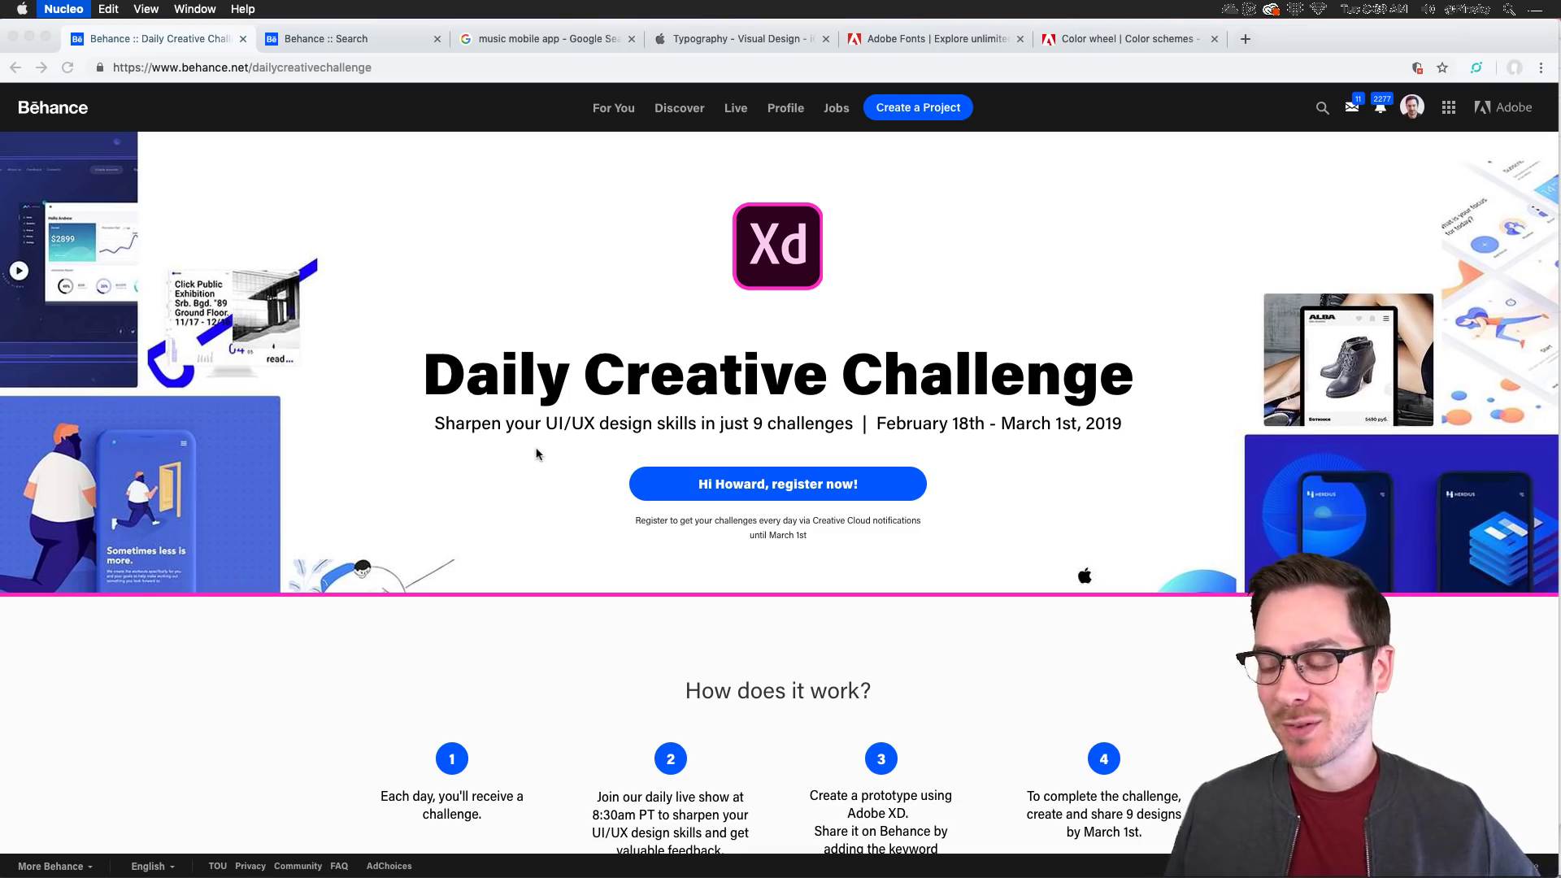
Step: Read how the Daily Creative Challenge works on the Behance page, including the XDdailychallenge keyword and the completion requirements
scroll(537, 454, down, 5)
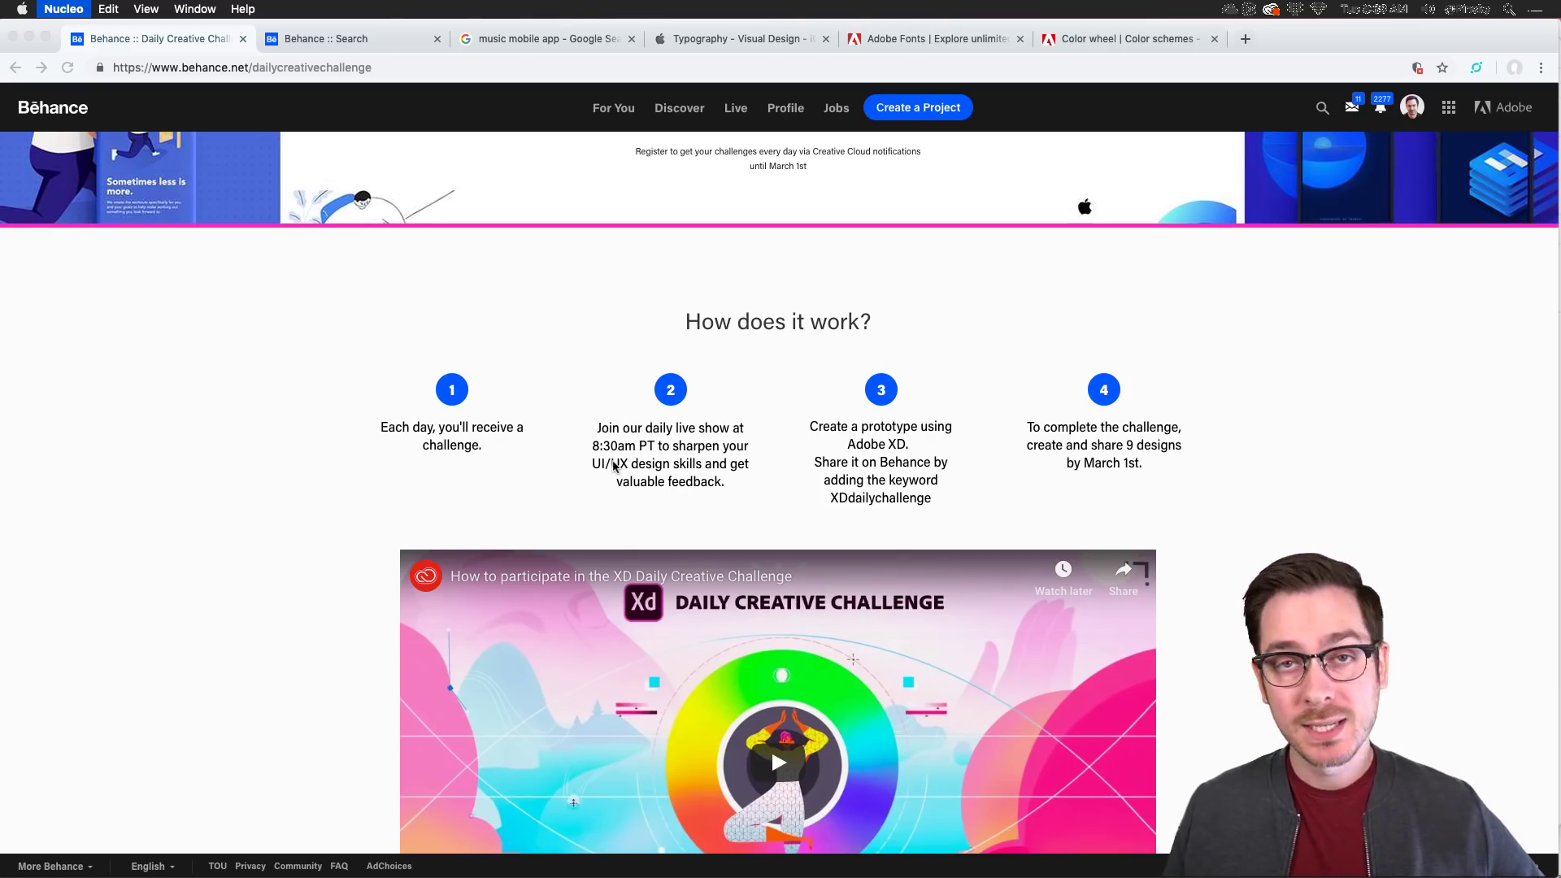
scroll(820, 421, down, 1)
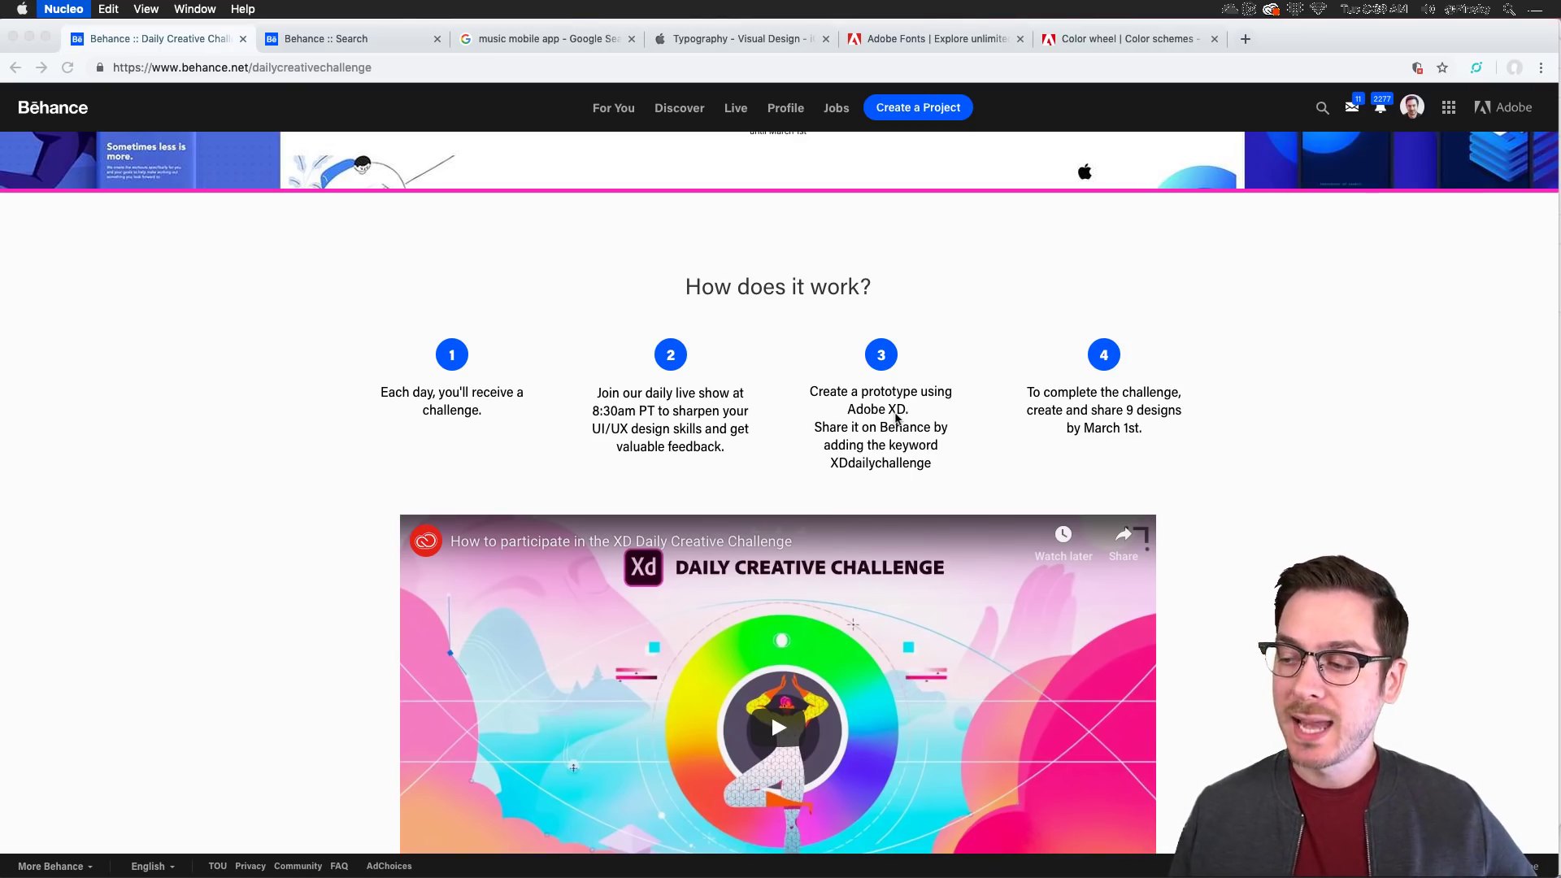
double_click(858, 465)
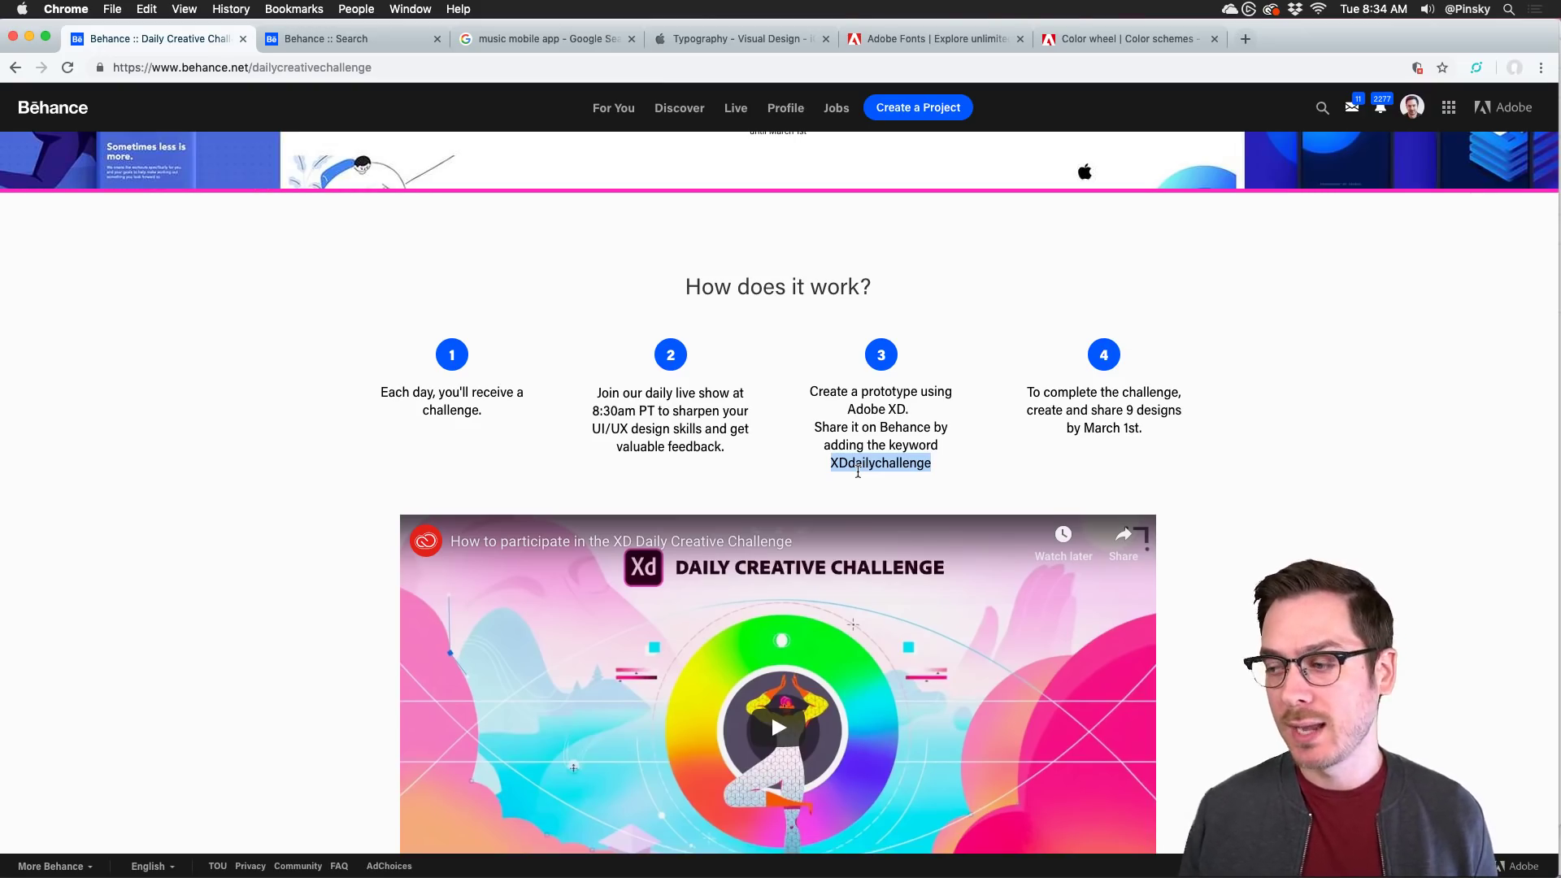
drag(1145, 429, 1045, 423)
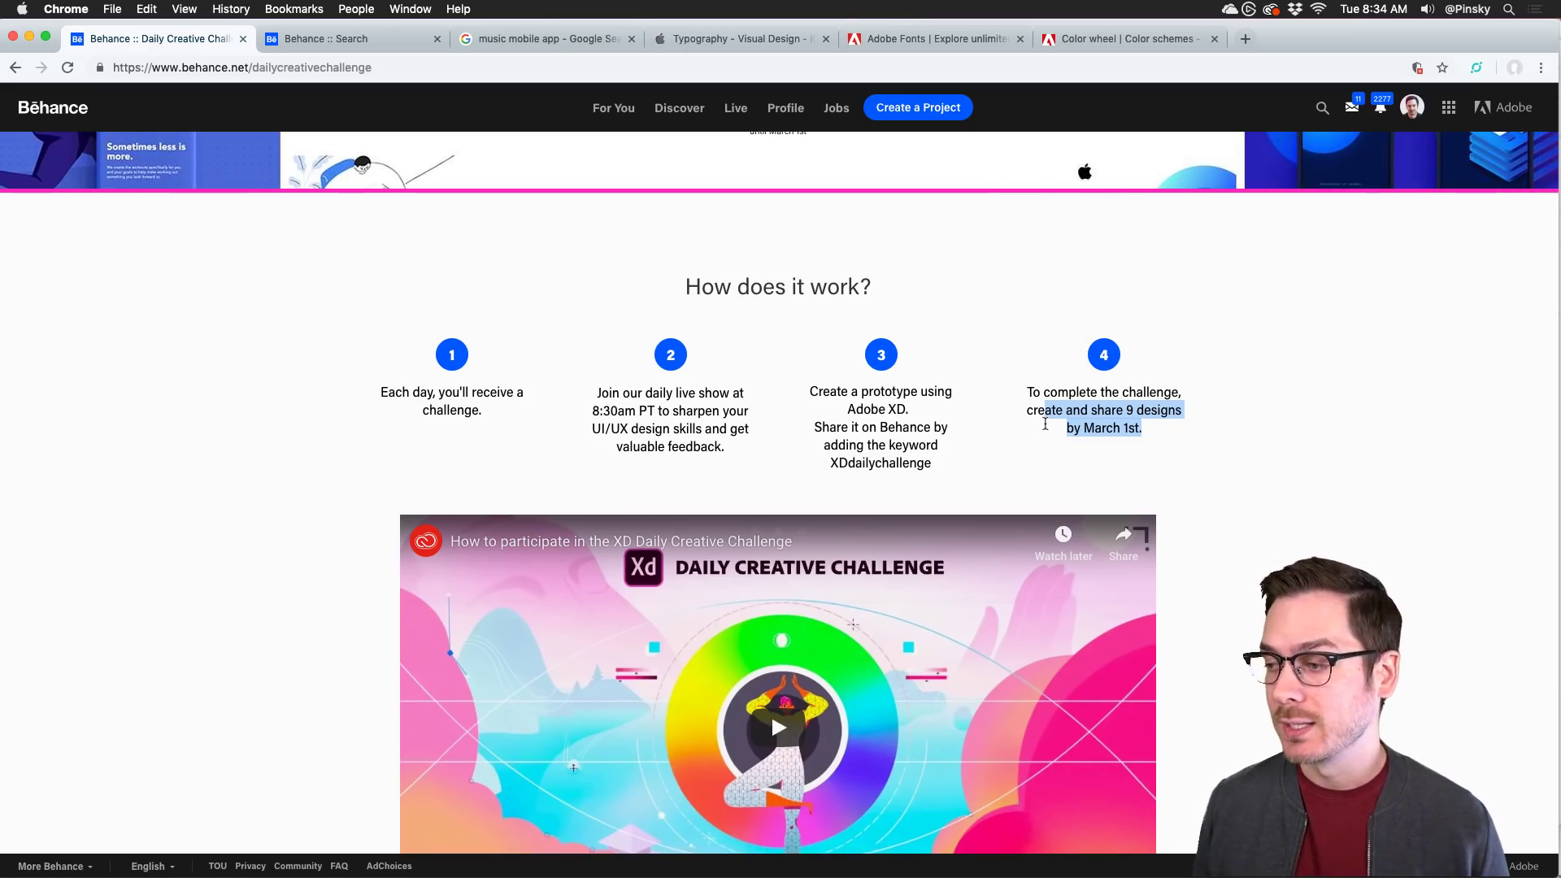
click(1133, 428)
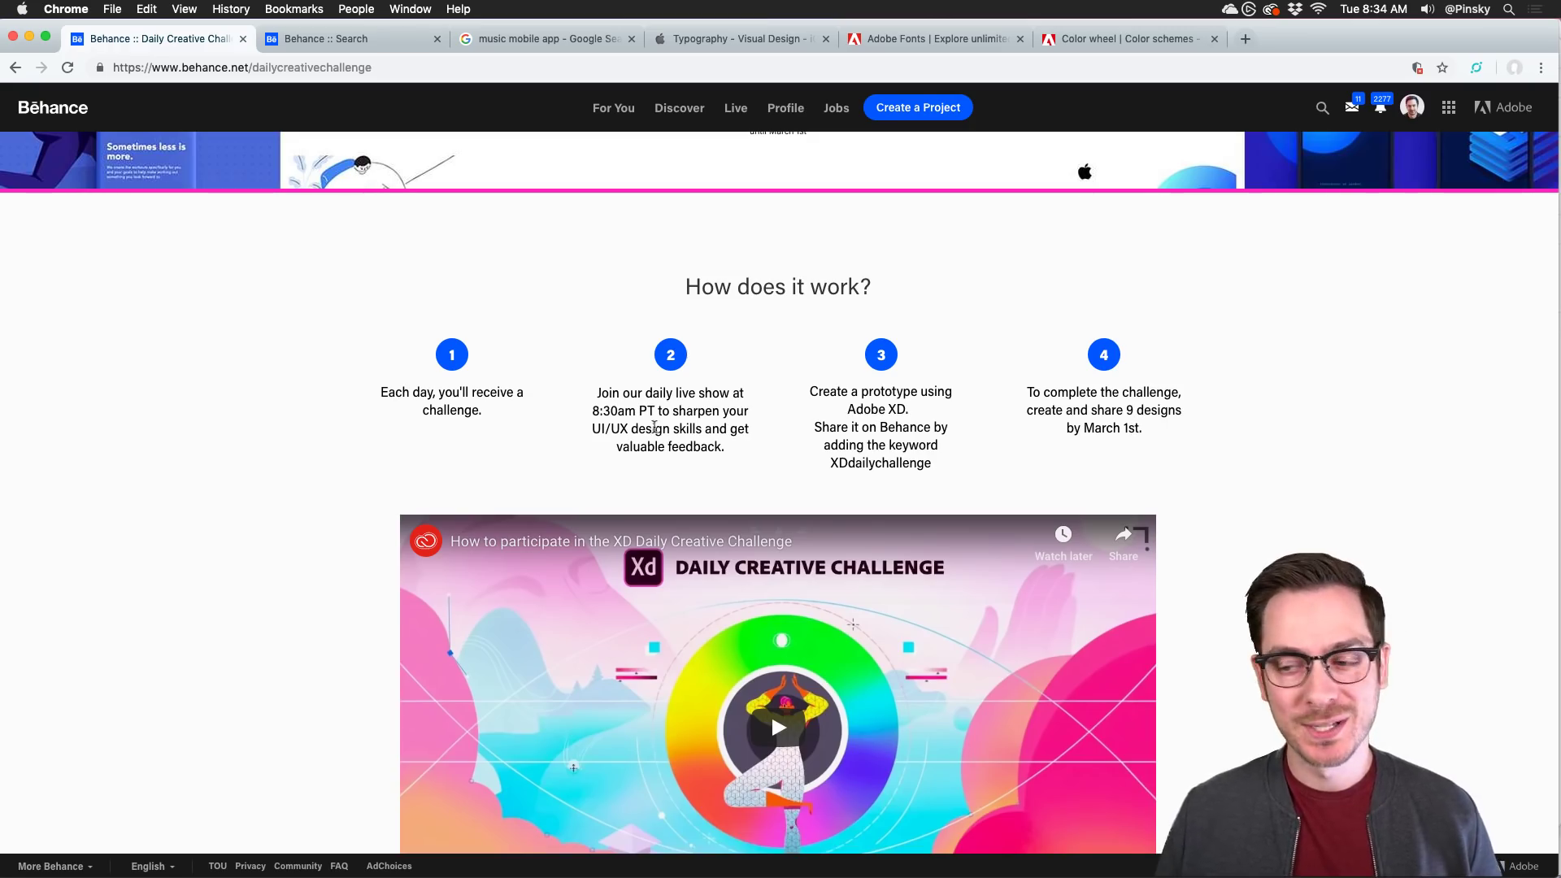
scroll(276, 469, down, 10)
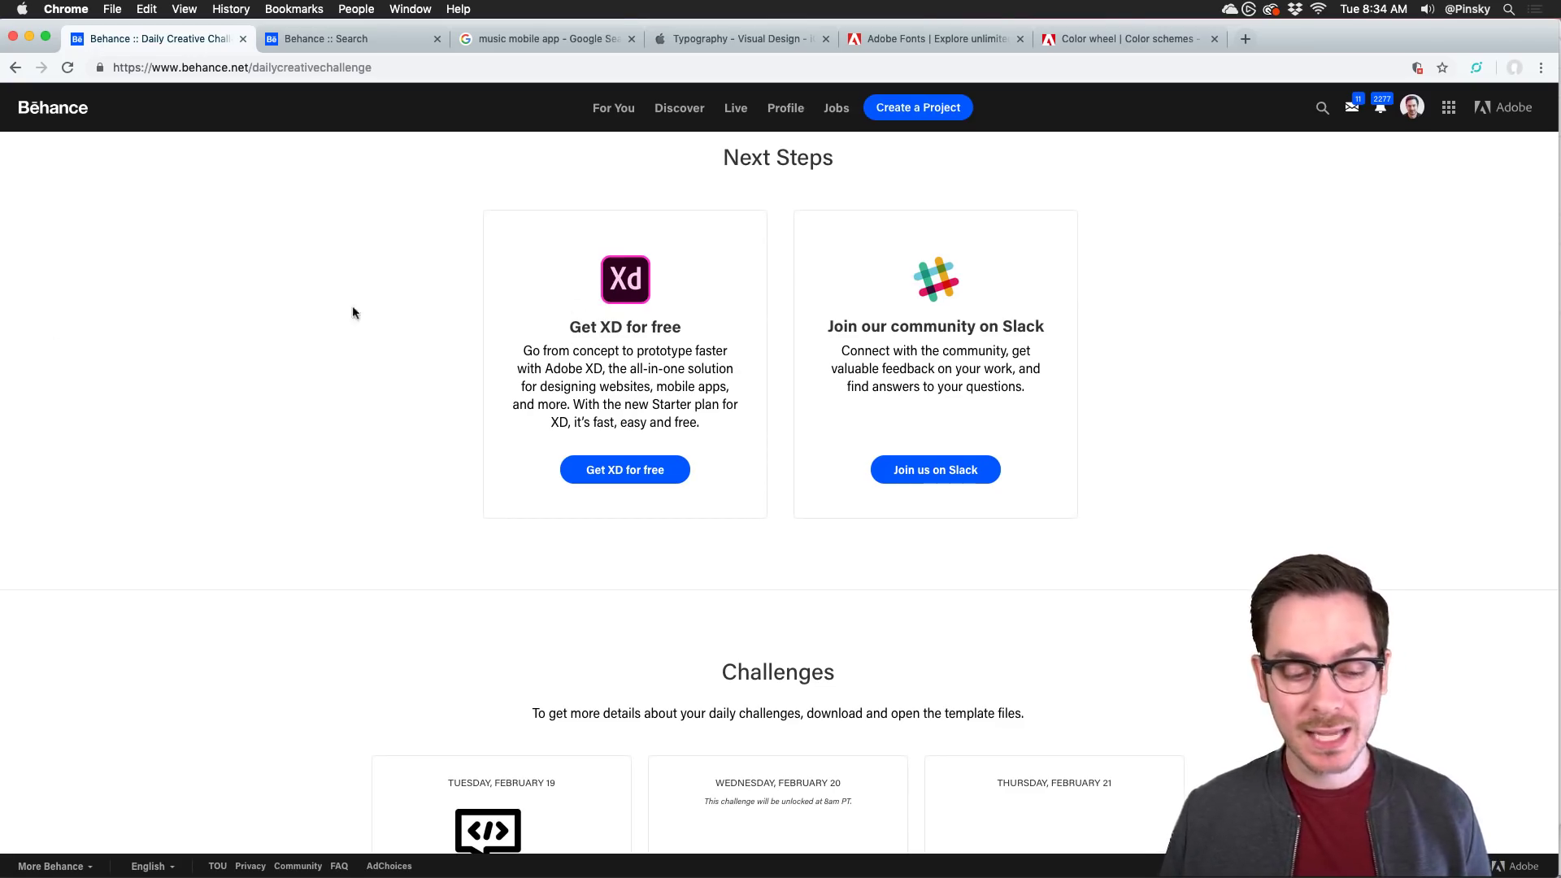
Step: Switch to Slack and look through the announcements, introductions and design_feedback channels of the Adobe XD workspace
key(super+Tab)
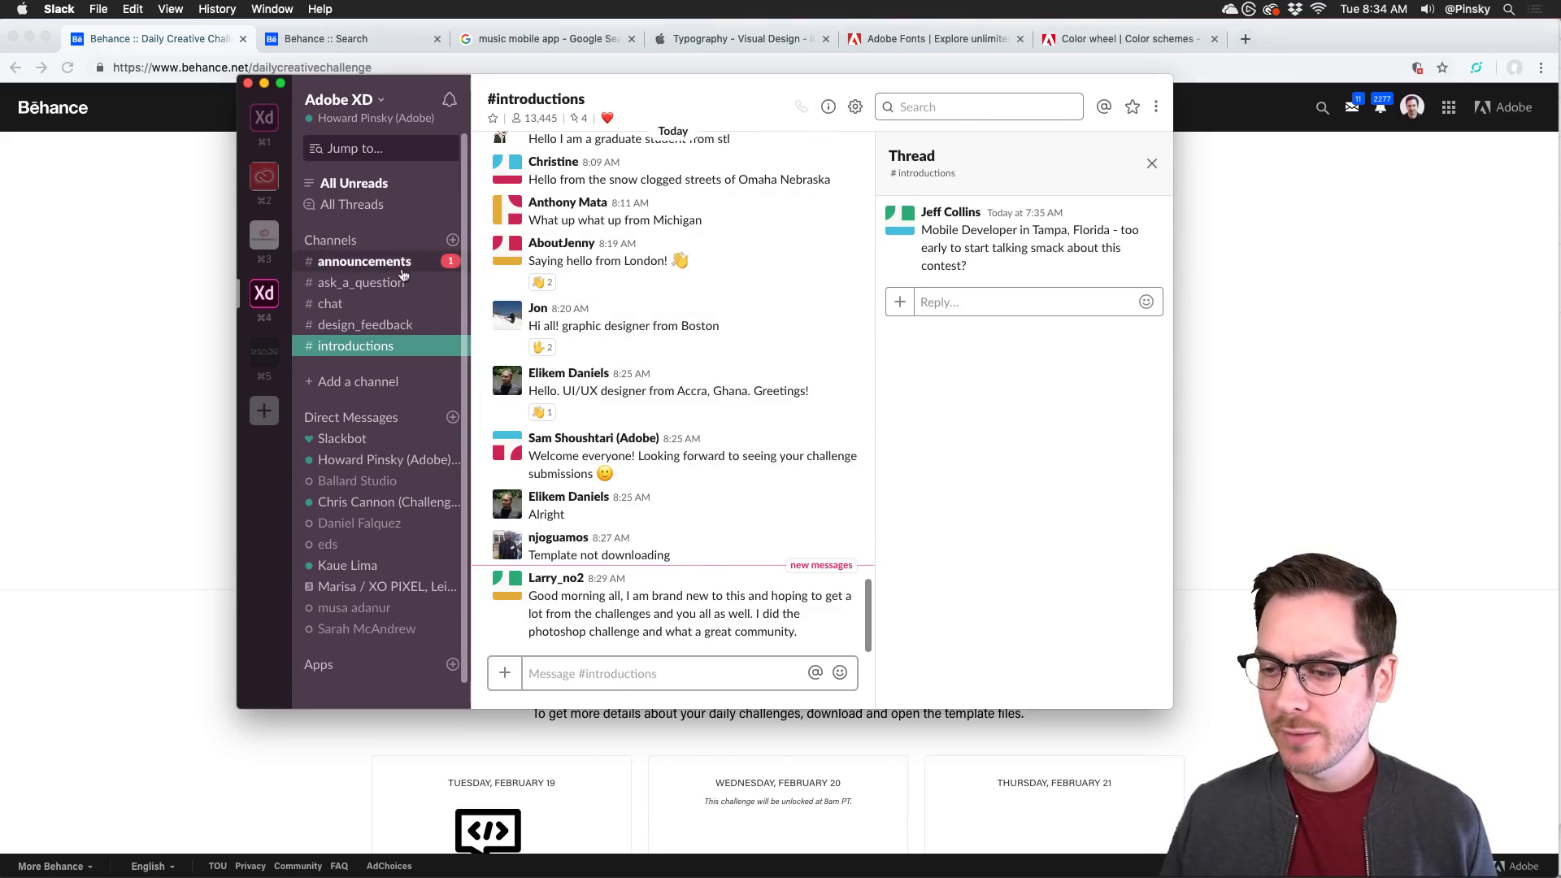
key(alt+shift+Up)
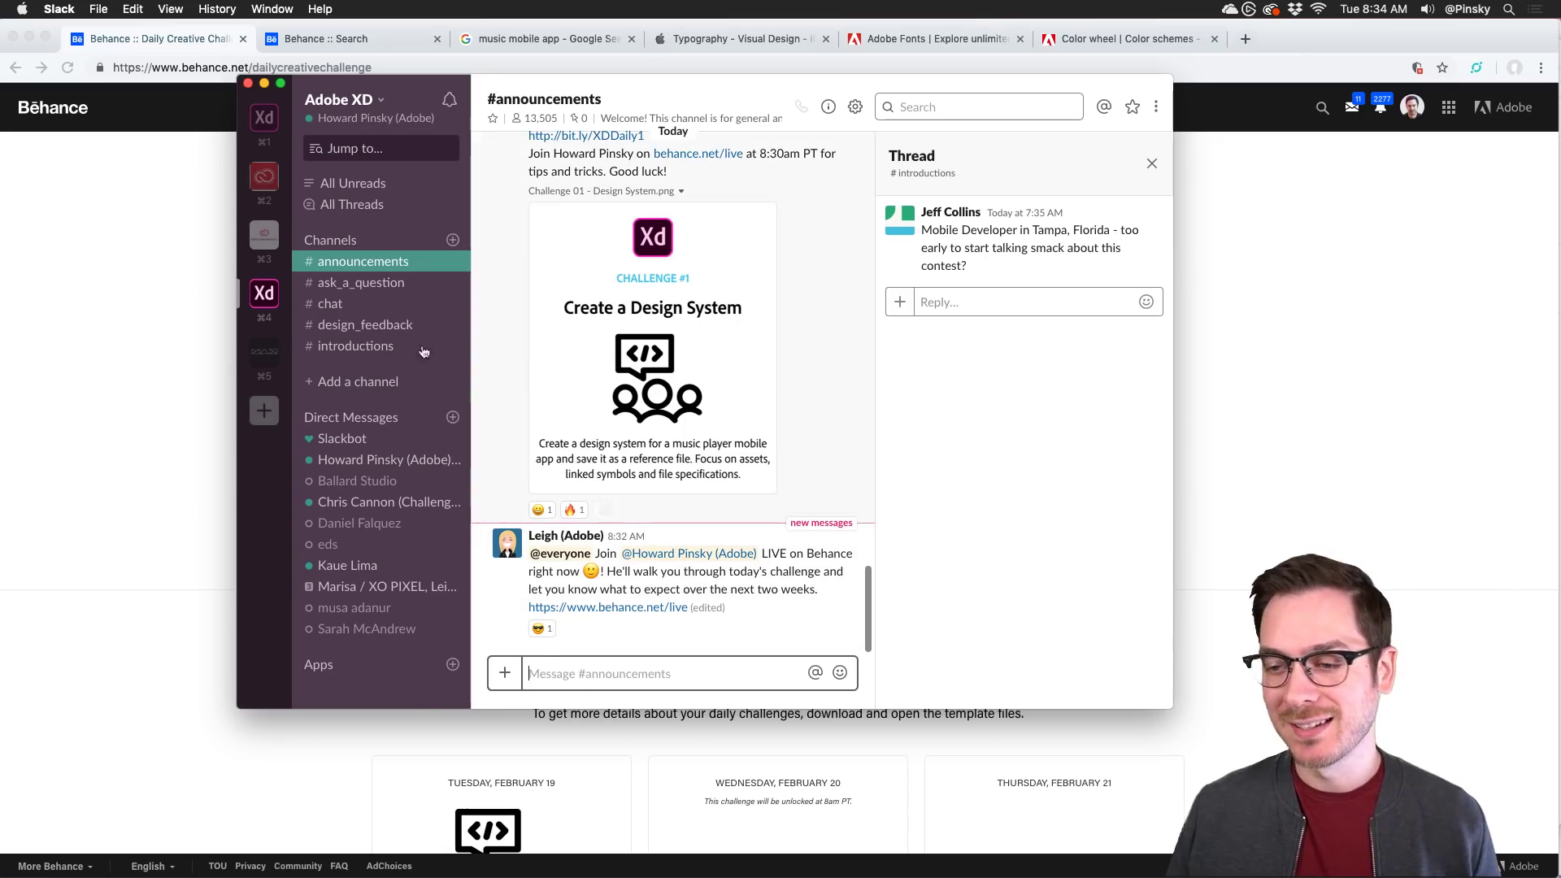
click(355, 346)
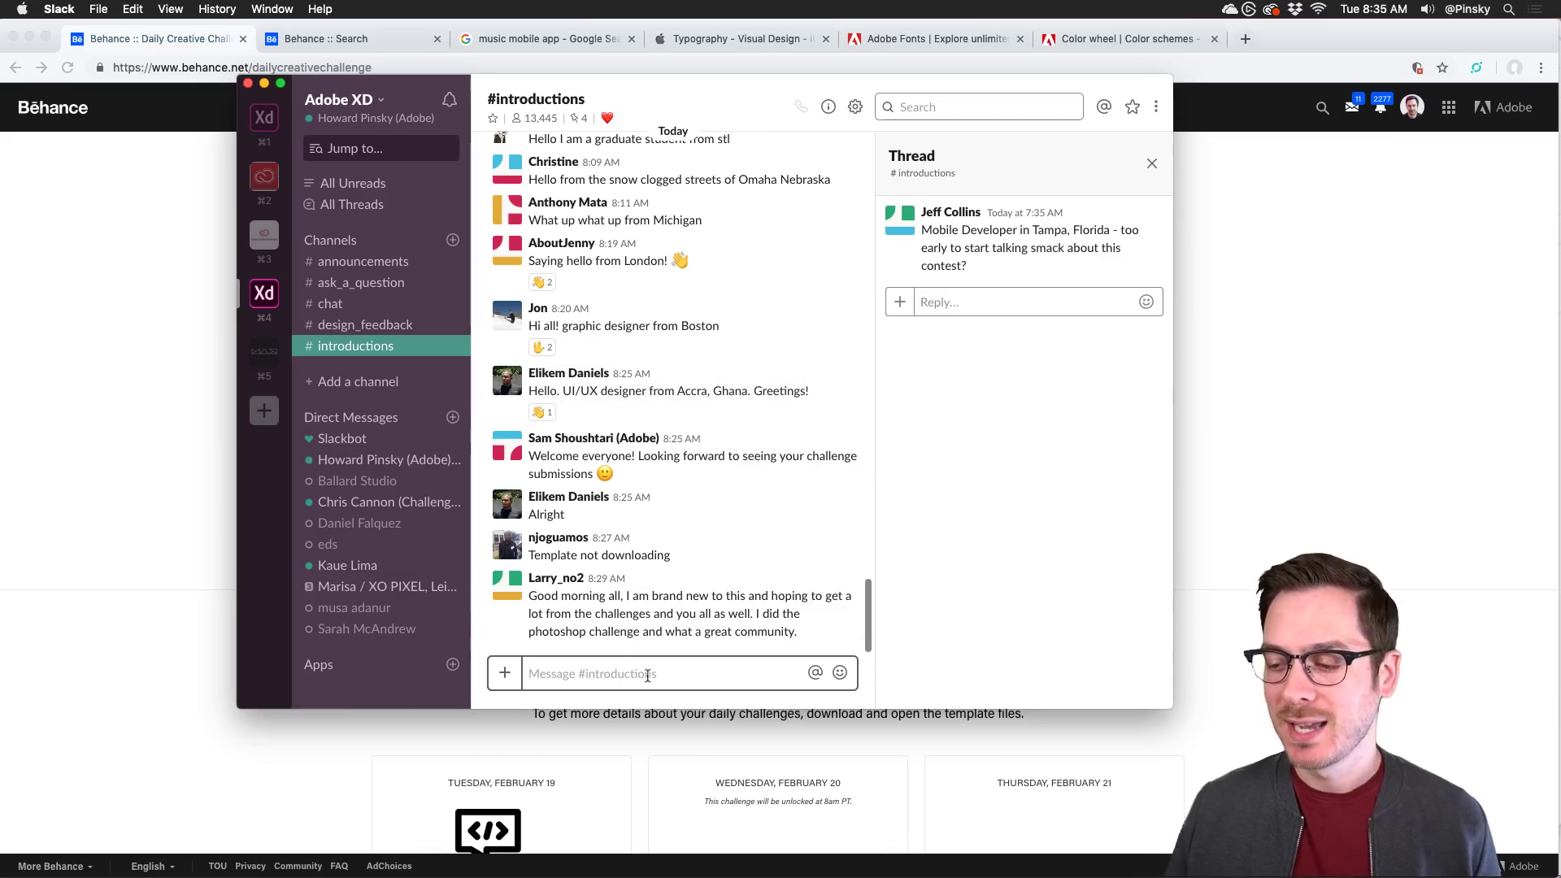
click(365, 324)
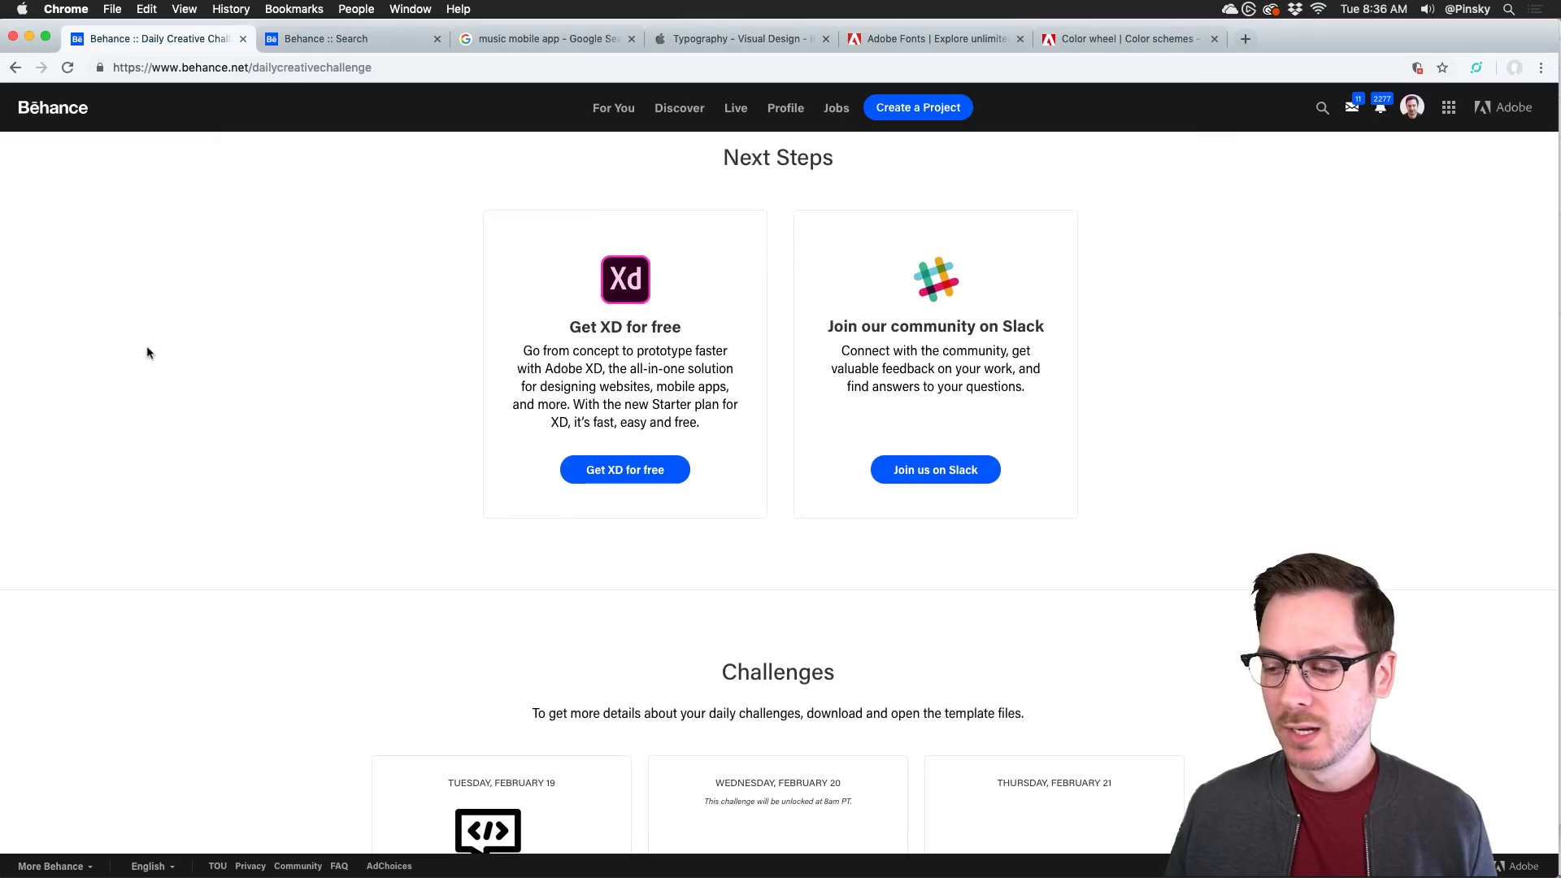
Step: Review the Create a Design System challenge on Behance and bring up the Day1_Design-System-Setup file in a maximized Adobe XD window
scroll(293, 390, down, 5)
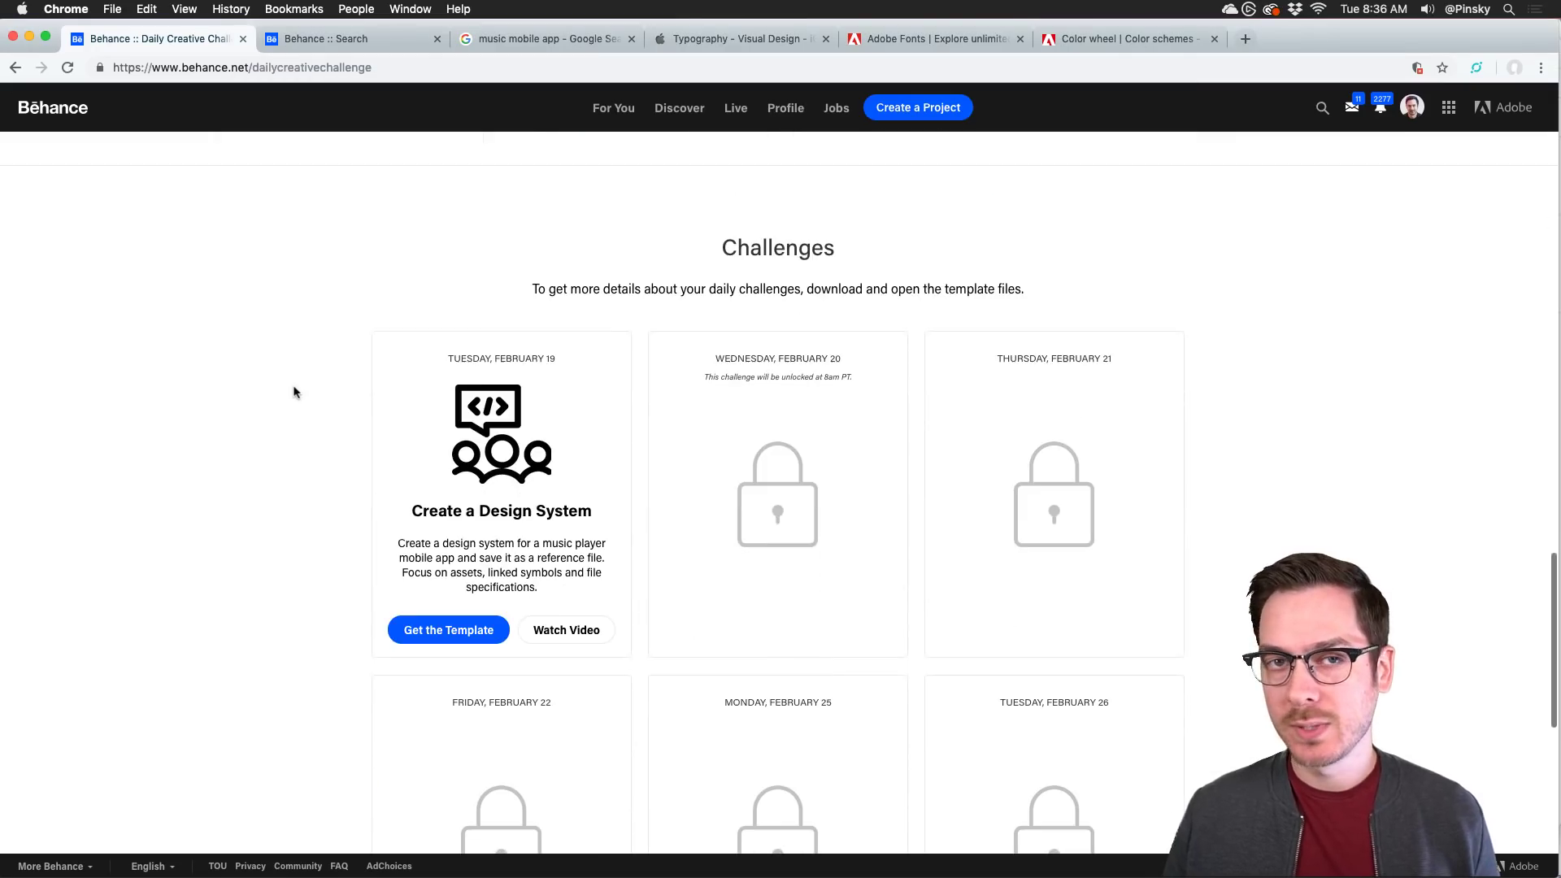
scroll(294, 392, down, 1)
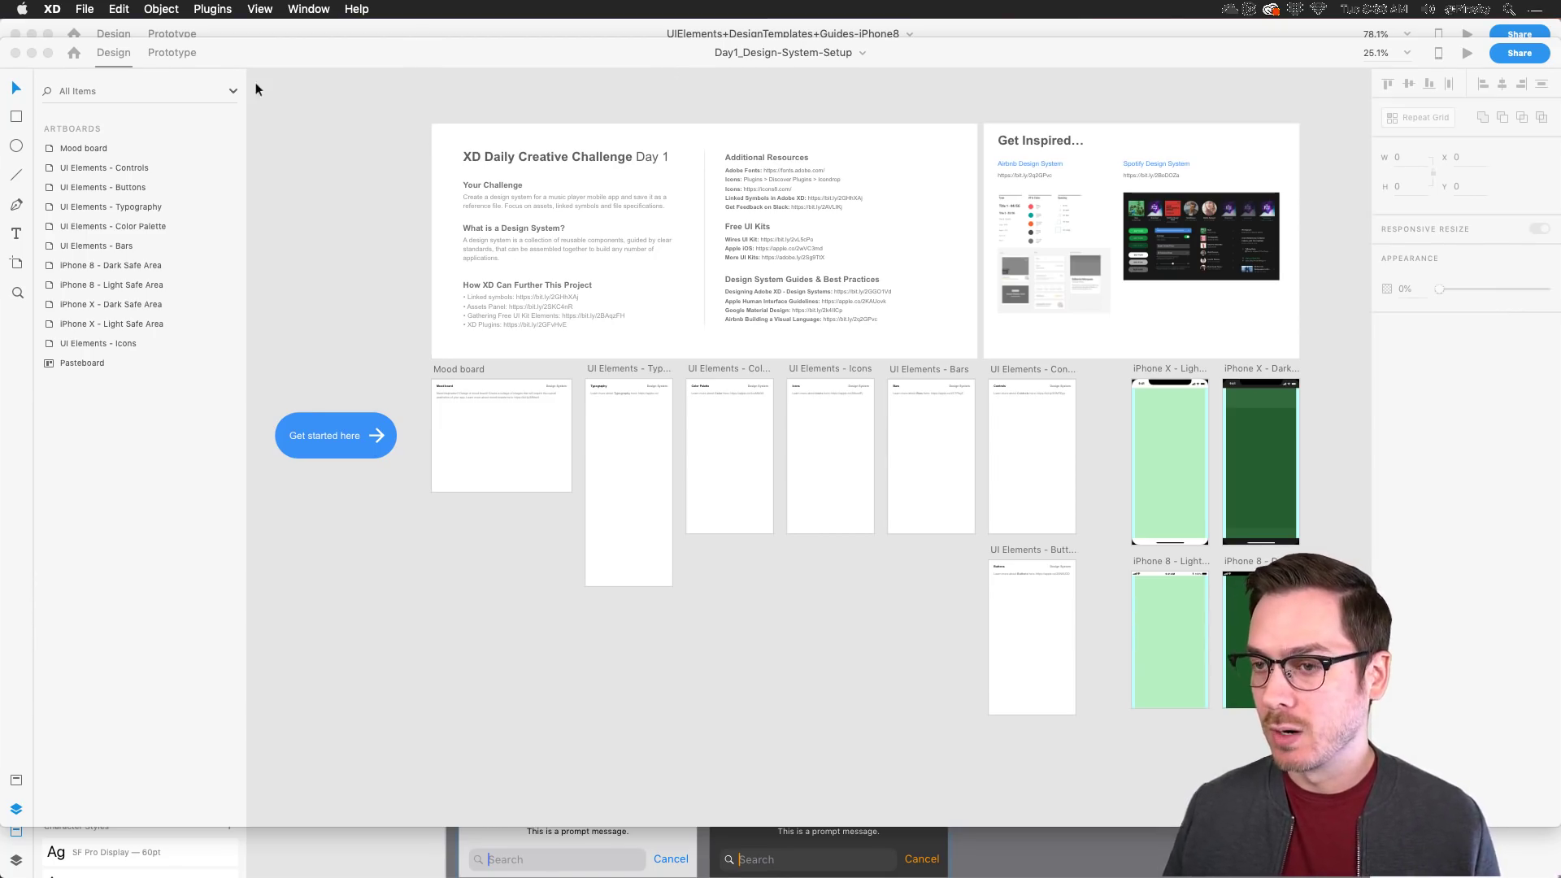
click(296, 64)
double_click(296, 64)
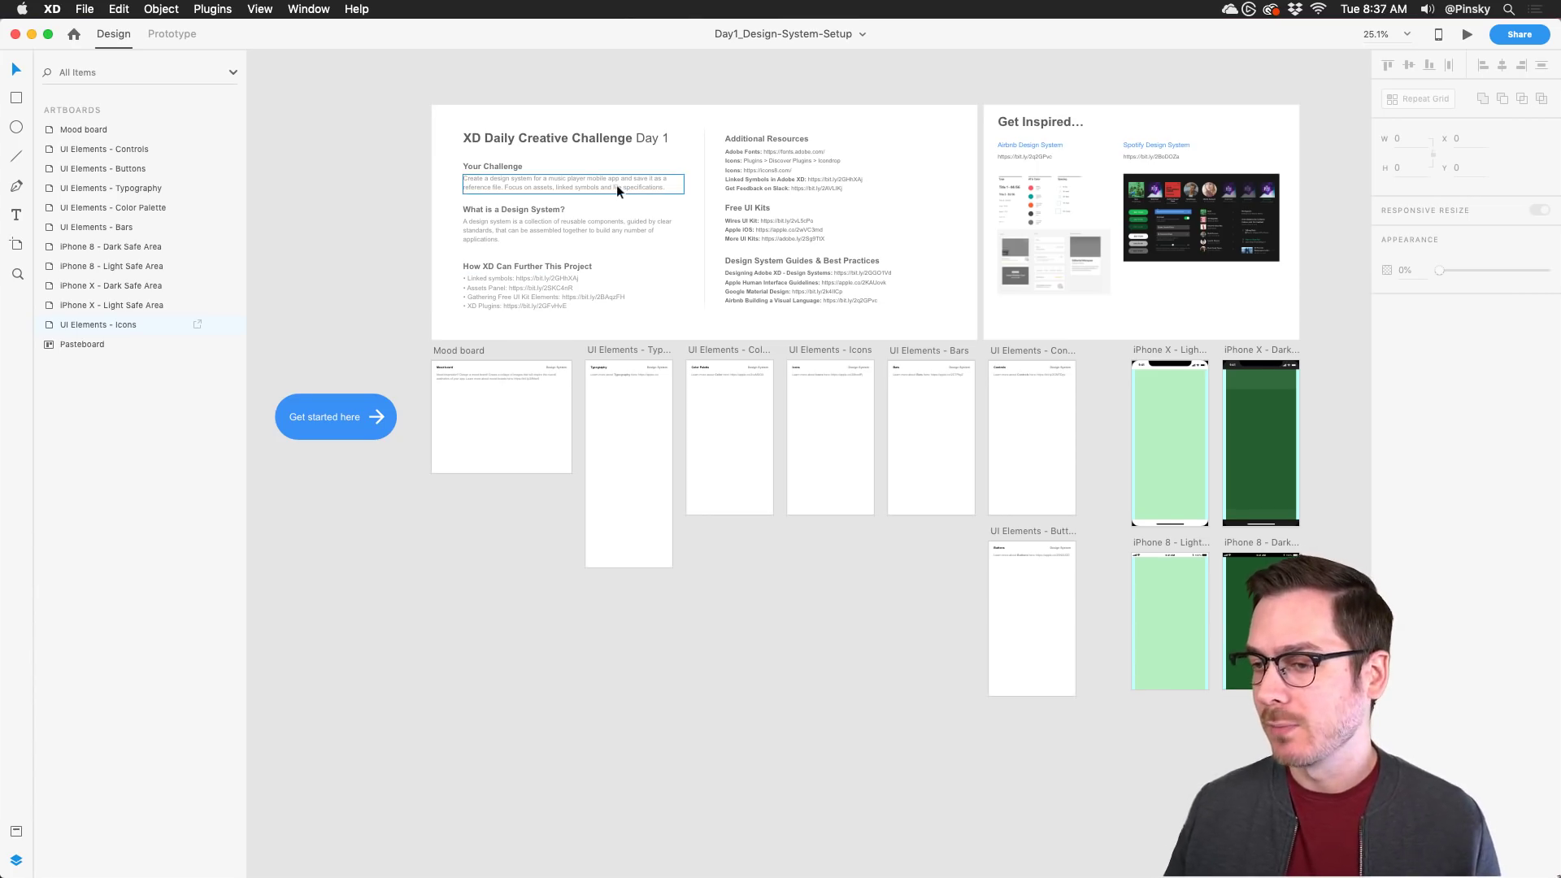
Step: Examine the Day 1 brief in the template, including the challenge description, additional resources and How XD Can Further This Project links
scroll(617, 181, up, 1)
click(992, 238)
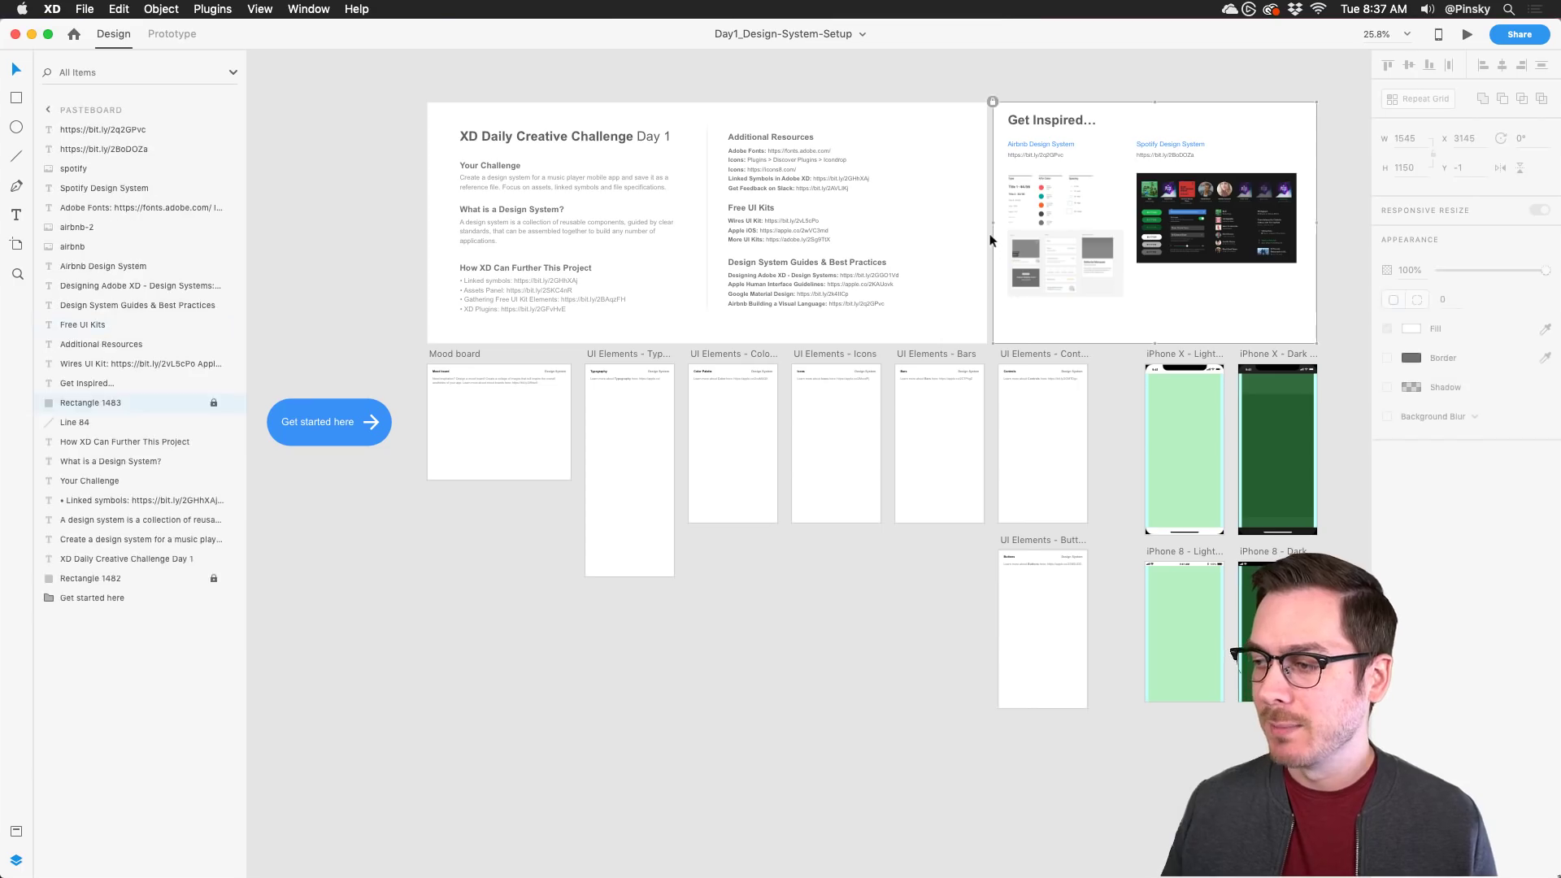
key(Escape)
drag(972, 230, 947, 226)
scroll(564, 130, up, 5)
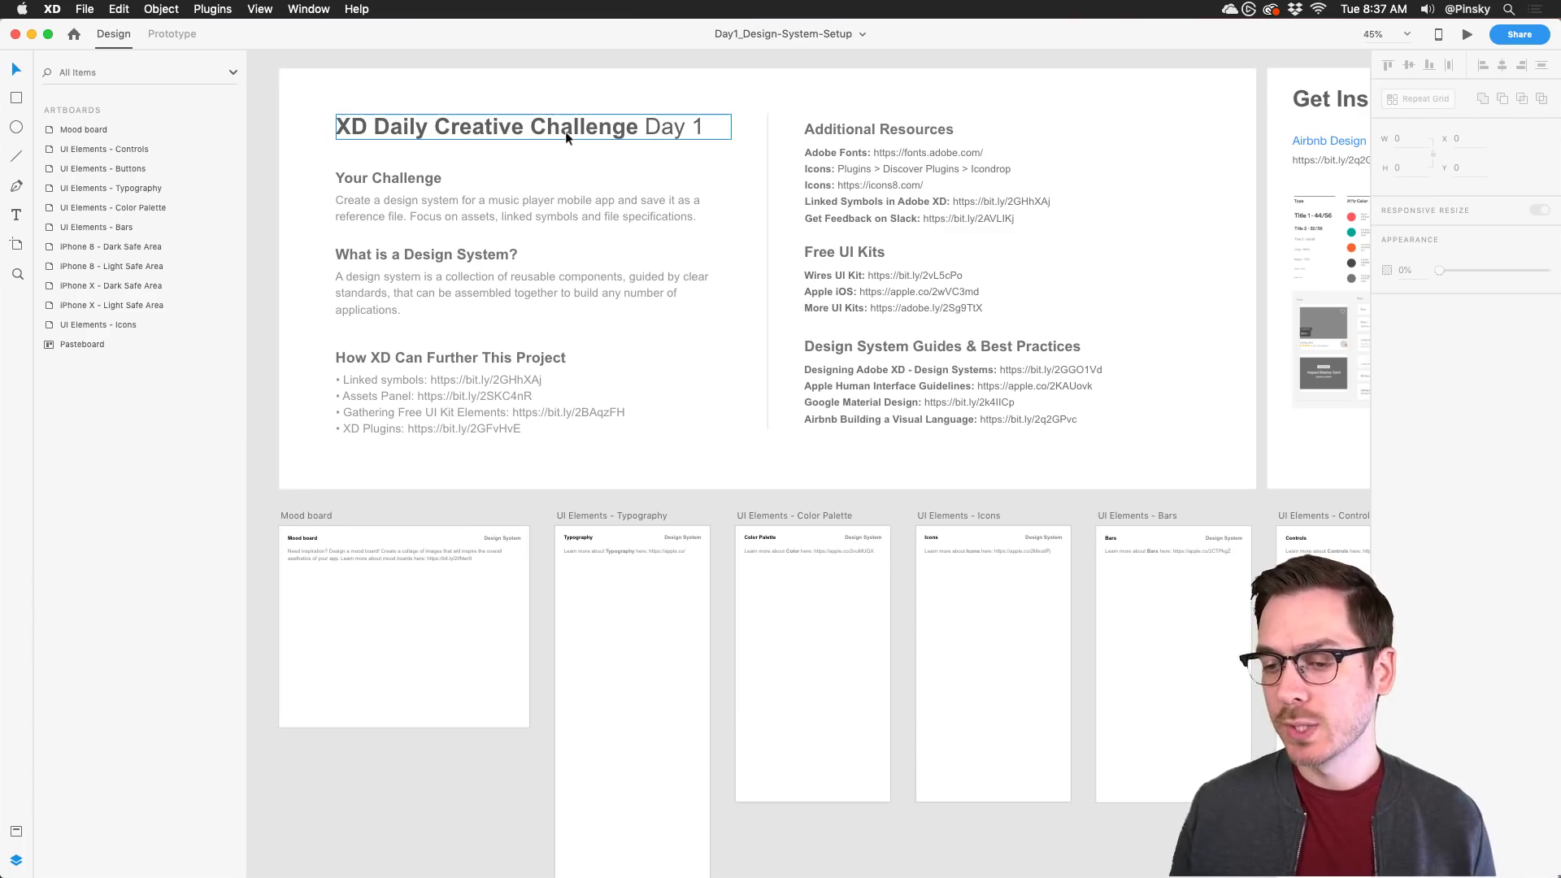
click(460, 385)
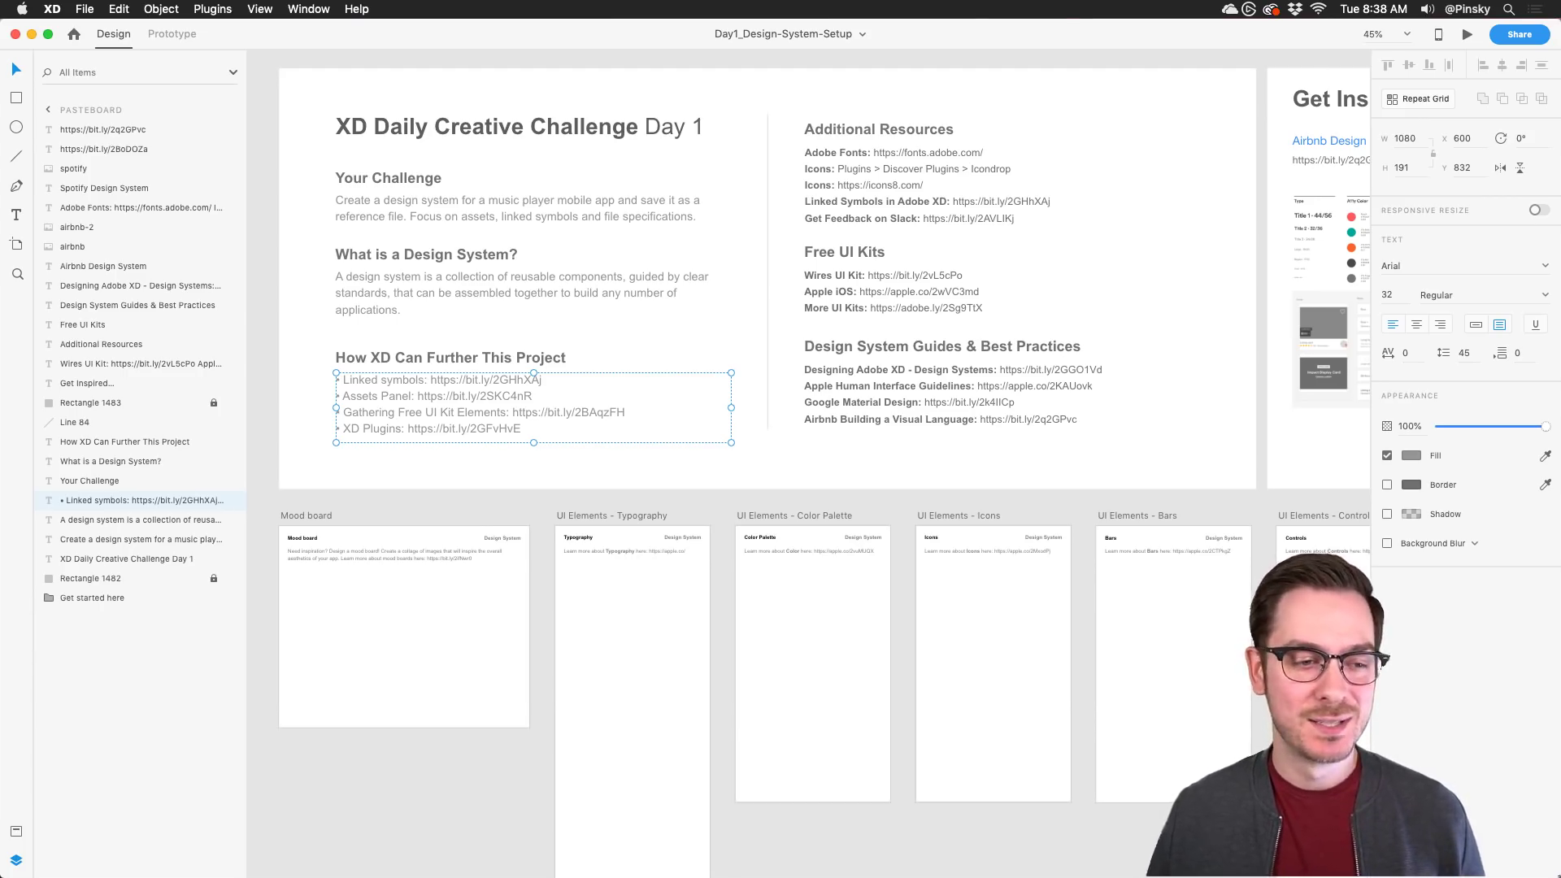
Step: Examine the template's Mood board, UI Elements and iPhone safe area artboards below the brief
scroll(455, 517, down, 7)
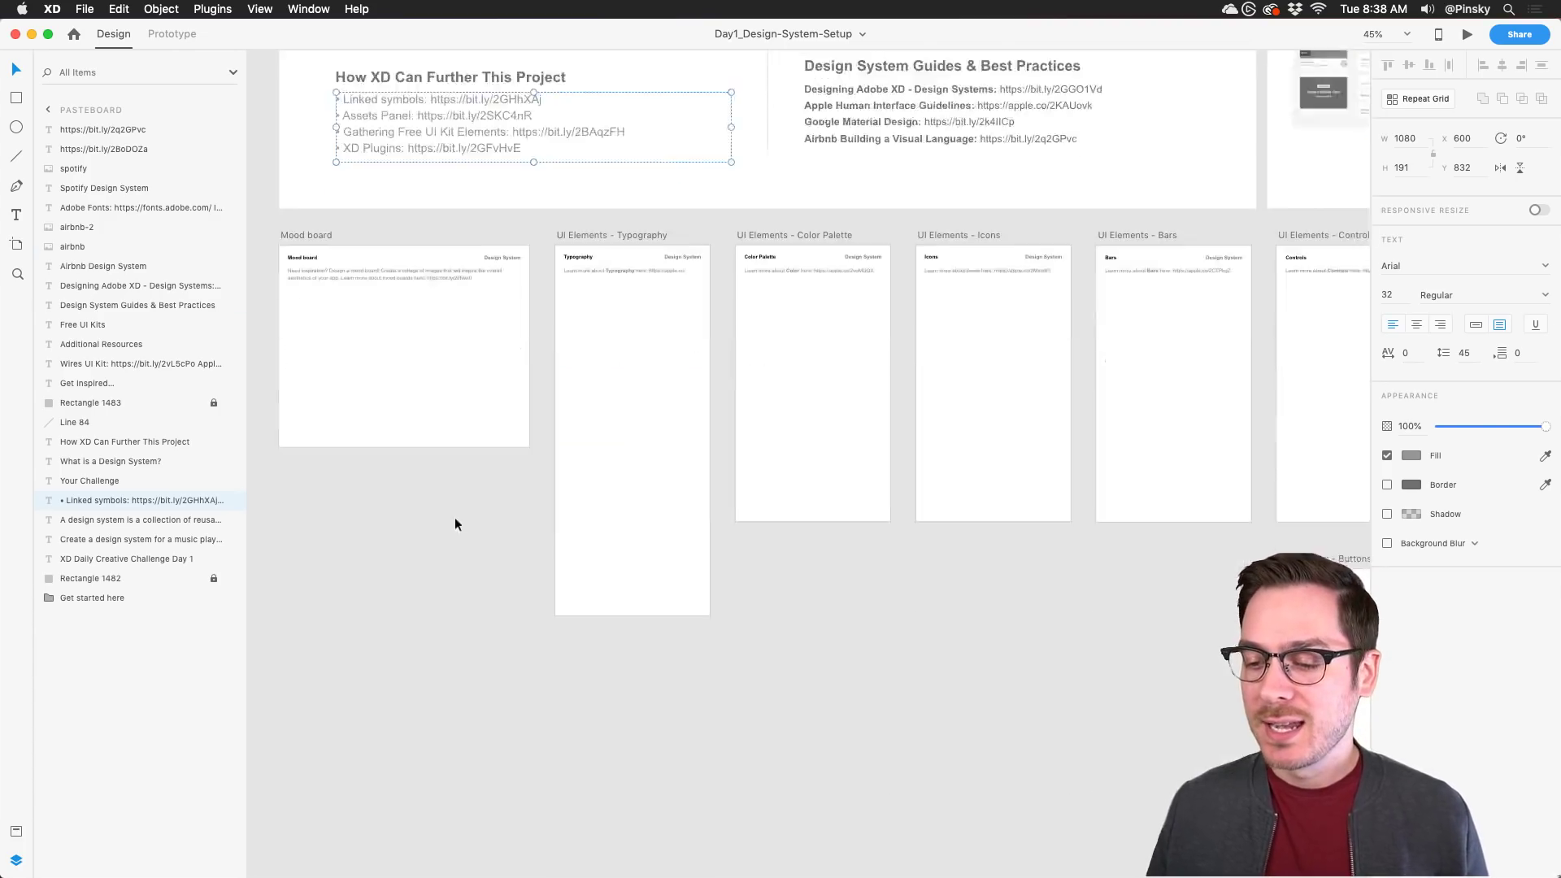
scroll(392, 296, up, 5)
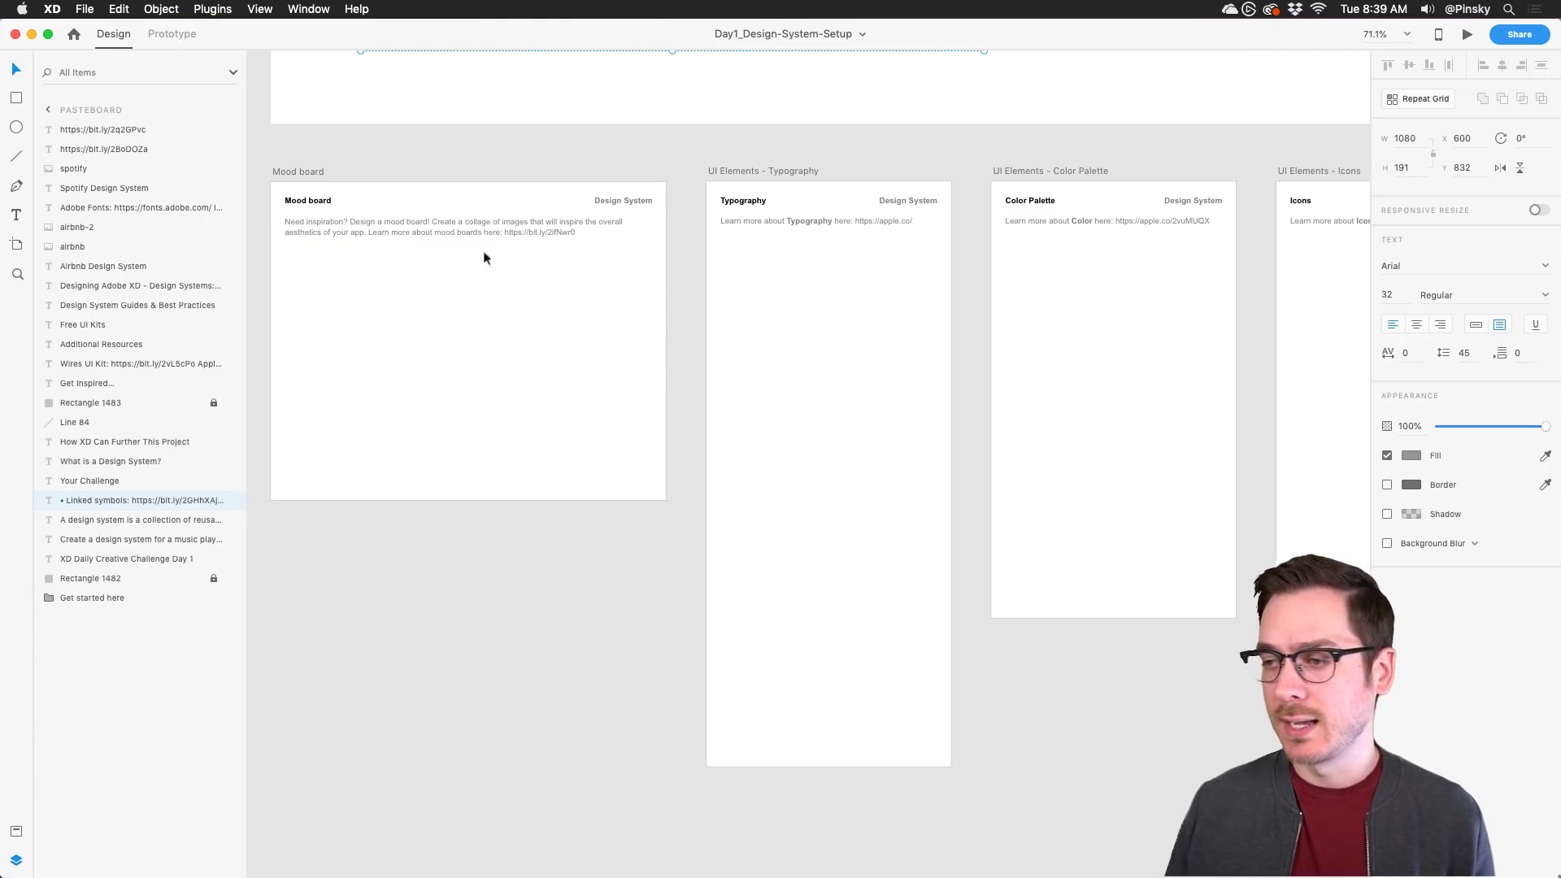
scroll(488, 254, right, 5)
scroll(909, 223, right, 15)
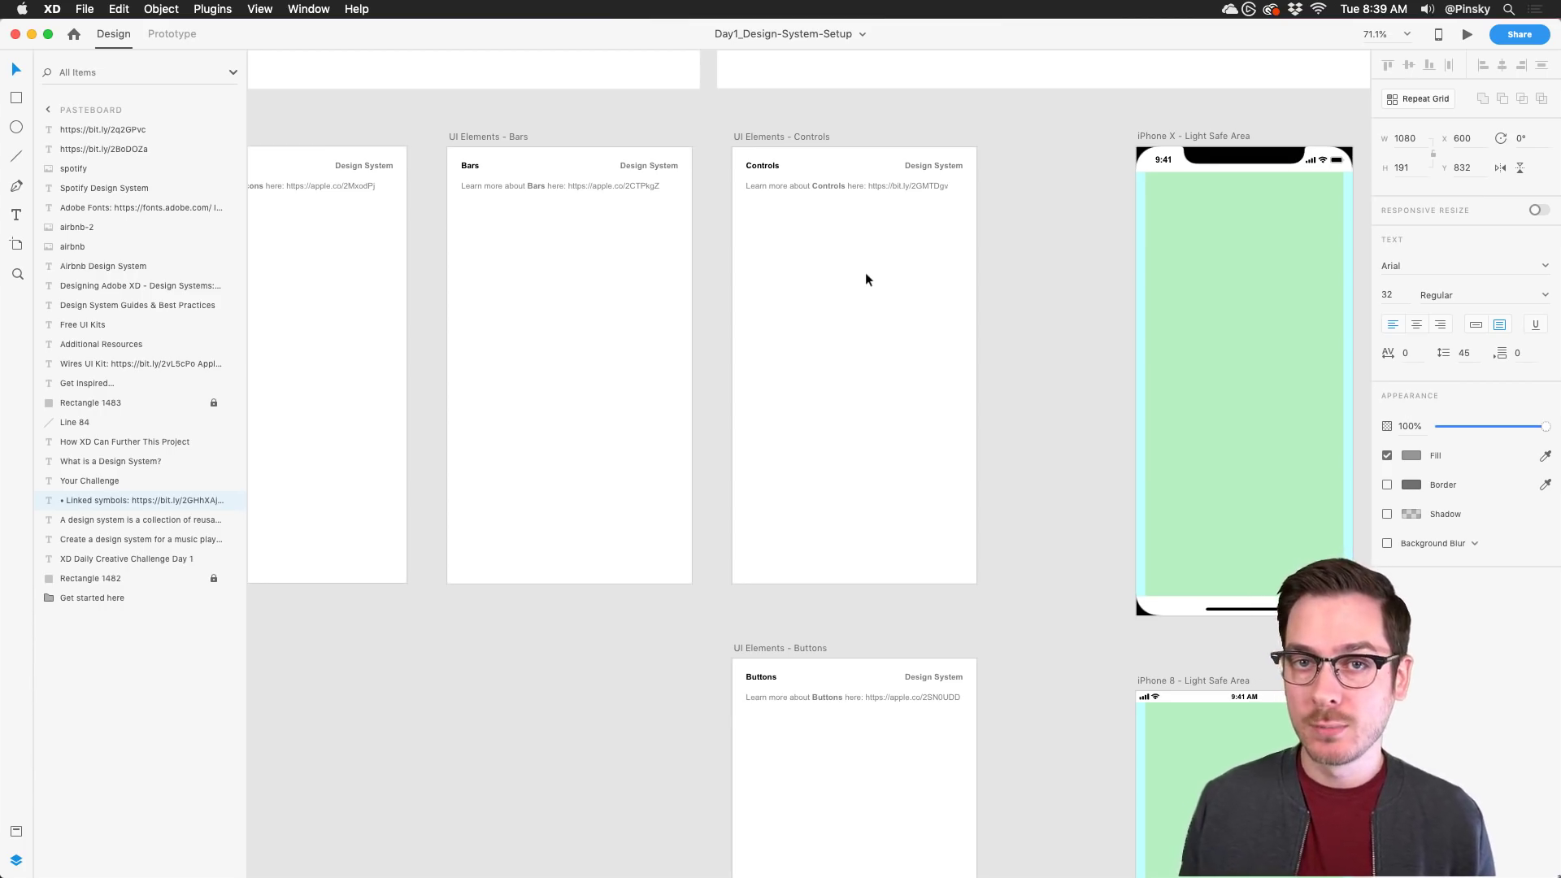
scroll(865, 279, down, 5)
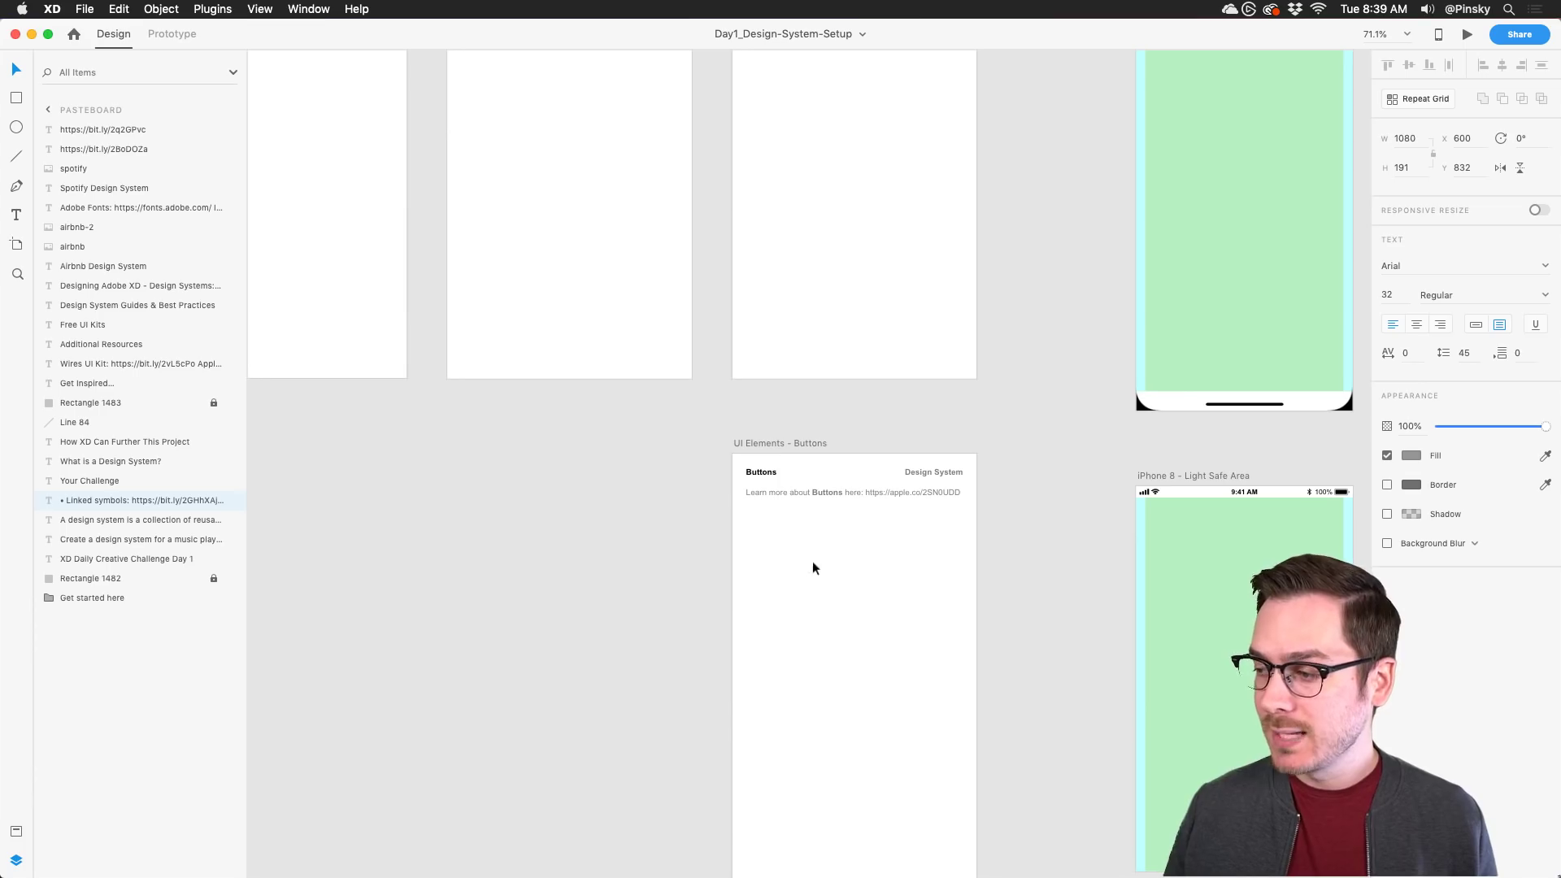
drag(510, 298, 1244, 252)
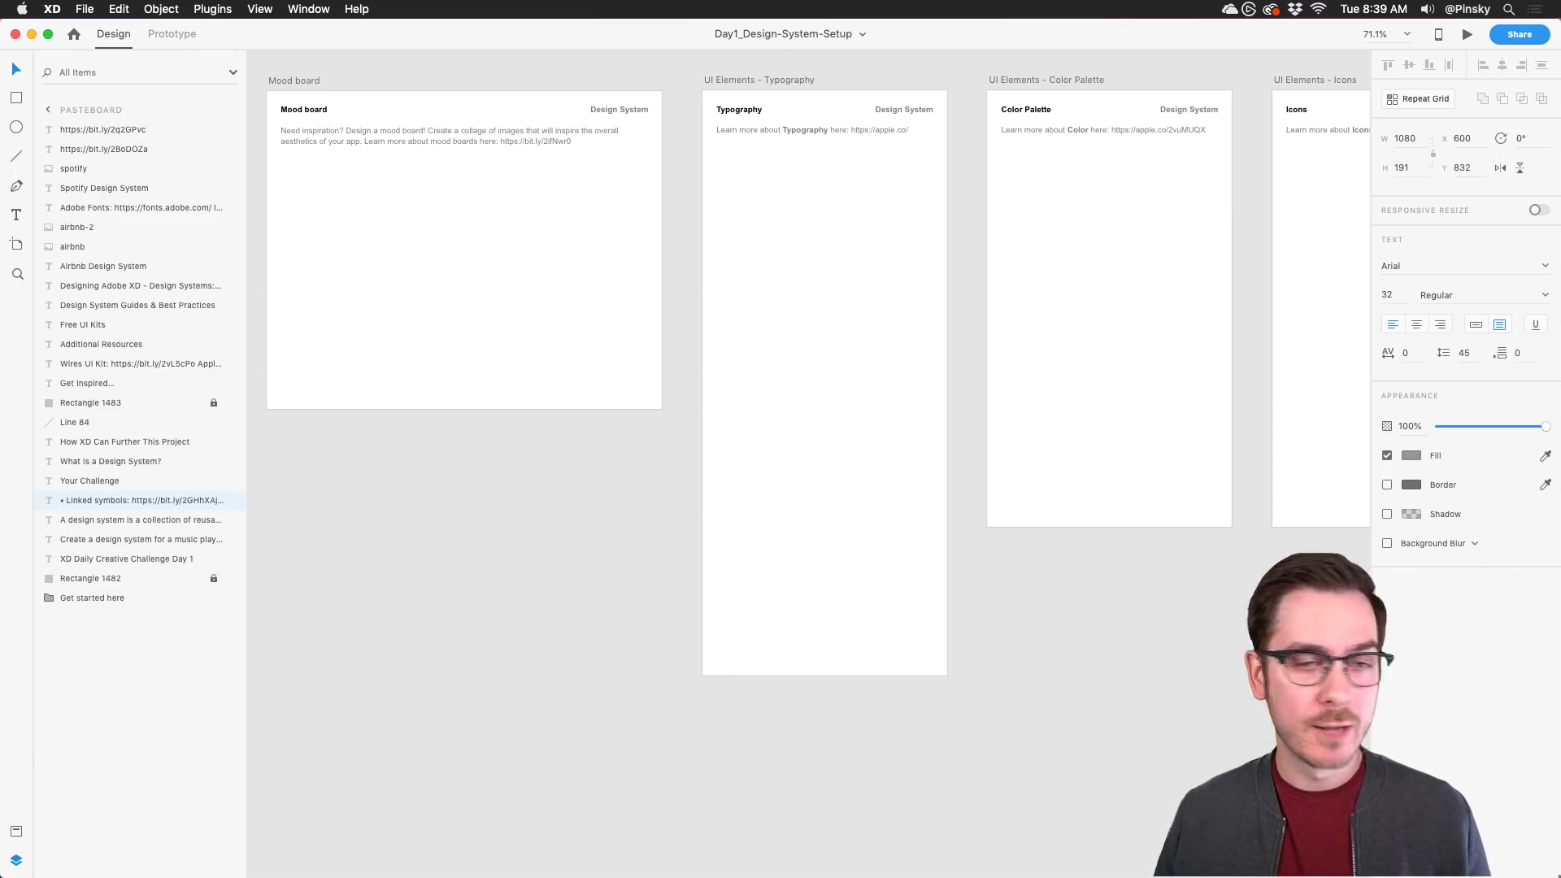
Step: Place the three-phone Apple Music image from Chrome's music mobile app image results on the Mood board artboard, about 273 × 184 at X 24, Y 114
click(347, 162)
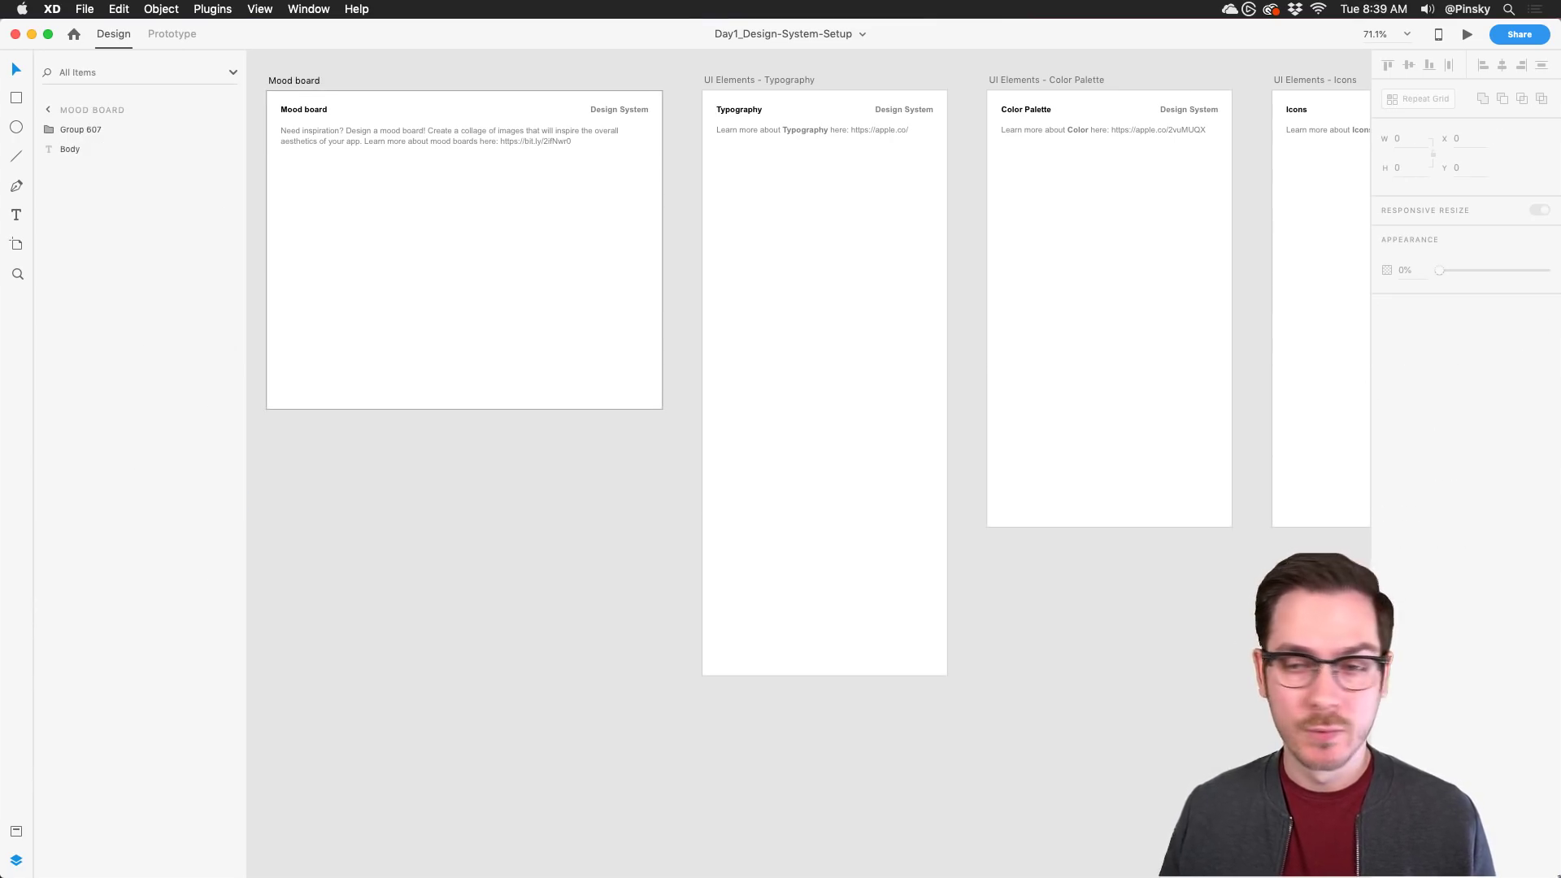
key(super+Tab)
click(546, 38)
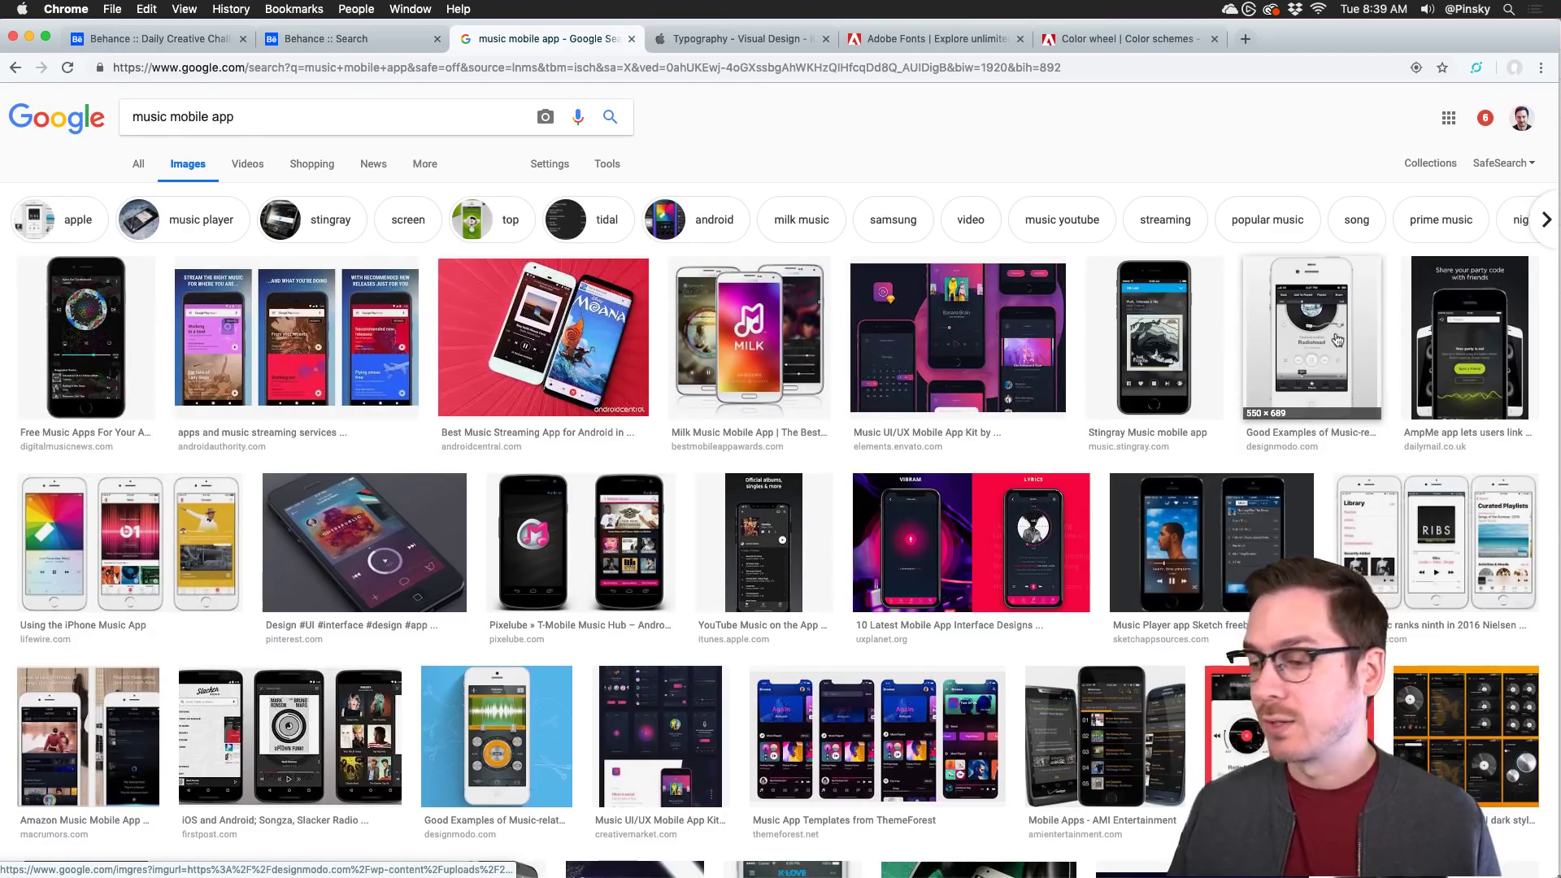
click(1354, 509)
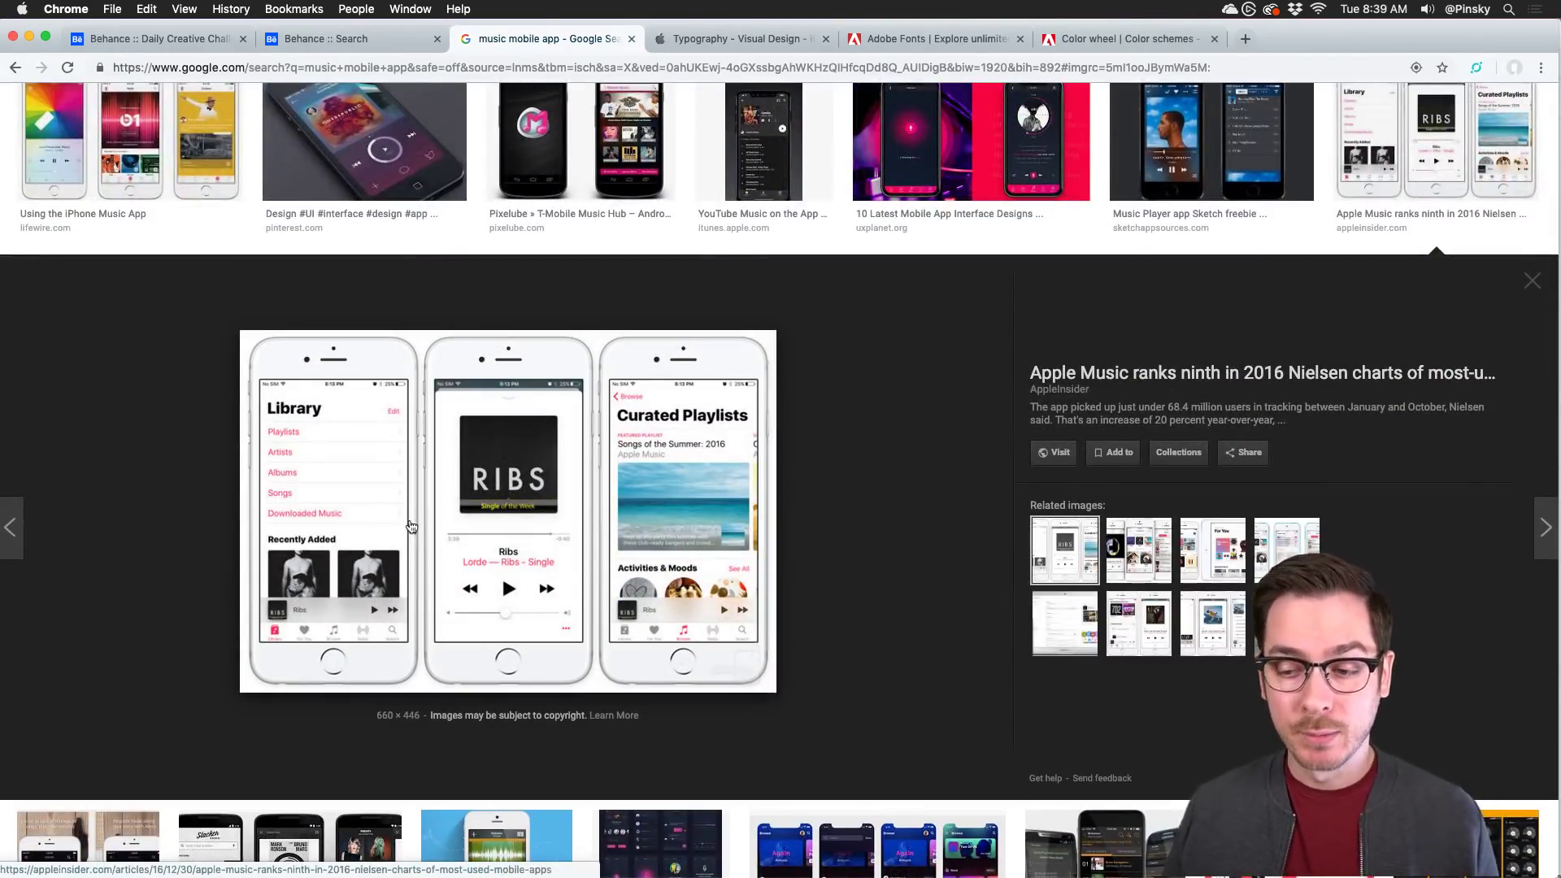
drag(401, 437, 449, 259)
key(super+Tab)
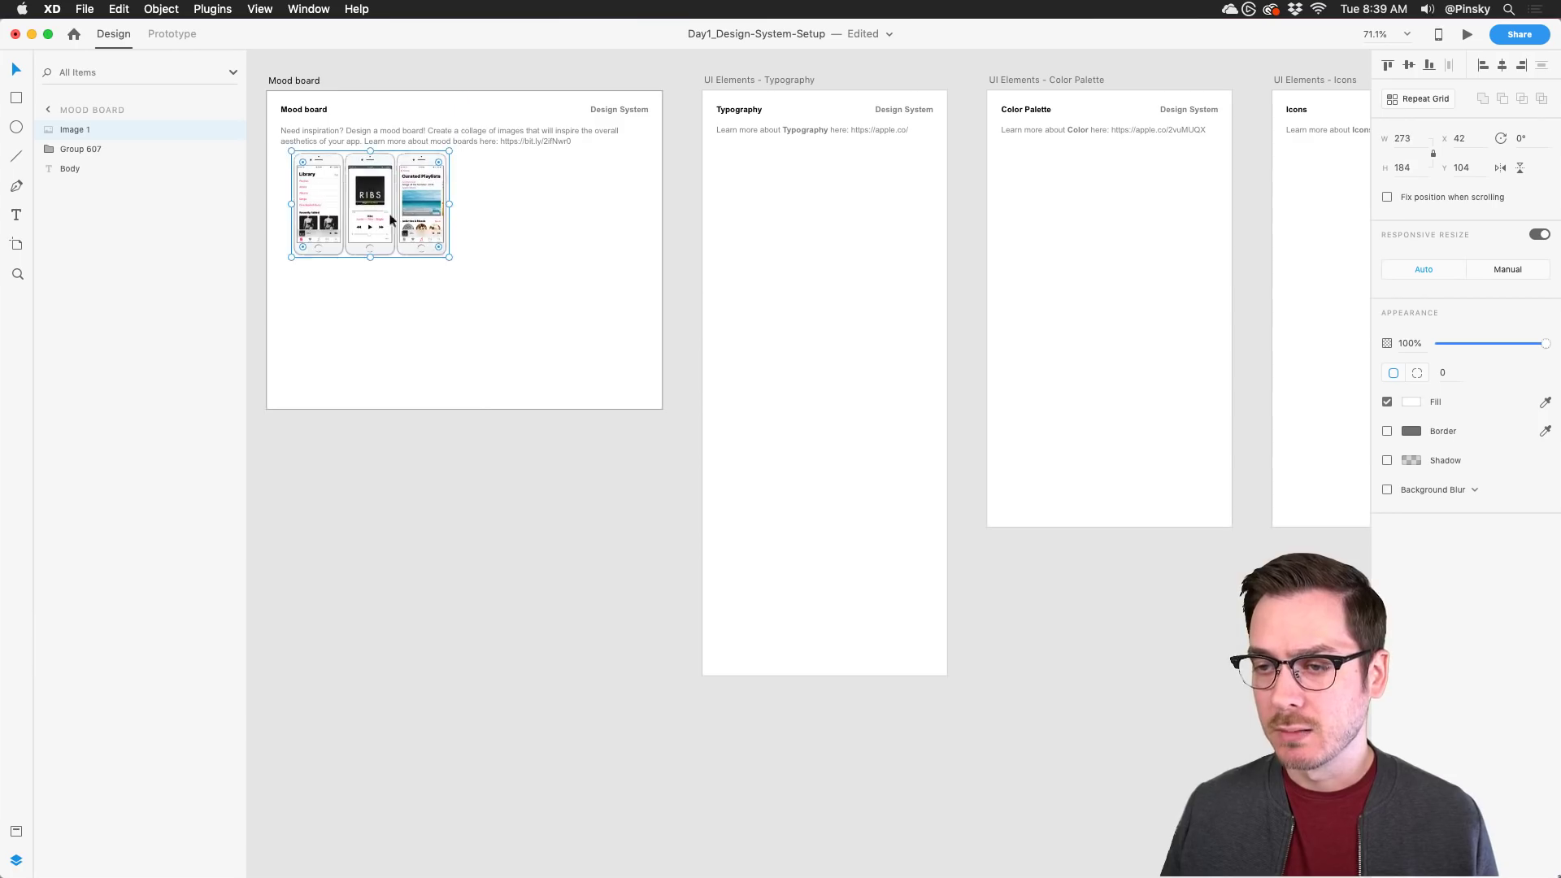
drag(360, 198, 348, 204)
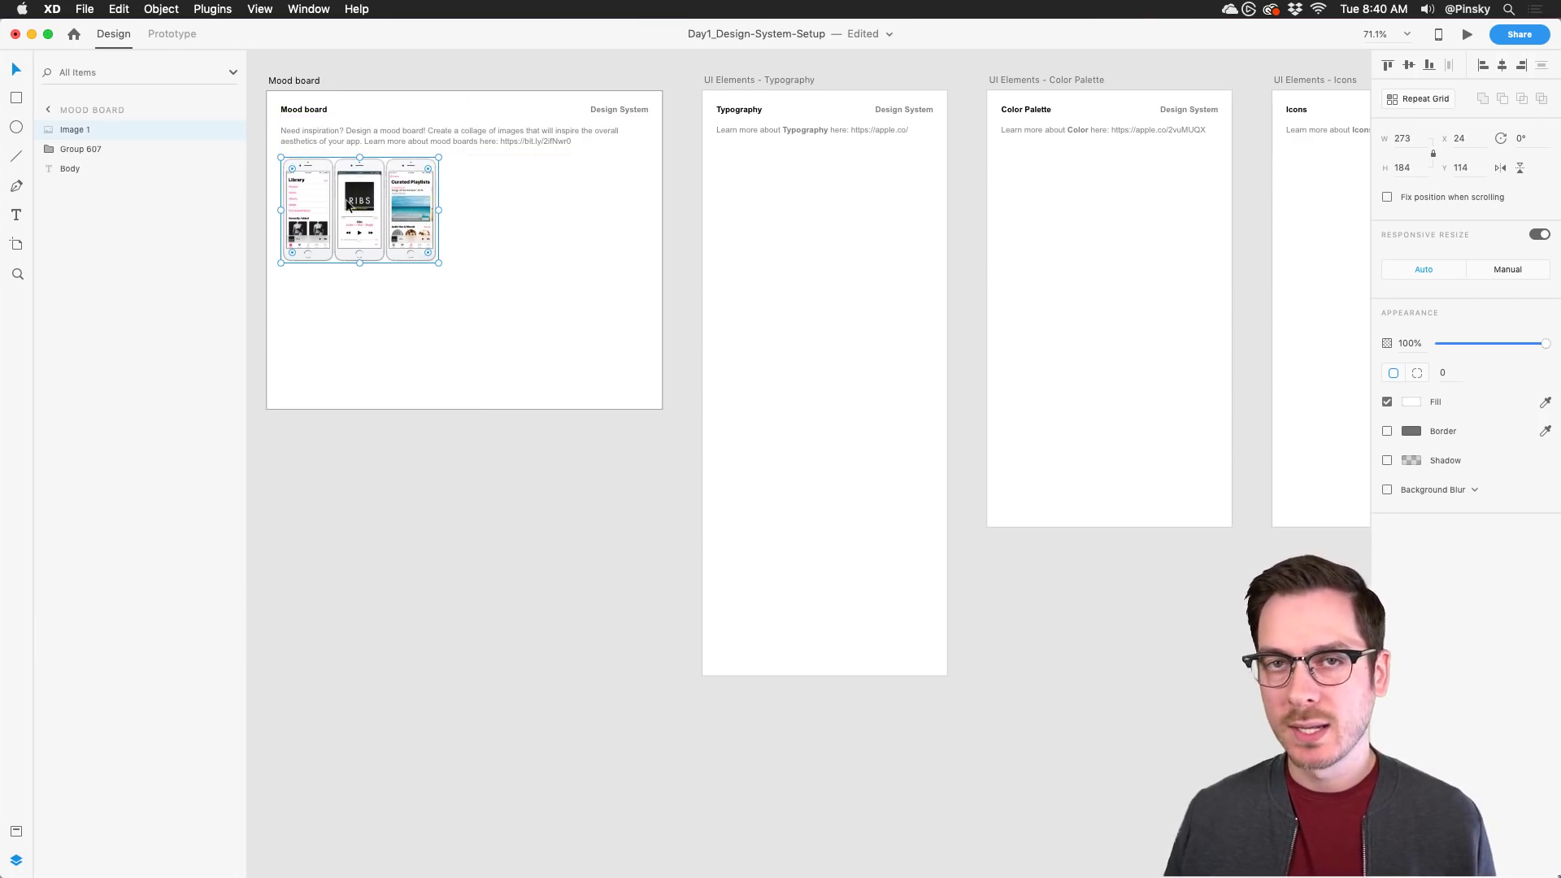
Step: Return to the image results in Chrome, close the Apple Music preview and open the tilted iPhone music player image from Pinterest
key(super+Tab)
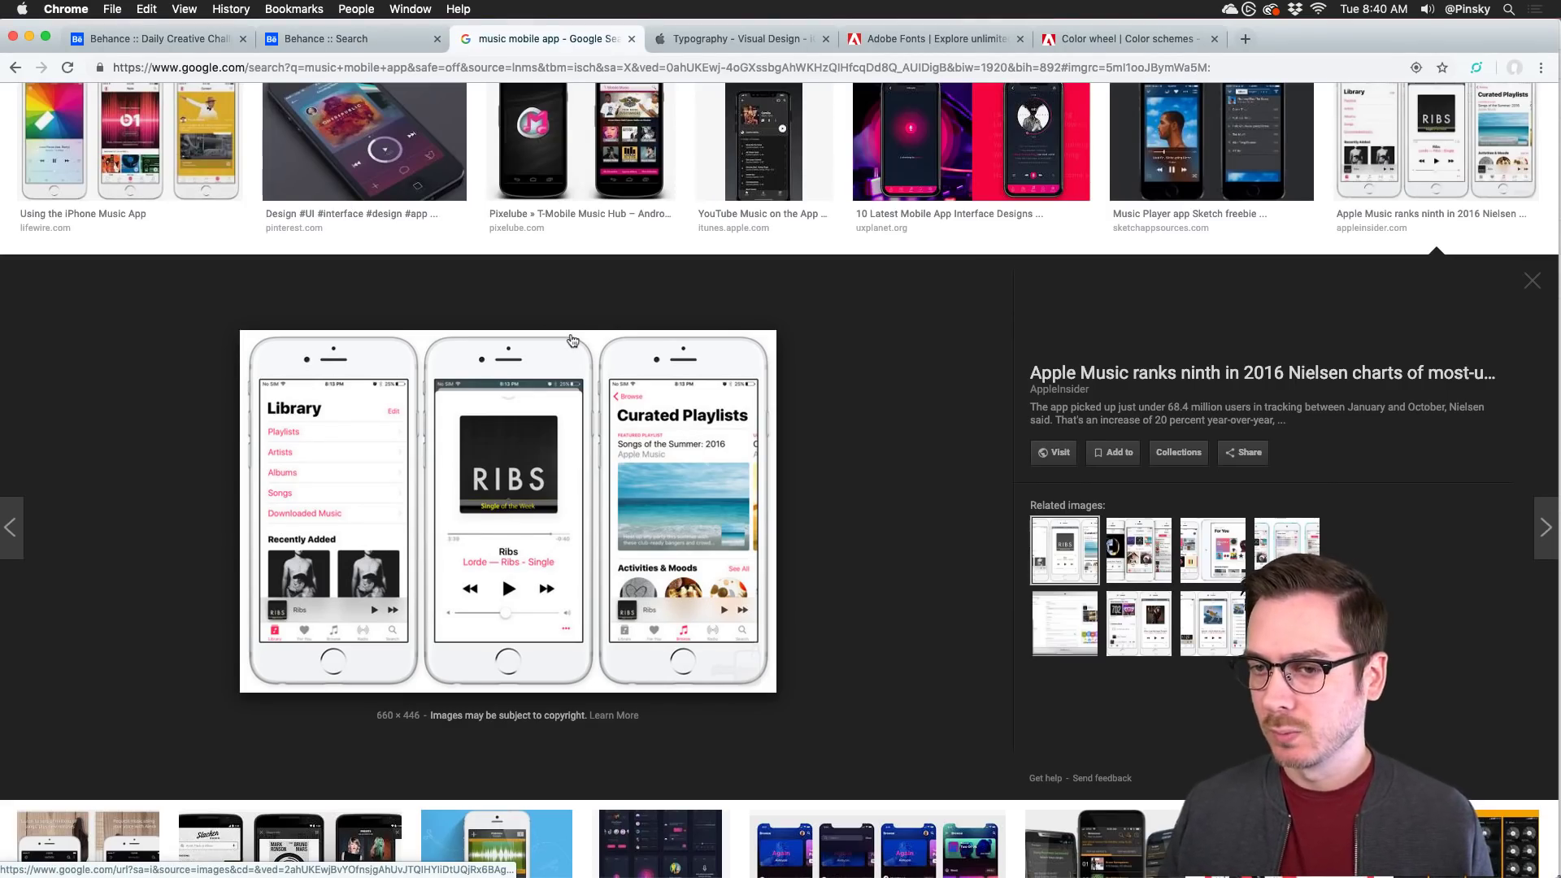
click(1532, 280)
scroll(1016, 301, up, 2)
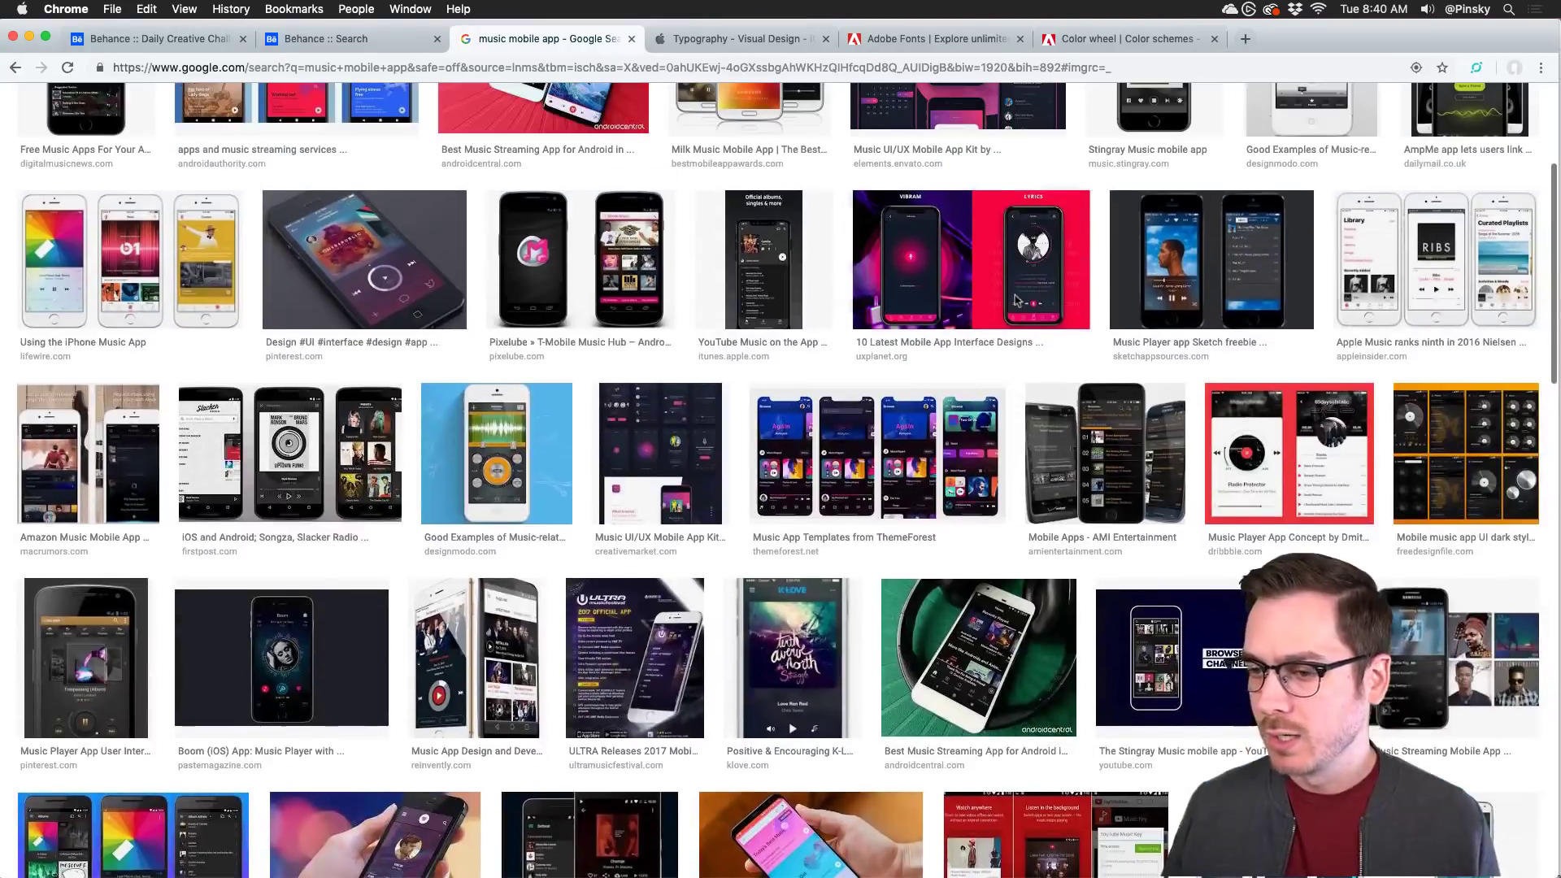
scroll(529, 395, up, 1)
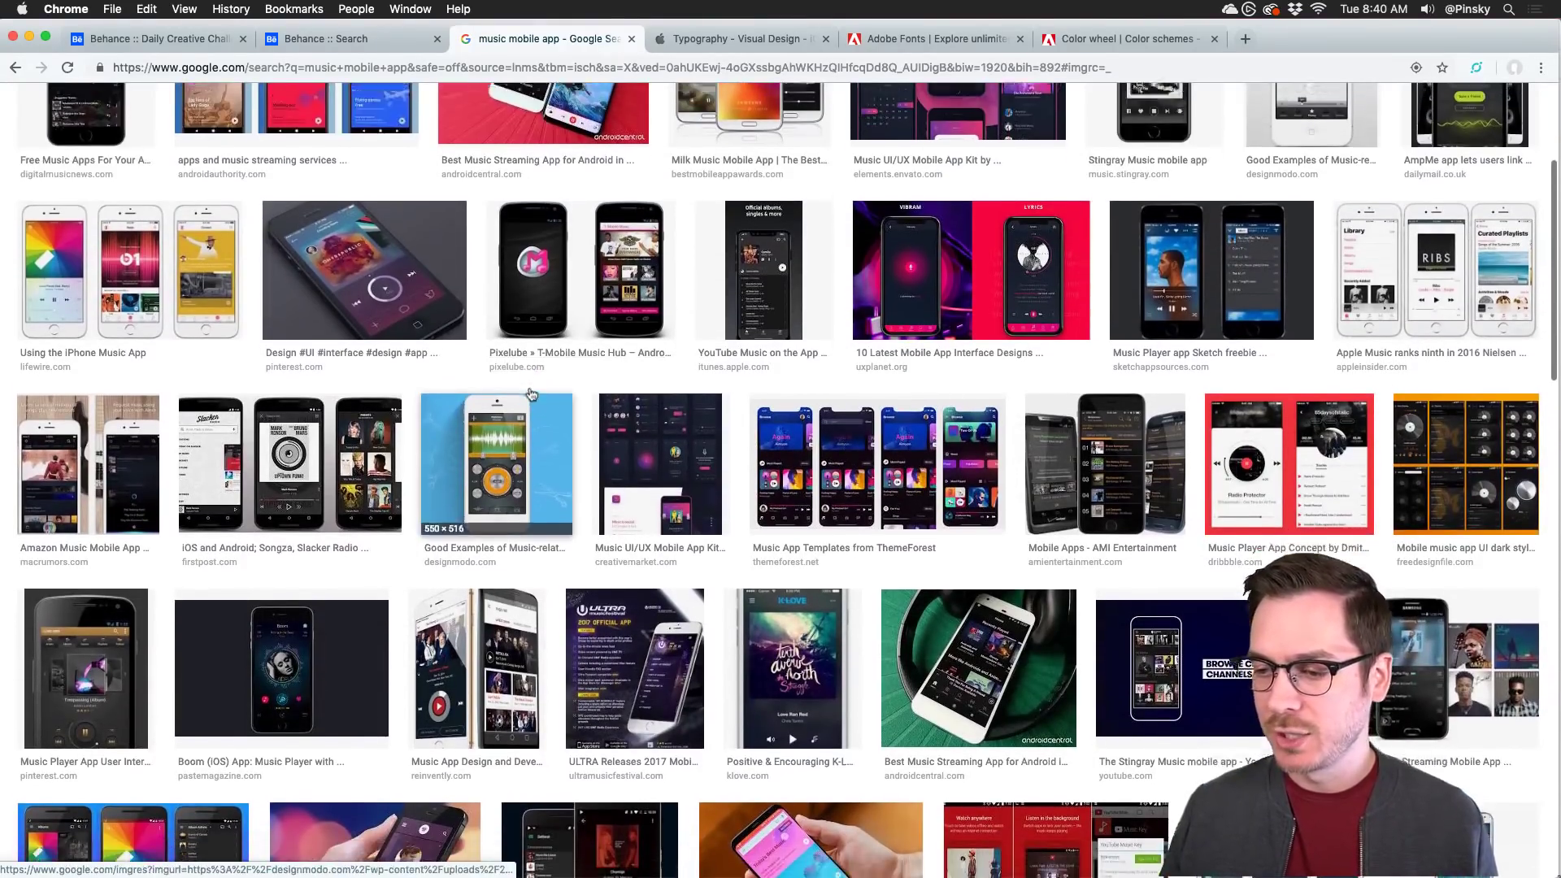
scroll(530, 394, up, 5)
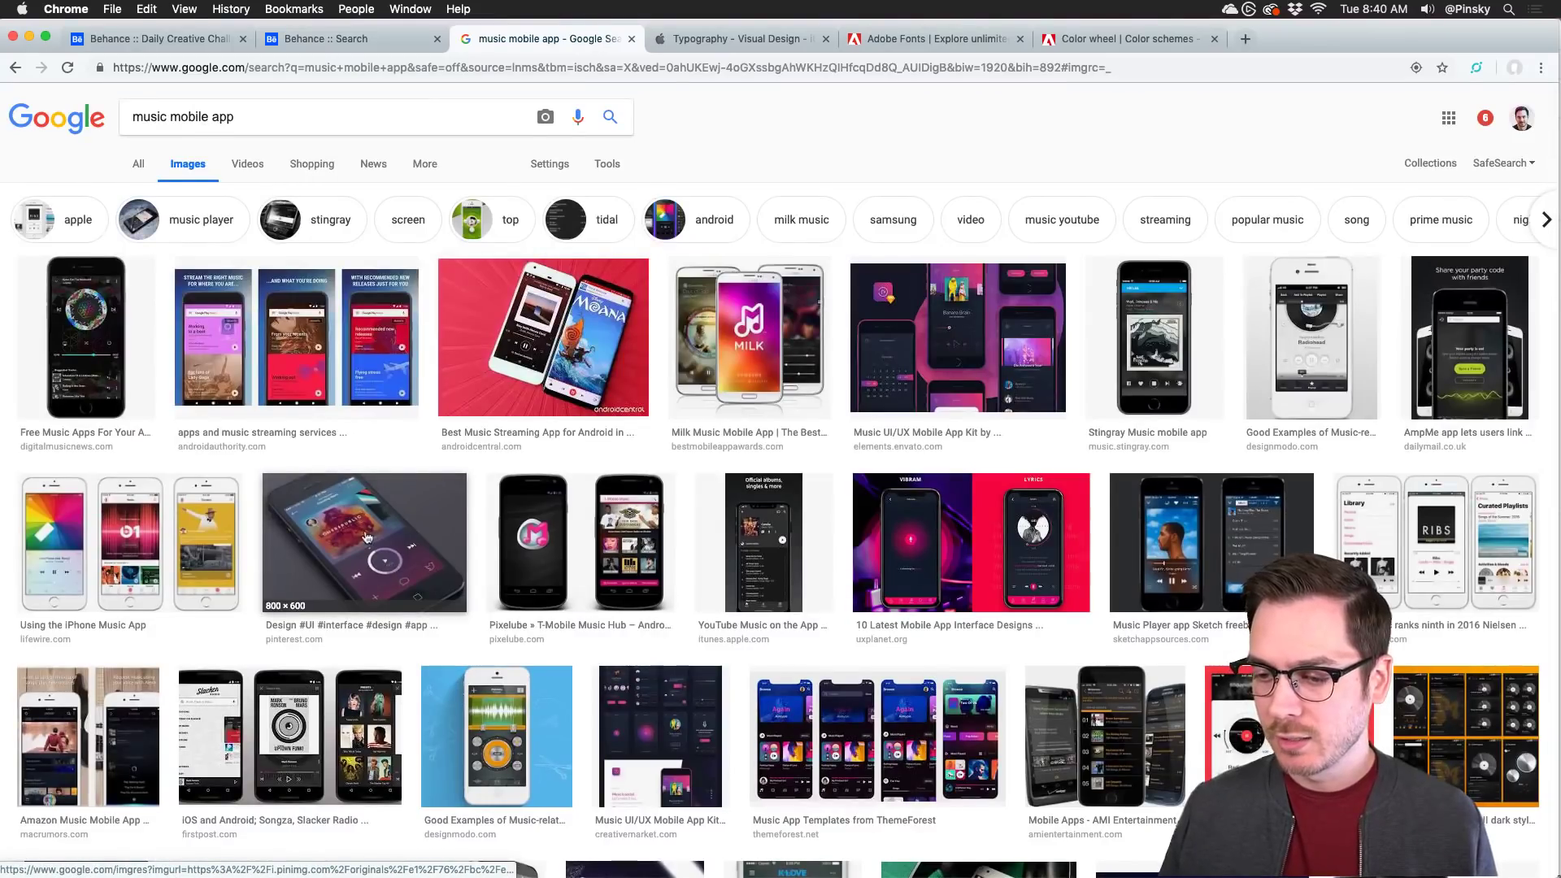
click(367, 537)
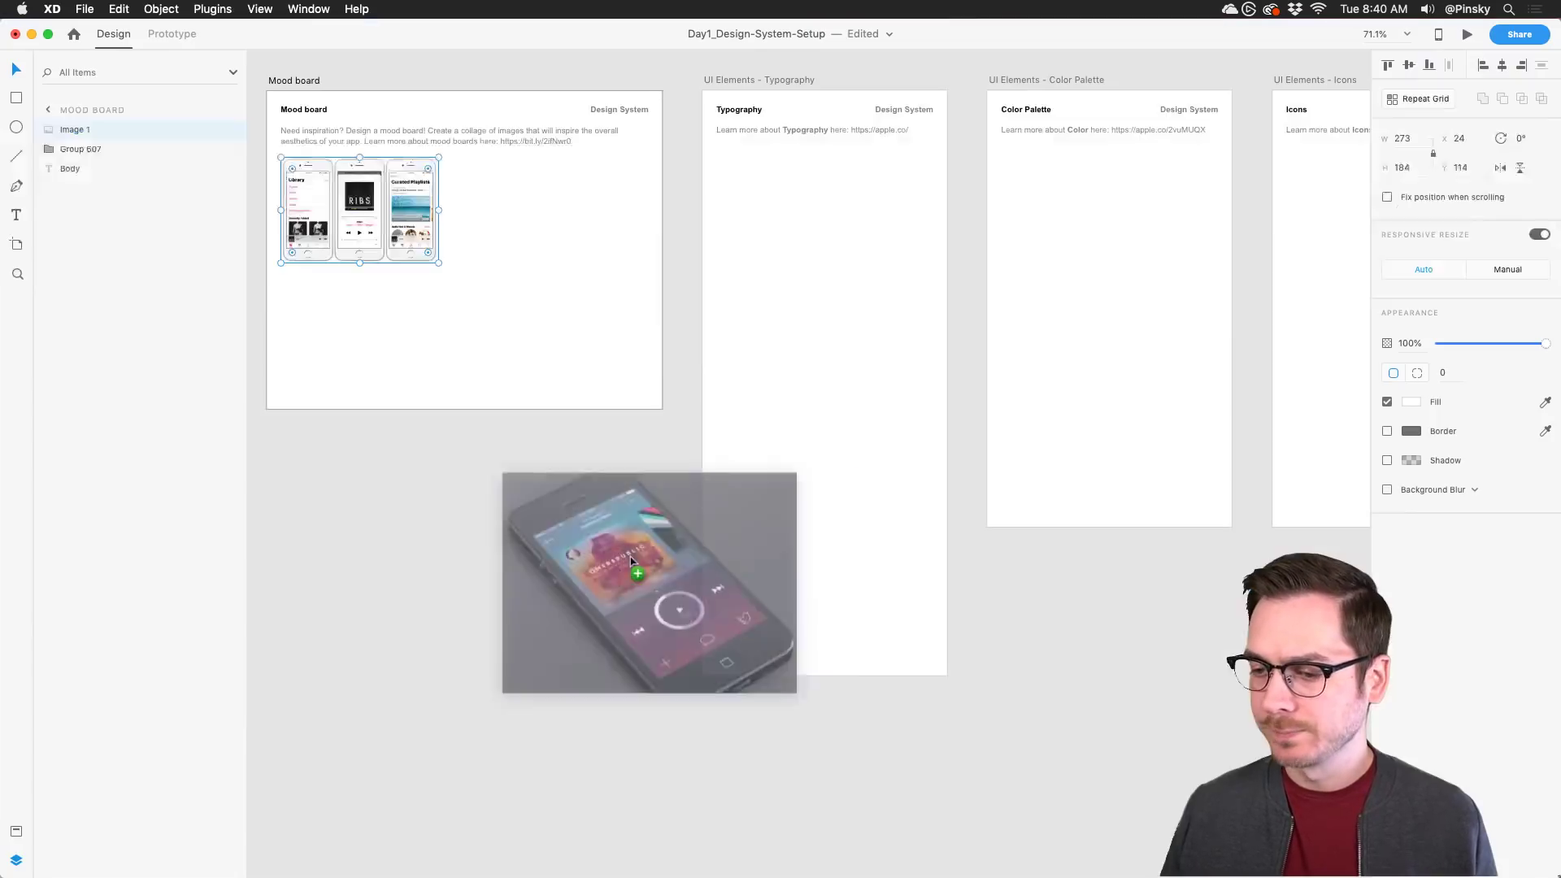
Step: Place the tilted iPhone player image beside the first picture on the Mood board, scaled to about 229 × 172
drag(631, 560, 499, 208)
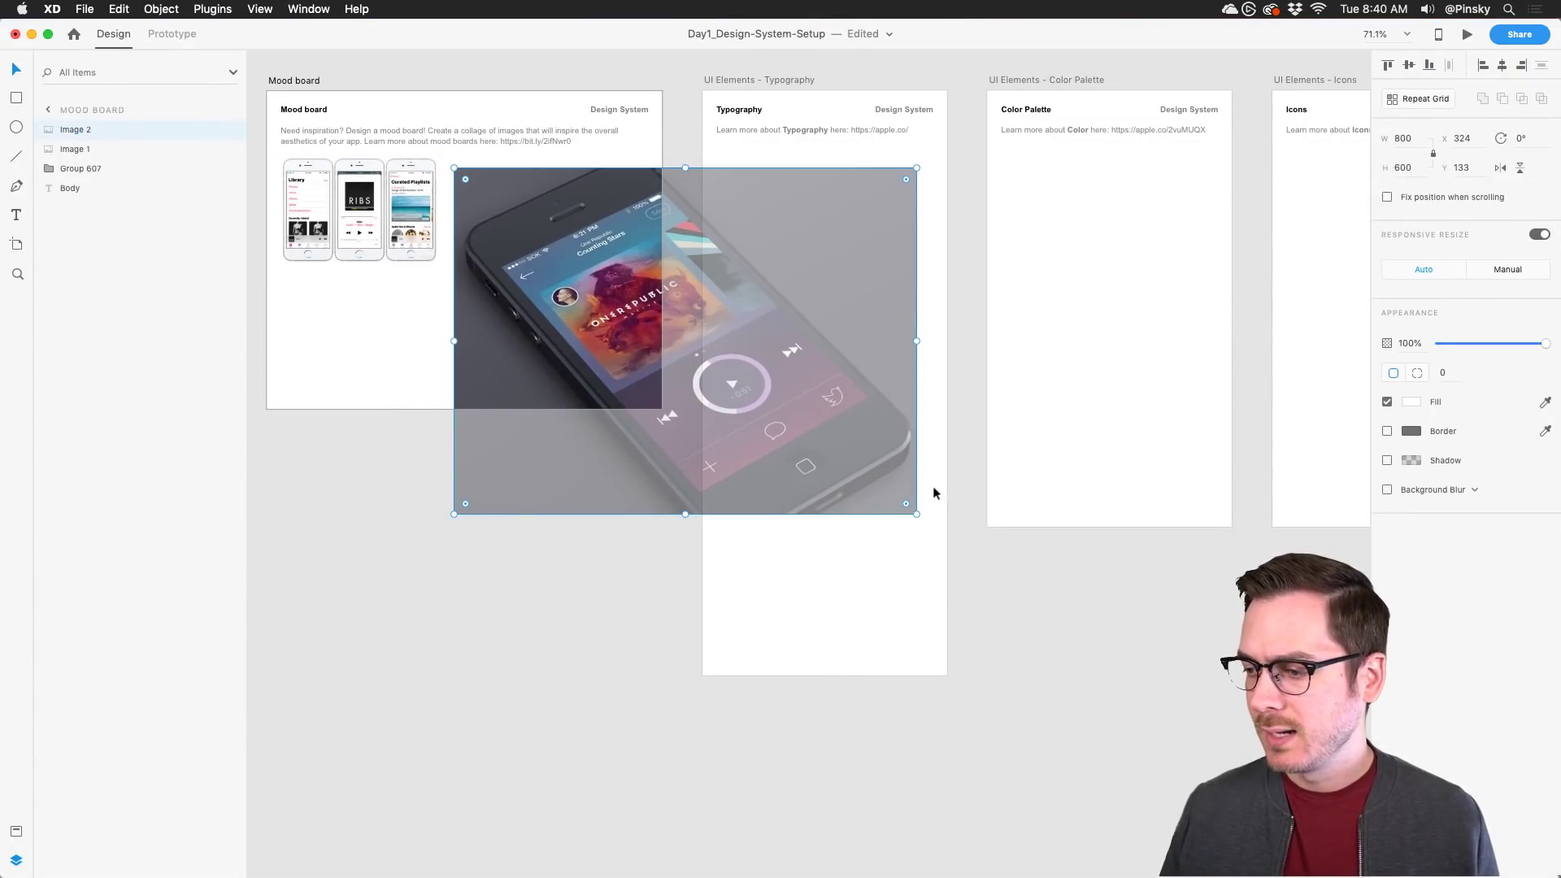
drag(919, 511, 616, 268)
drag(514, 213, 506, 204)
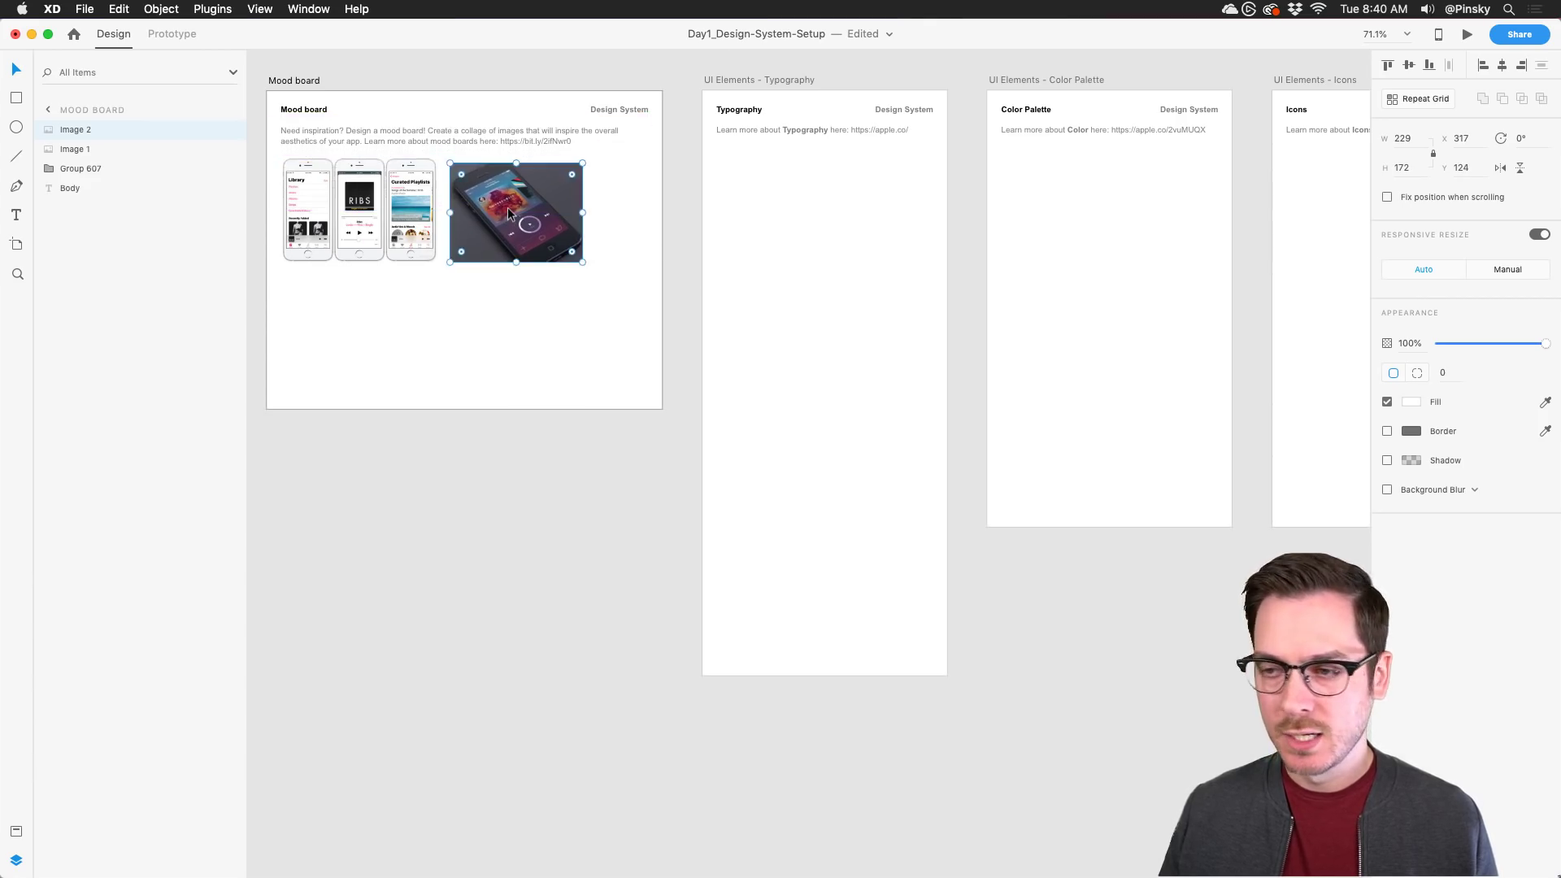
Step: Place the Lifewire three-phone iPhone Music App image from Chrome's results below the first Mood board picture, scaled to about 337 × 213 at X 24, Y 316
key(super+Tab)
scroll(491, 213, up, 5)
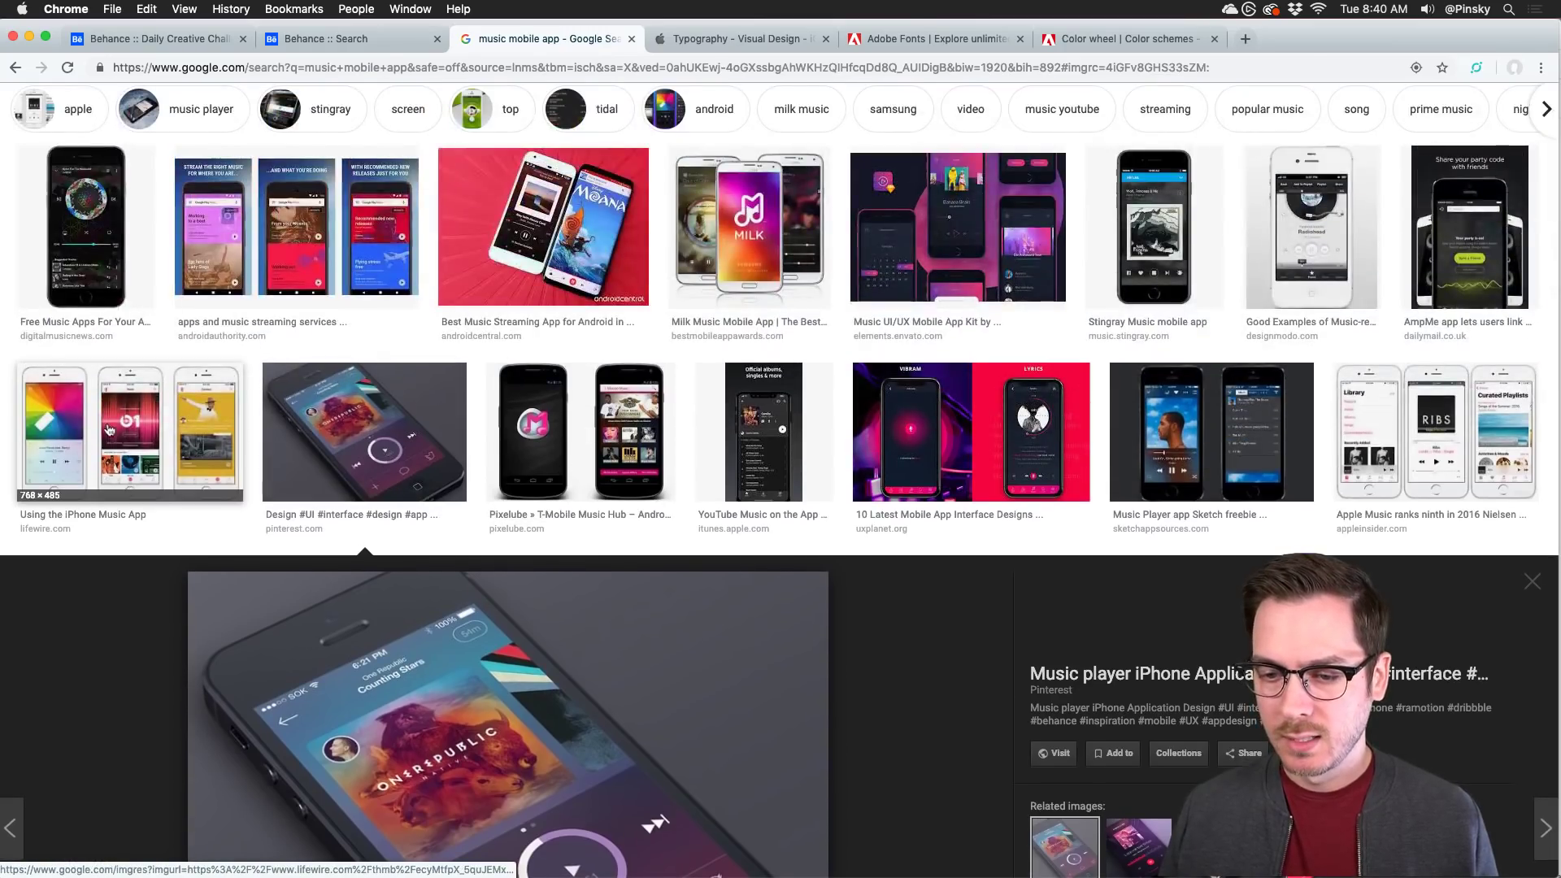
click(112, 427)
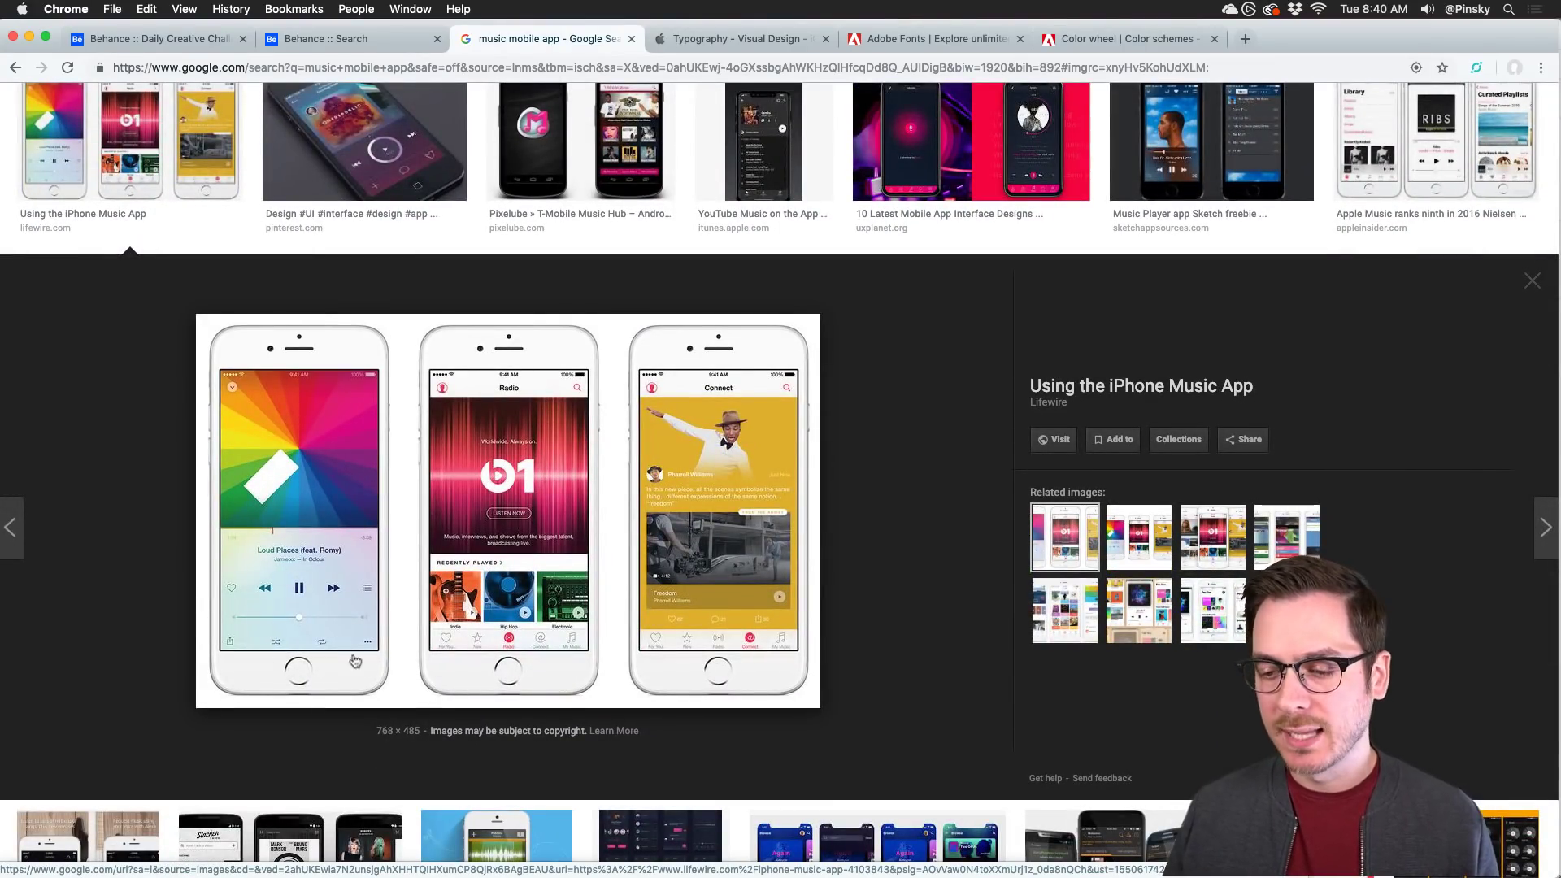
key(super+Tab)
drag(291, 507, 399, 309)
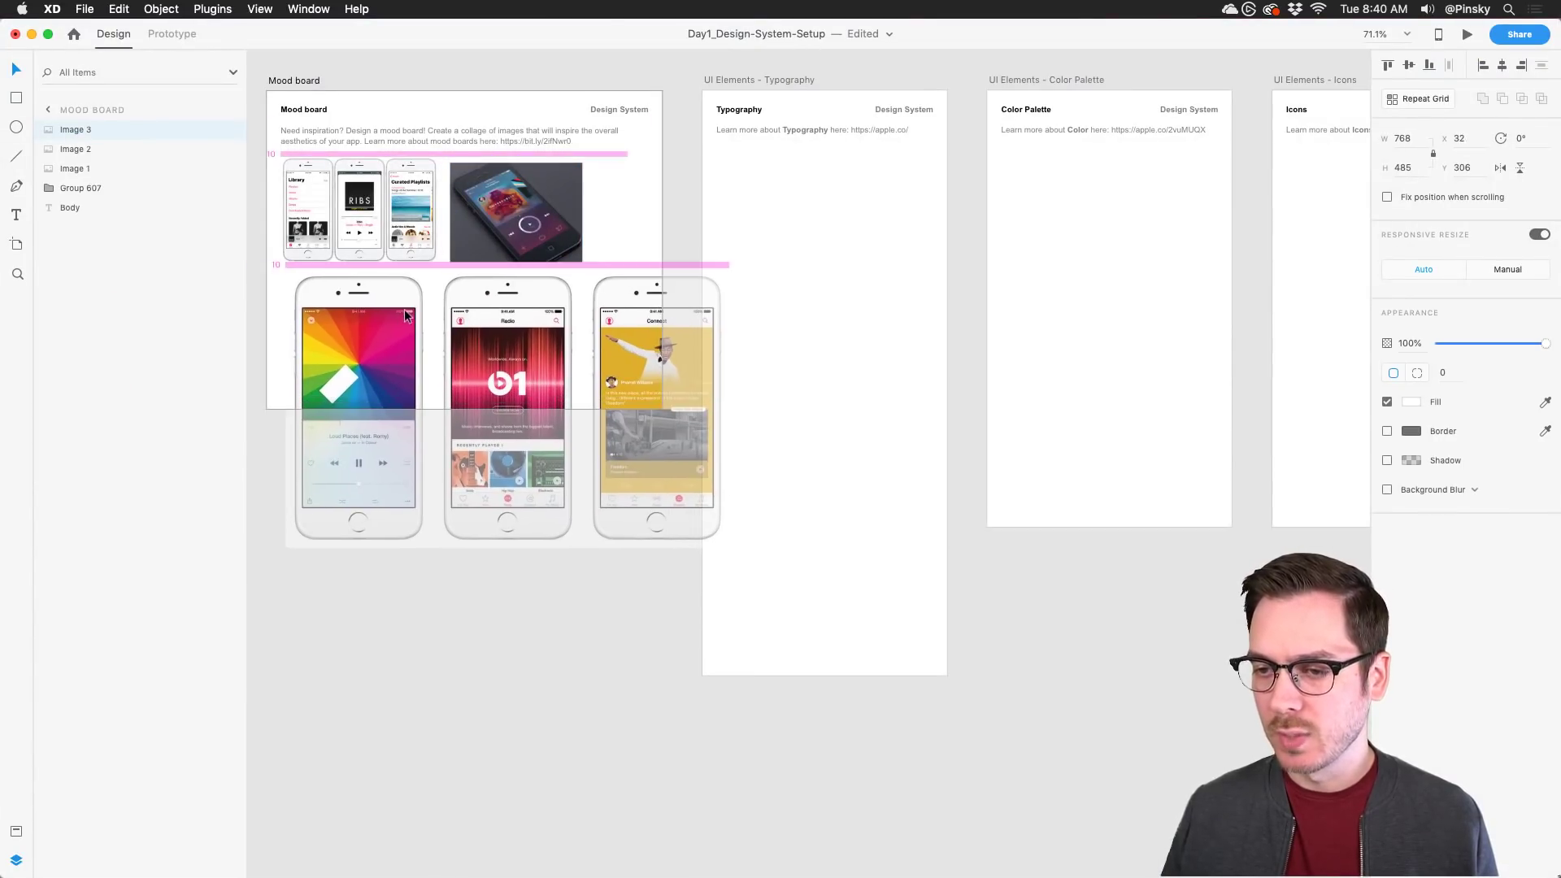
drag(729, 548, 533, 390)
drag(394, 339, 399, 345)
Step: Return to the image results in Chrome and open the Music UI/UX Mobile App Kit image from Envato Elements
key(super+Tab)
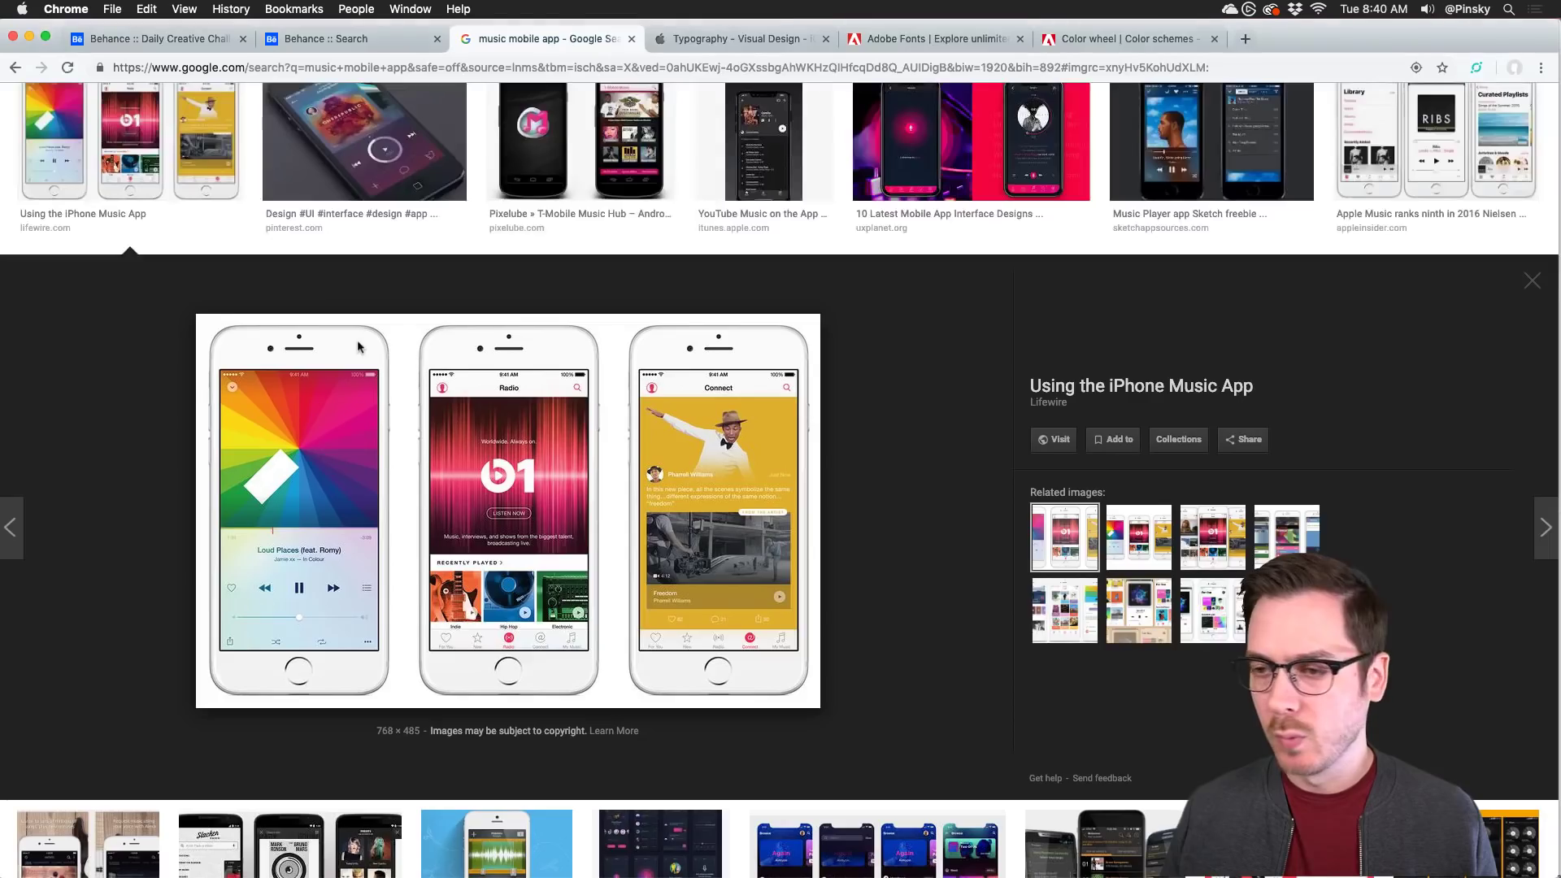
scroll(481, 333, up, 5)
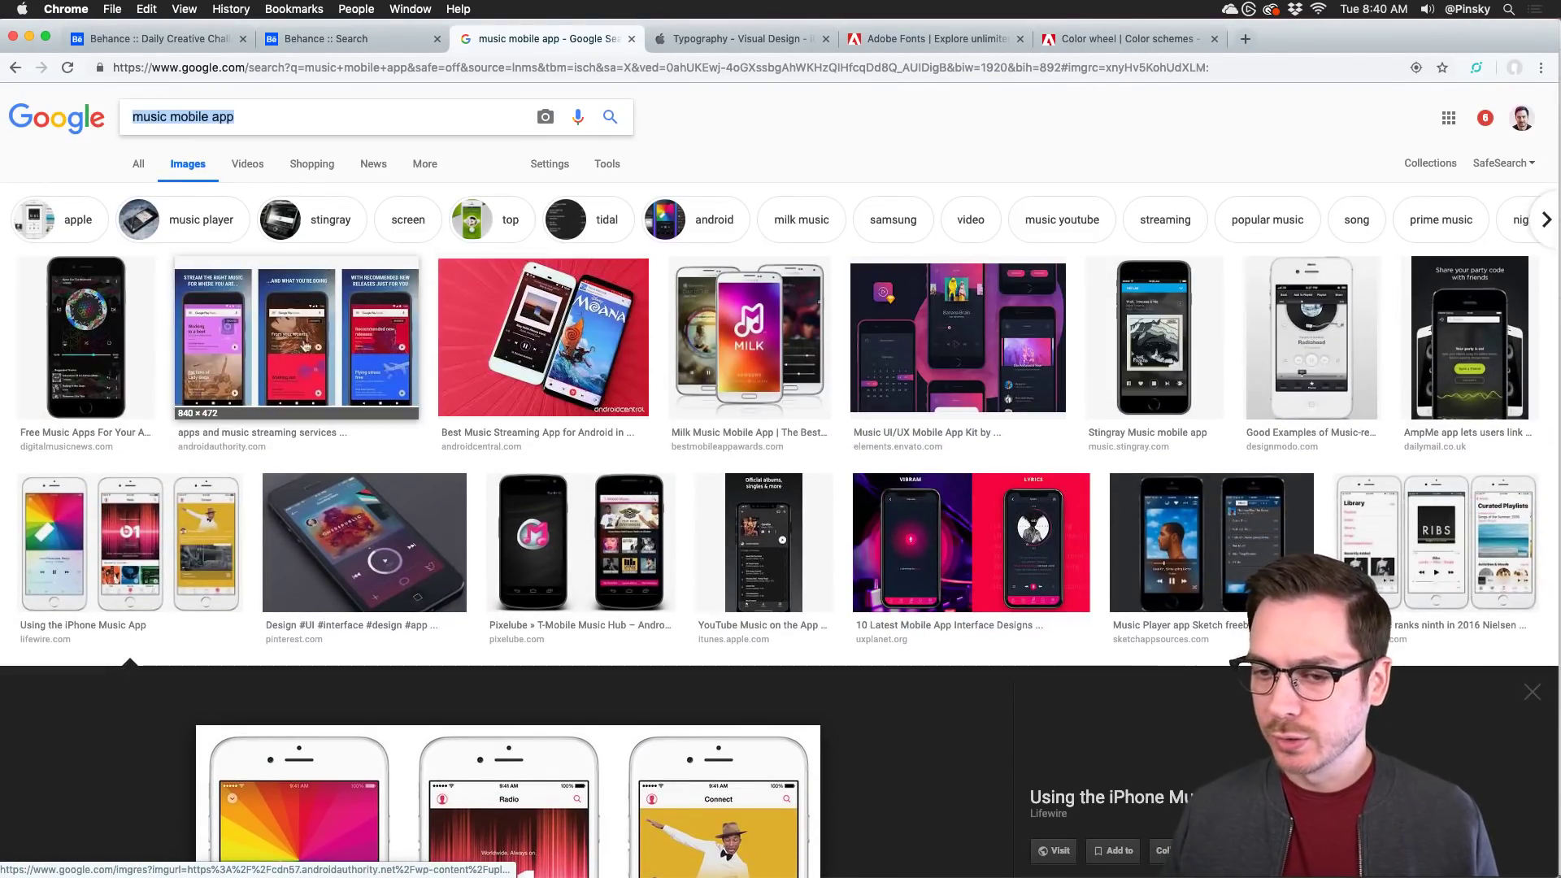
click(935, 341)
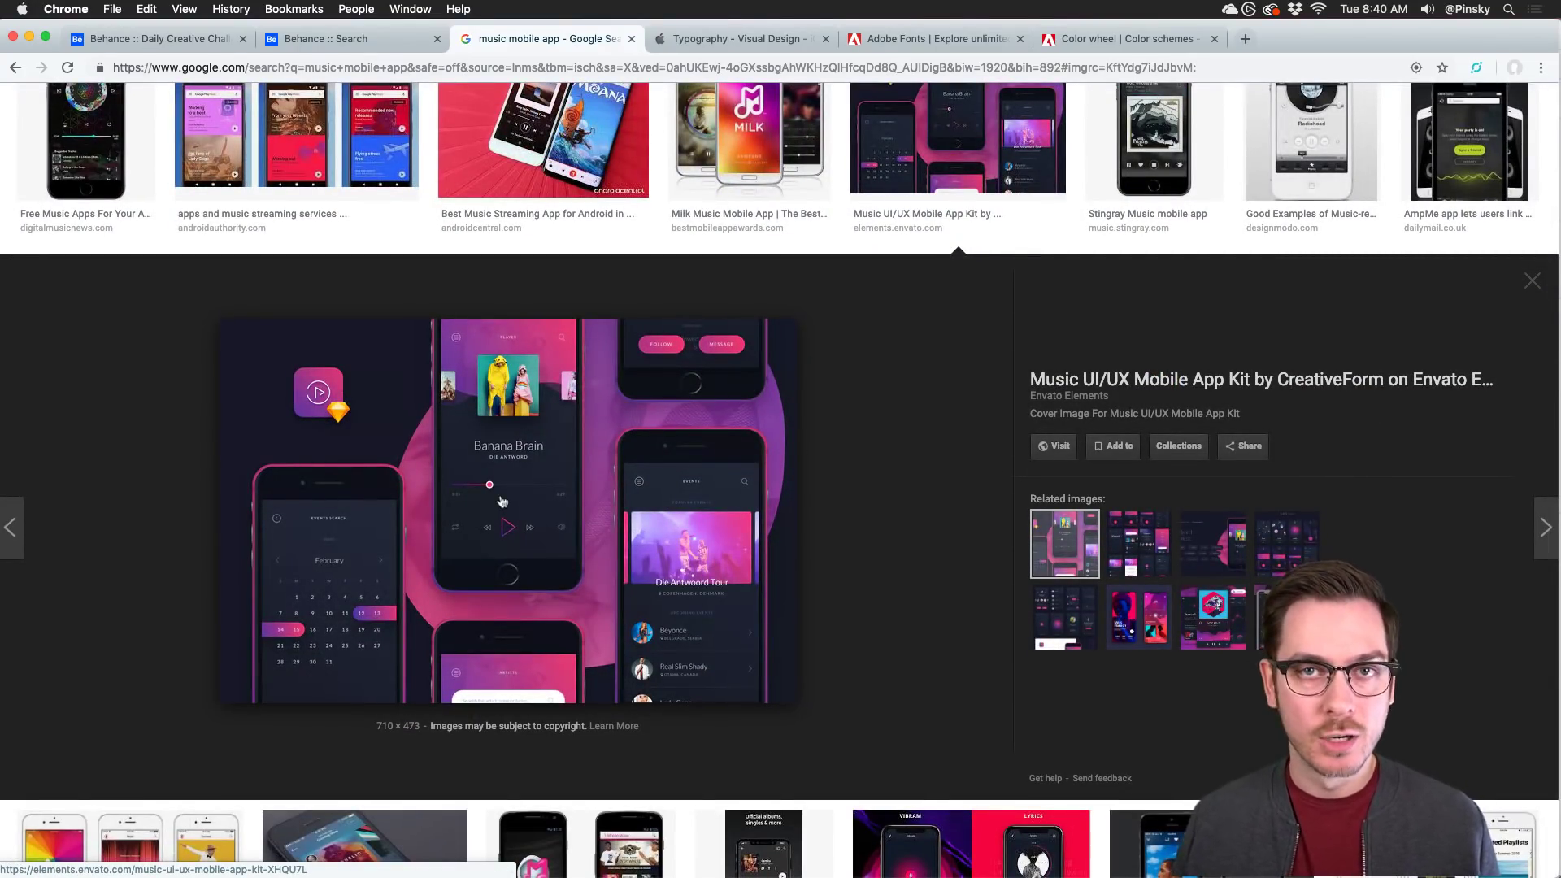
drag(502, 502, 603, 334)
key(super+Tab)
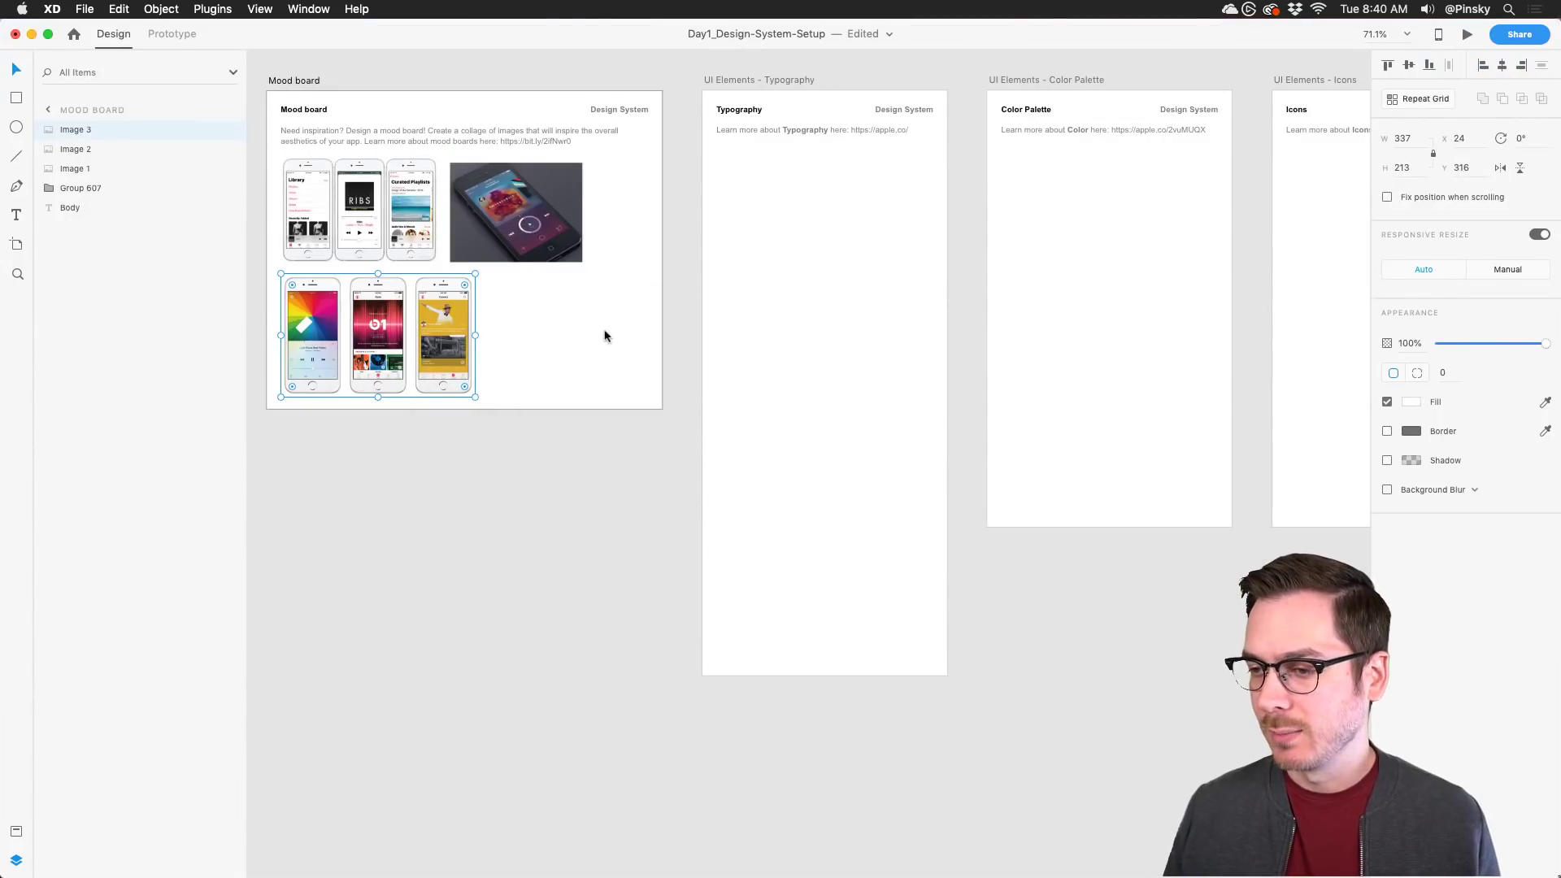
key(super+Tab)
right_click(528, 454)
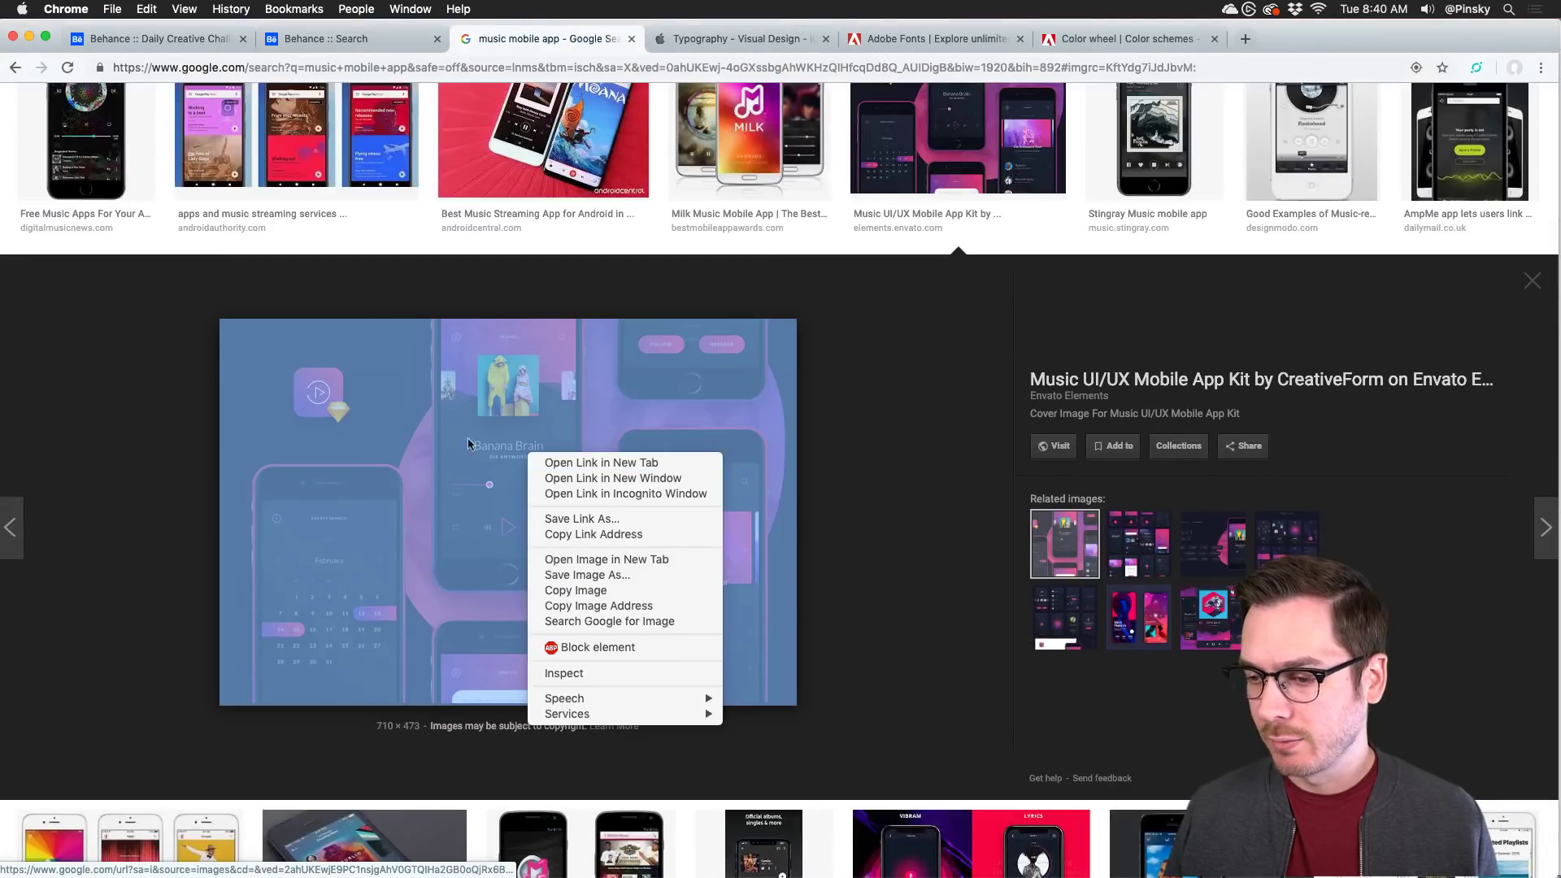
click(826, 369)
click(833, 373)
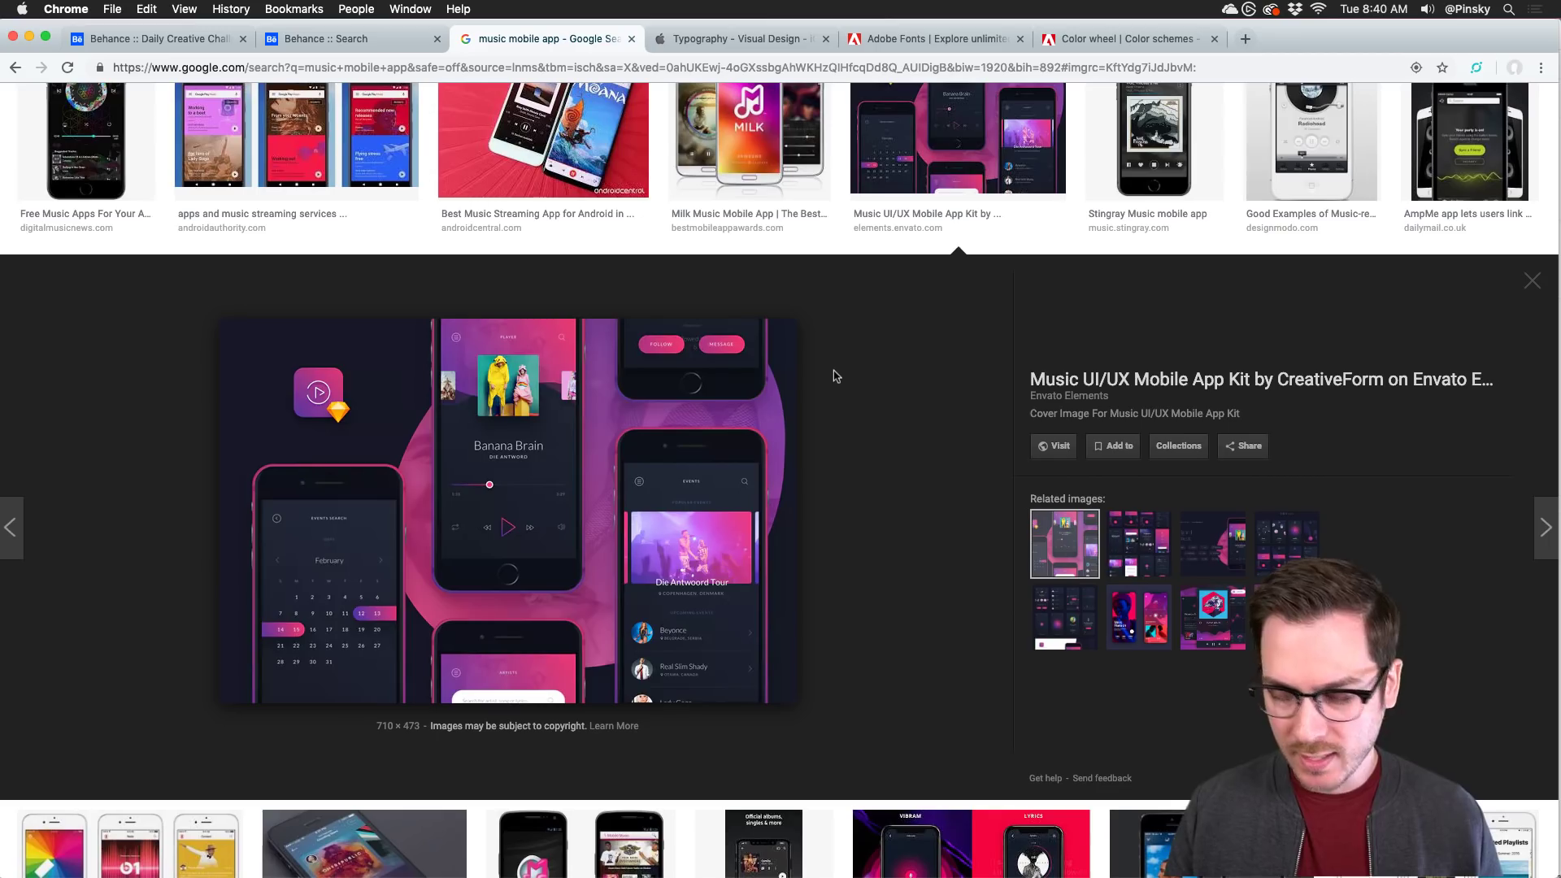
Step: Capture the Music UI/UX kit image as a screenshot and paste it on the XD Mood board, about 291 × 193 at X 369, Y 326
key(super+shift+4)
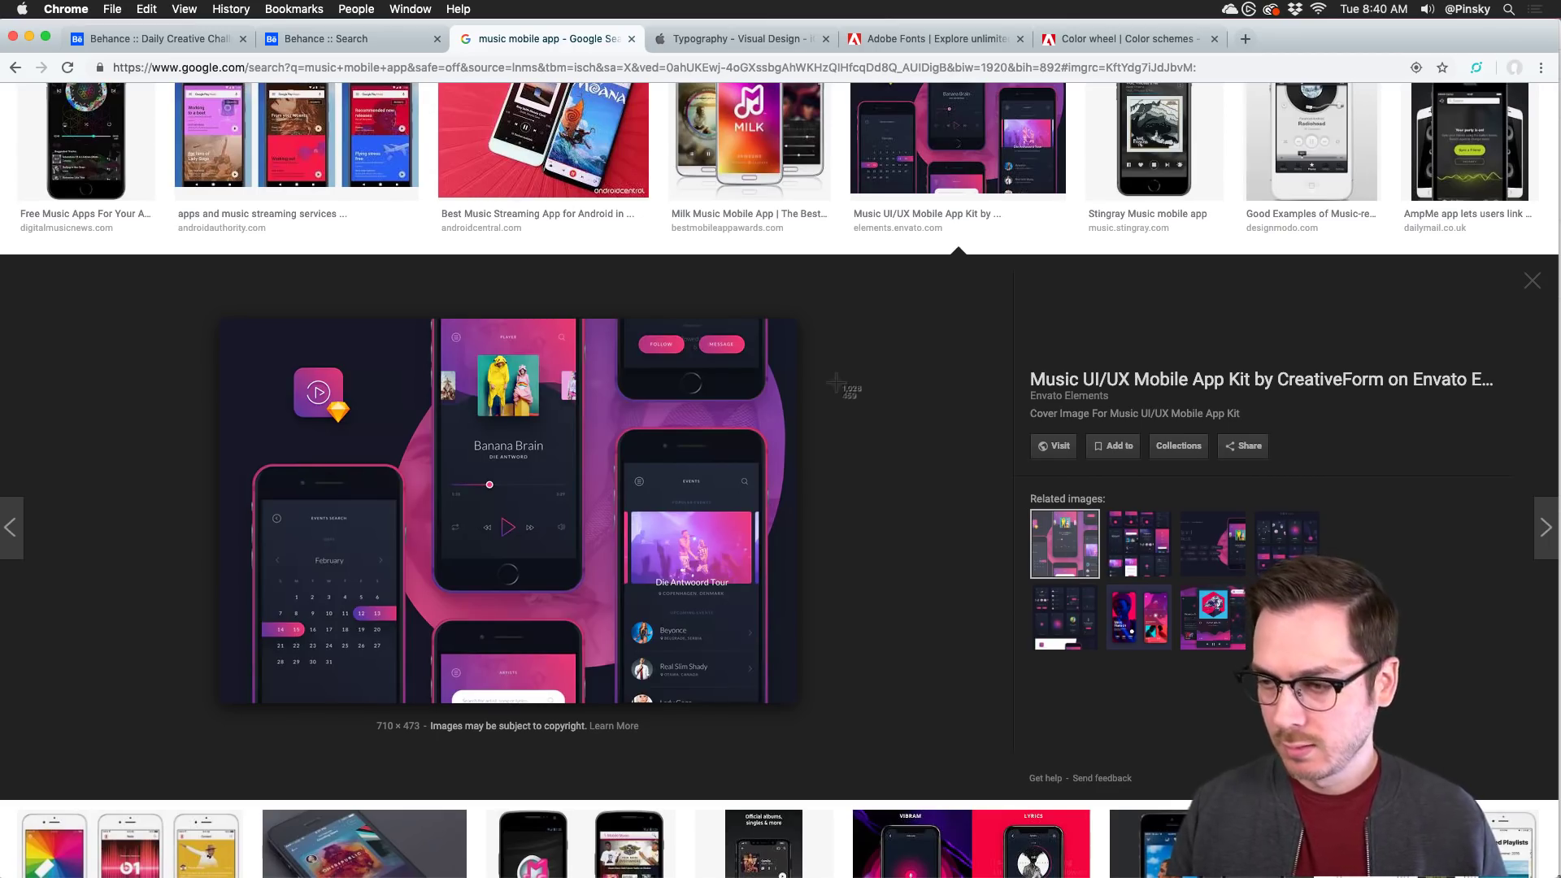
drag(222, 320, 423, 473)
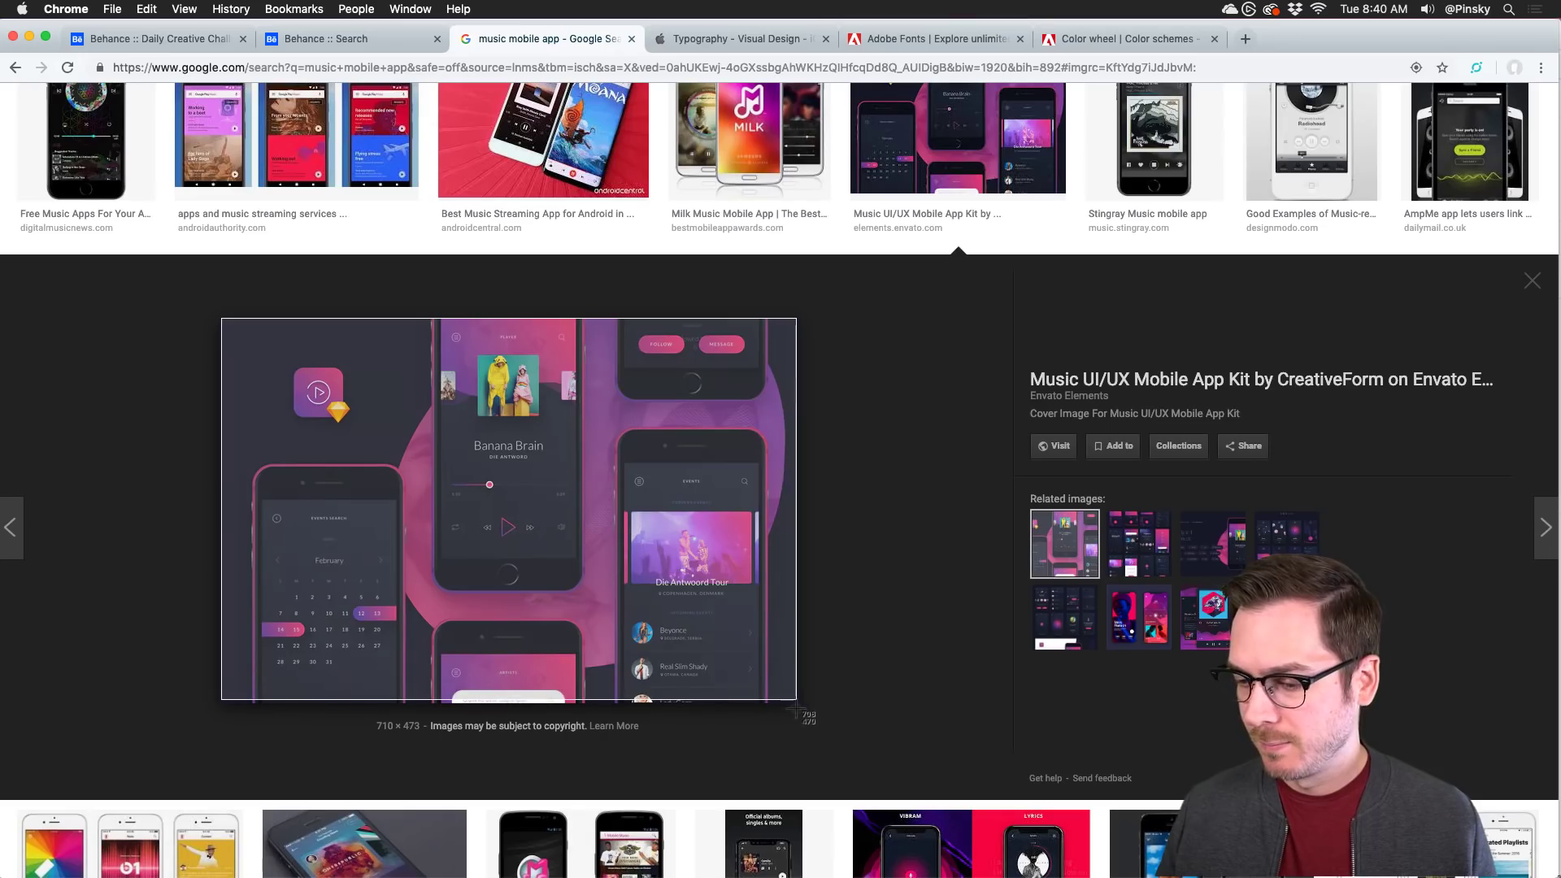
key(super+Tab)
key(super+v)
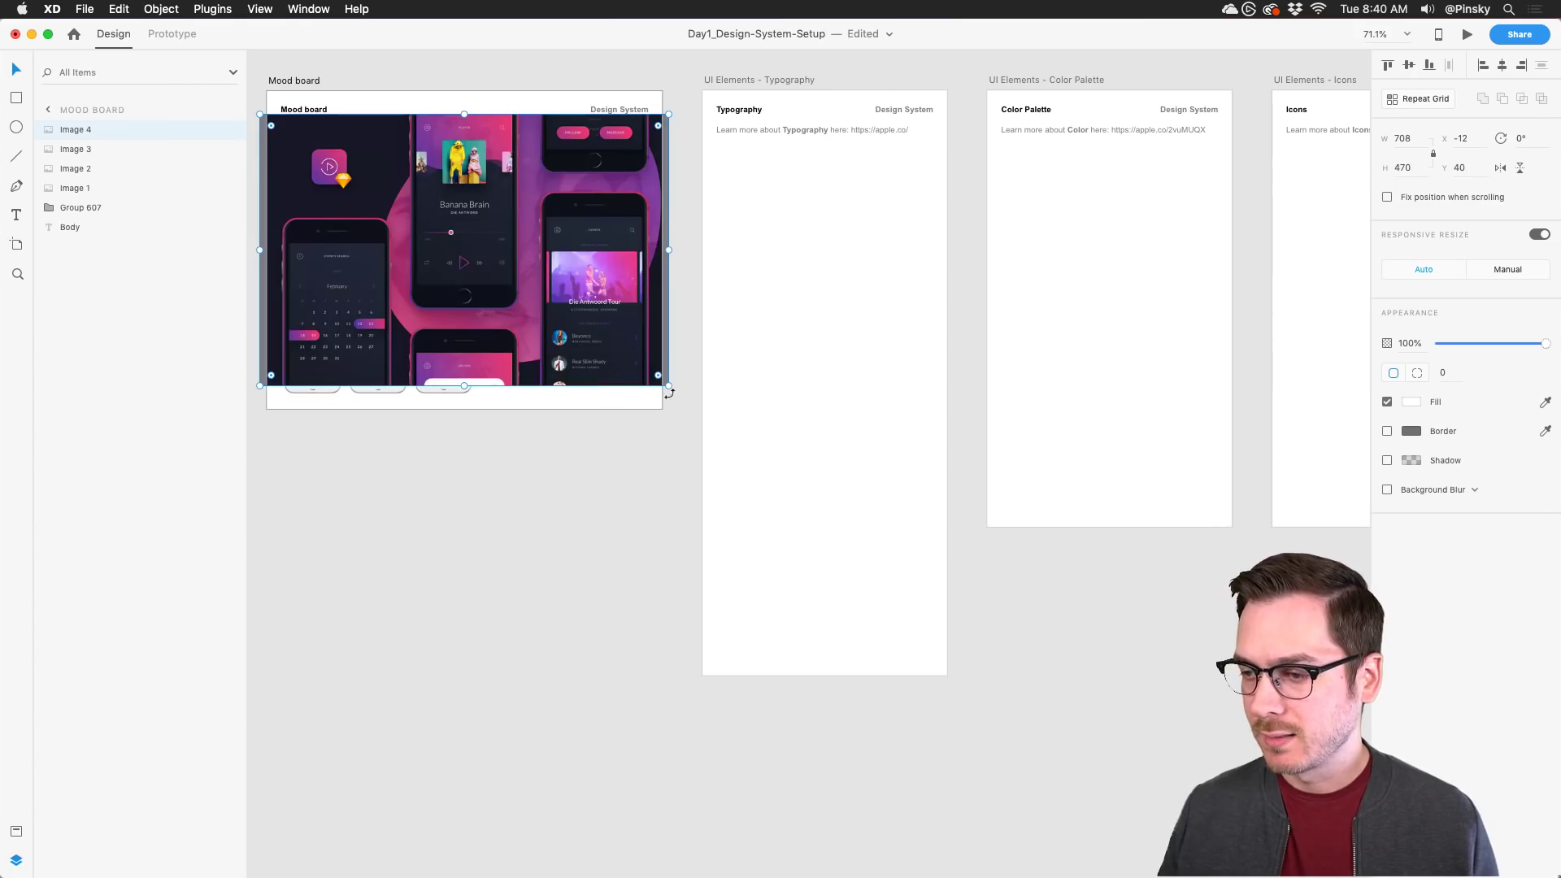
drag(669, 386, 428, 226)
drag(360, 173, 572, 333)
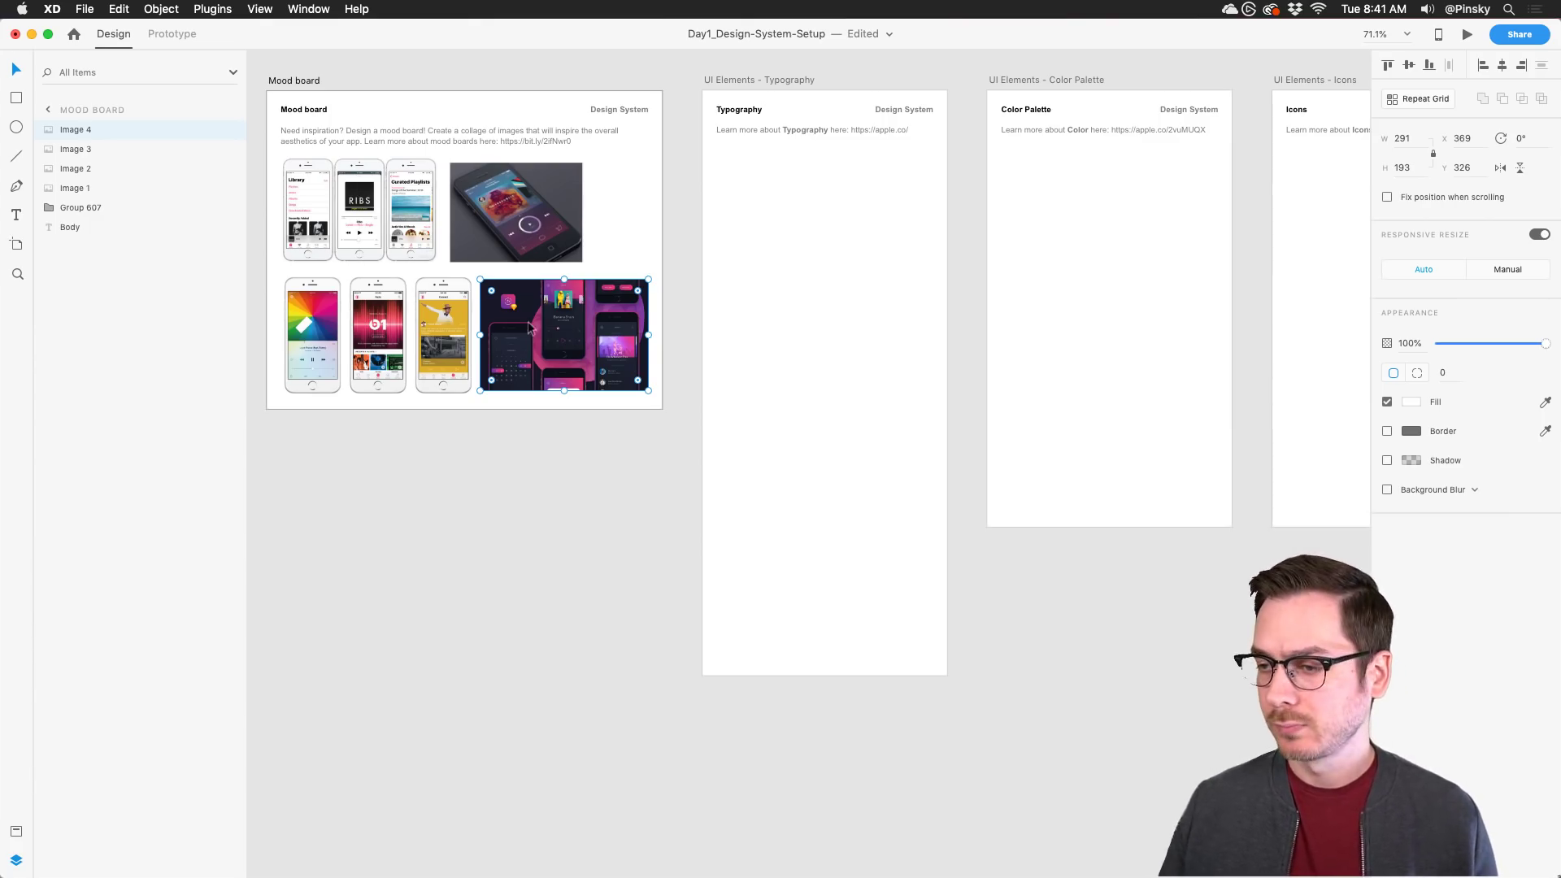
click(604, 204)
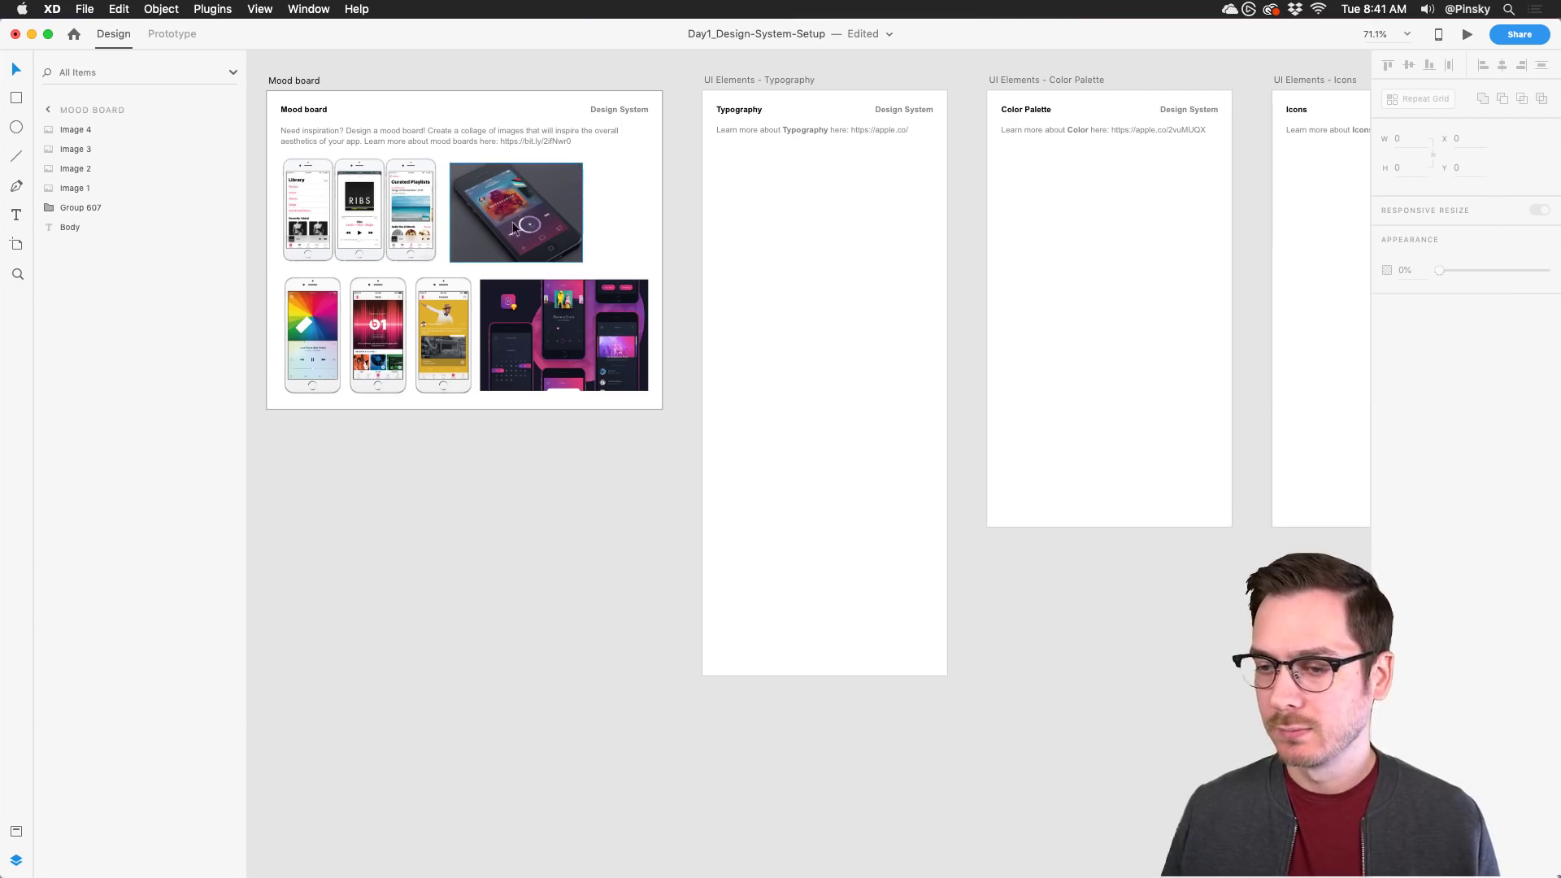
Step: Inspect the Mood board collage up close and bring the empty Typography artboard into view
scroll(354, 185, up, 3)
scroll(354, 185, up, 4)
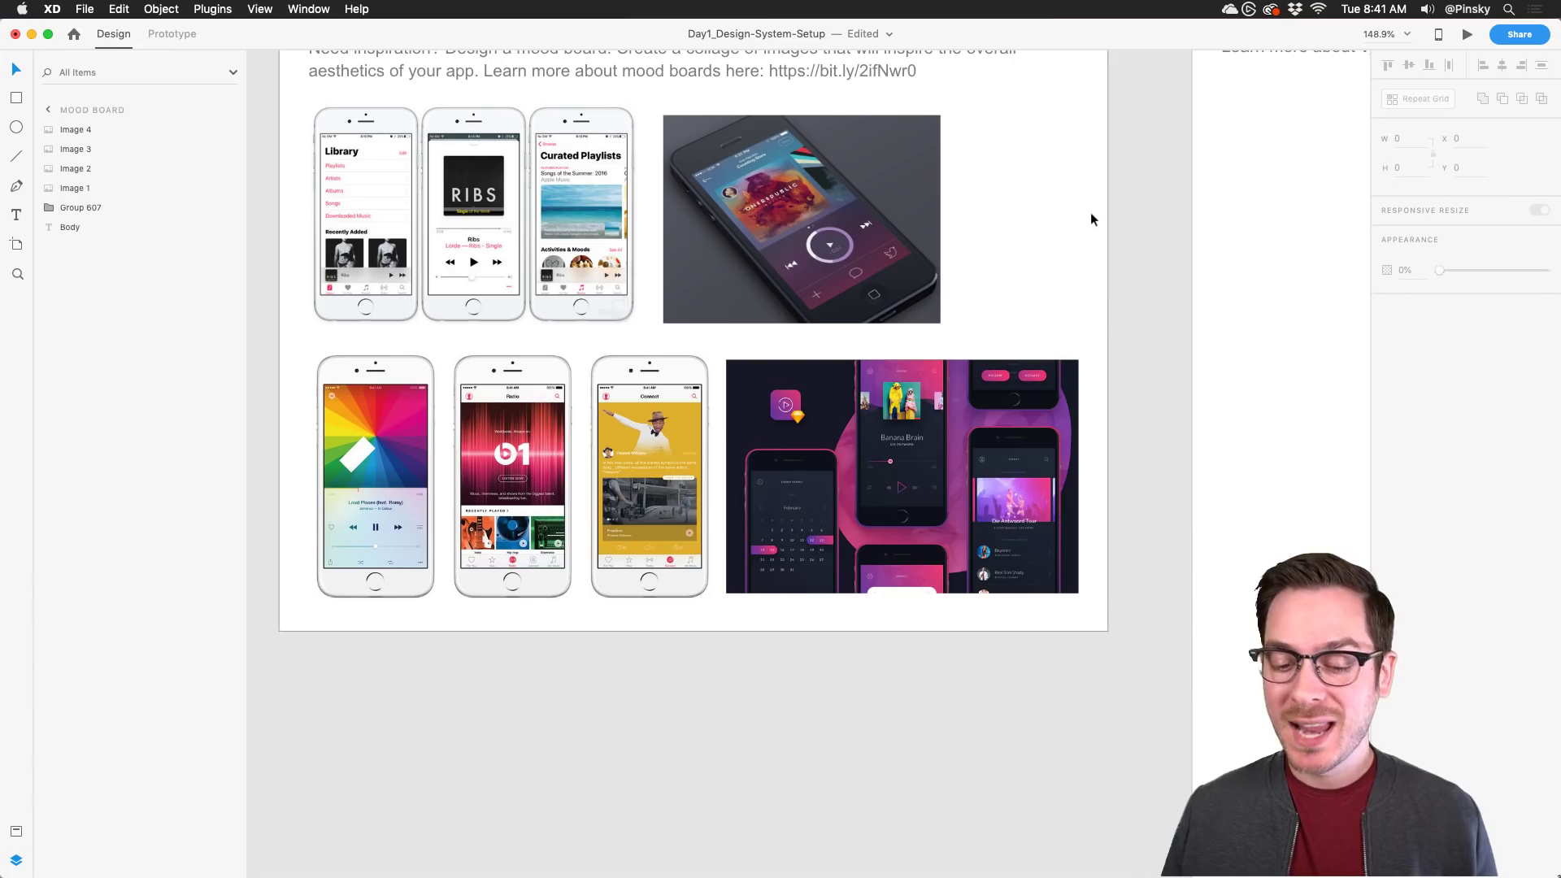
drag(1132, 192, 726, 320)
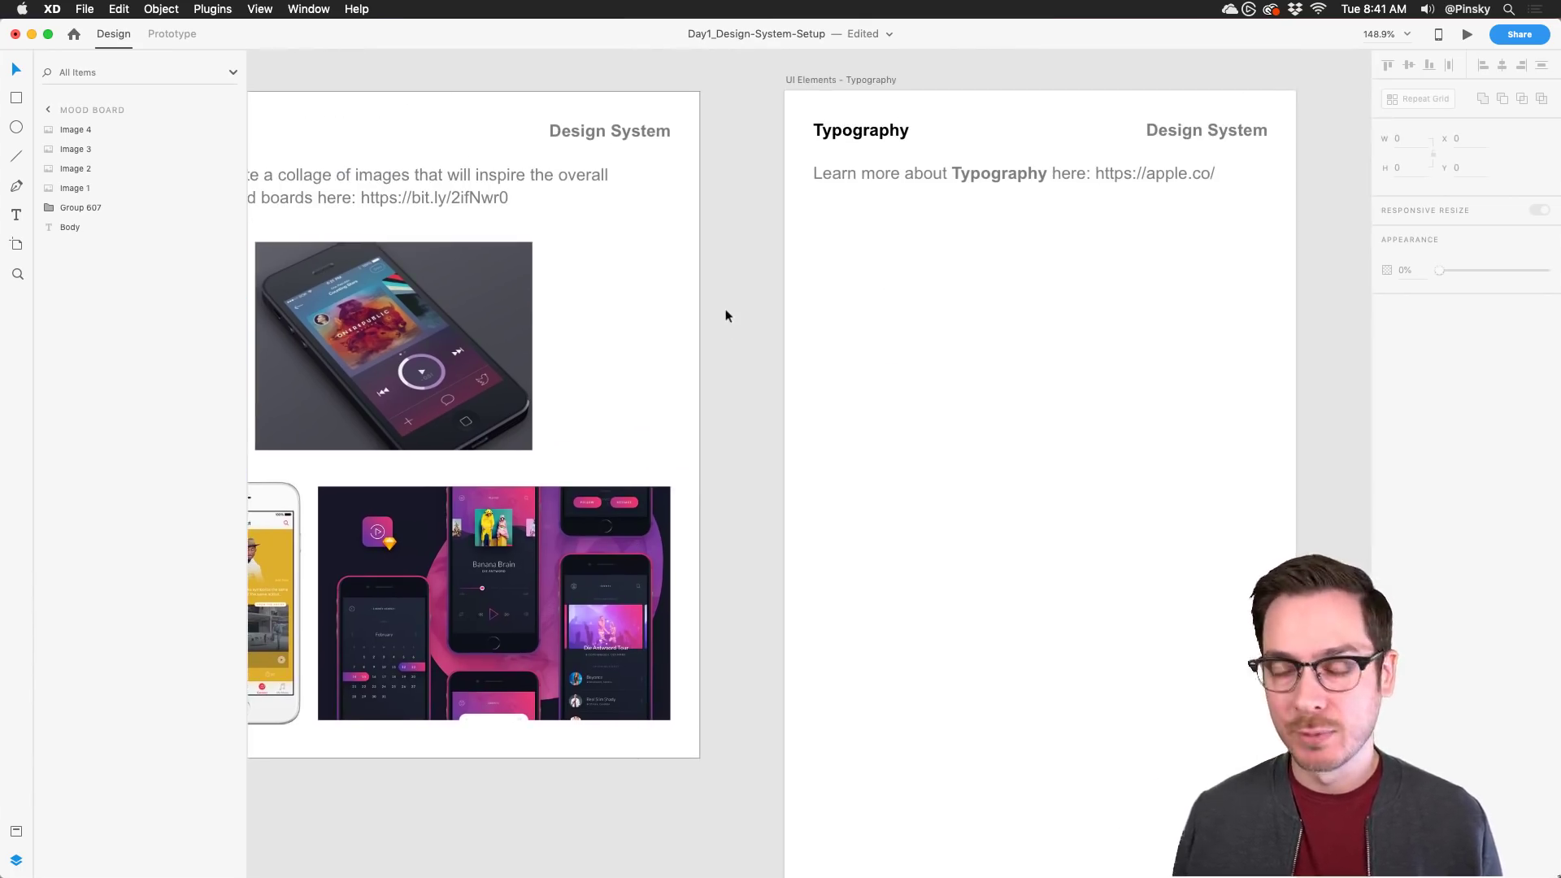
drag(914, 303, 397, 290)
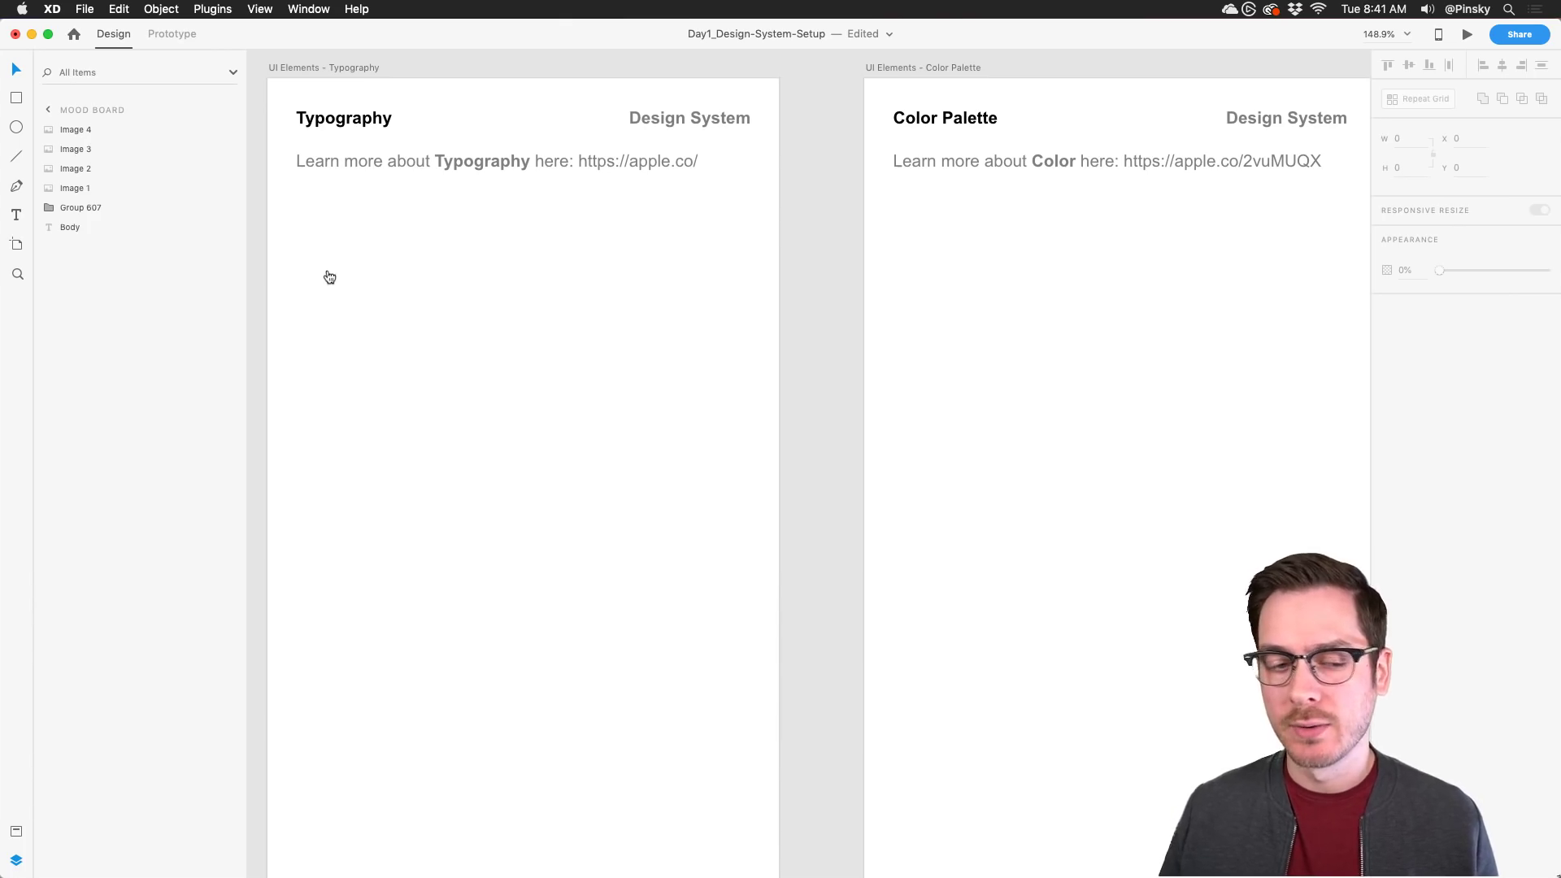
Step: Switch to Adobe Fonts in Chrome, browse all fonts and filter them to the Sans Serif classification
key(super+Tab)
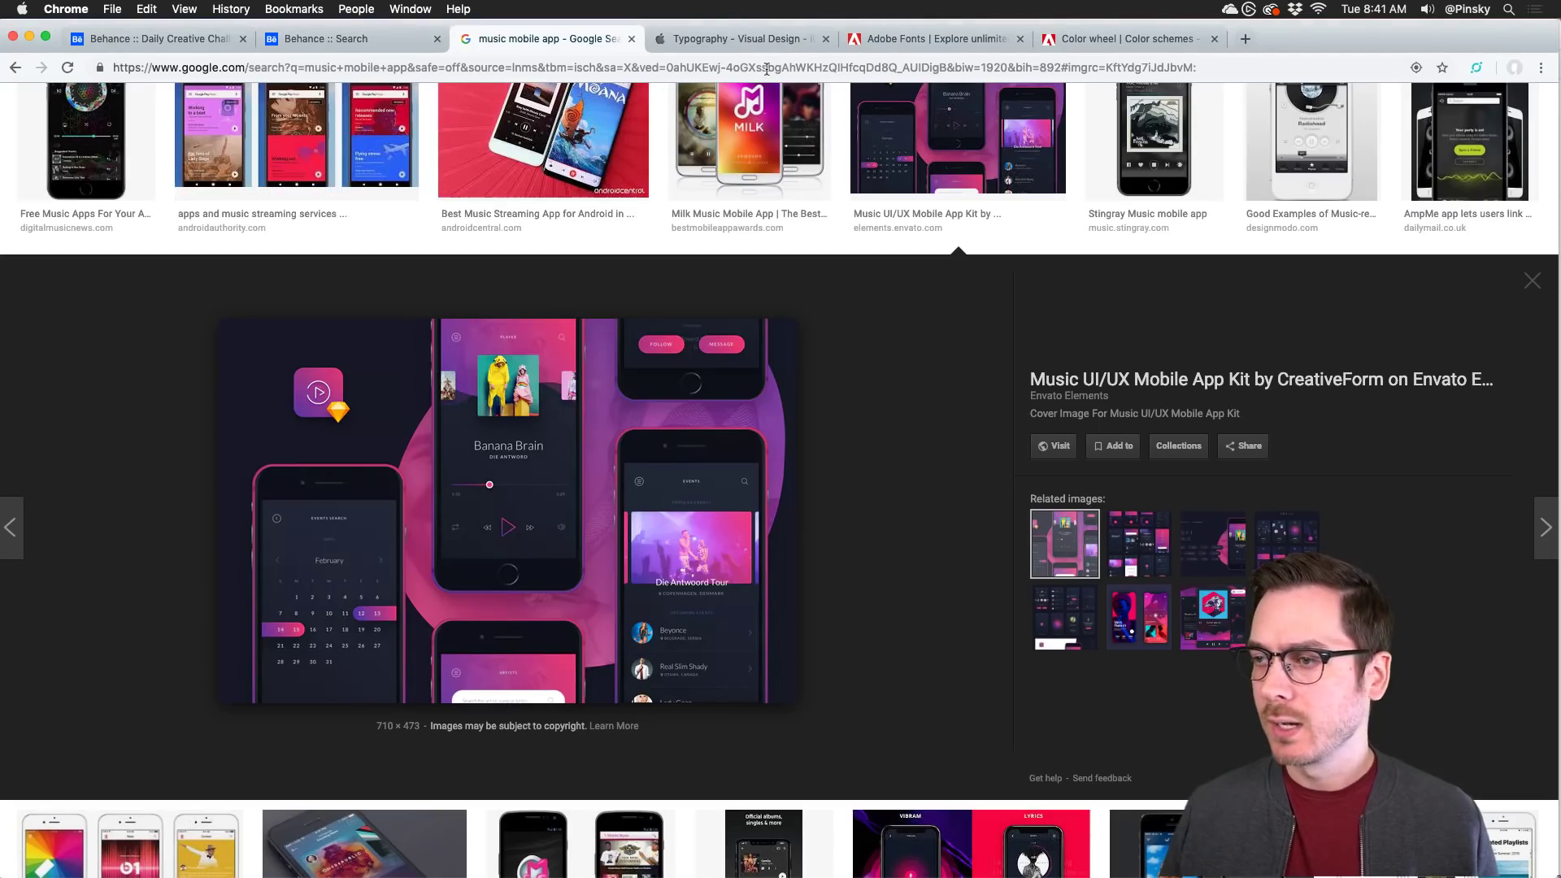
click(934, 39)
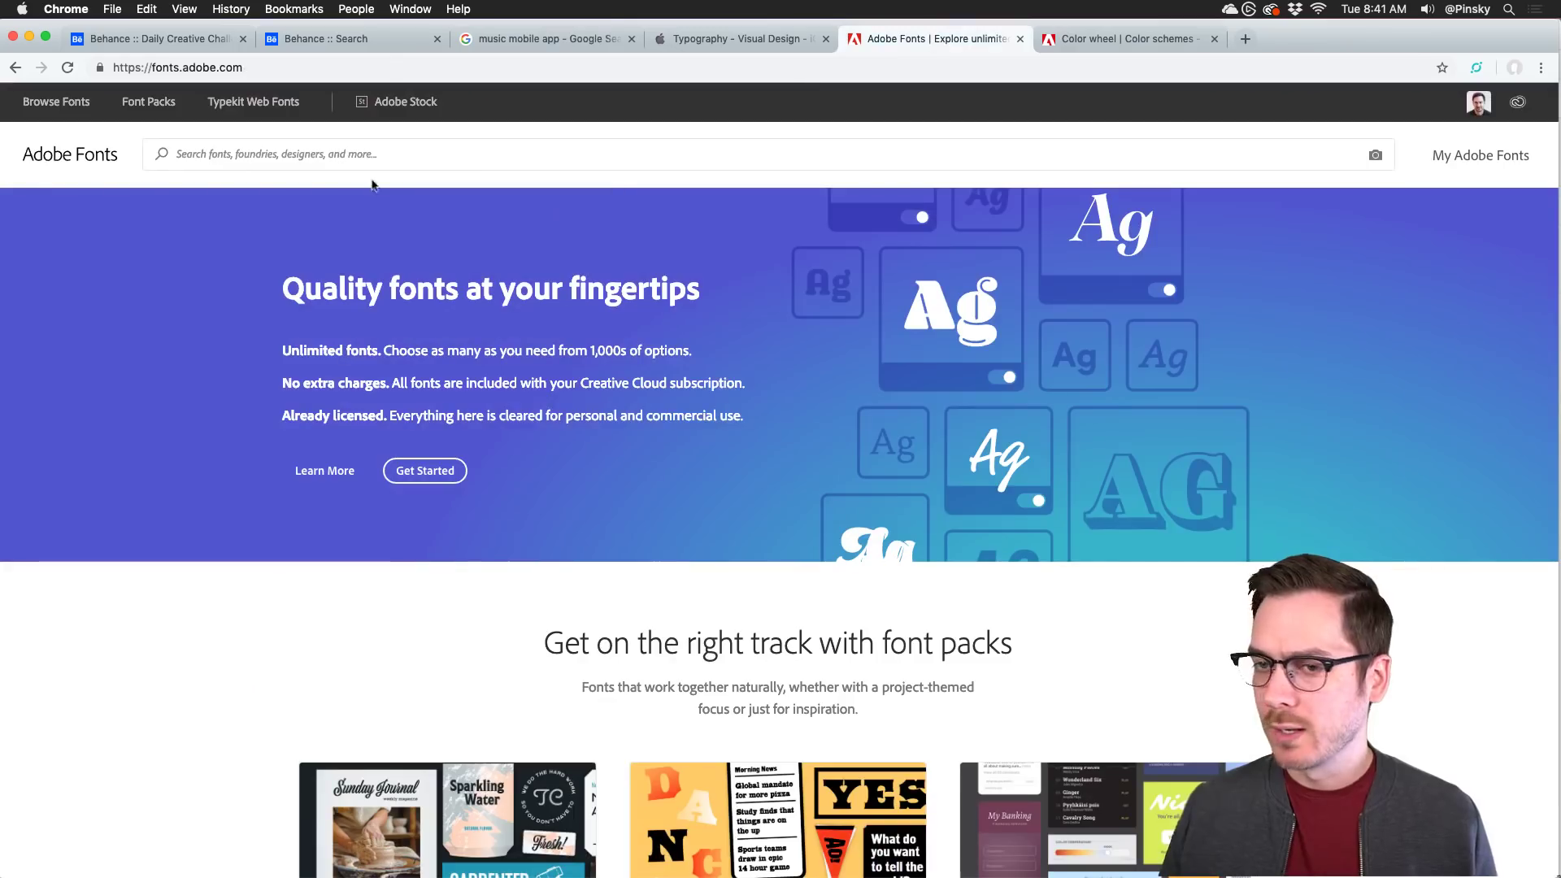
click(52, 104)
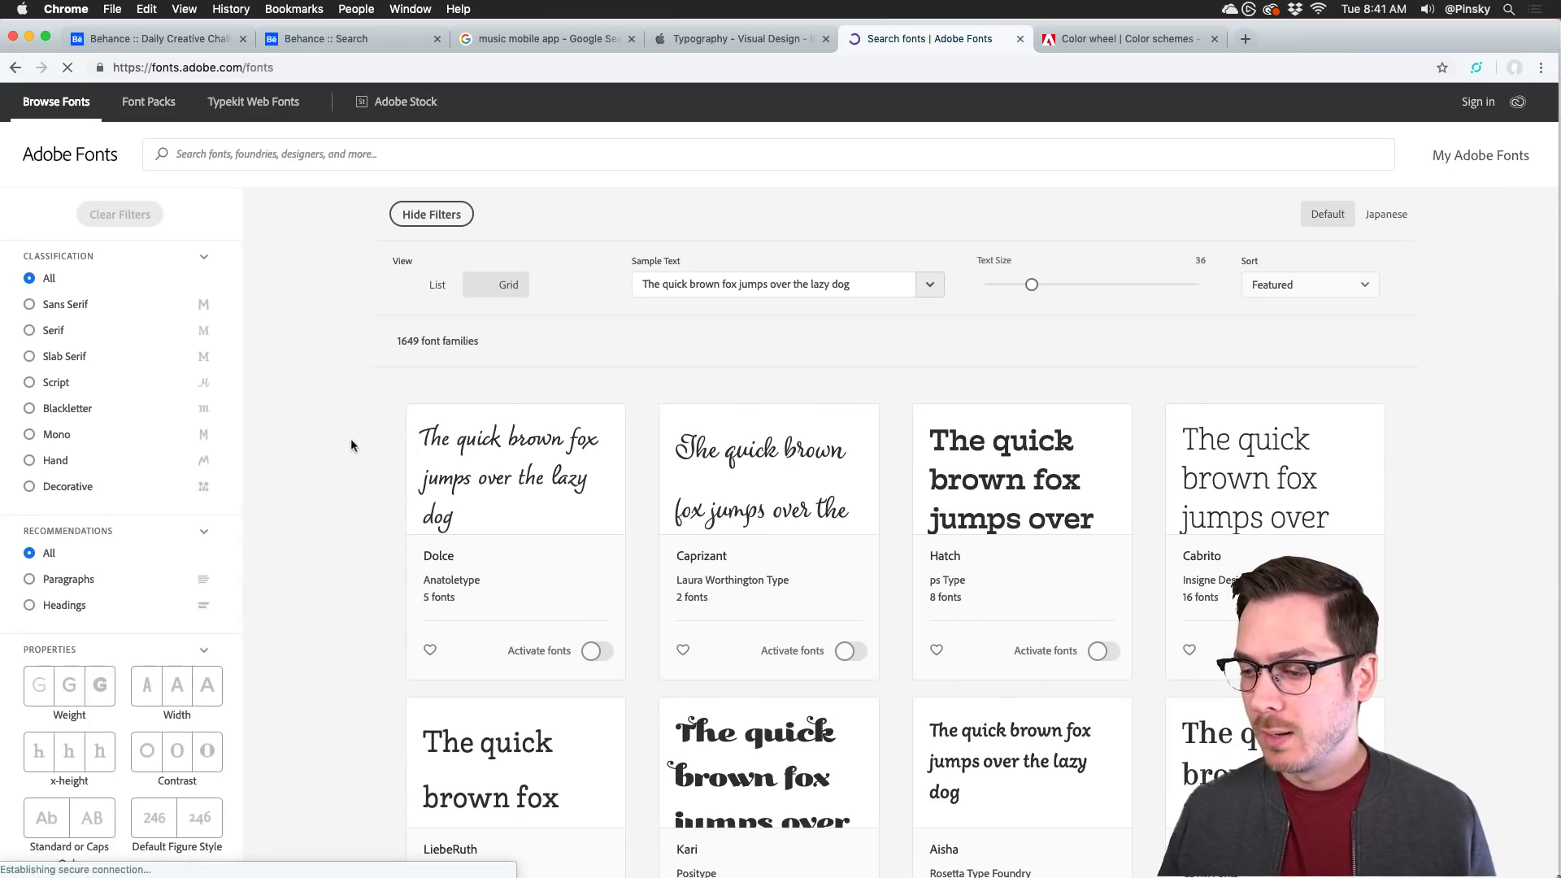
click(63, 307)
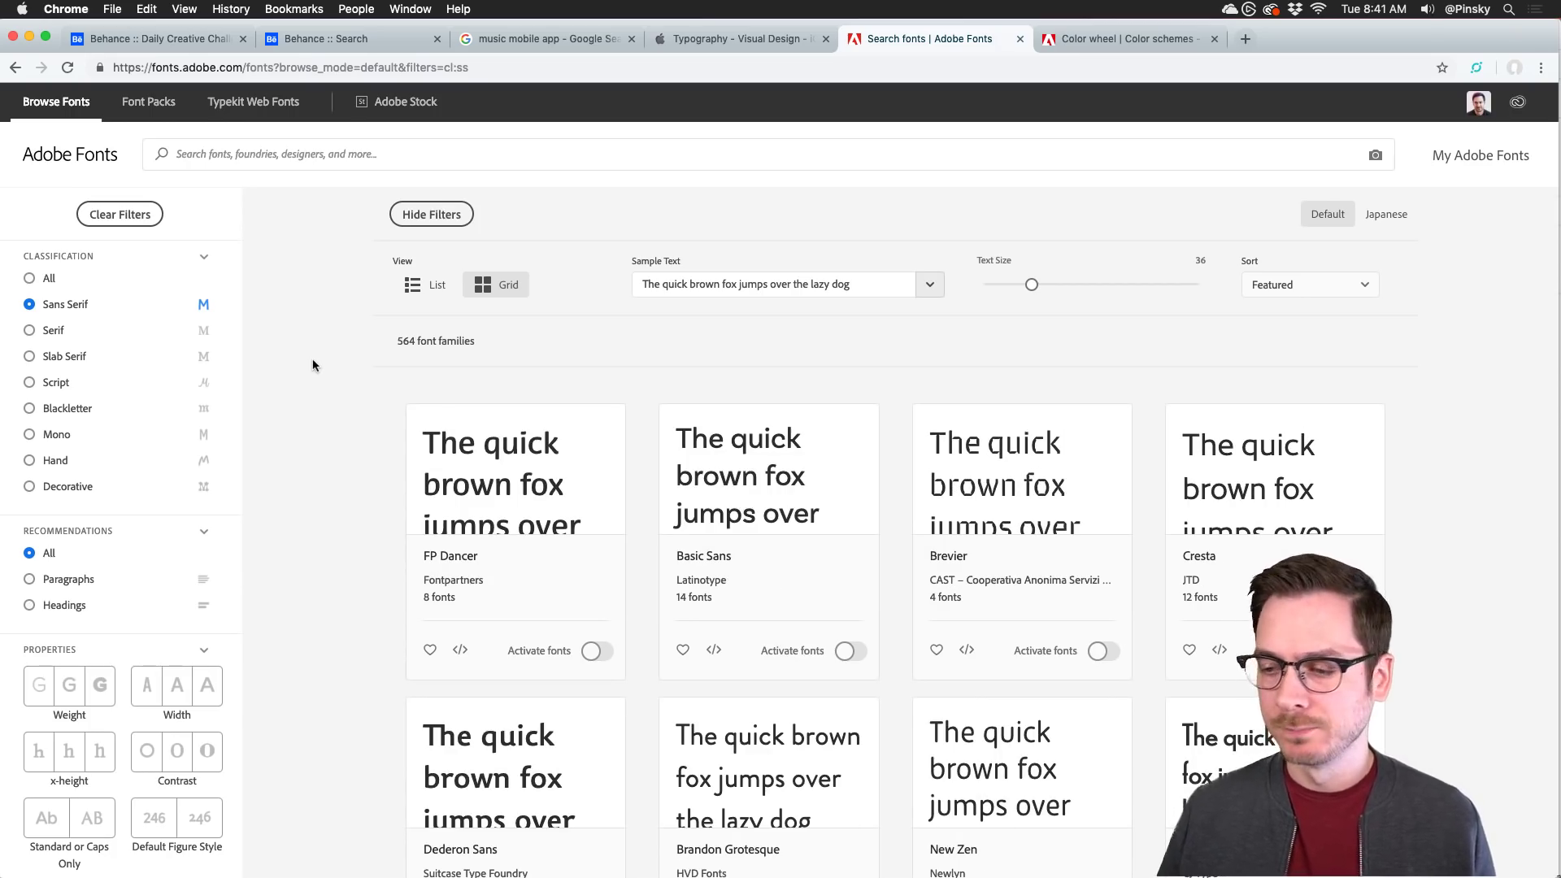
Step: Look through the sans serif families, activate the Elido fonts and dismiss the activation message
scroll(314, 360, down, 10)
scroll(314, 366, up, 8)
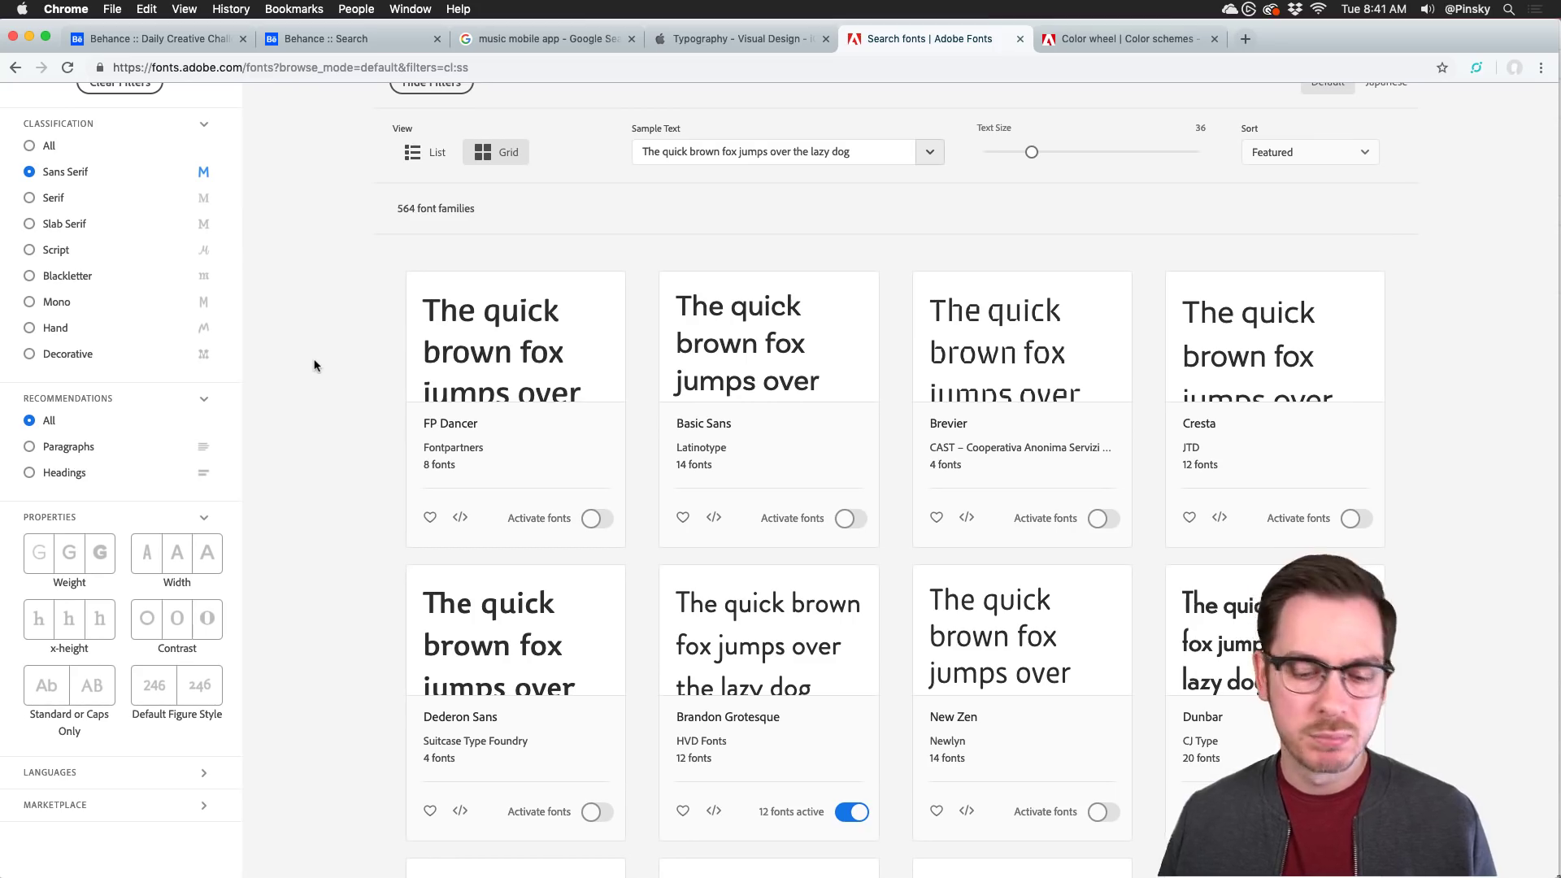
scroll(314, 366, down, 7)
scroll(316, 366, up, 3)
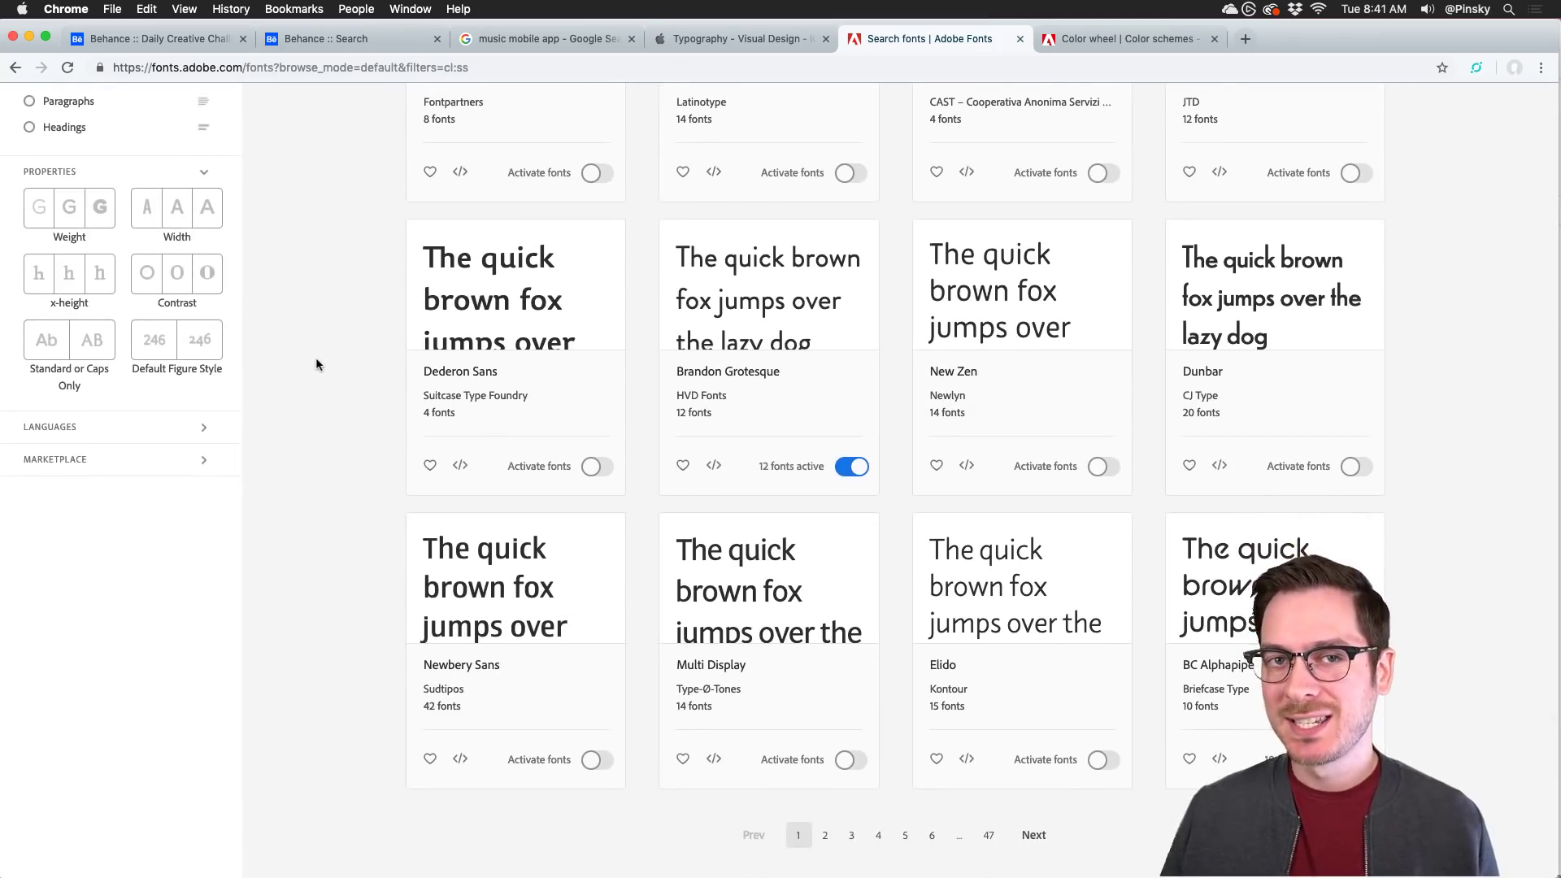
scroll(315, 358, down, 1)
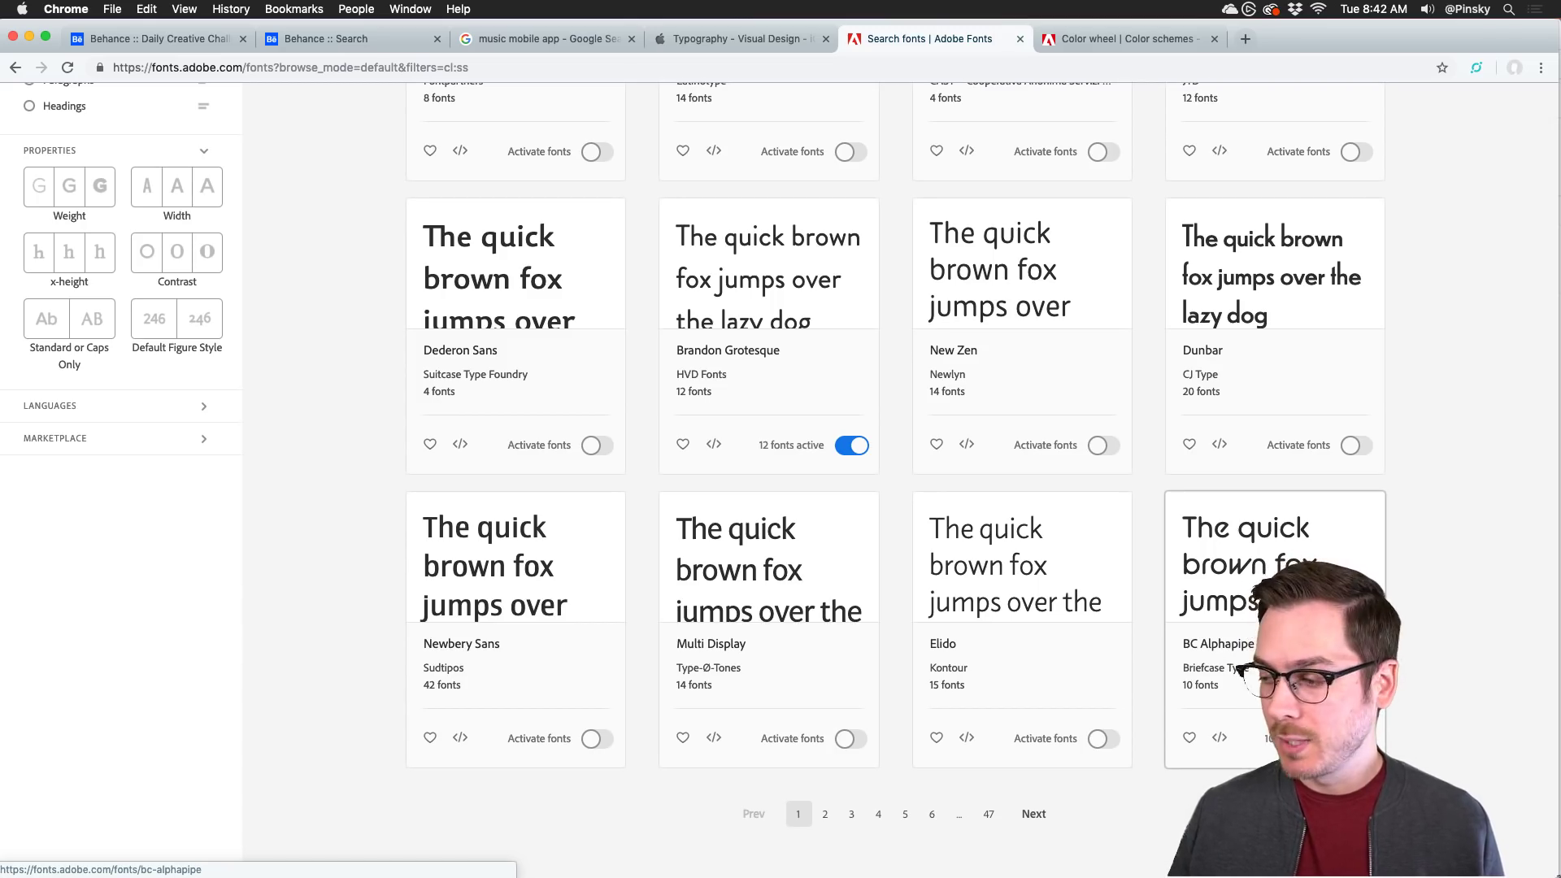
click(1104, 739)
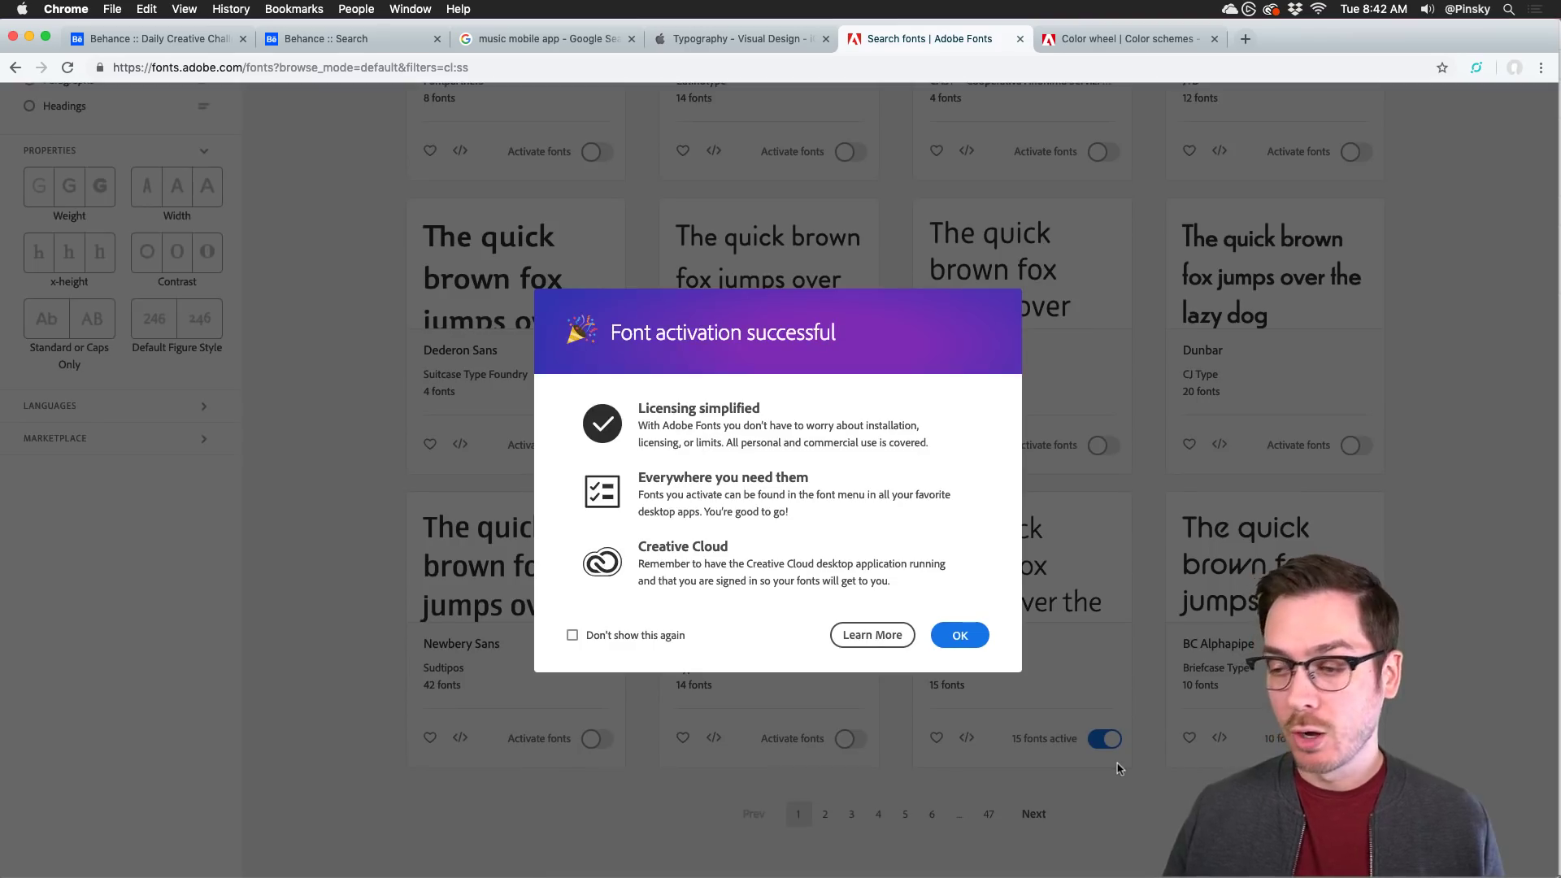
click(942, 633)
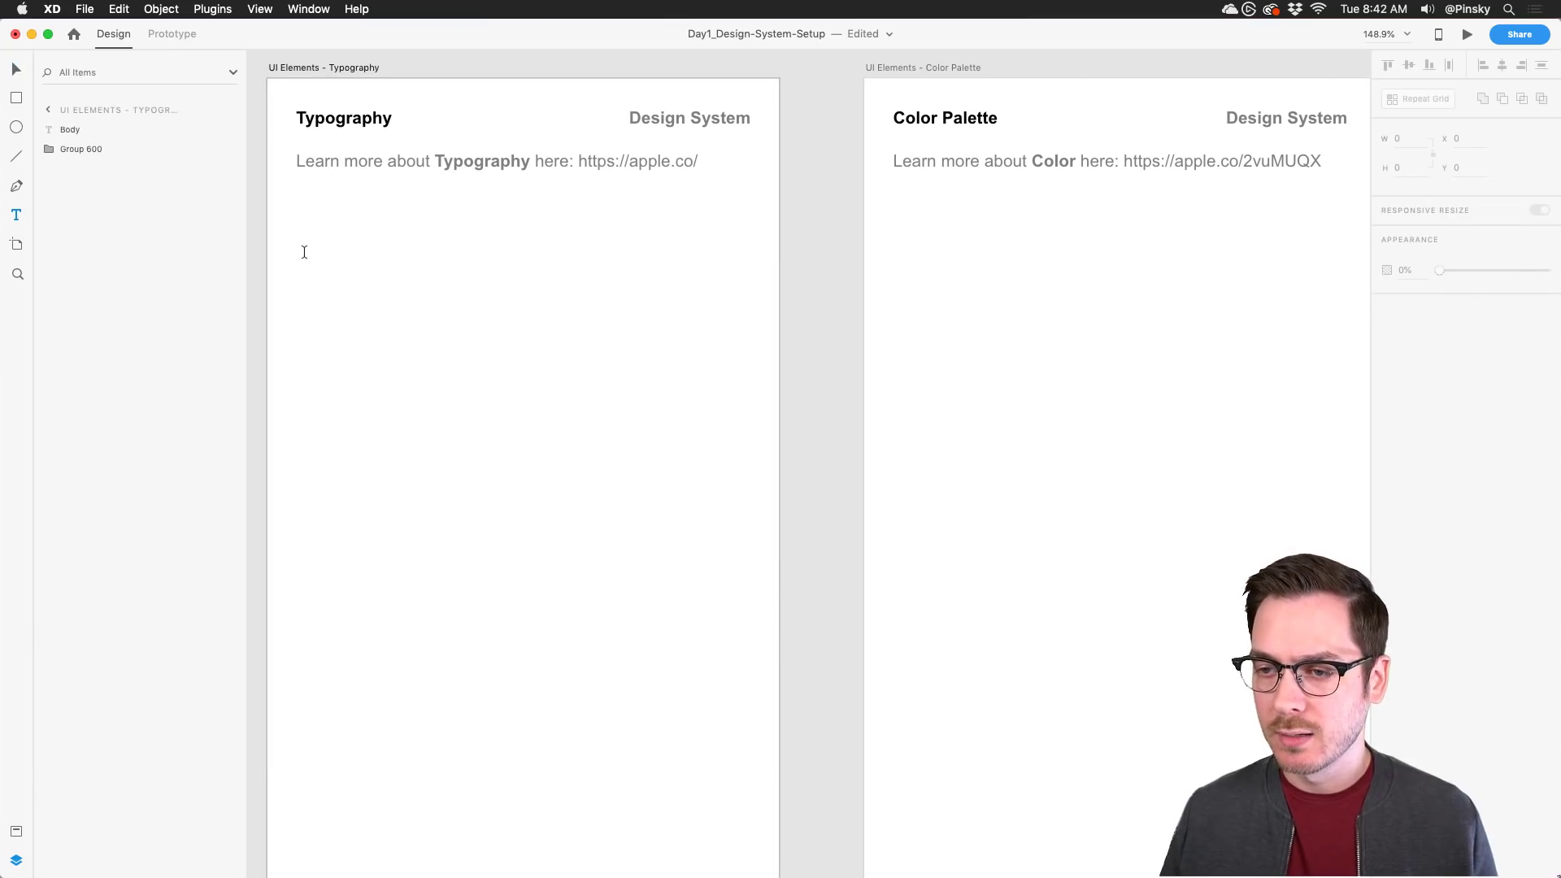
Step: Add the sample text "Aa123" below the link on XD's Typography artboard, enlarged to size 68 and aligned at X 24
click(306, 256)
text(A)
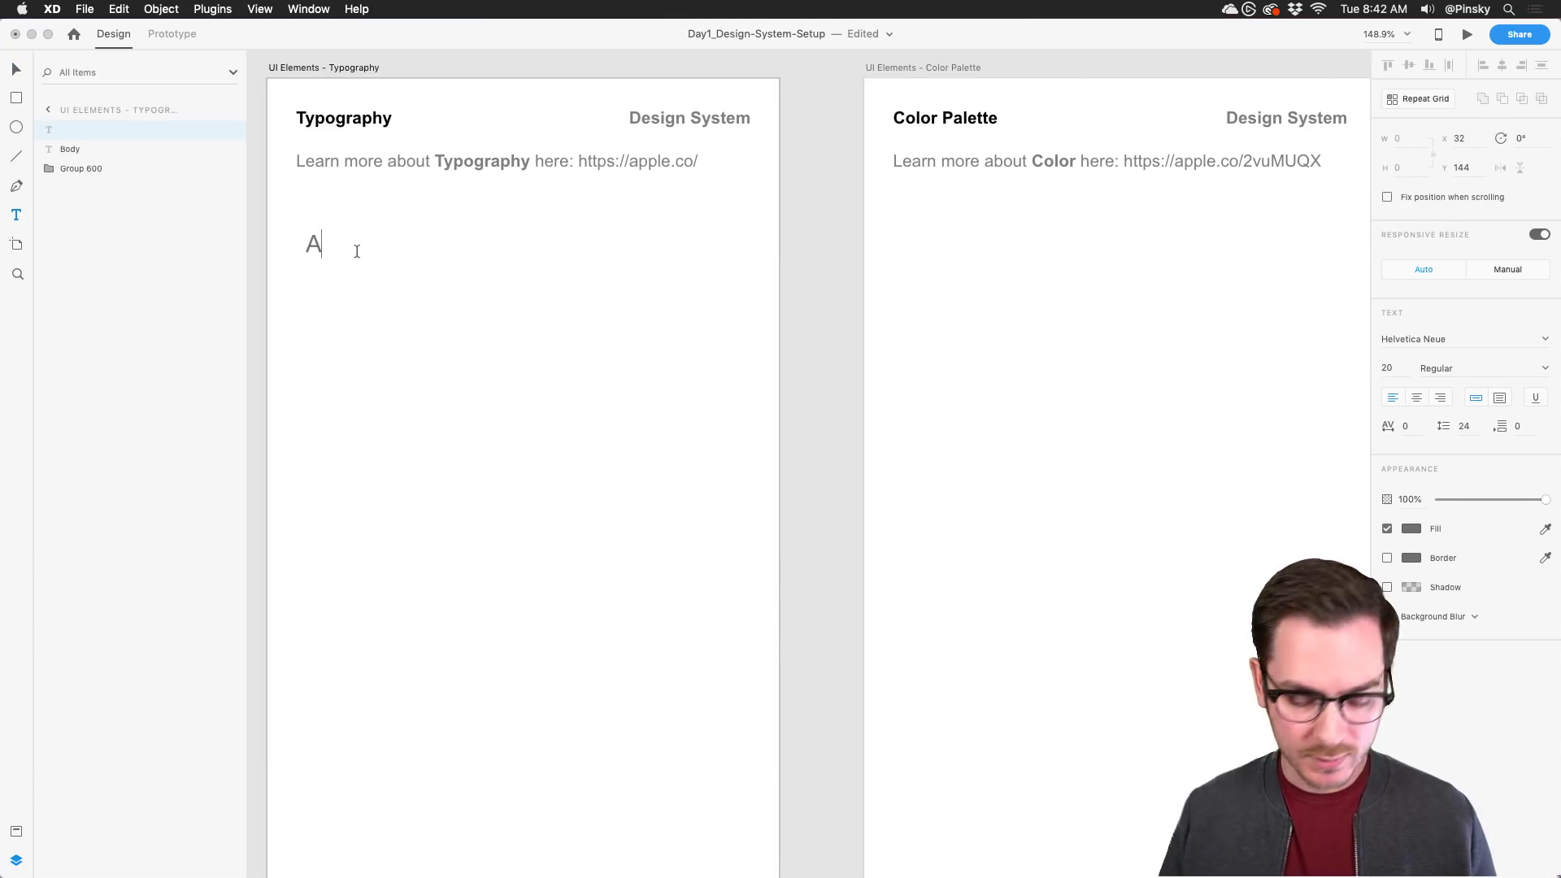
text(s)
key(BackSpace)
text(a123)
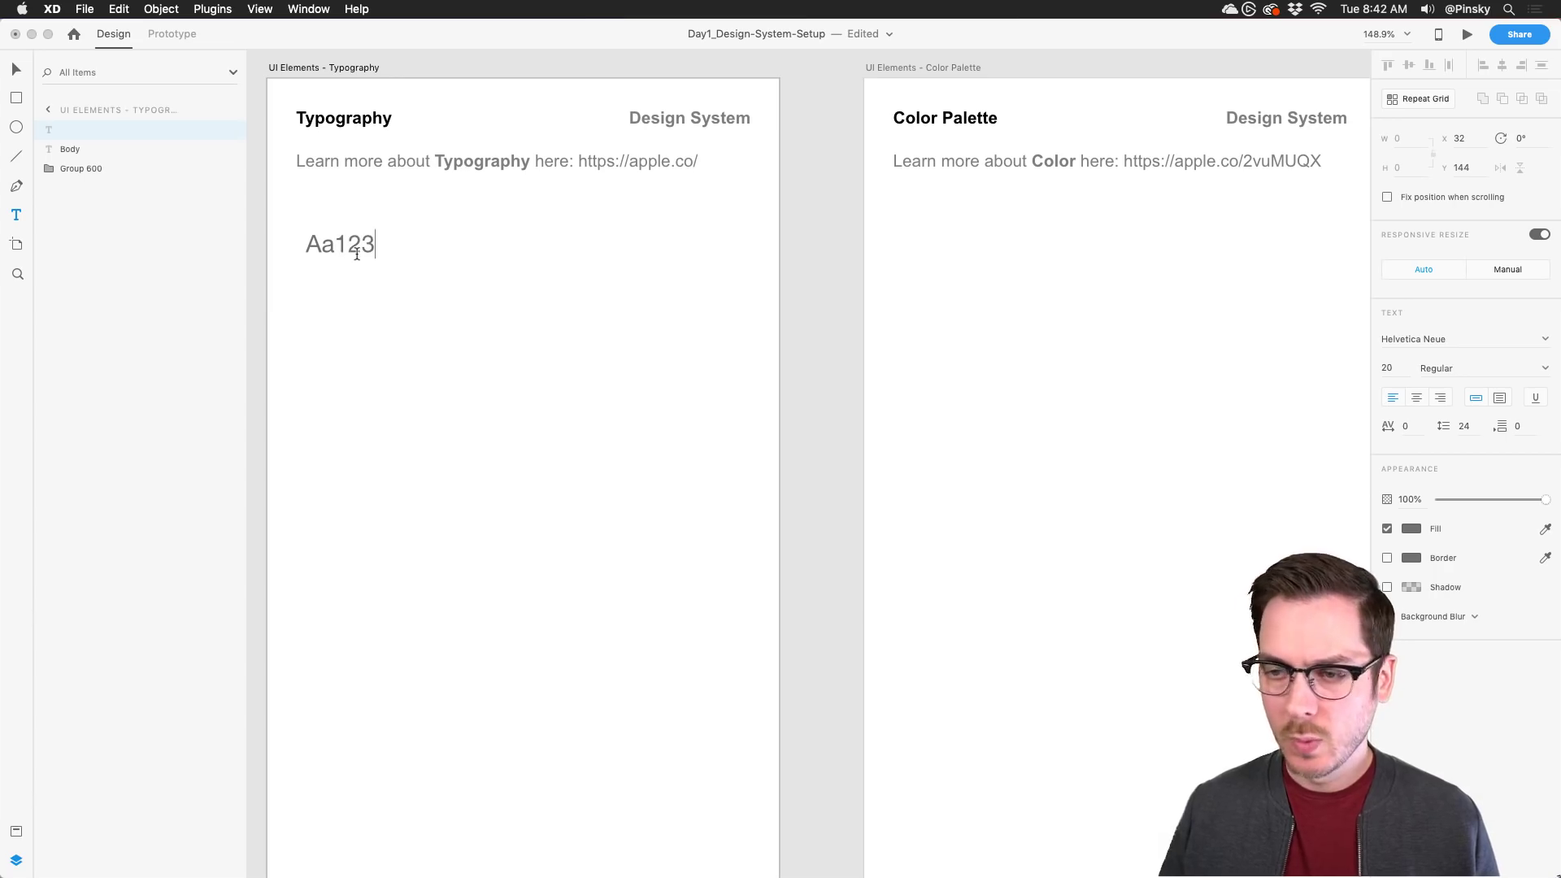
key(Escape)
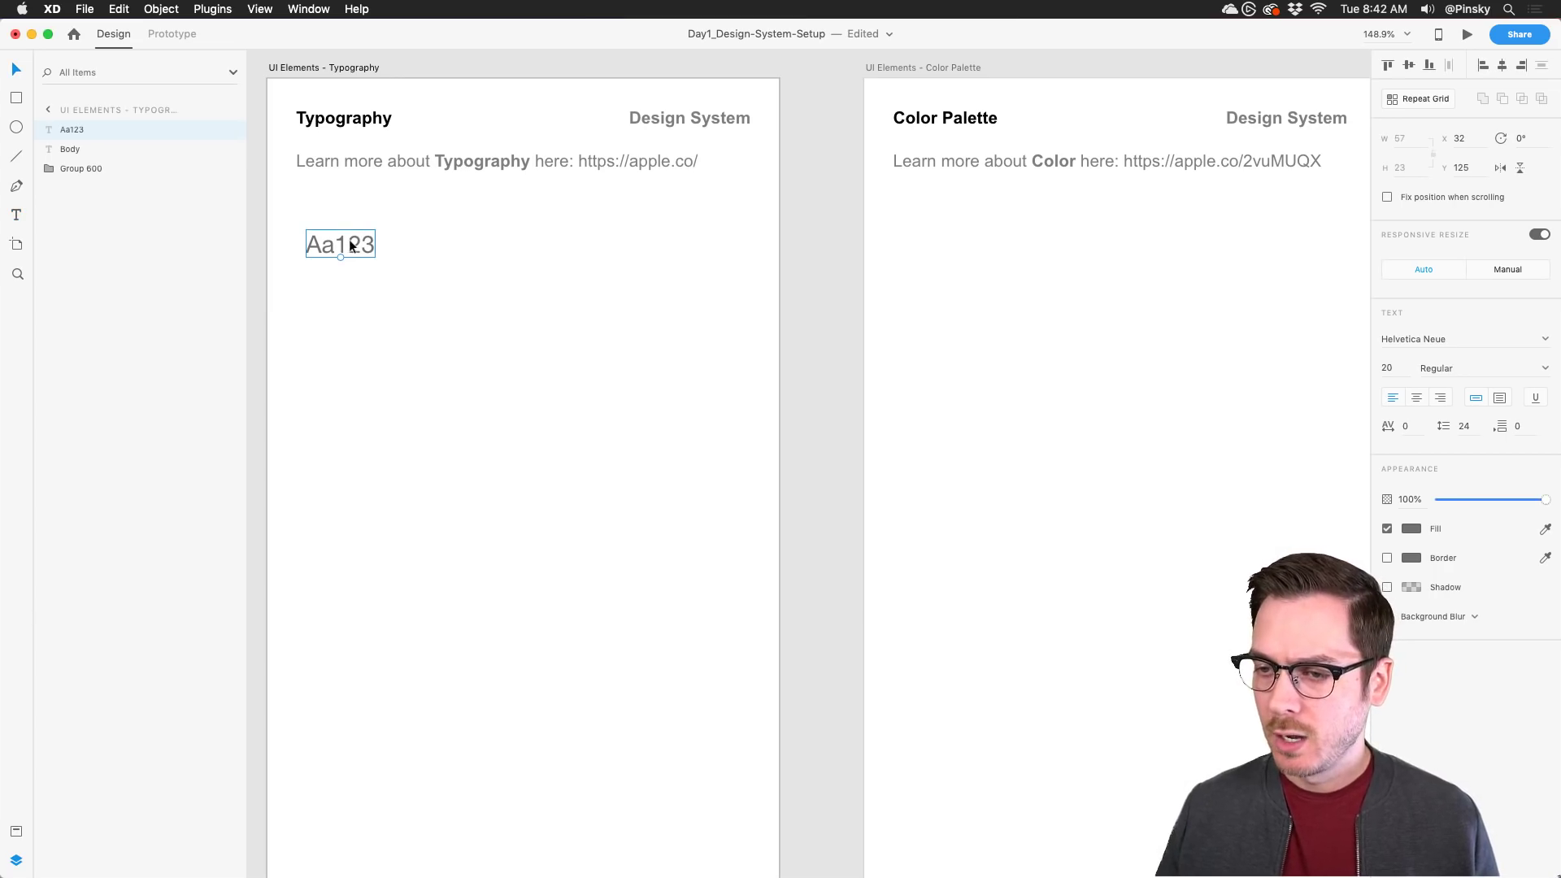
drag(340, 258, 432, 247)
Step: Set the font of the Aa123 sample text to BC Alphapipe
click(1490, 345)
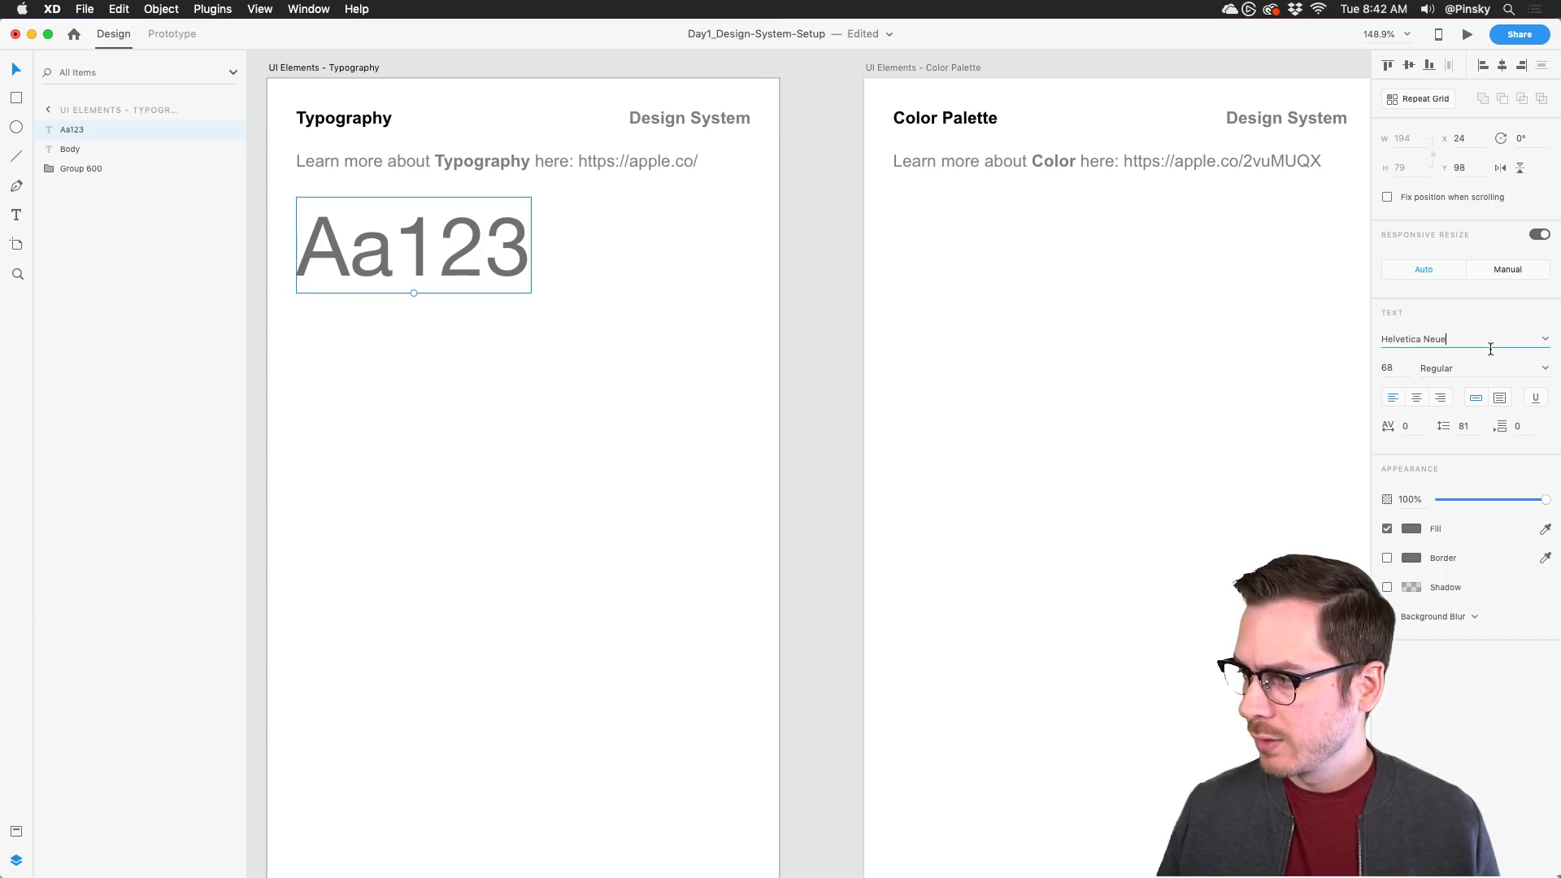
text(Cs)
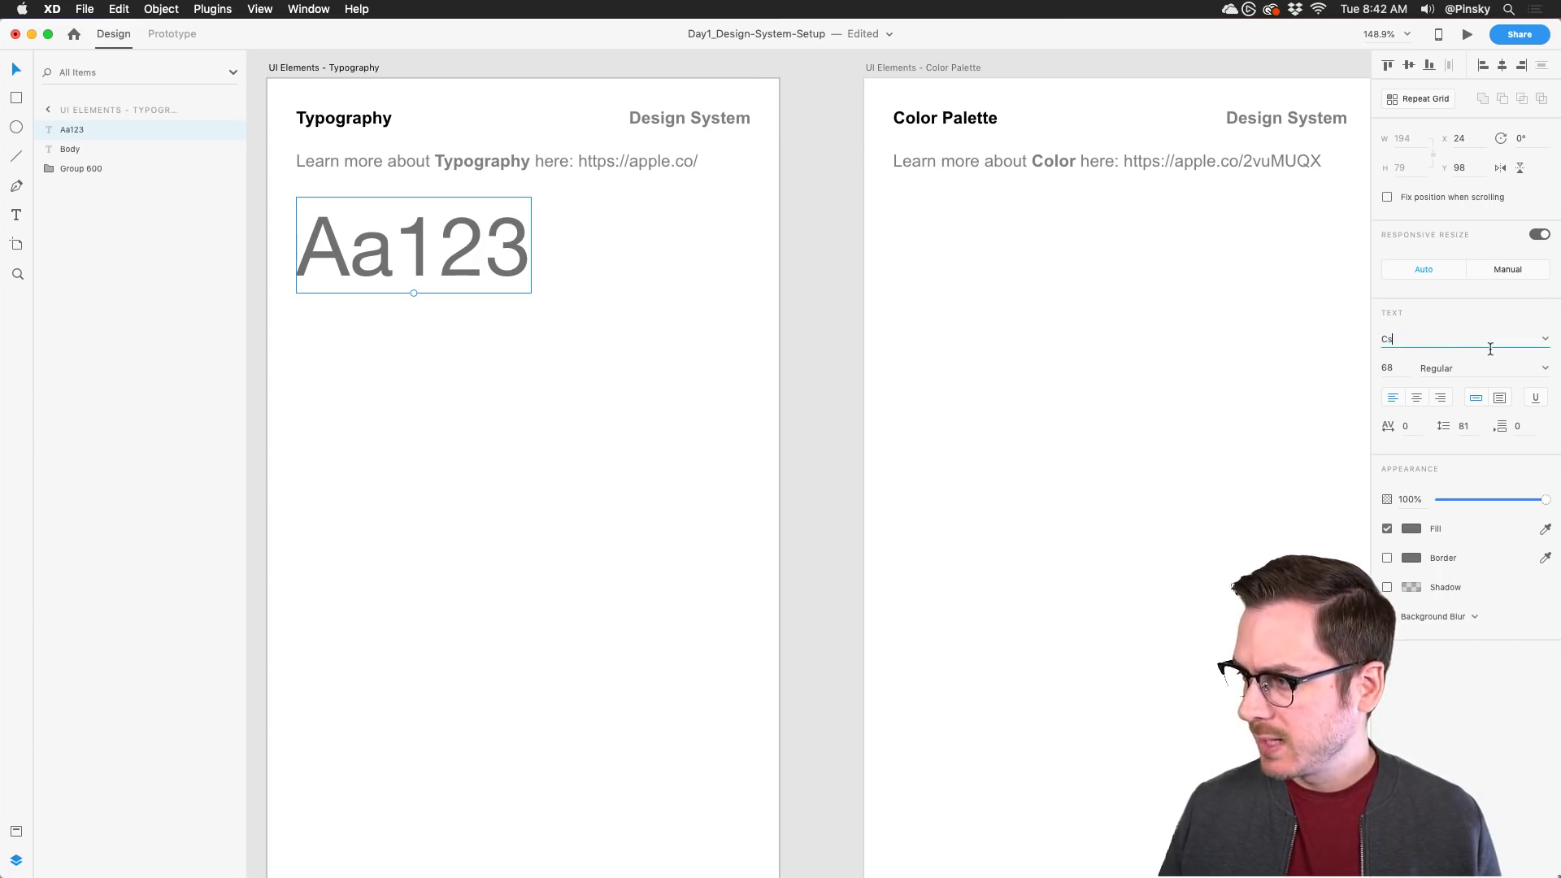
text(BC Alphapipe)
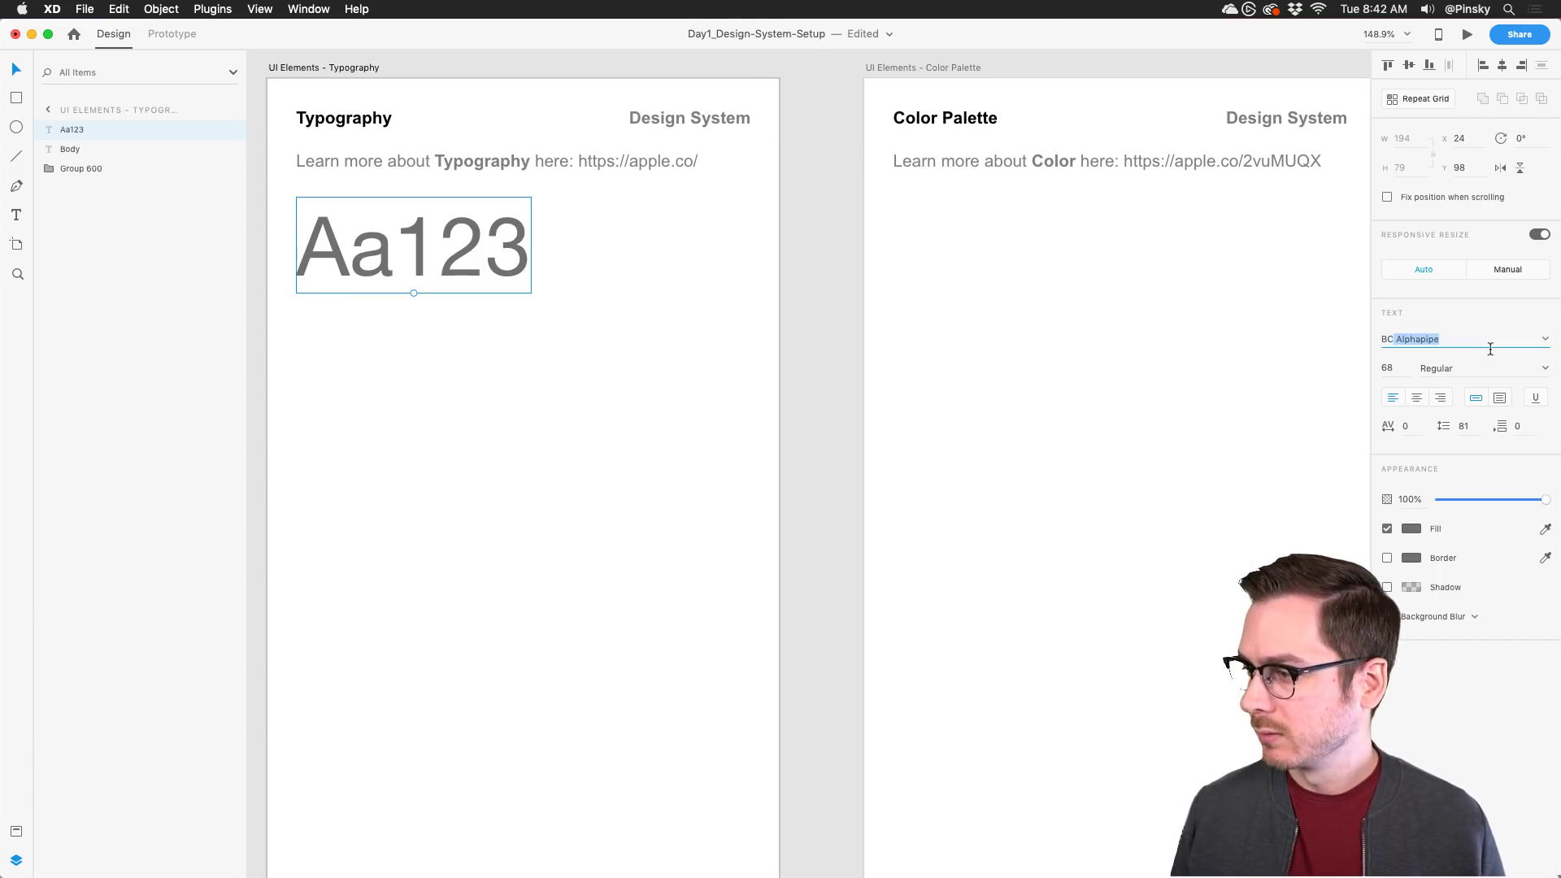
key(Return)
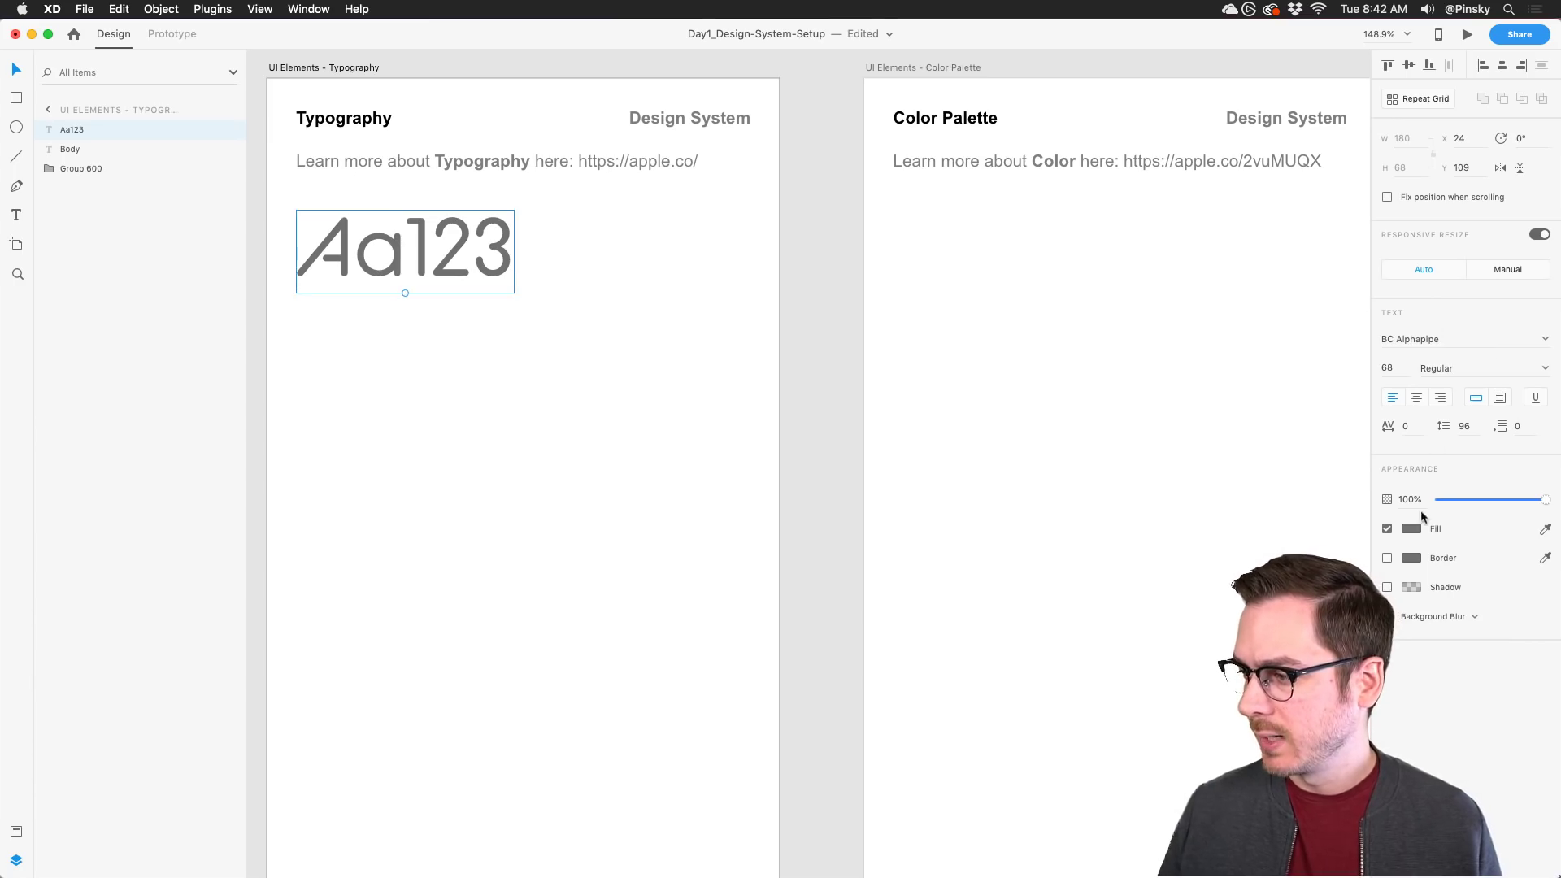
Step: Darken the fill of the Aa123 sample text to near-black and set its weight to Light
click(1411, 529)
drag(1229, 528, 1211, 543)
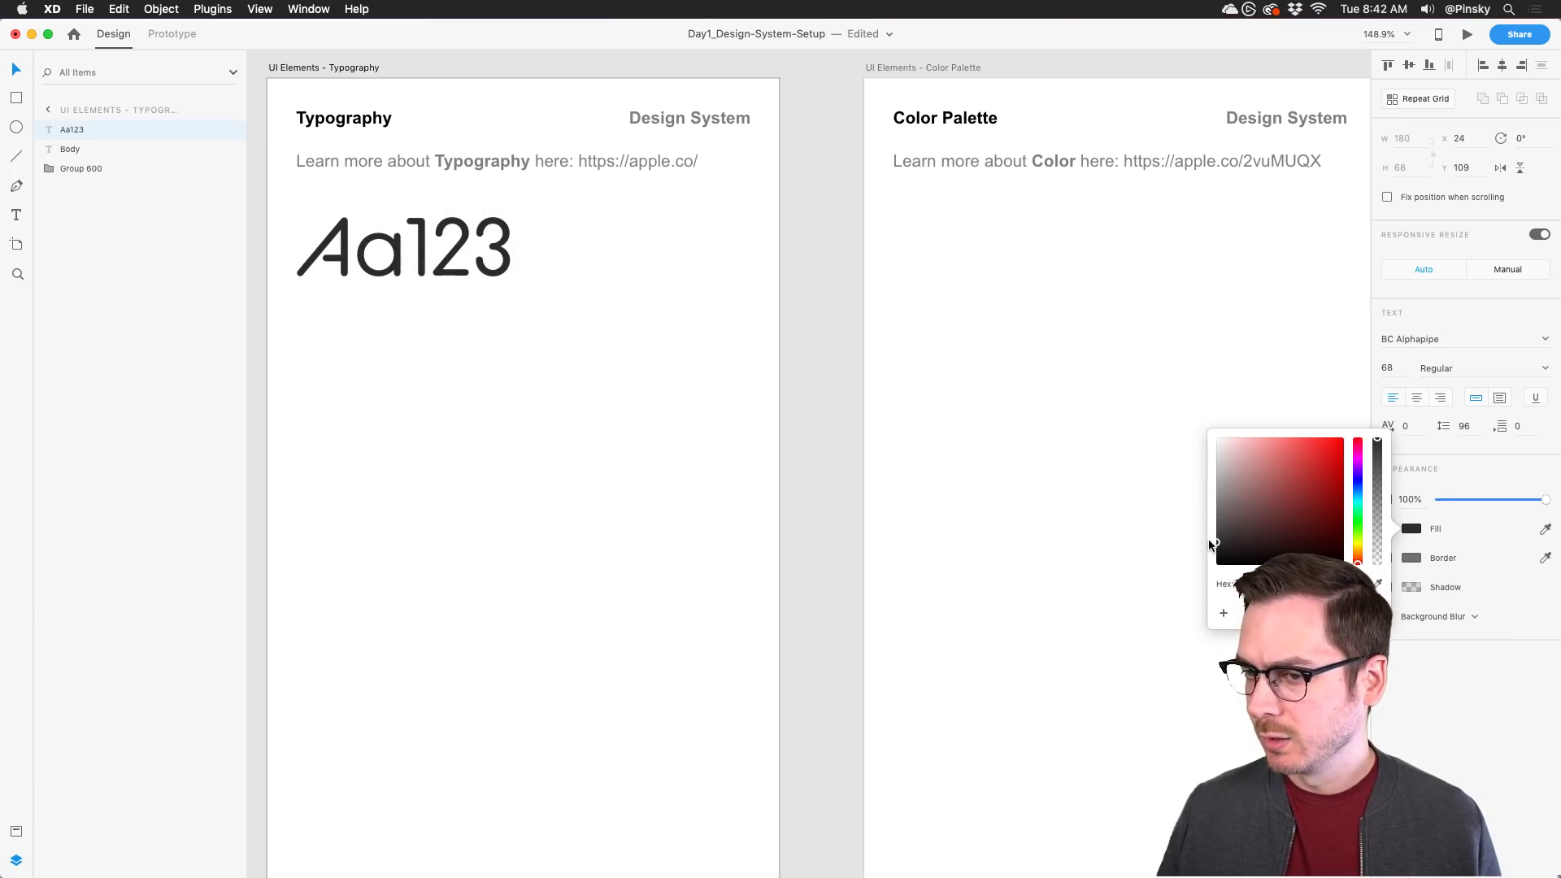
click(1544, 368)
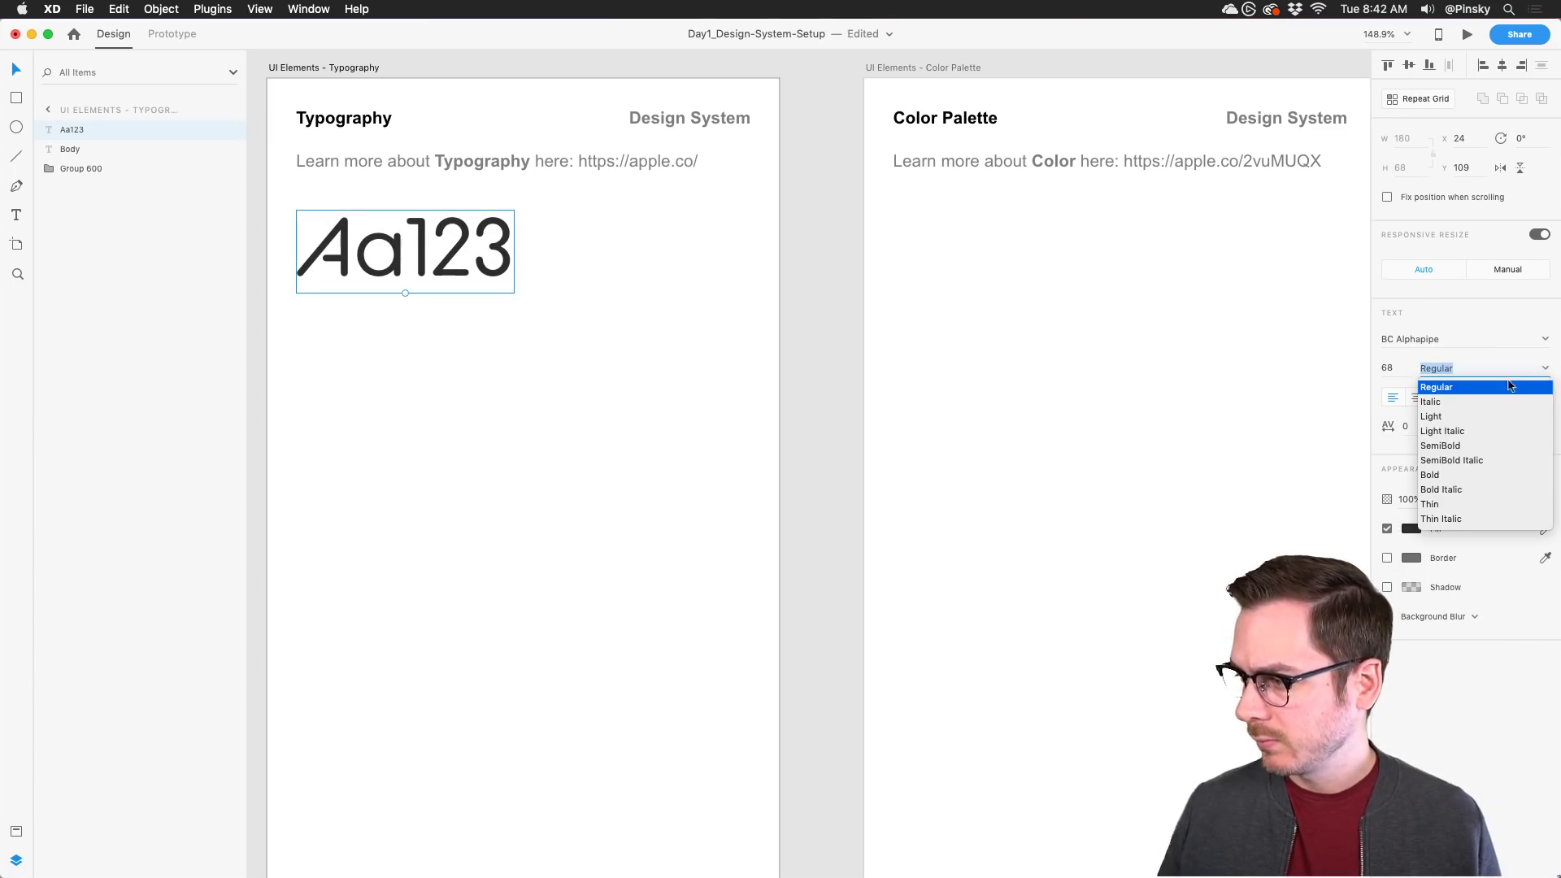
click(1446, 411)
Step: Move the Aa123 sample up slightly, duplicate it directly below and change the copy's text to "BC Alphapipe"
drag(441, 255, 416, 314)
key(super+d)
double_click(414, 323)
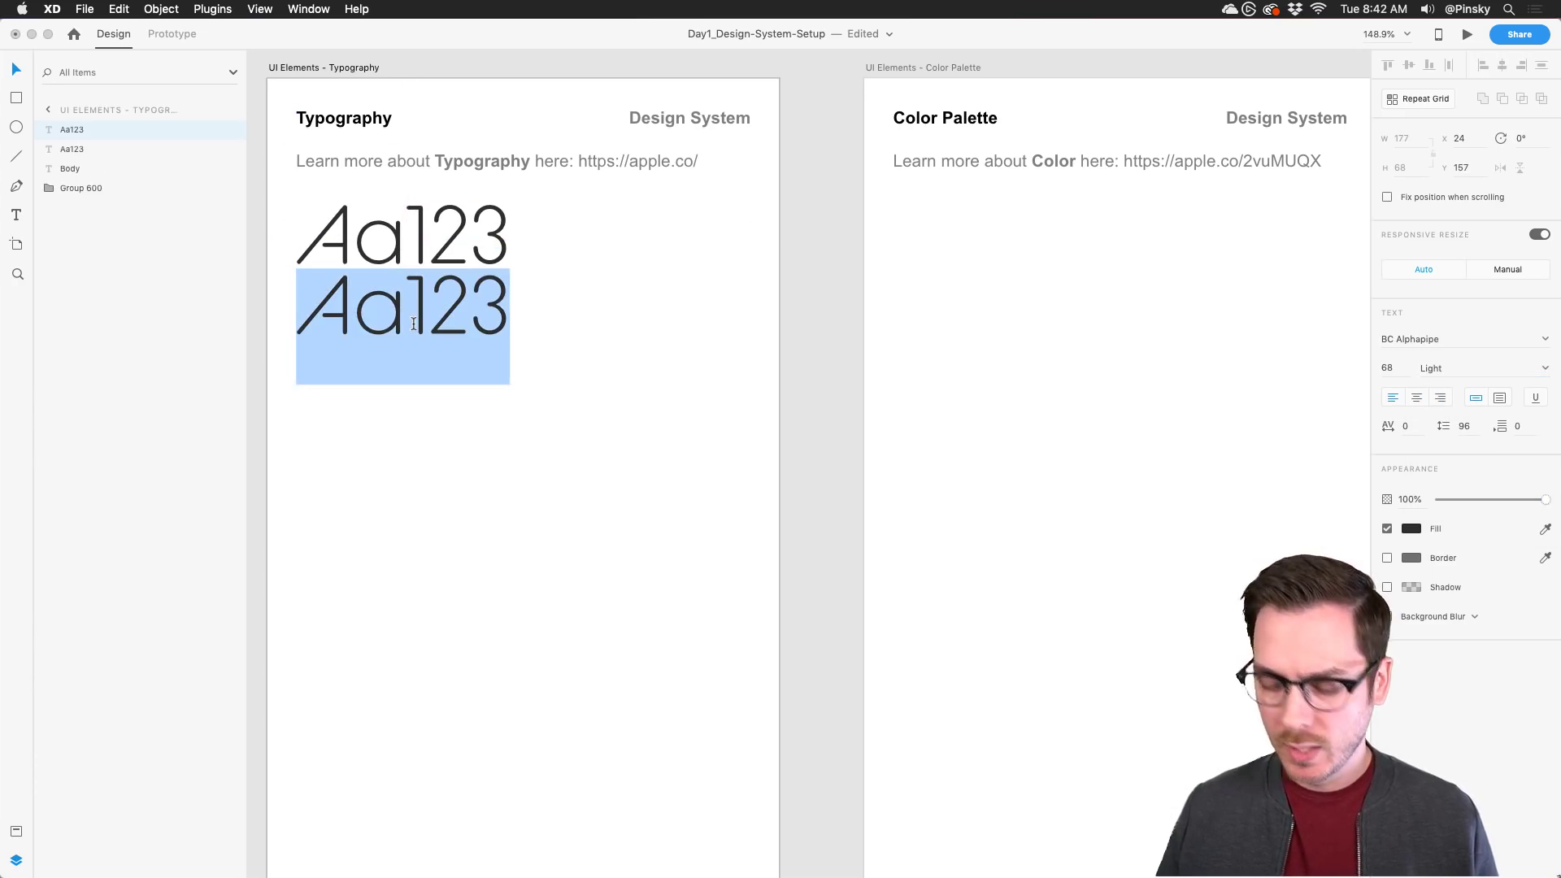
text(BC A)
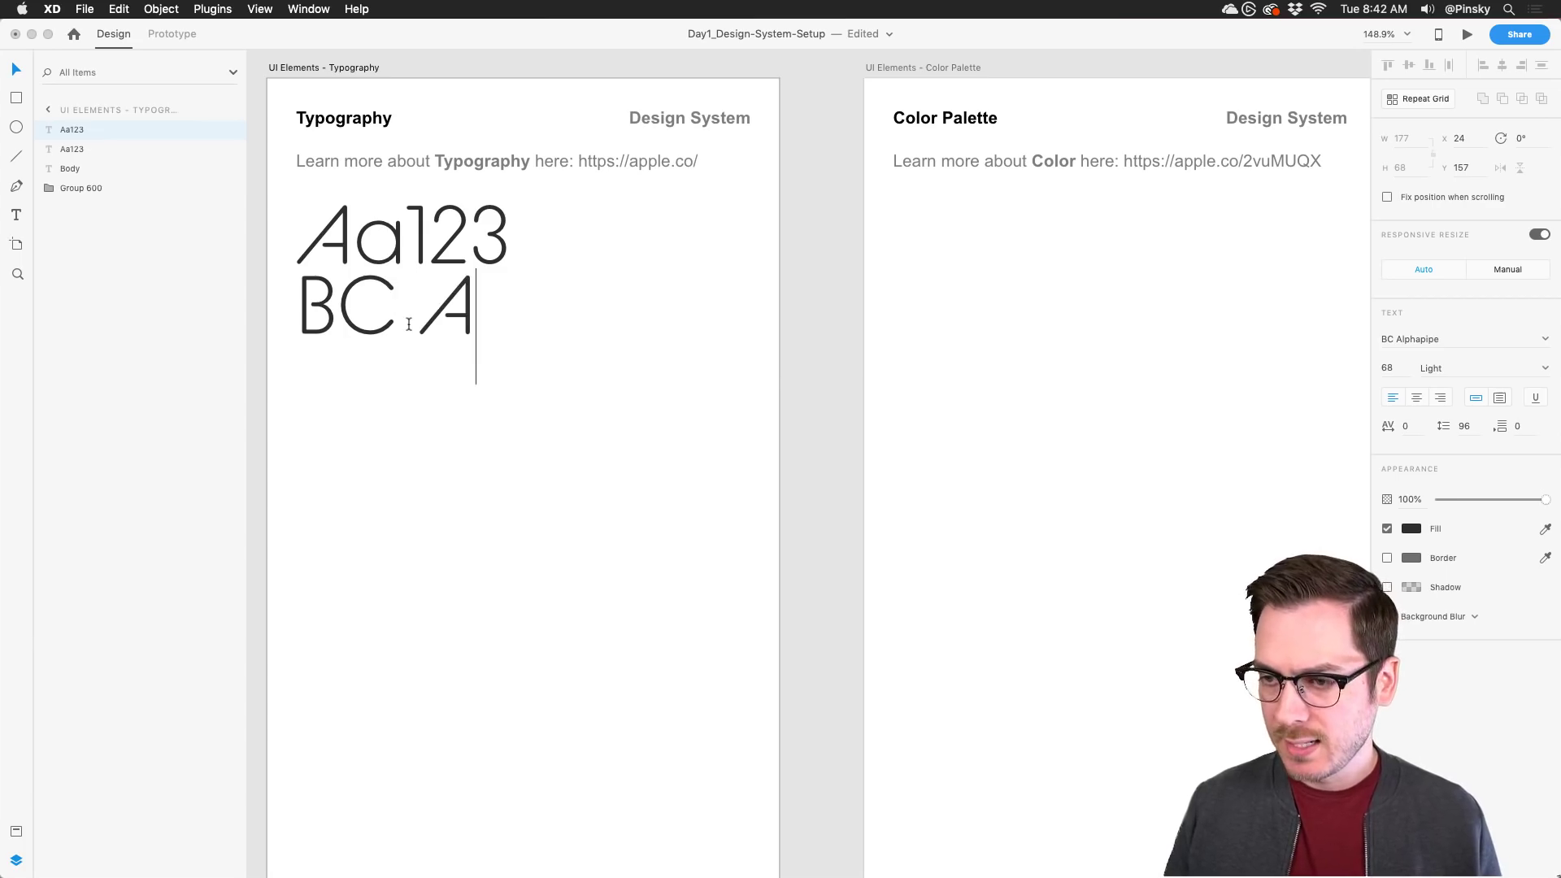
text(lpha)
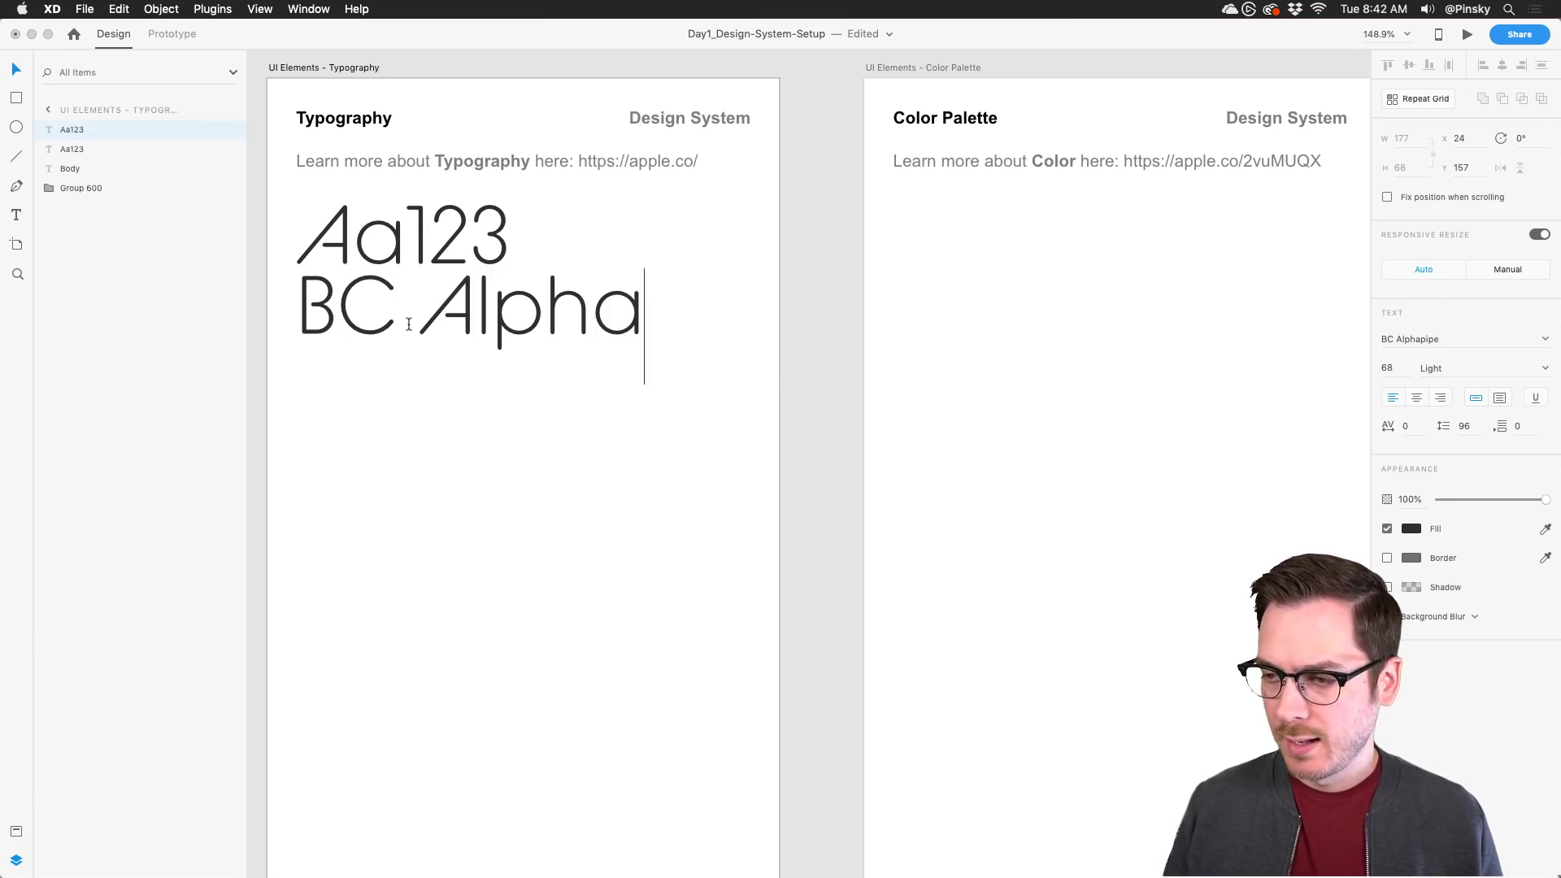
text(fo)
key(BackSpace)
key(BackSpace)
text(po)
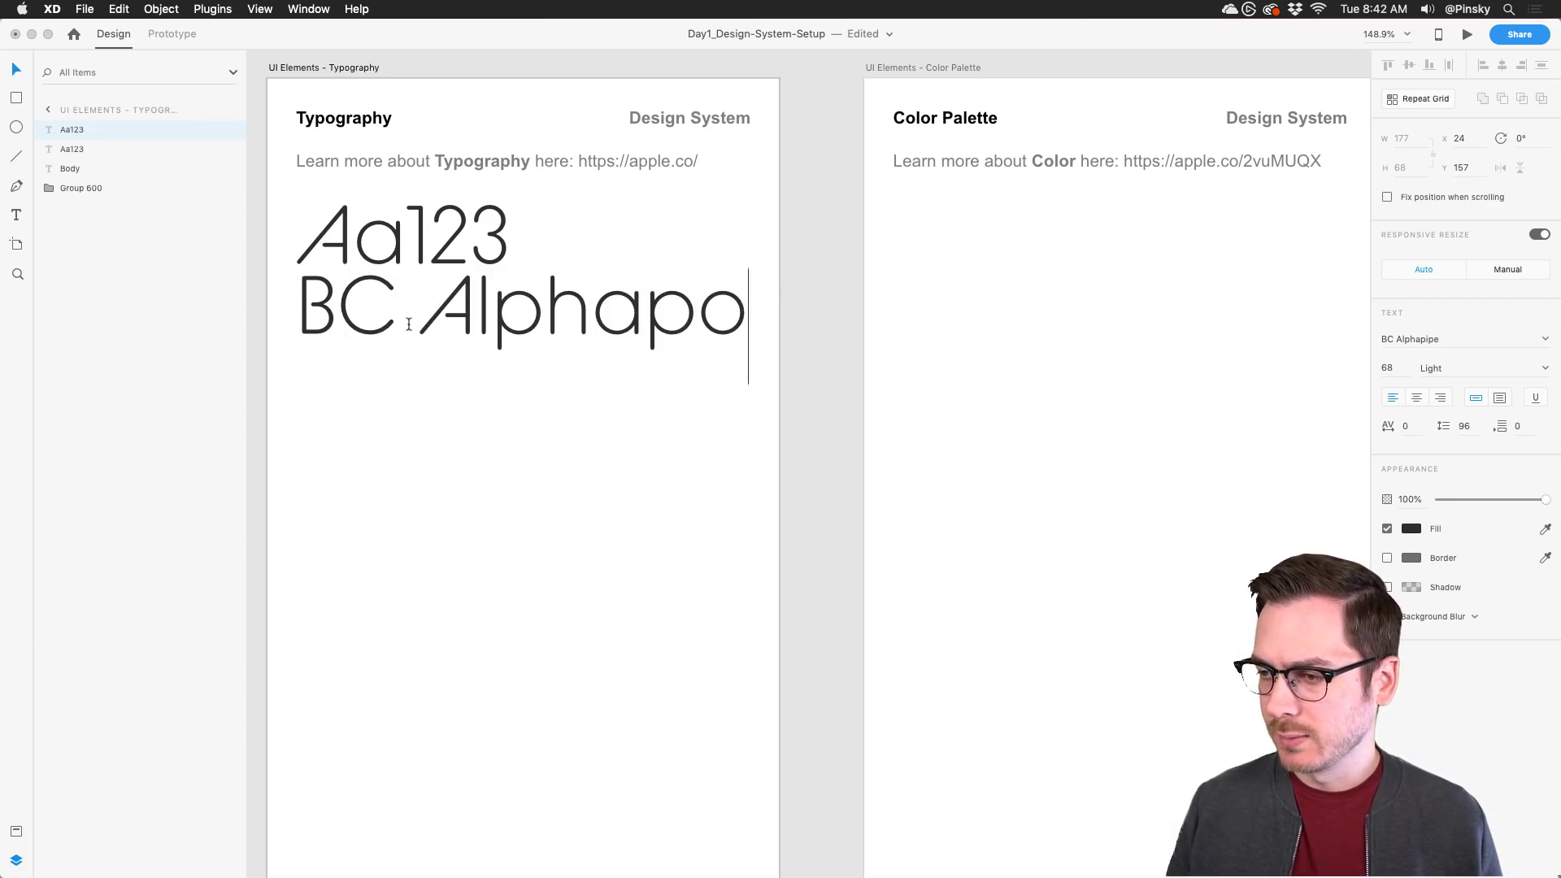
key(BackSpace)
text(ipe)
key(Escape)
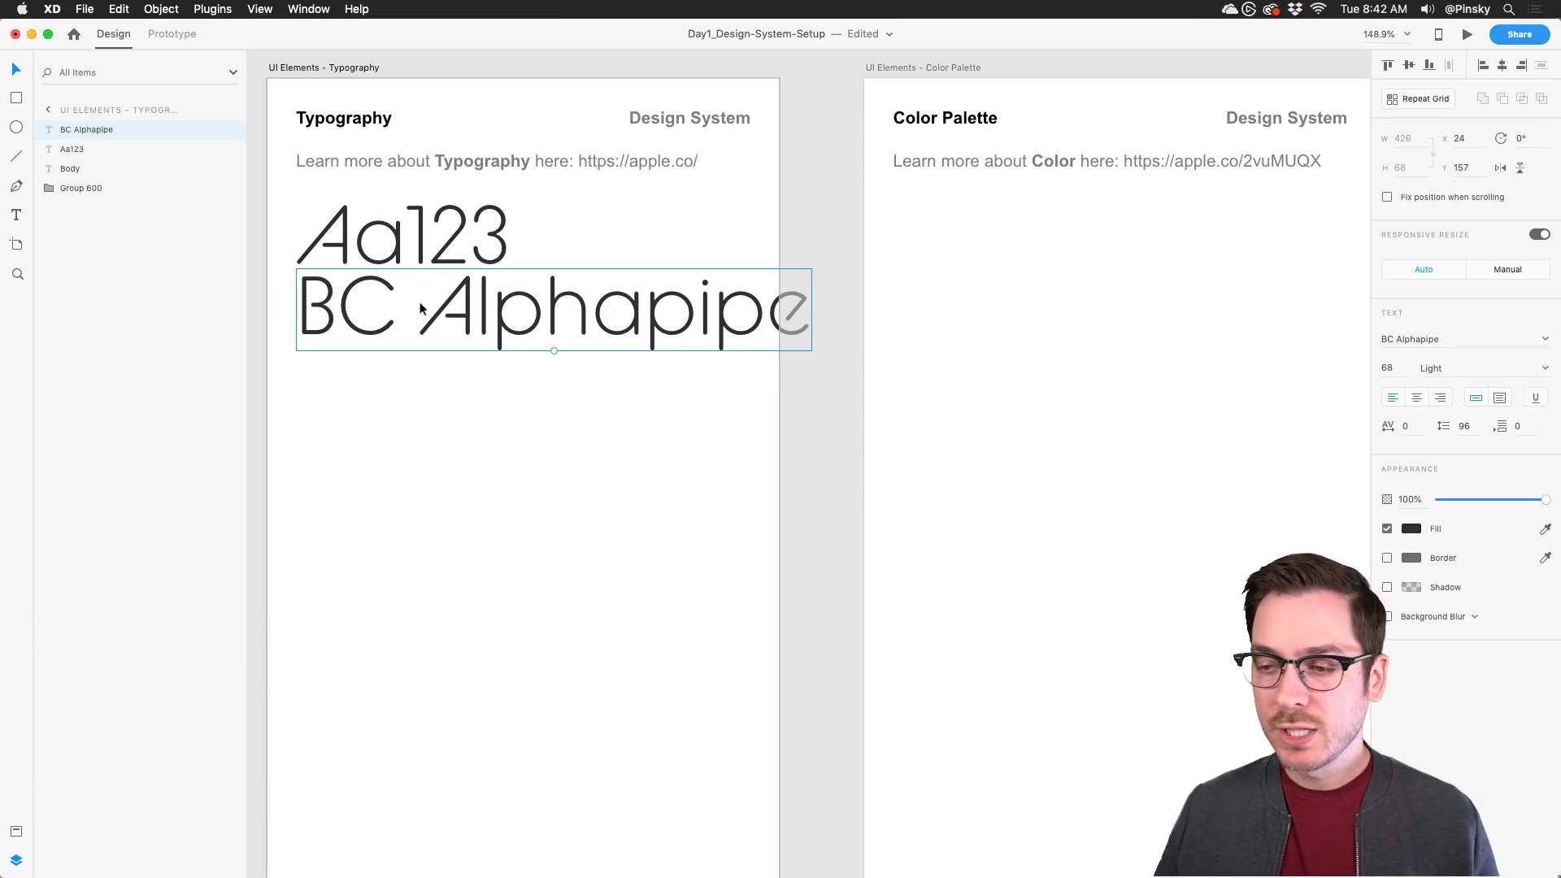
Step: Shrink the BC Alphapipe label to size 17, place it directly under Aa123 at X 24, Y 161, and lower its opacity to 18%
drag(549, 310, 359, 282)
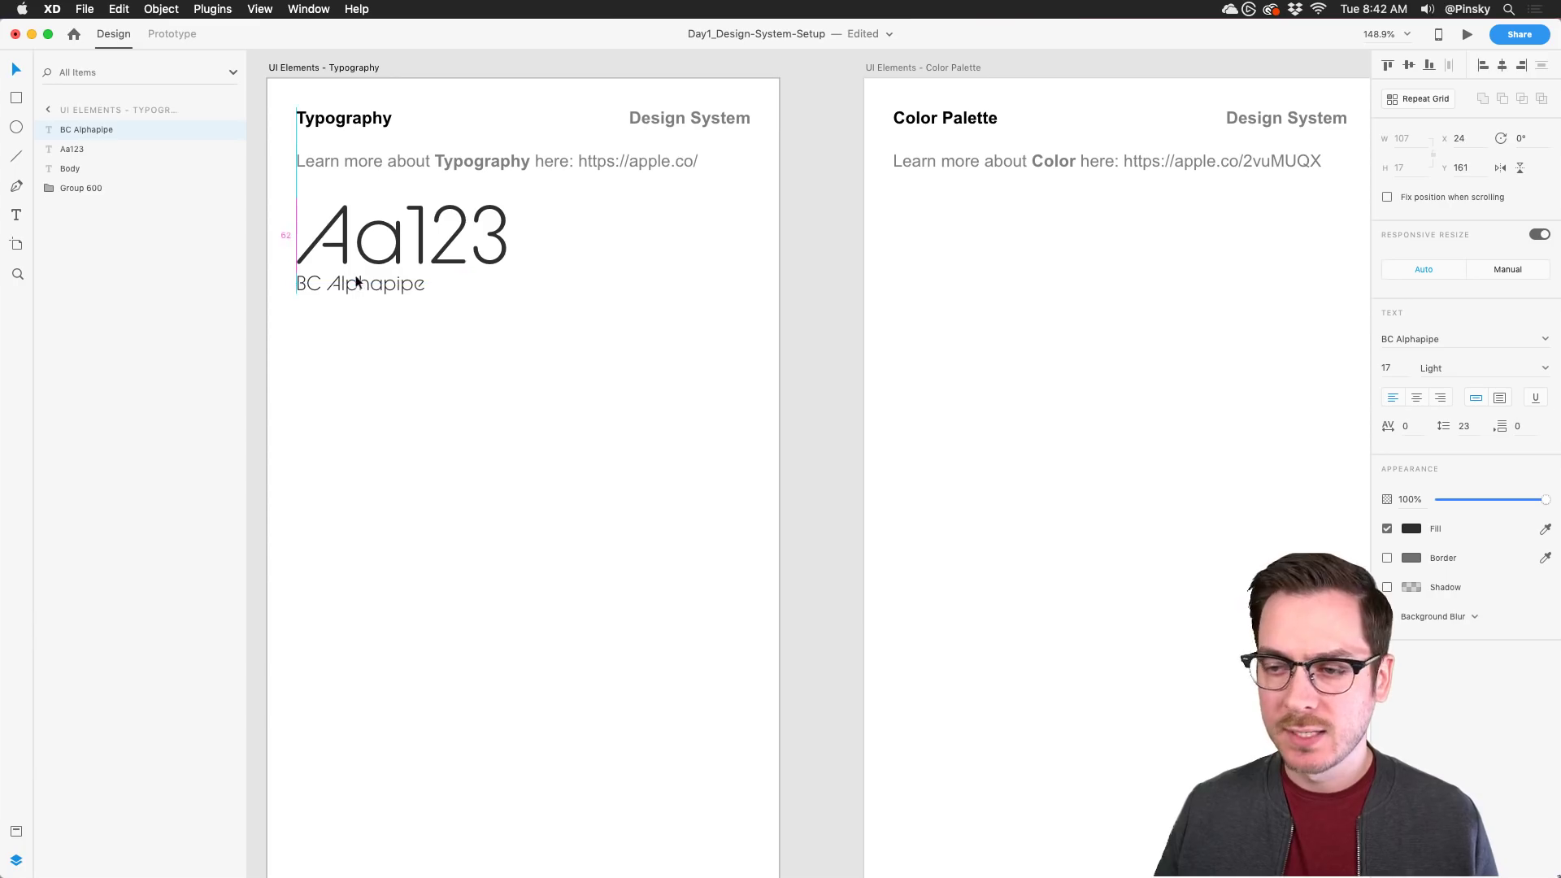
drag(1547, 501, 1458, 499)
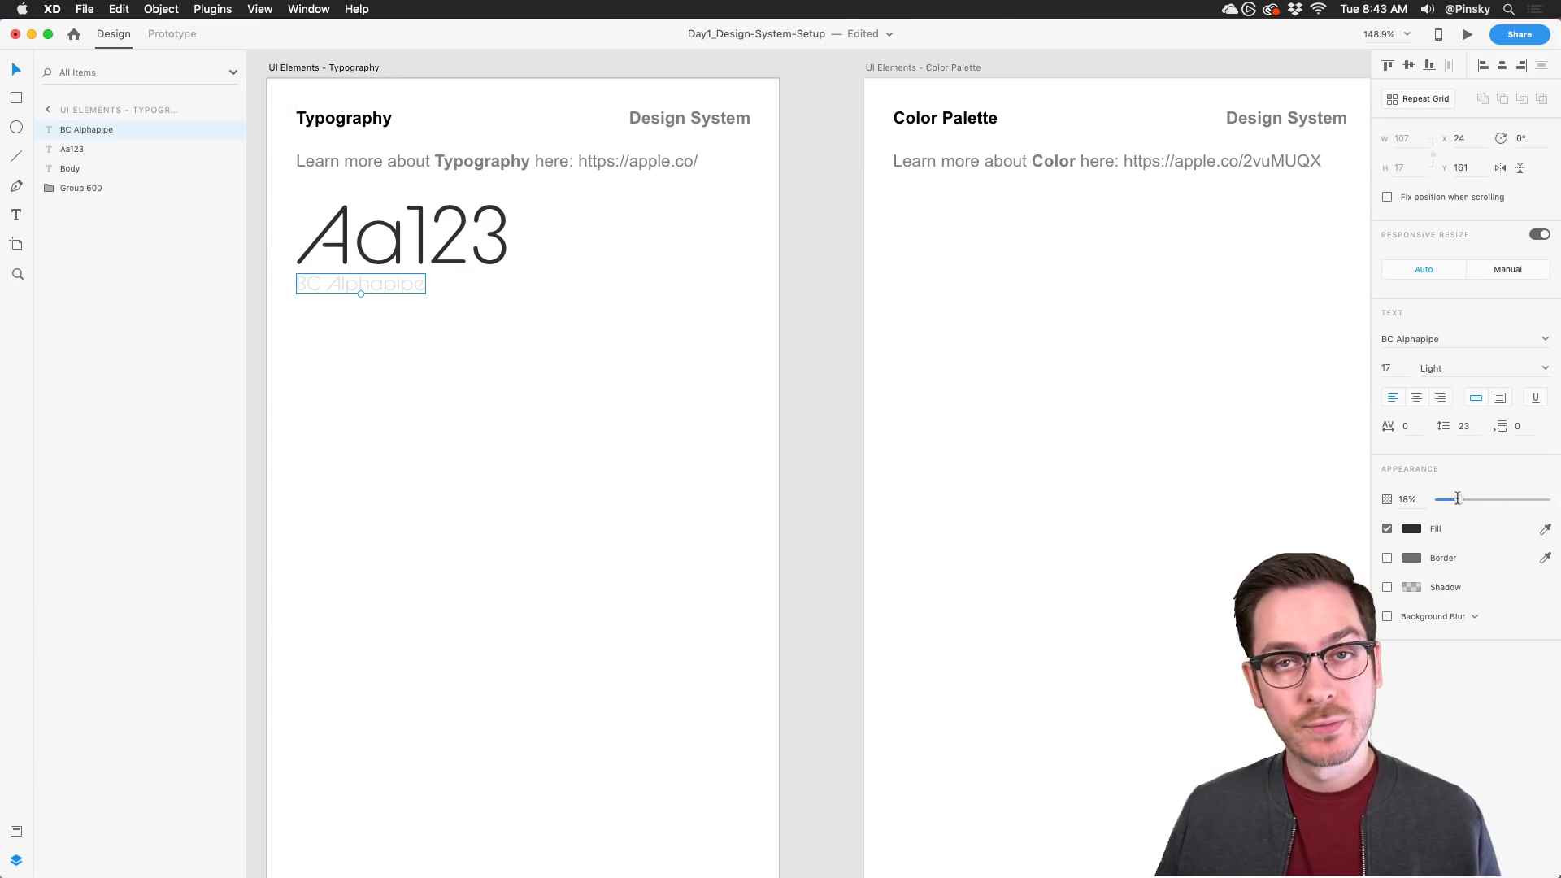
Step: Copy the Aa123 sample below the BC Alphapipe label, change its text to "Title 1" and set its size to 44
click(412, 218)
drag(413, 218, 412, 322)
double_click(411, 329)
text(Title)
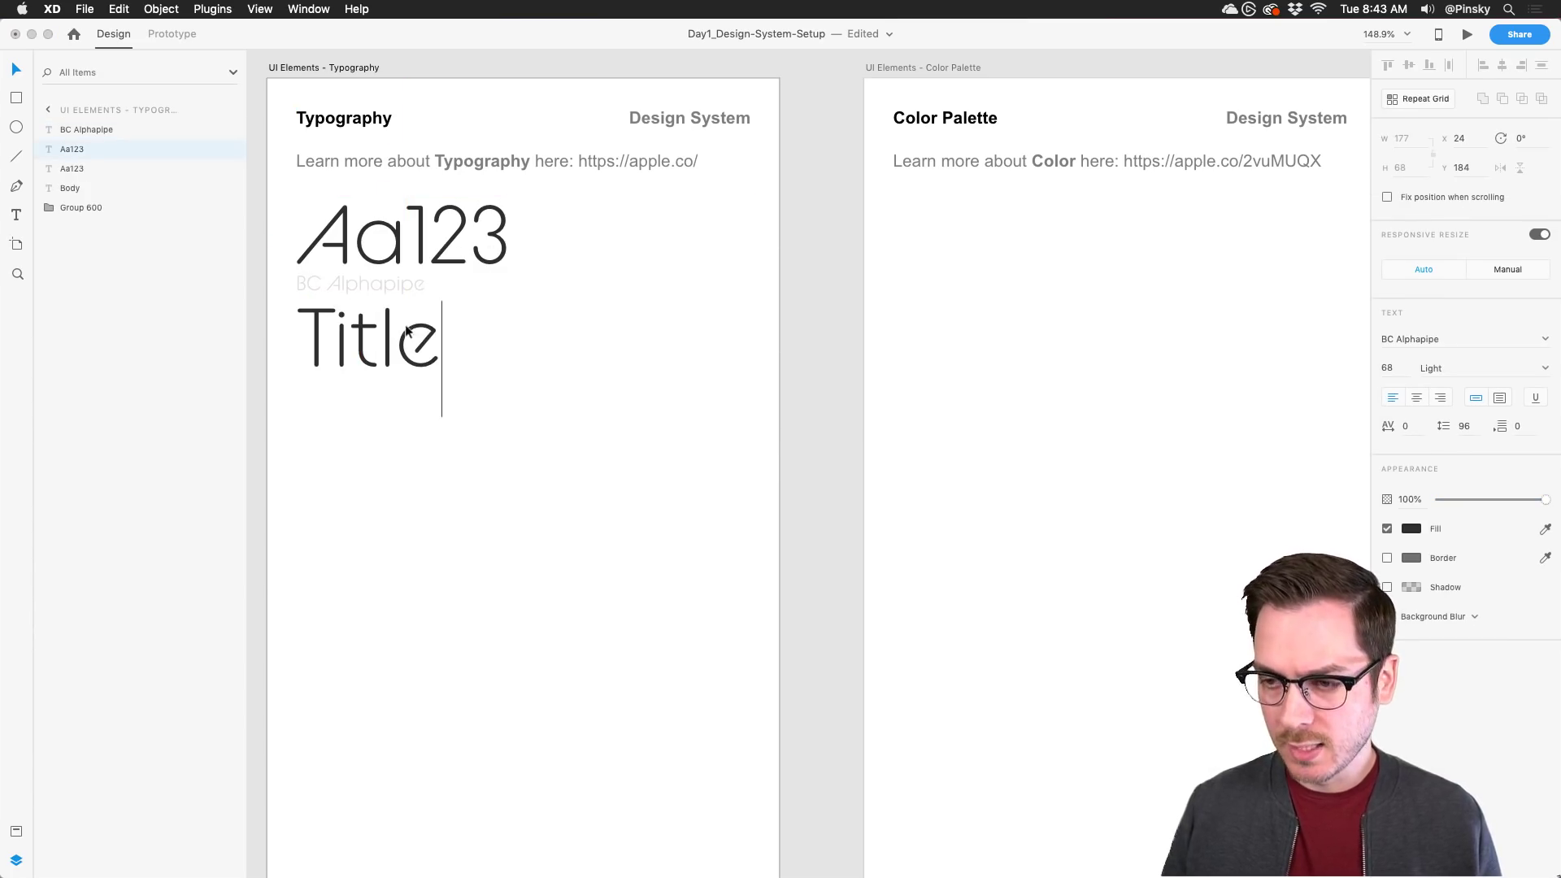
text( 1)
key(Escape)
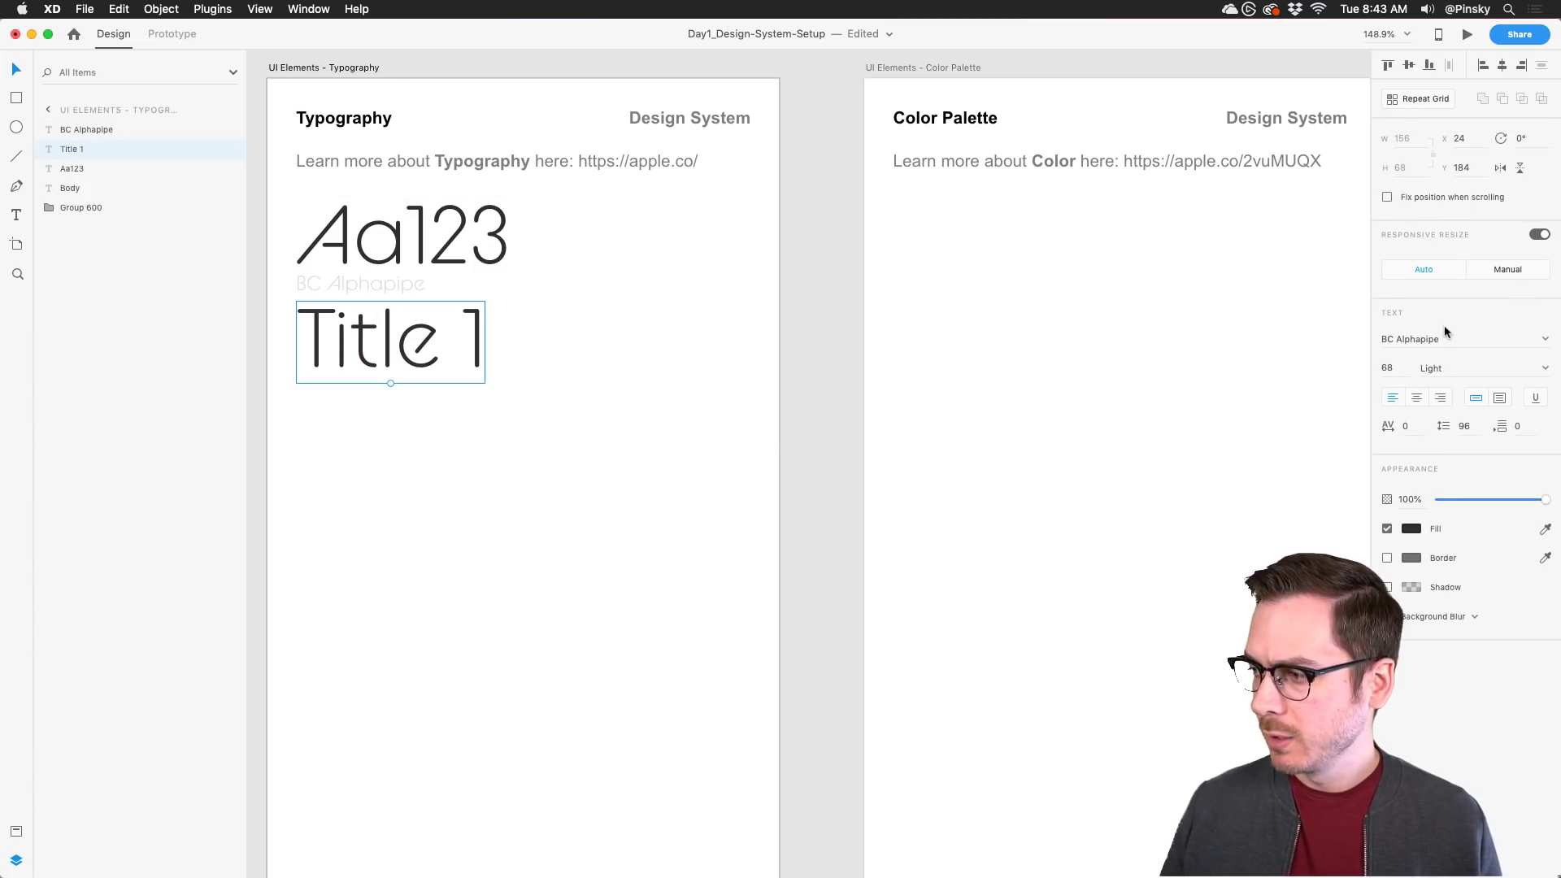
click(1391, 368)
text(44)
key(Return)
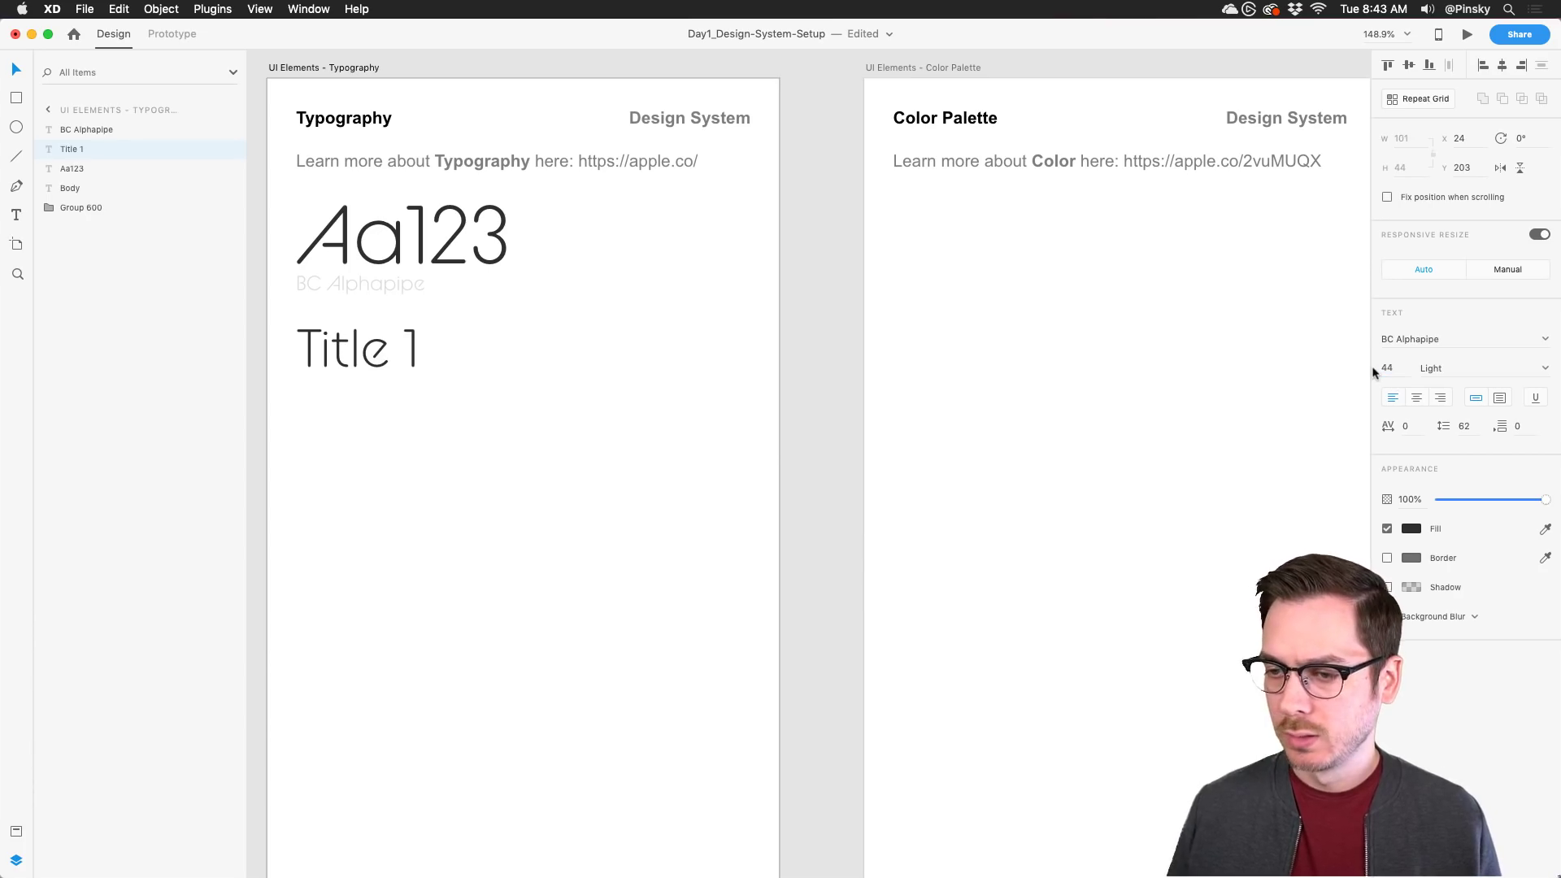
Step: Copy Title 1 directly below itself, change the copy's text to "Title 2" and set its size to 32
drag(330, 339, 331, 404)
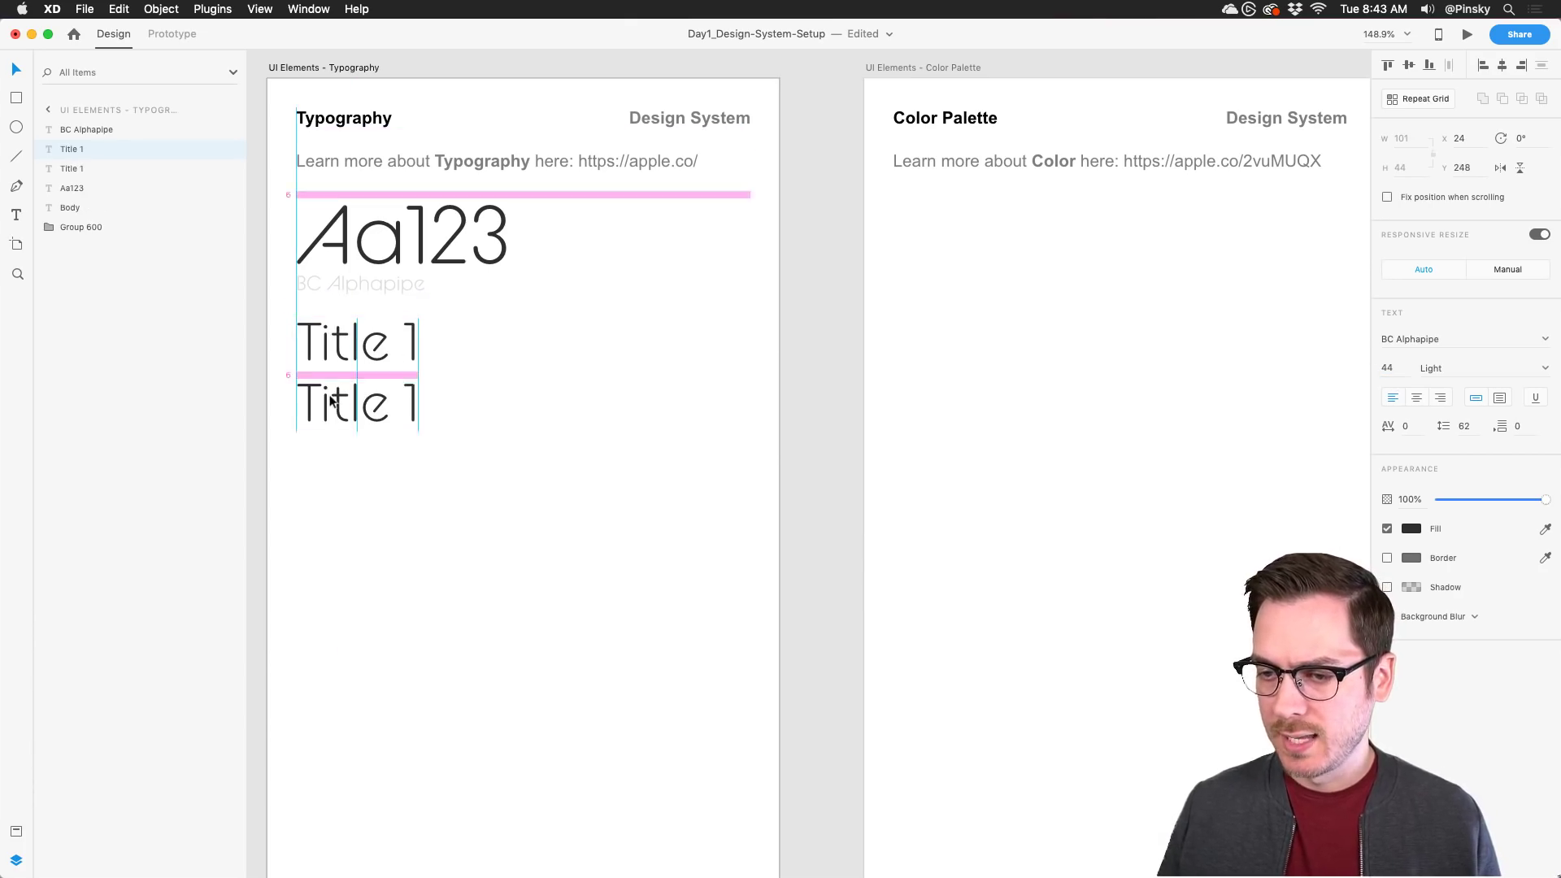
double_click(396, 406)
click(396, 405)
key(shift+Right)
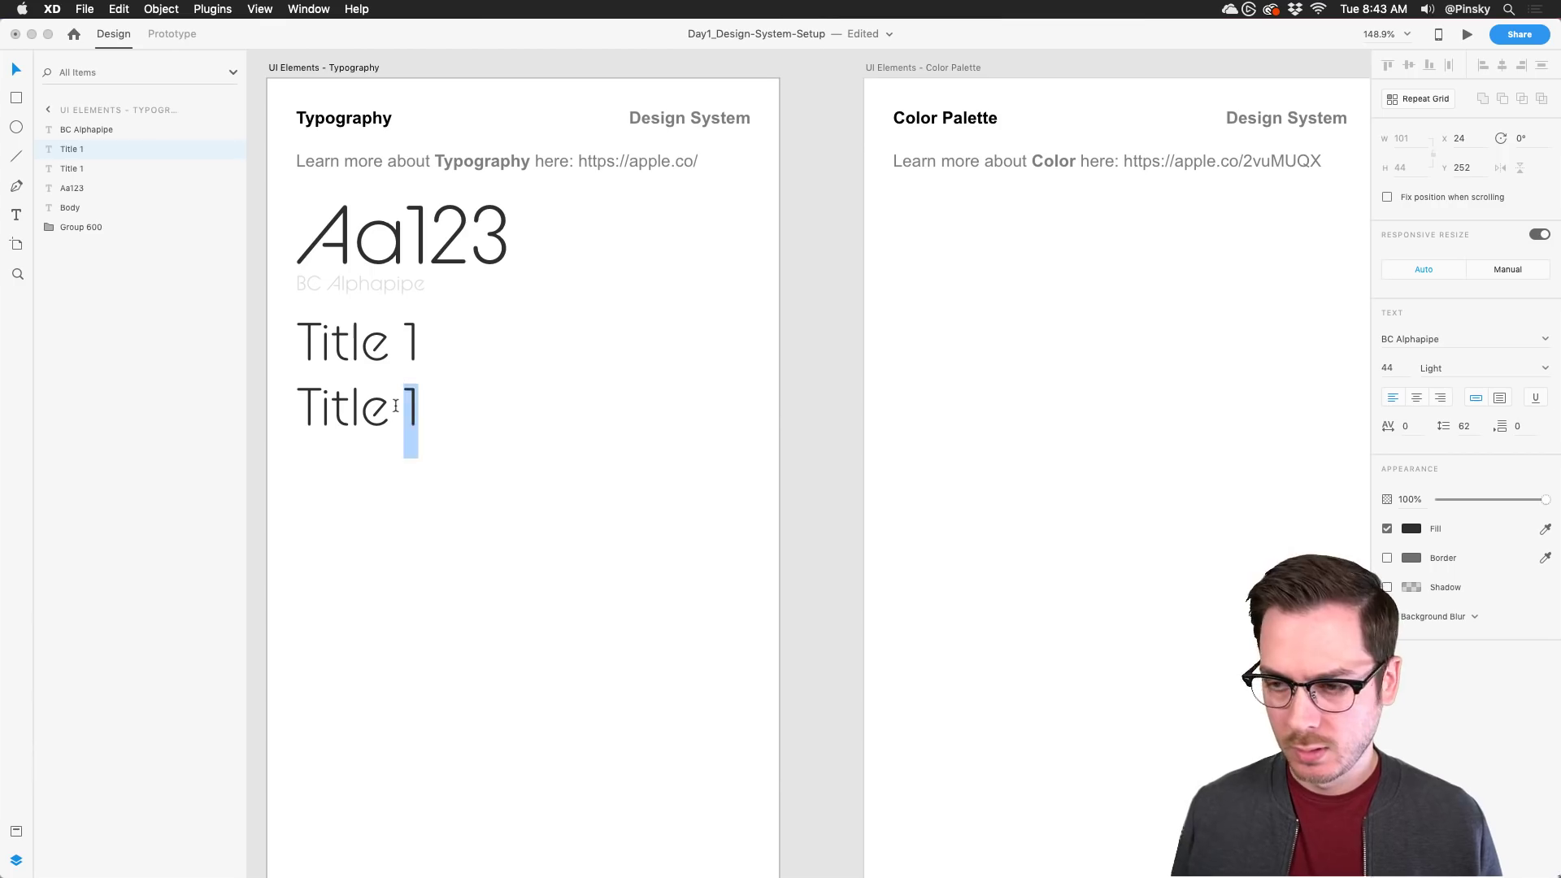
text(2)
key(Escape)
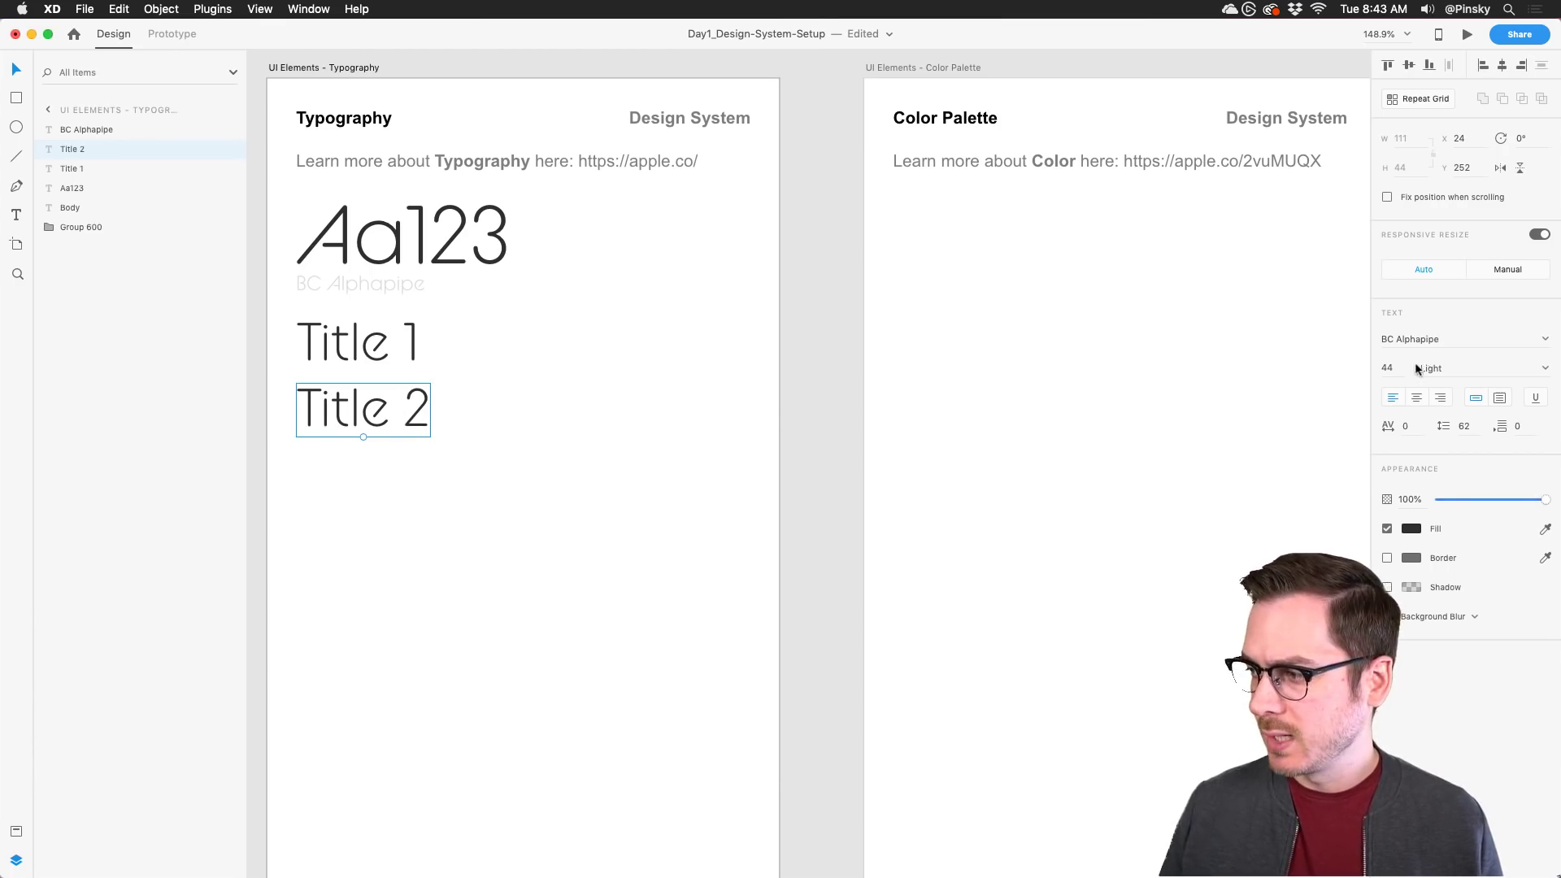
click(1390, 369)
key(Return)
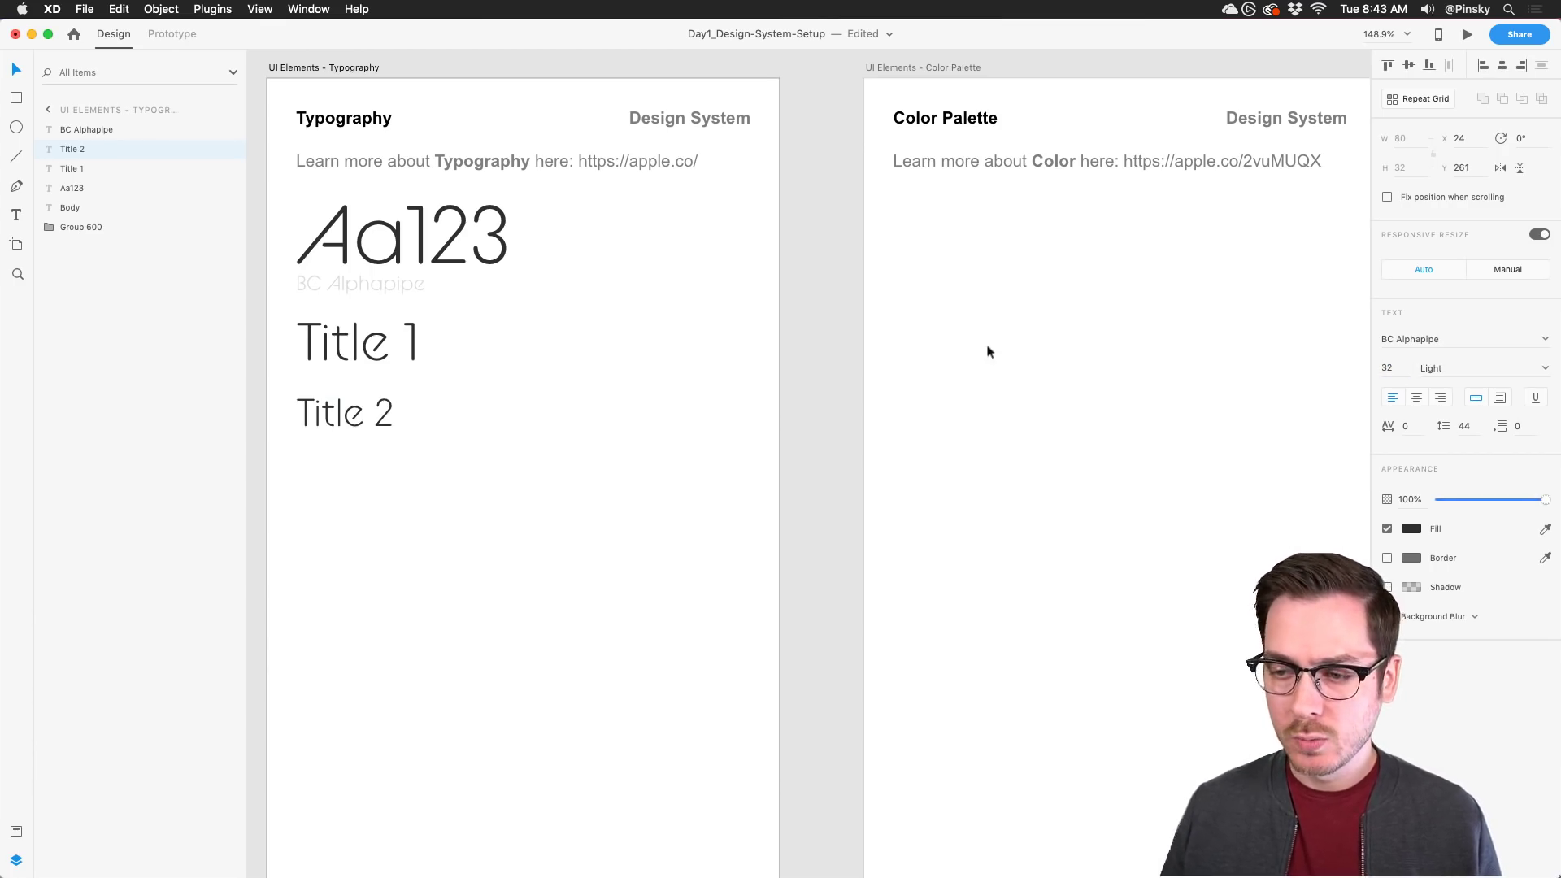
Step: Copy Title 2 below as "Title 3" at size 24 and position it at Y 312 so the titles are evenly spaced
drag(341, 409, 441, 473)
double_click(342, 476)
click(365, 479)
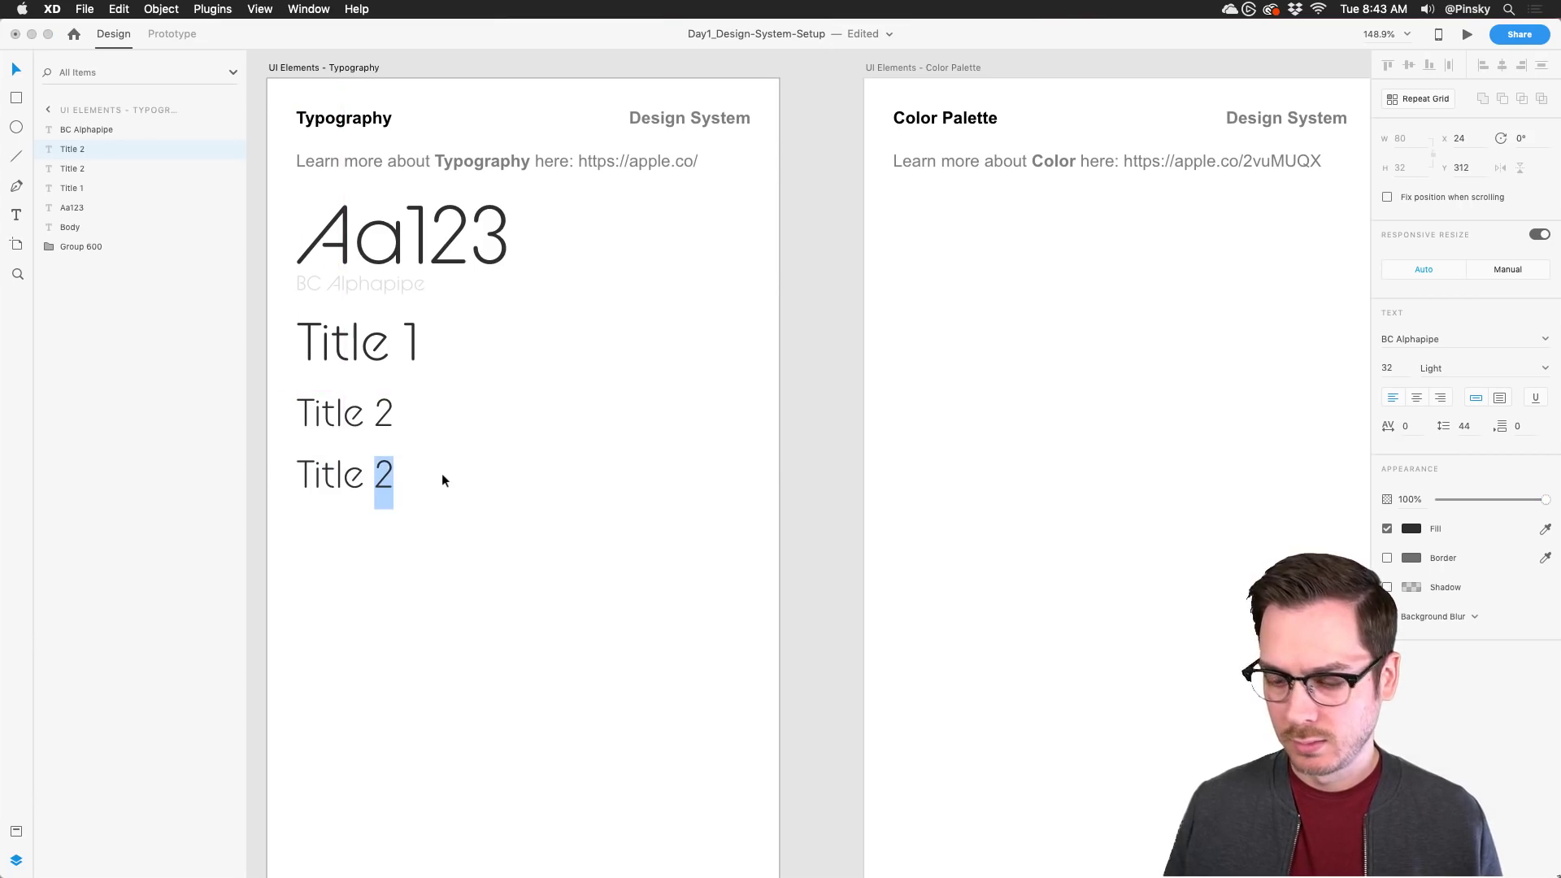
text(3)
key(Escape)
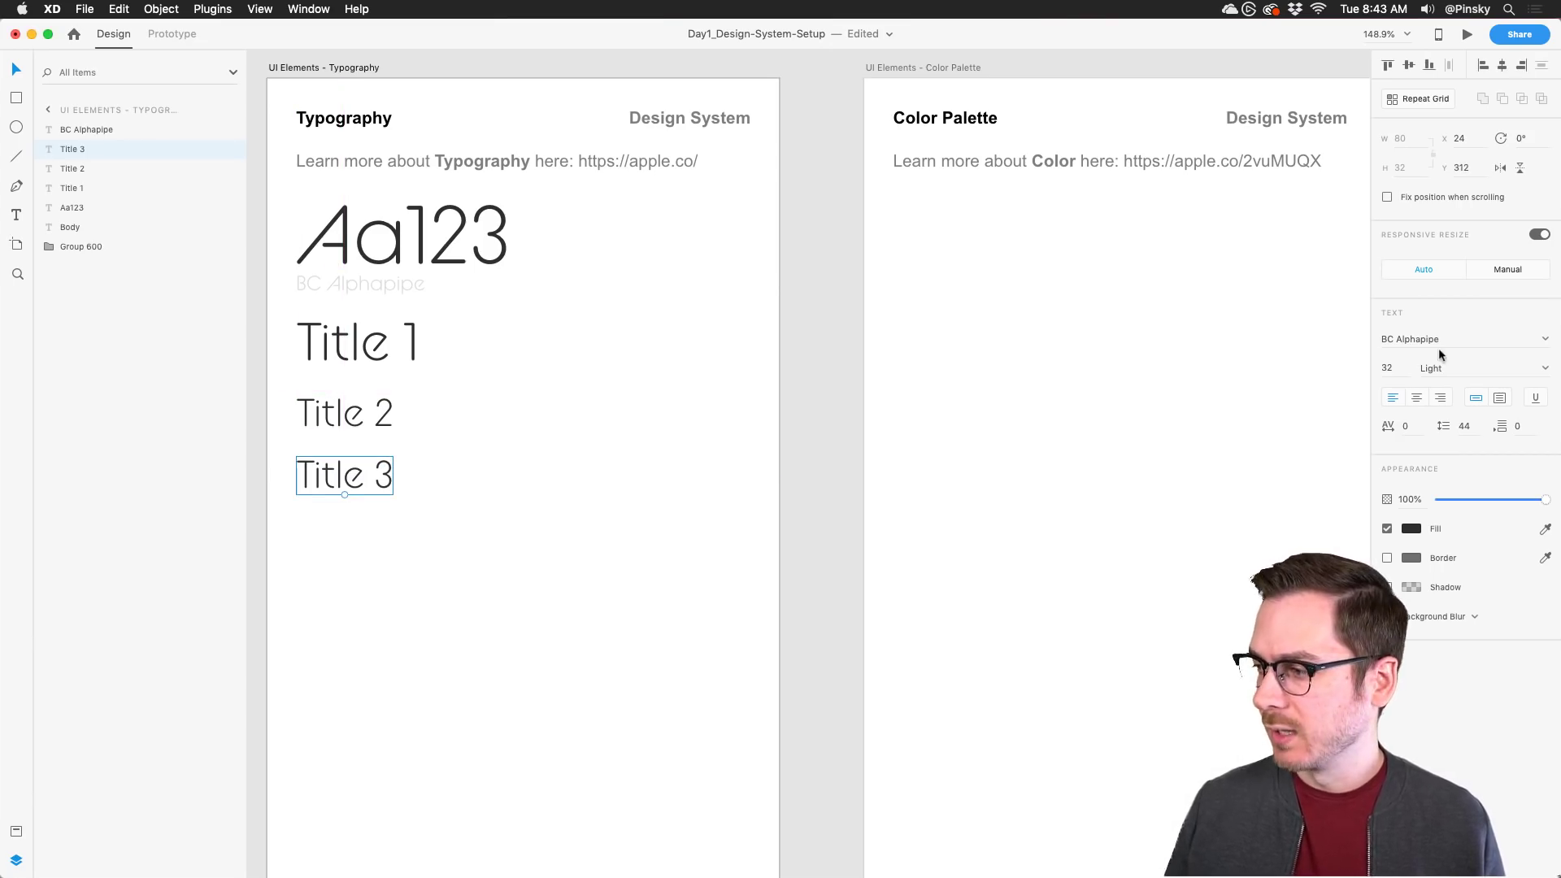
click(1394, 371)
text(24)
key(Return)
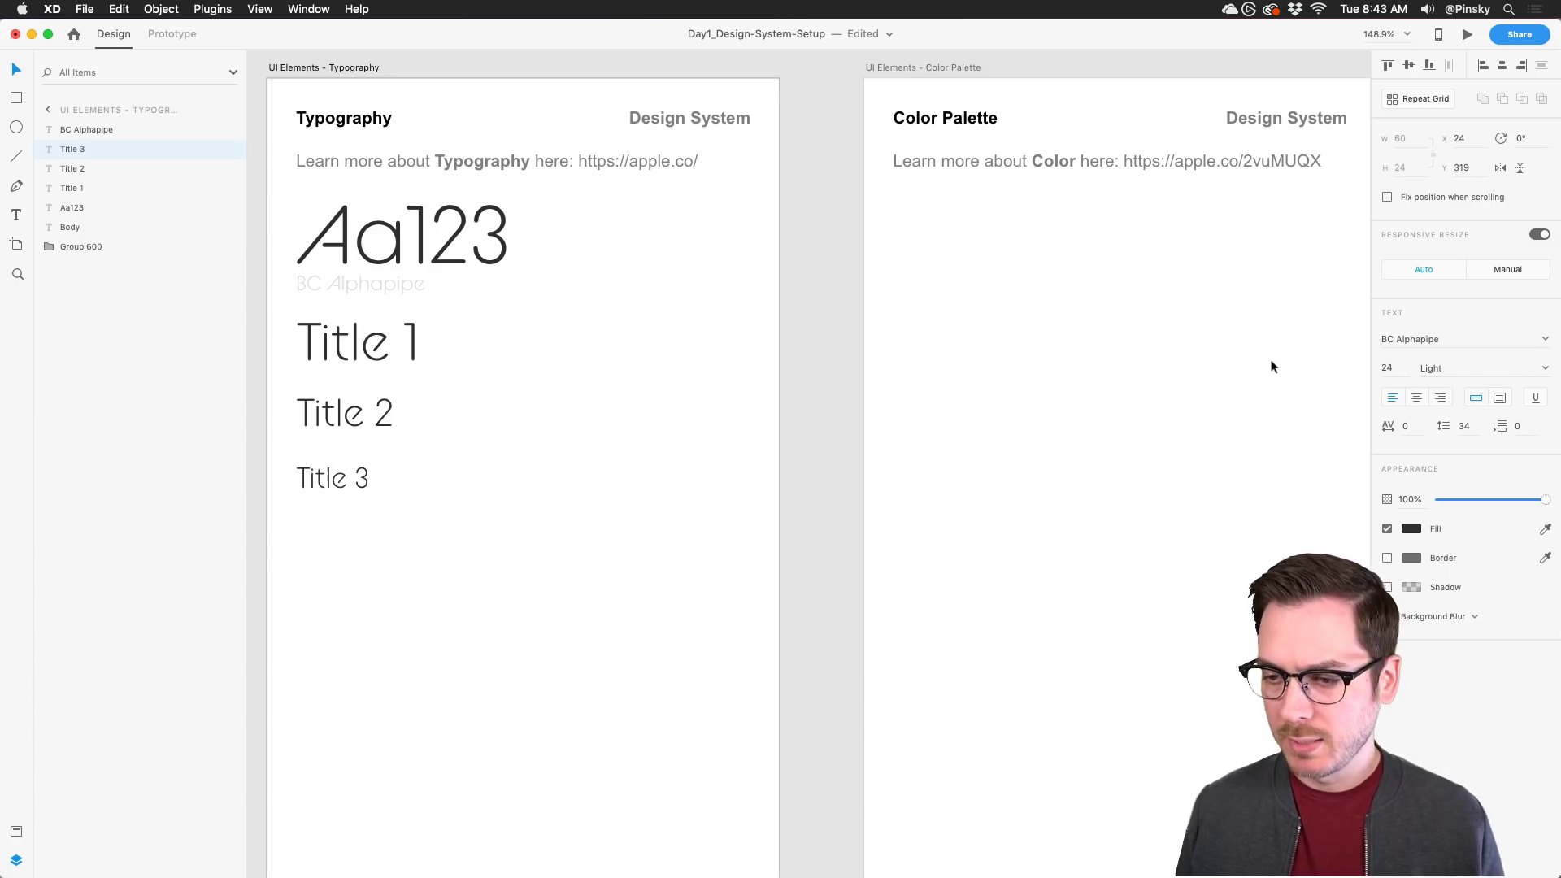
drag(327, 474, 323, 466)
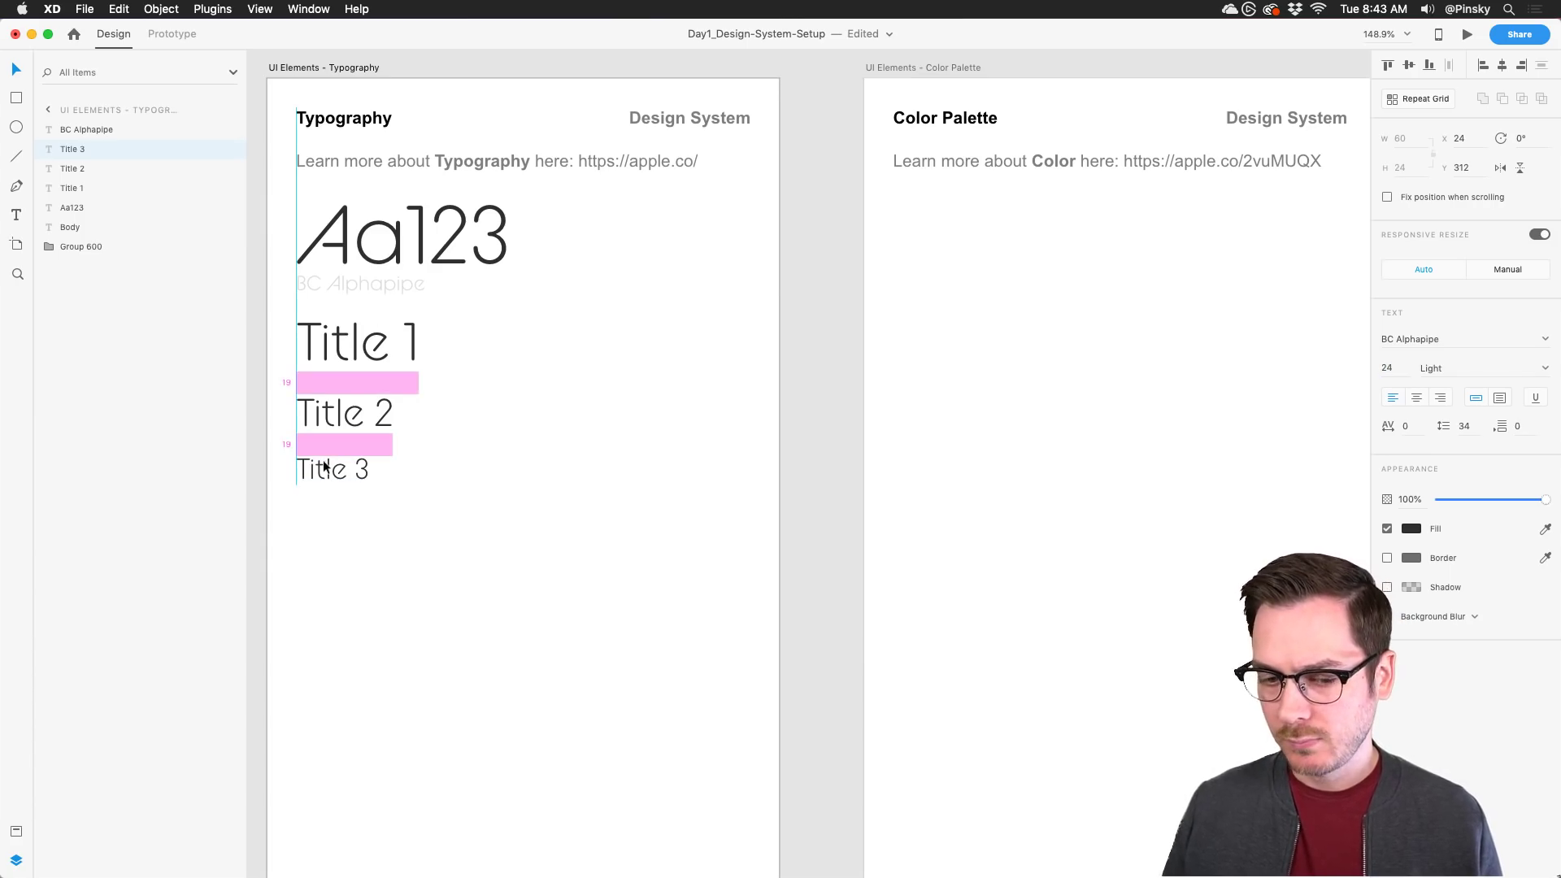
click(456, 450)
Step: Duplicate the Aa123 sample together with its BC Alphapipe label below Title 3, aligned at X 24
drag(495, 293, 359, 542)
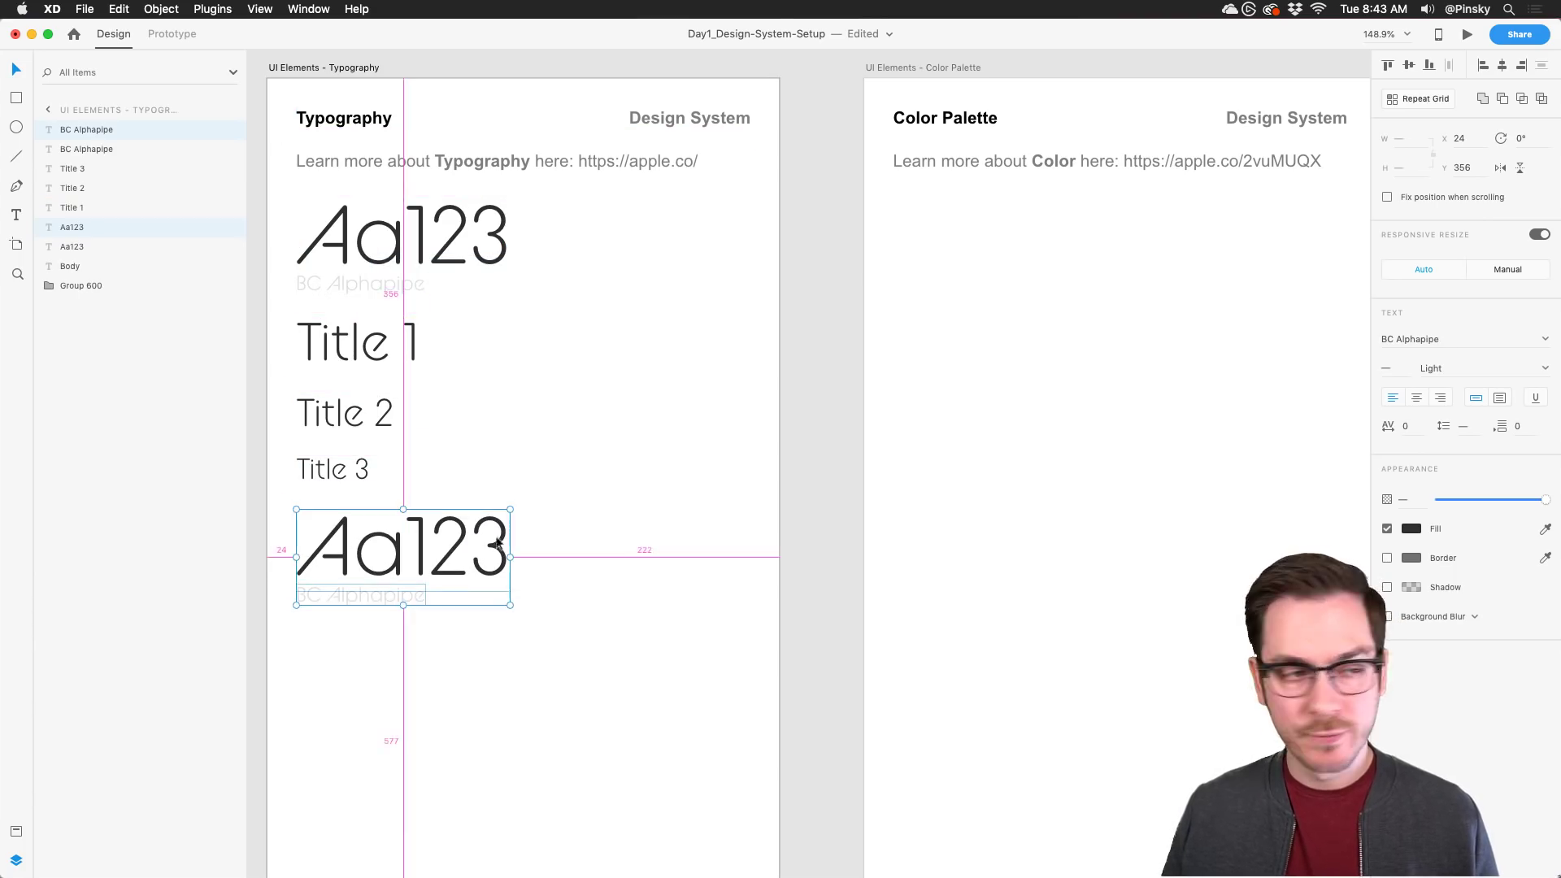
click(498, 543)
double_click(435, 546)
key(Escape)
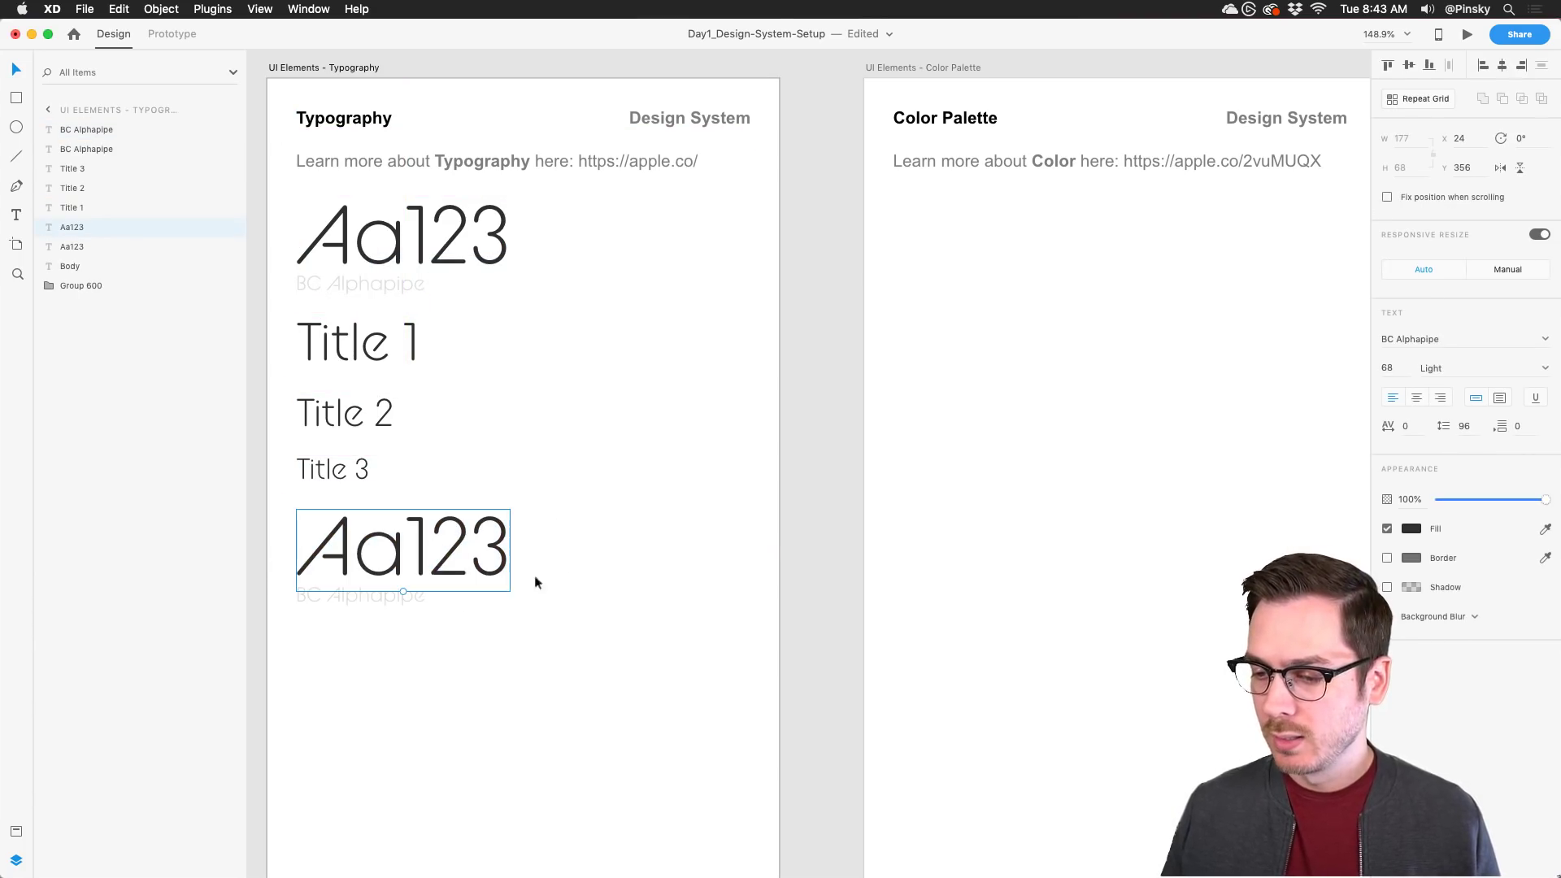
Step: Set the font of the lower Aa123 sample and its label to SF Pro Display
drag(463, 624, 332, 540)
click(1453, 341)
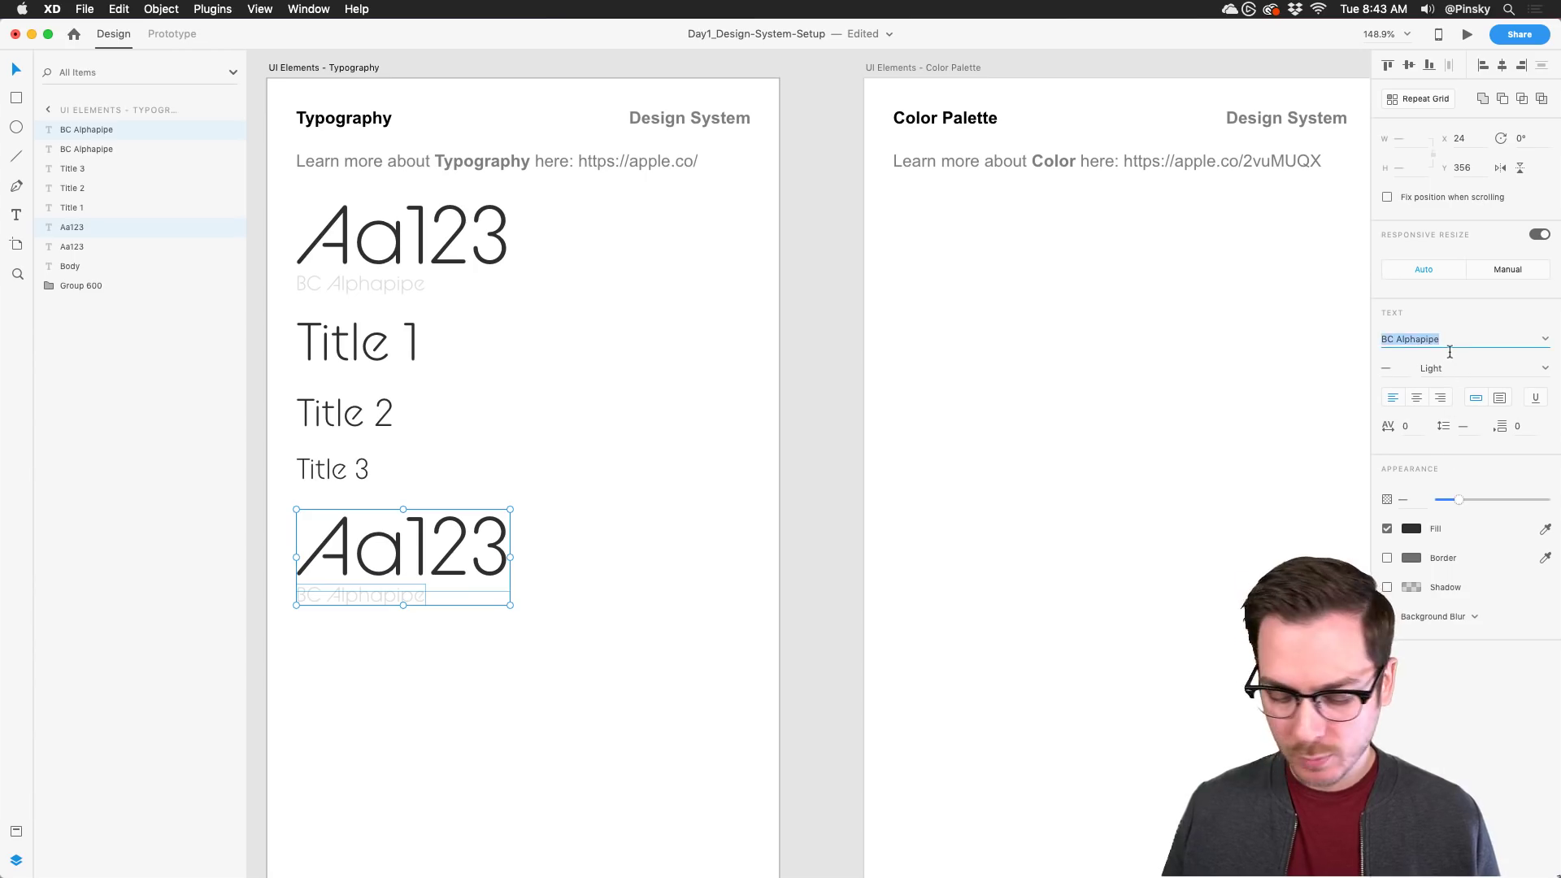
text(SF Compact Display)
click(1546, 339)
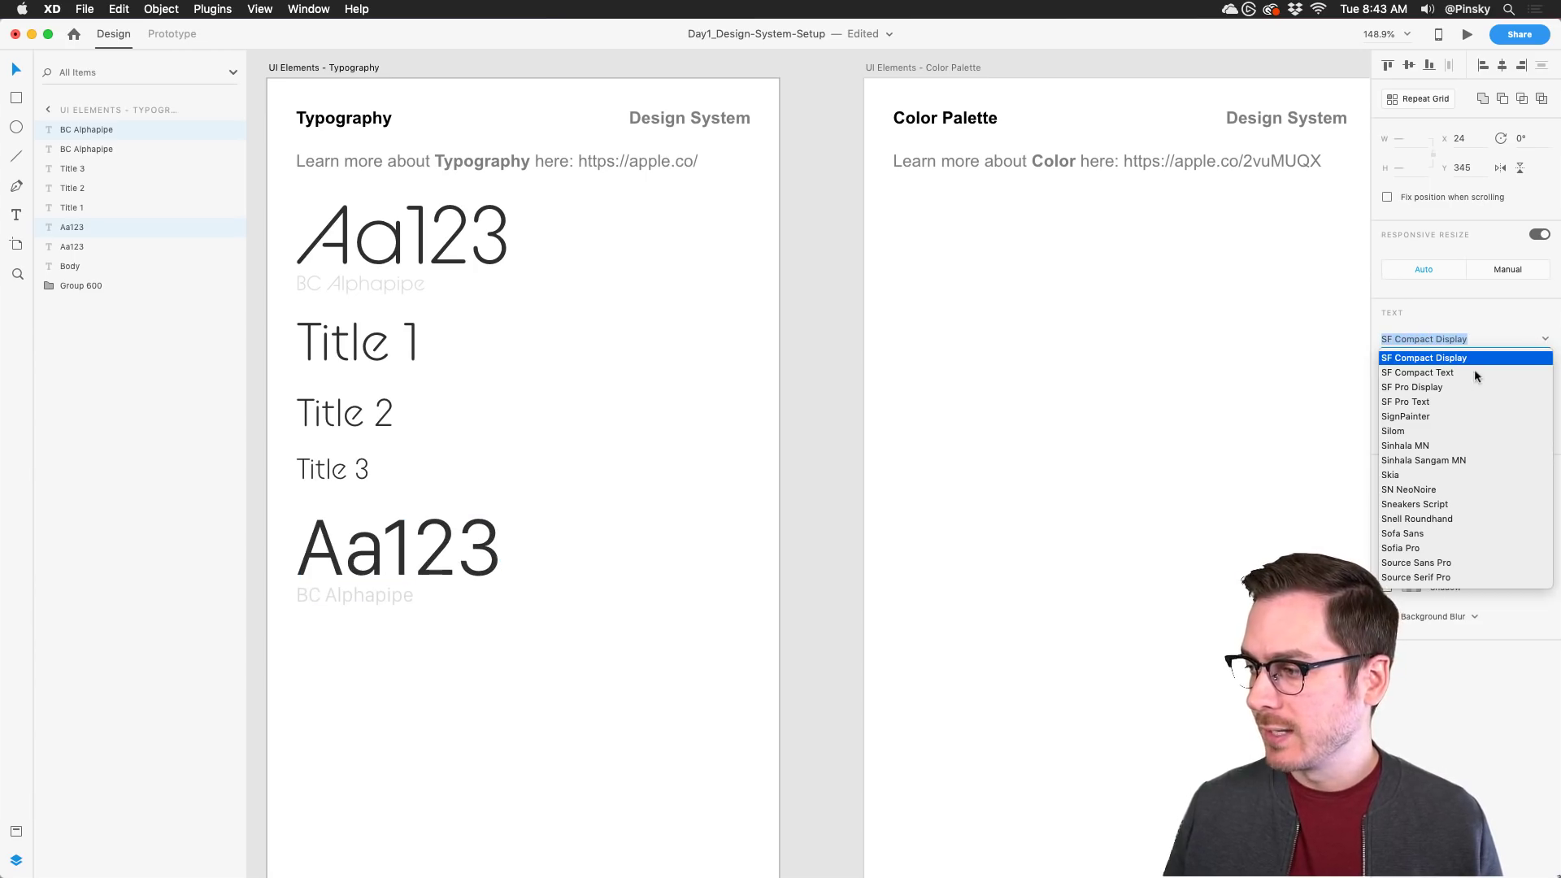
click(1423, 390)
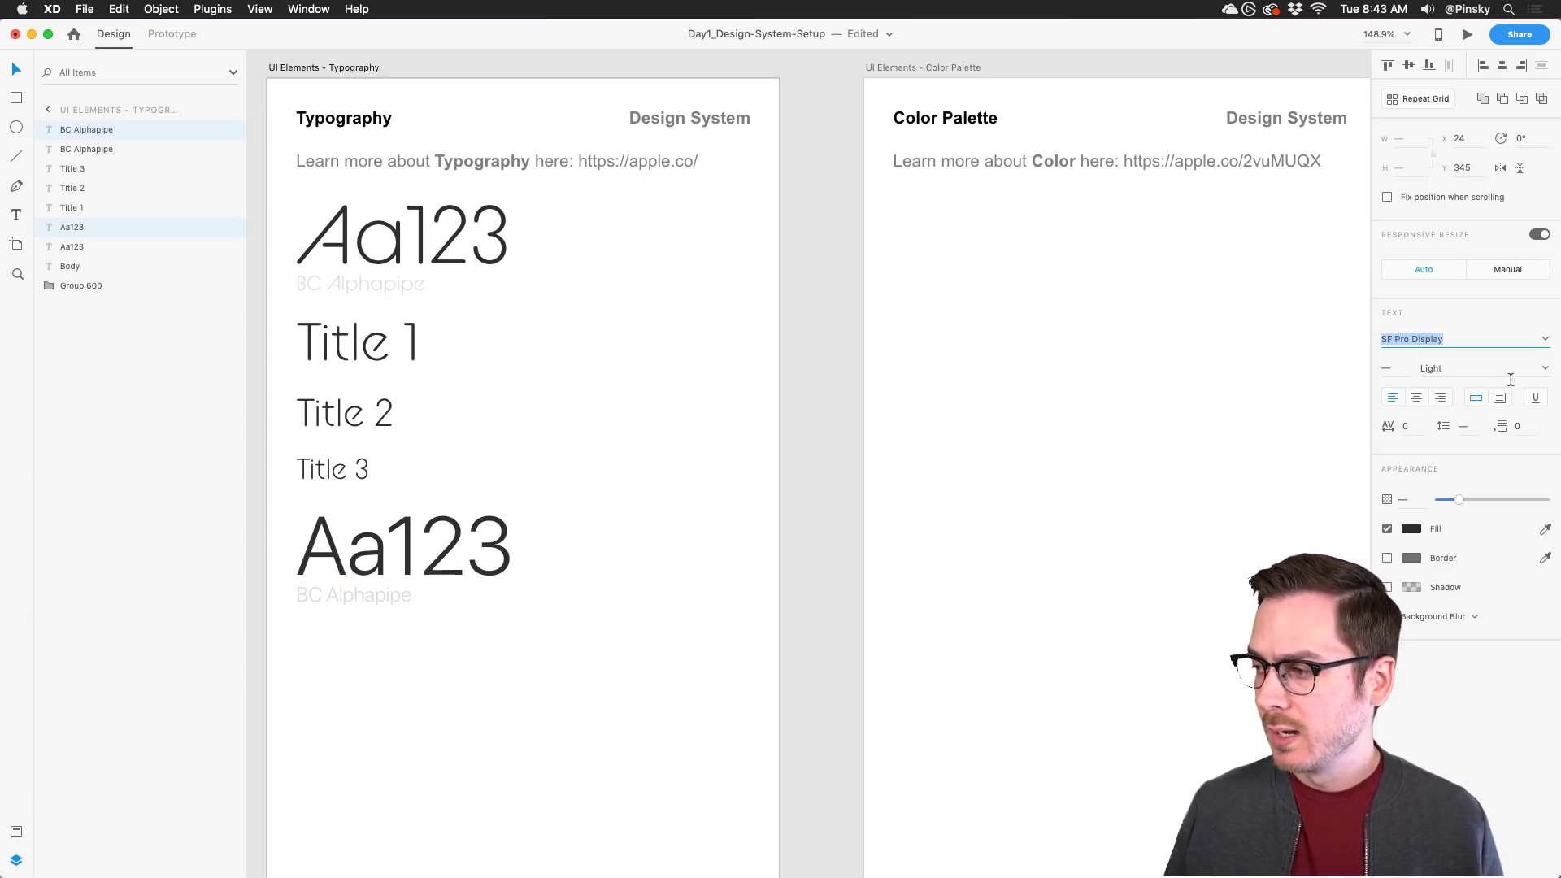
click(654, 549)
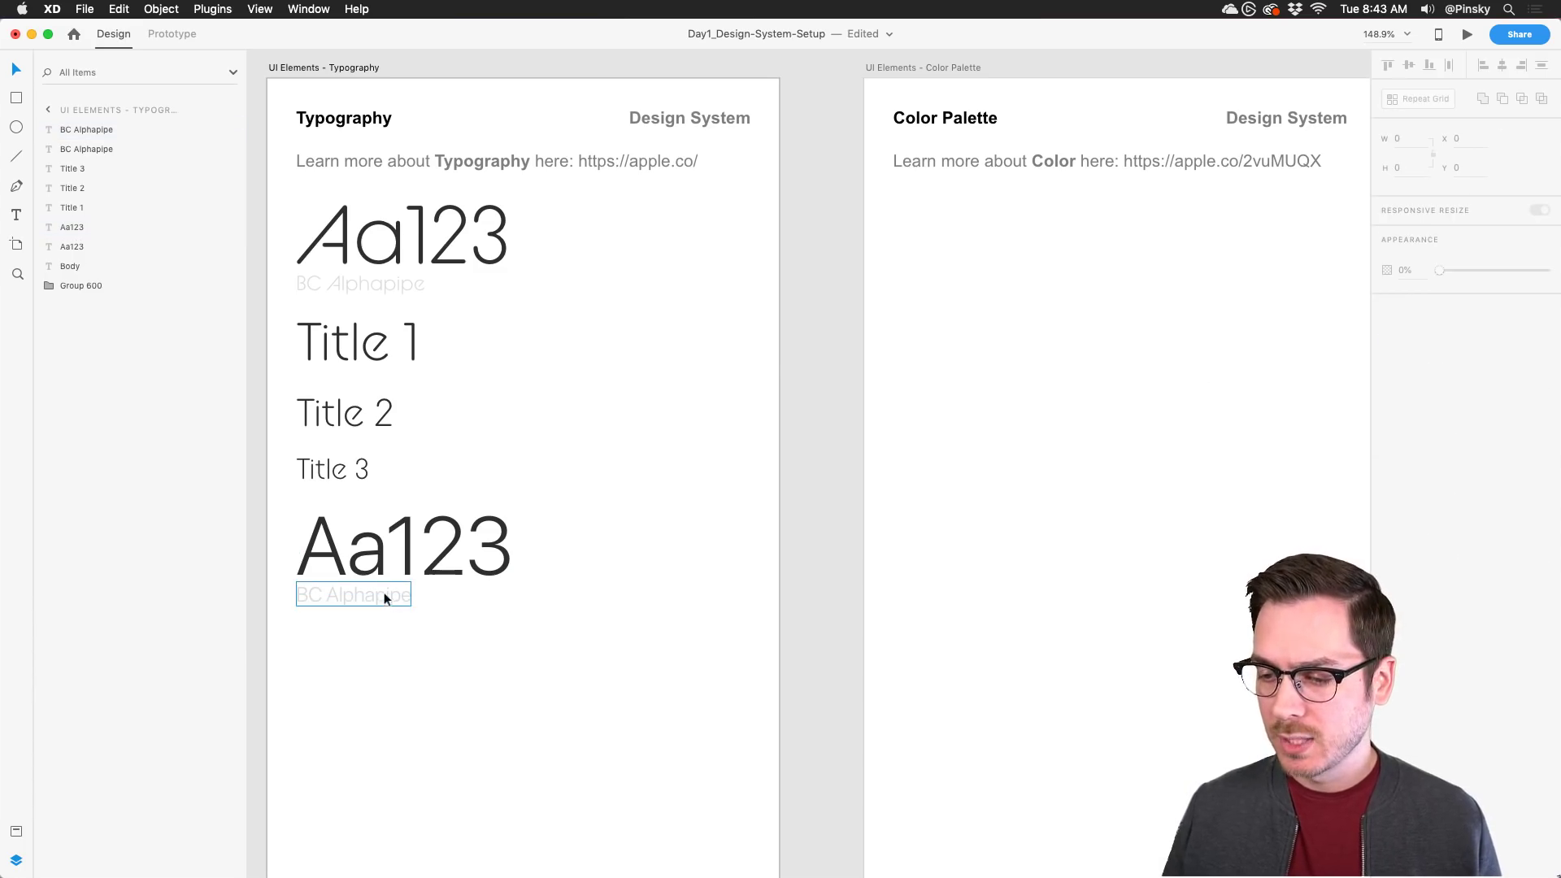
Step: Copy Title 3 below the lower label, set its font to SF Pro Display and position it at Y 445
click(416, 548)
click(431, 627)
scroll(464, 642, down, 3)
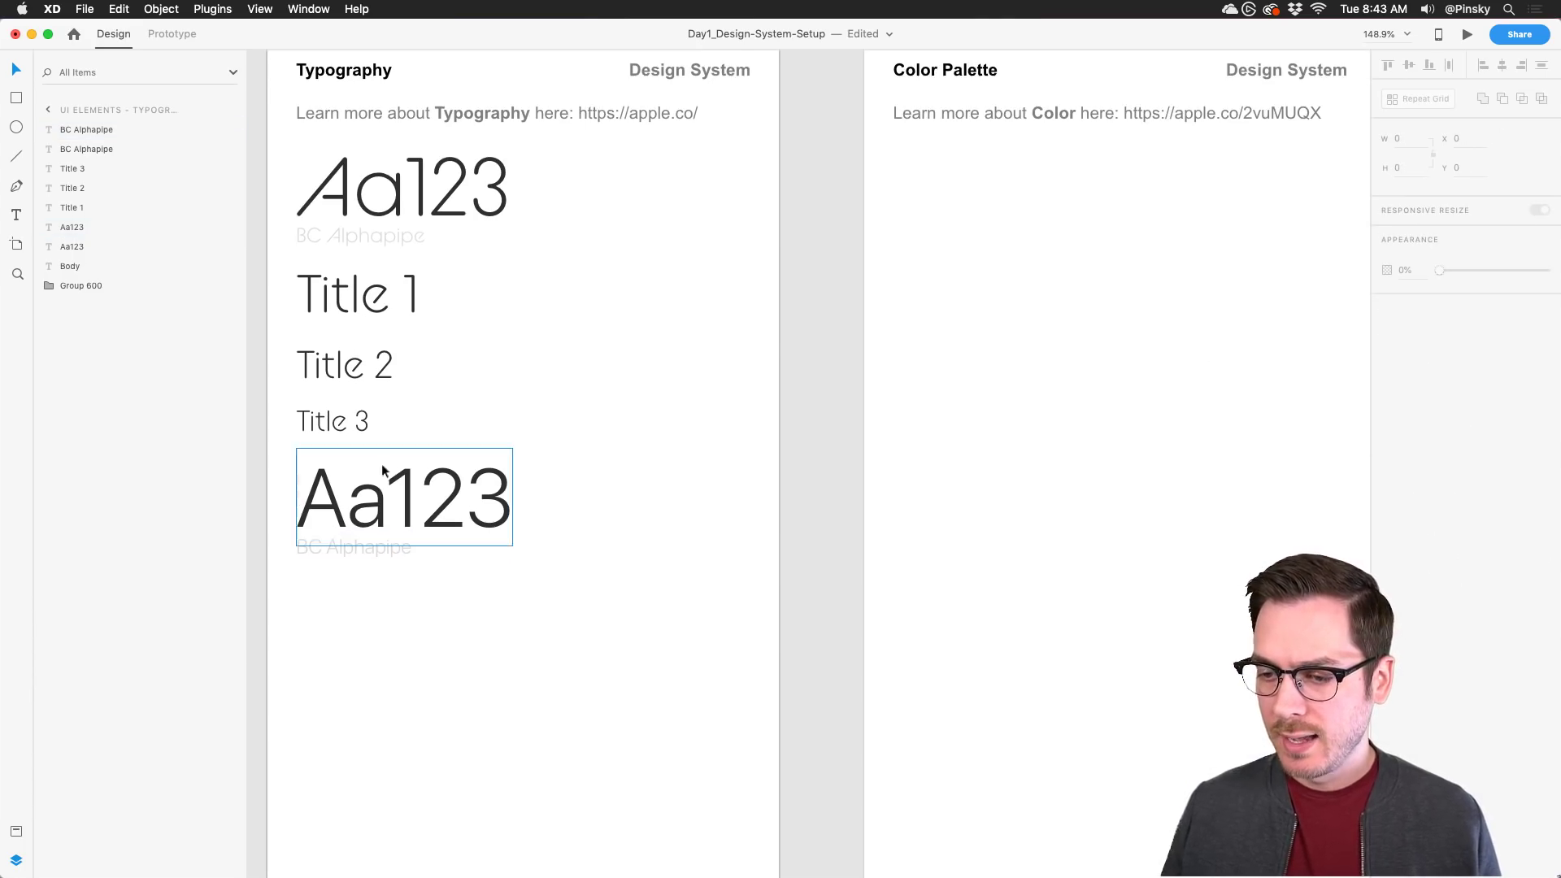
drag(350, 376, 334, 546)
click(1498, 340)
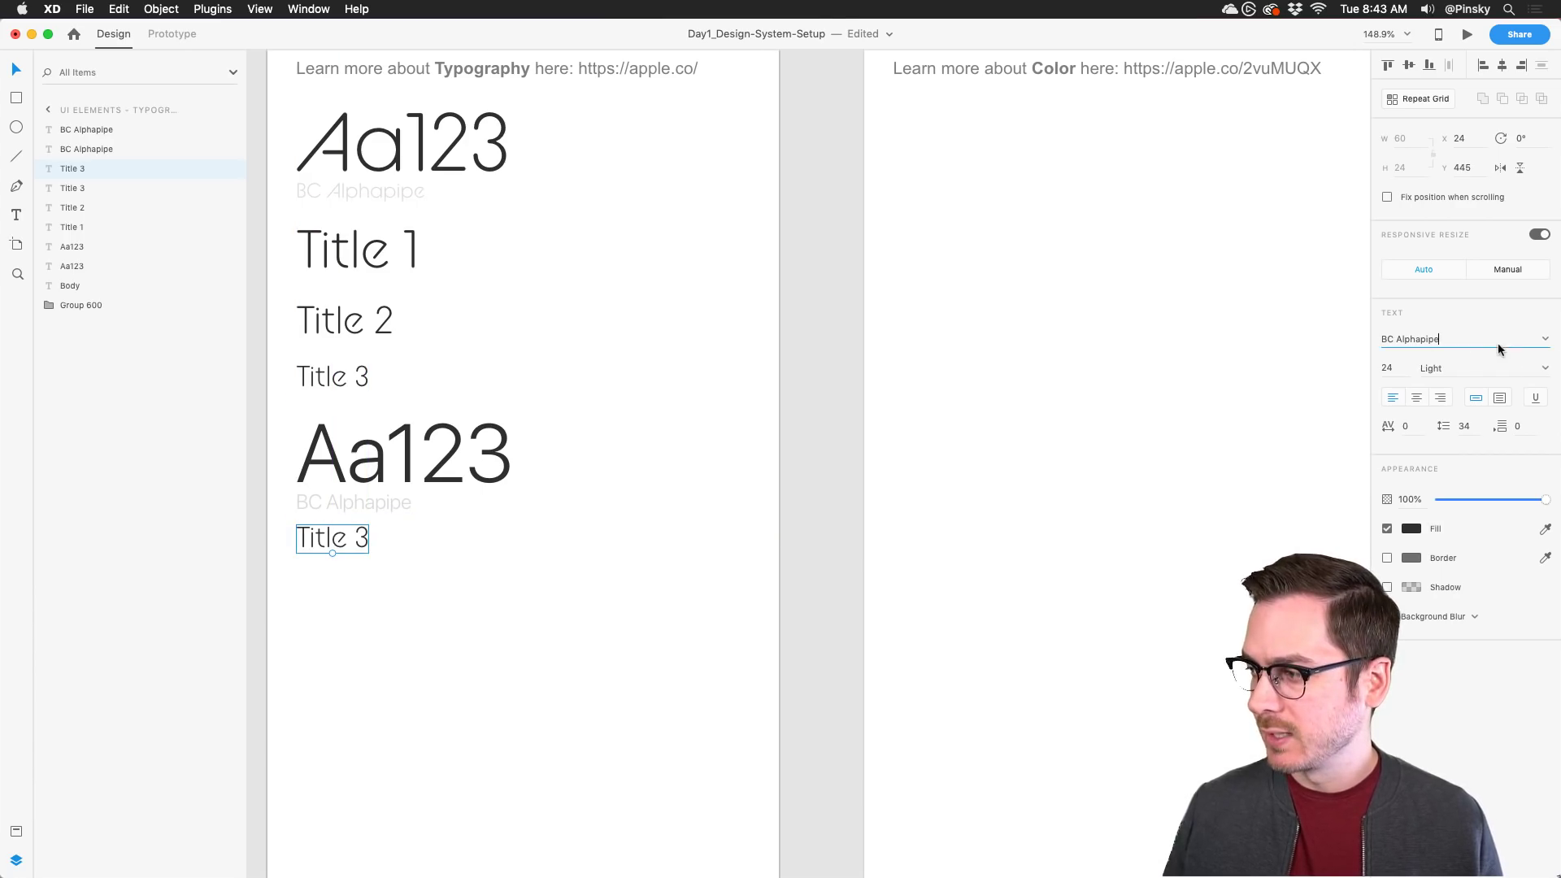
text(SF Compact Display)
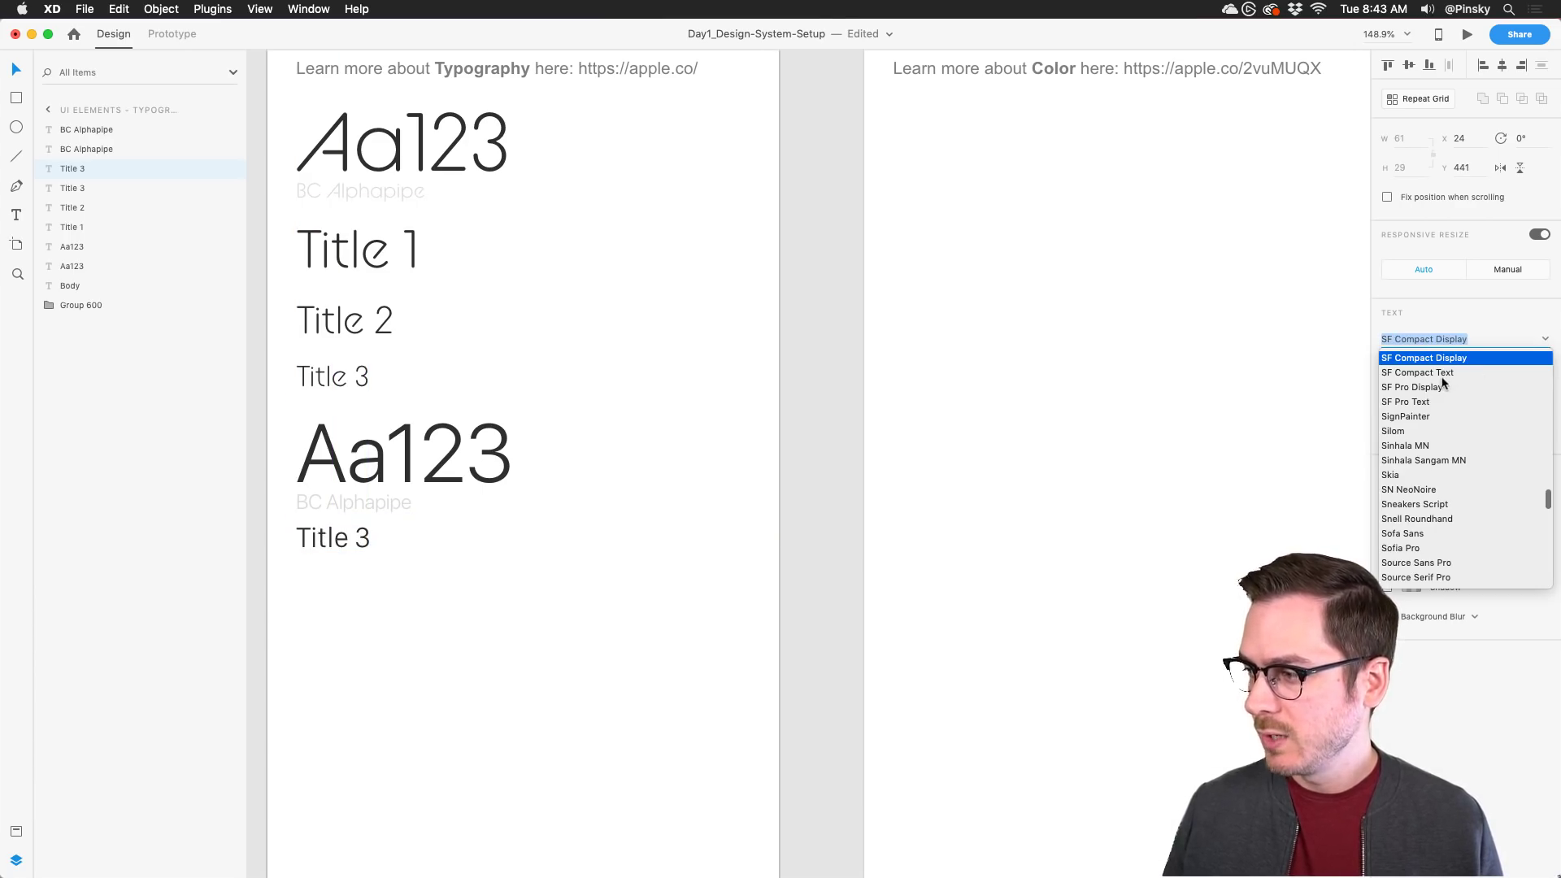
click(1442, 385)
drag(348, 538, 348, 548)
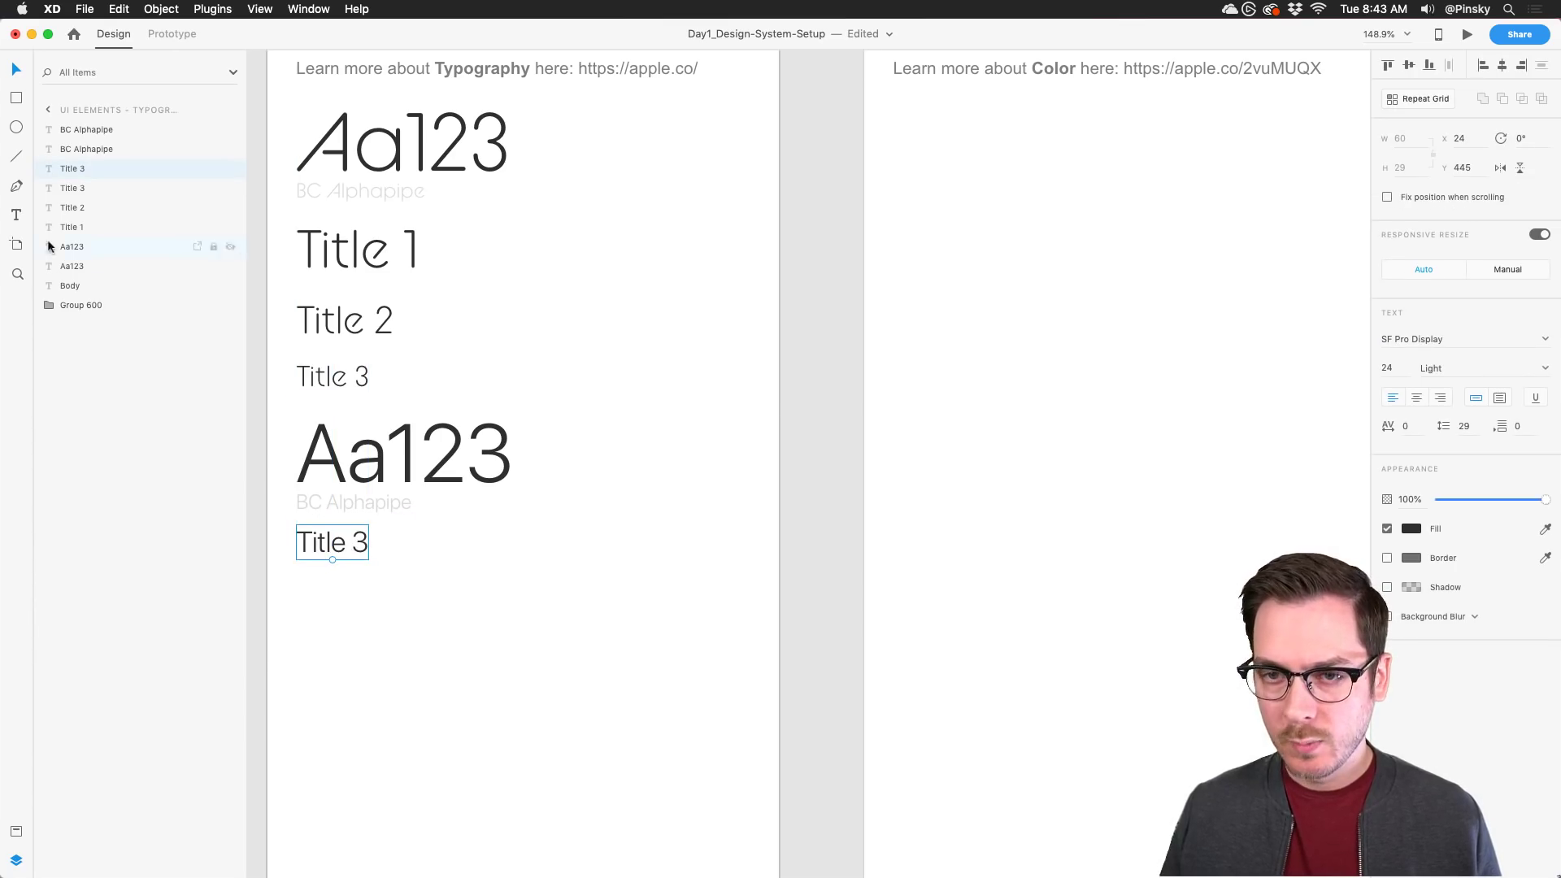
Step: Draw an area text box of about 344 by 134 below the lower Title 3 and enter the filler text "fdsfsdf"
click(17, 215)
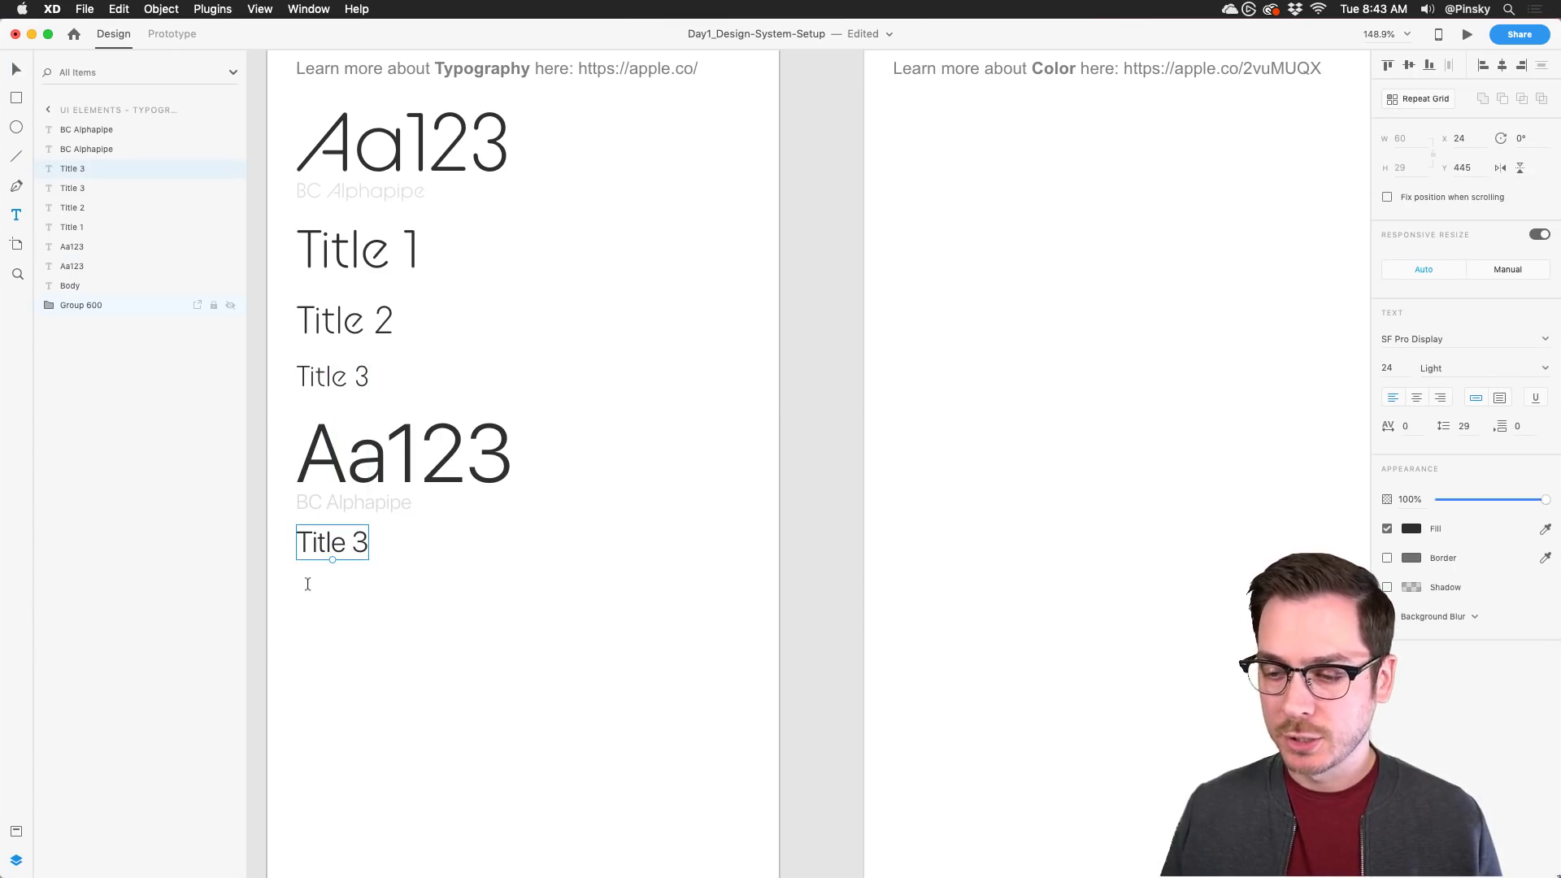
drag(297, 576, 713, 738)
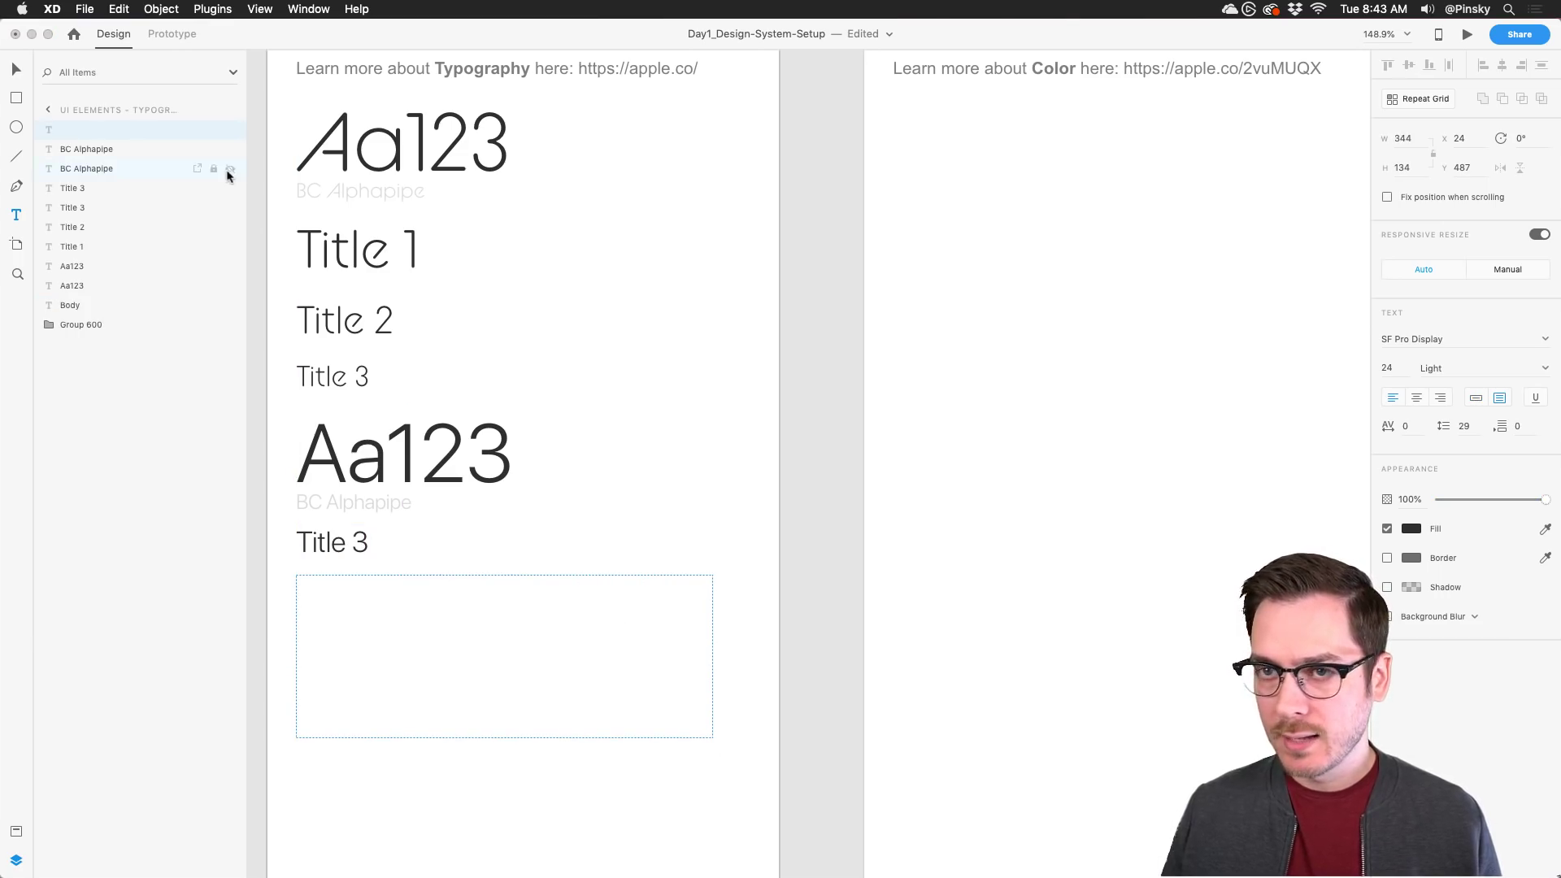
click(224, 6)
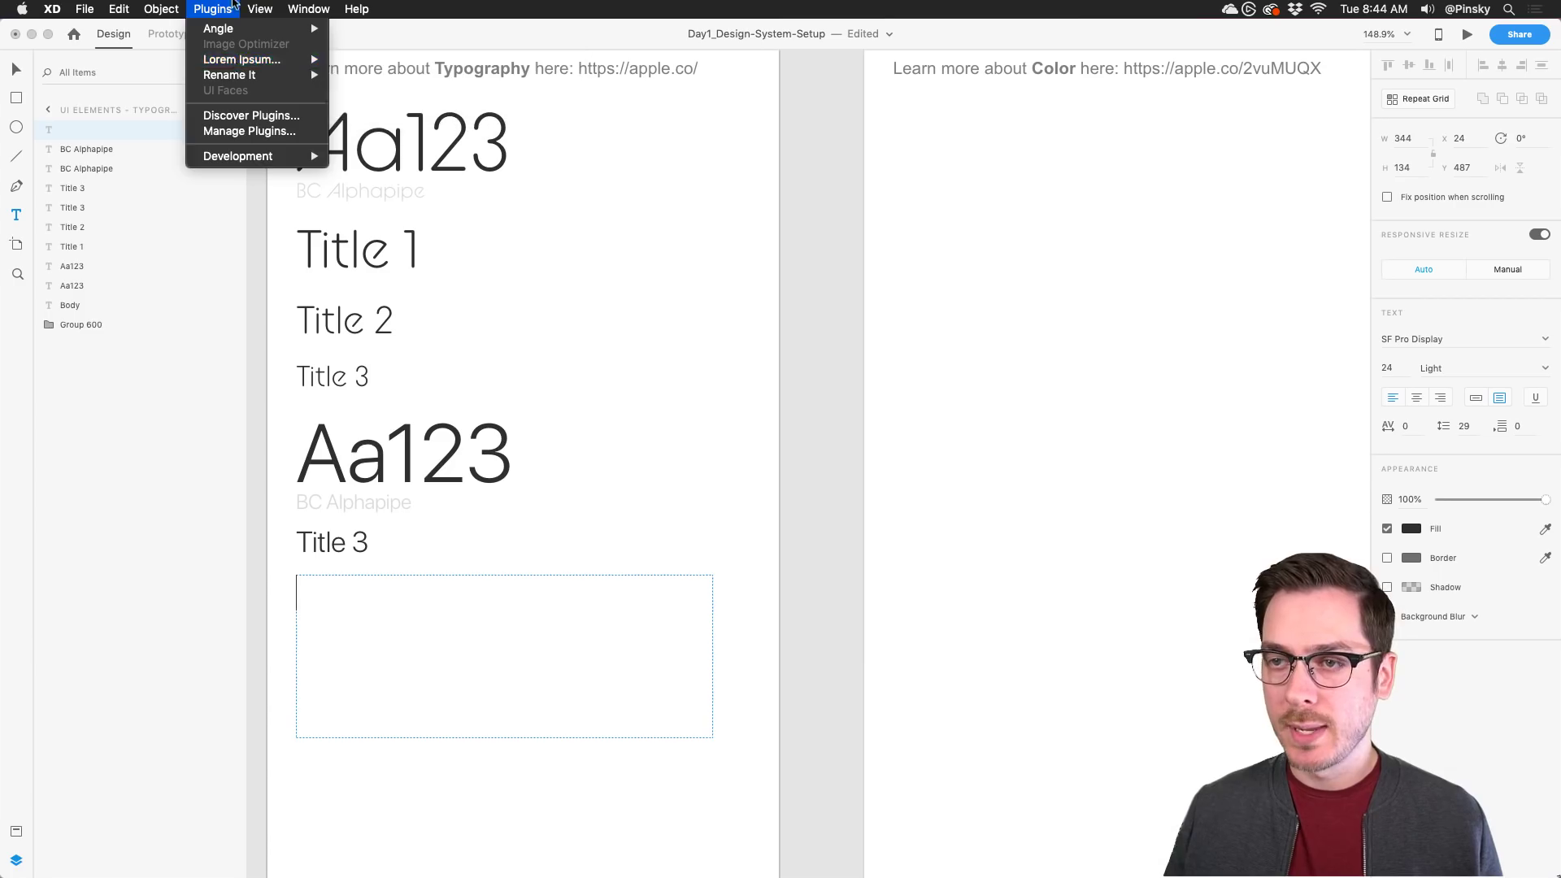
click(233, 8)
text(fdsfsdf)
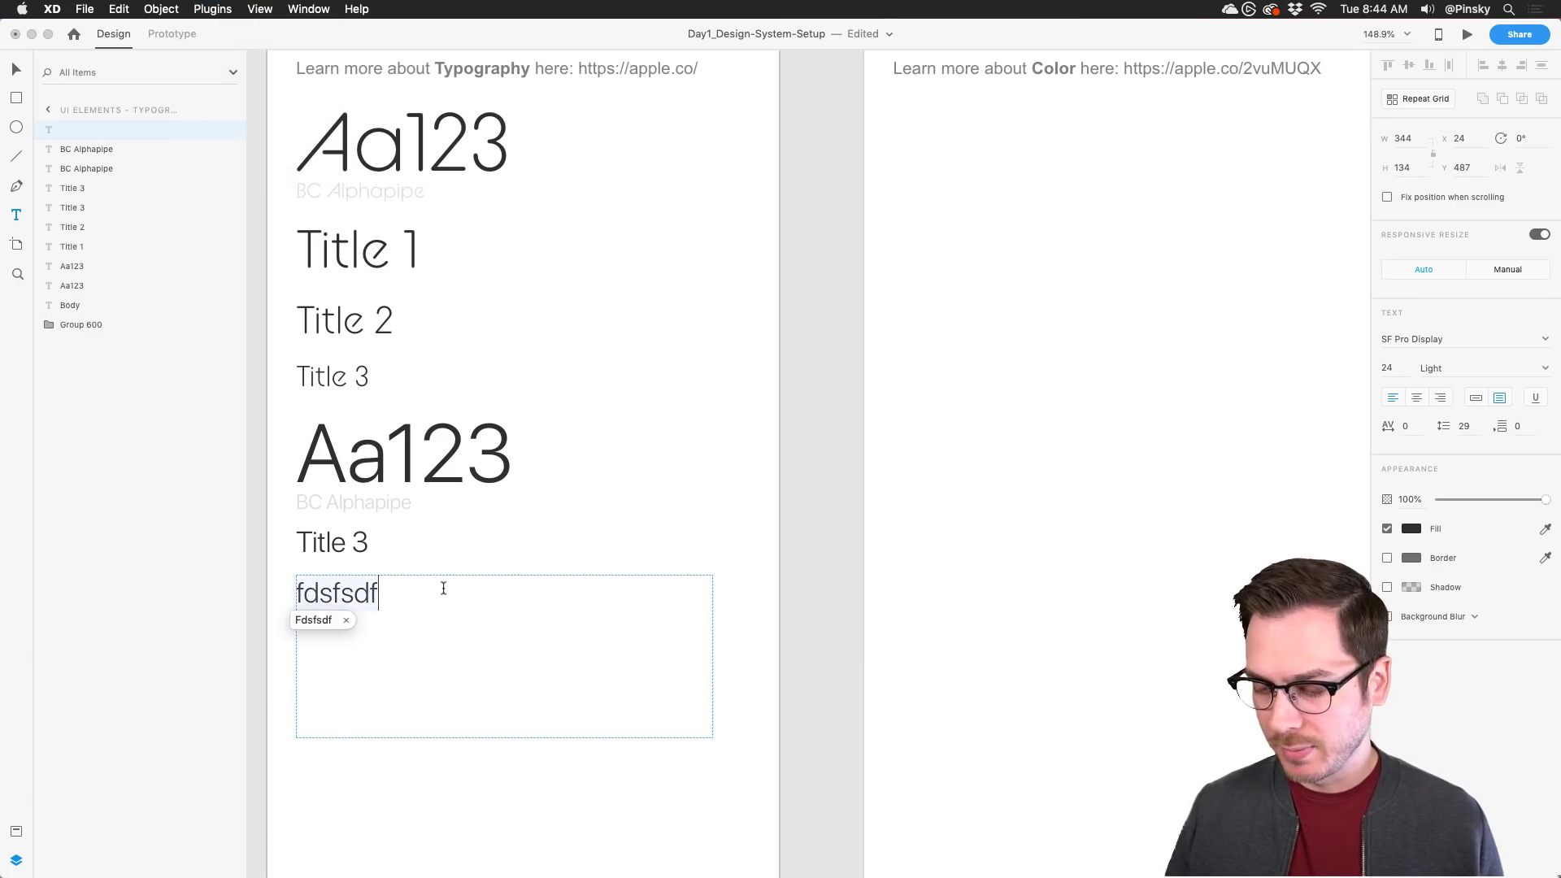
key(Escape)
Step: Fill the new text box with standard Latin Lorem Ipsum placeholder text, ending with a period and including line breaks
click(207, 8)
mouse_move(260, 59)
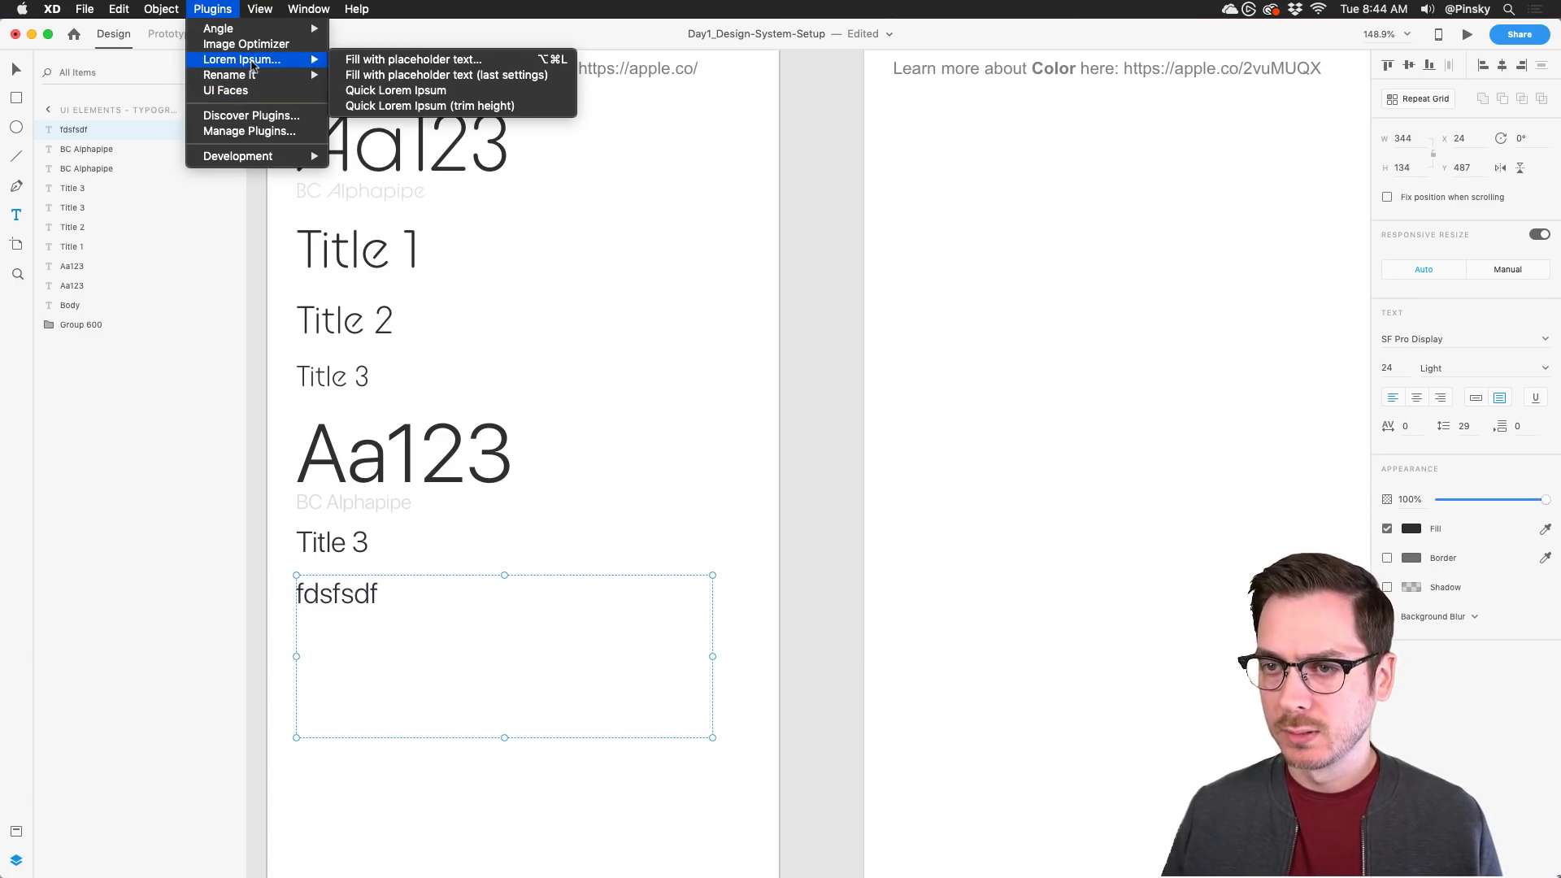
click(439, 59)
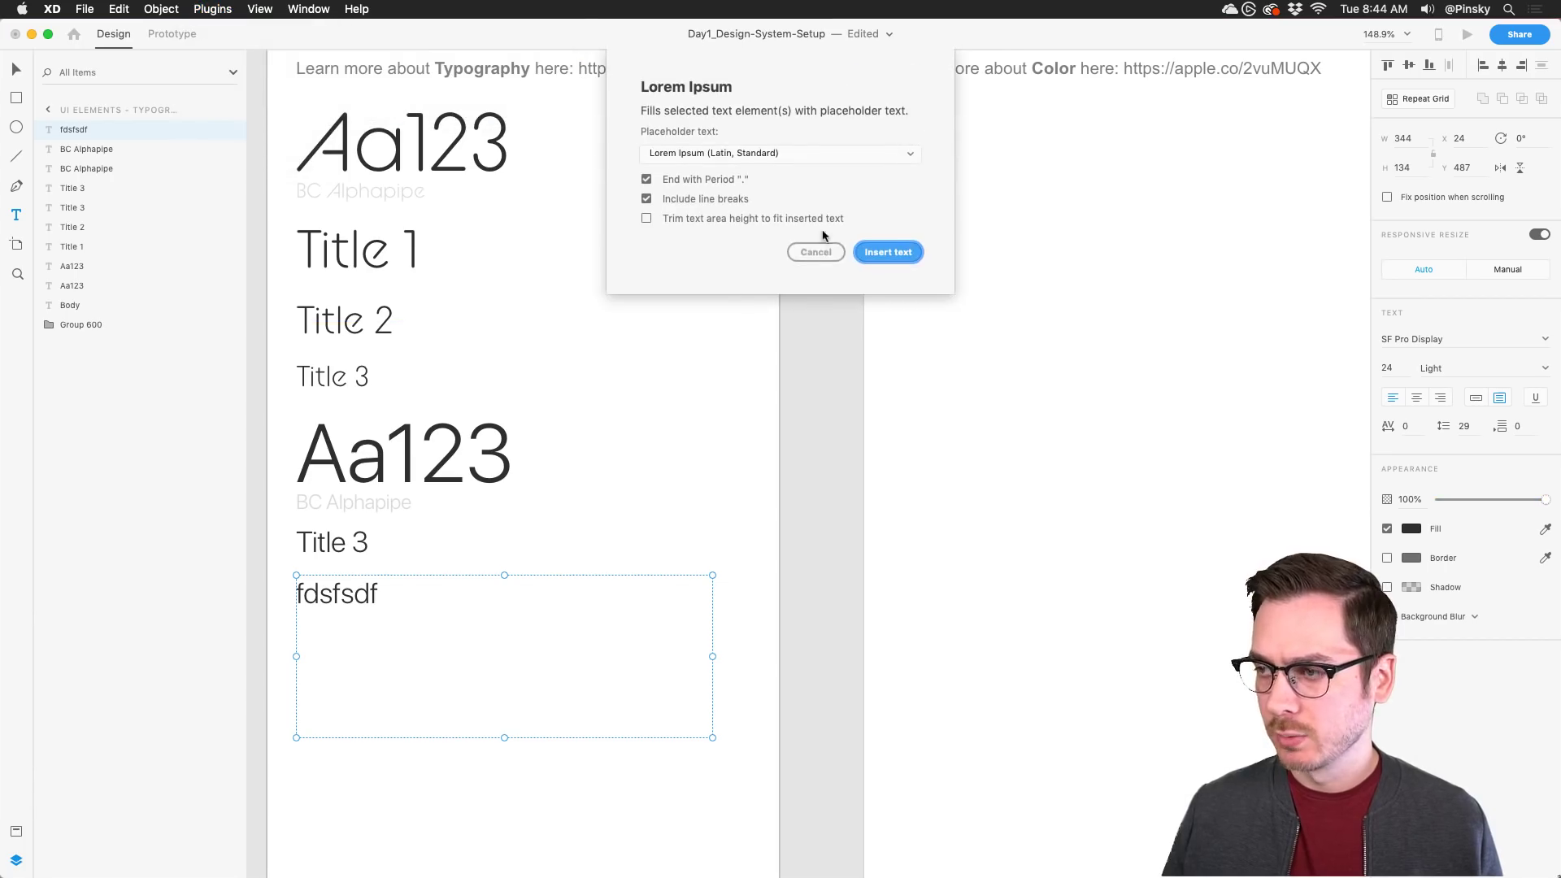
click(874, 254)
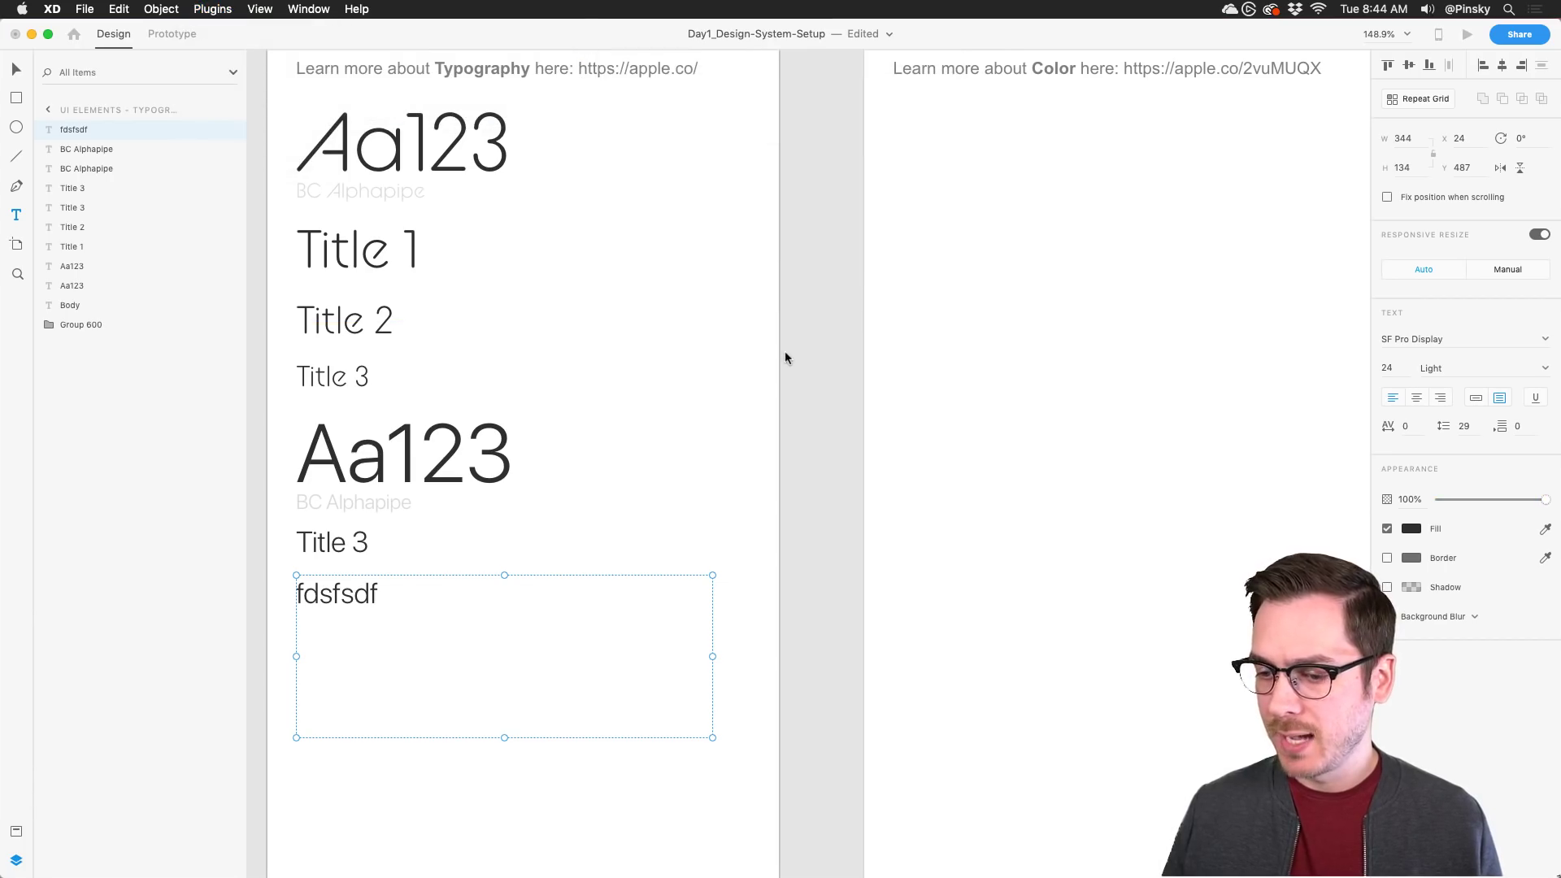
Step: Set the placeholder paragraph's font size to 18 and shorten its text box to about 72 high
click(1387, 370)
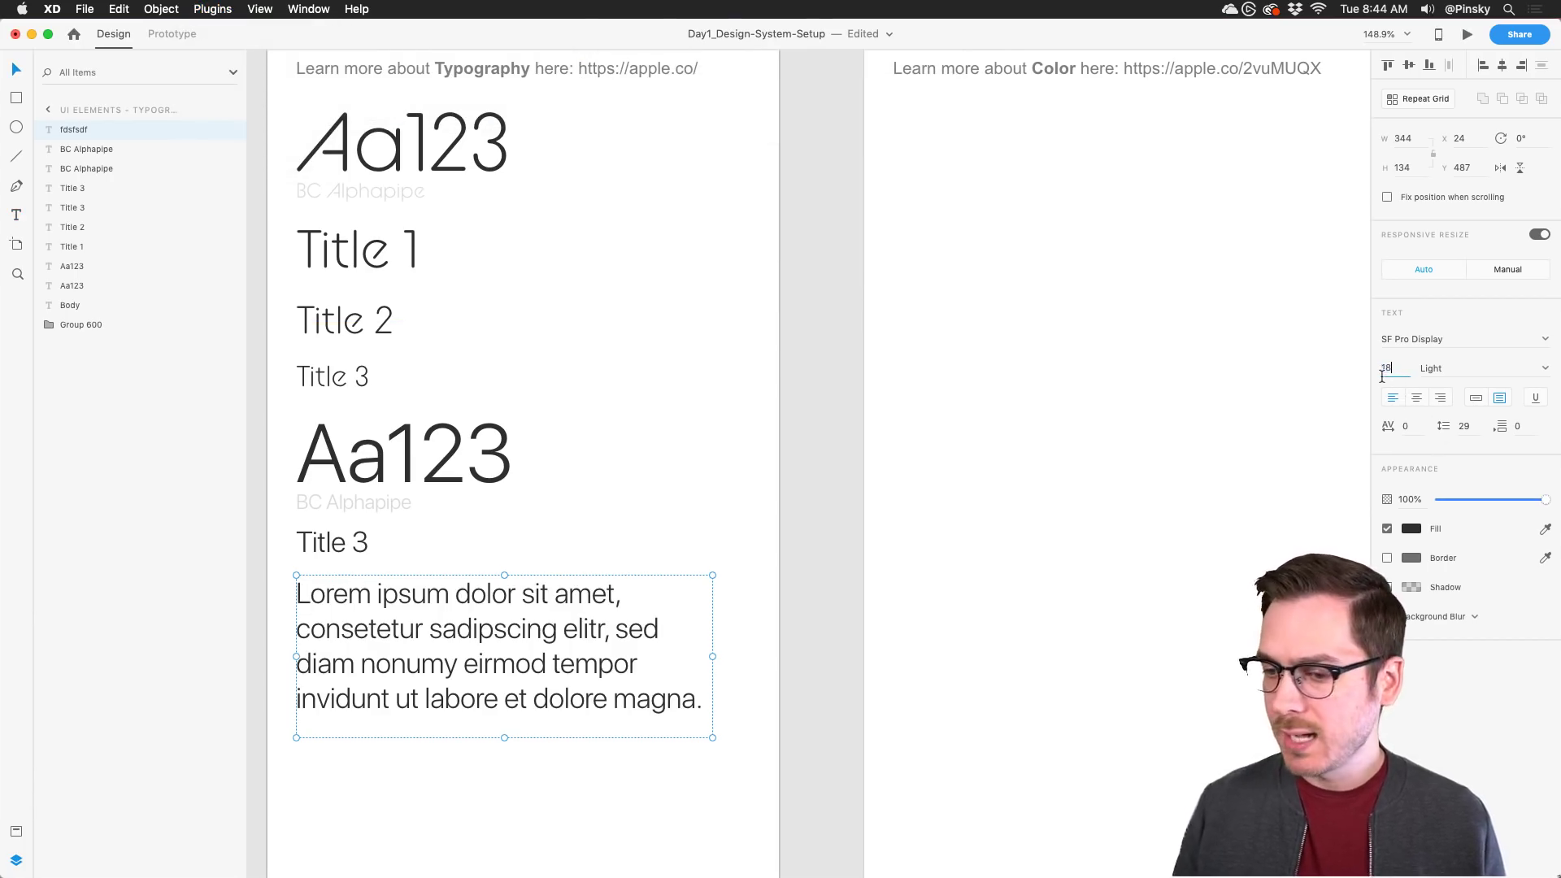
text(18)
key(Return)
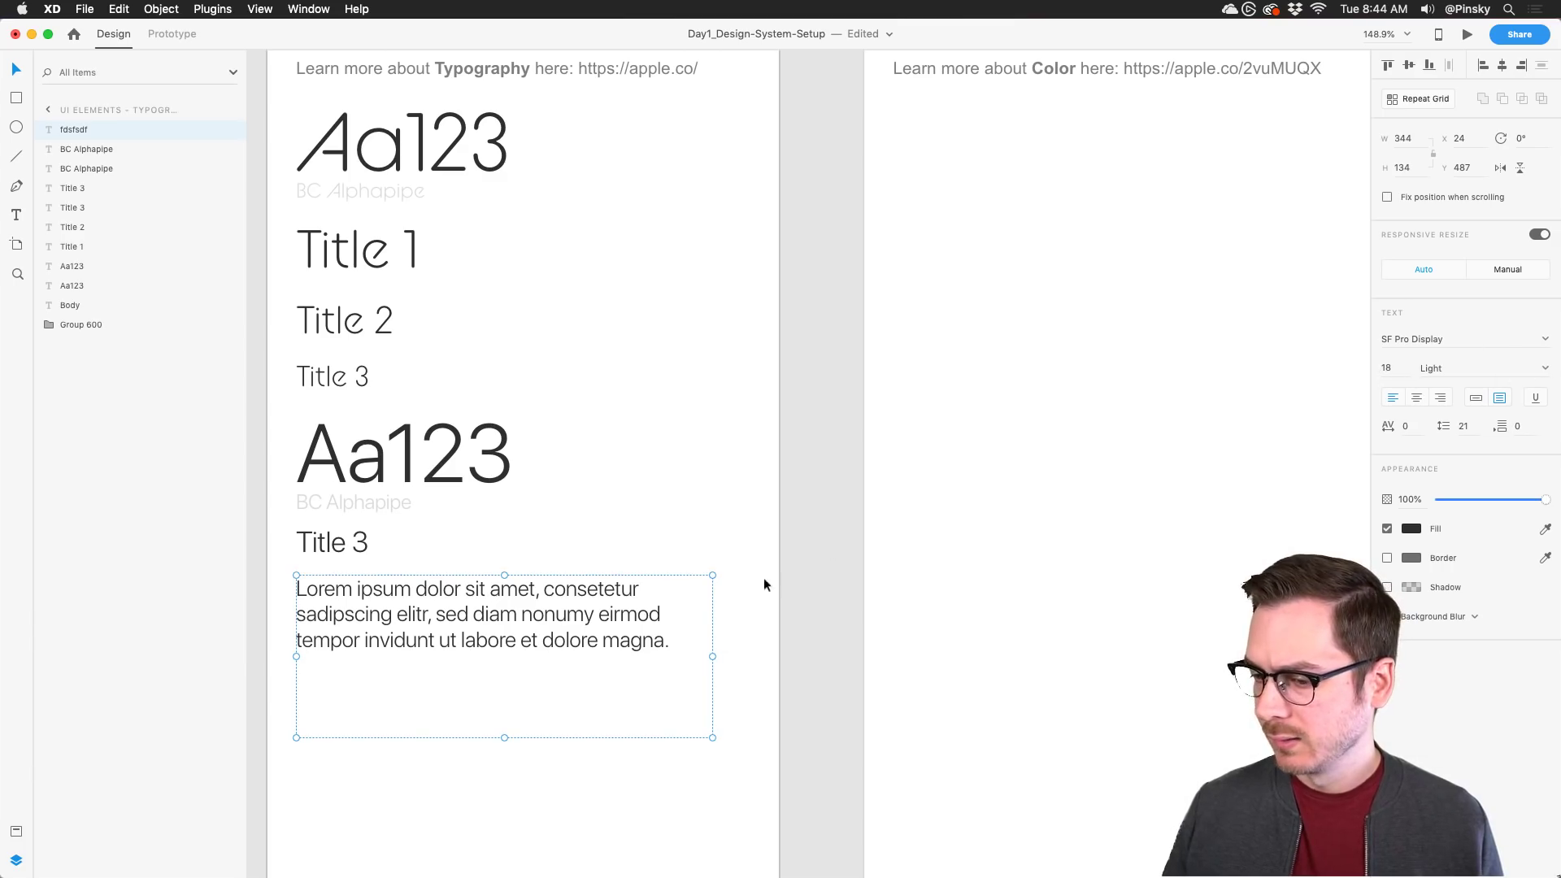
drag(502, 742, 505, 659)
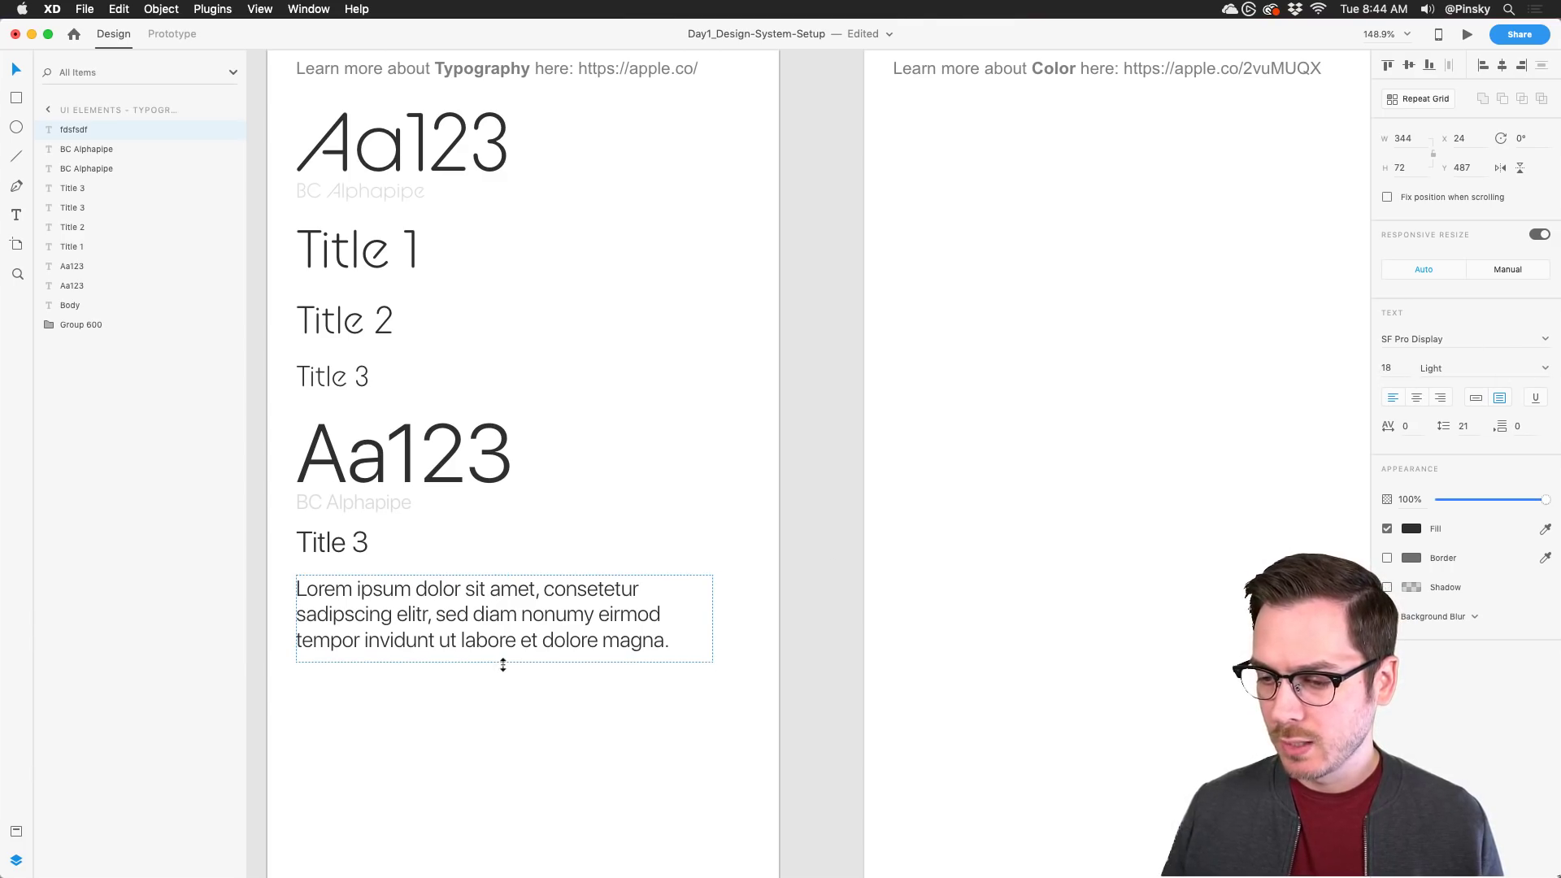
click(608, 460)
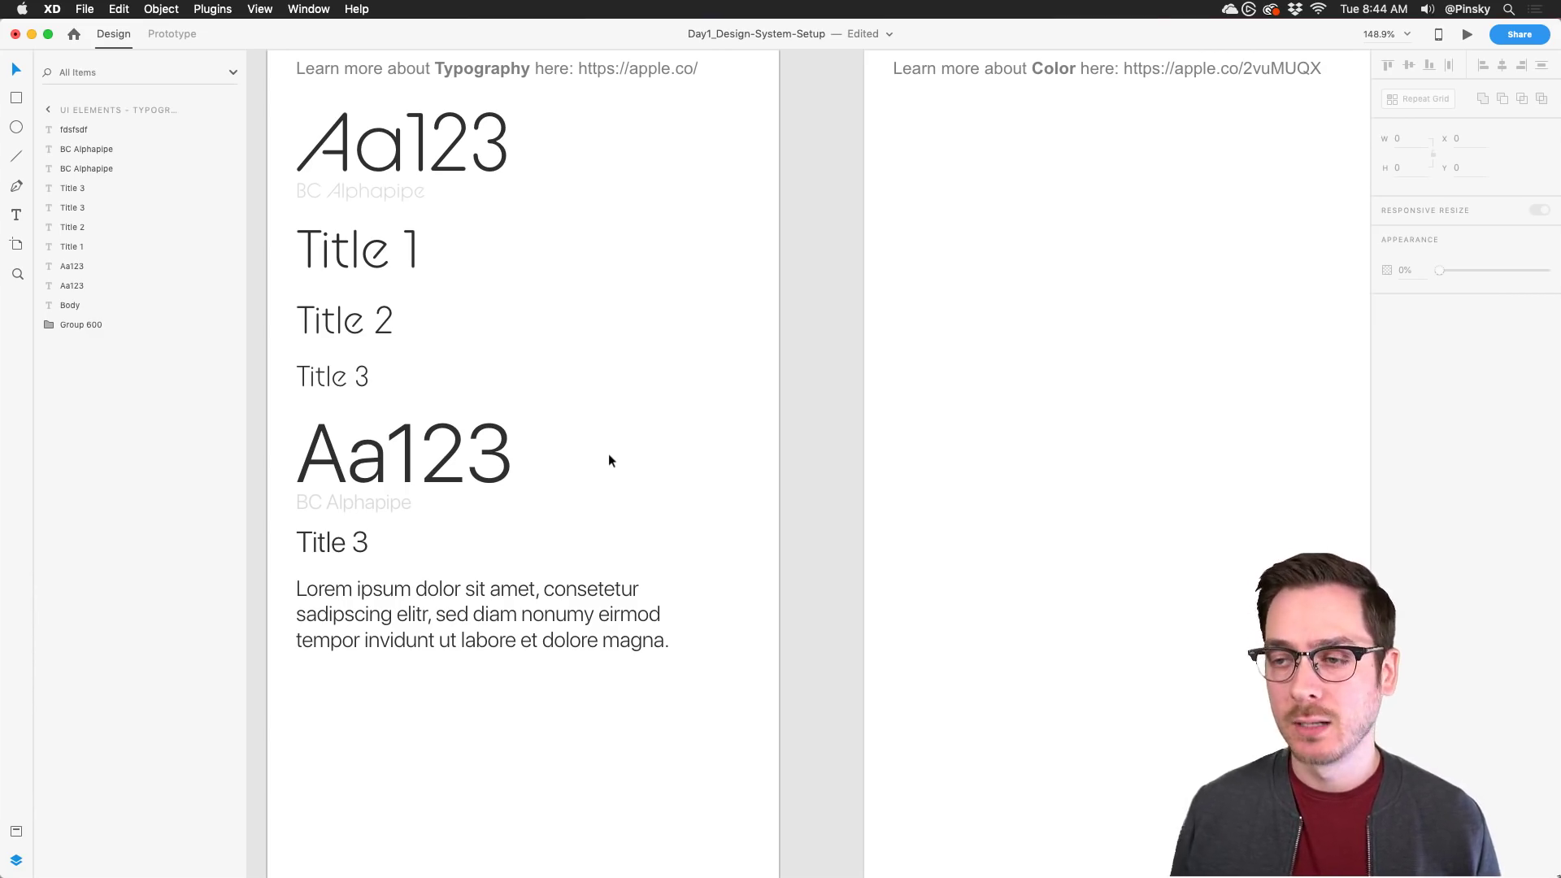
Step: Save the text styles of all Aa123 samples, labels, titles and the paragraph on the Typography artboard as character styles in the document assets
scroll(613, 441, up, 4)
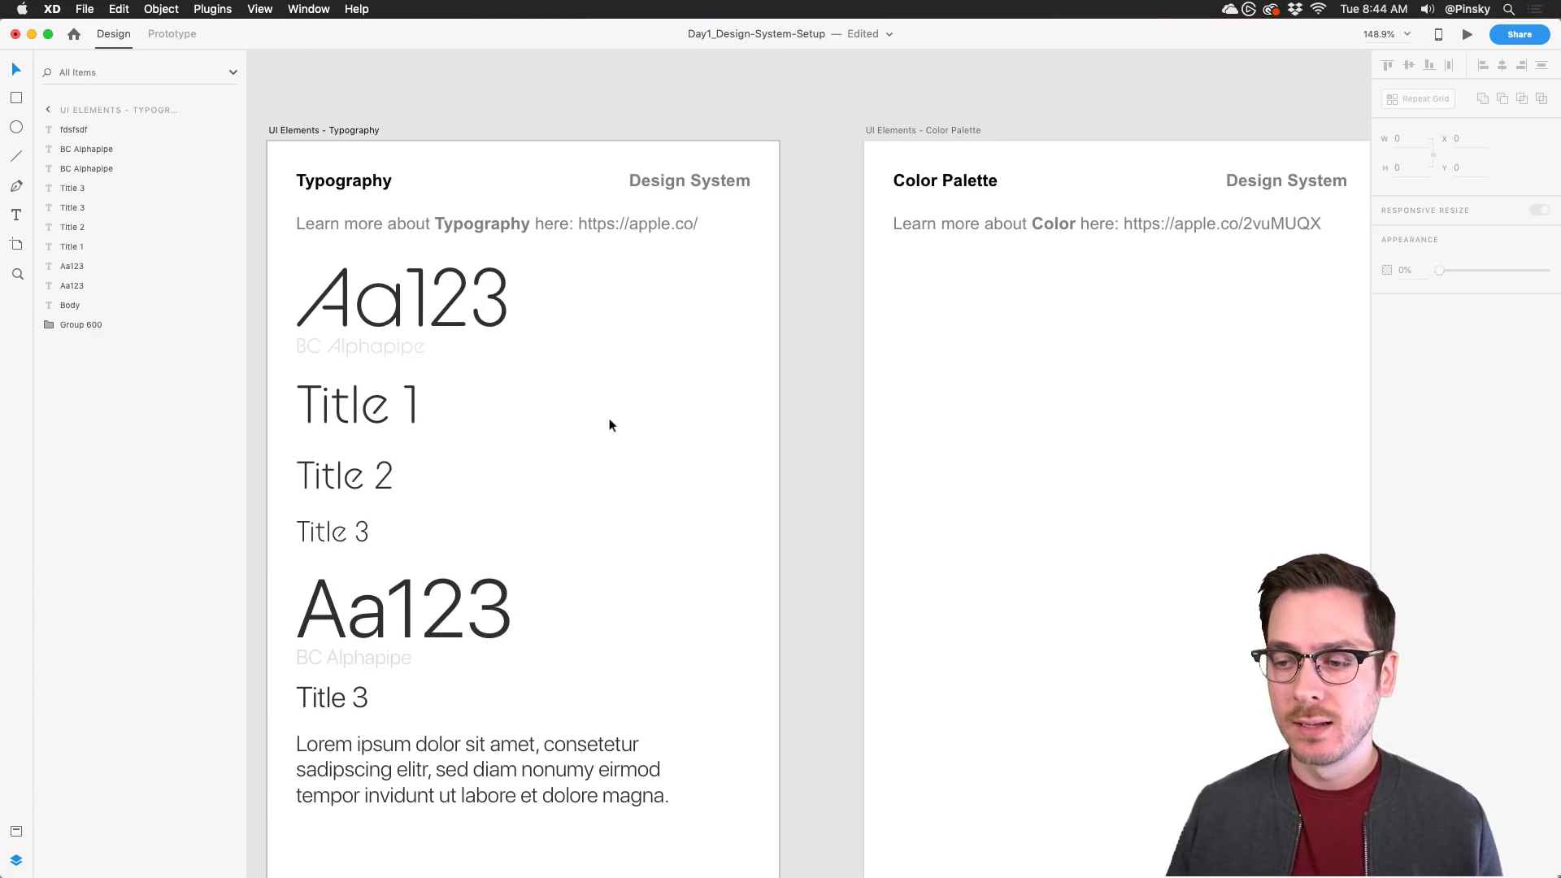
scroll(313, 290, down, 1)
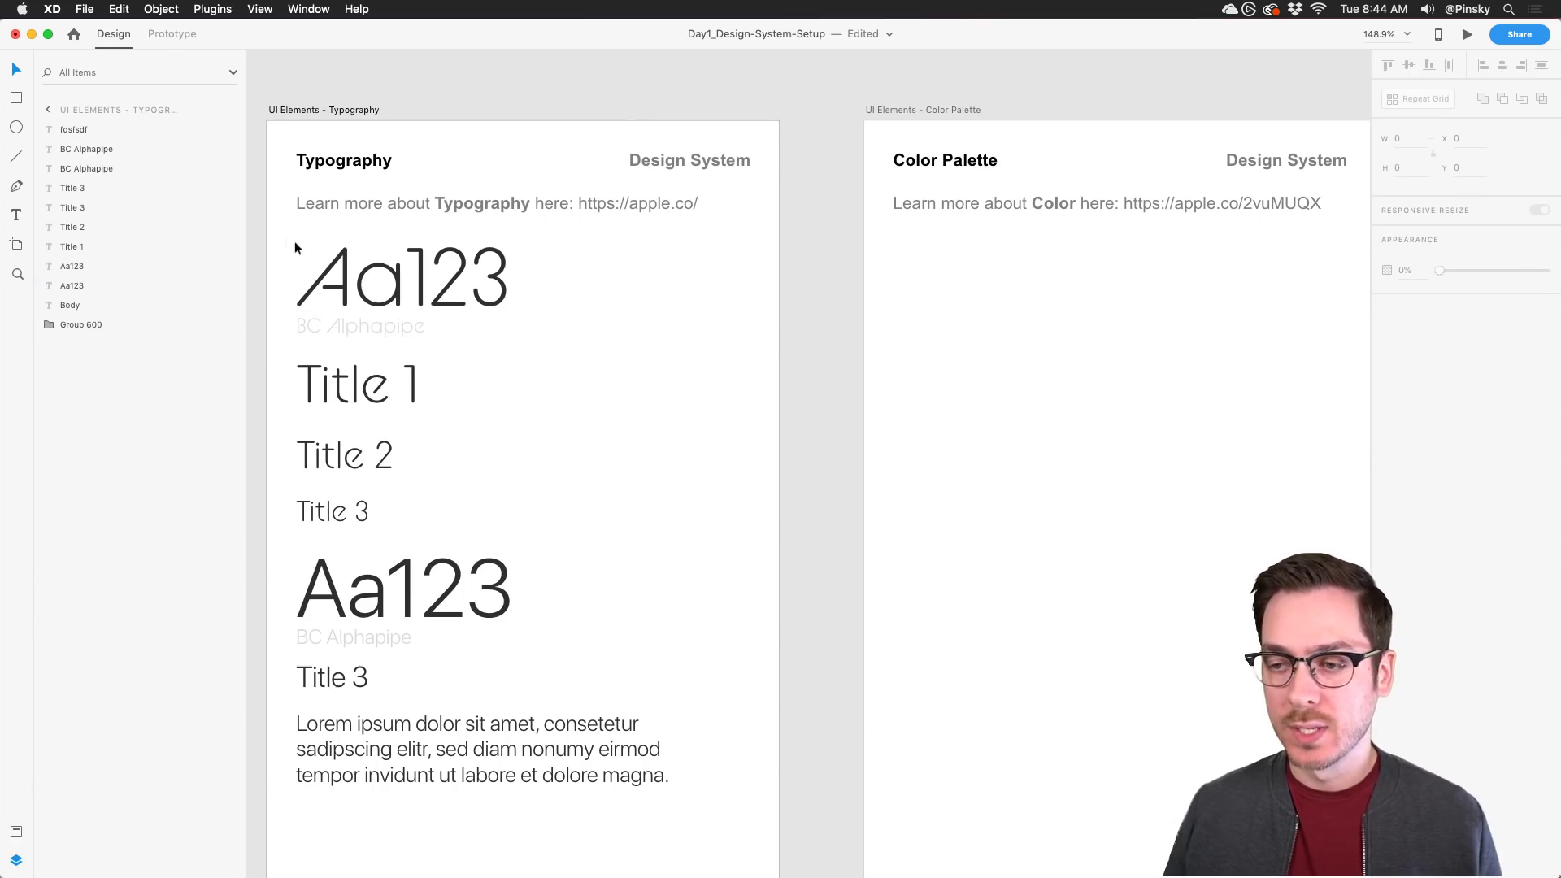
drag(294, 240, 657, 772)
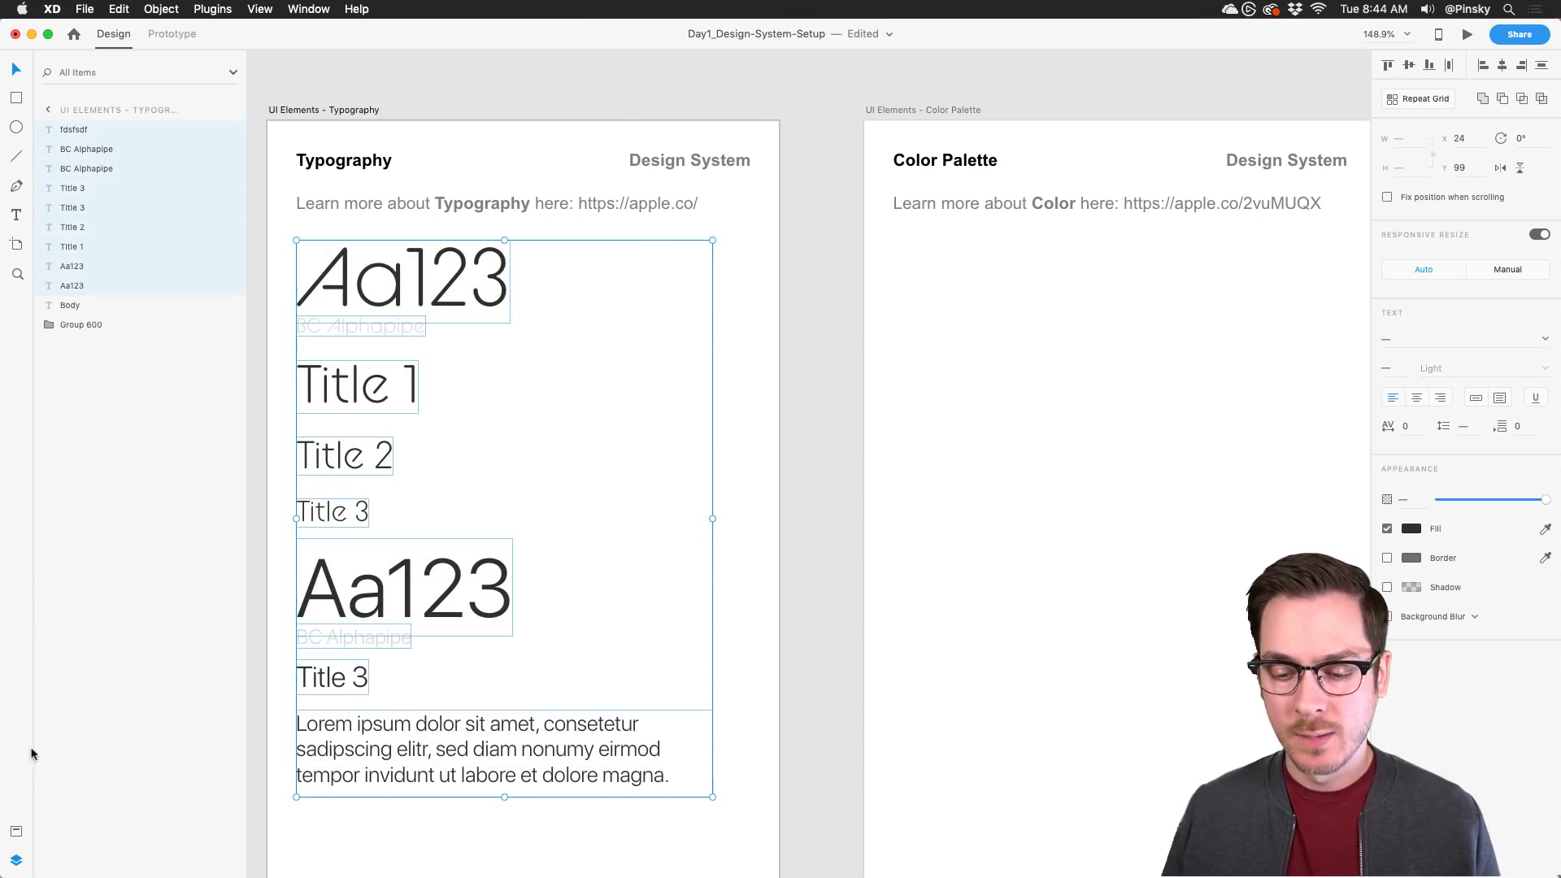
click(16, 831)
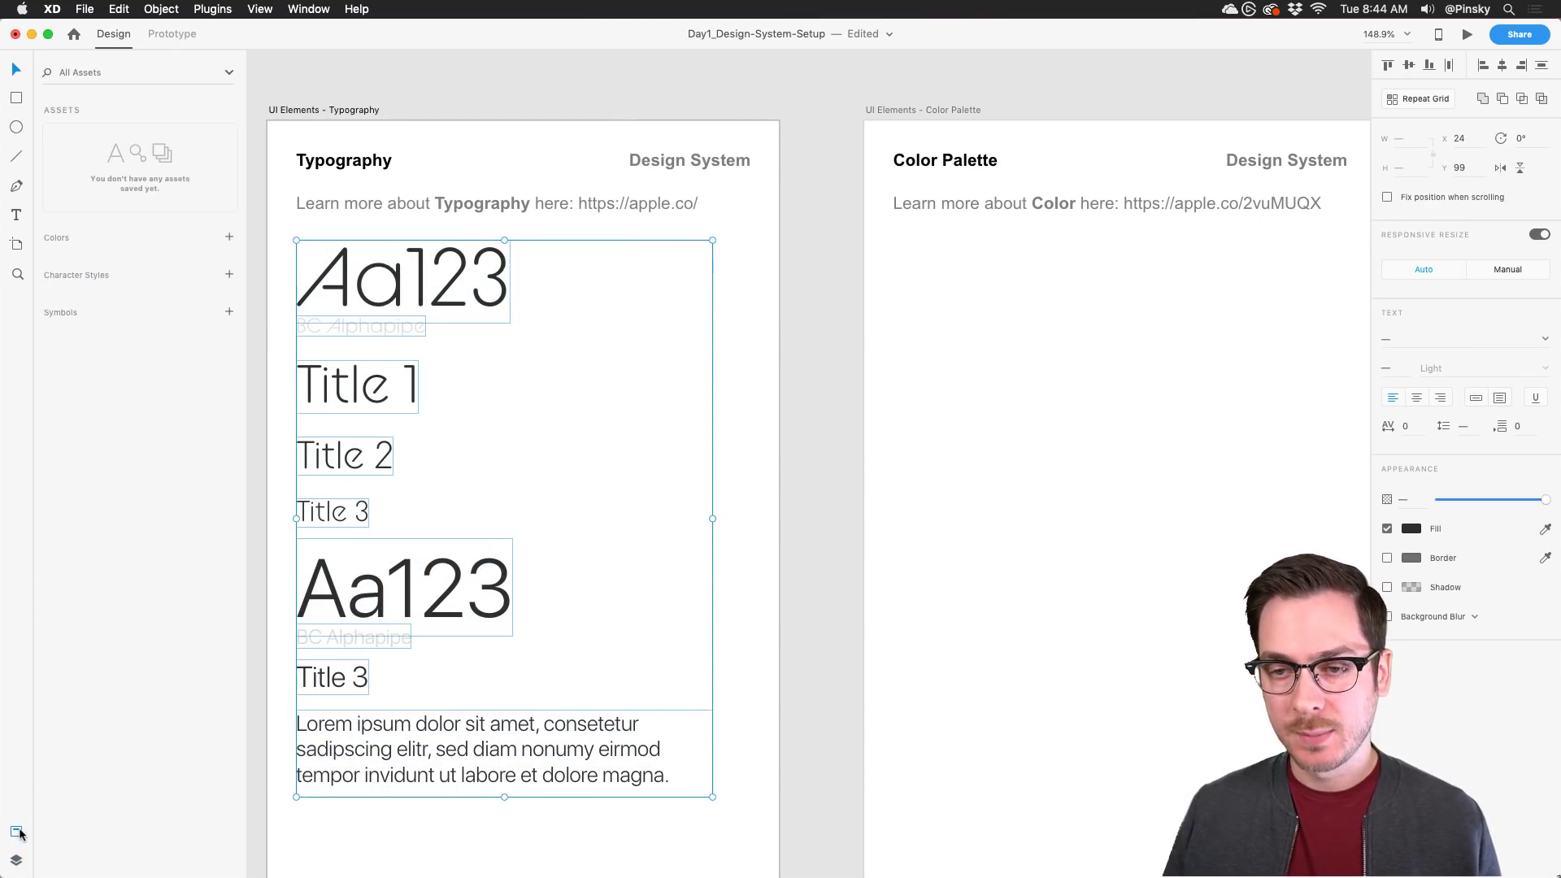
click(230, 278)
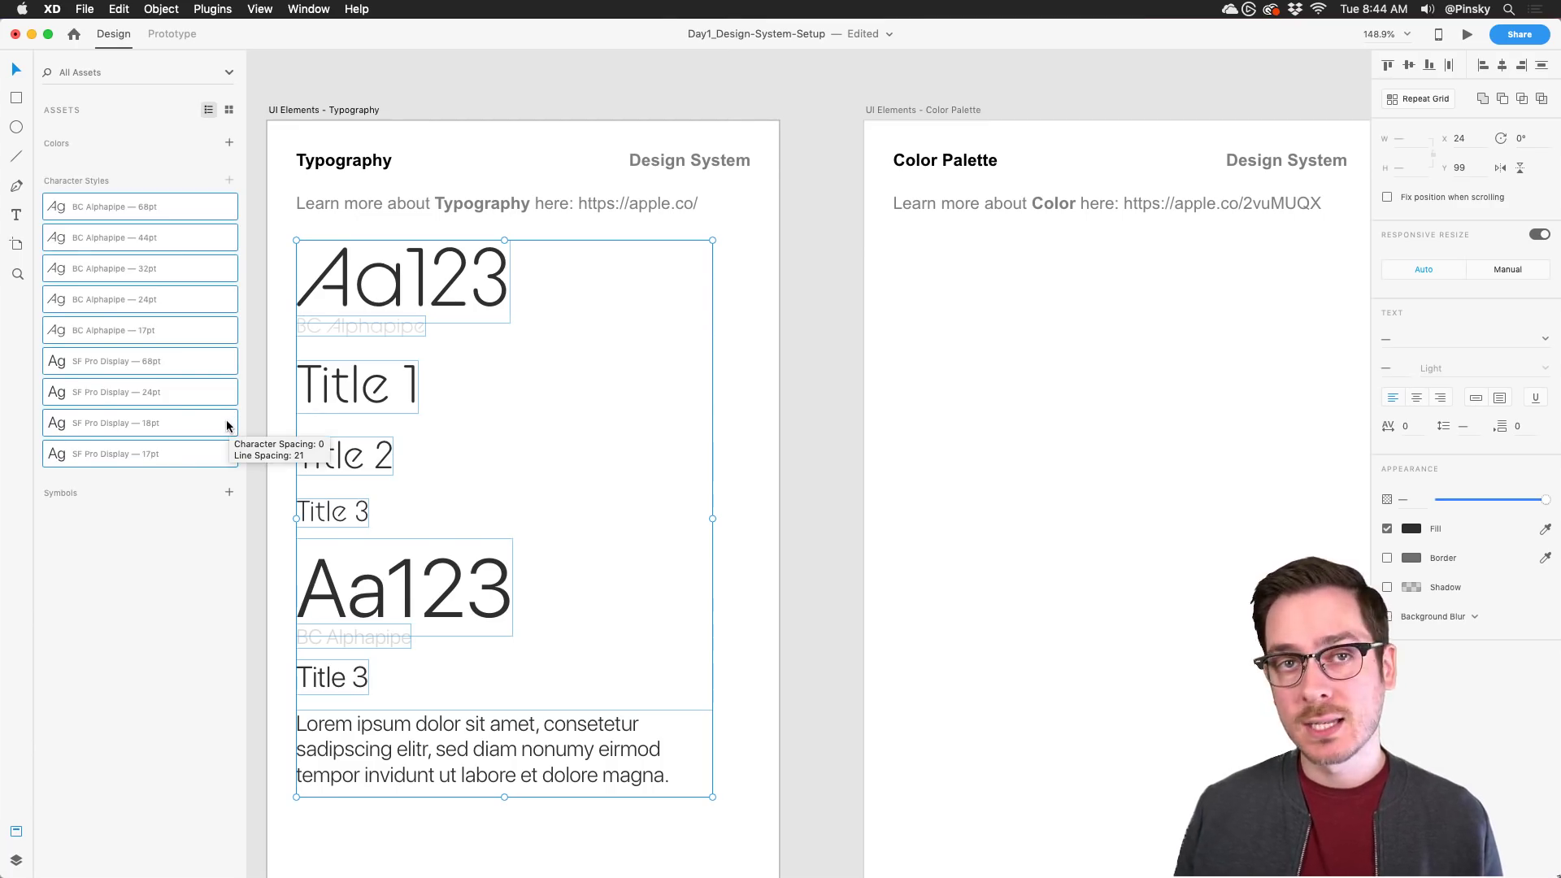
click(338, 416)
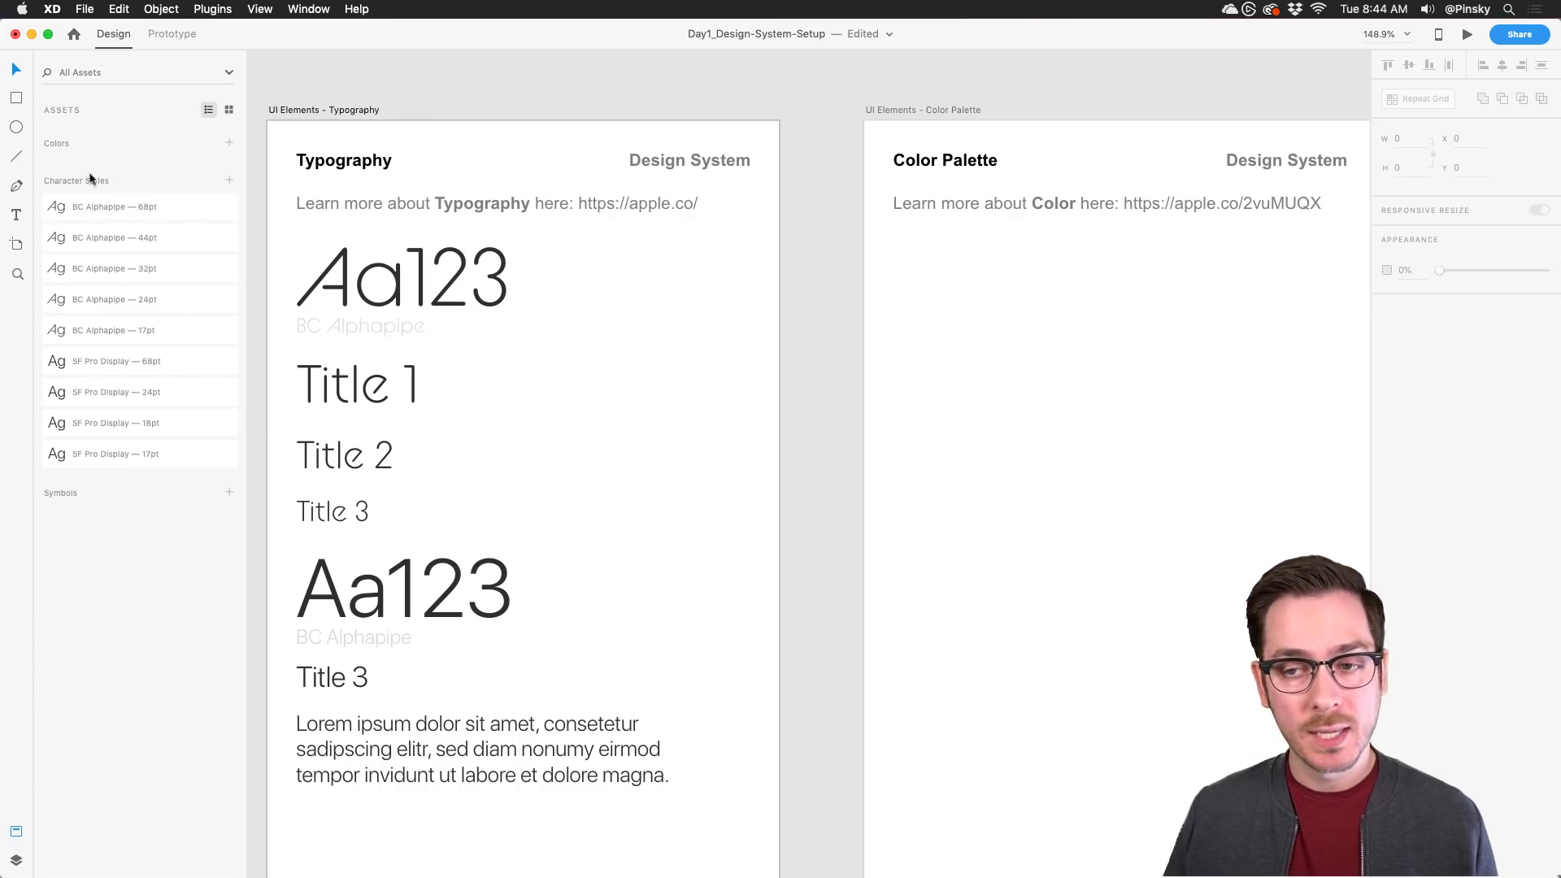
Step: Rename the 68, 44, 32 and 24 pt BC Alphapipe character styles as Header, Title 1, Title 2 and Title 3
double_click(101, 207)
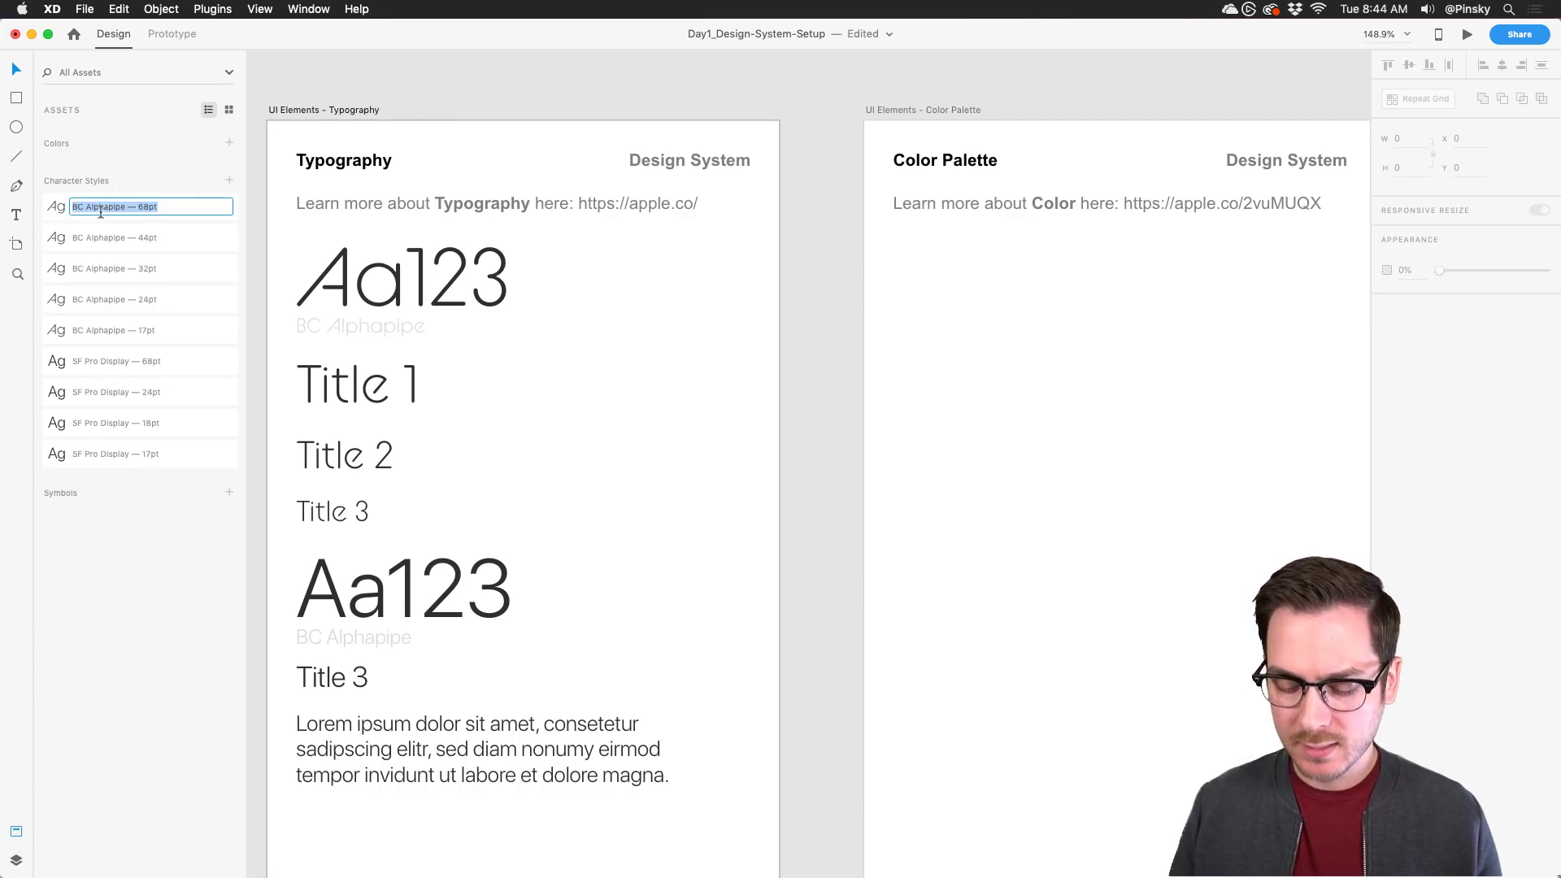
text(Header)
key(Tab)
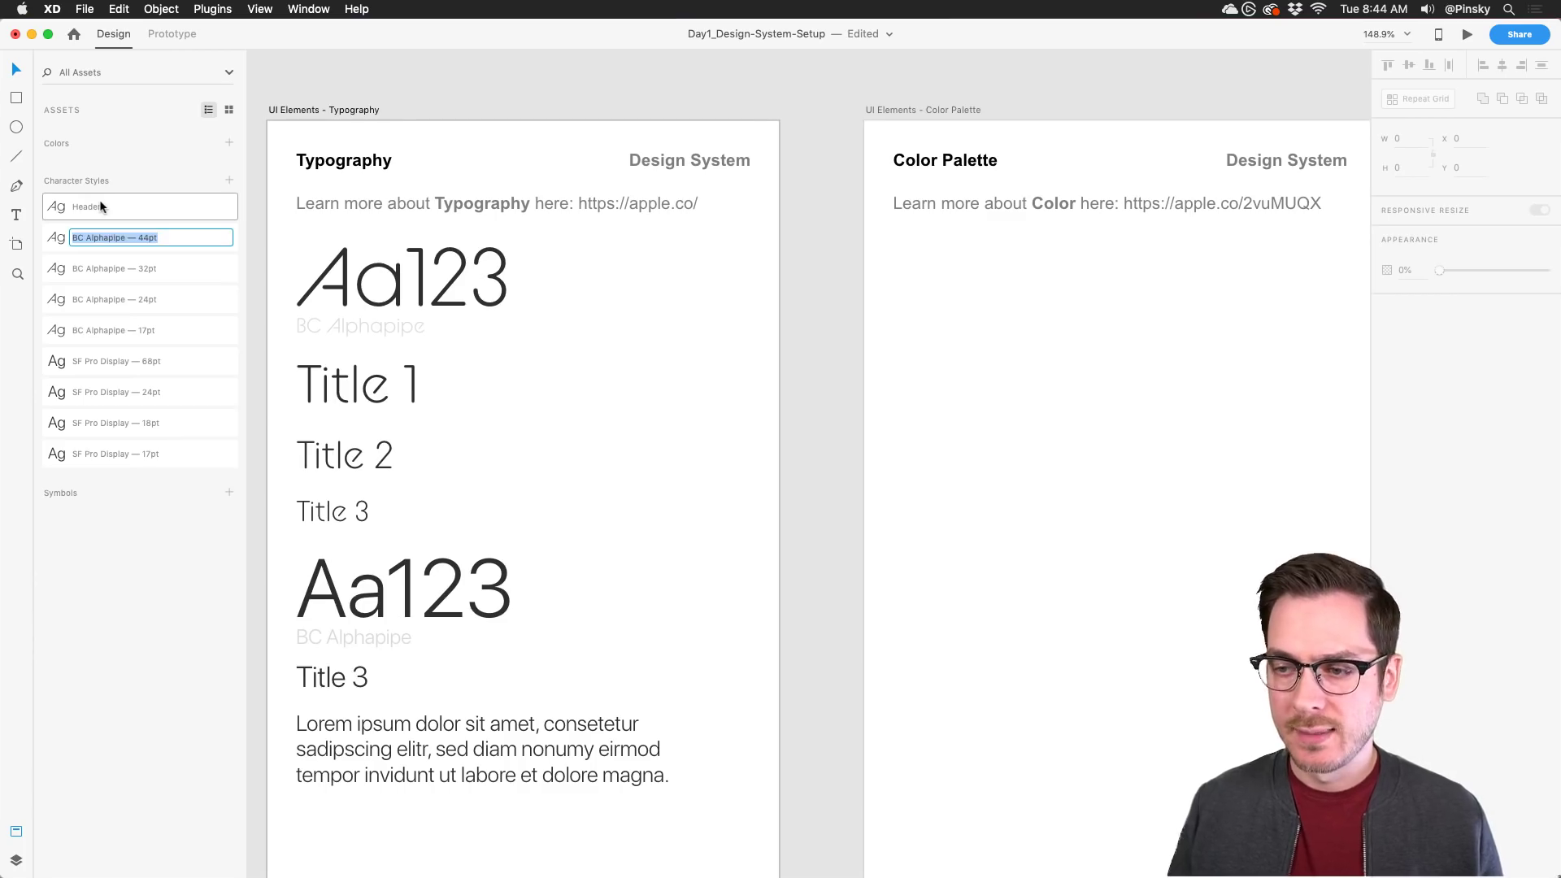
text(Title 1)
key(Tab)
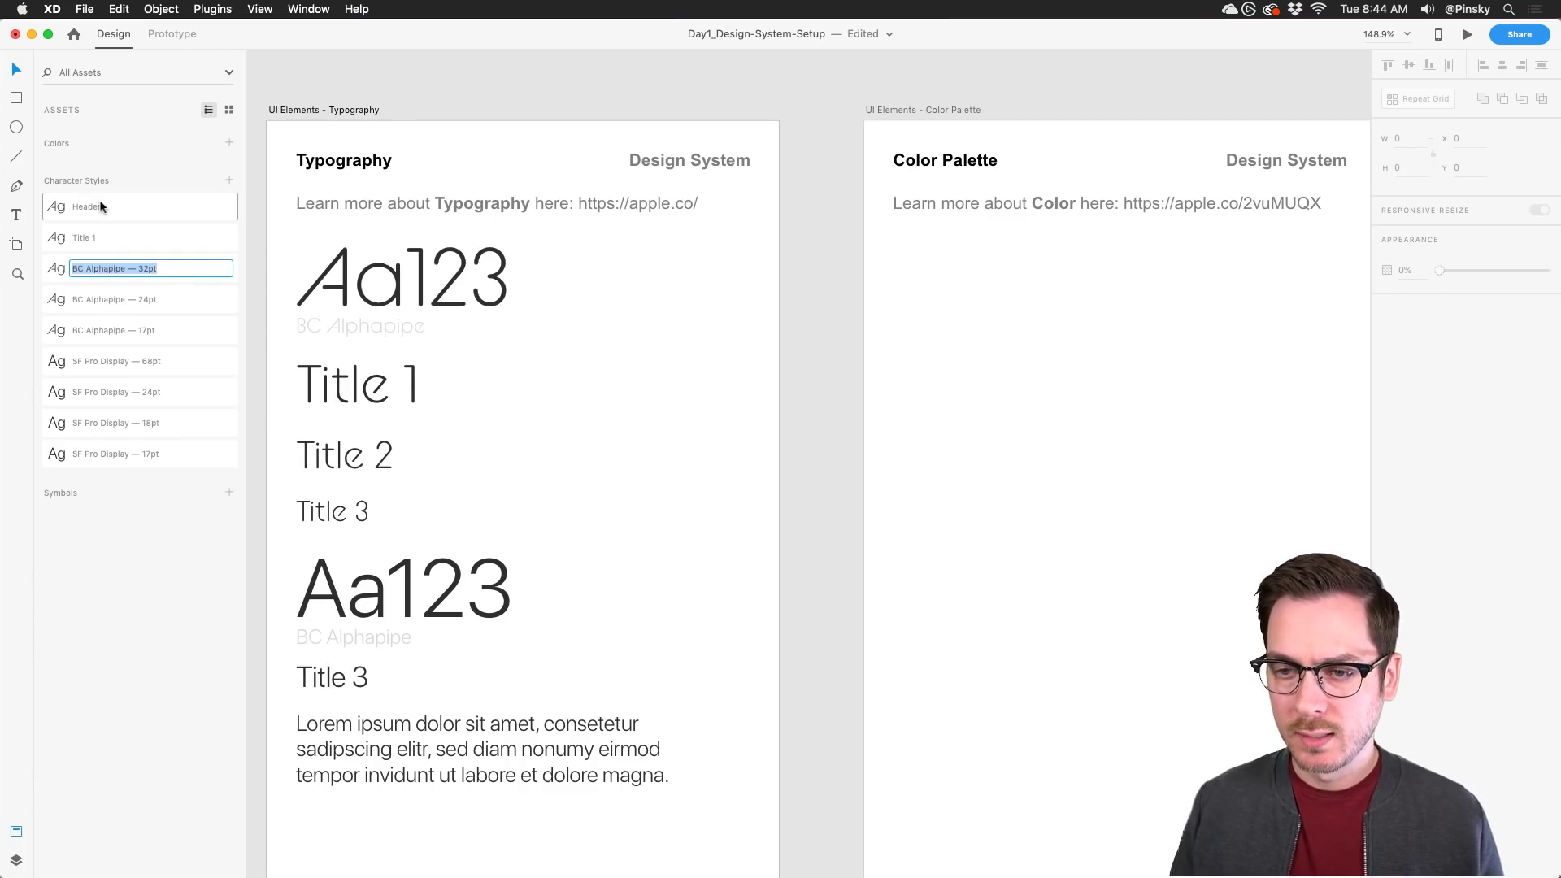
text(Title 2)
key(Tab)
text(T)
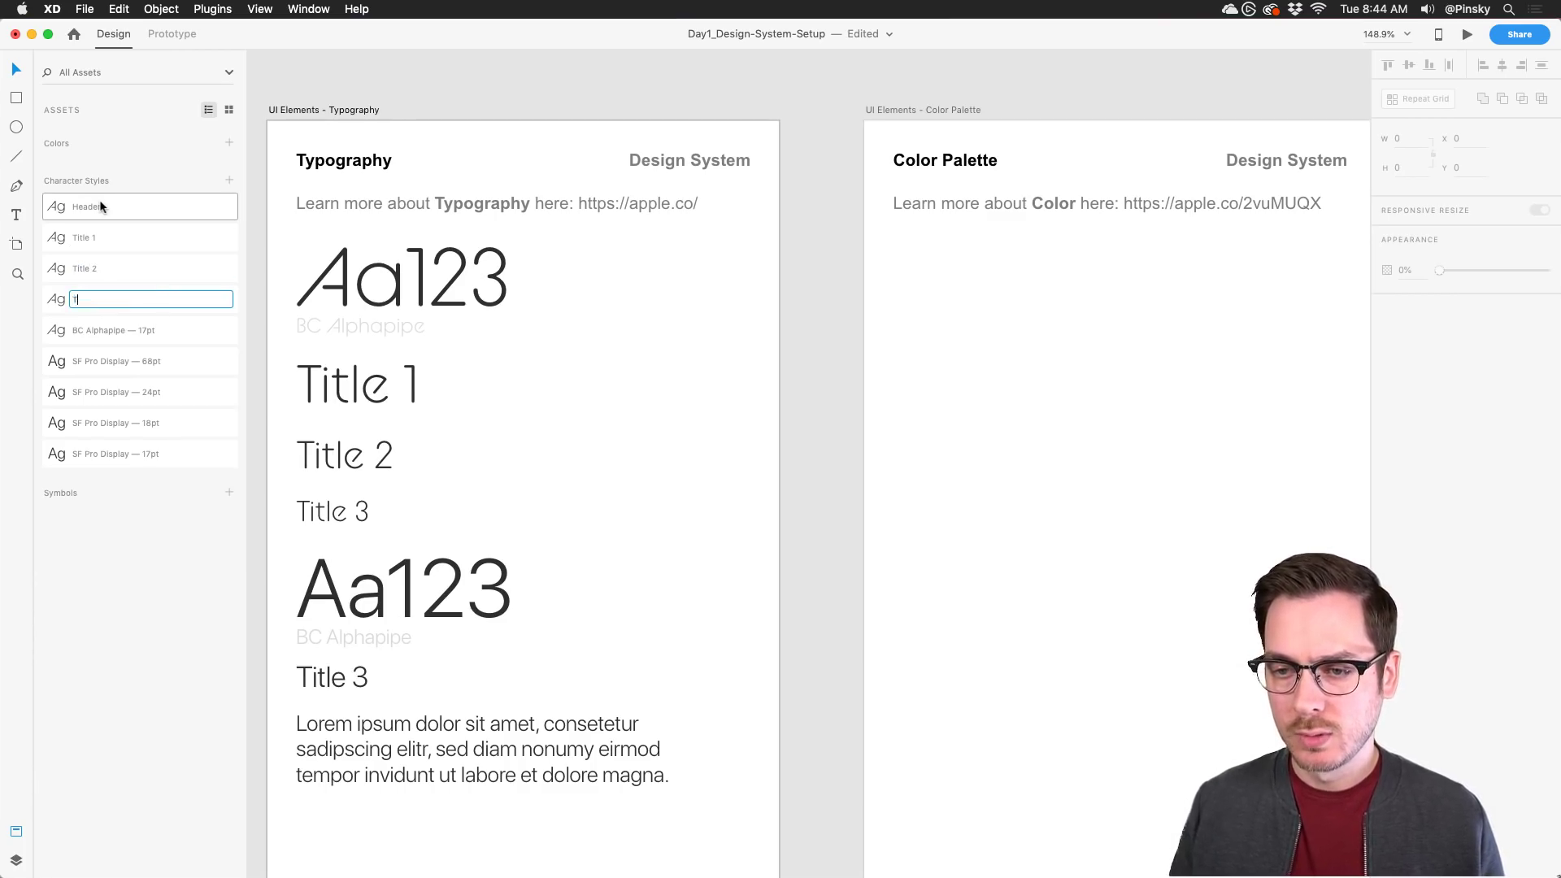
key(Tab)
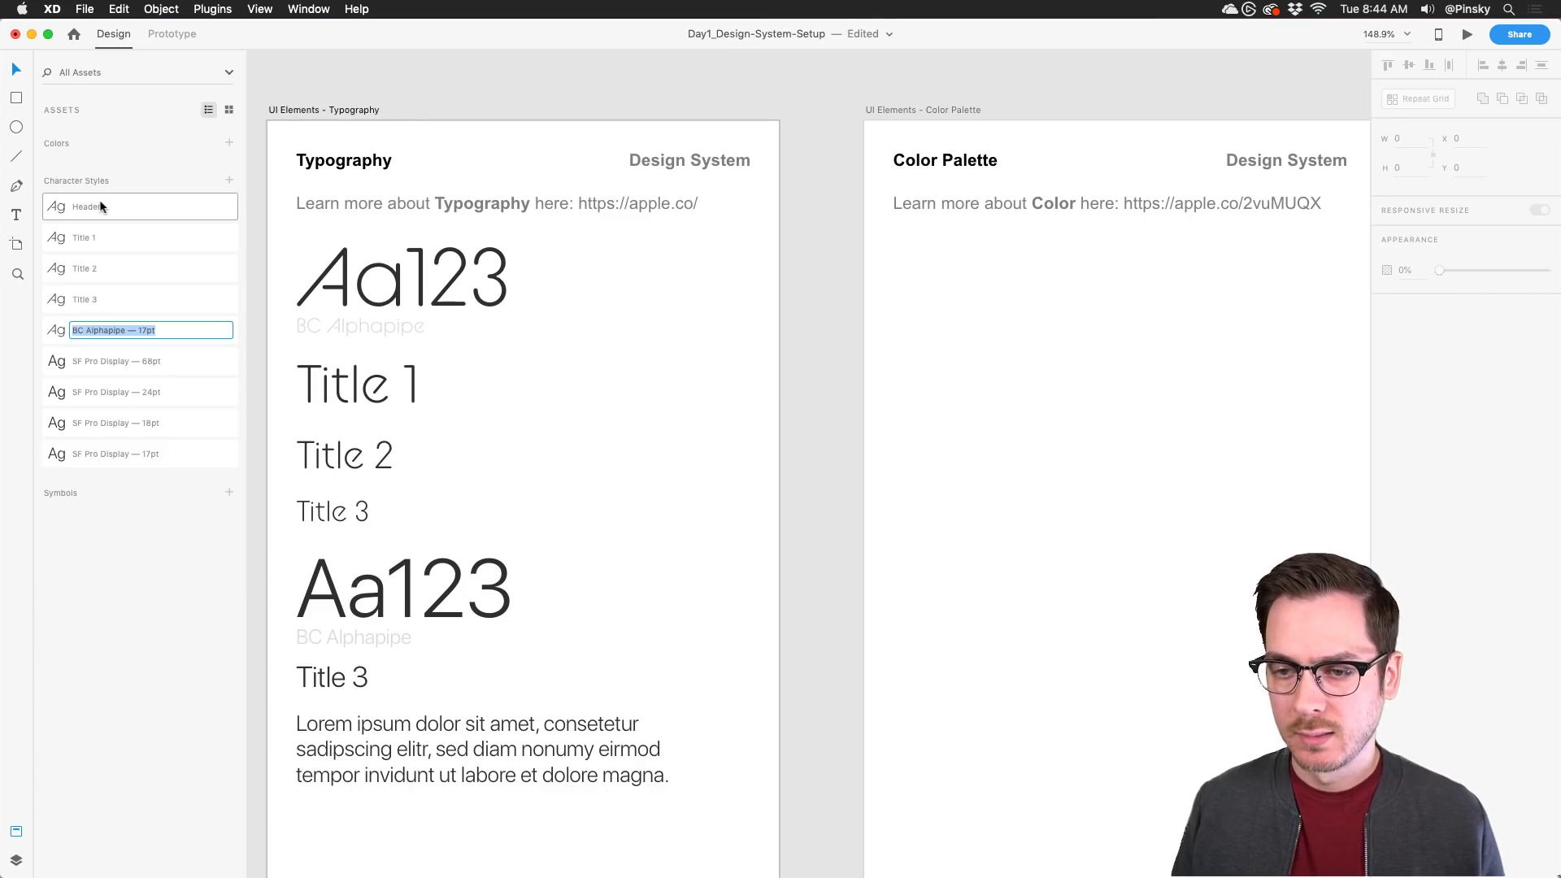
Step: Rename the 17 pt BC Alphapipe character style as Font Name
key(BackSpace)
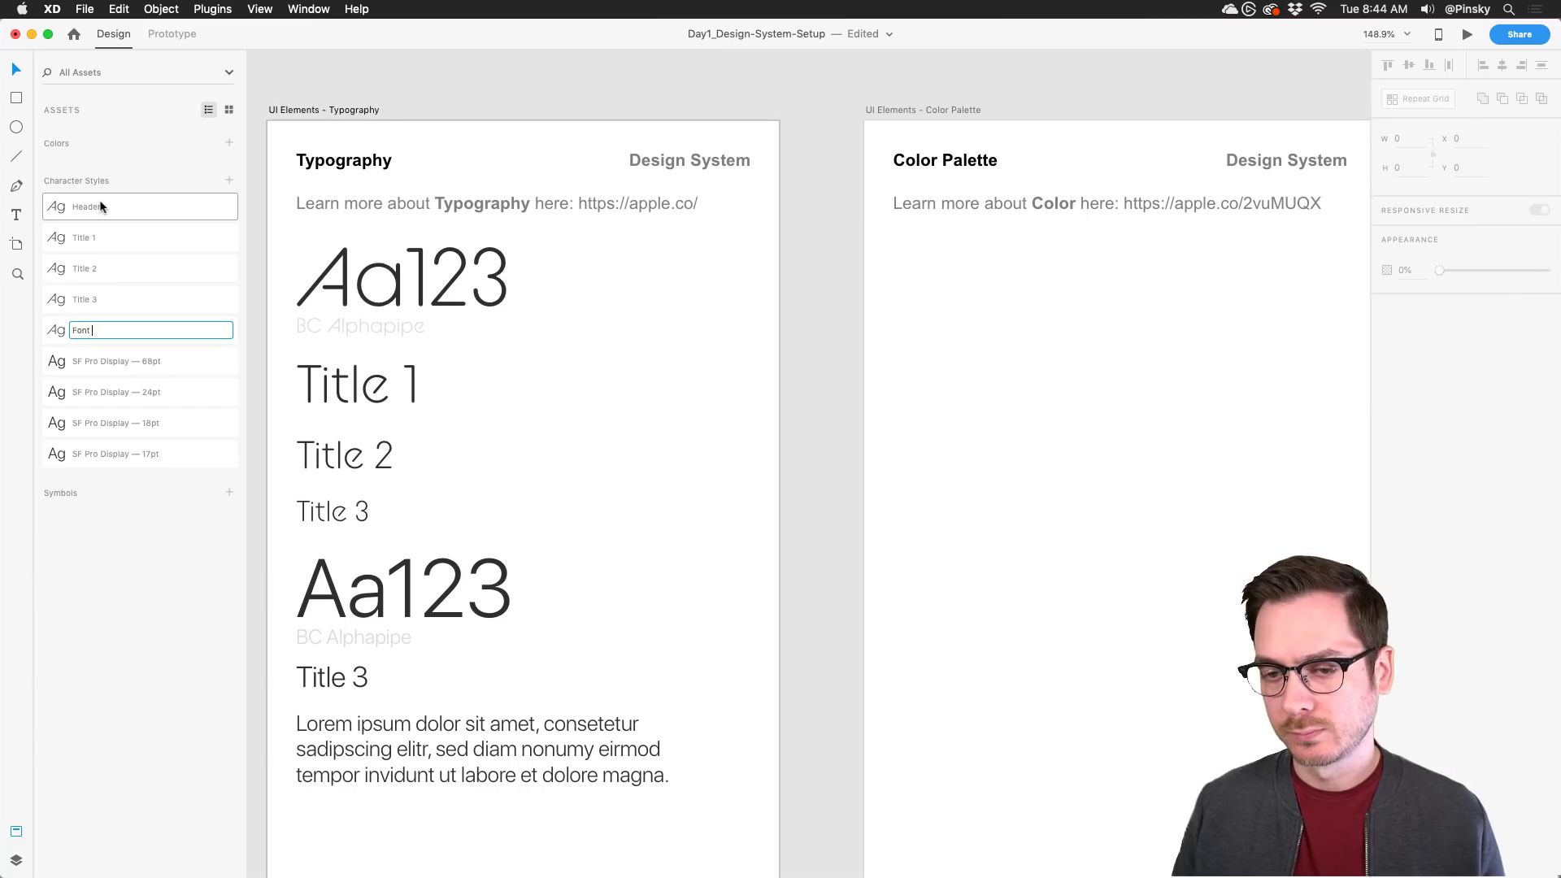
text(Font Name)
key(Return)
Step: Check the Font Name style's settings and save the upper Aa123 sample's dark fill as a color asset
right_click(177, 331)
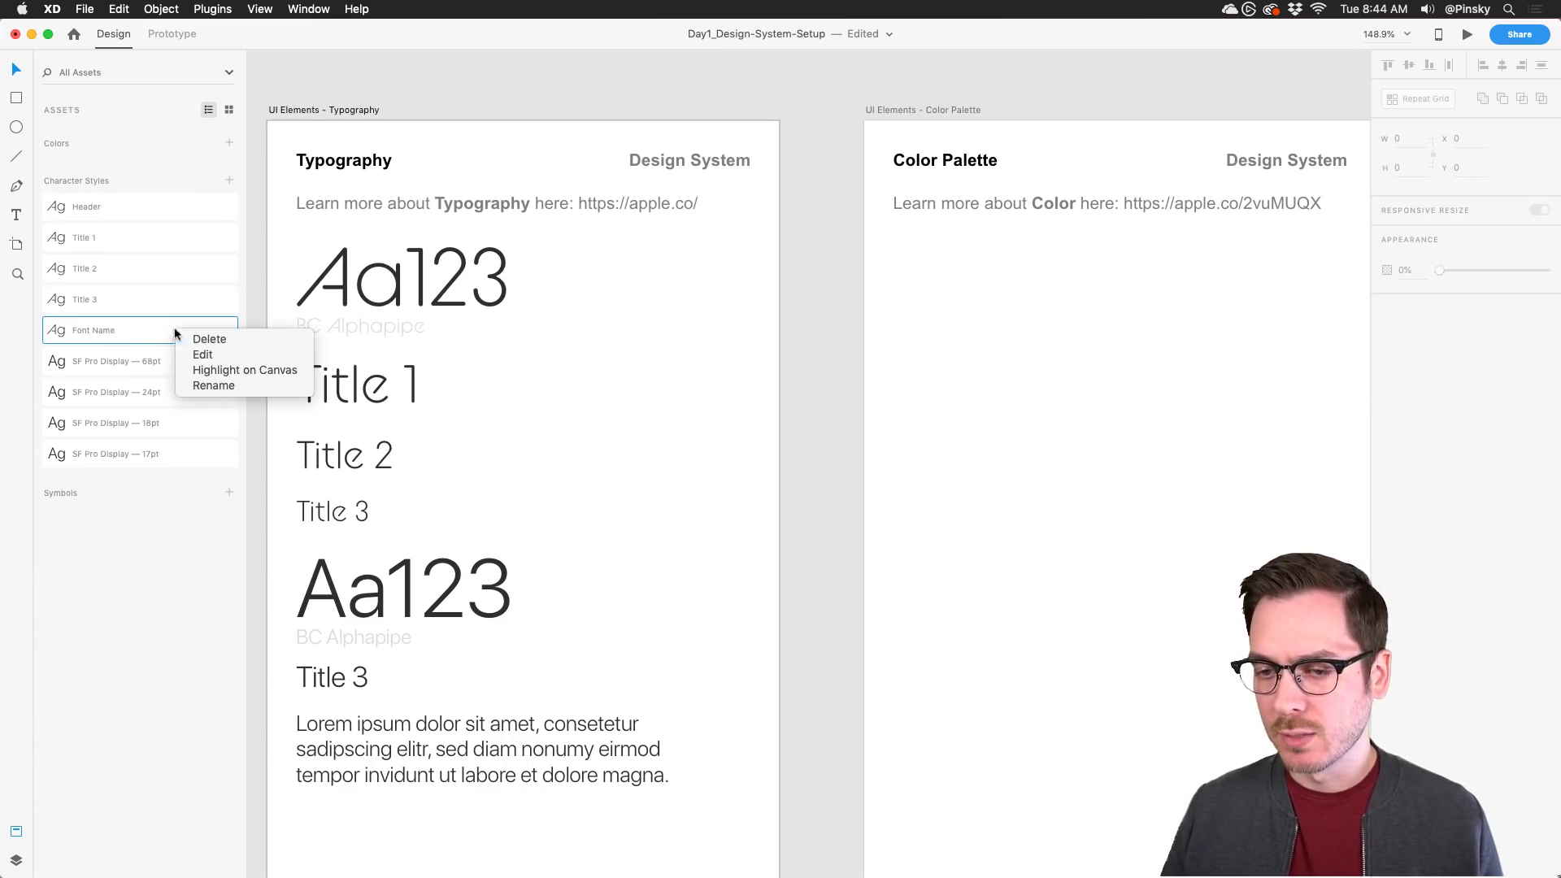
click(225, 354)
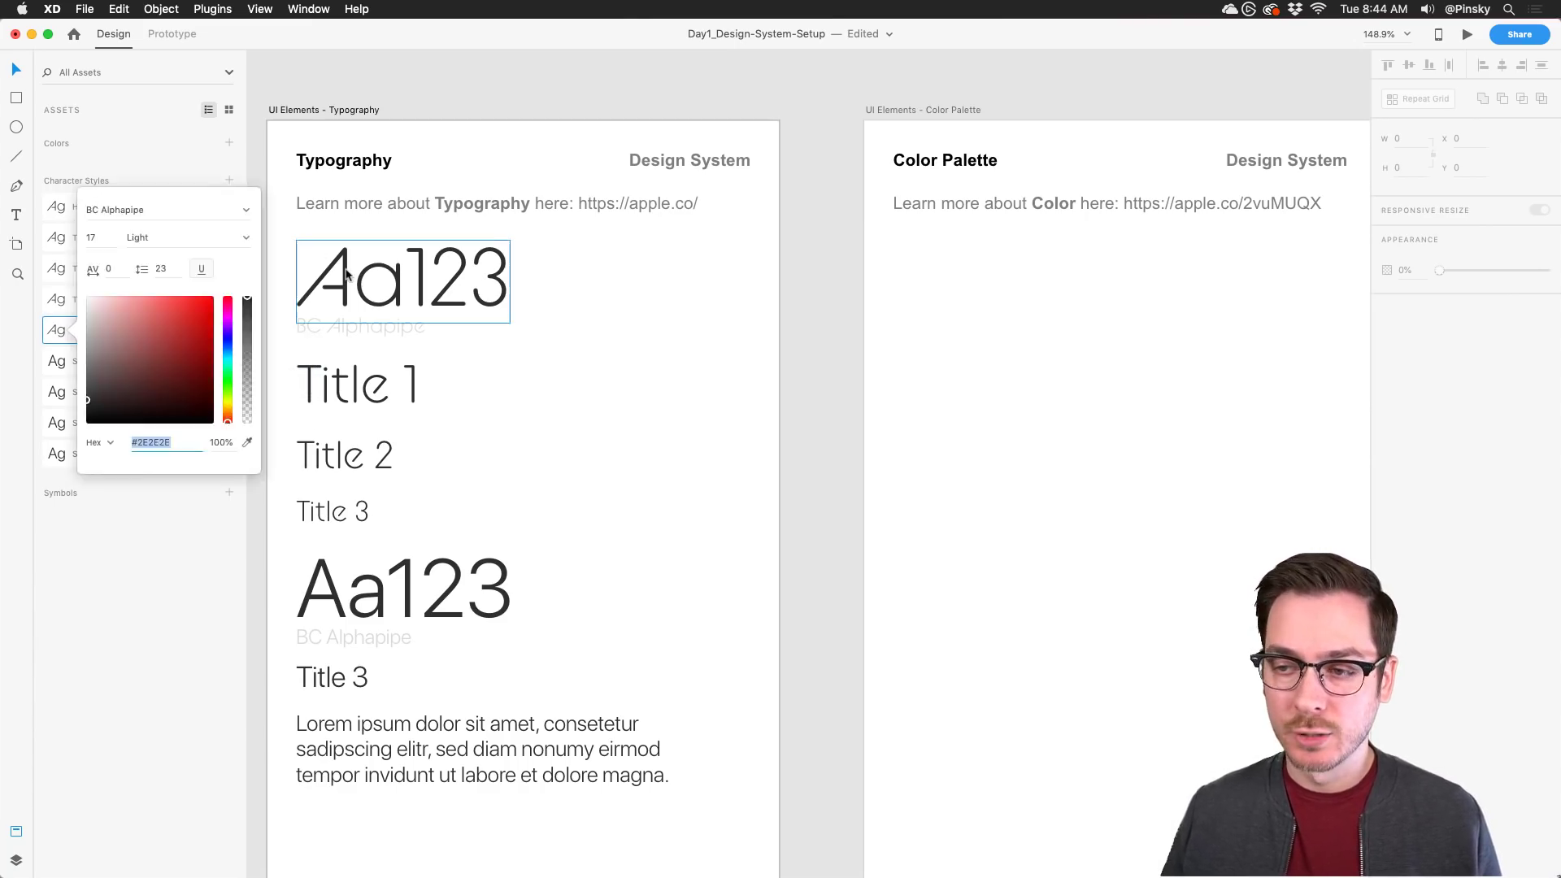
key(Escape)
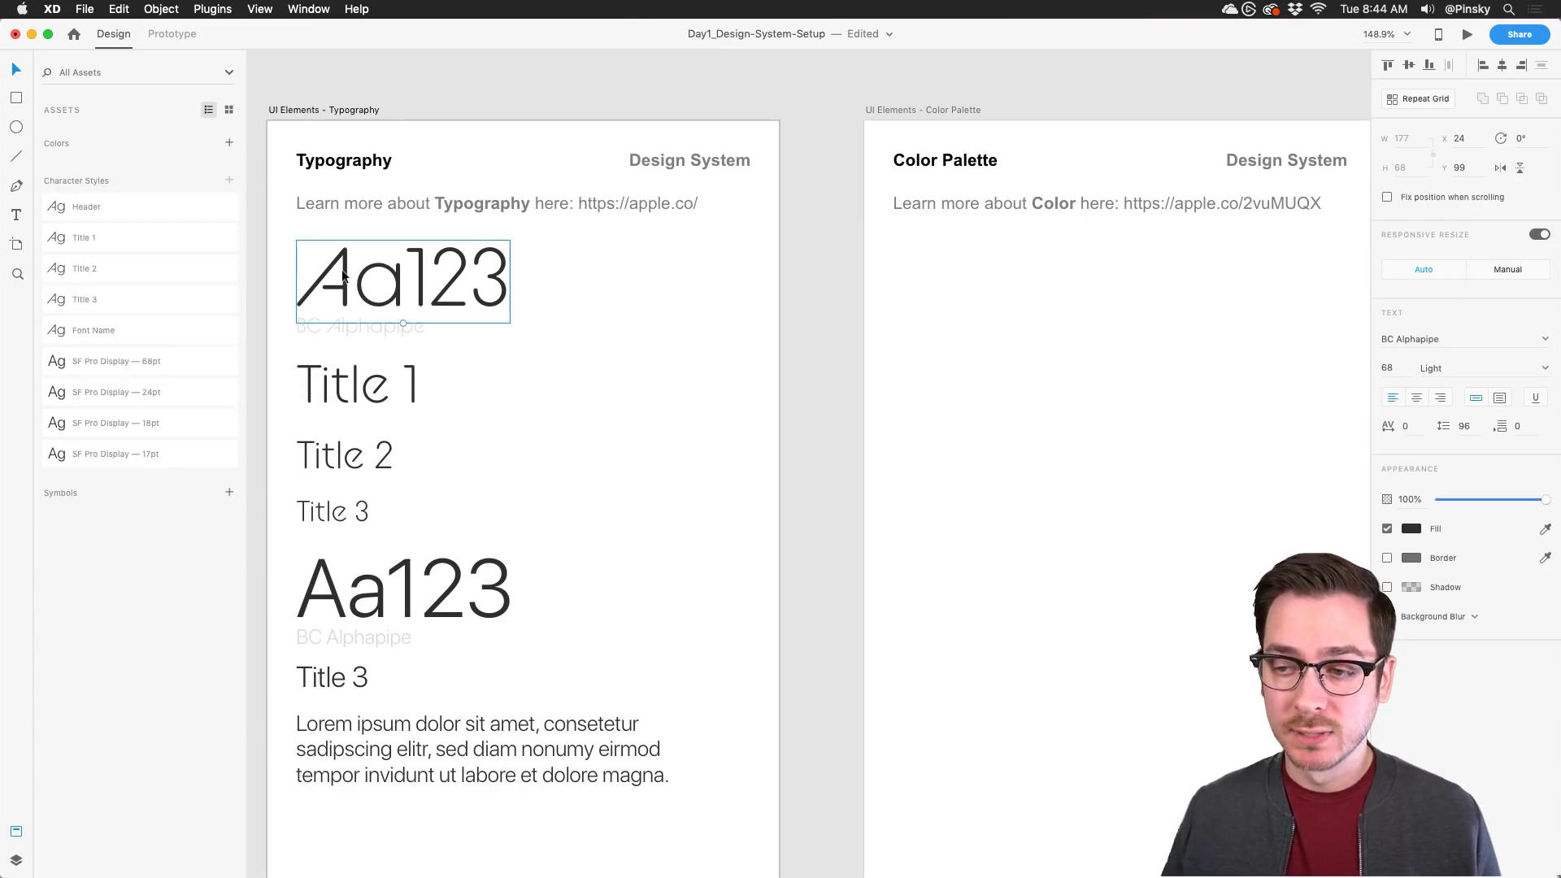
click(228, 143)
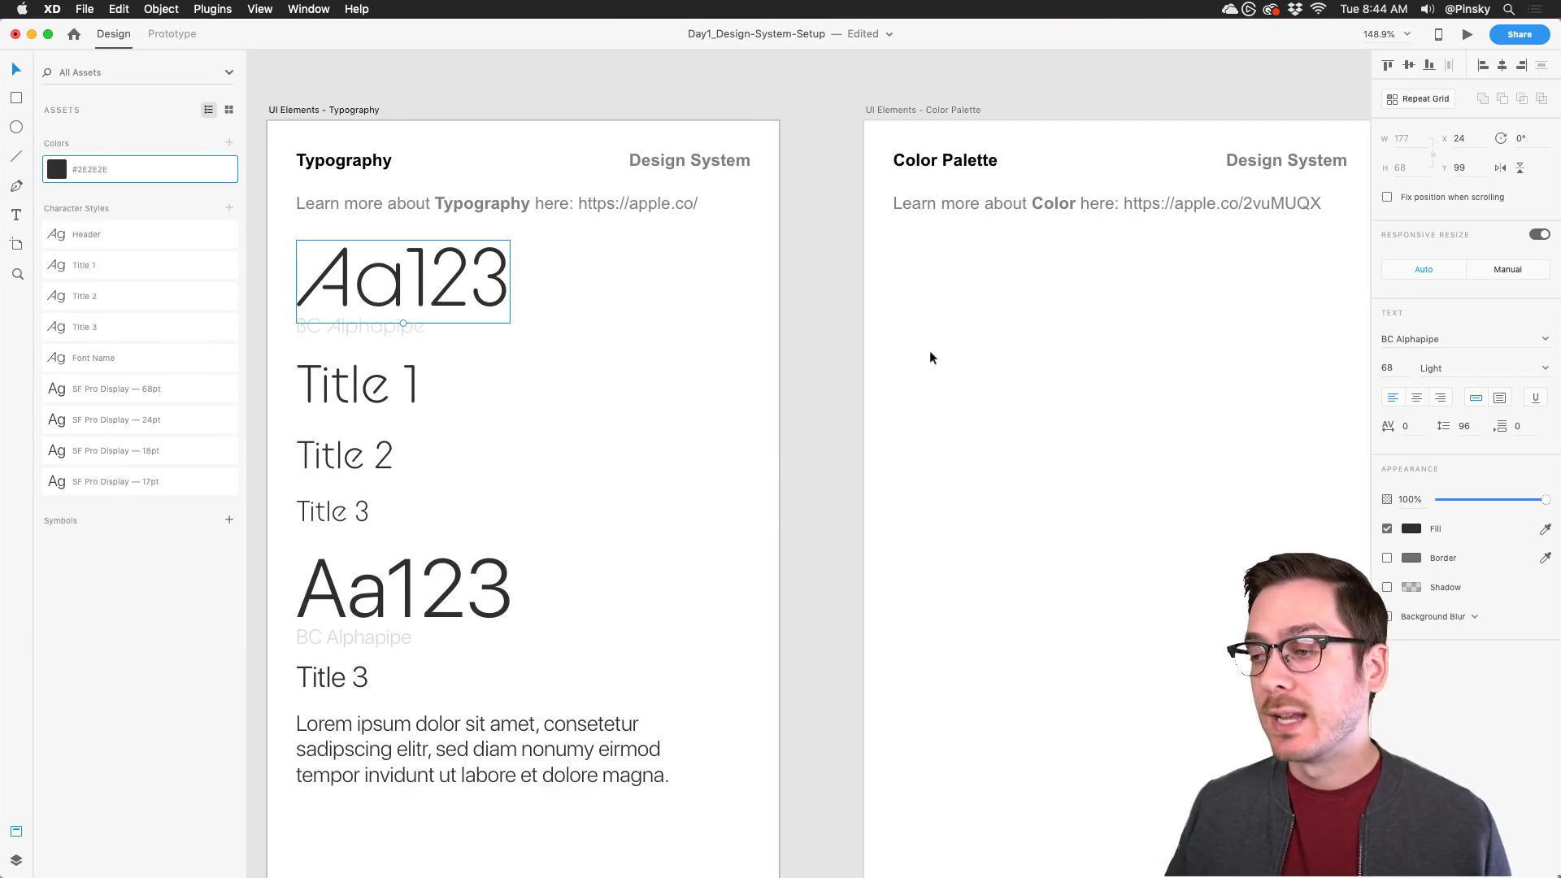
Step: Switch to Chrome to look at the Adobe Color wheel theme and return to the Color Palette artboard in XD
drag(1111, 376, 525, 339)
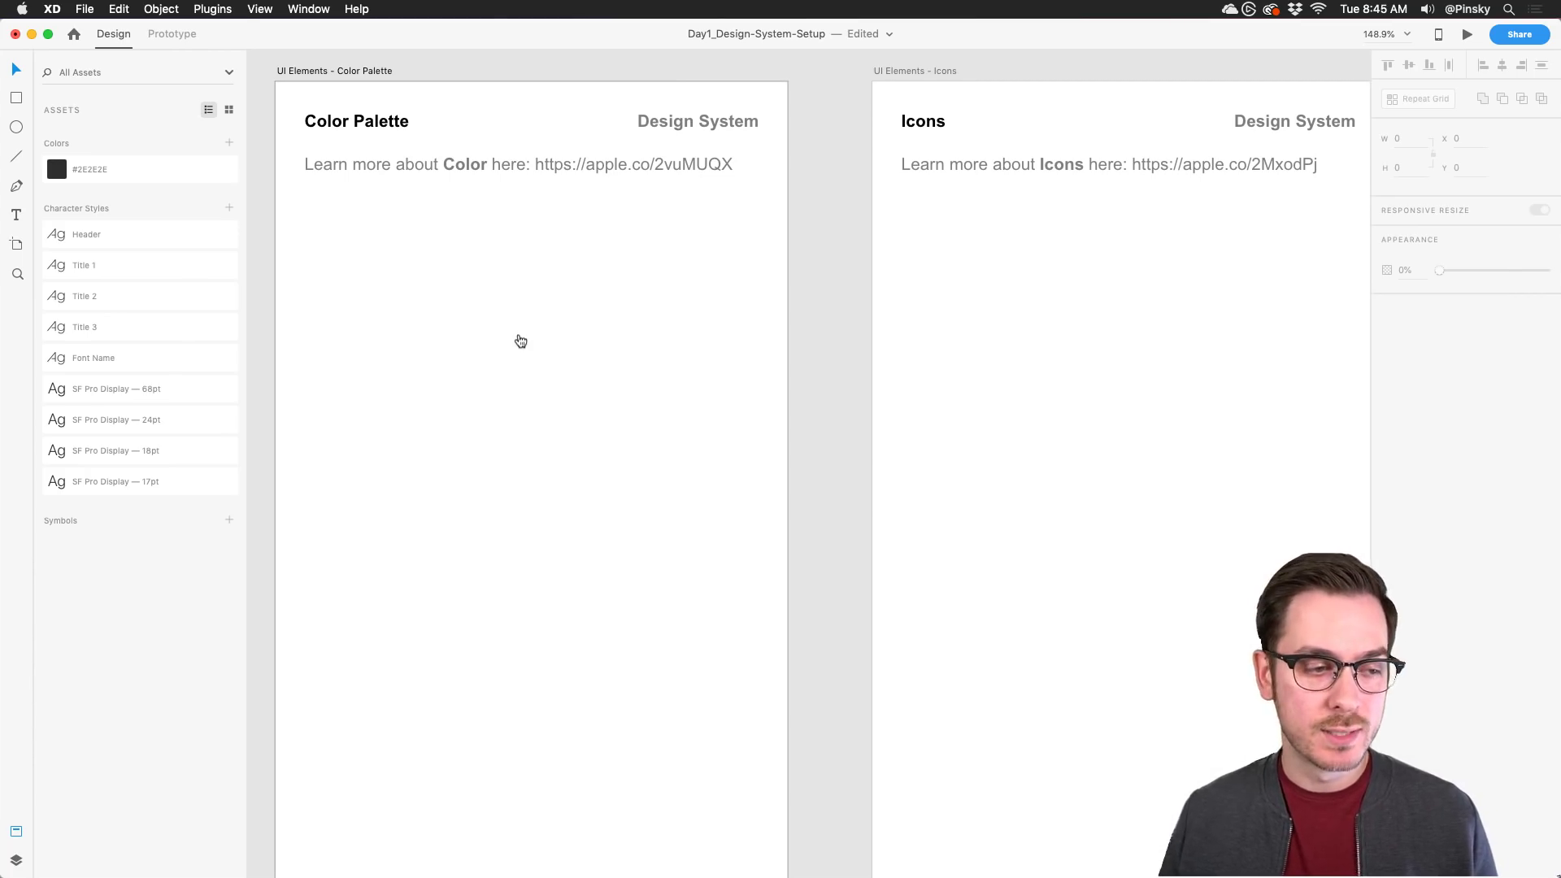
key(super+Tab)
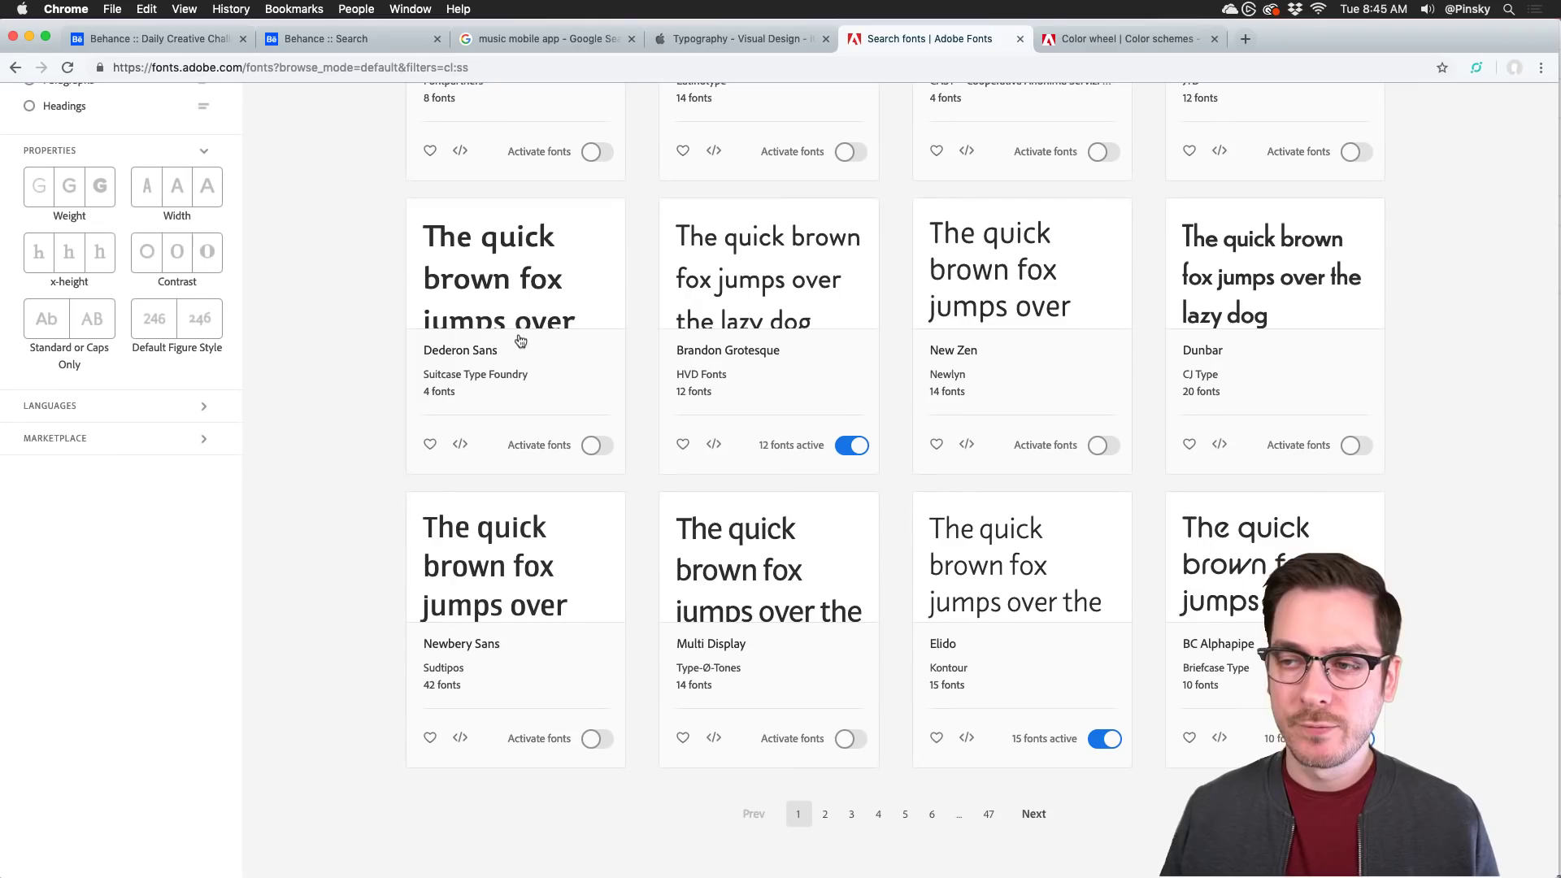
click(1085, 34)
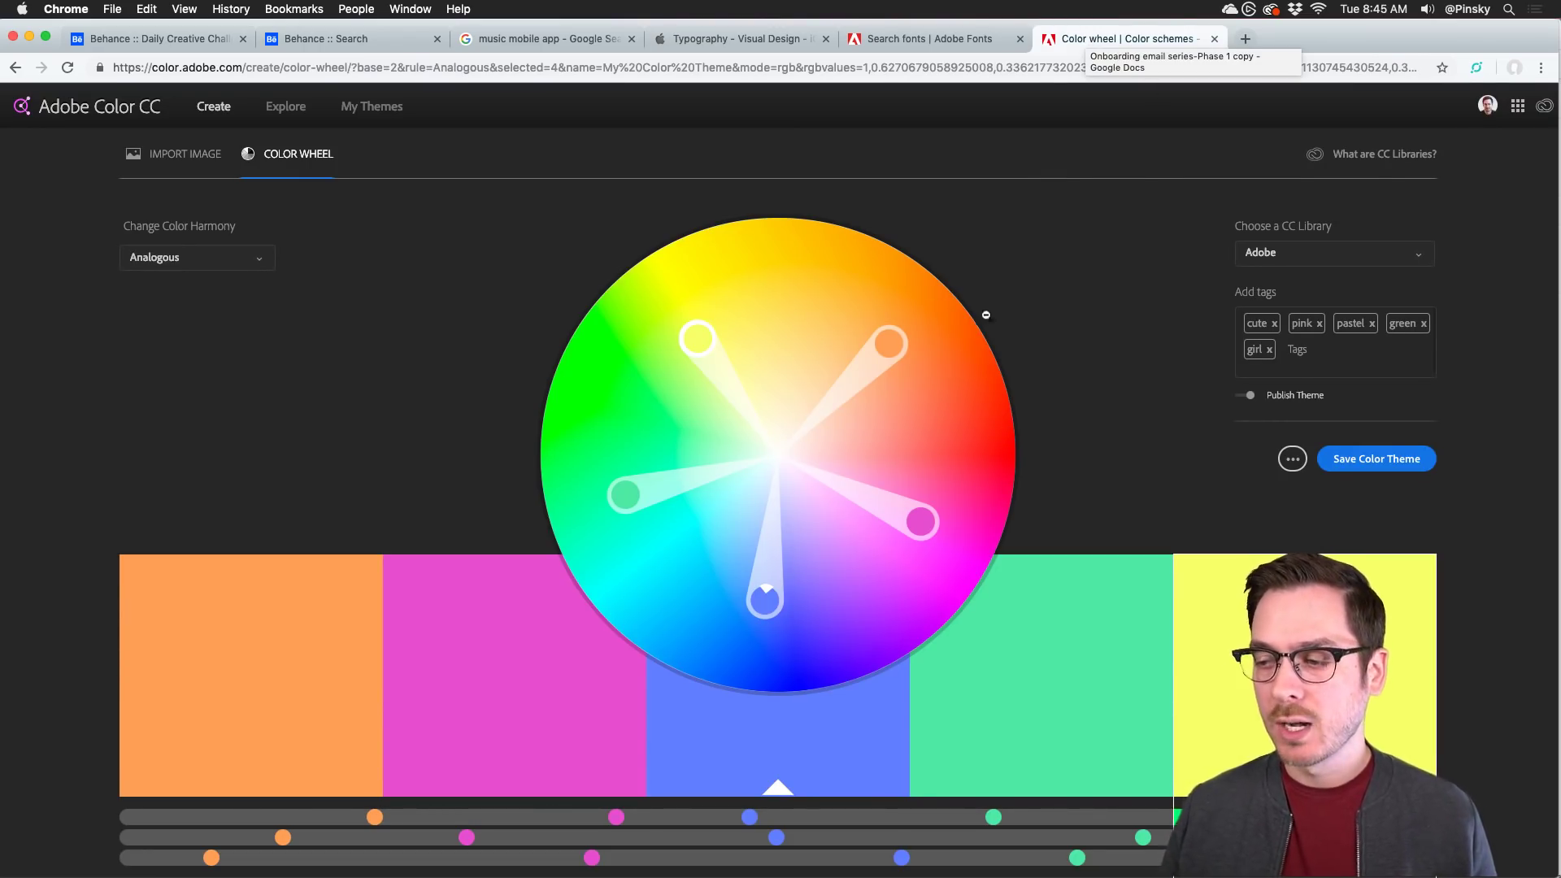
key(super+Tab)
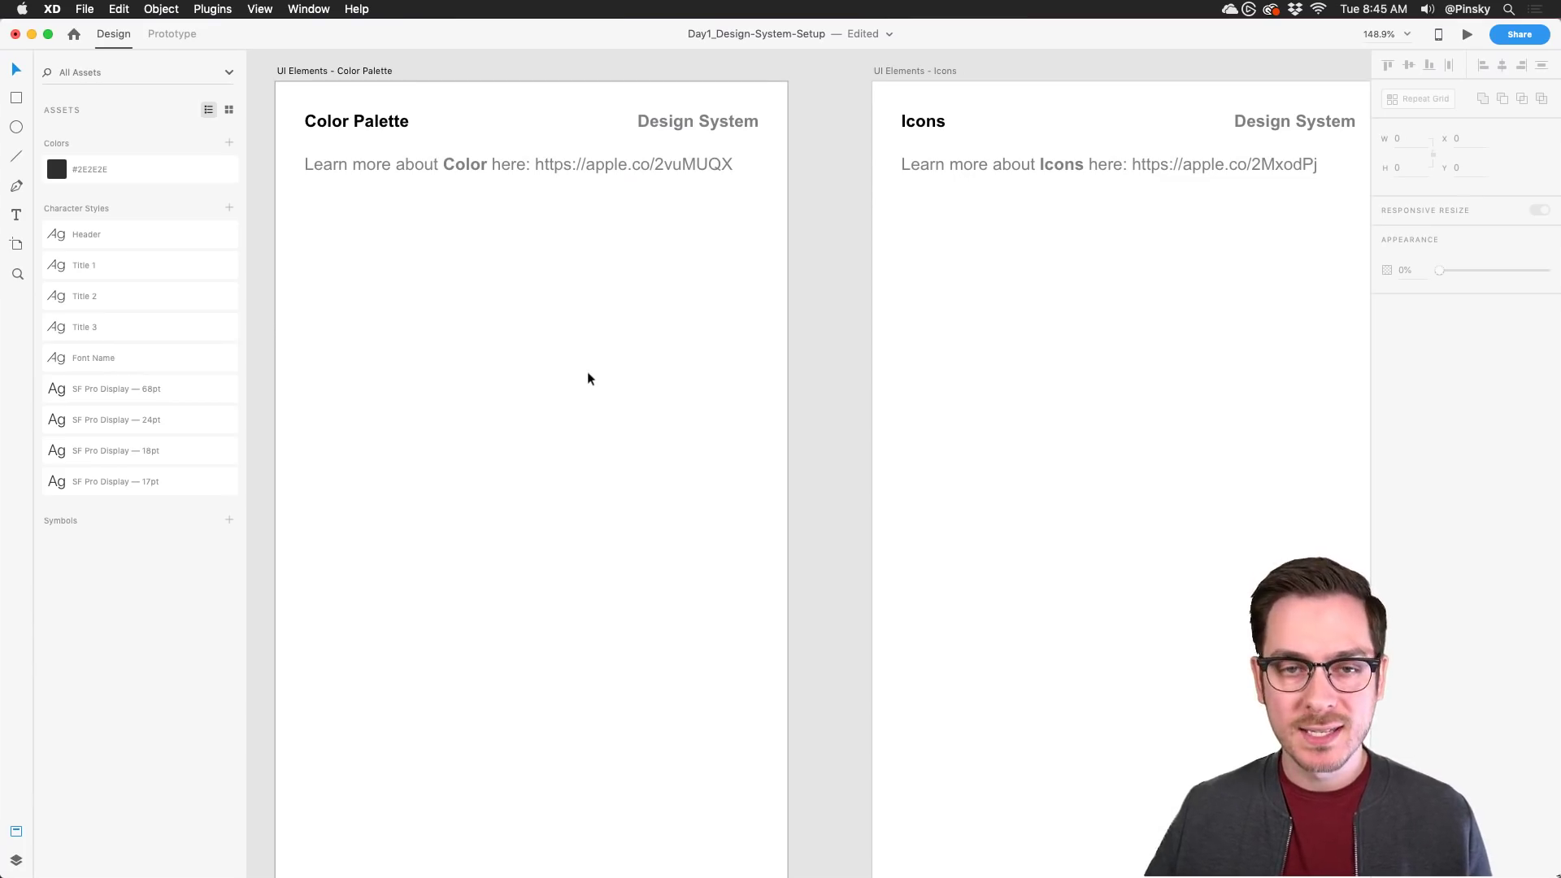
Step: Draw a borderless 100 by 100 square at X 24, Y 93 on the Color Palette artboard
click(16, 97)
mouse_move(307, 198)
mouse_down()
mouse_move(429, 320)
mouse_move(415, 301)
mouse_move(442, 310)
mouse_up()
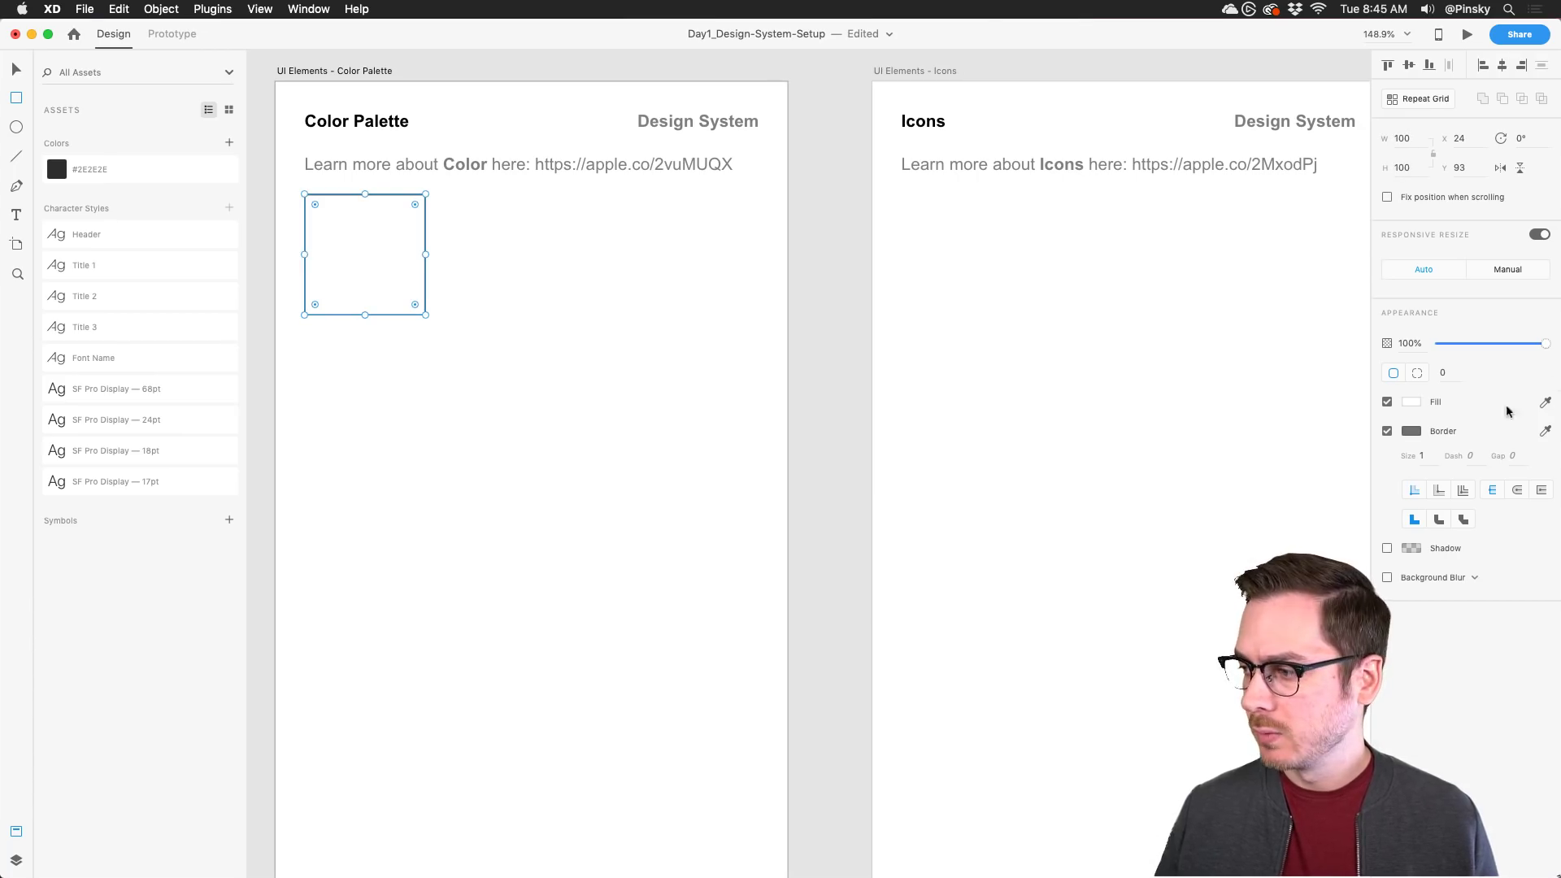
click(1387, 430)
Step: Set the square's solid fill to the pink #E23D76
click(1411, 401)
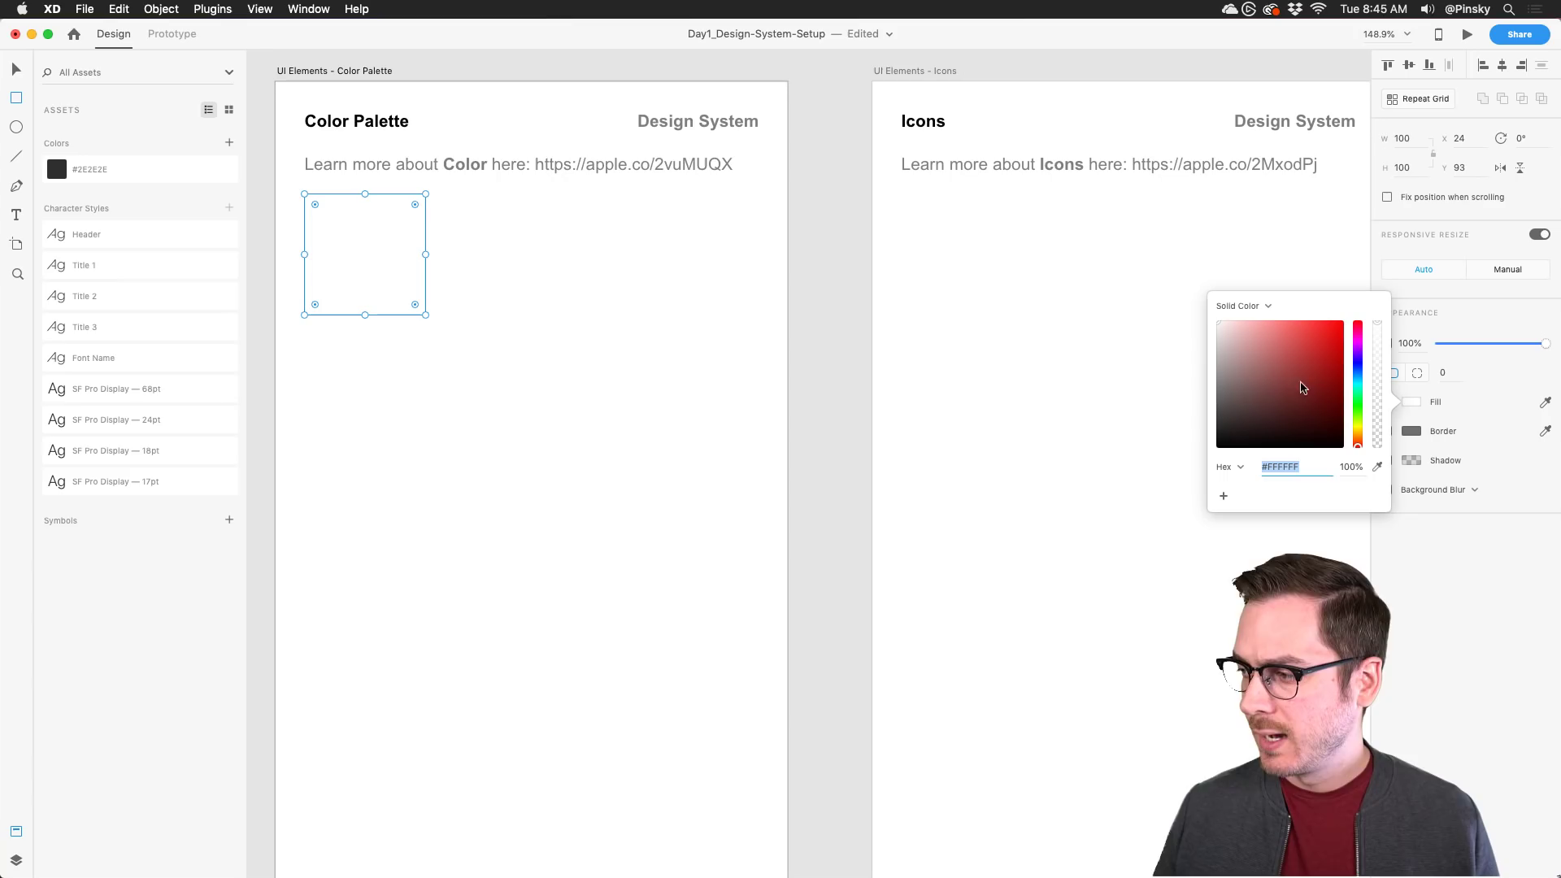
click(1308, 336)
drag(1359, 333, 1310, 338)
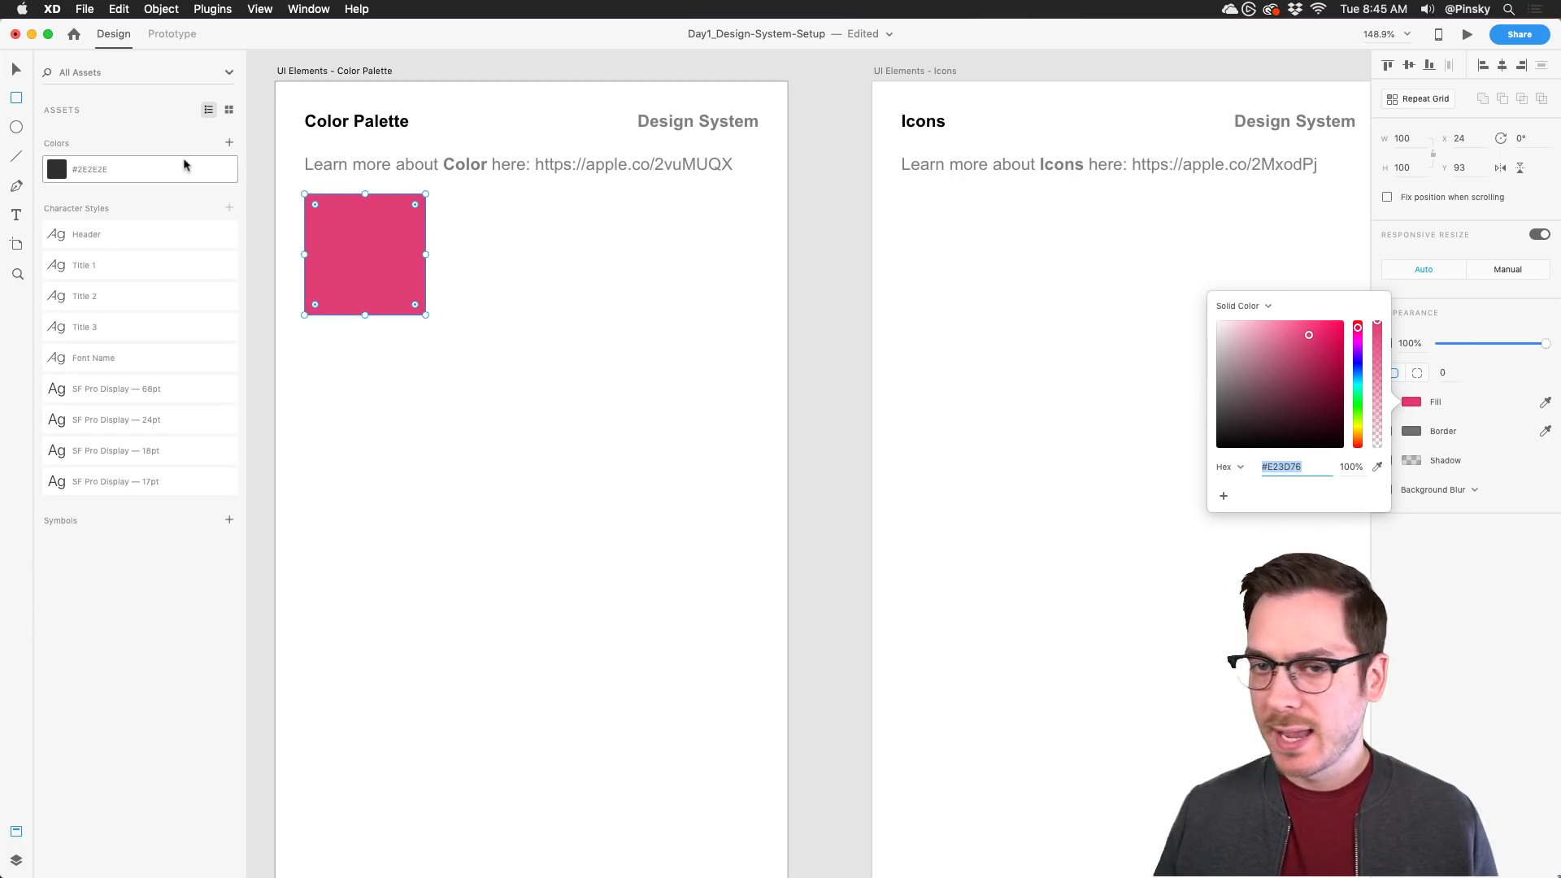
Step: Add the text label "#E23D76" beside the pink square
click(16, 69)
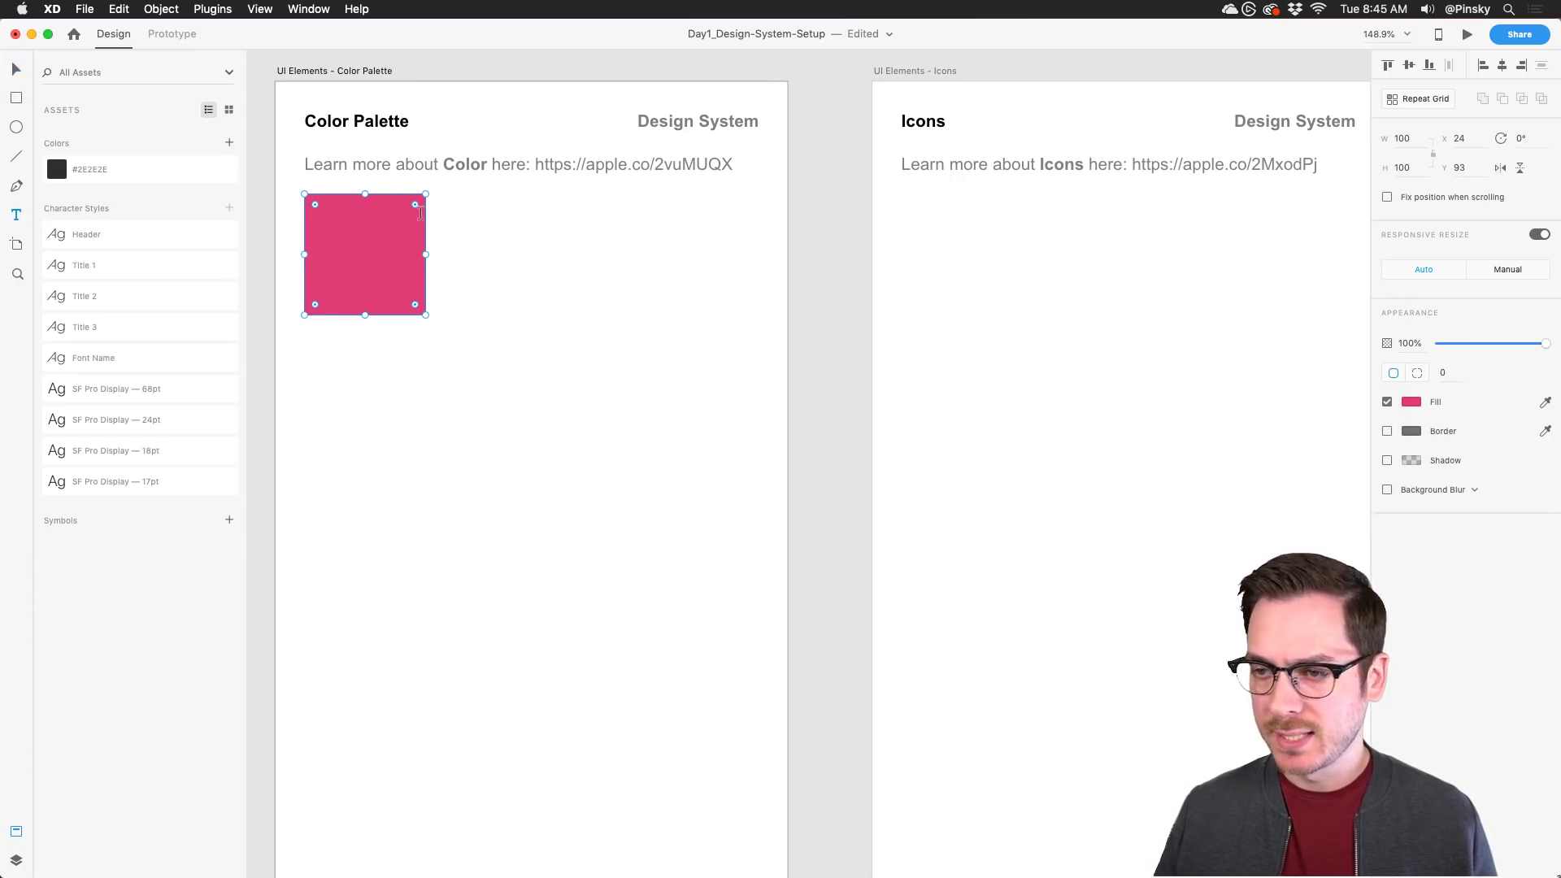
click(443, 225)
text(#E23D76)
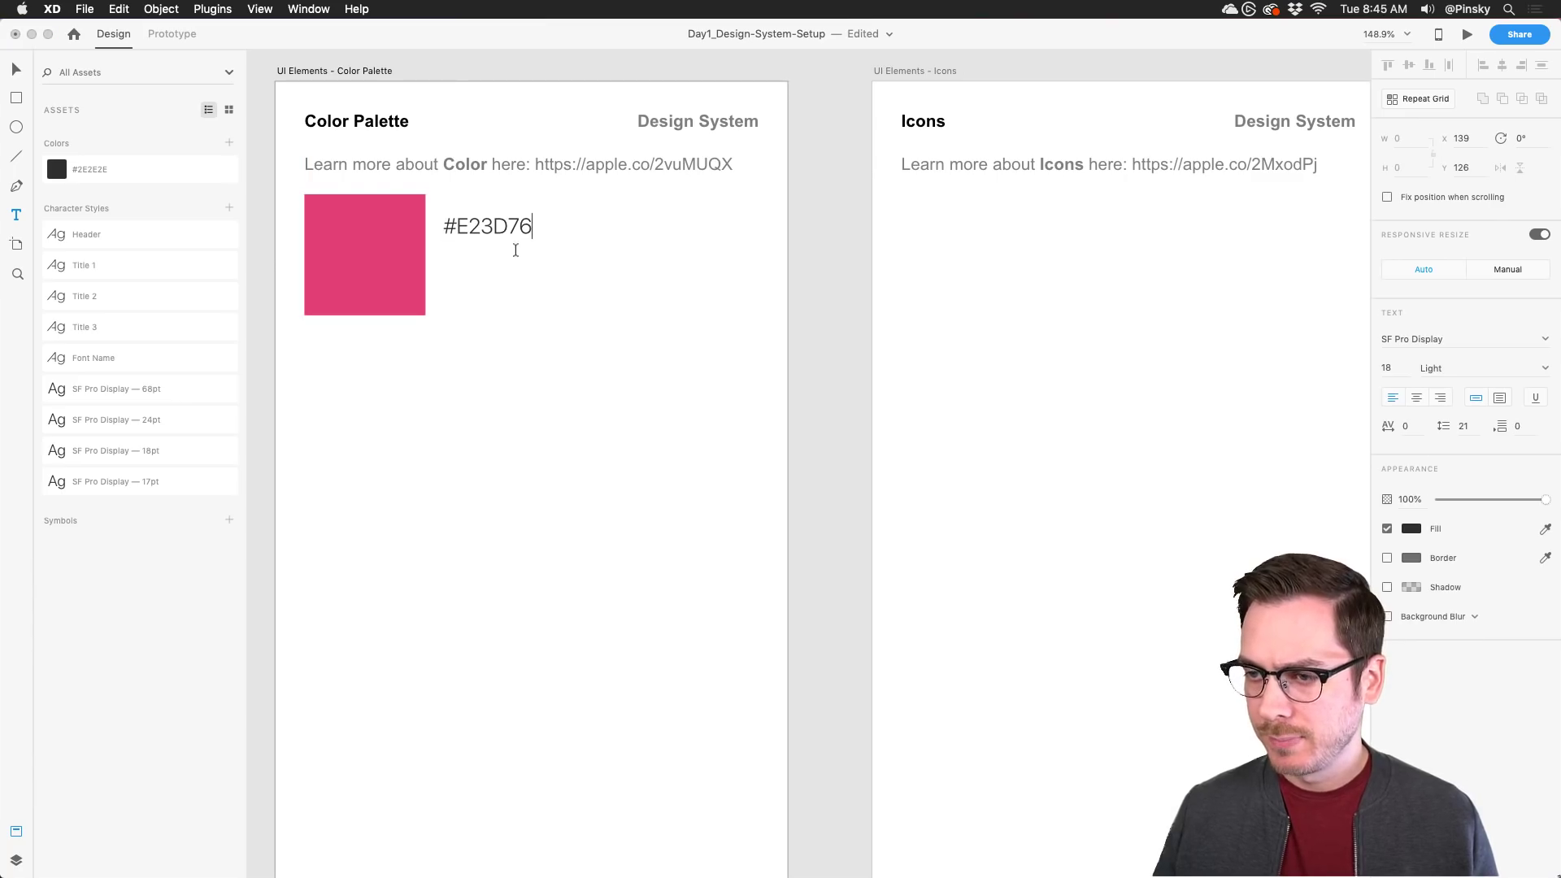
click(17, 67)
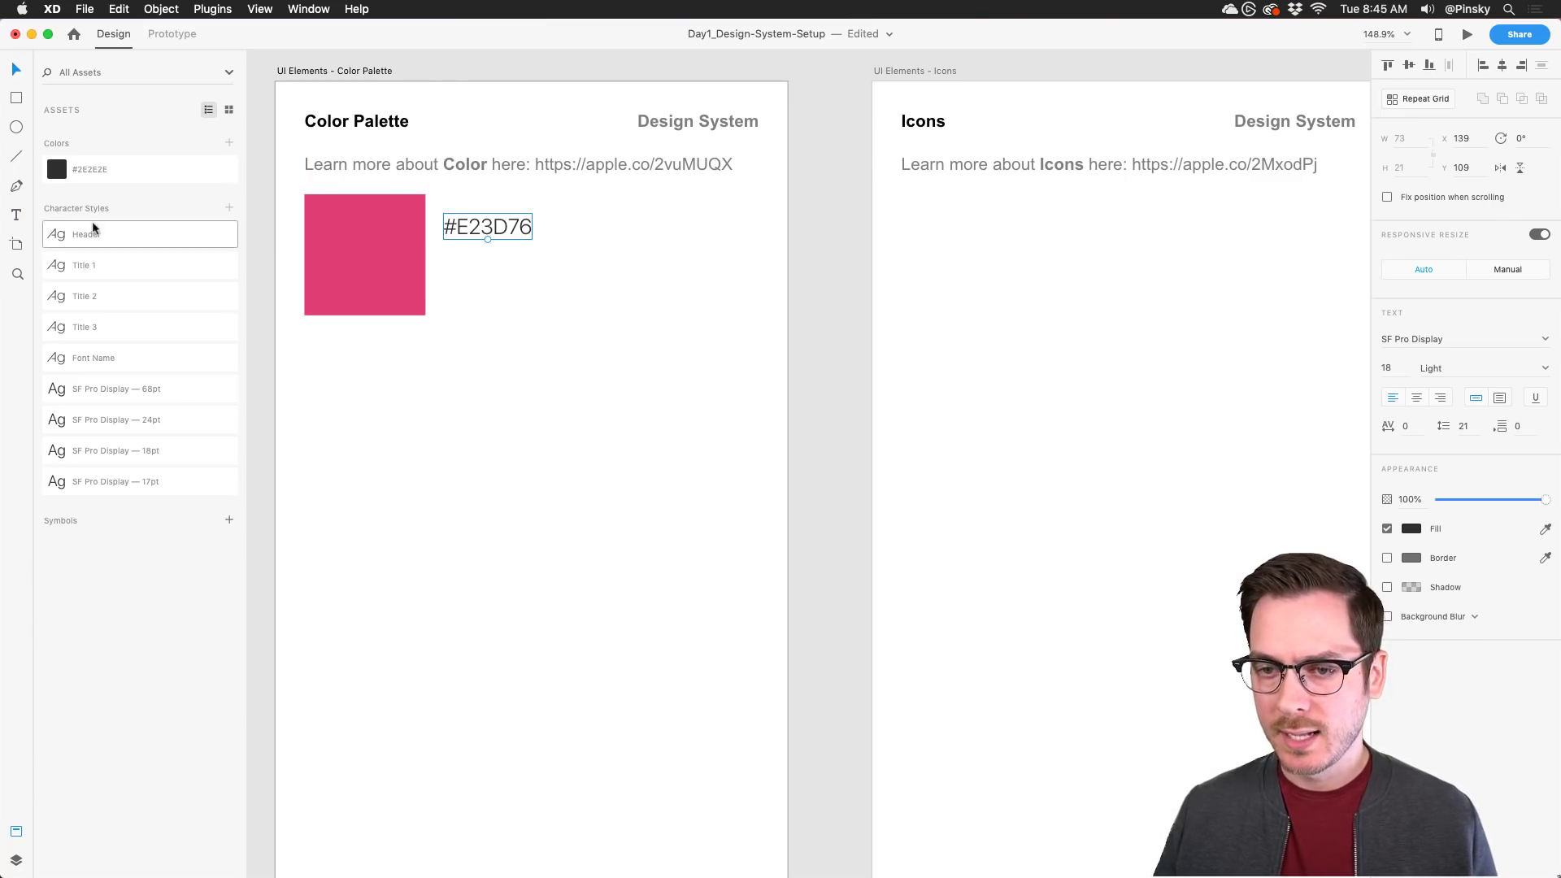
Step: Apply the SF Pro Display 24pt character style to the hex label and move it to about X 134, Y 138
click(105, 295)
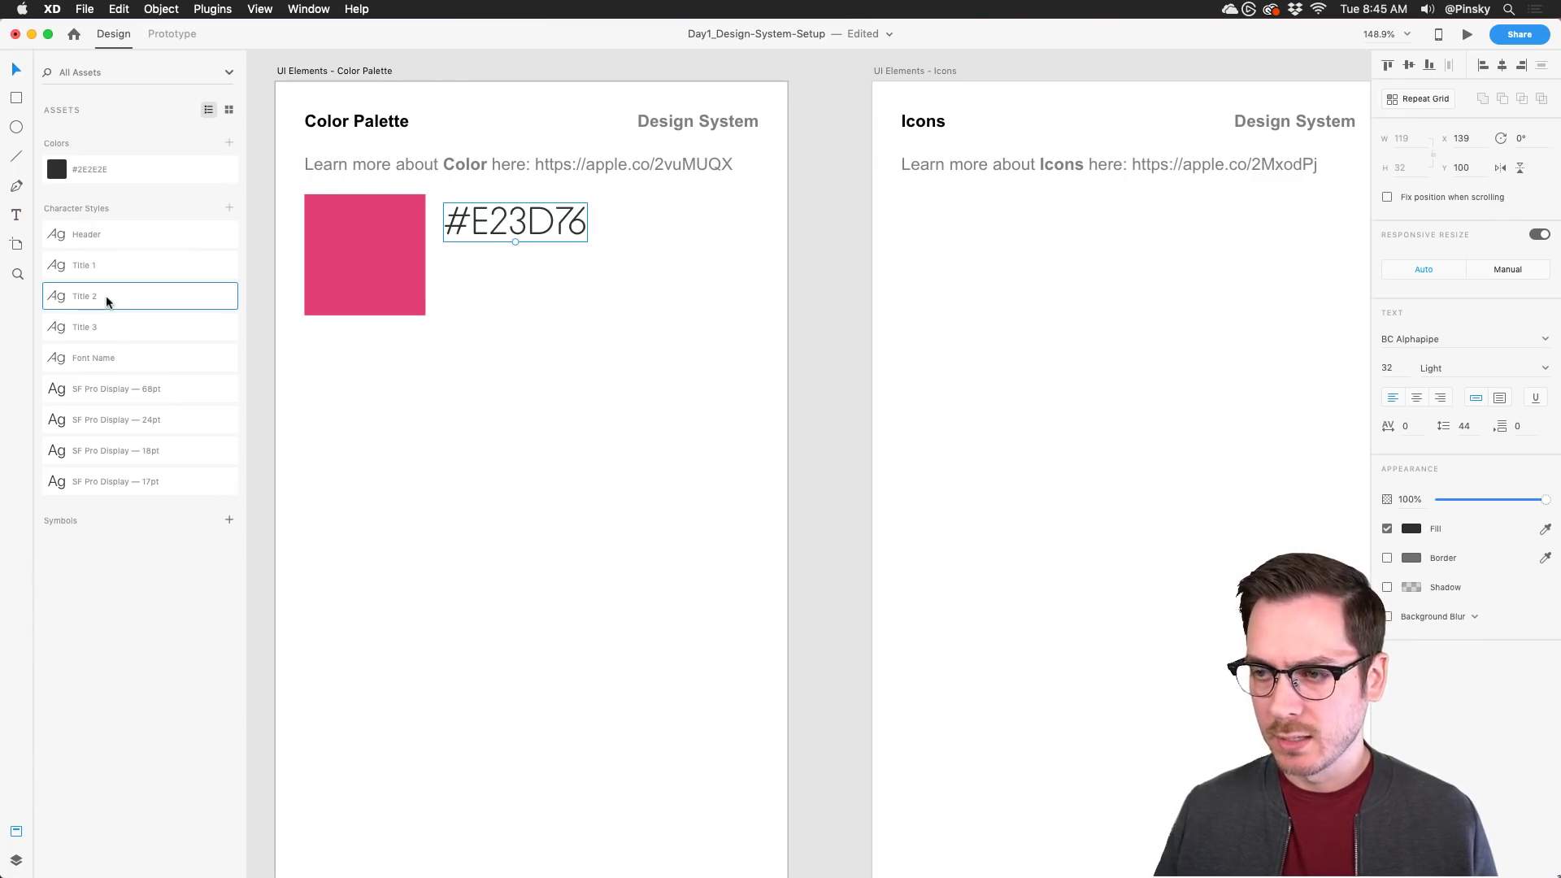
click(121, 420)
drag(471, 226, 457, 267)
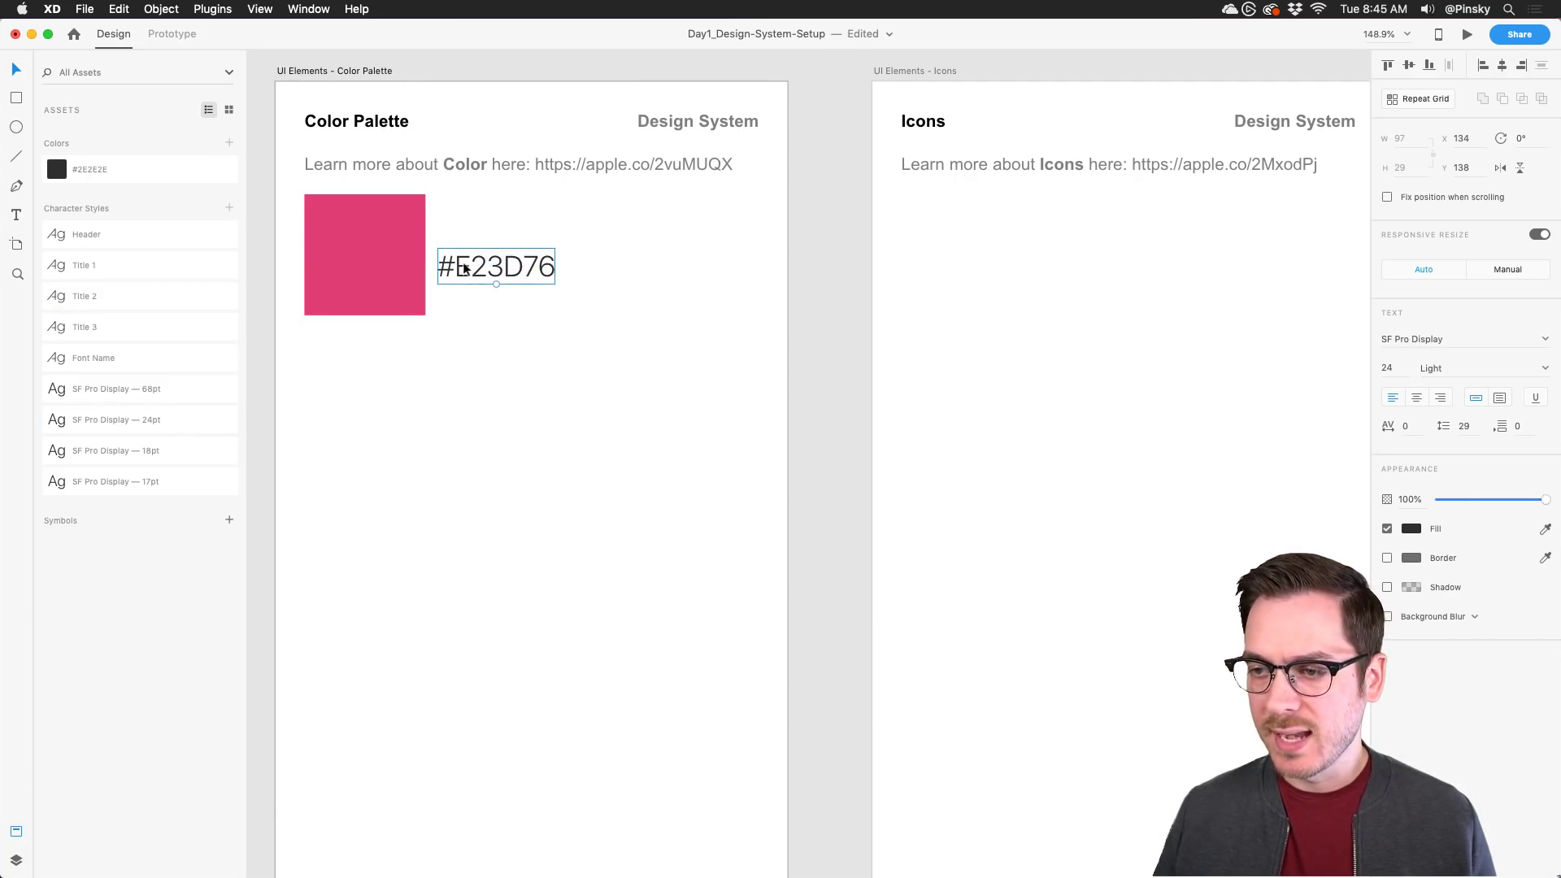
Step: Add the color name "99 Red Balloons" on a new line above the hex code beside the pink square
double_click(445, 271)
key(Left)
key(Return)
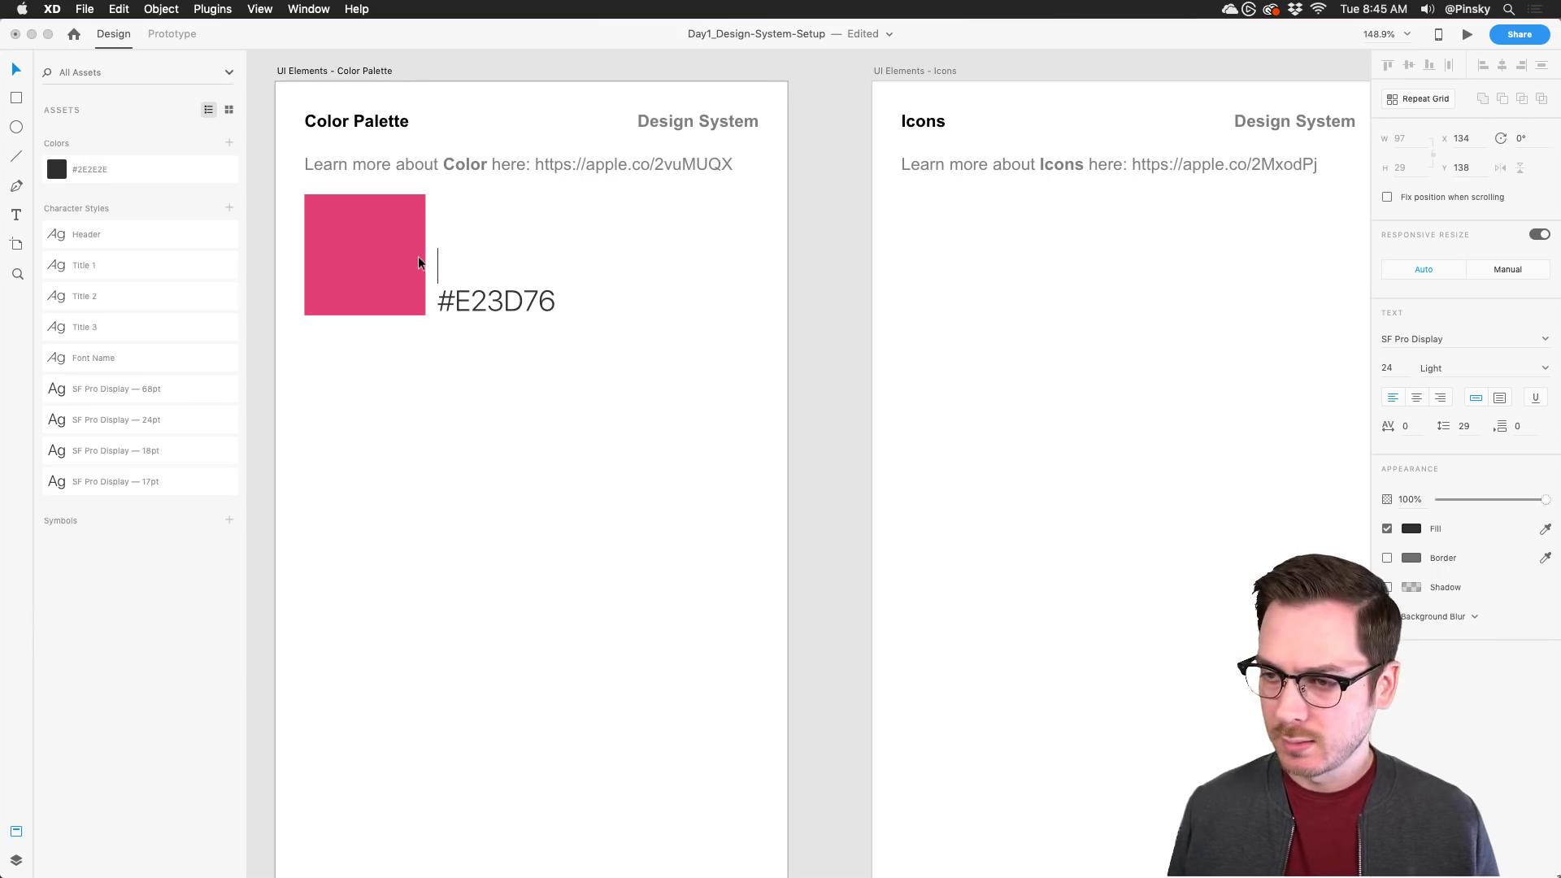
text(99 Red )
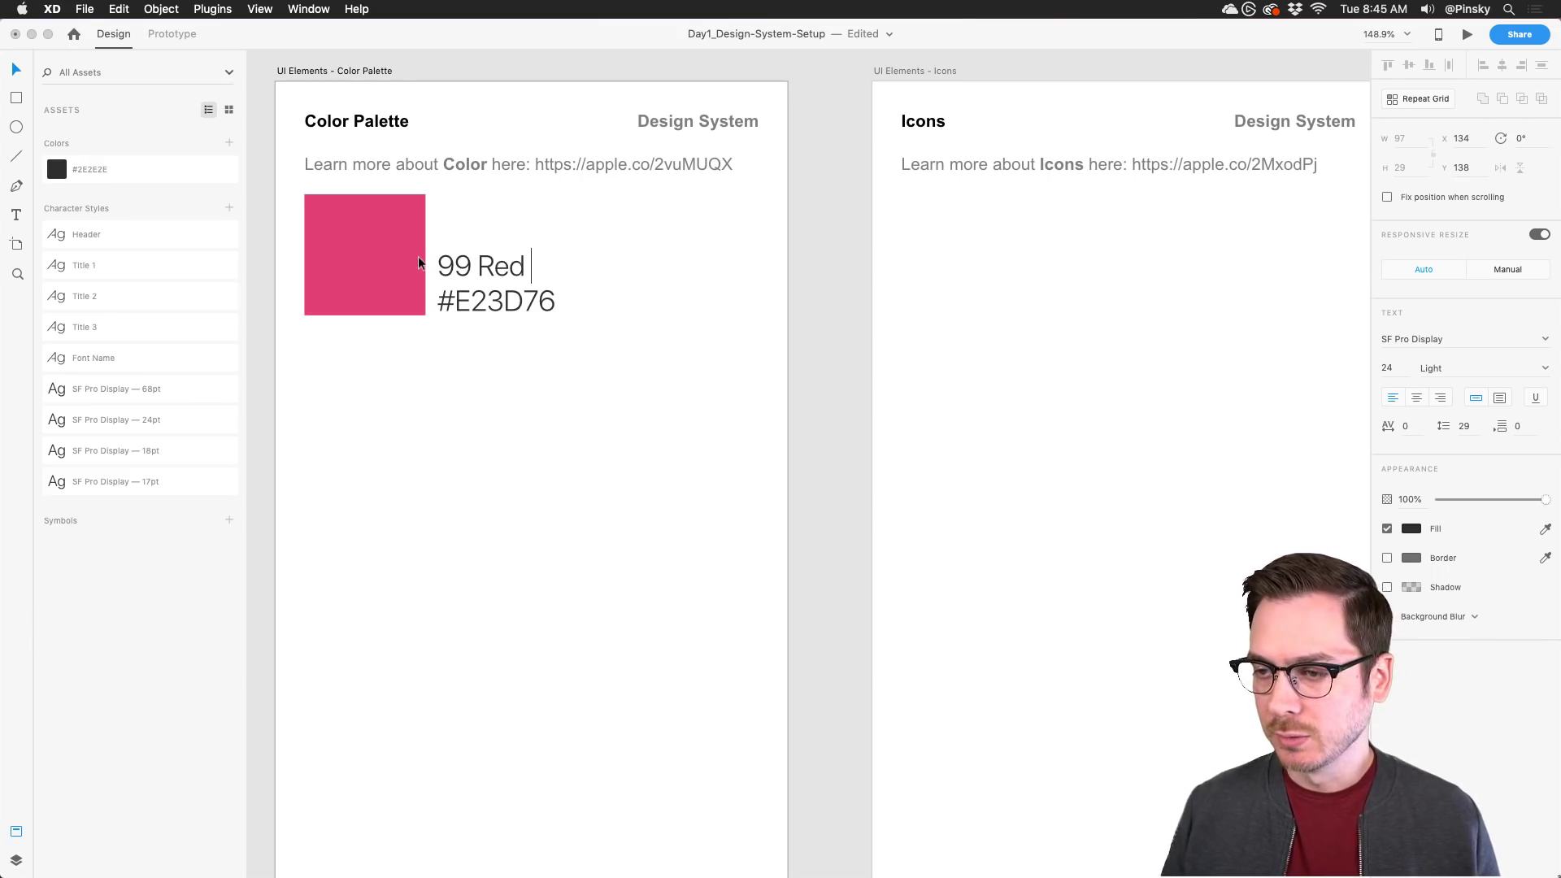
text(Balloons)
key(Escape)
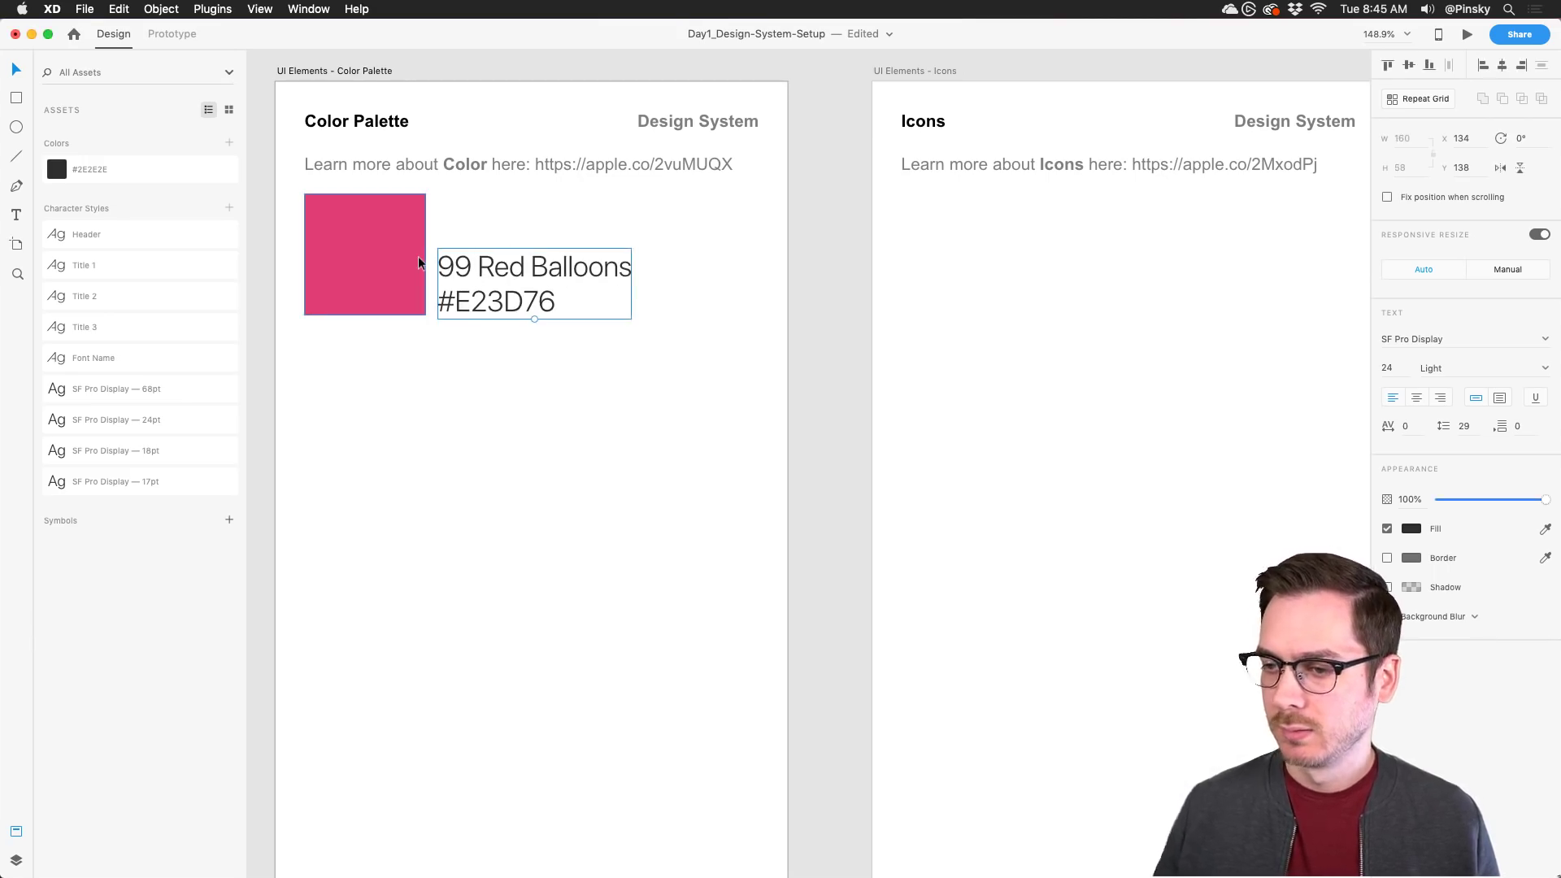
Step: Recolor only the "#E23D76" line of the label to the light gray #AAAAAA
double_click(504, 274)
mouse_move(437, 303)
mouse_down()
mouse_move(557, 303)
mouse_move(438, 302)
mouse_up()
click(1411, 529)
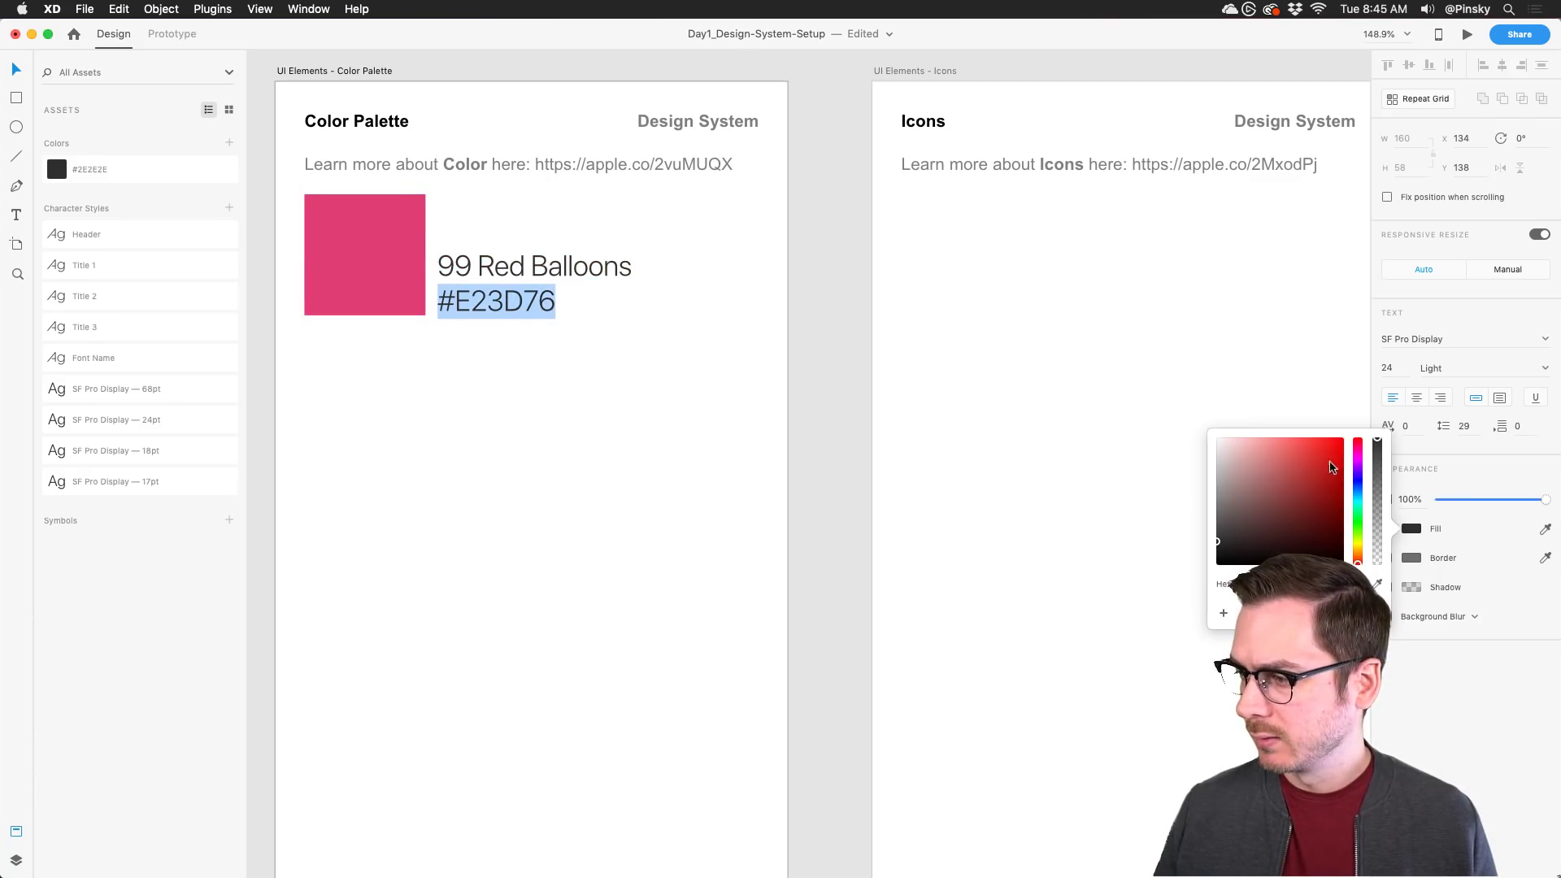
drag(1219, 517, 1211, 486)
key(Escape)
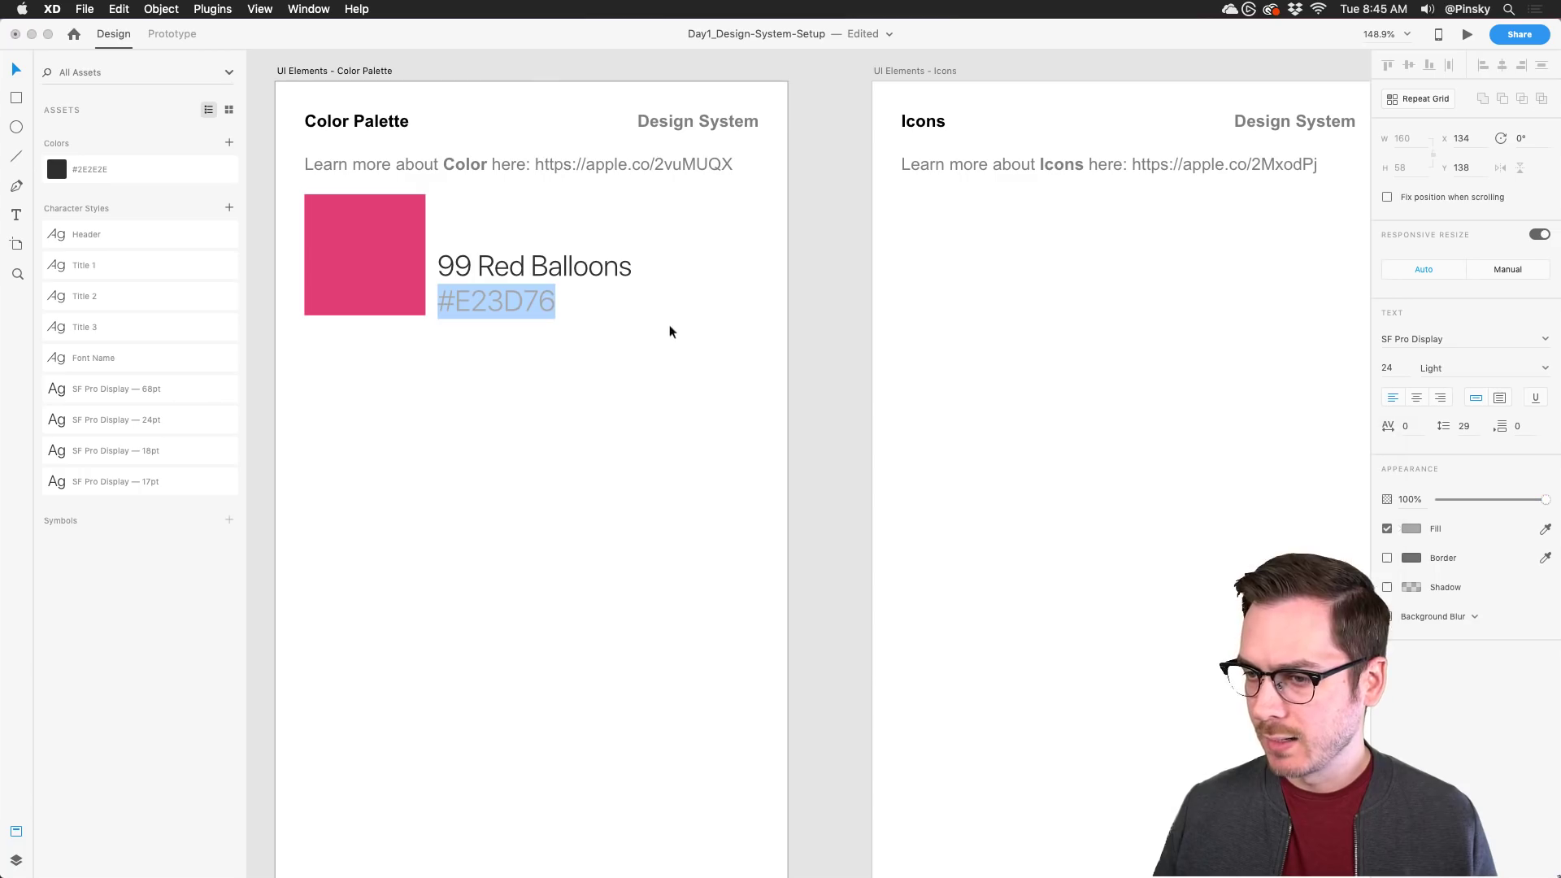
key(Escape)
Step: Center the label vertically beside the pink square and move both down together to Y 111
drag(503, 268, 502, 239)
drag(536, 352, 383, 248)
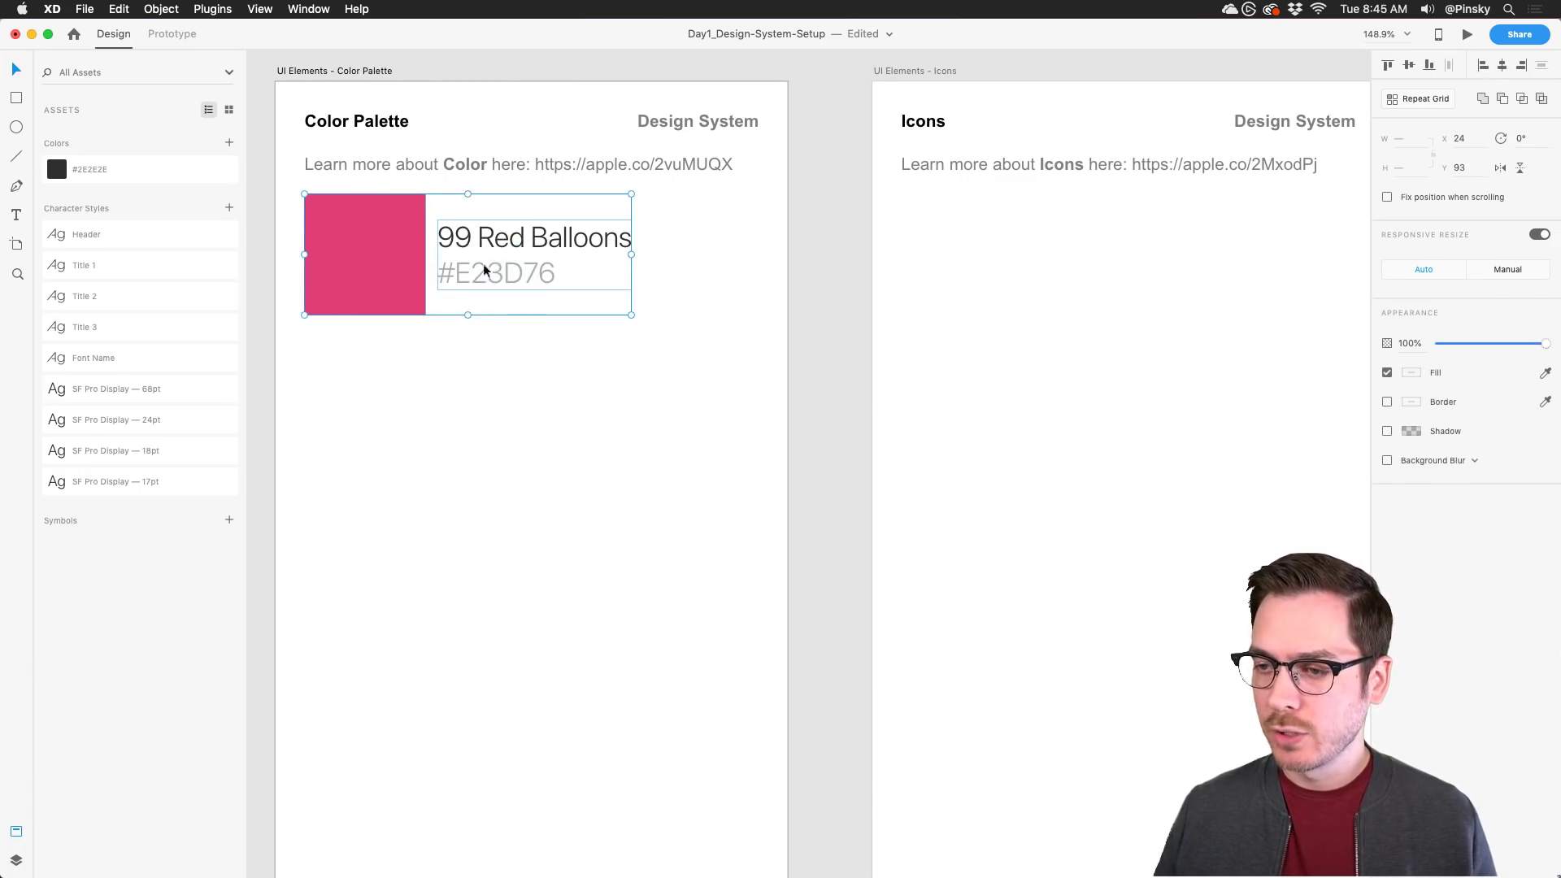
drag(483, 263, 496, 281)
Step: Repeat the swatch and label downward as a four-row repeat grid, and ungroup the grid
key(super+r)
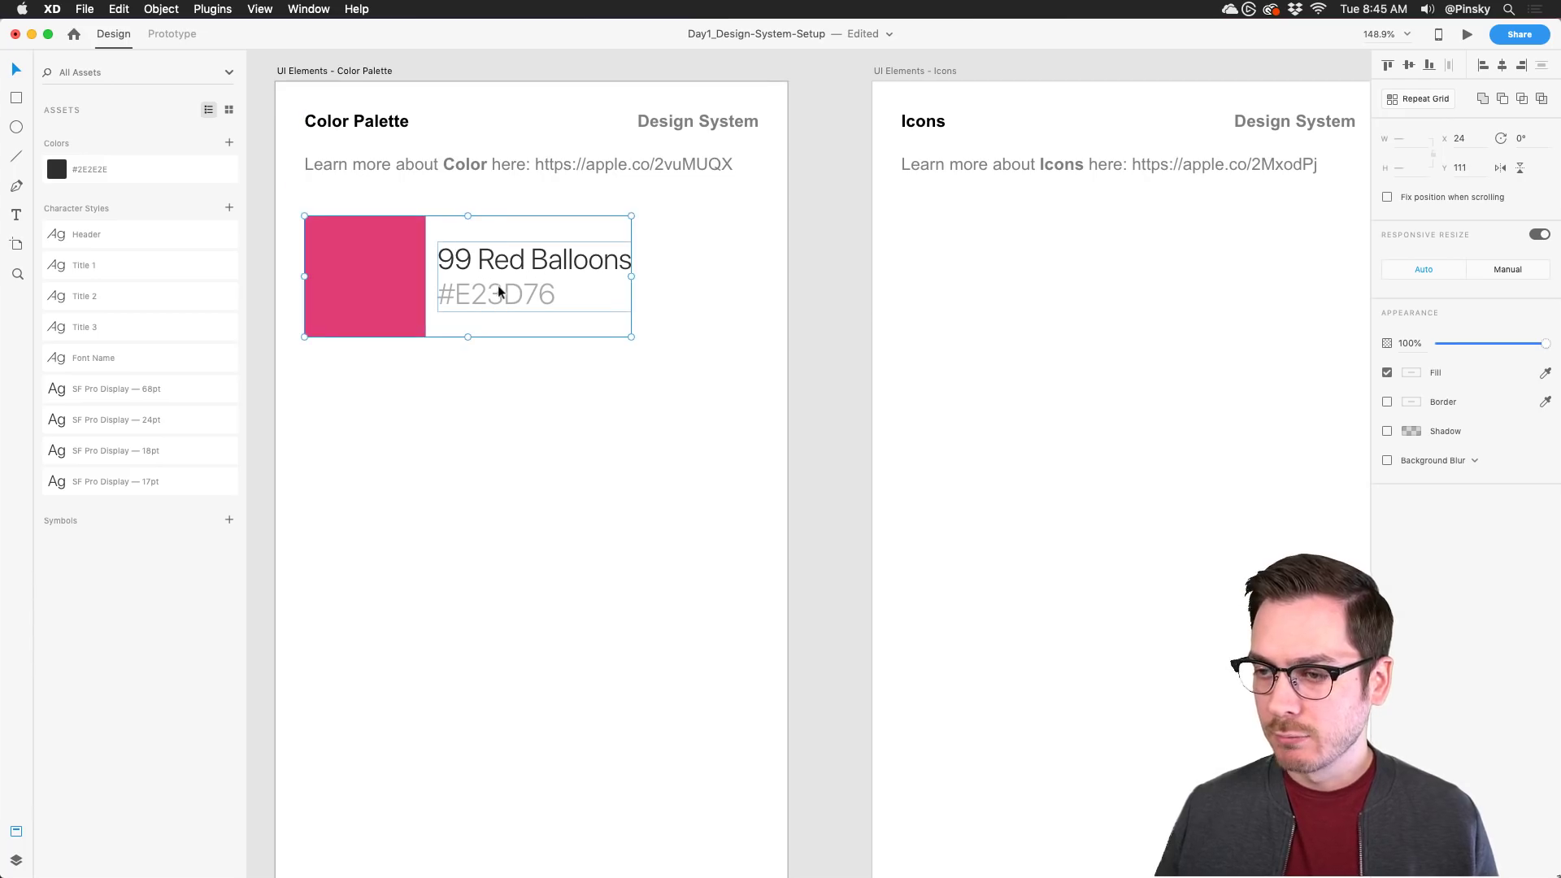
drag(470, 339, 495, 781)
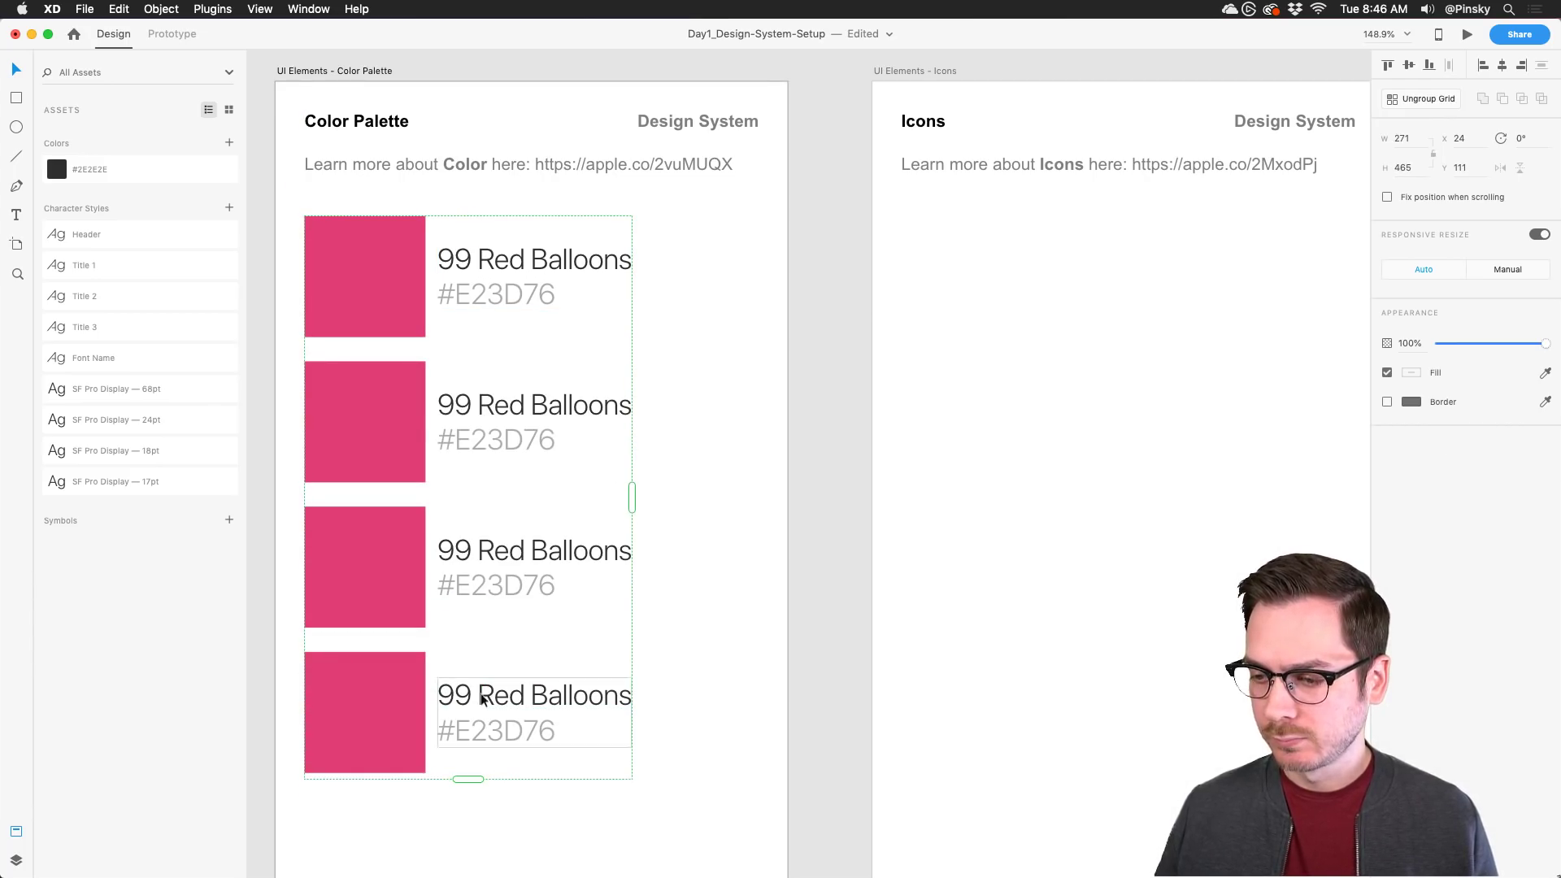
right_click(382, 404)
click(443, 547)
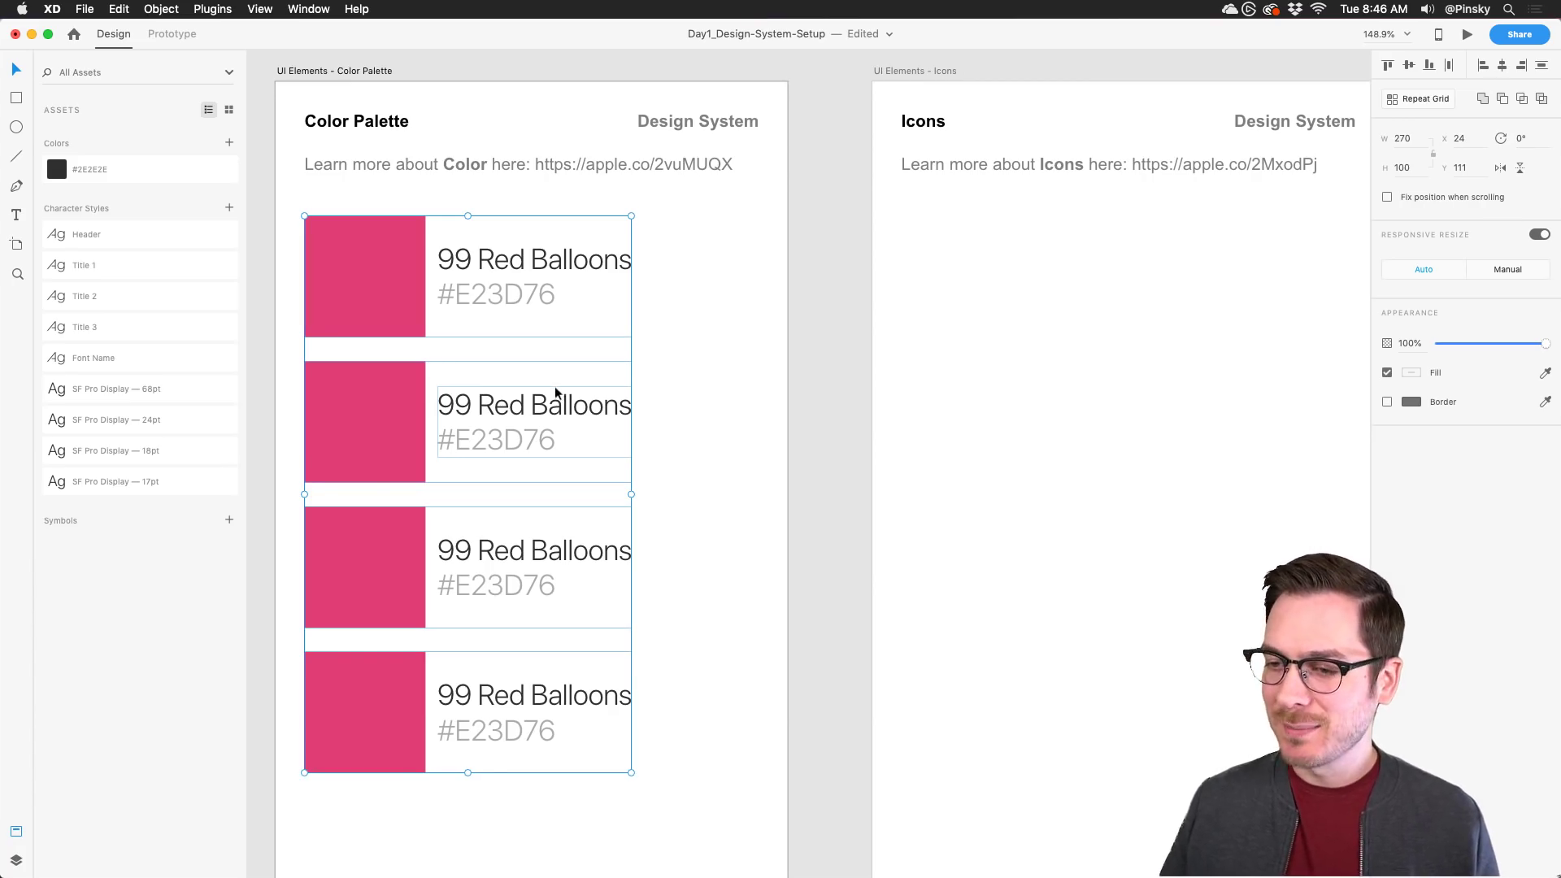
click(752, 352)
Step: Change the second swatch's square fill to the cyan #3DDCE2
double_click(514, 407)
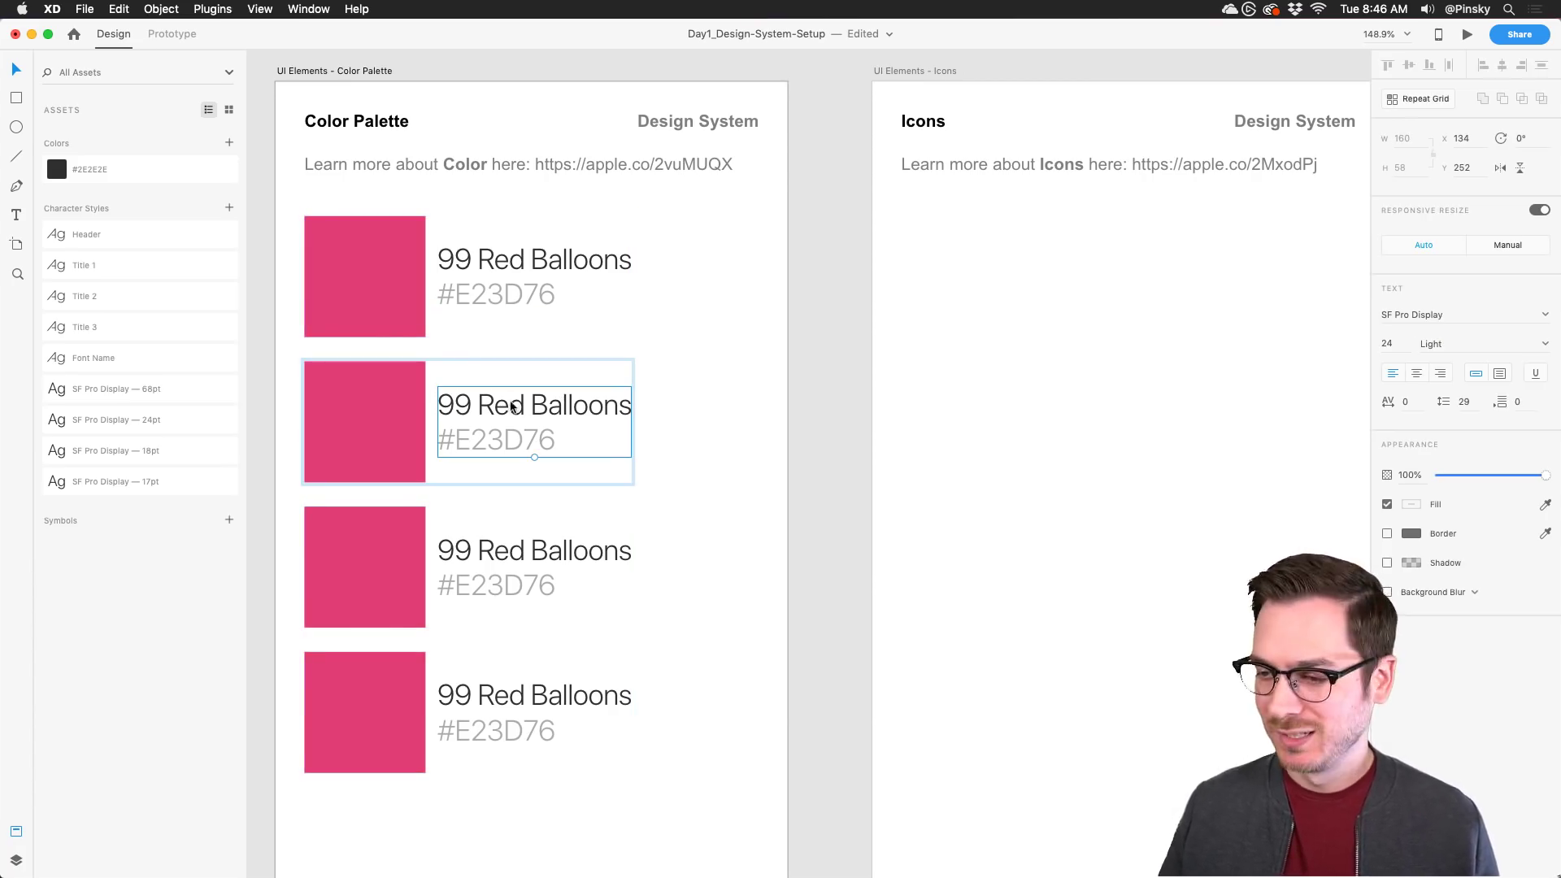
double_click(514, 407)
triple_click(510, 412)
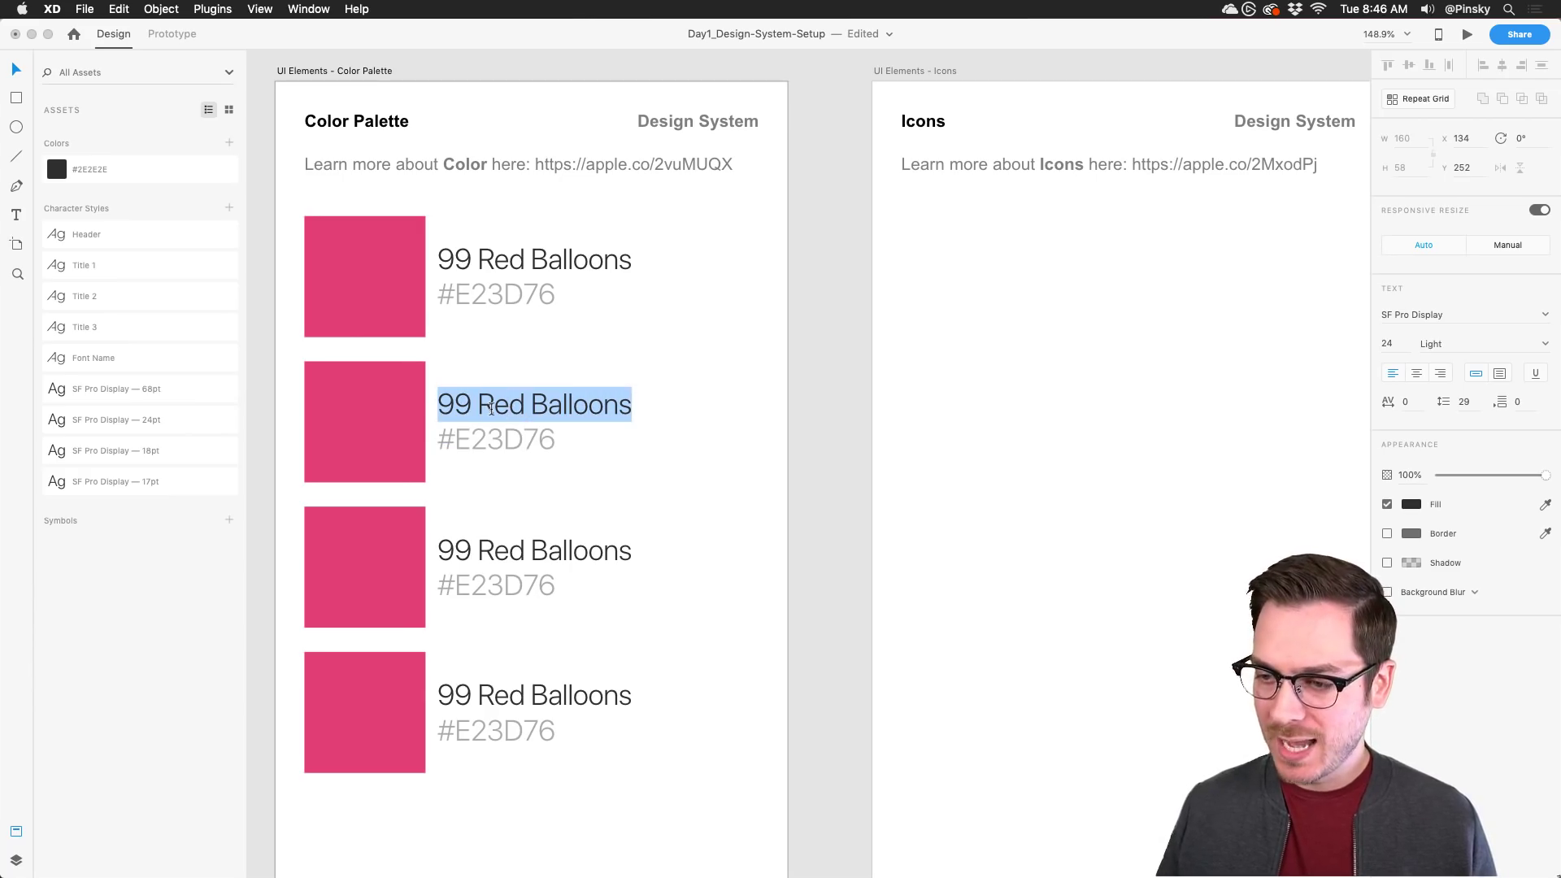
click(419, 401)
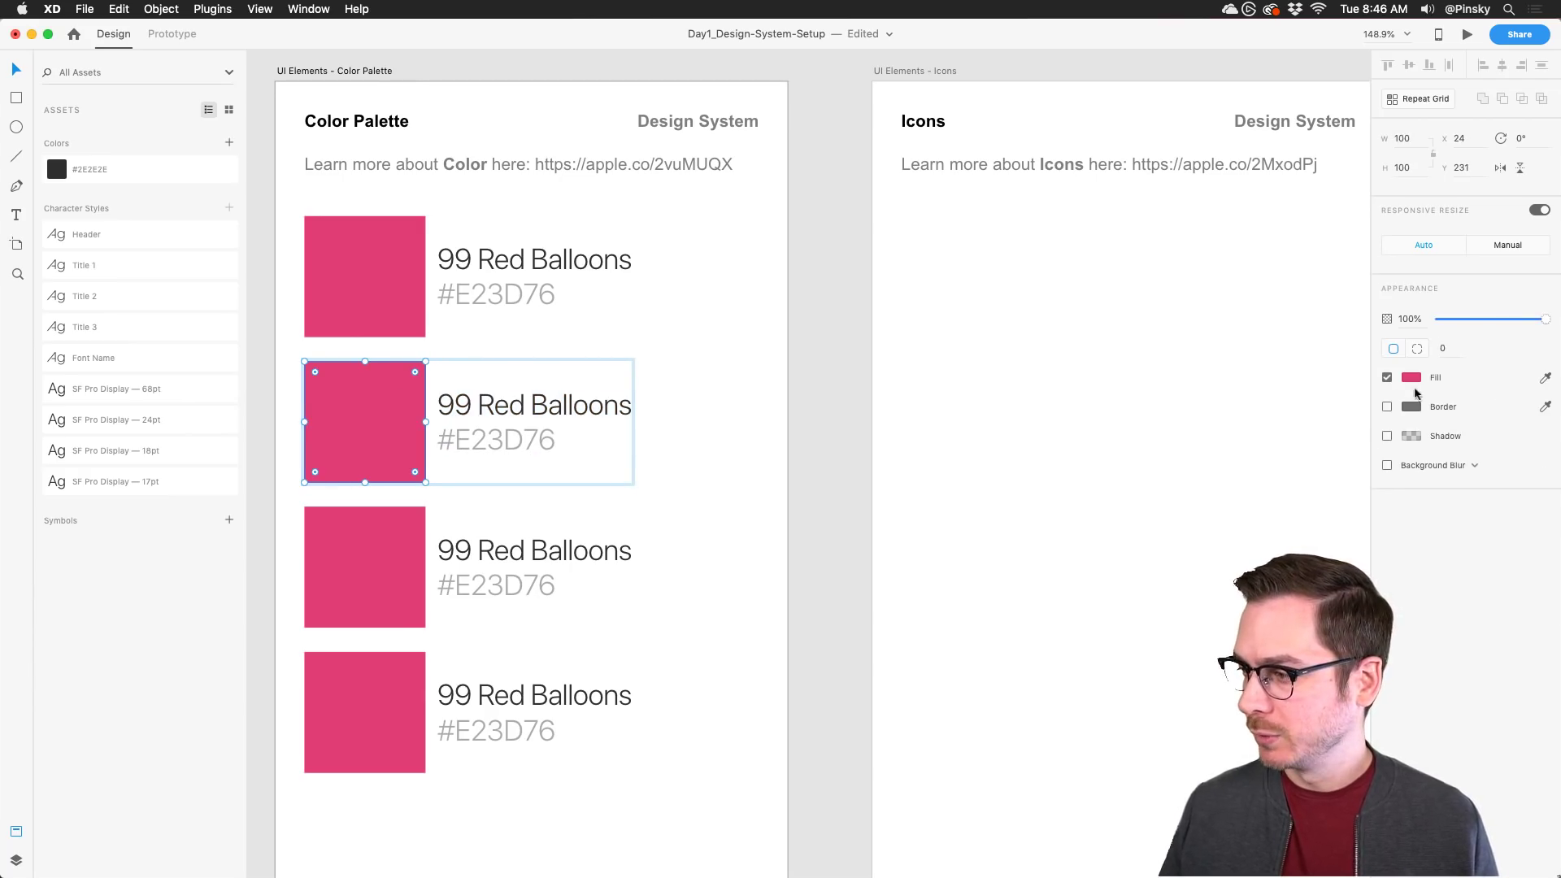
click(1412, 378)
drag(1357, 334, 1362, 364)
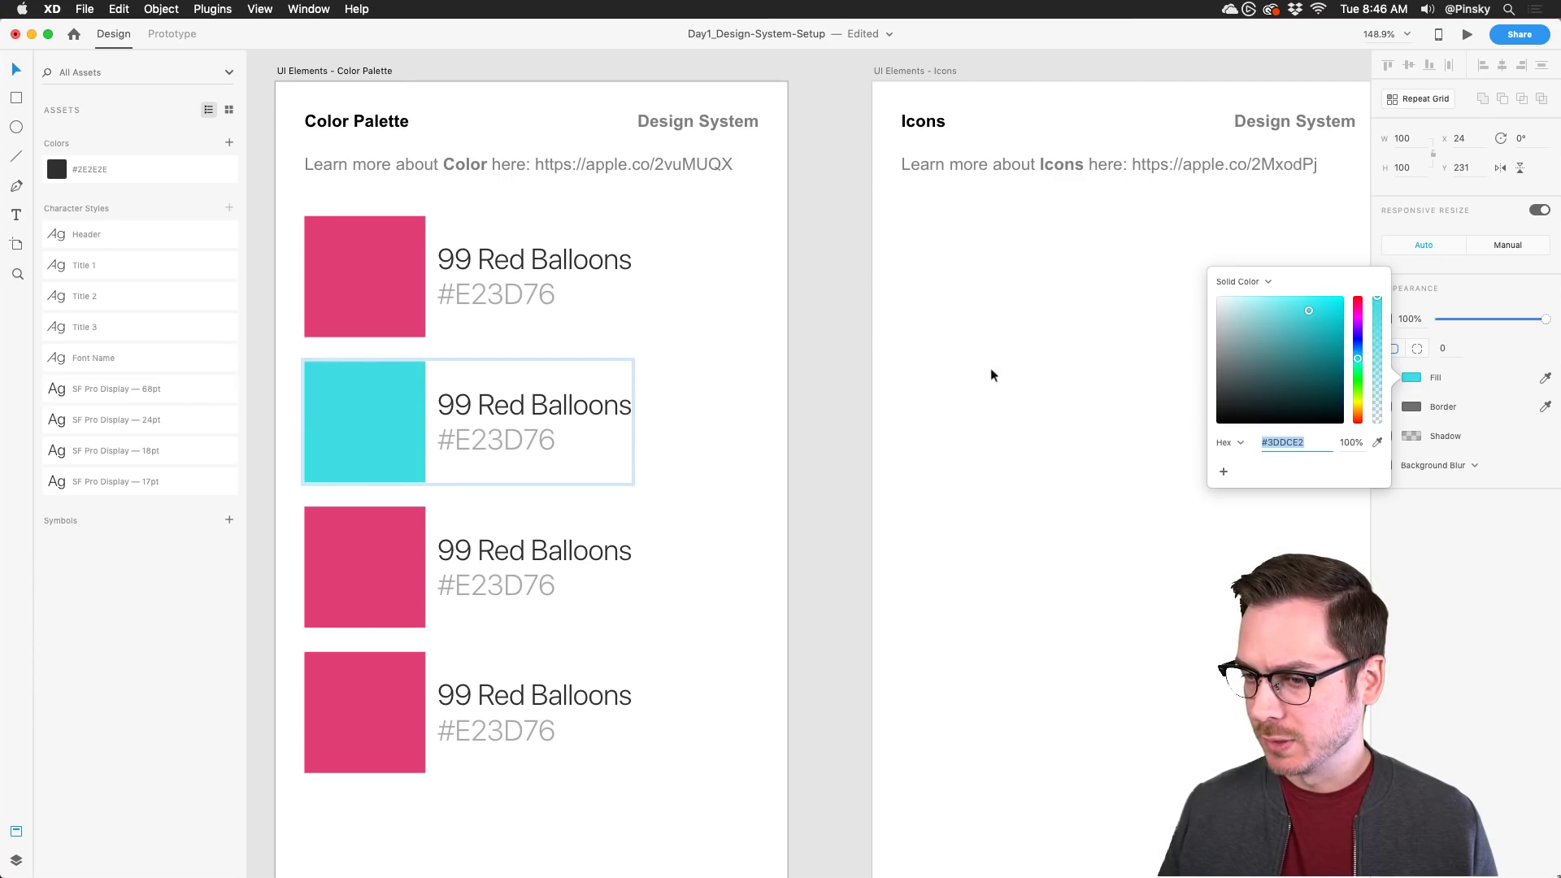
Step: Replace the hex code in the cyan swatch's label with "#3DDCE2"
double_click(491, 401)
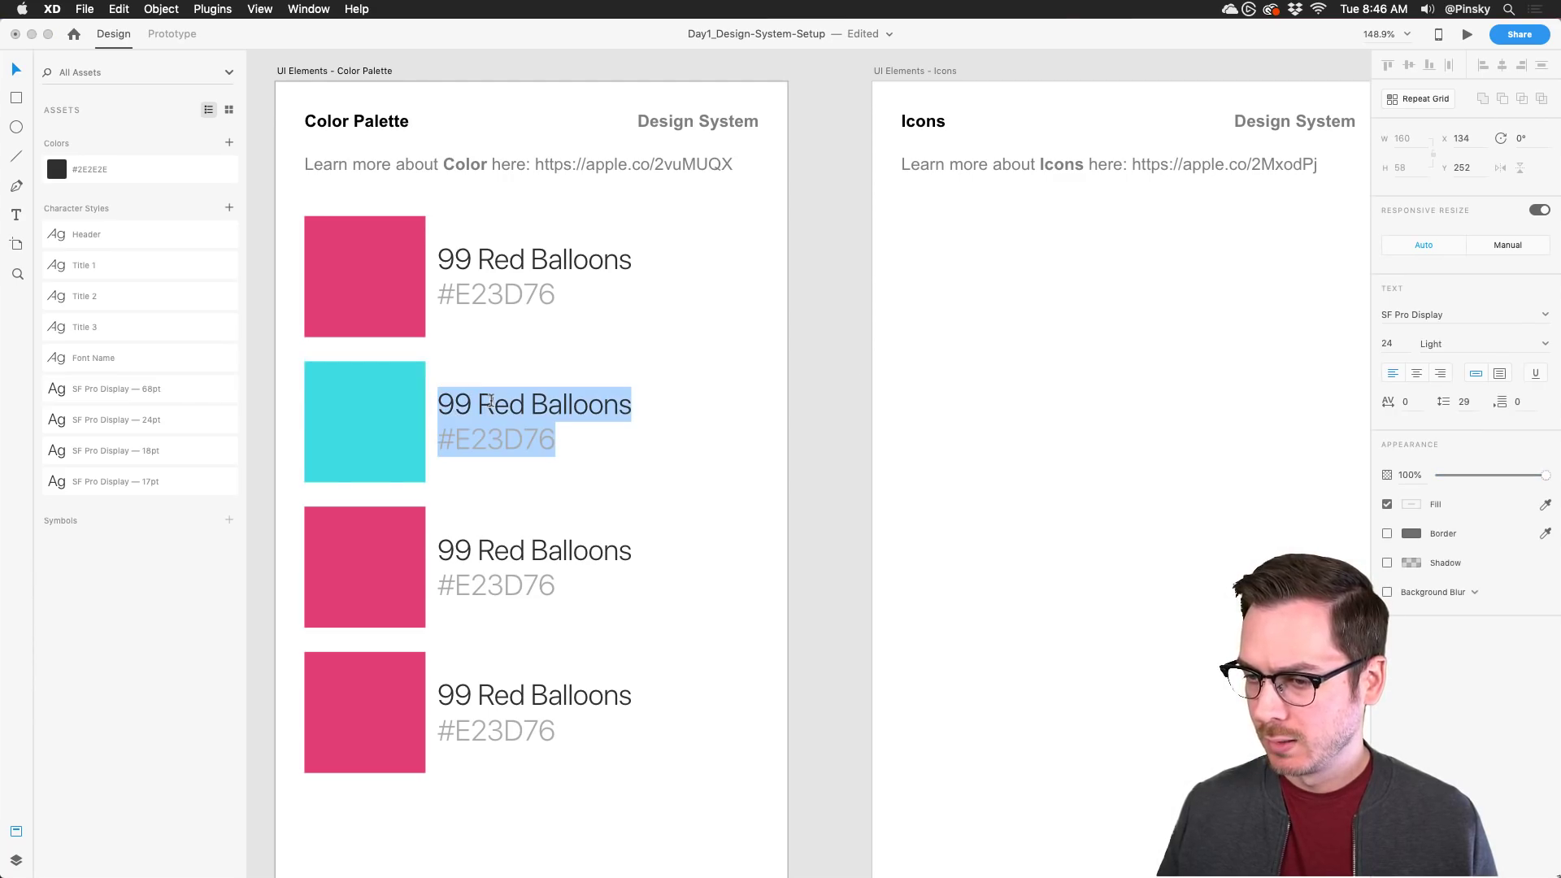
key(Escape)
click(338, 412)
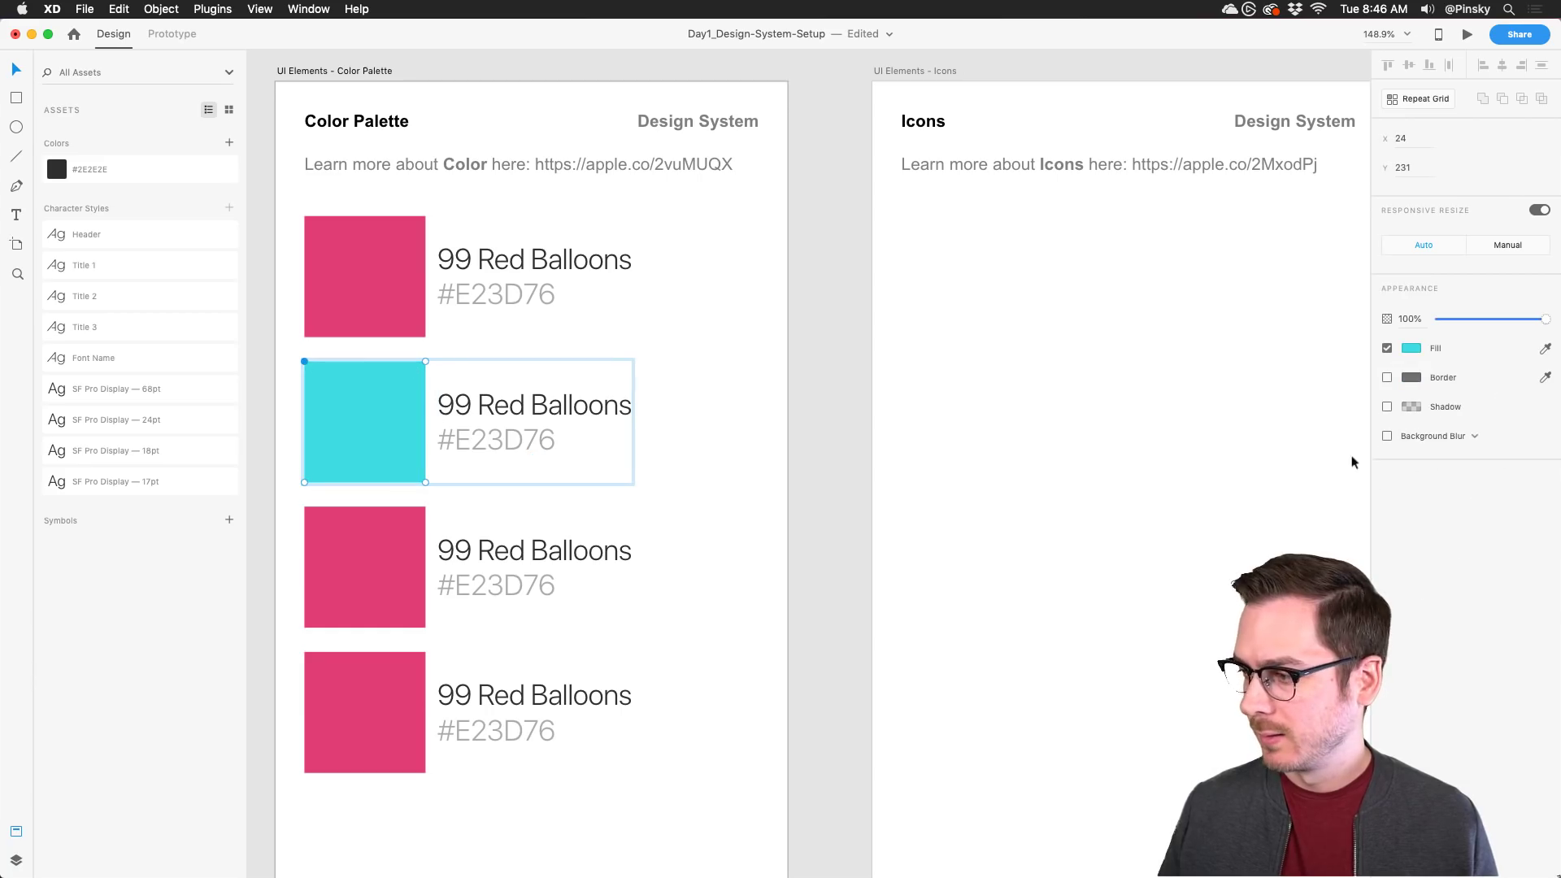
click(1410, 348)
click(504, 439)
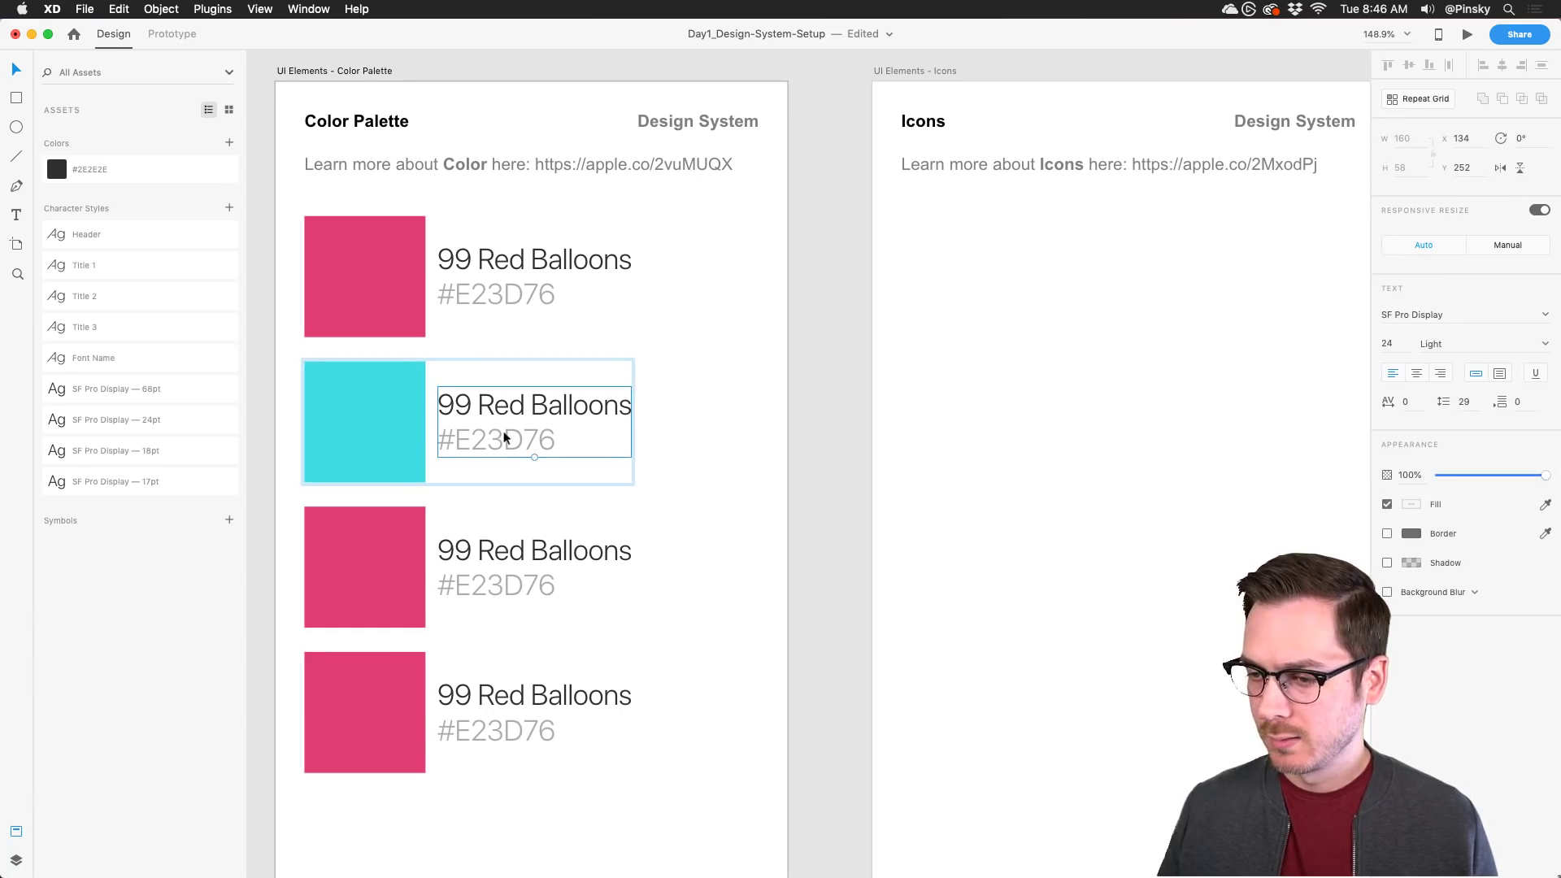
double_click(504, 444)
text(#3DDCE2)
Step: Rename the cyan swatch's label to "Feelin’ Blue", keeping the hex code on its own line
triple_click(509, 404)
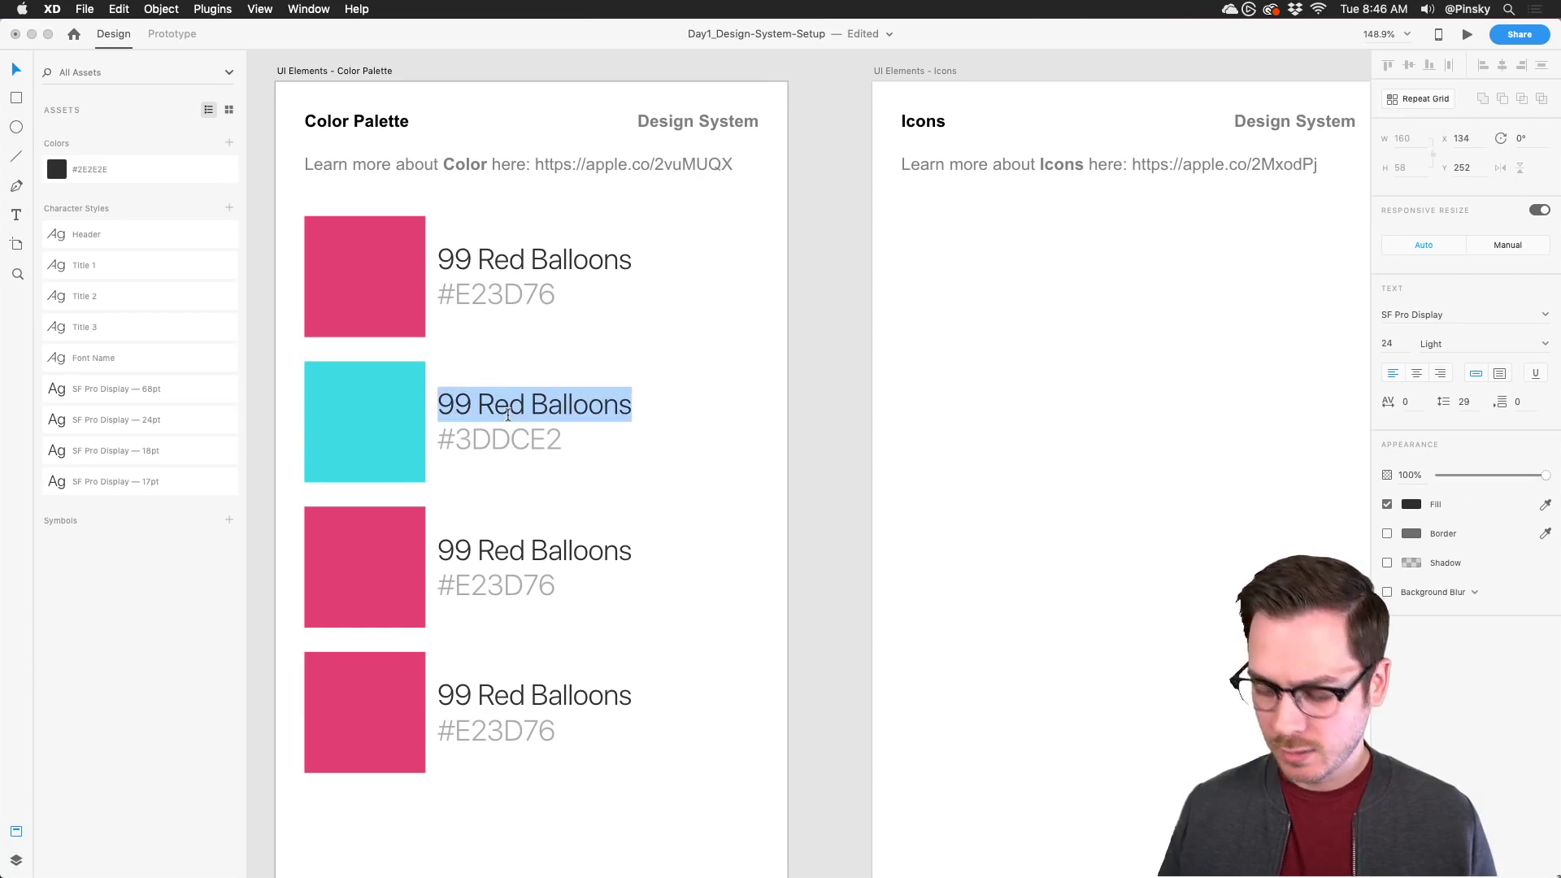
text(Feelin' )
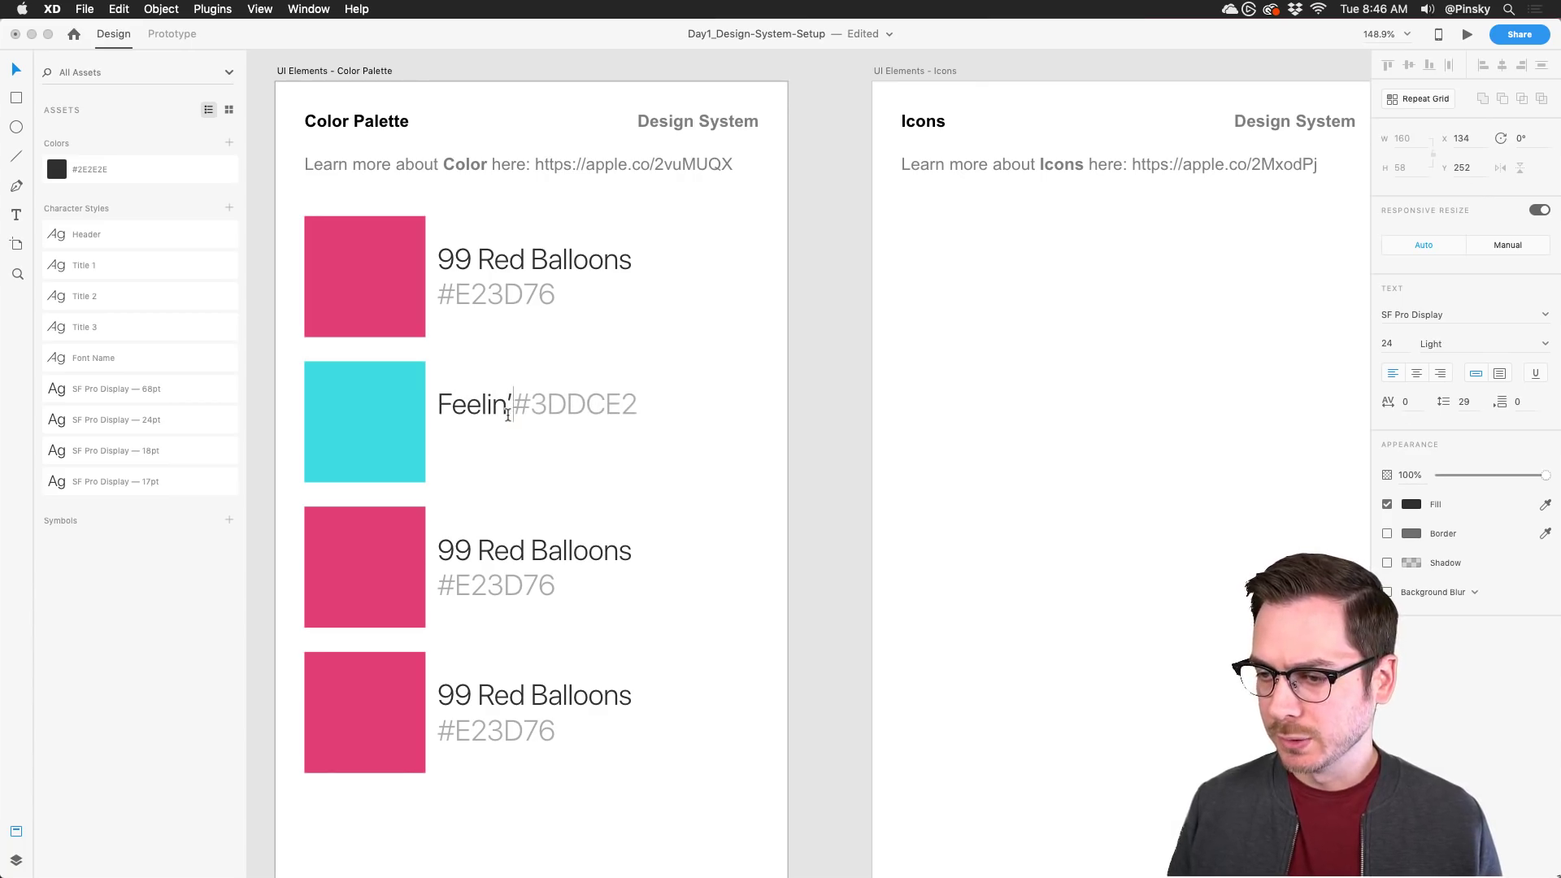
text(Blue)
key(Return)
key(BackSpace)
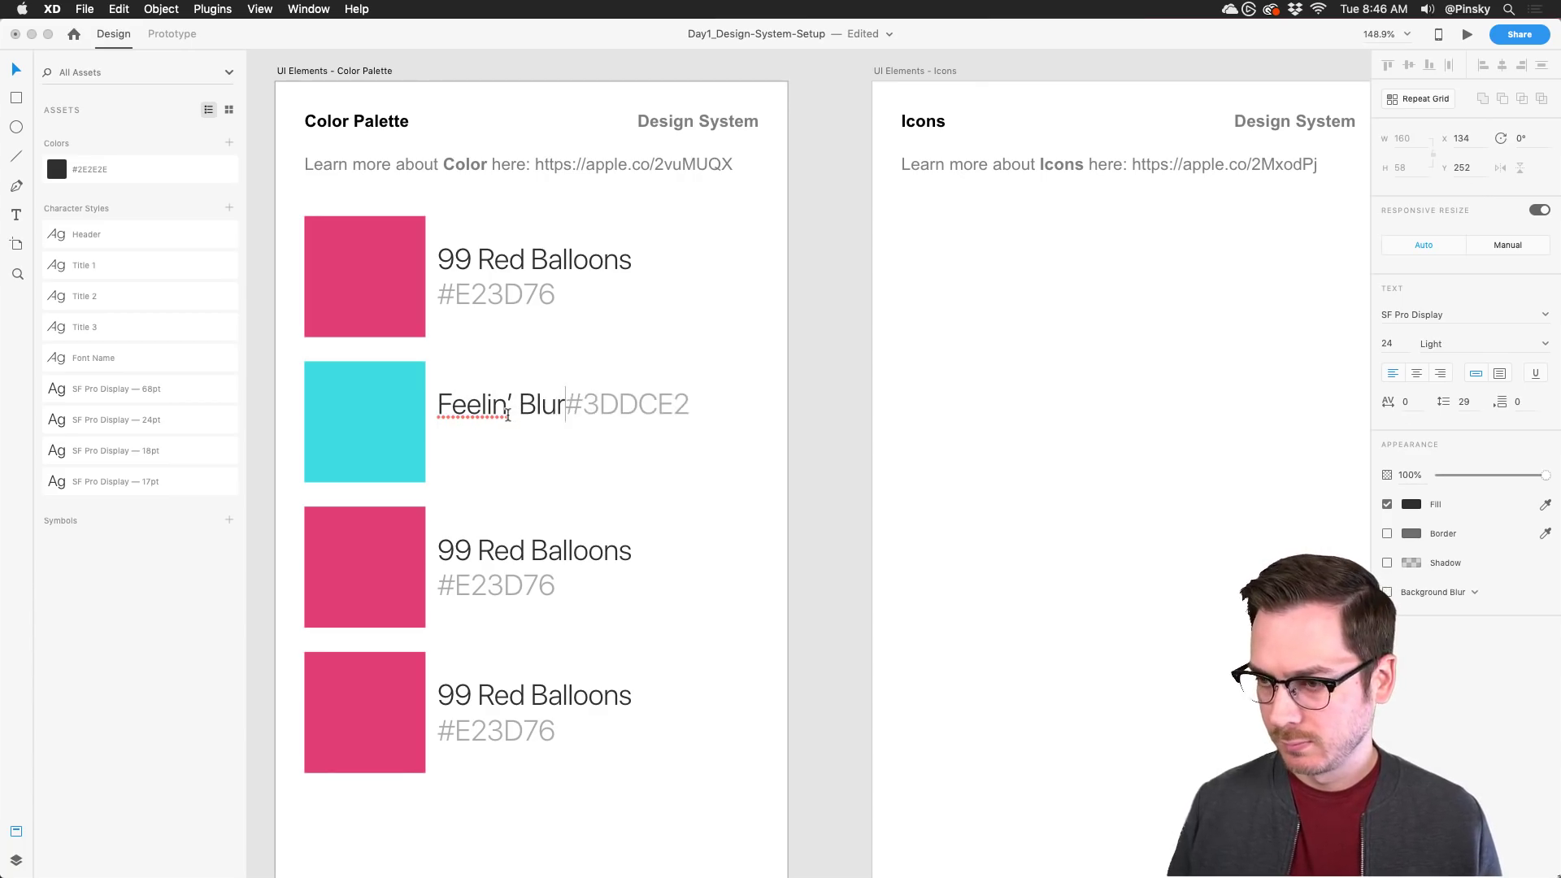
key(Return)
key(Escape)
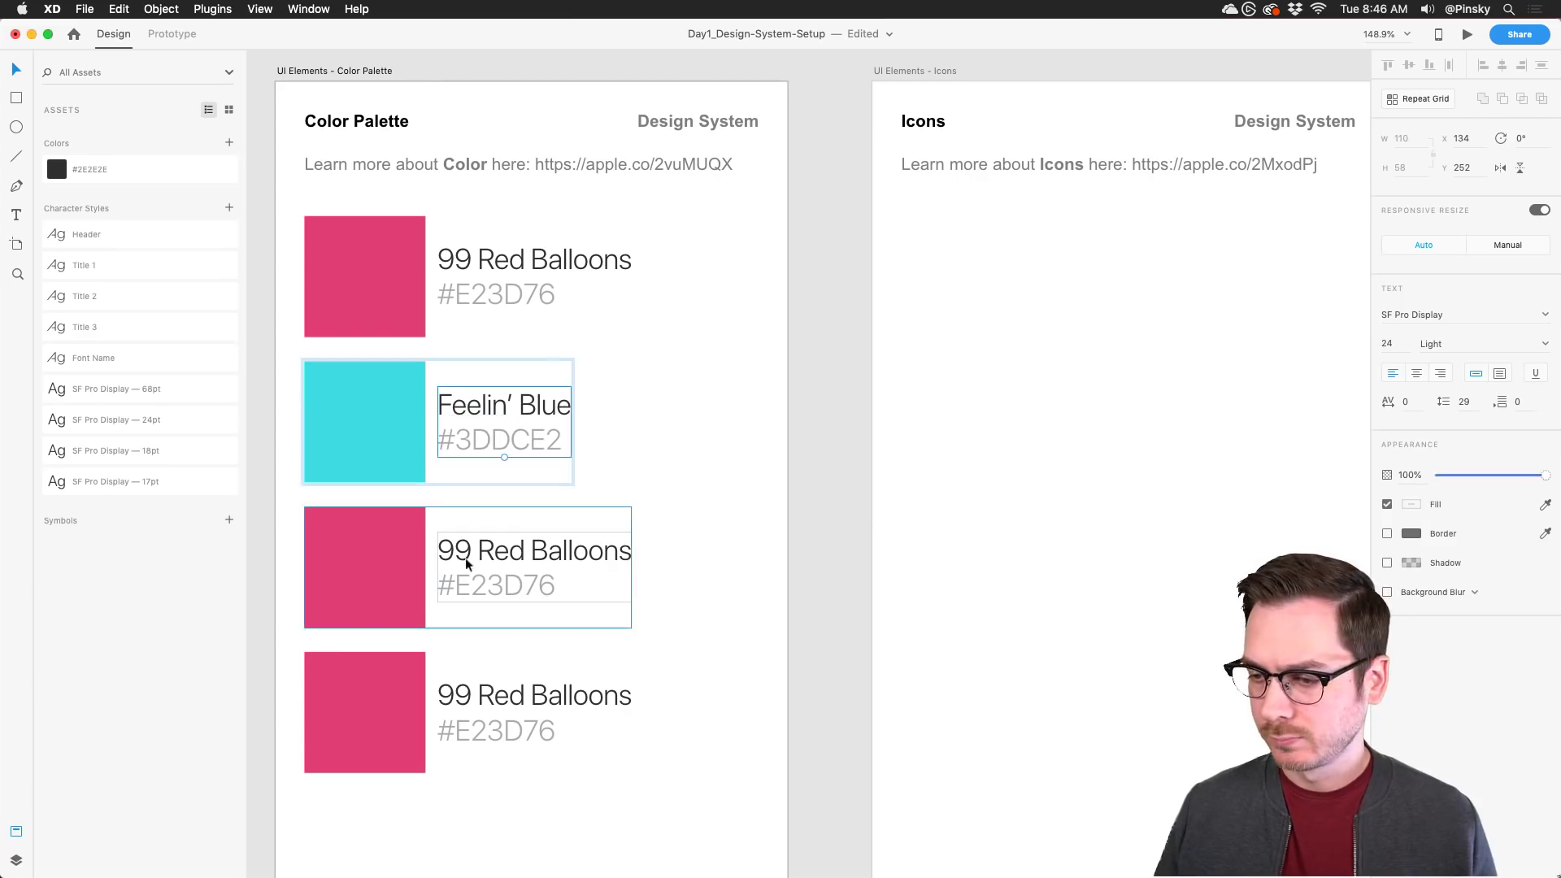
Step: Change the third swatch's square fill to the blue-gray #8B9FA5
click(368, 539)
double_click(368, 542)
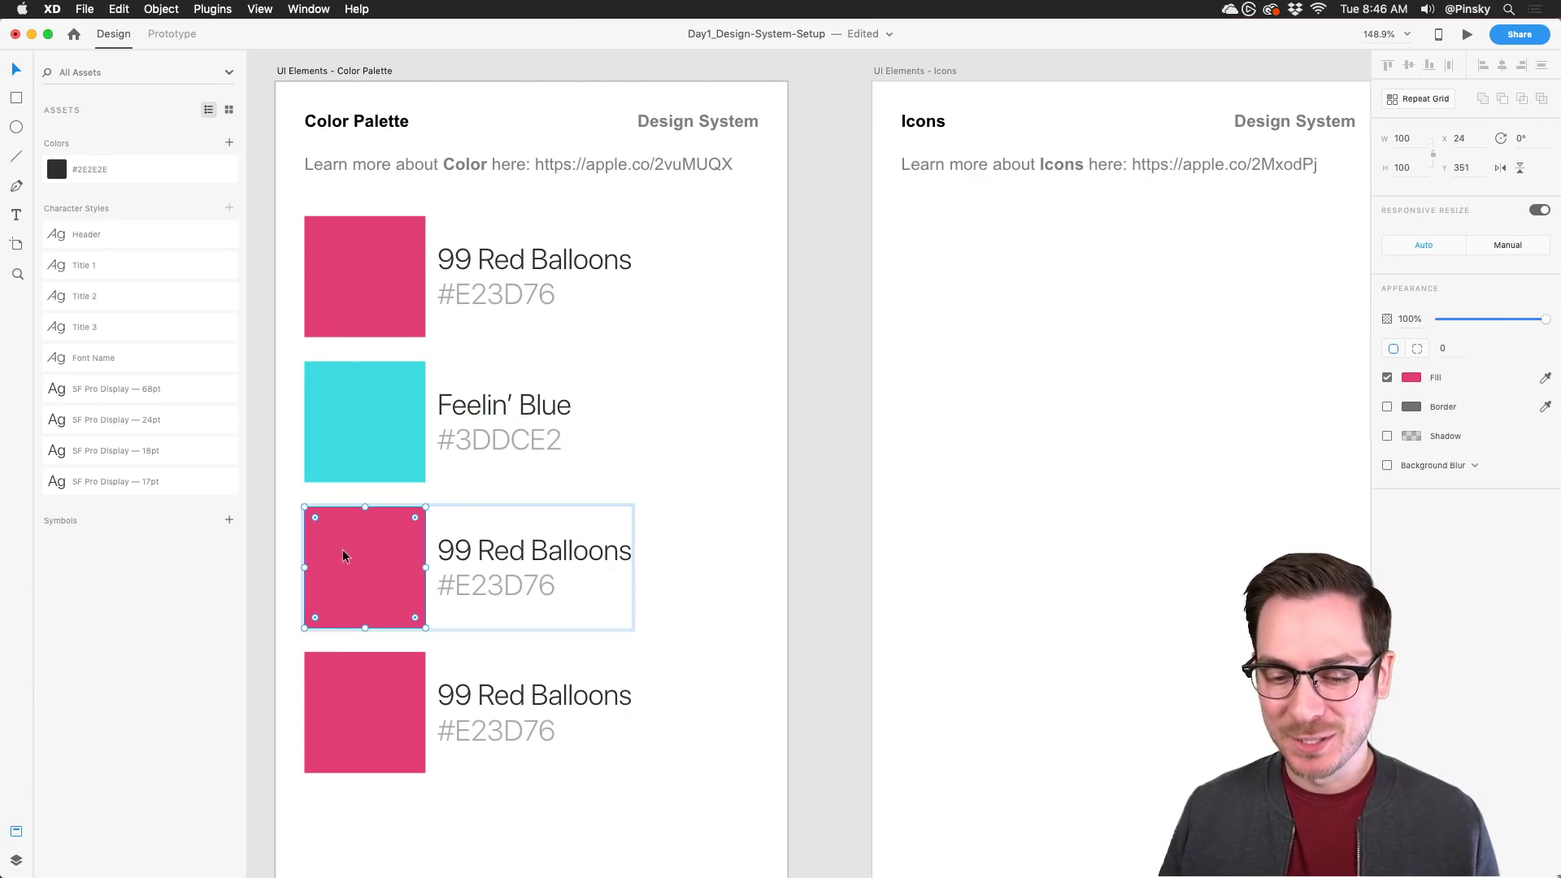
click(1408, 378)
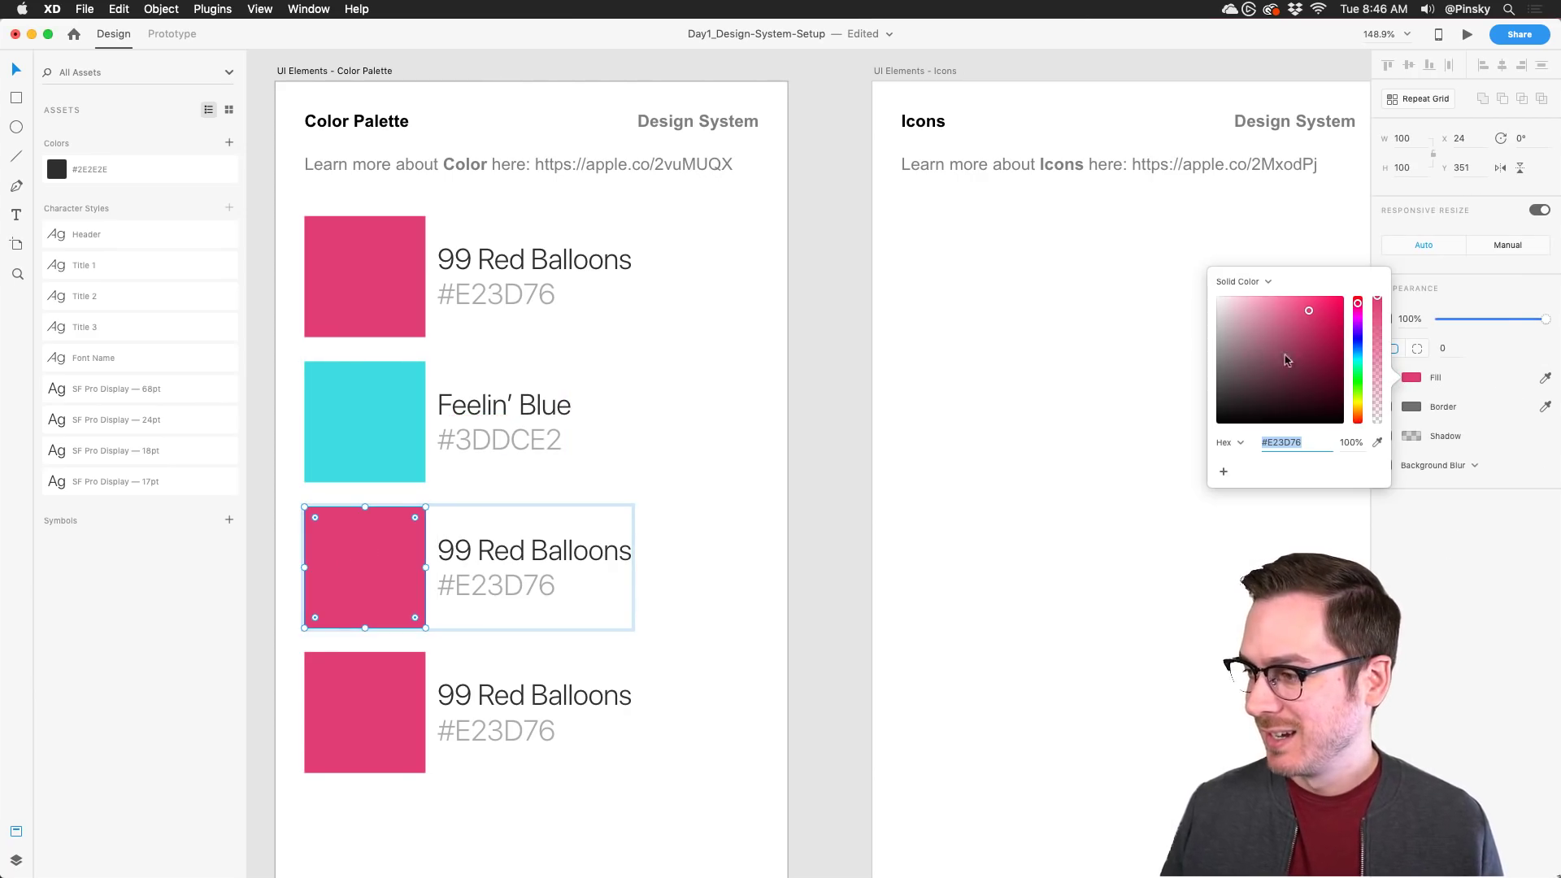
click(1357, 354)
mouse_move(1330, 364)
mouse_down()
mouse_move(1228, 382)
mouse_move(1237, 337)
mouse_up()
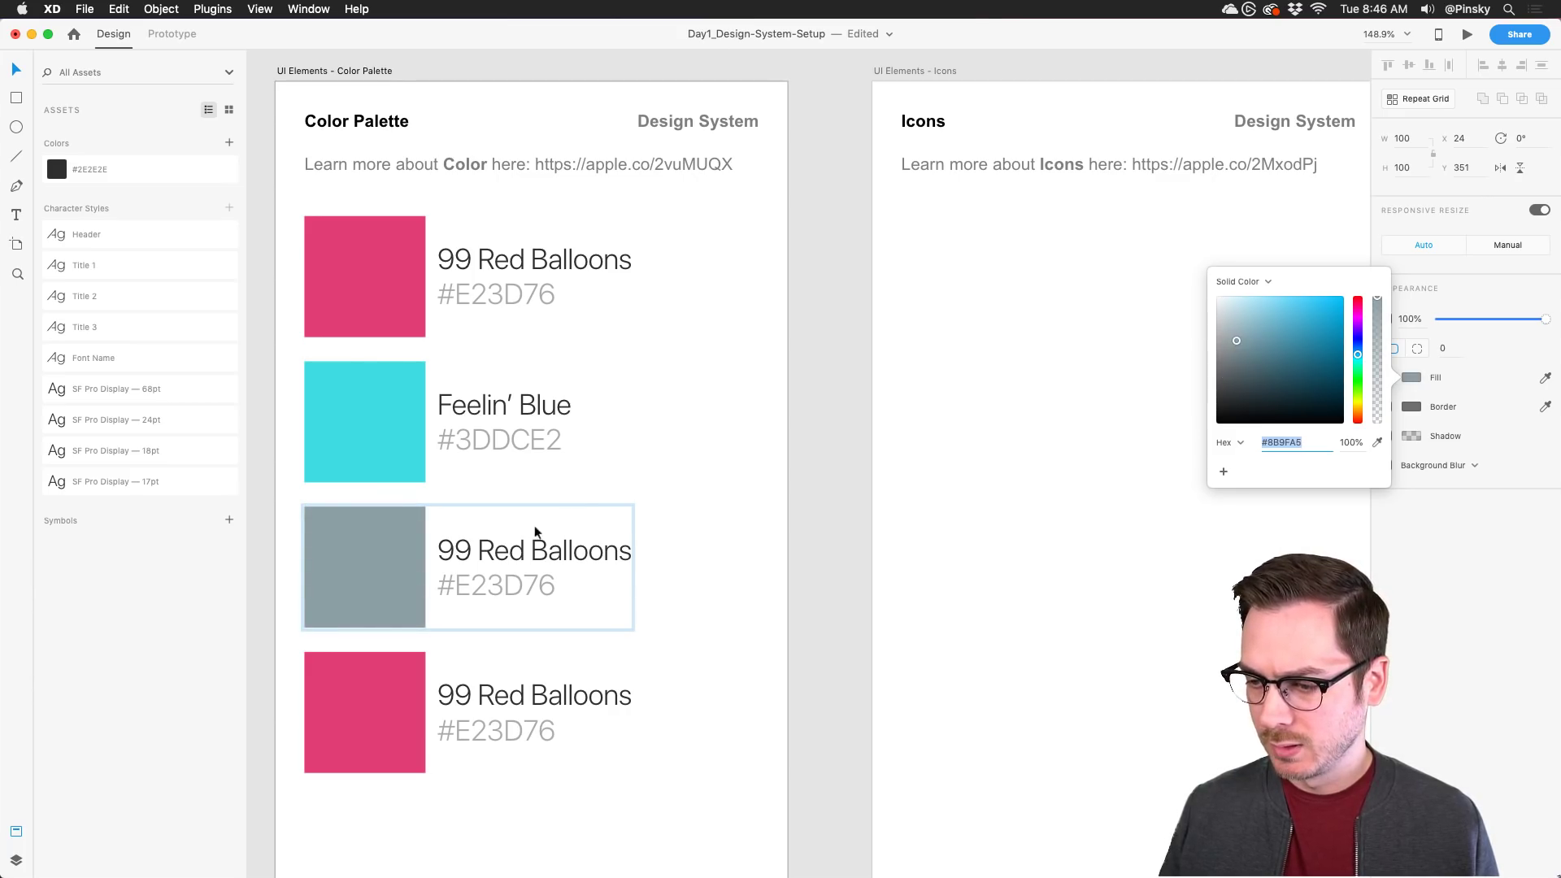
Step: Replace the name line of the third swatch's label with "Macy Gray"
double_click(538, 547)
click(504, 553)
text(Macy)
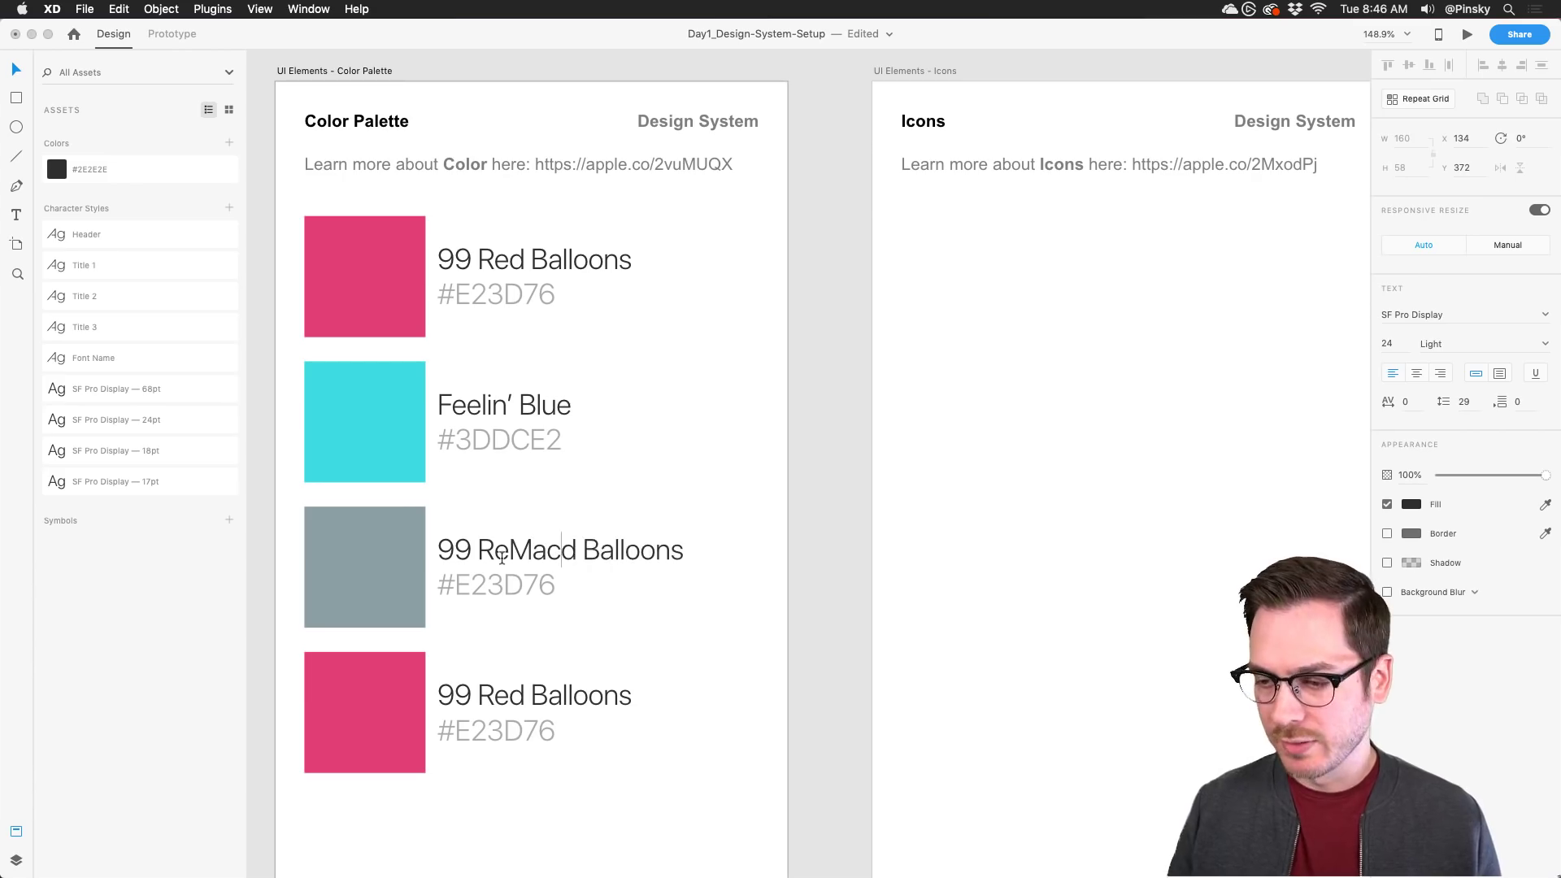
key(super+a)
text(M)
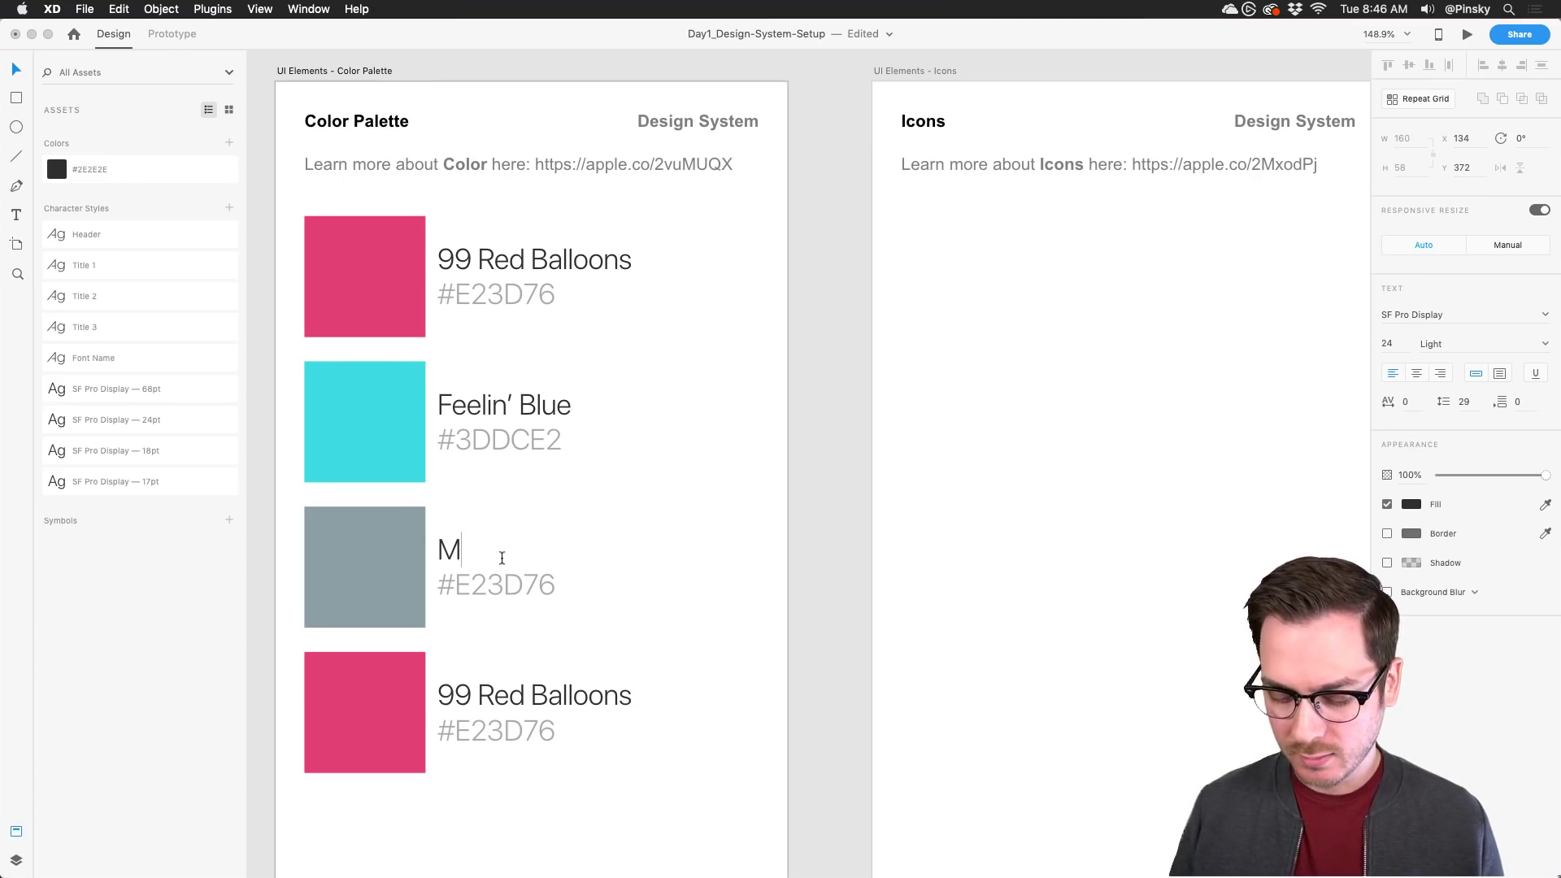
text(acy Gray)
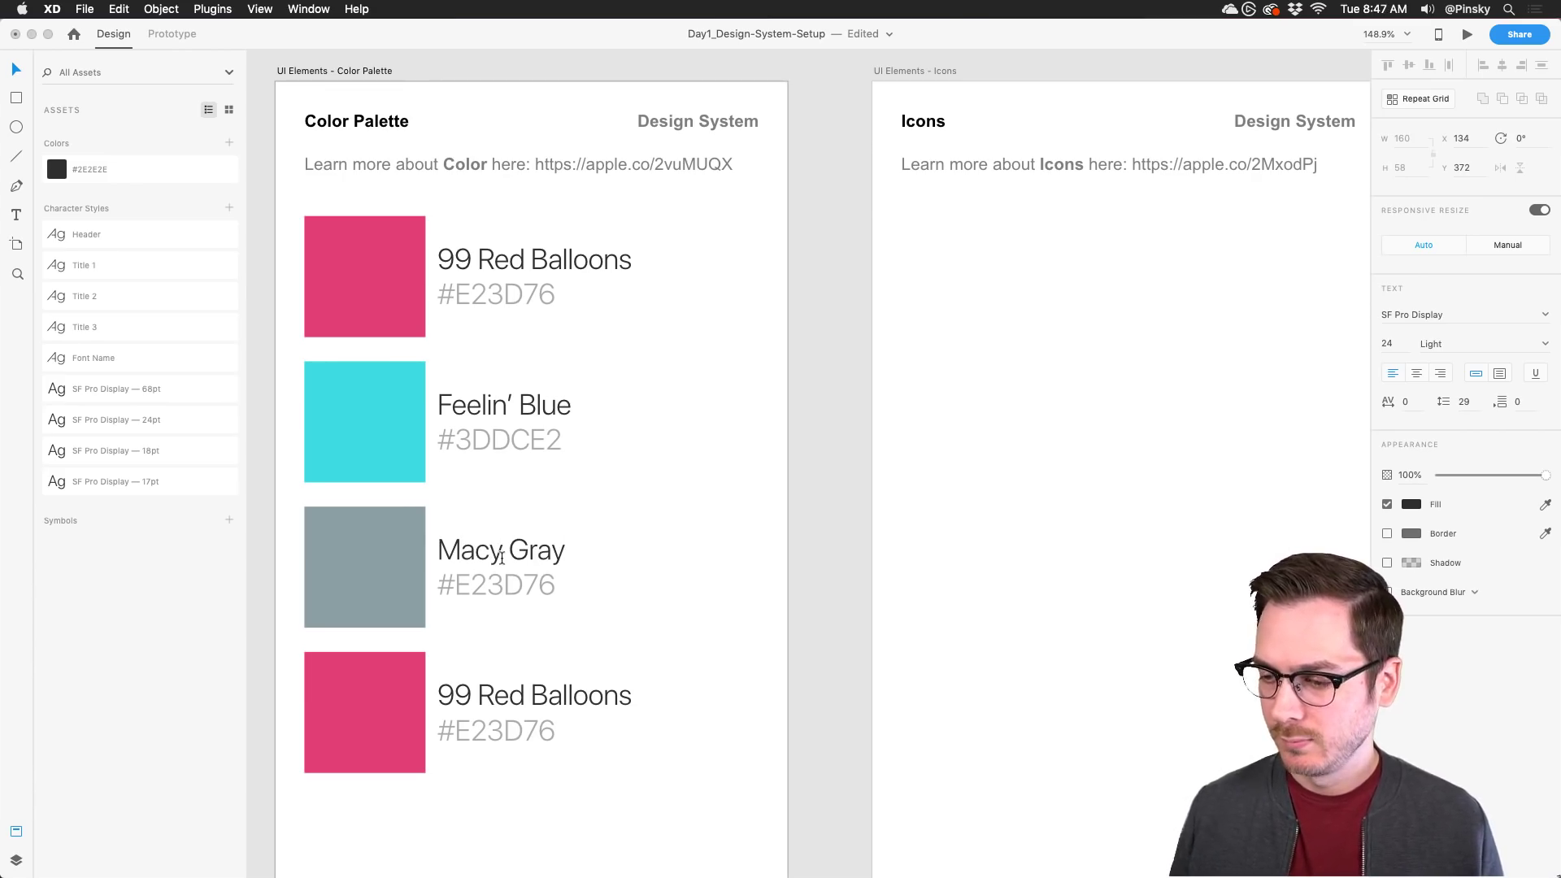
key(Escape)
Step: Copy the gray square's hex value and paste "#8B9FA5" over the code in its label
click(335, 587)
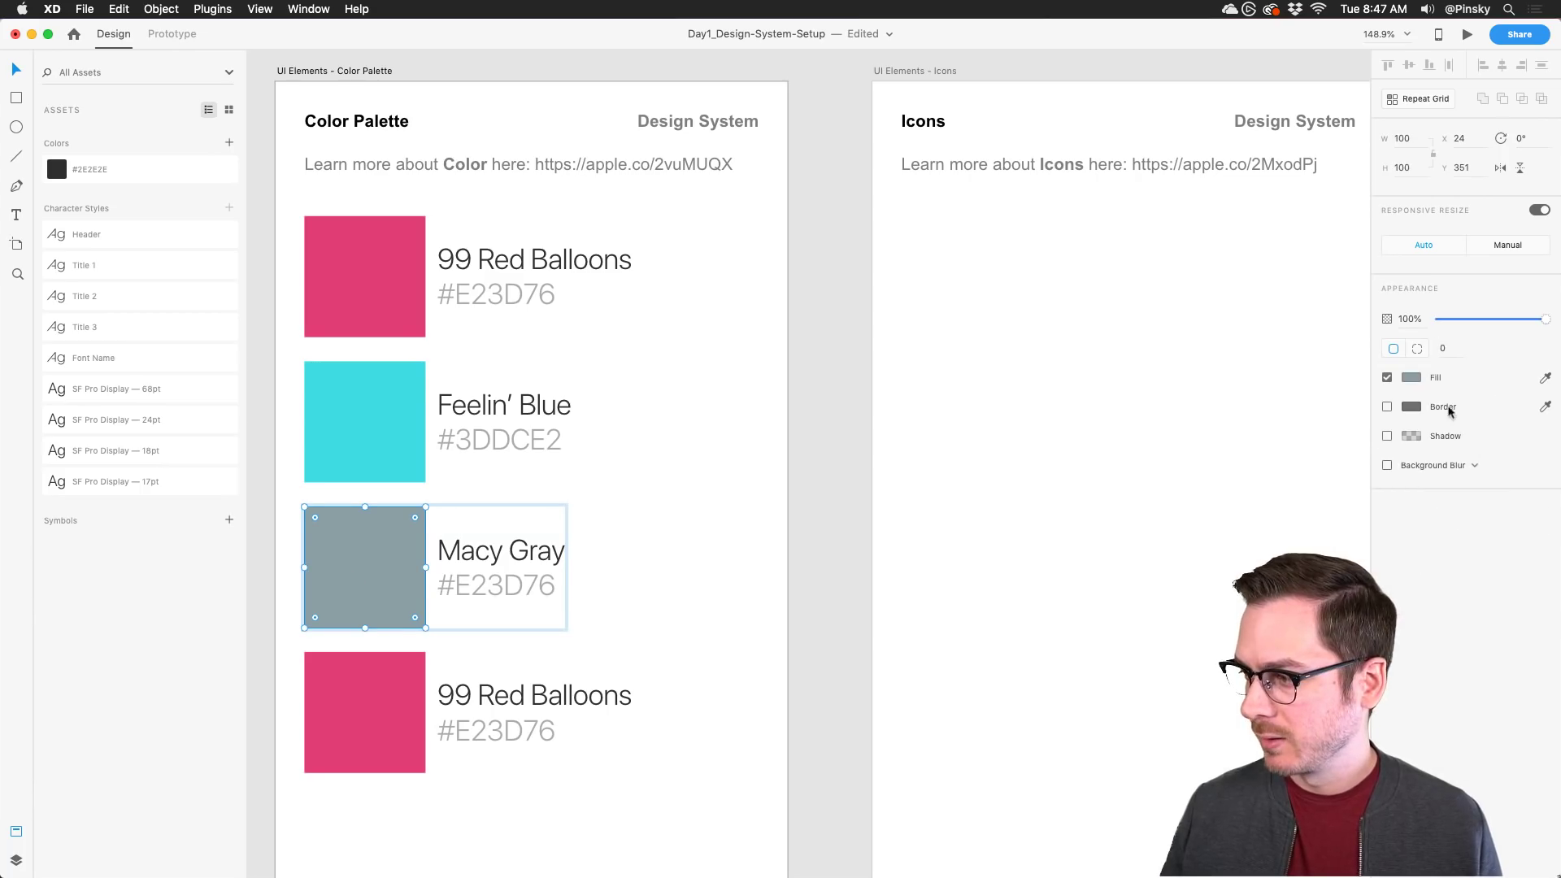
click(1412, 377)
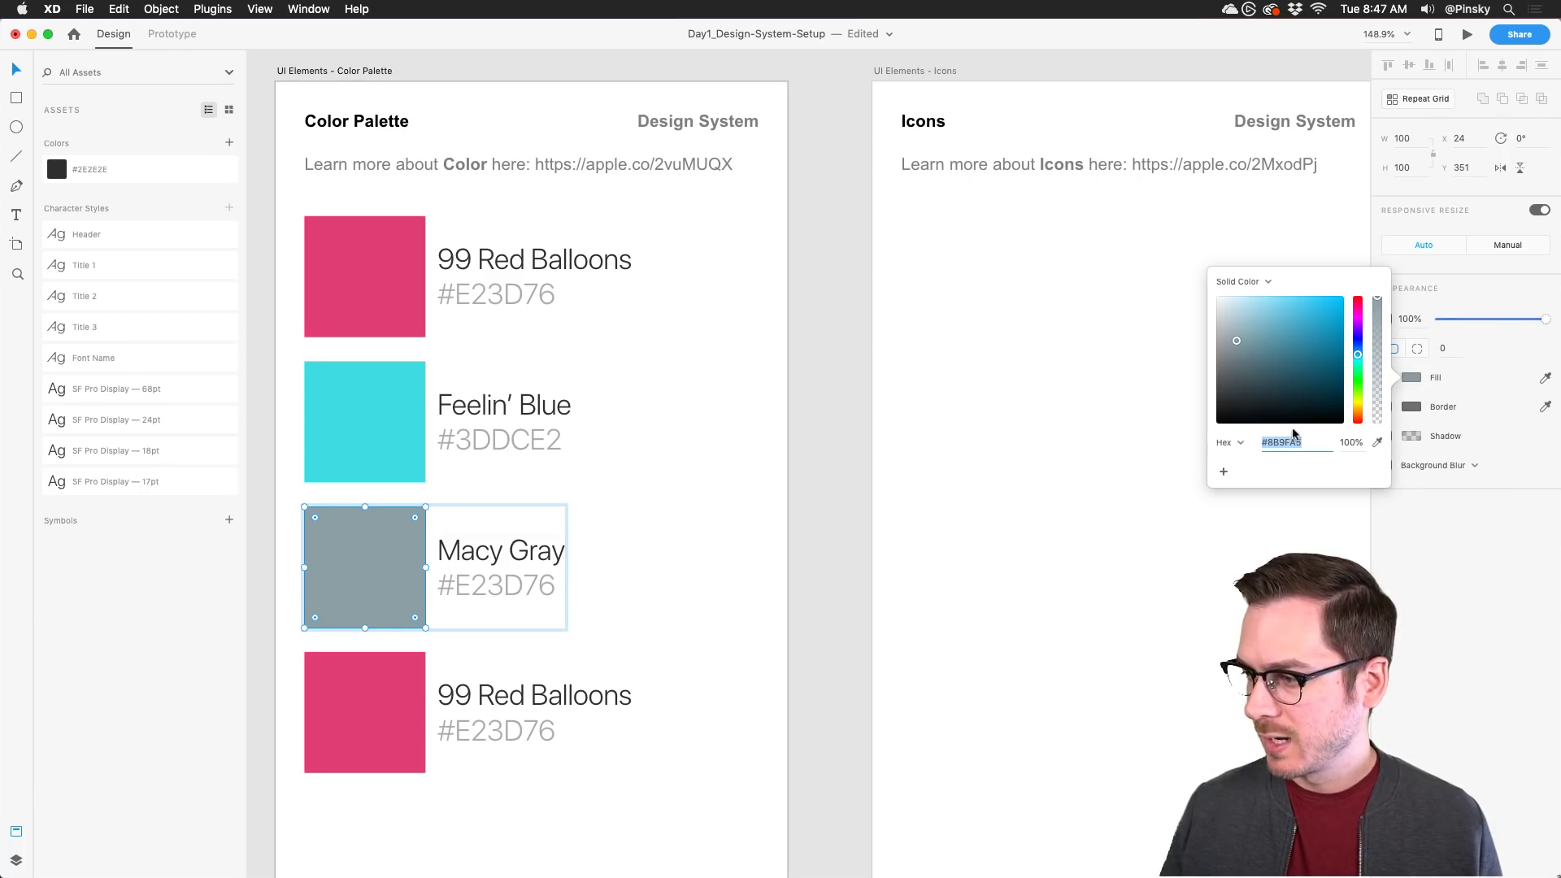
double_click(510, 585)
key(super+v)
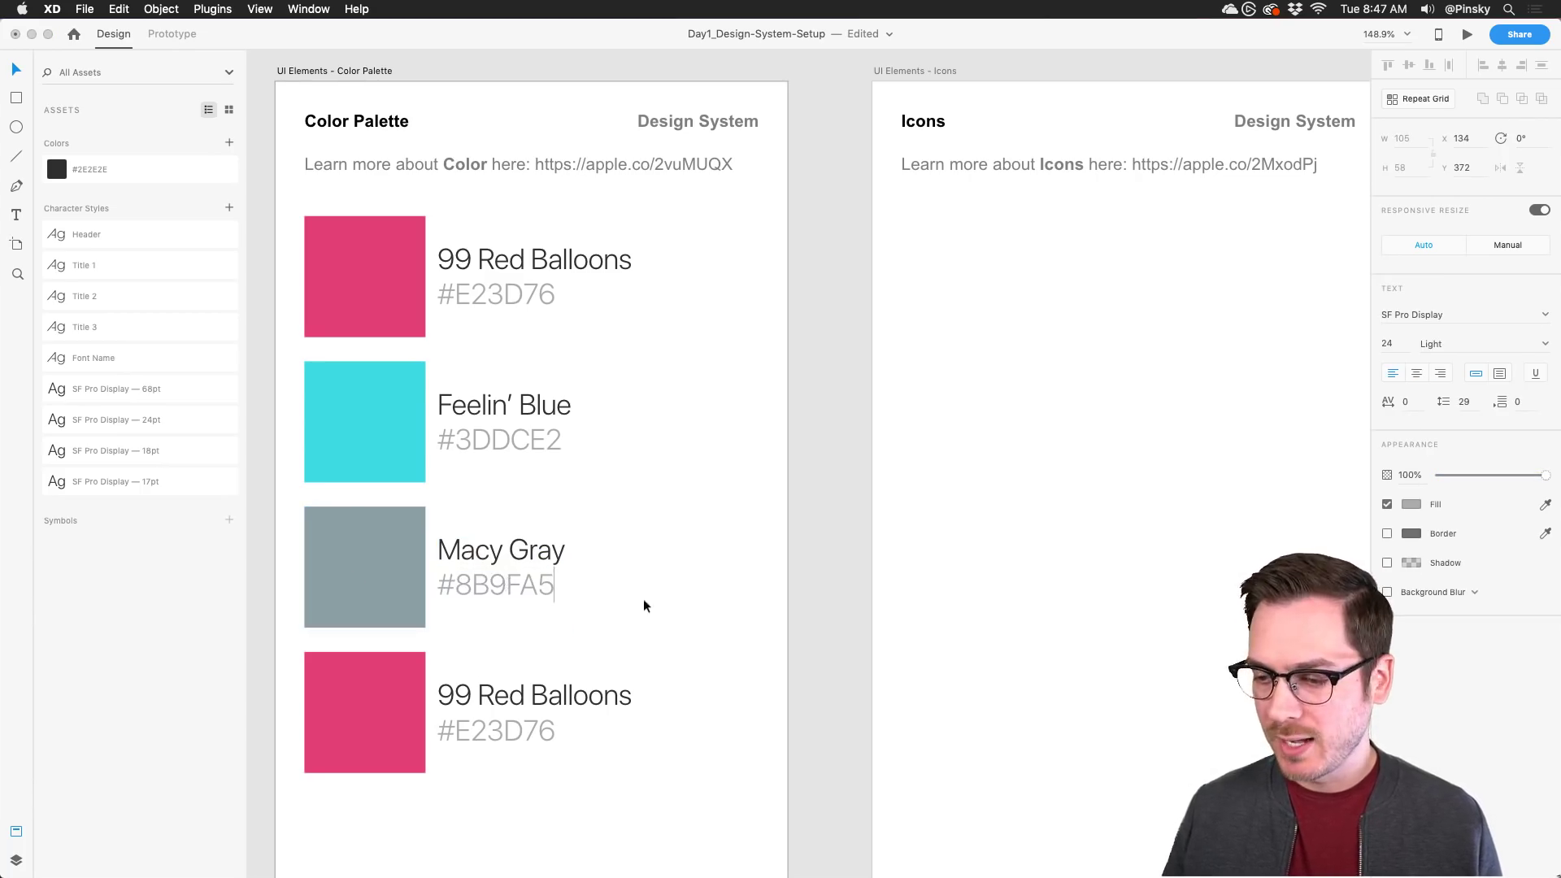
key(Escape)
Step: Delete the fourth, unused "99 Red Balloons" swatch row at the end of the palette
click(605, 629)
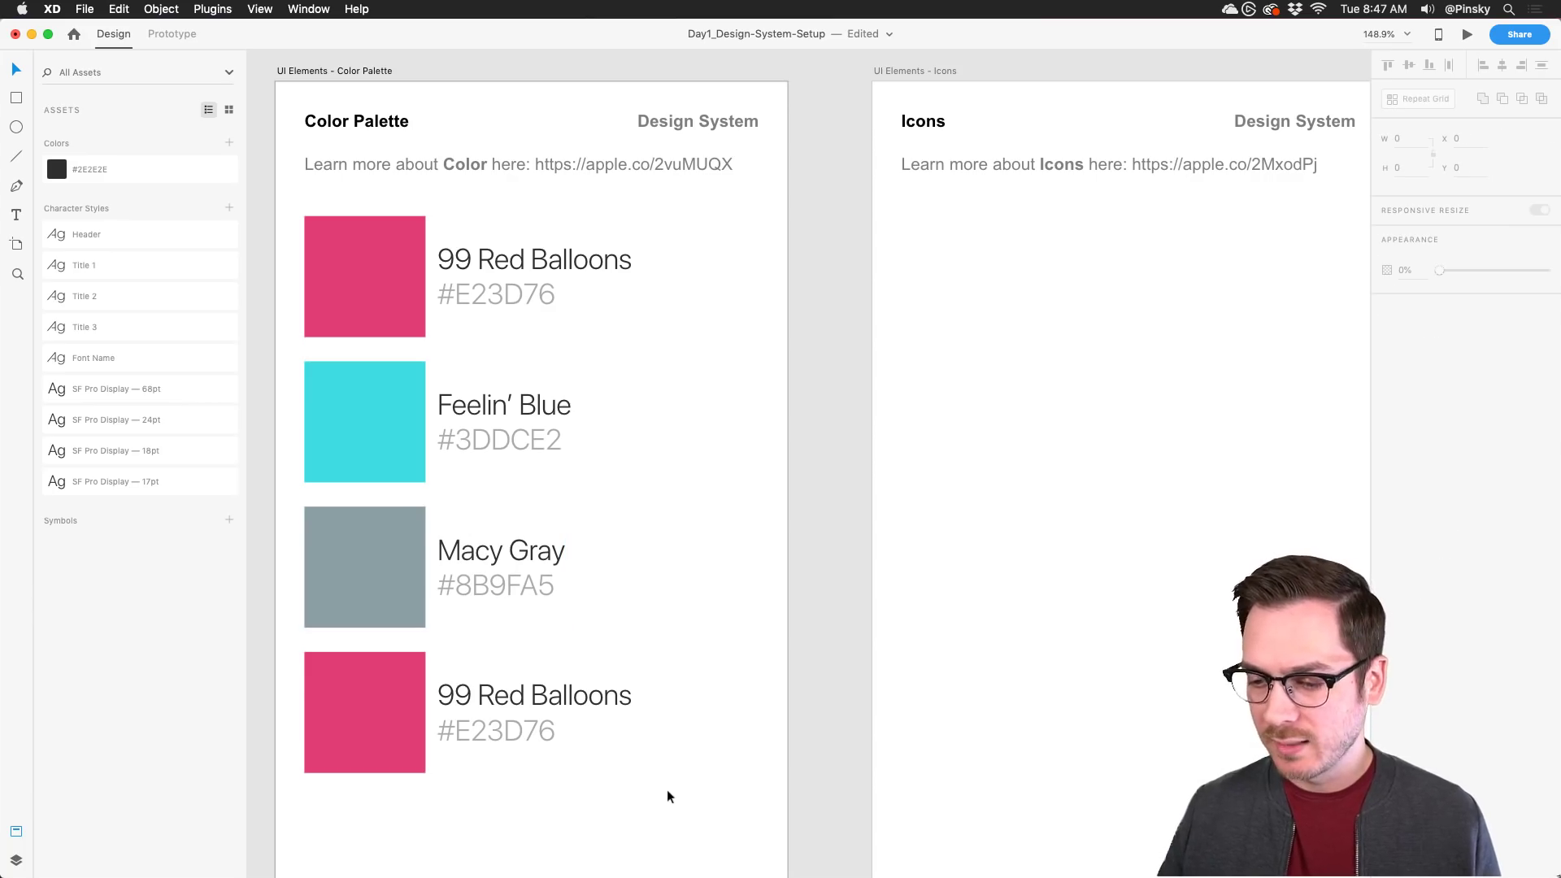
drag(666, 789, 373, 710)
key(Delete)
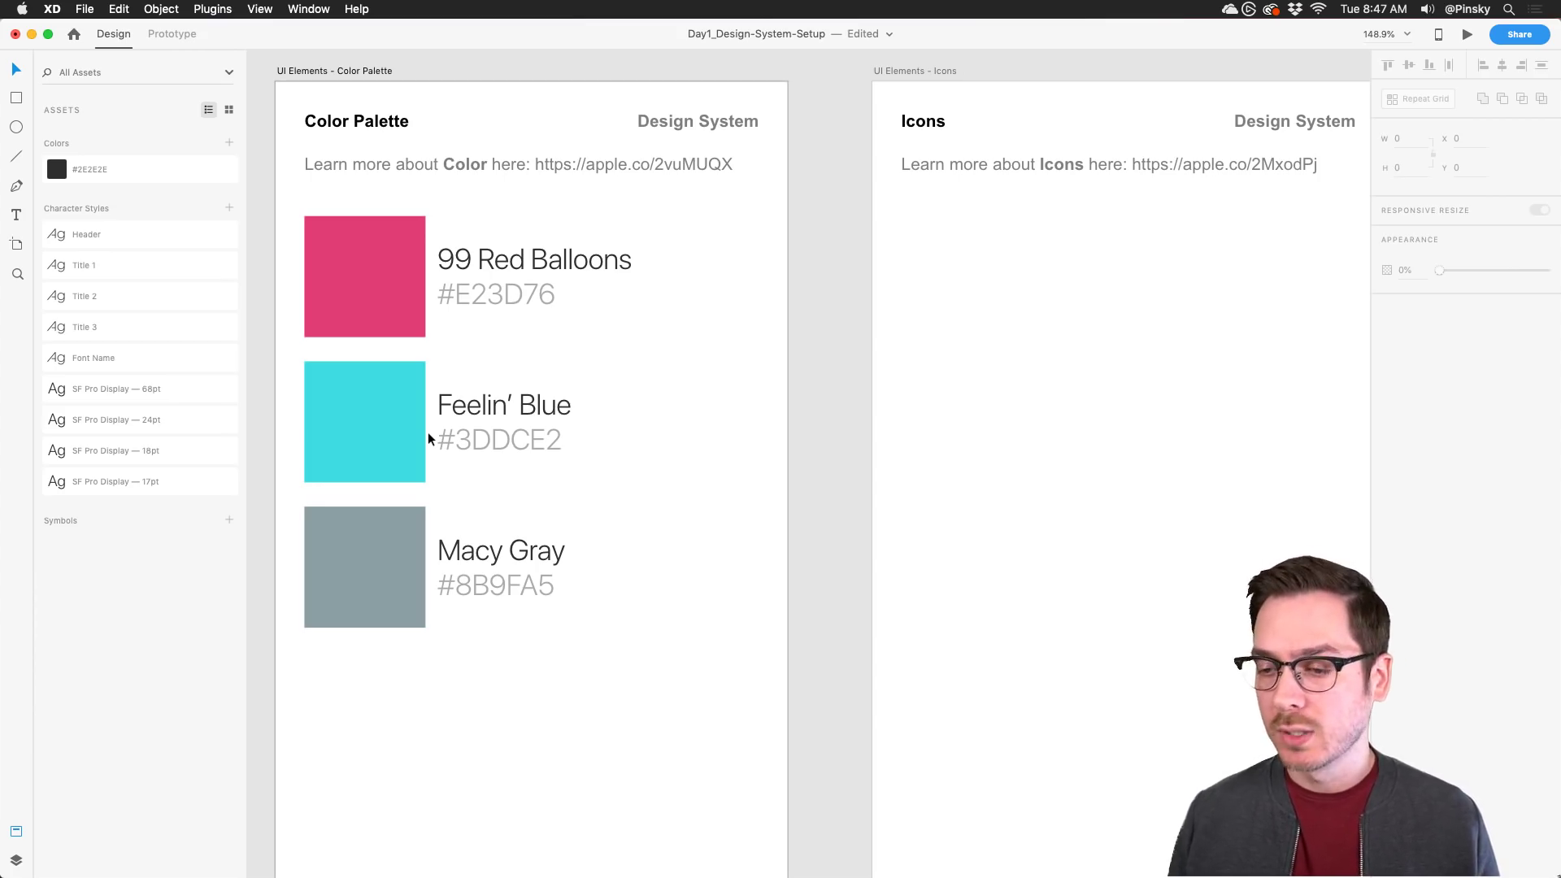
Step: Select all three labelled swatches and save their colors to the document's color assets
click(373, 271)
click(616, 498)
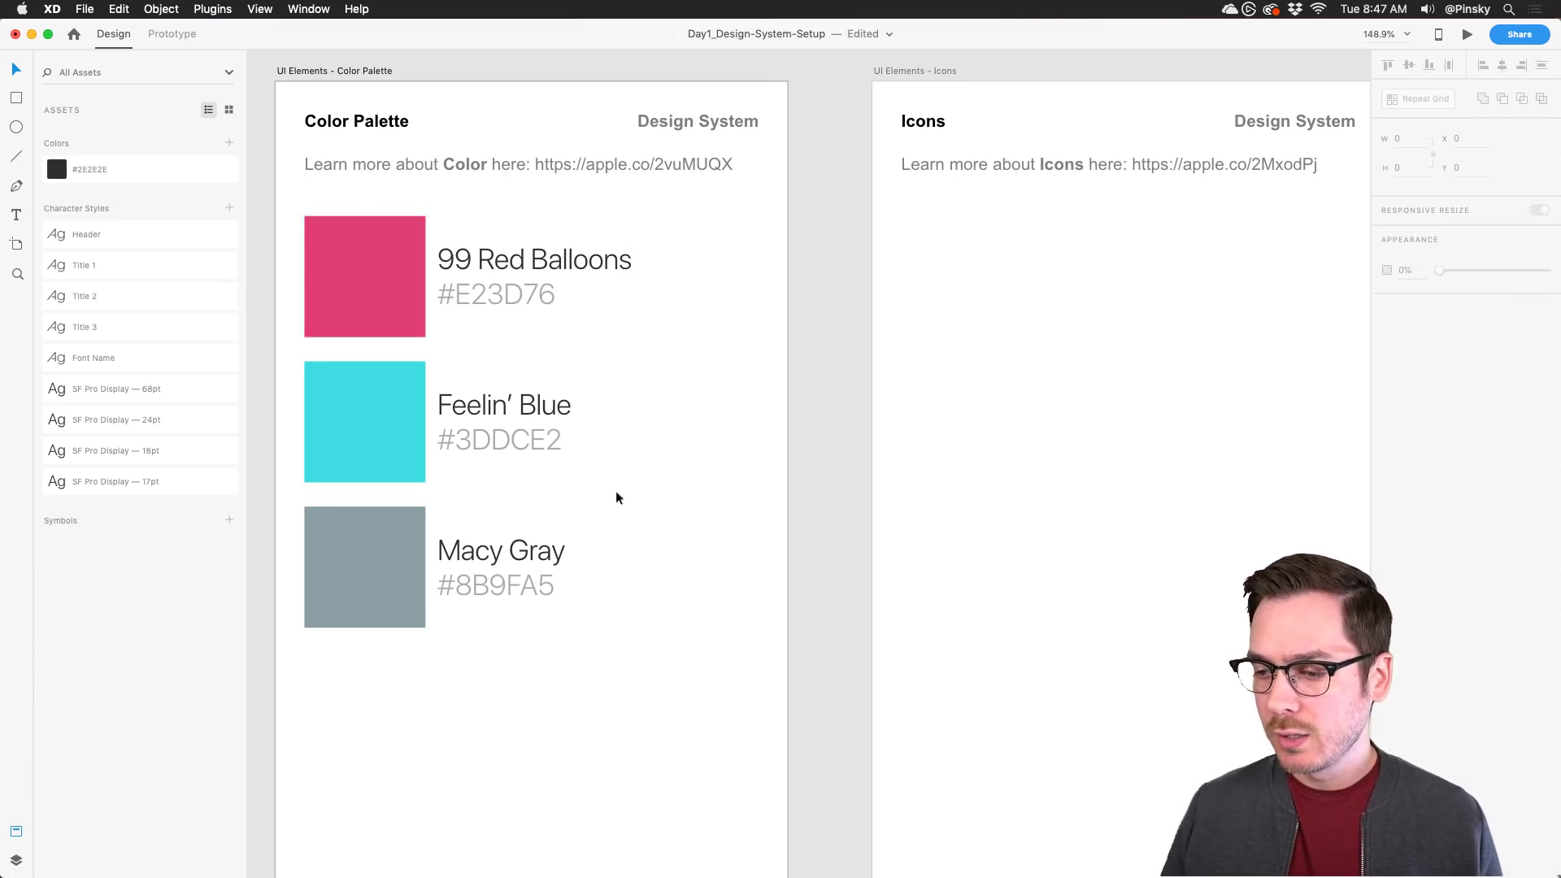
drag(608, 654, 373, 301)
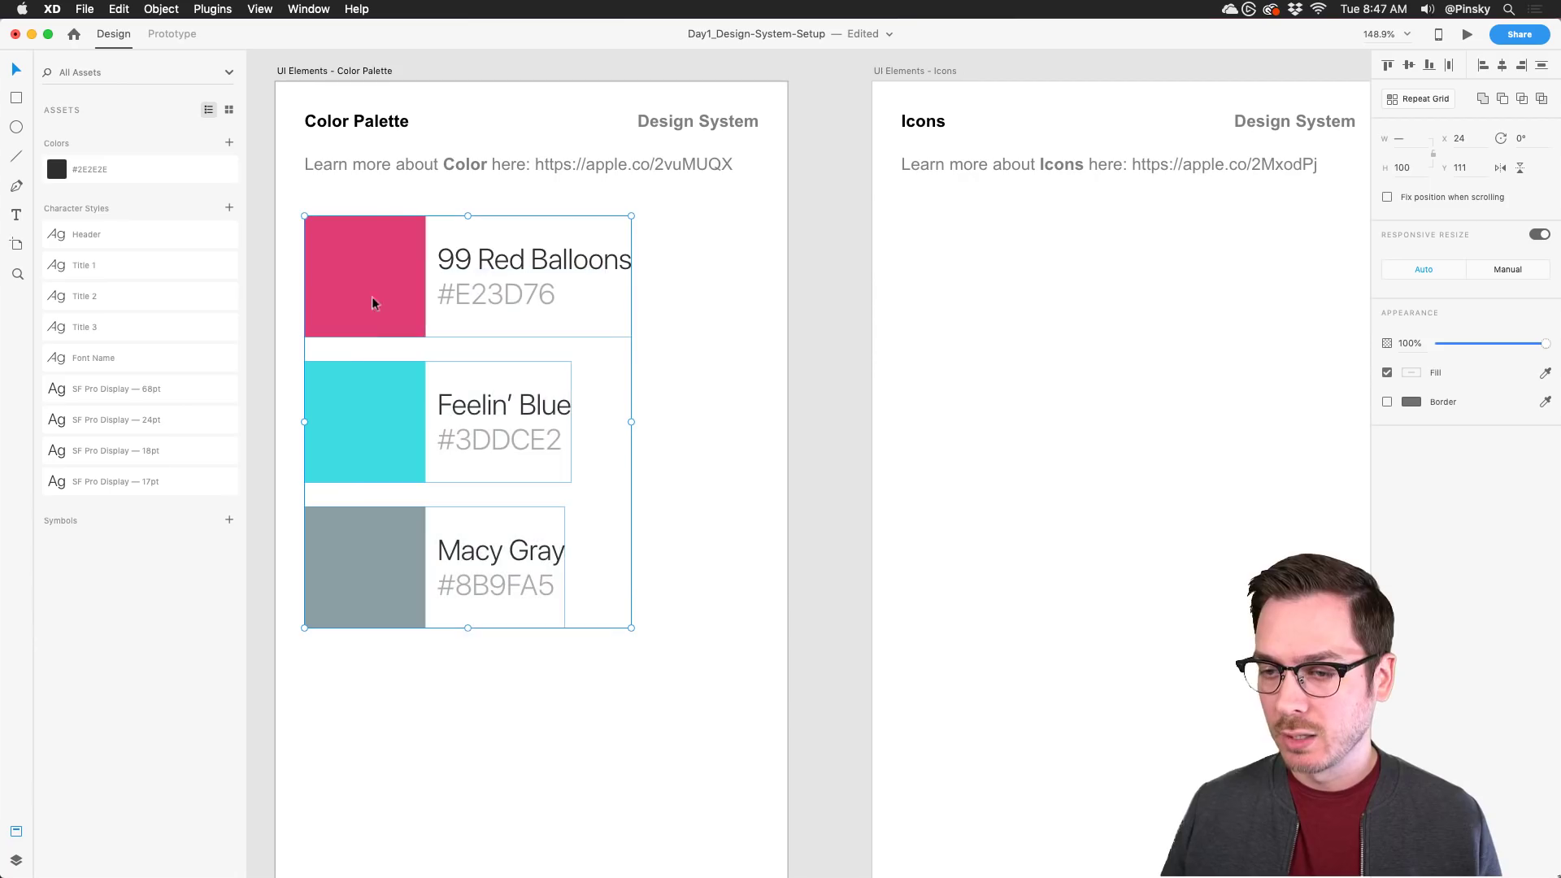
click(228, 143)
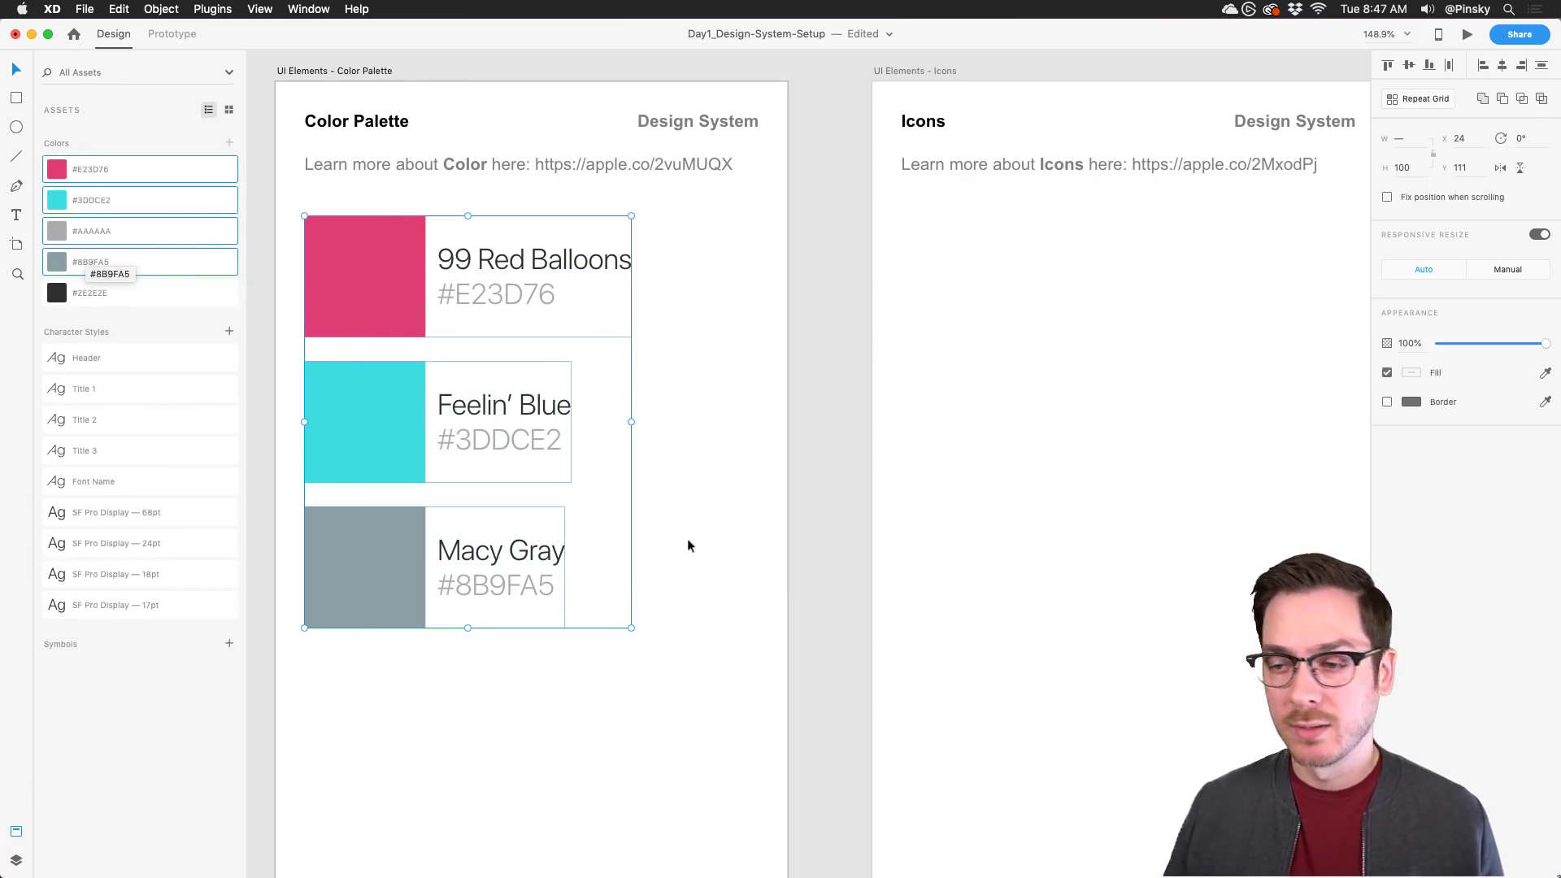
click(712, 547)
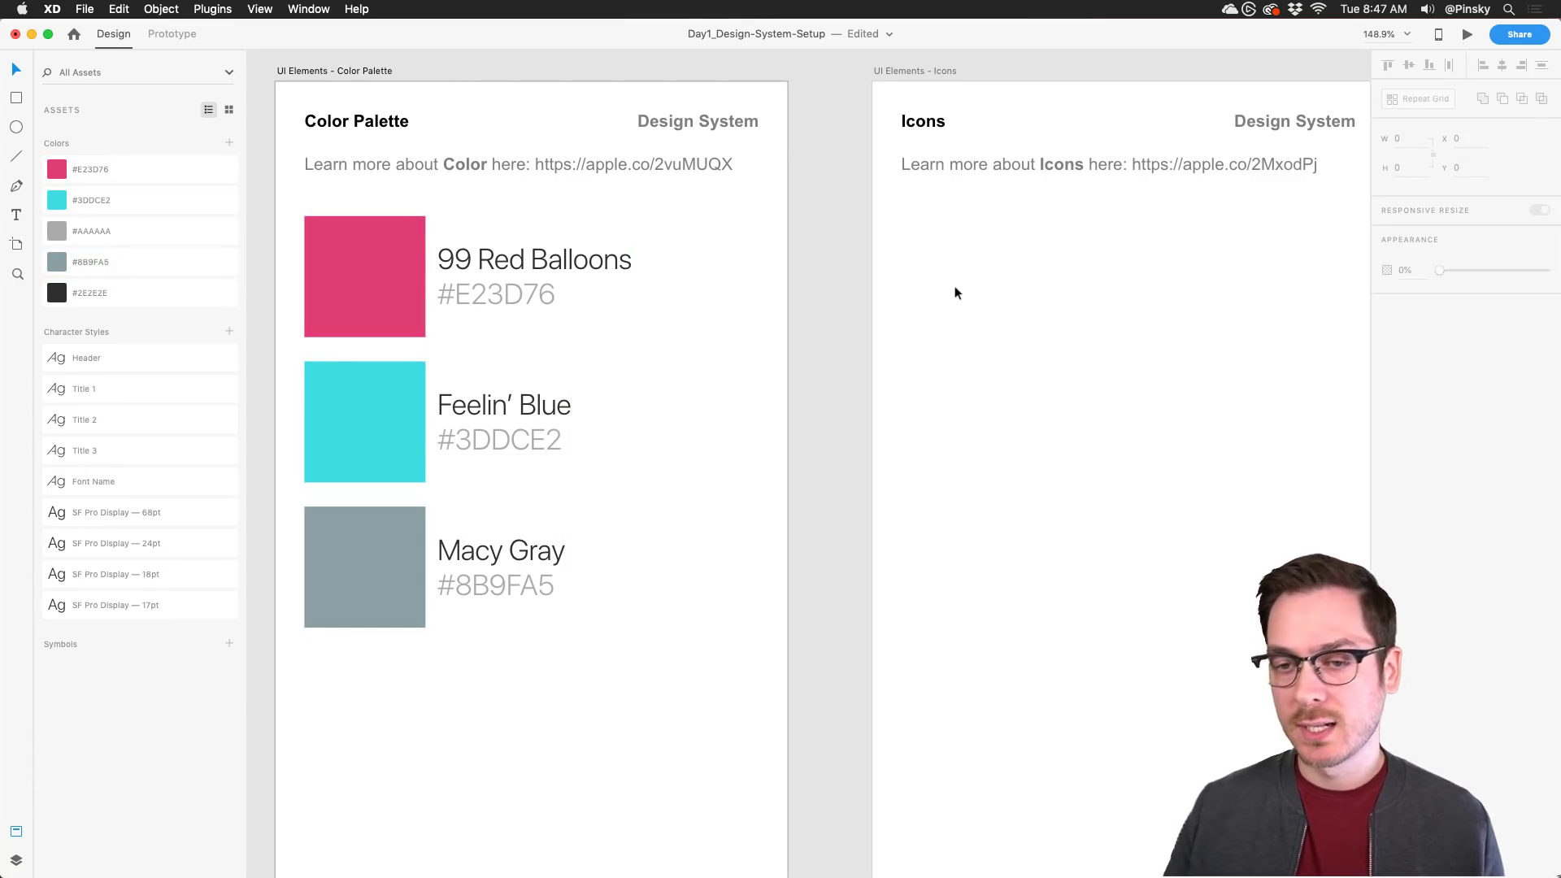
right_click(170, 169)
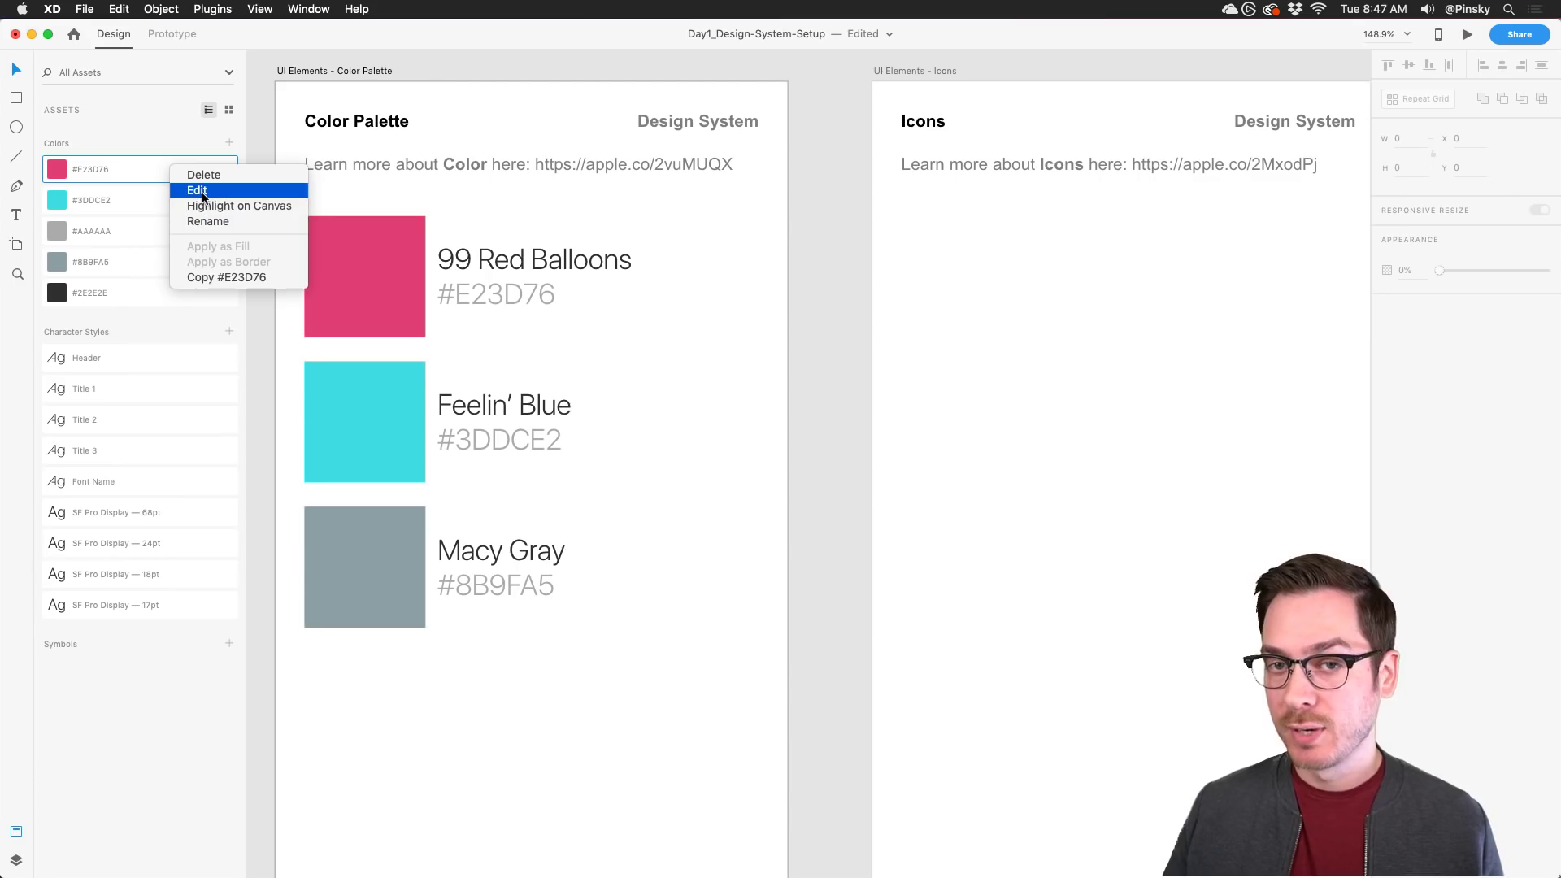
click(523, 298)
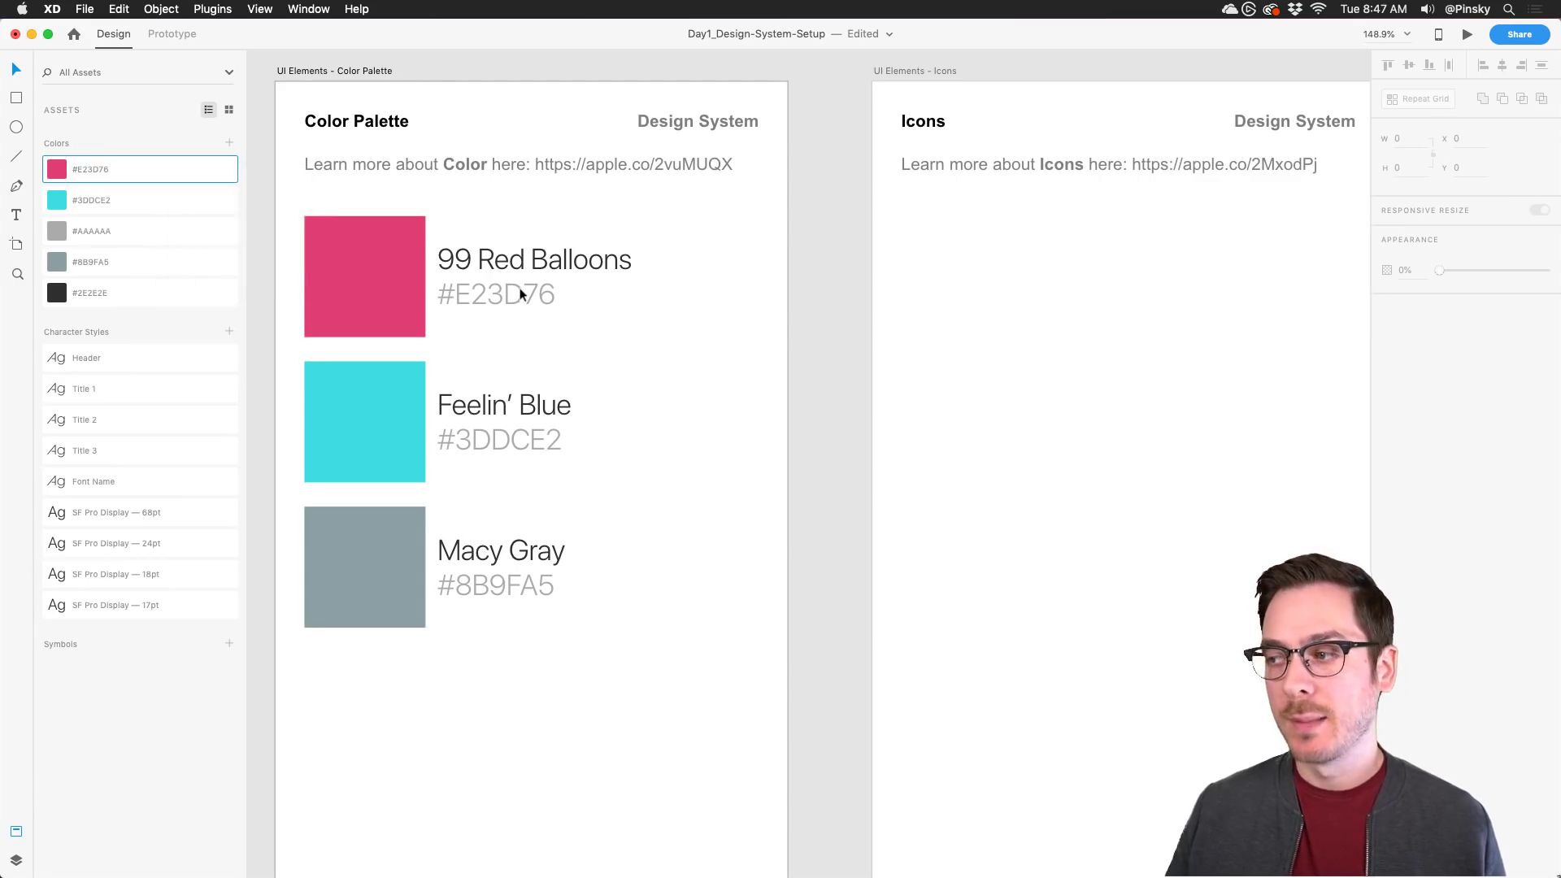
Step: Examine the icon sources listed under Additional Resources and return to the empty Icons artboard
scroll(528, 291, right, 10)
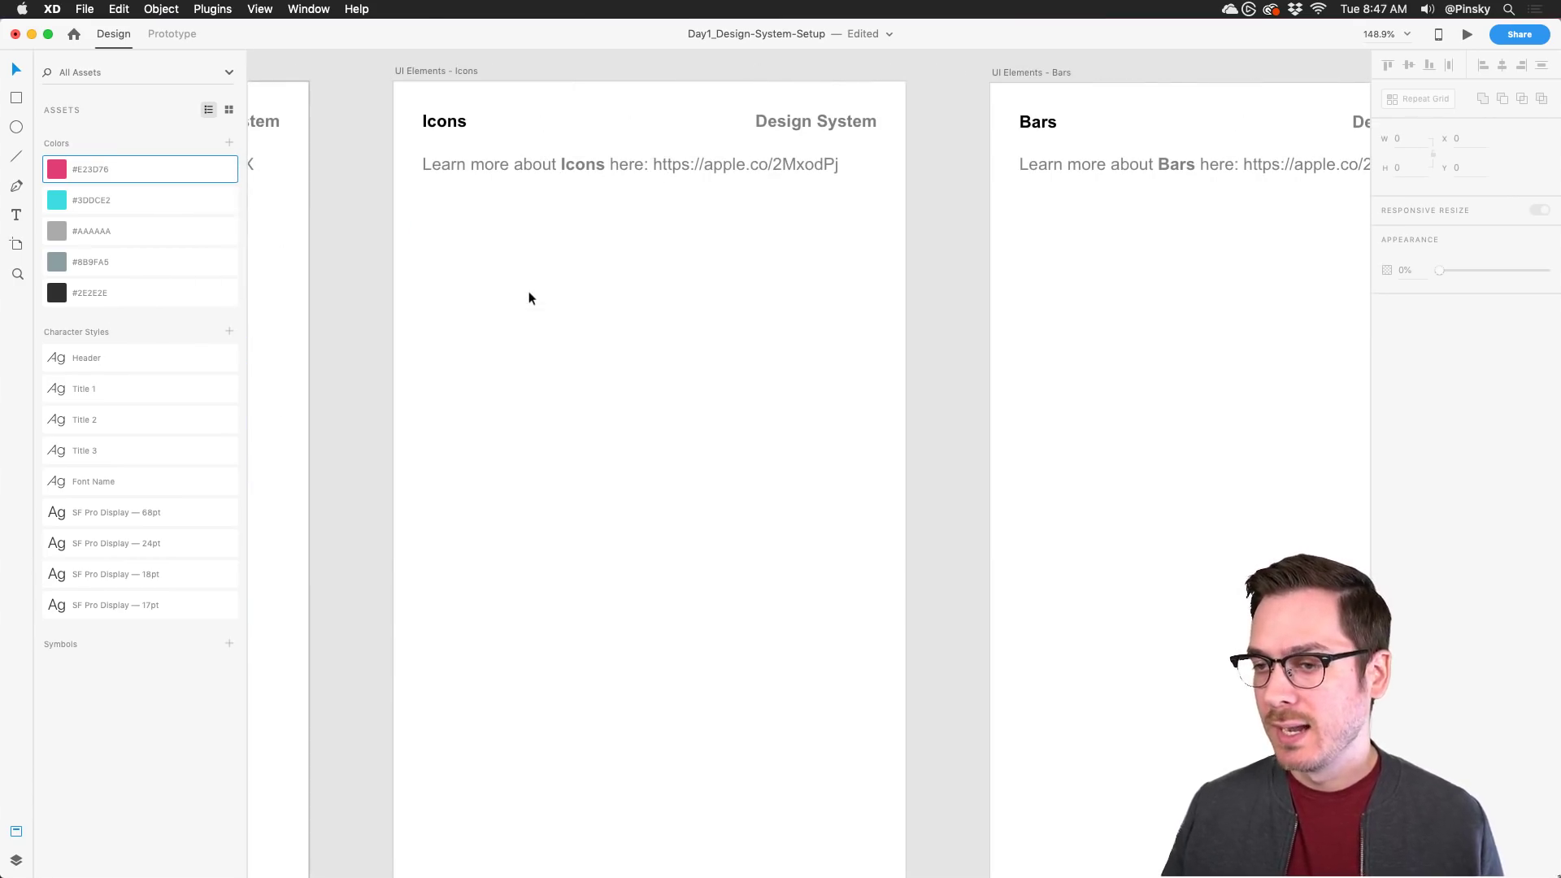
drag(529, 290, 484, 303)
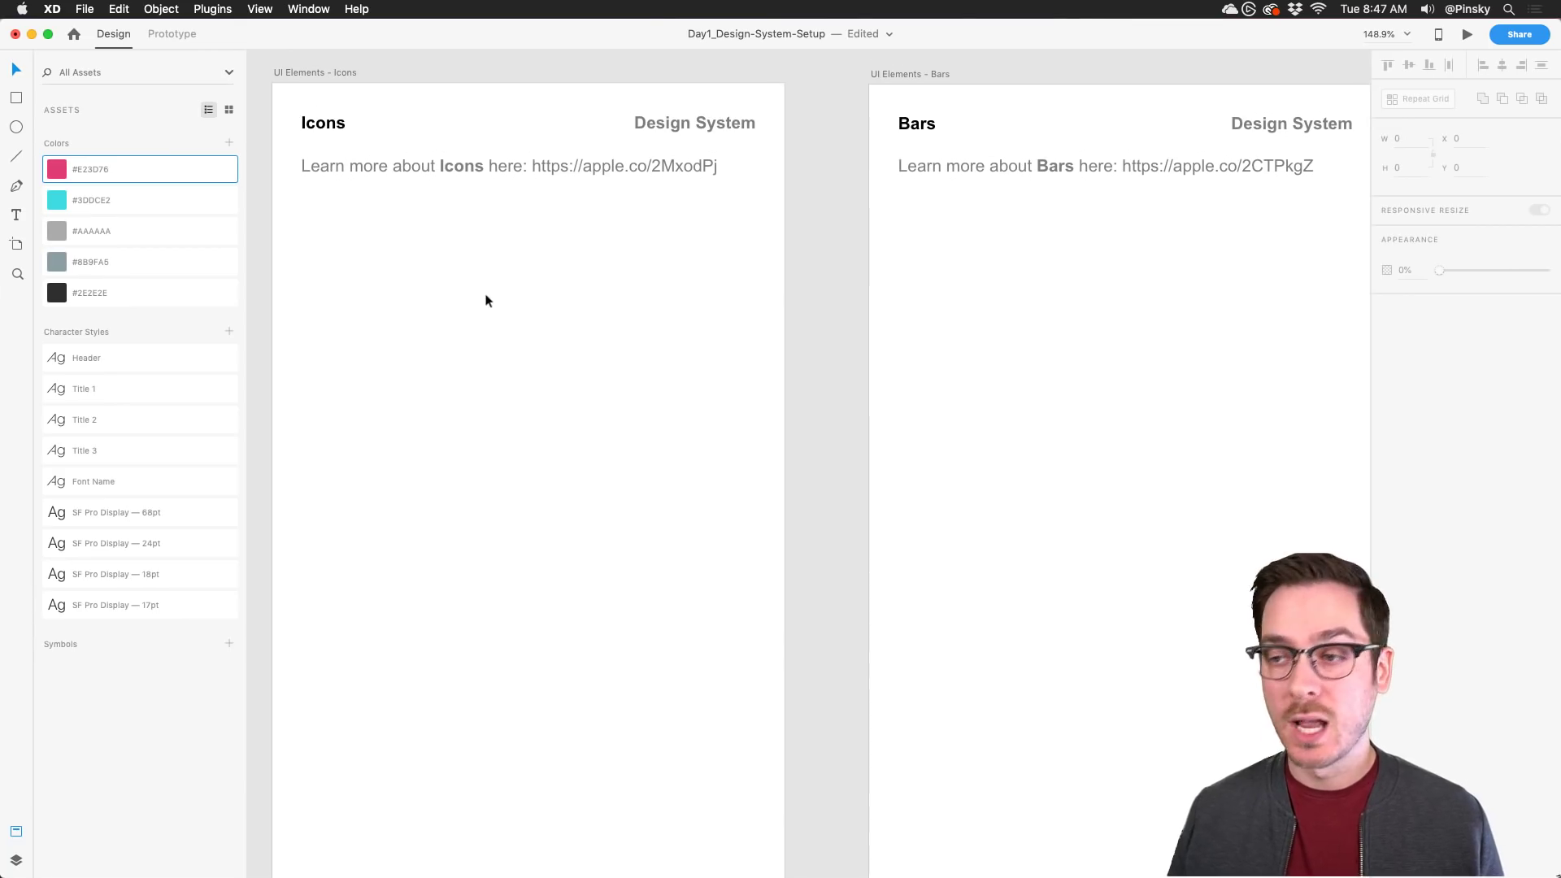
scroll(484, 299, down, 5)
scroll(481, 296, up, 10)
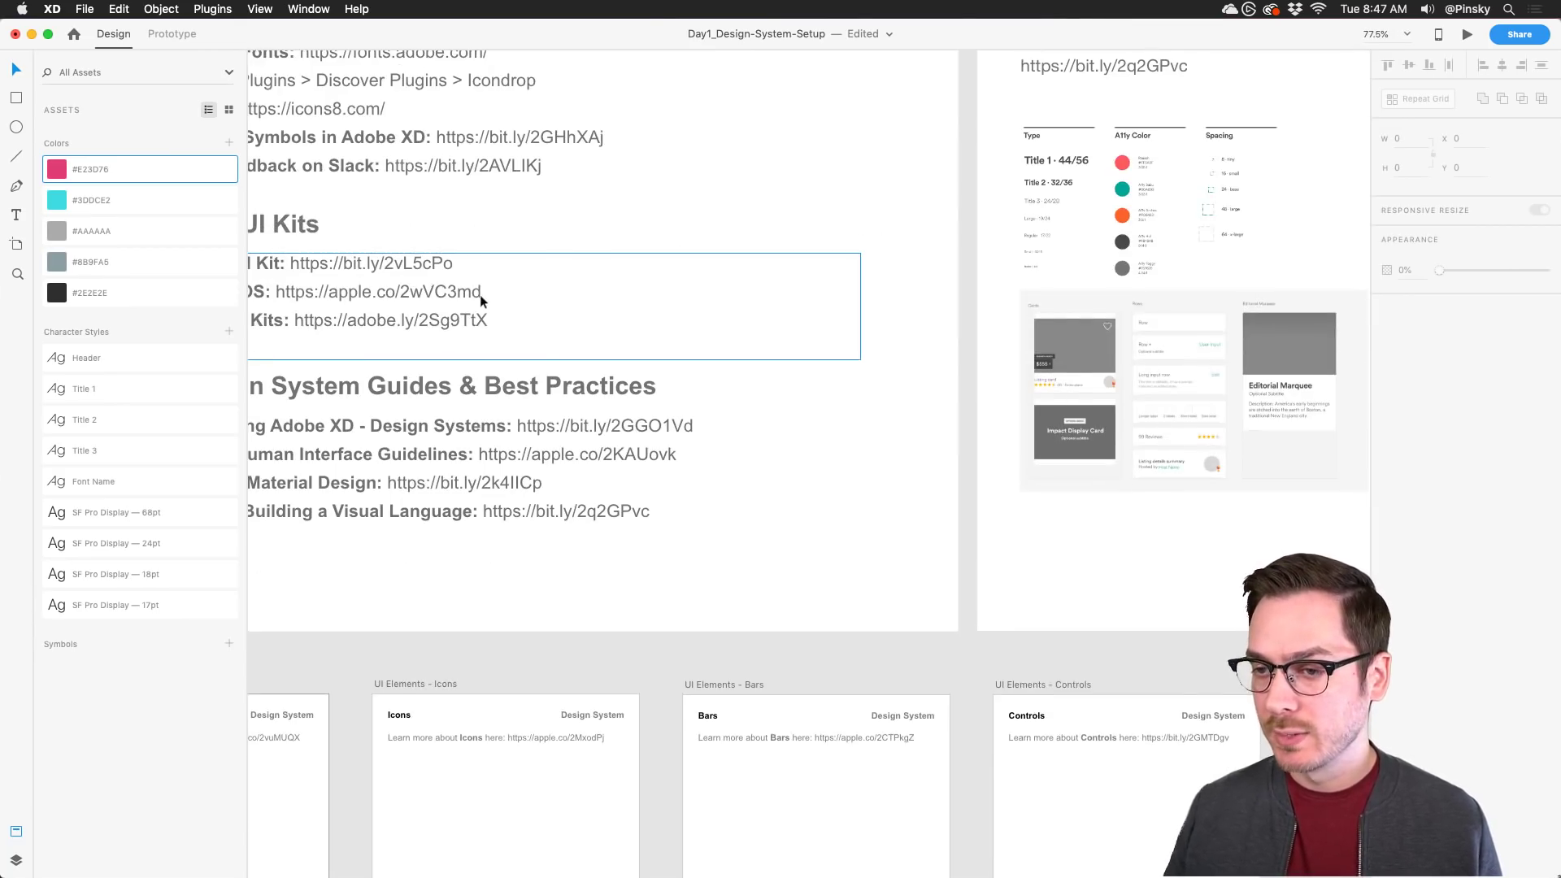
drag(479, 294, 678, 400)
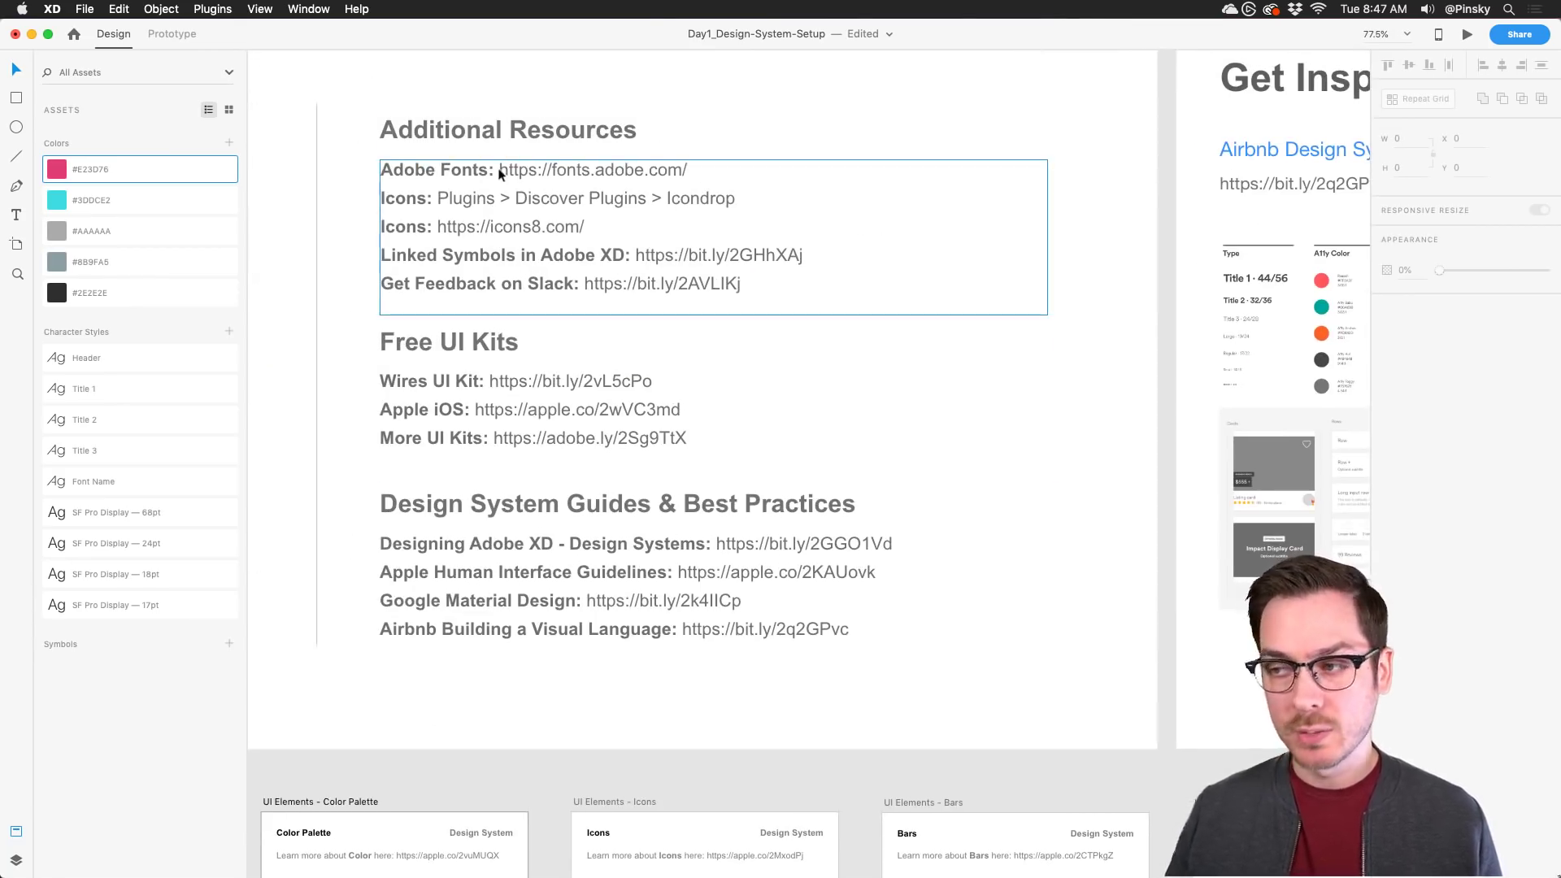
scroll(532, 351, down, 8)
scroll(595, 414, right, 5)
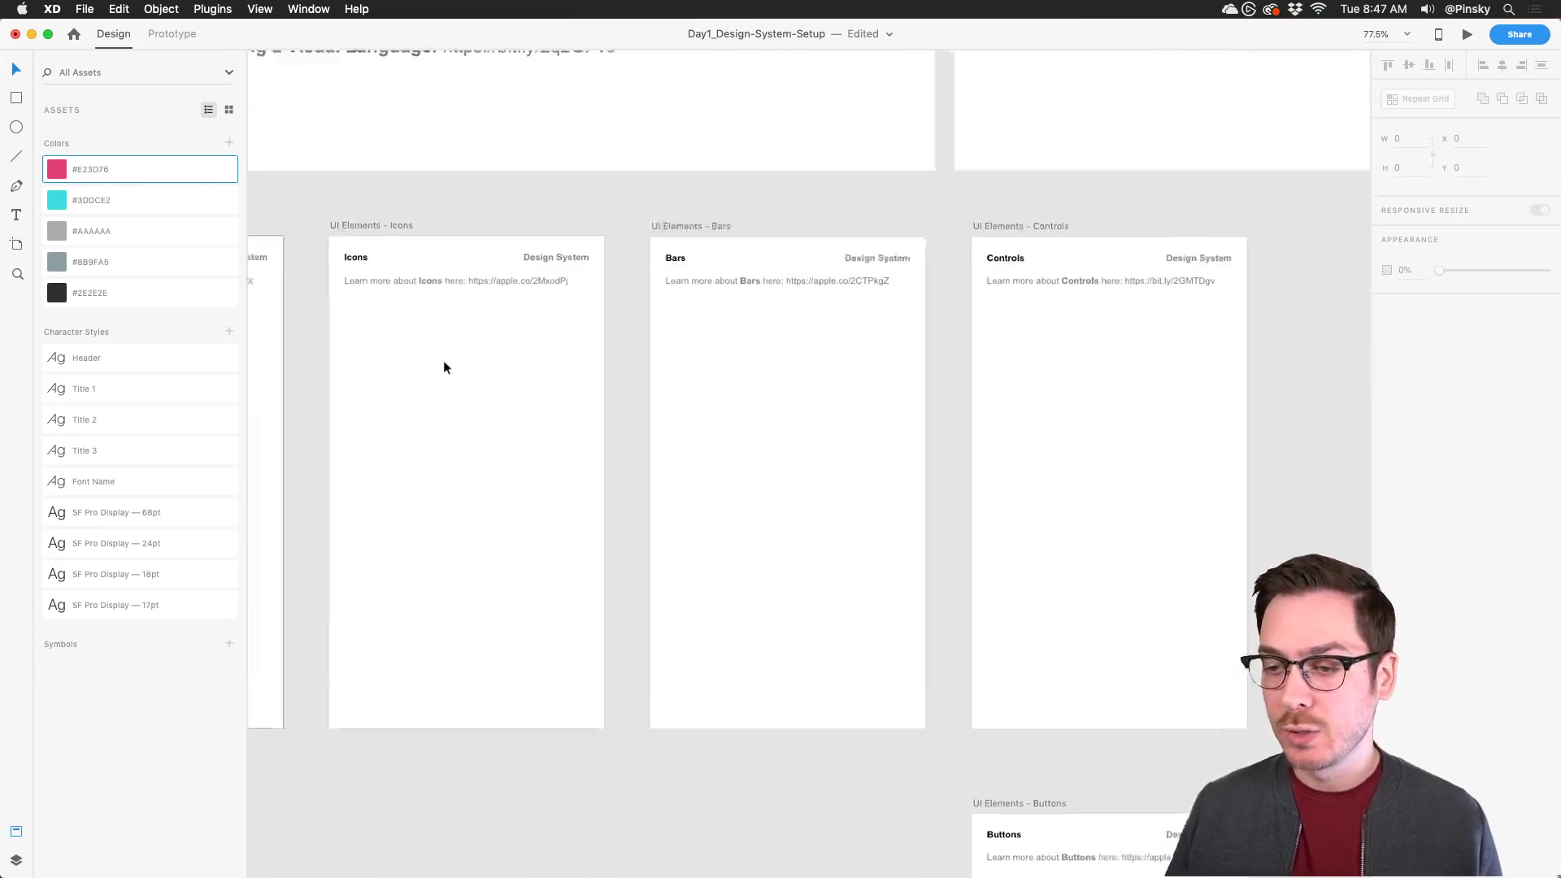
scroll(446, 362, up, 5)
drag(444, 369, 457, 316)
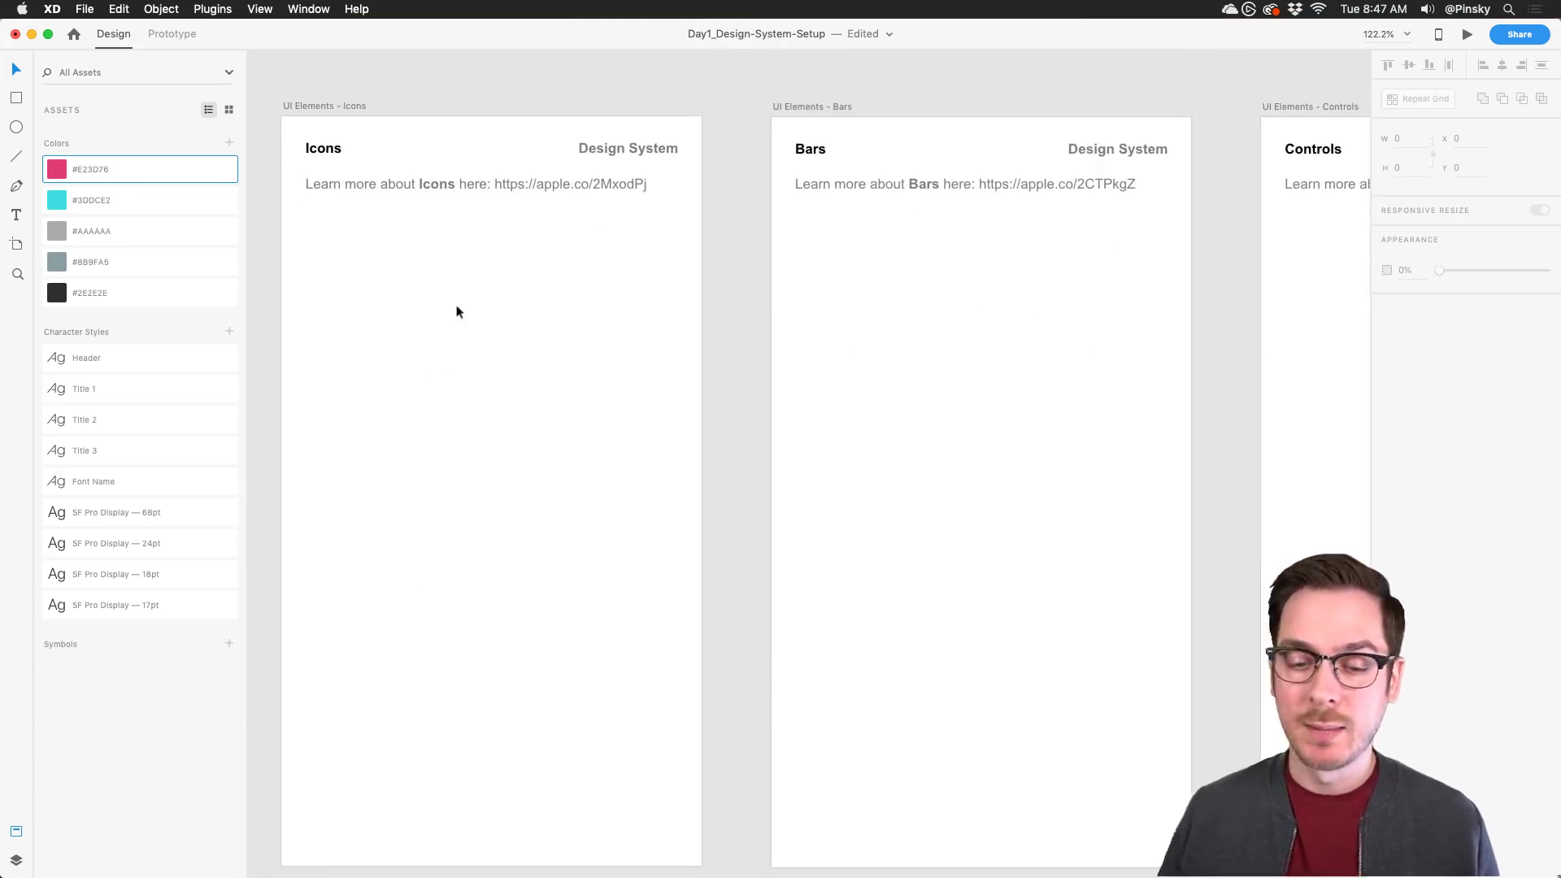
Step: Switch to Nucleo and place the speaker icons with and without sound waves from the "volume" results onto the Icons artboard
key(super+Tab)
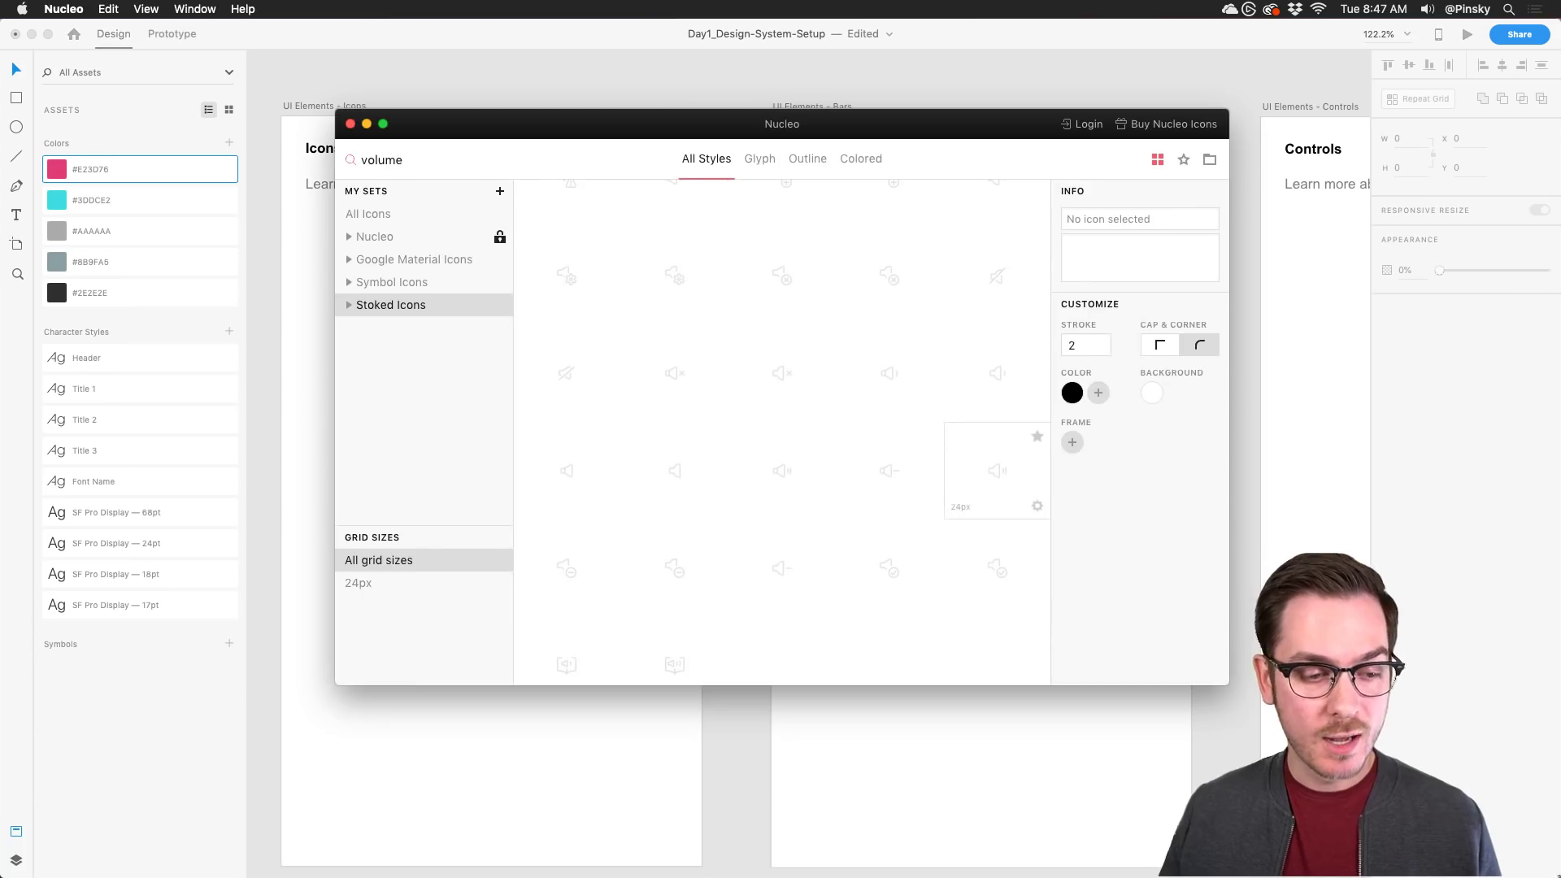
drag(628, 125, 635, 156)
double_click(395, 191)
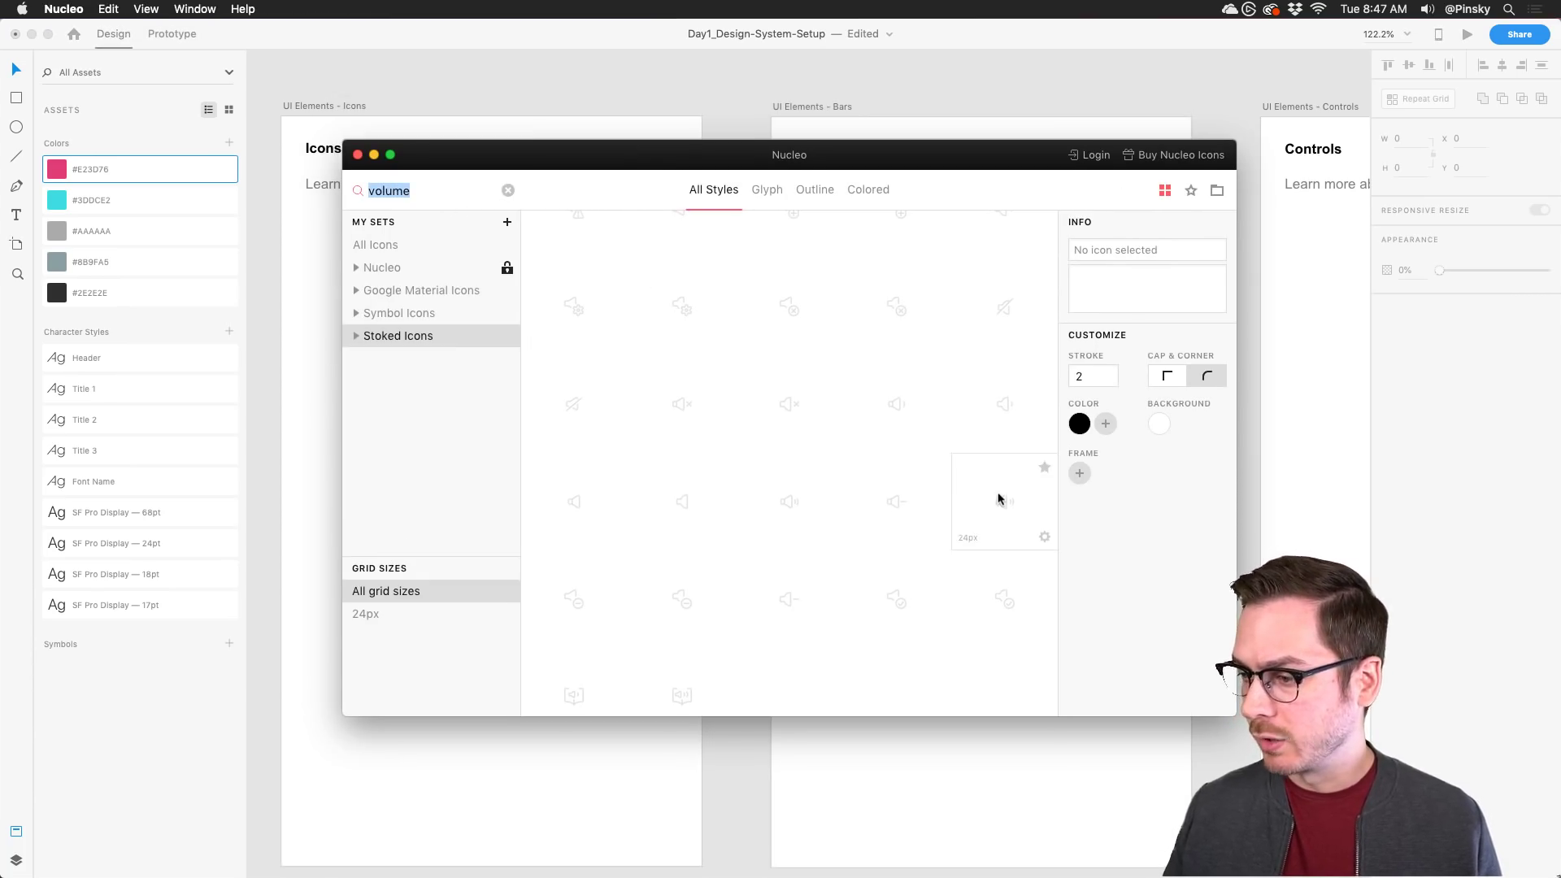
drag(995, 502, 383, 269)
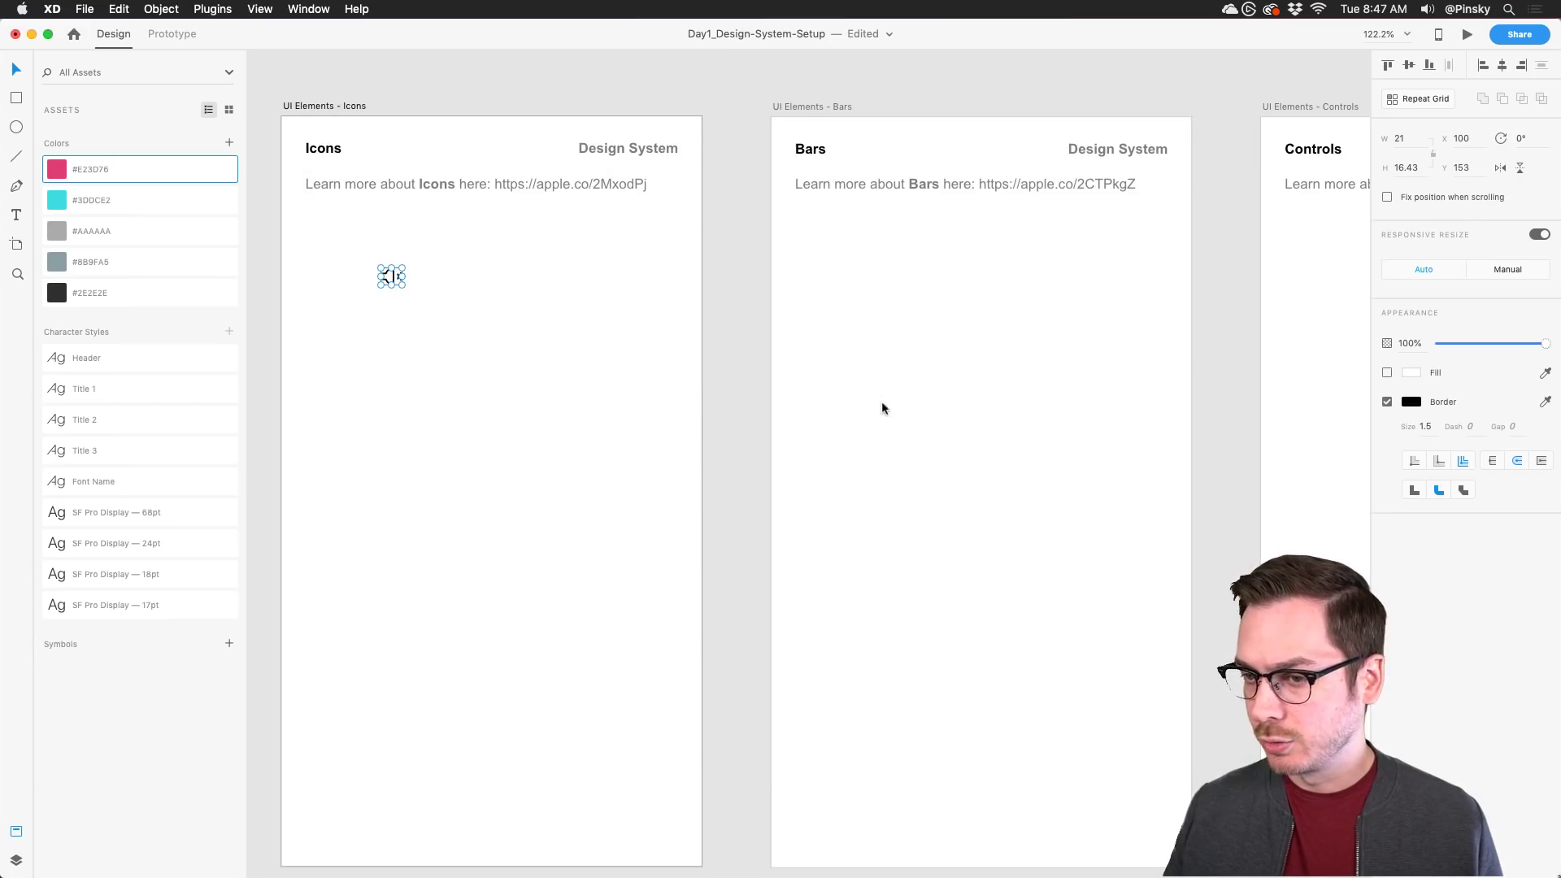
key(super+Tab)
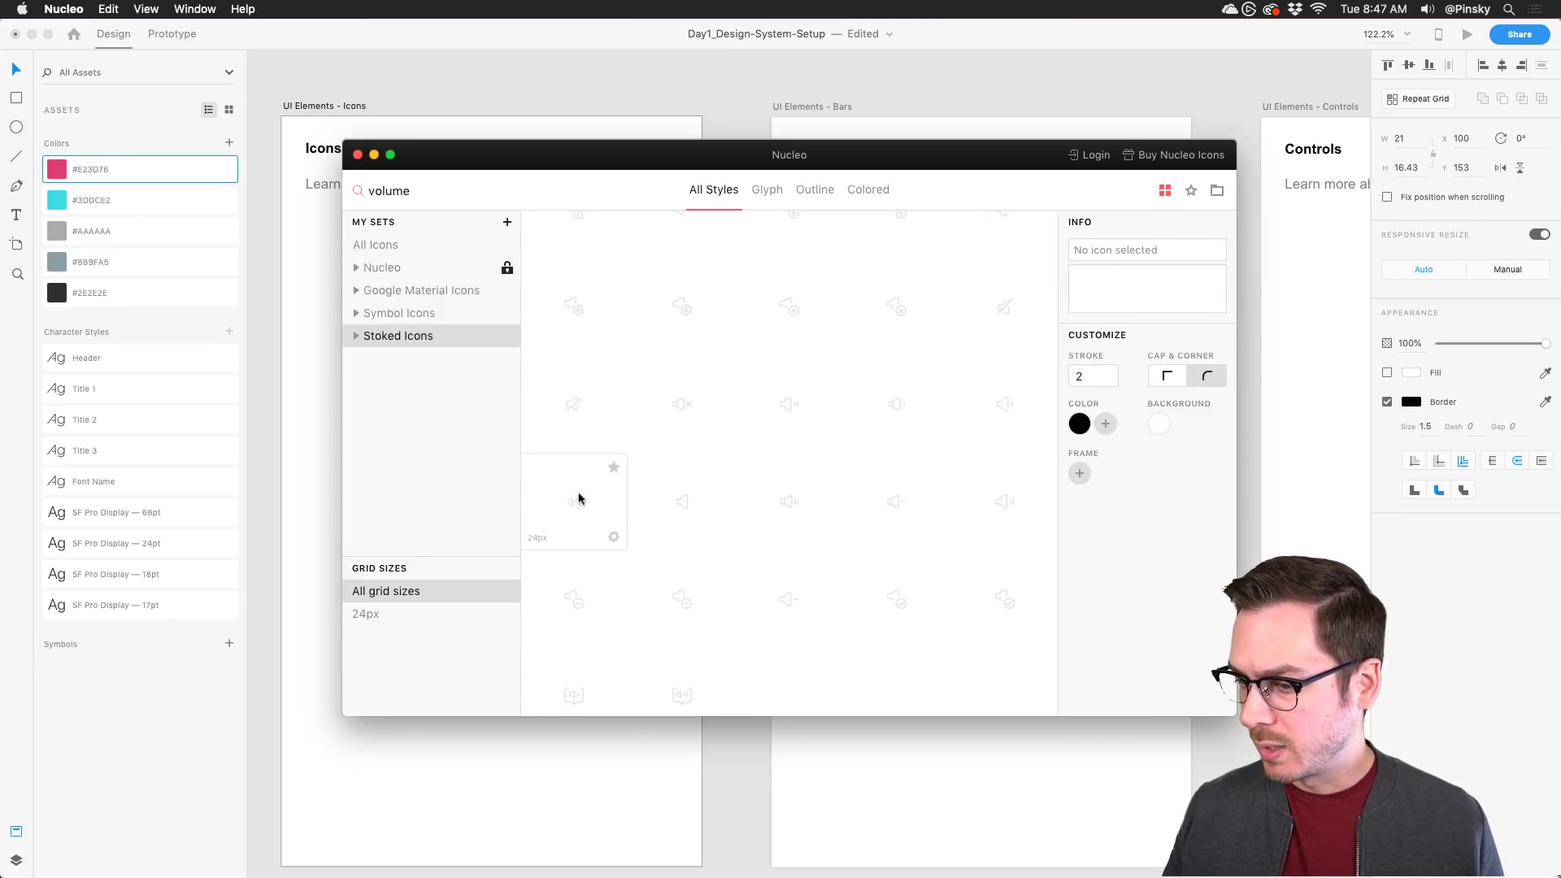
drag(579, 498, 428, 339)
Step: Search Nucleo's Stoked Icons for "playlist" and place the framed music-note icon on the Icons artboard
key(super+Tab)
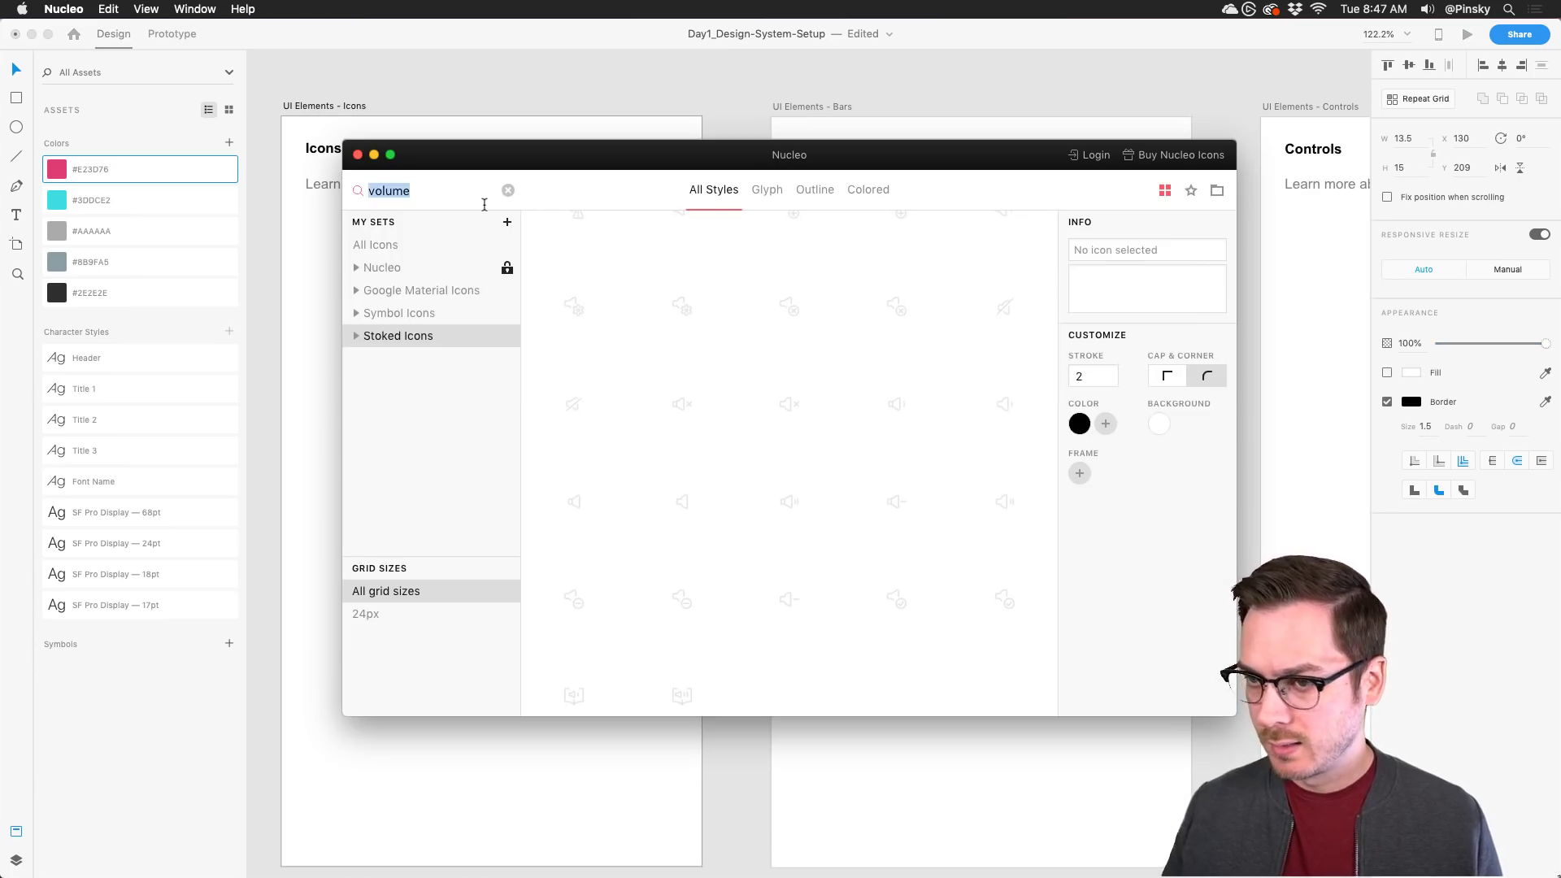
text(playli)
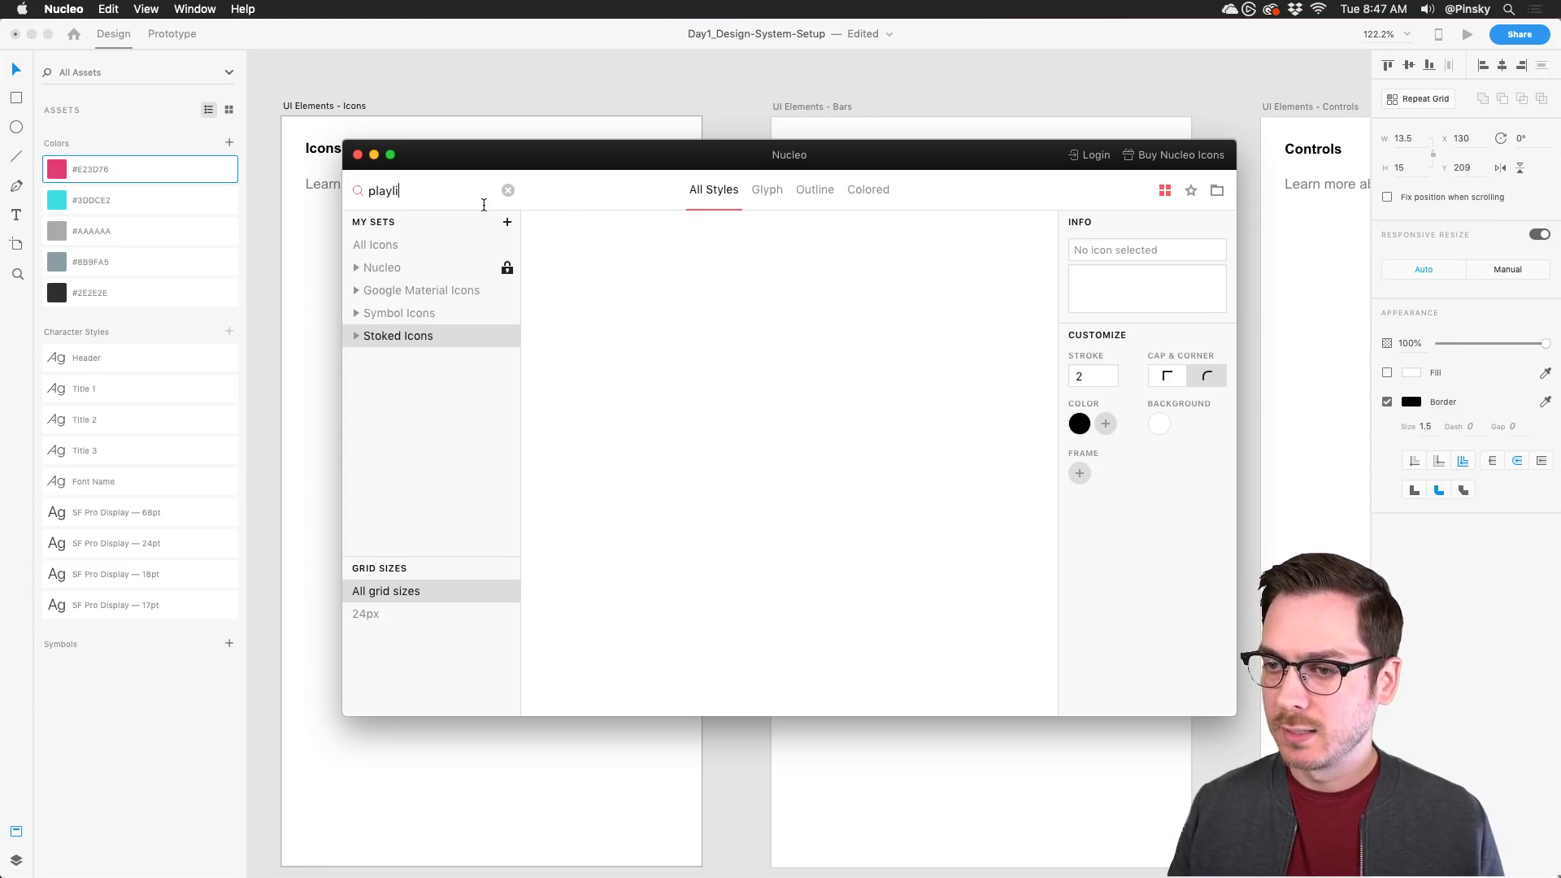
text(st)
drag(559, 250, 390, 383)
Step: Search Nucleo for "play" and place the circled play icon on the Icons artboard
key(super+Tab)
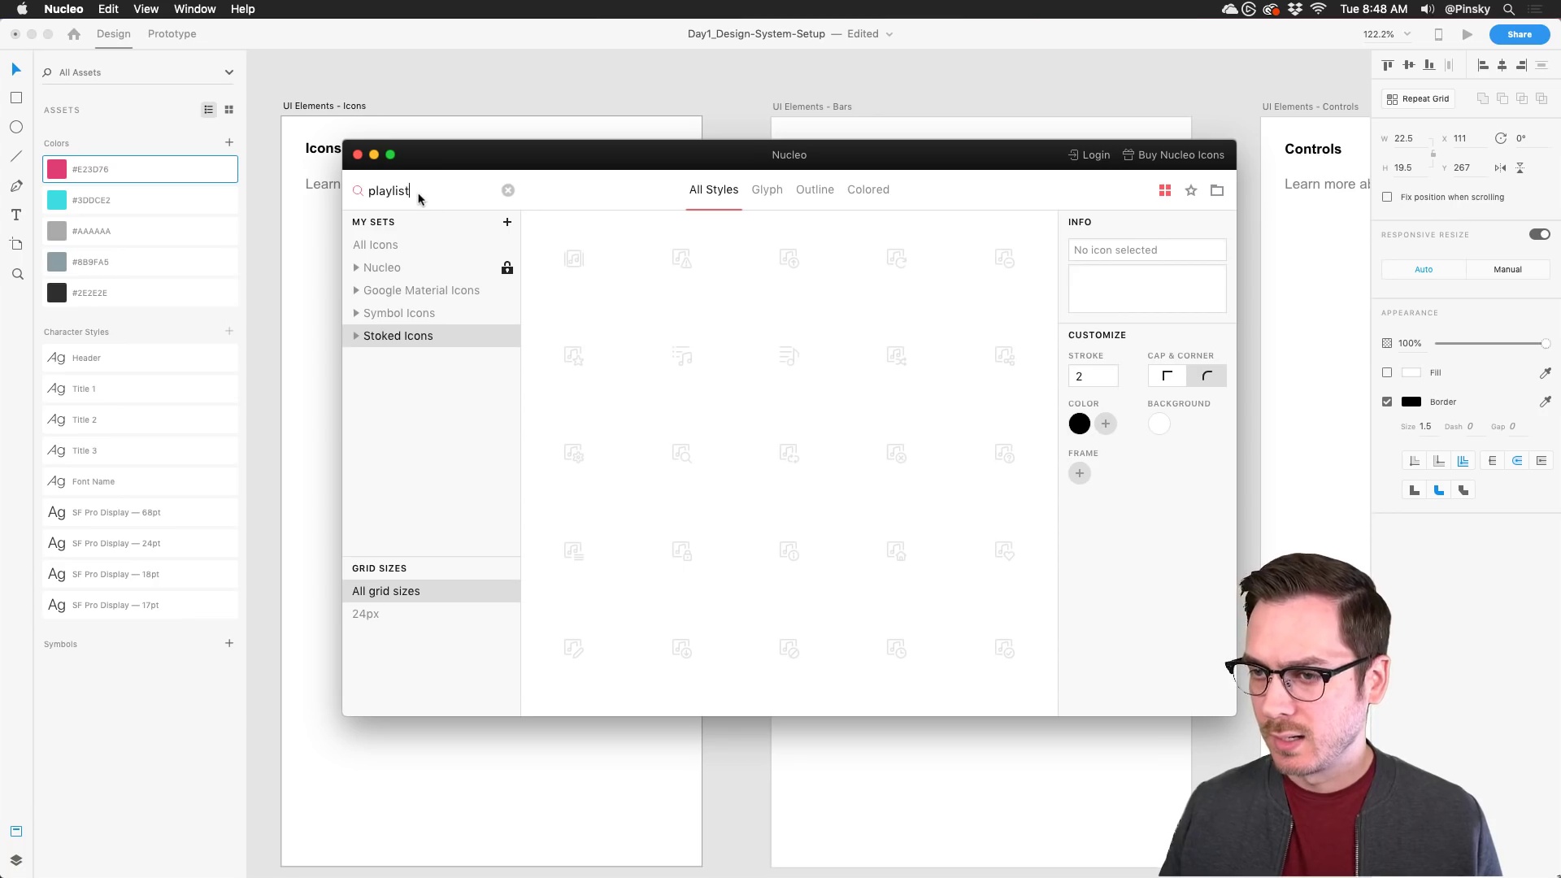
key(super+a)
text(play)
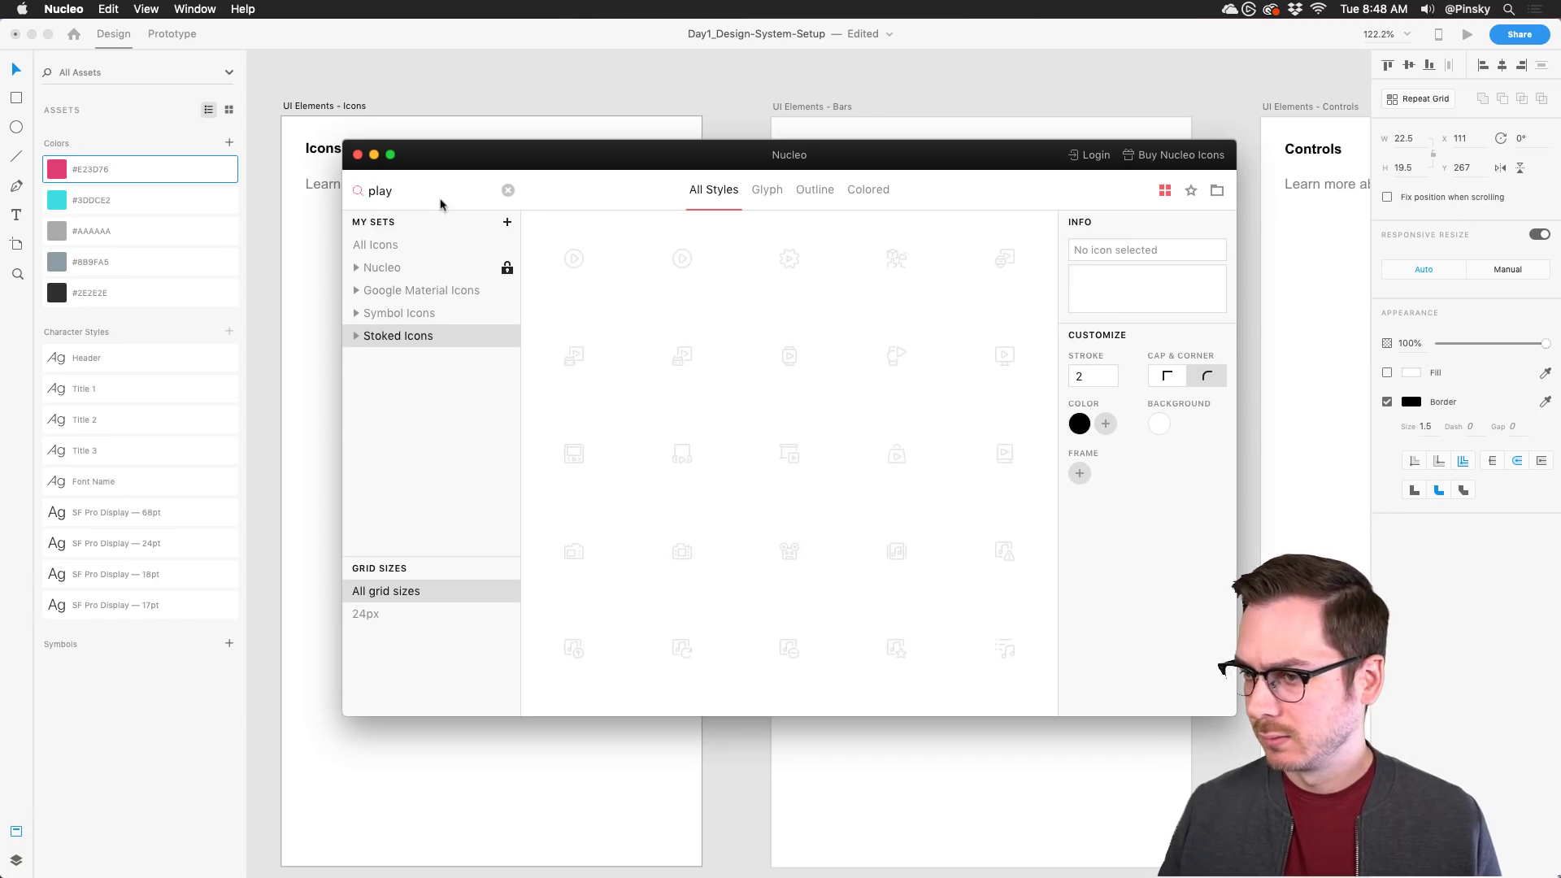
drag(574, 259, 494, 287)
Step: Search Nucleo for "setting" and place the gear icon on the Icons artboard
key(super+Tab)
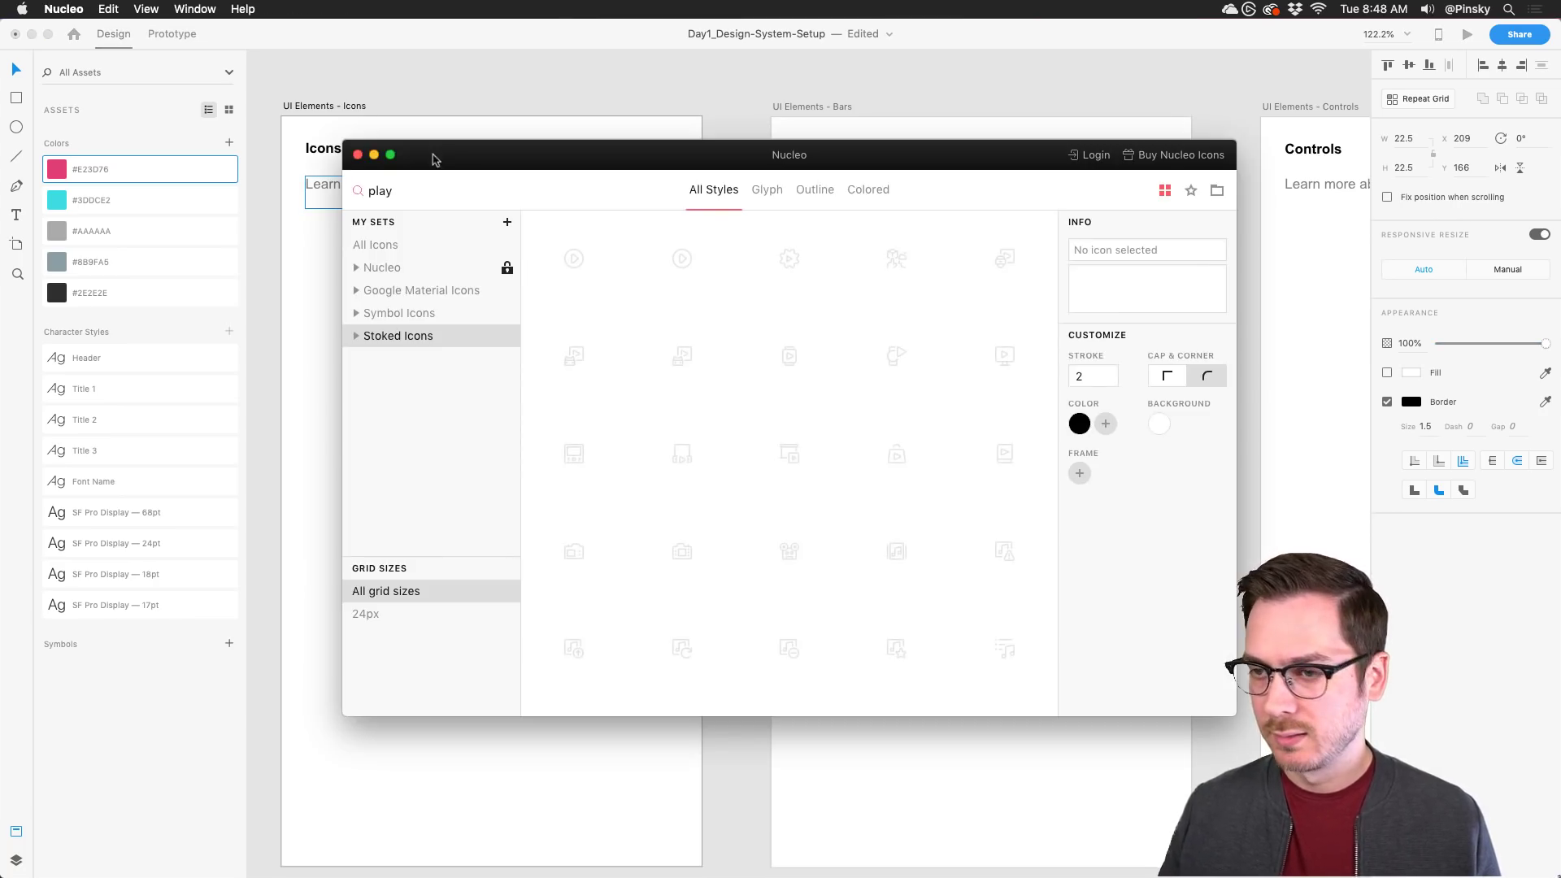
key(super+a)
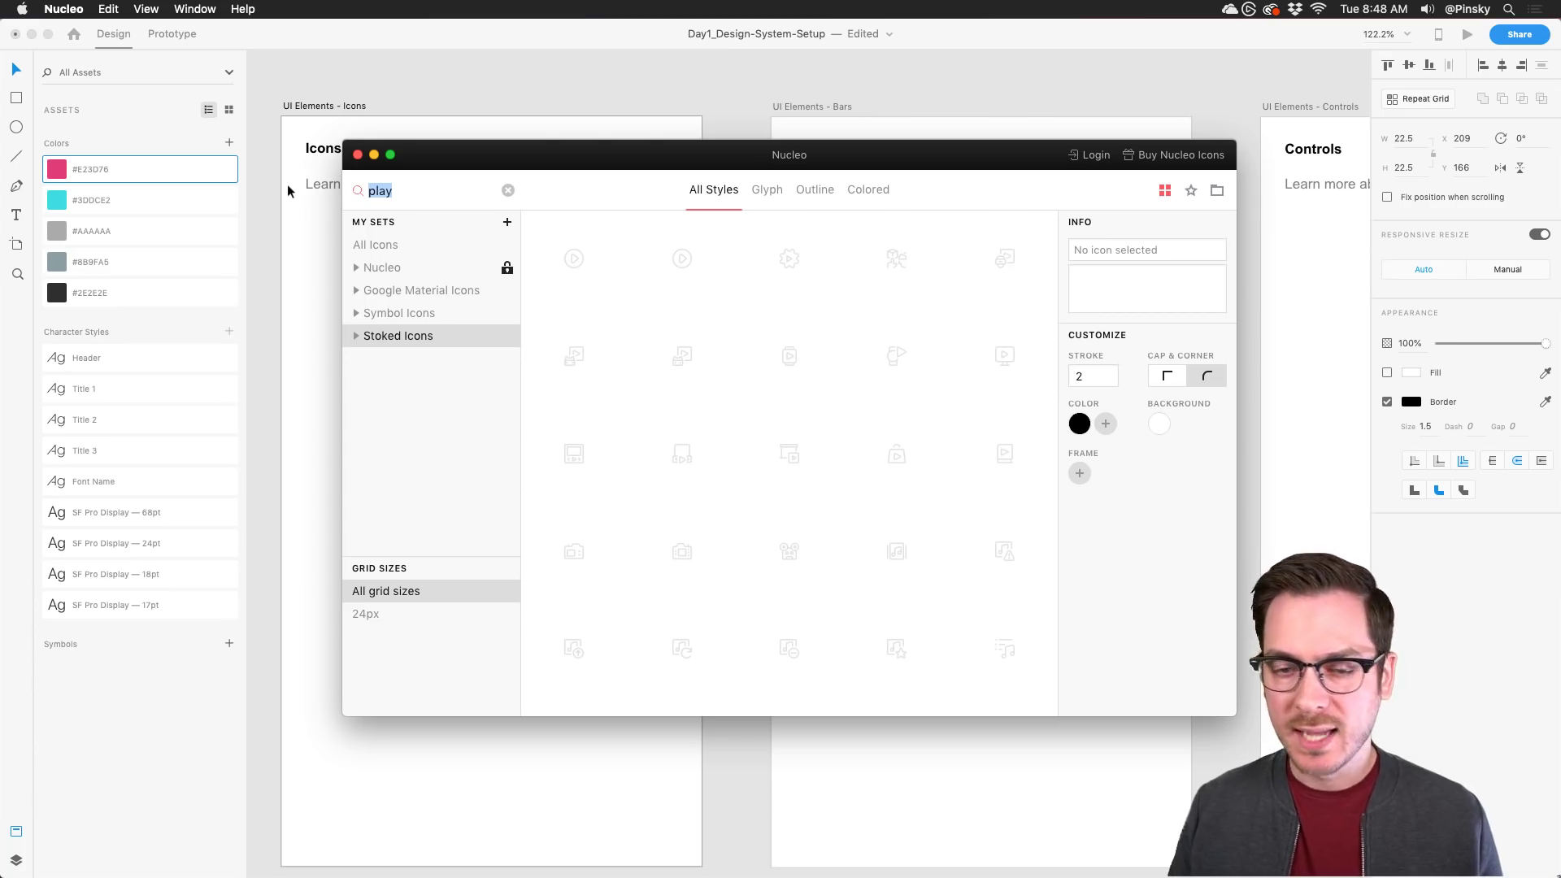
text(setting)
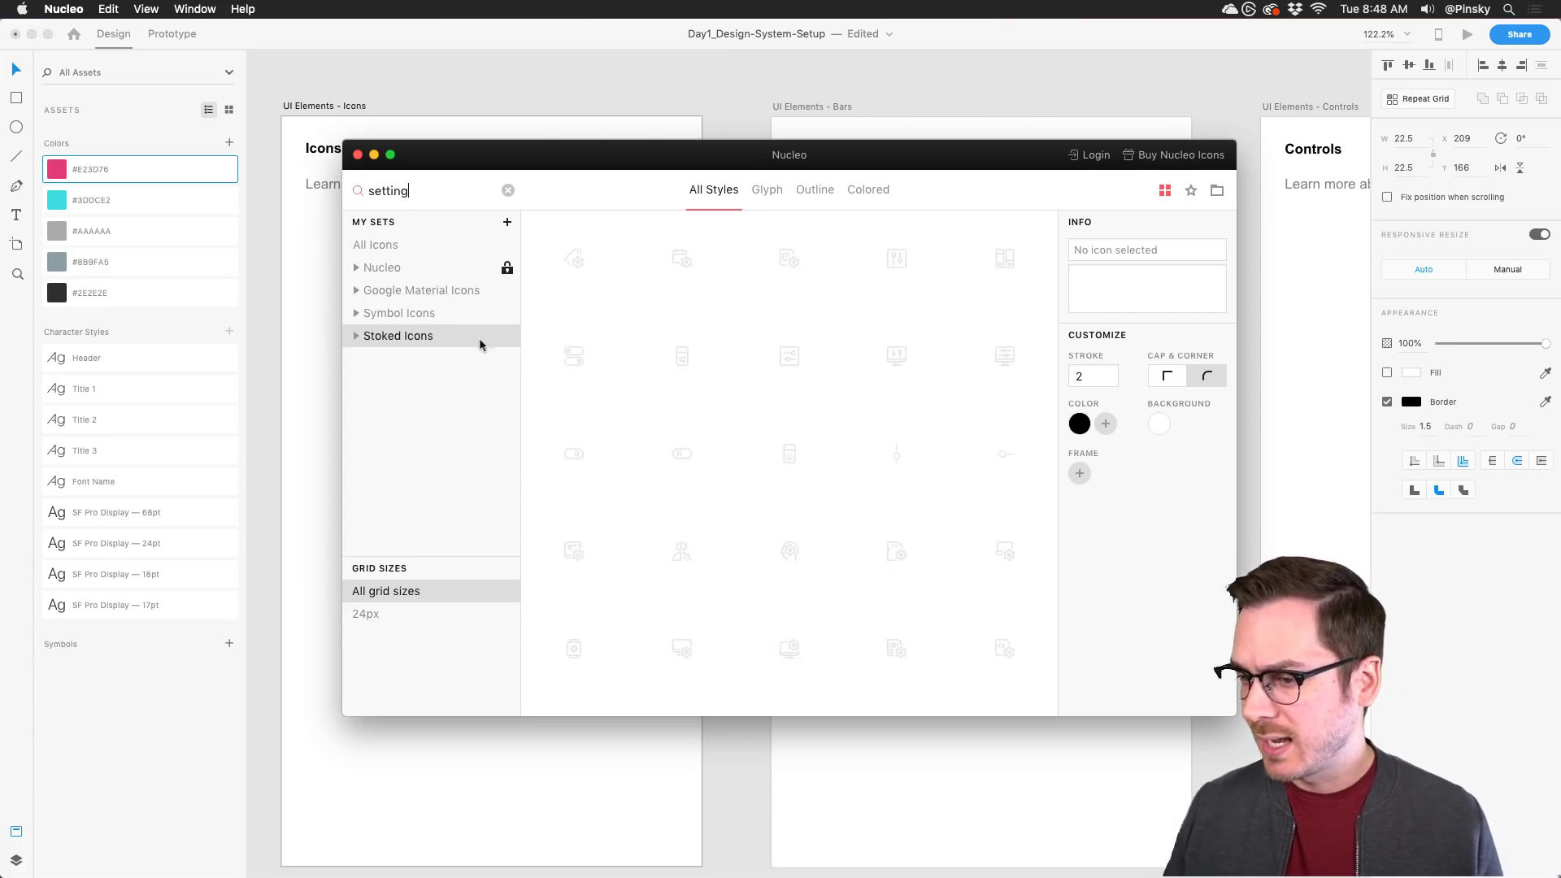
scroll(830, 394, down, 3)
scroll(831, 394, down, 4)
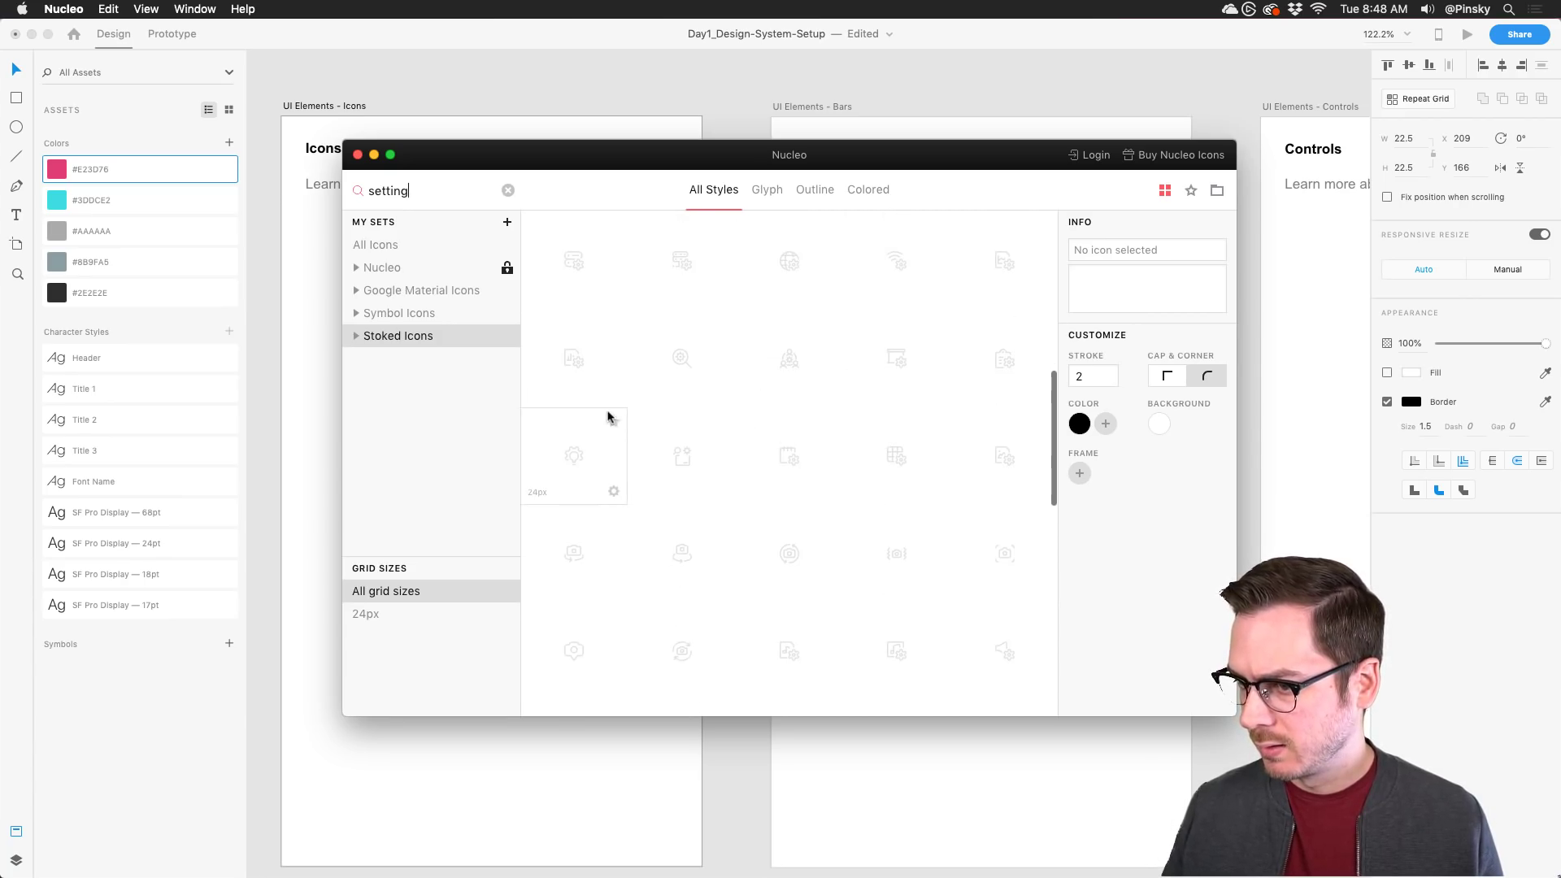
drag(575, 453, 562, 374)
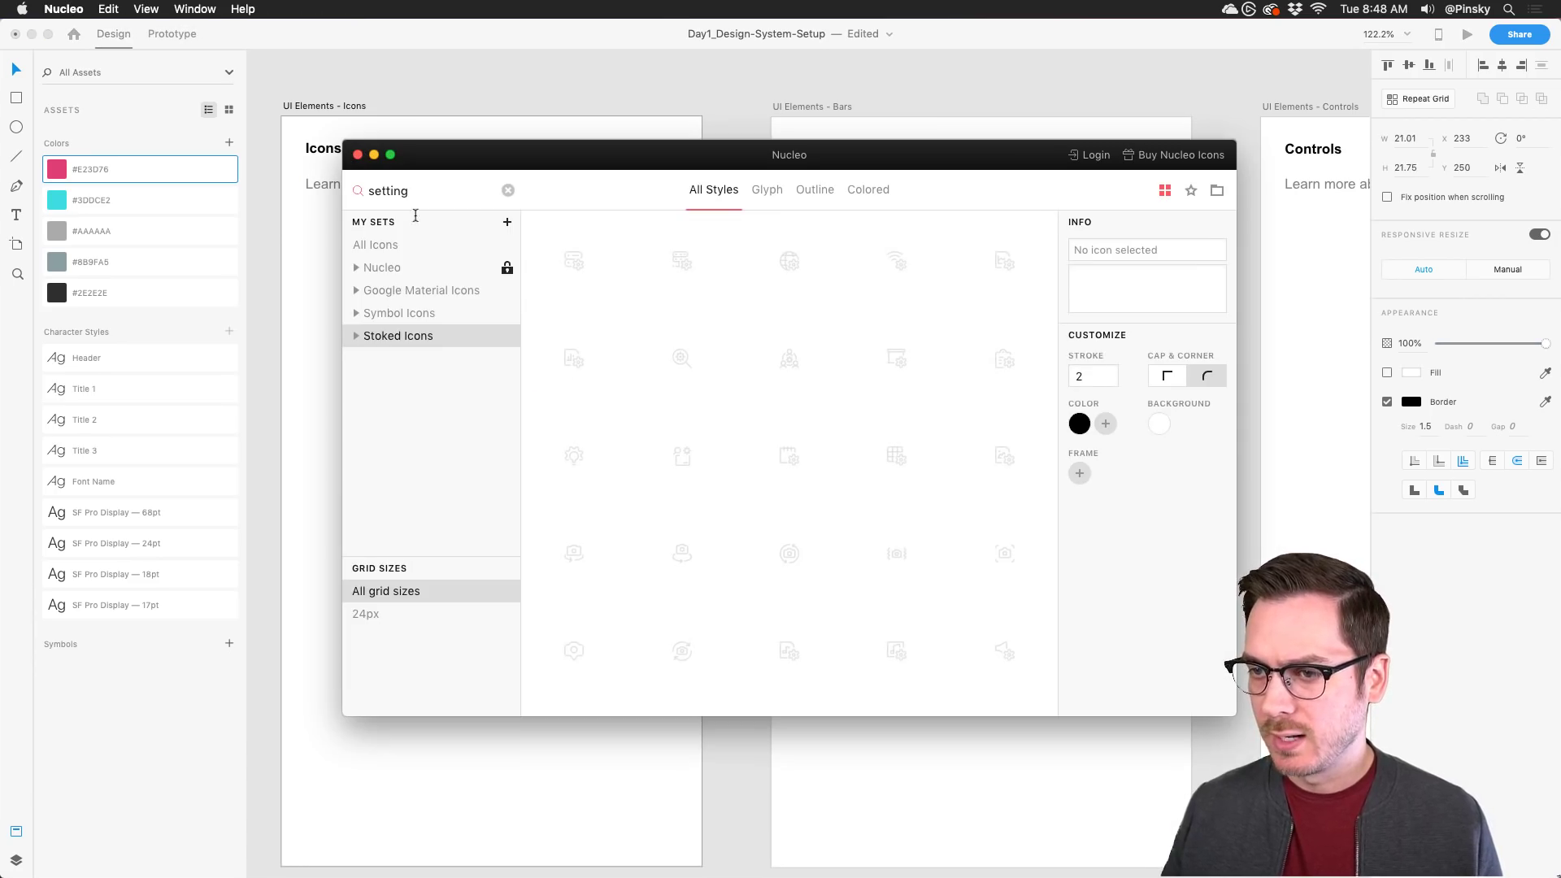
Step: Search Nucleo for "menu" and place the three-line menu icon on the Icons artboard
double_click(415, 200)
text(menu)
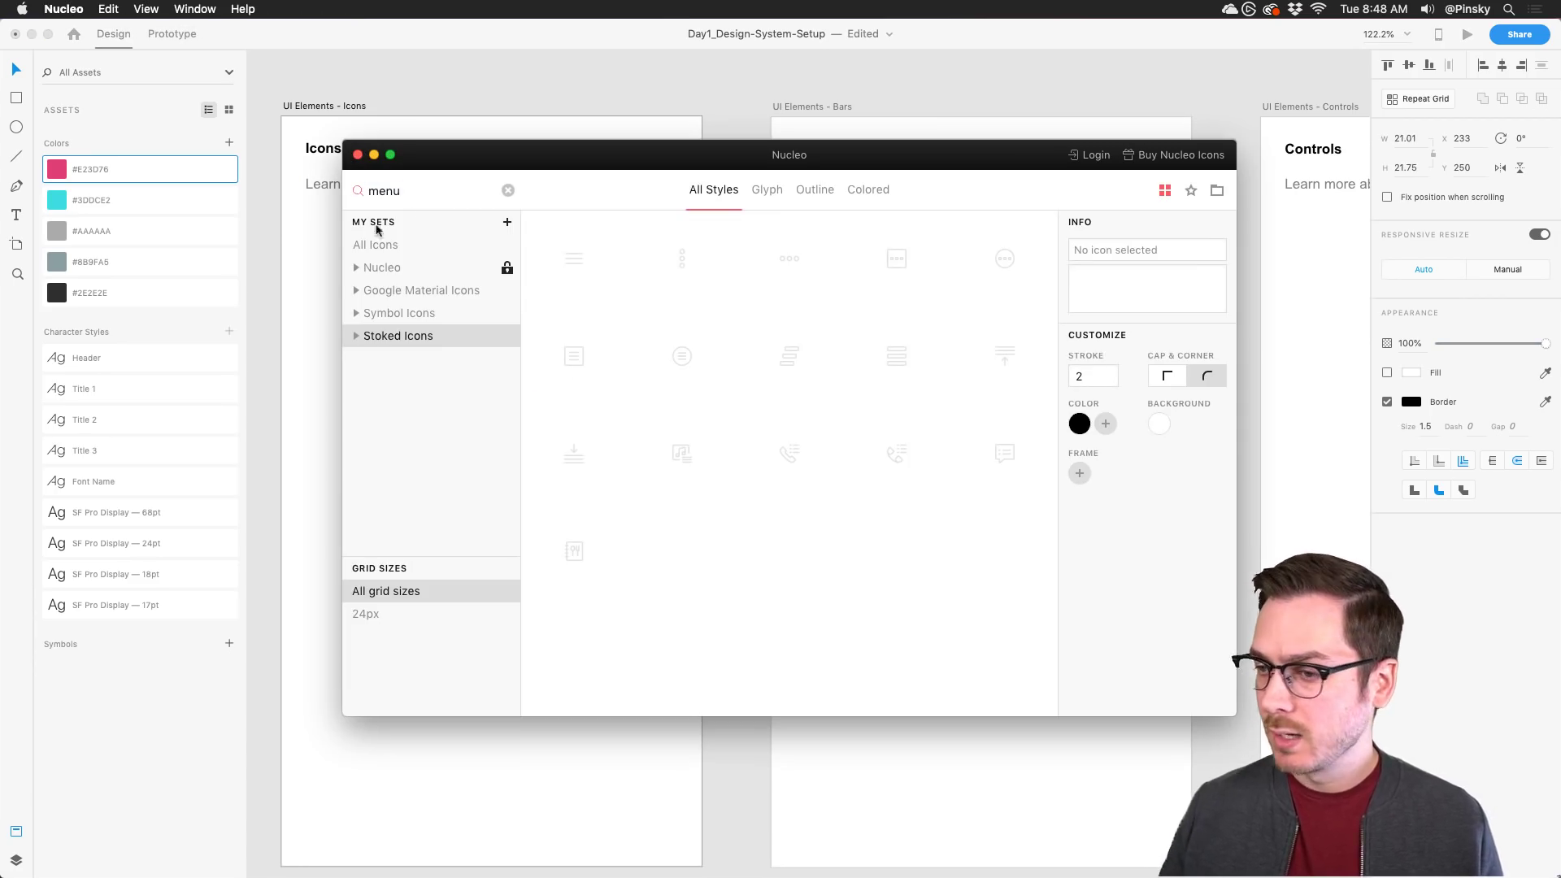
drag(573, 259, 436, 239)
Step: Move the sound-wave speaker and gear icons to opposite sides of the Icons artboard, and distribute all six icons horizontally and vertically
drag(530, 230, 341, 400)
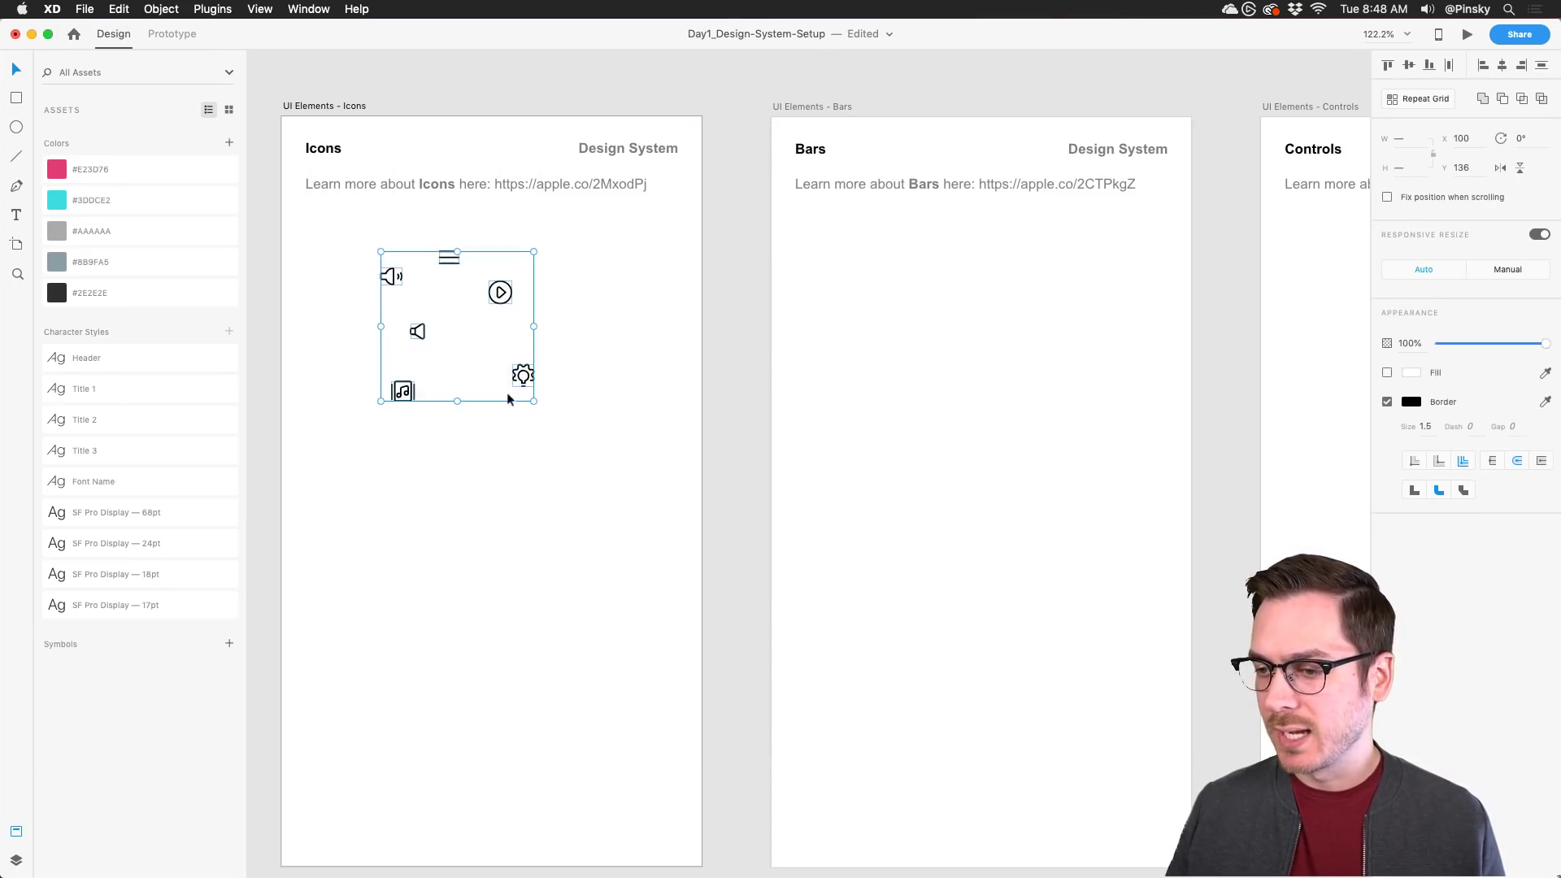
click(413, 276)
drag(385, 277, 335, 264)
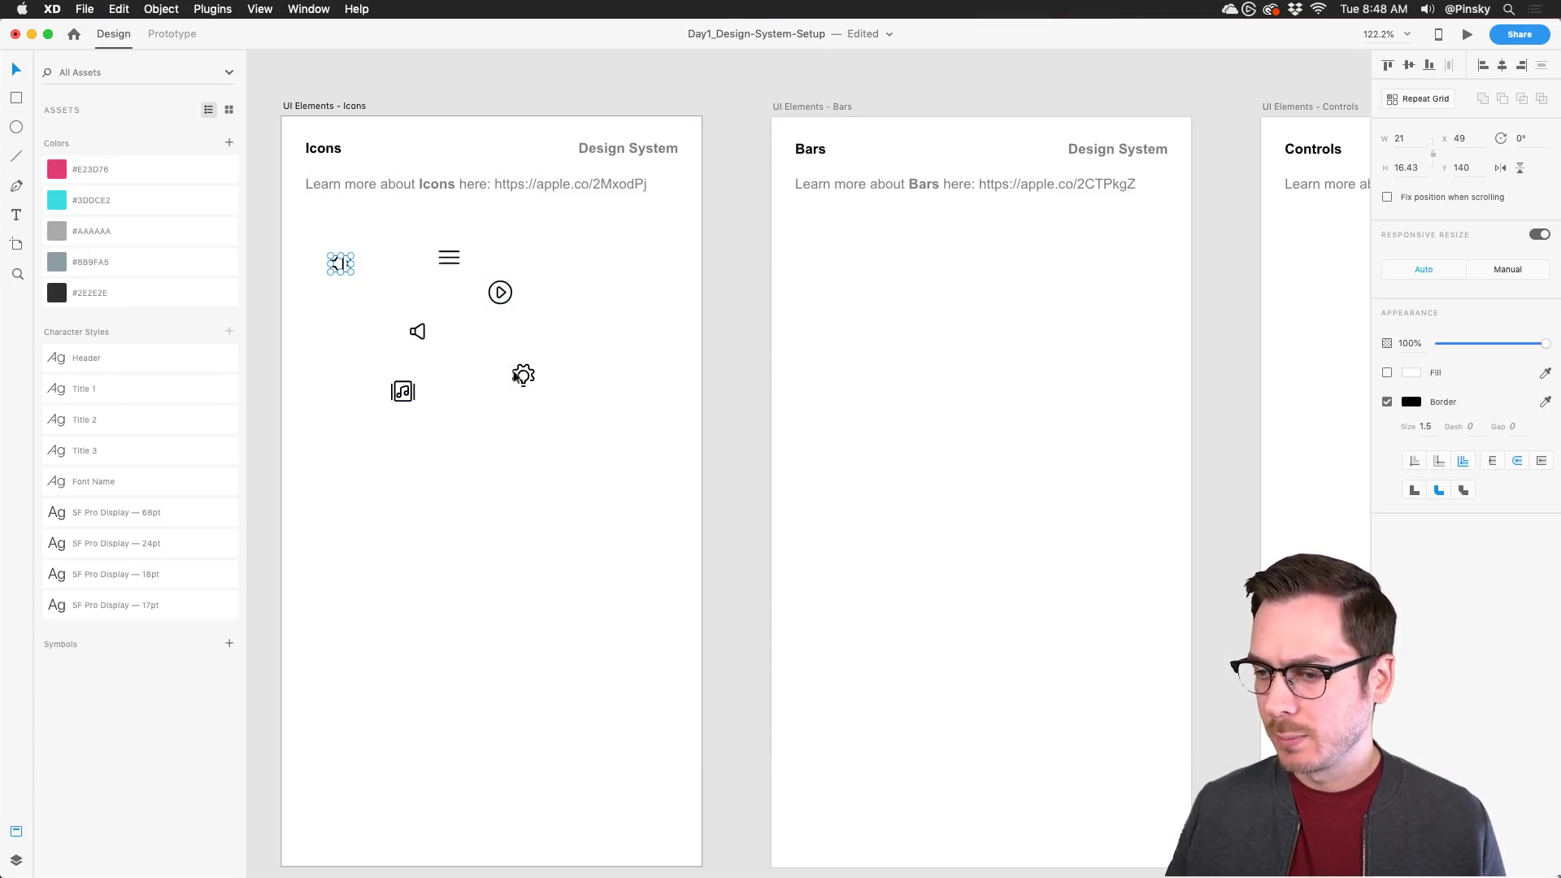
drag(524, 375, 647, 259)
drag(683, 439, 329, 230)
click(1447, 66)
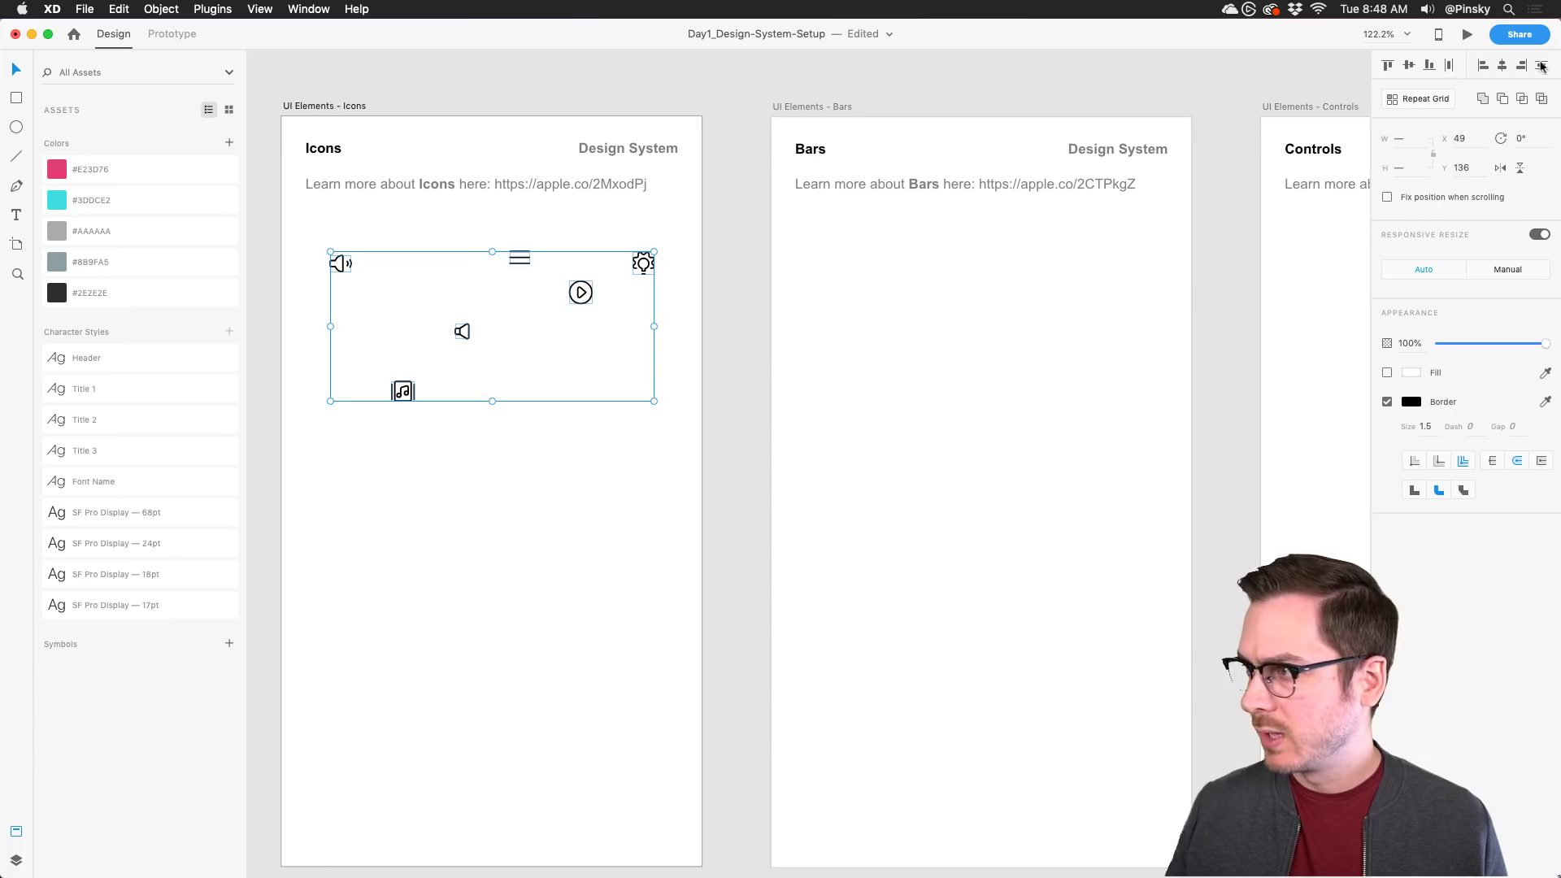
click(1537, 67)
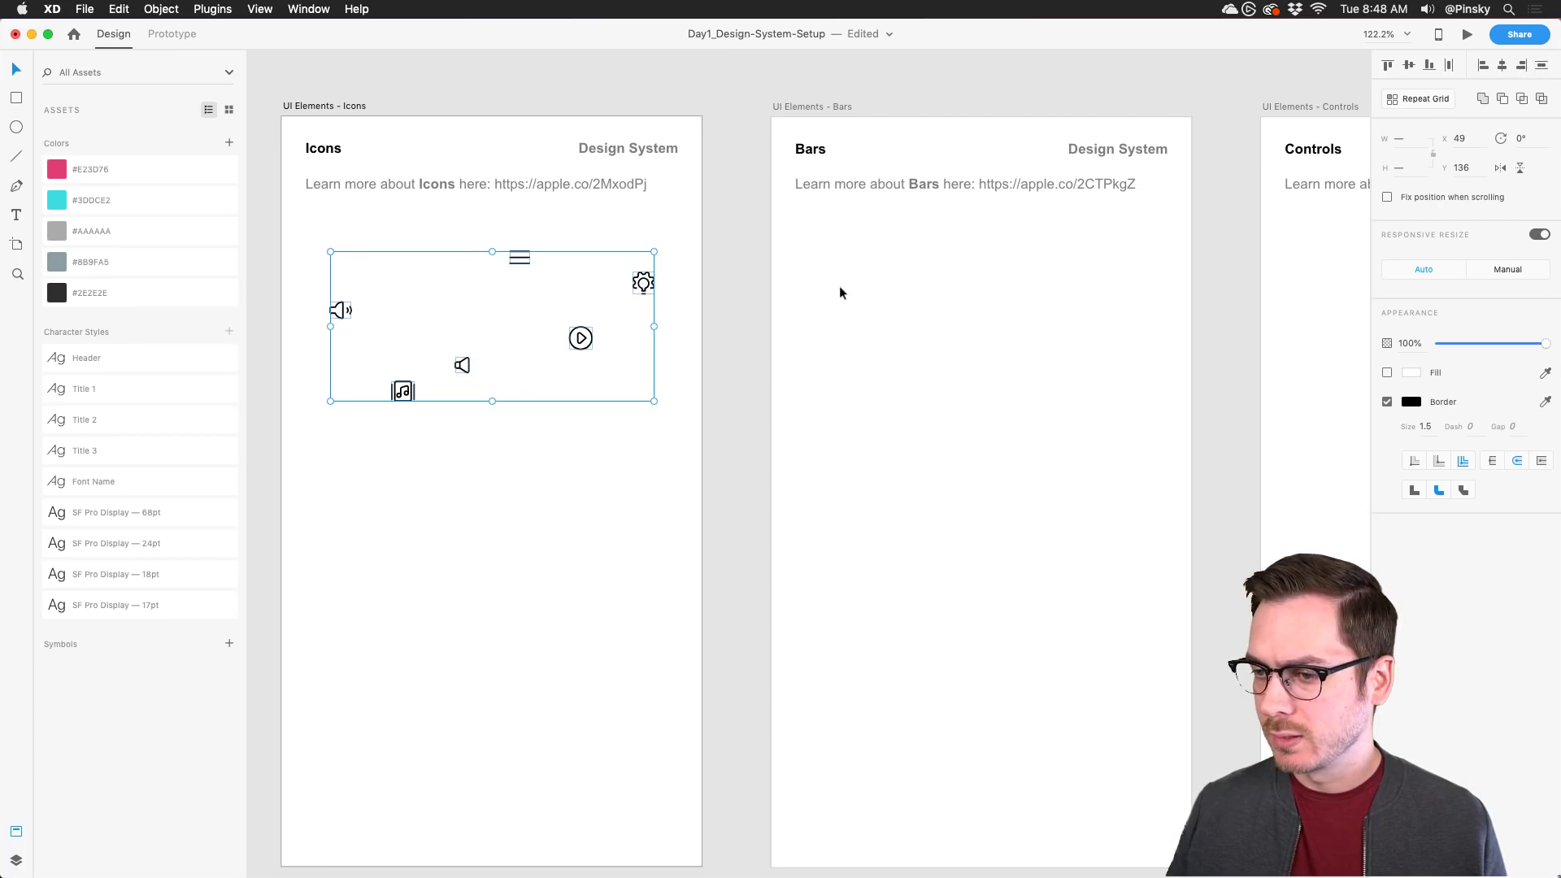
Step: Line up all six icons in one horizontal row and move the row below the Icons link to about X 35, Y 119
click(502, 393)
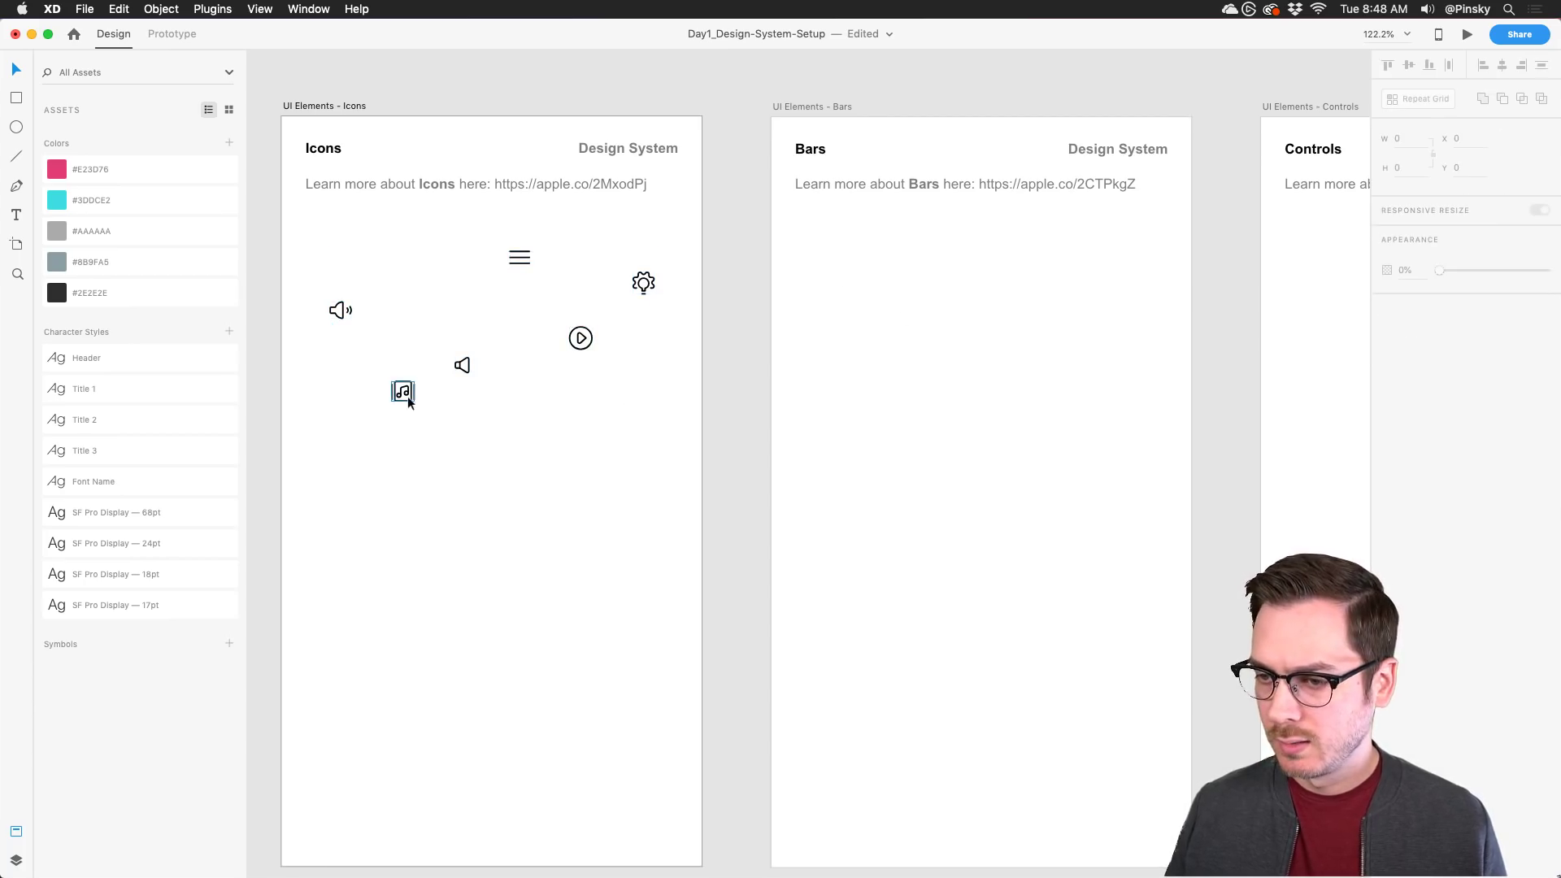
drag(403, 393, 398, 311)
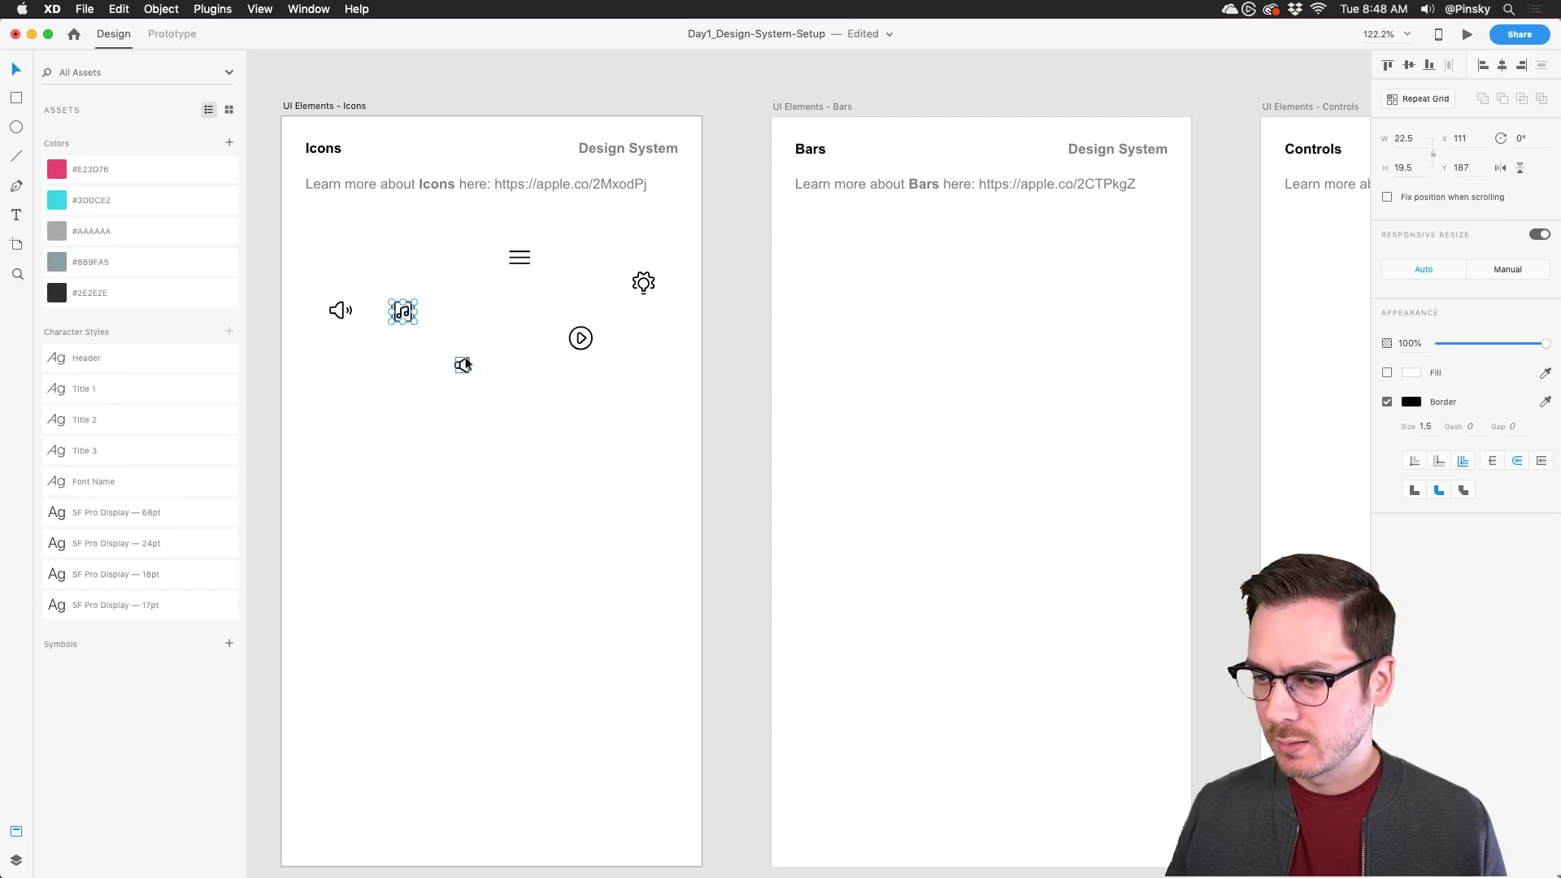
drag(462, 365, 463, 313)
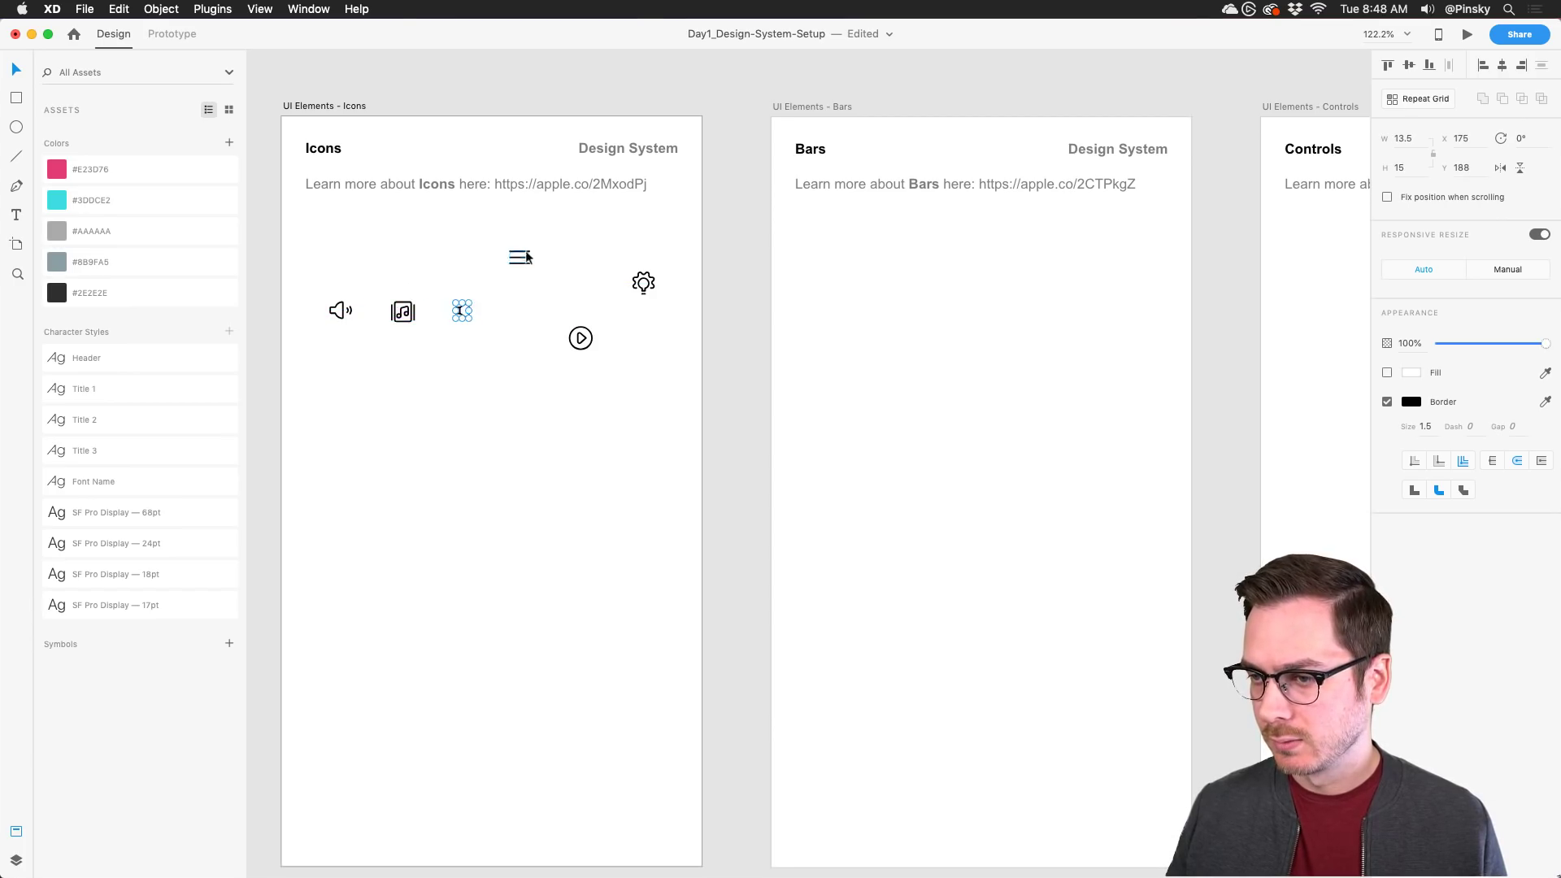
drag(520, 257, 645, 315)
drag(655, 400, 327, 240)
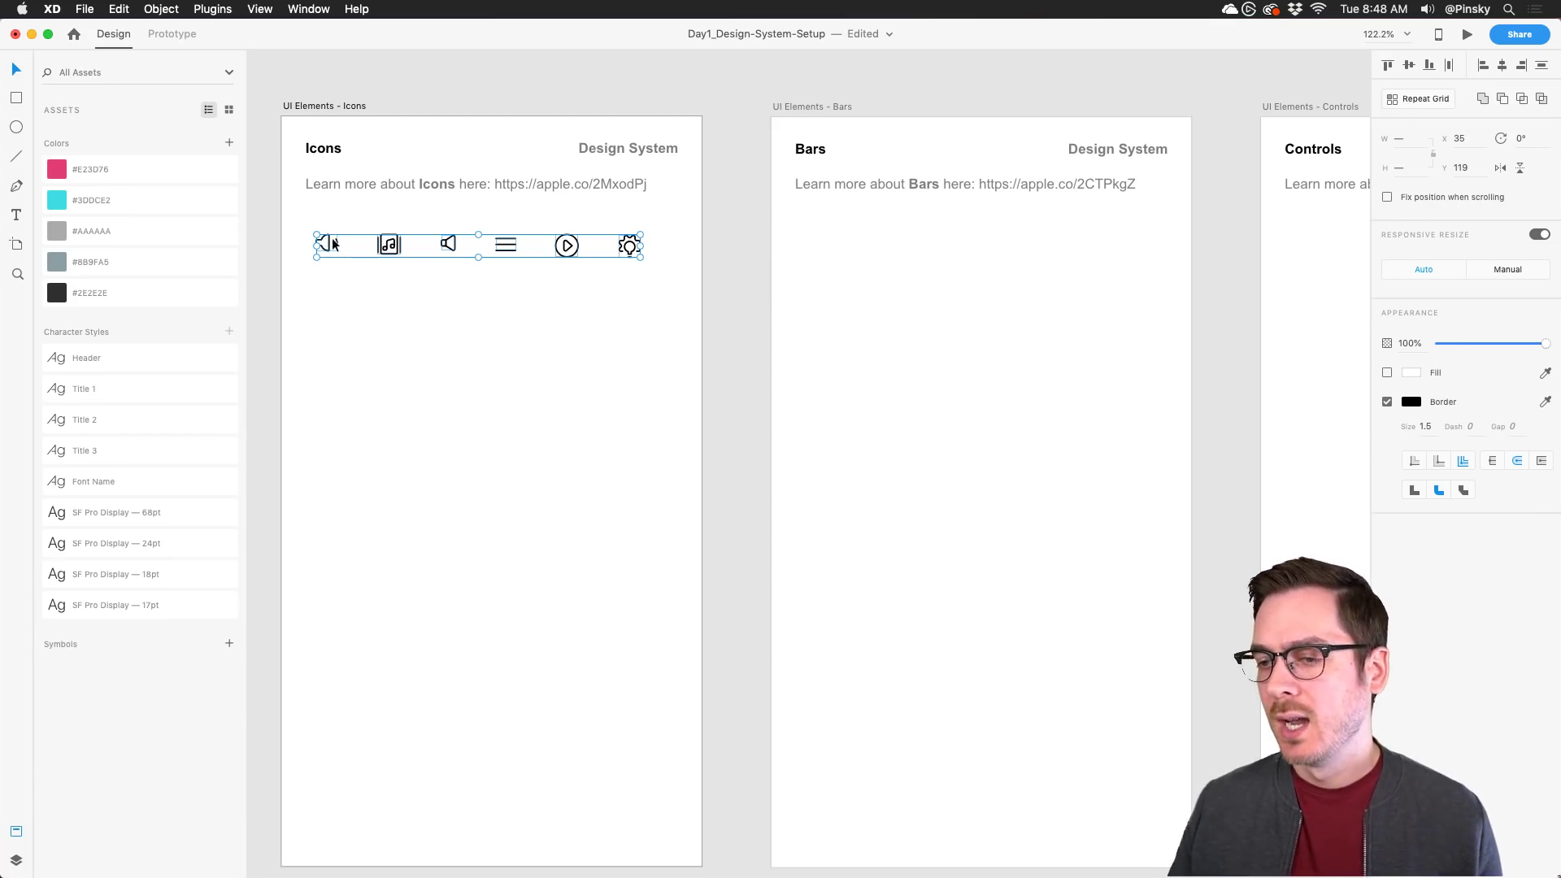
Step: Align the plain speaker icon vertically with its neighbours and move the whole icon row to about X 48, Y 110
click(406, 278)
mouse_move(454, 241)
mouse_down()
mouse_move(533, 244)
mouse_move(422, 244)
mouse_move(451, 243)
mouse_up()
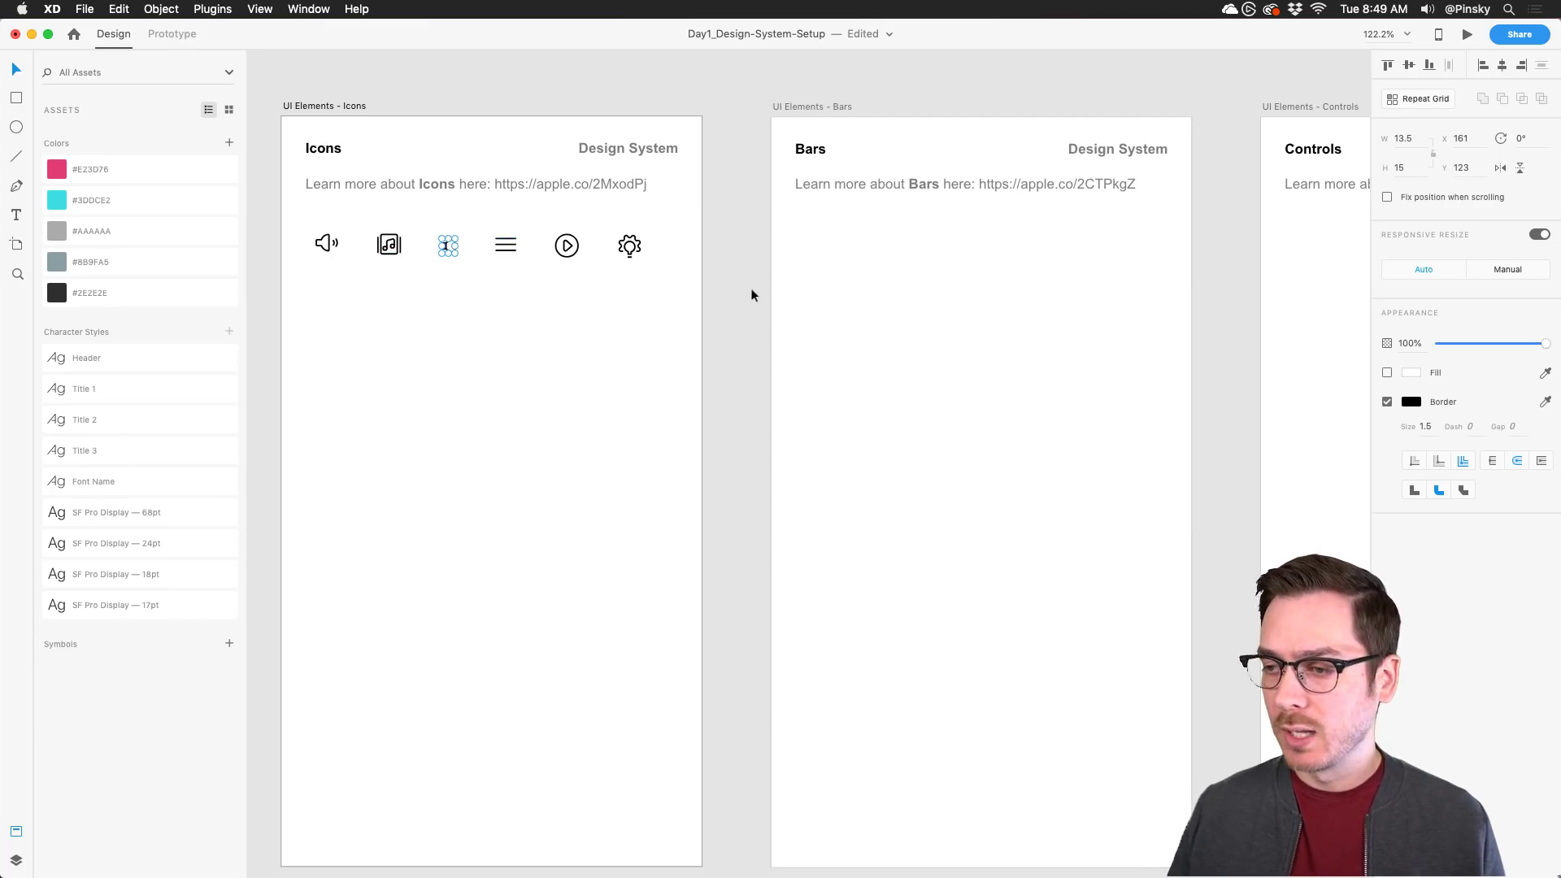
drag(661, 297, 340, 237)
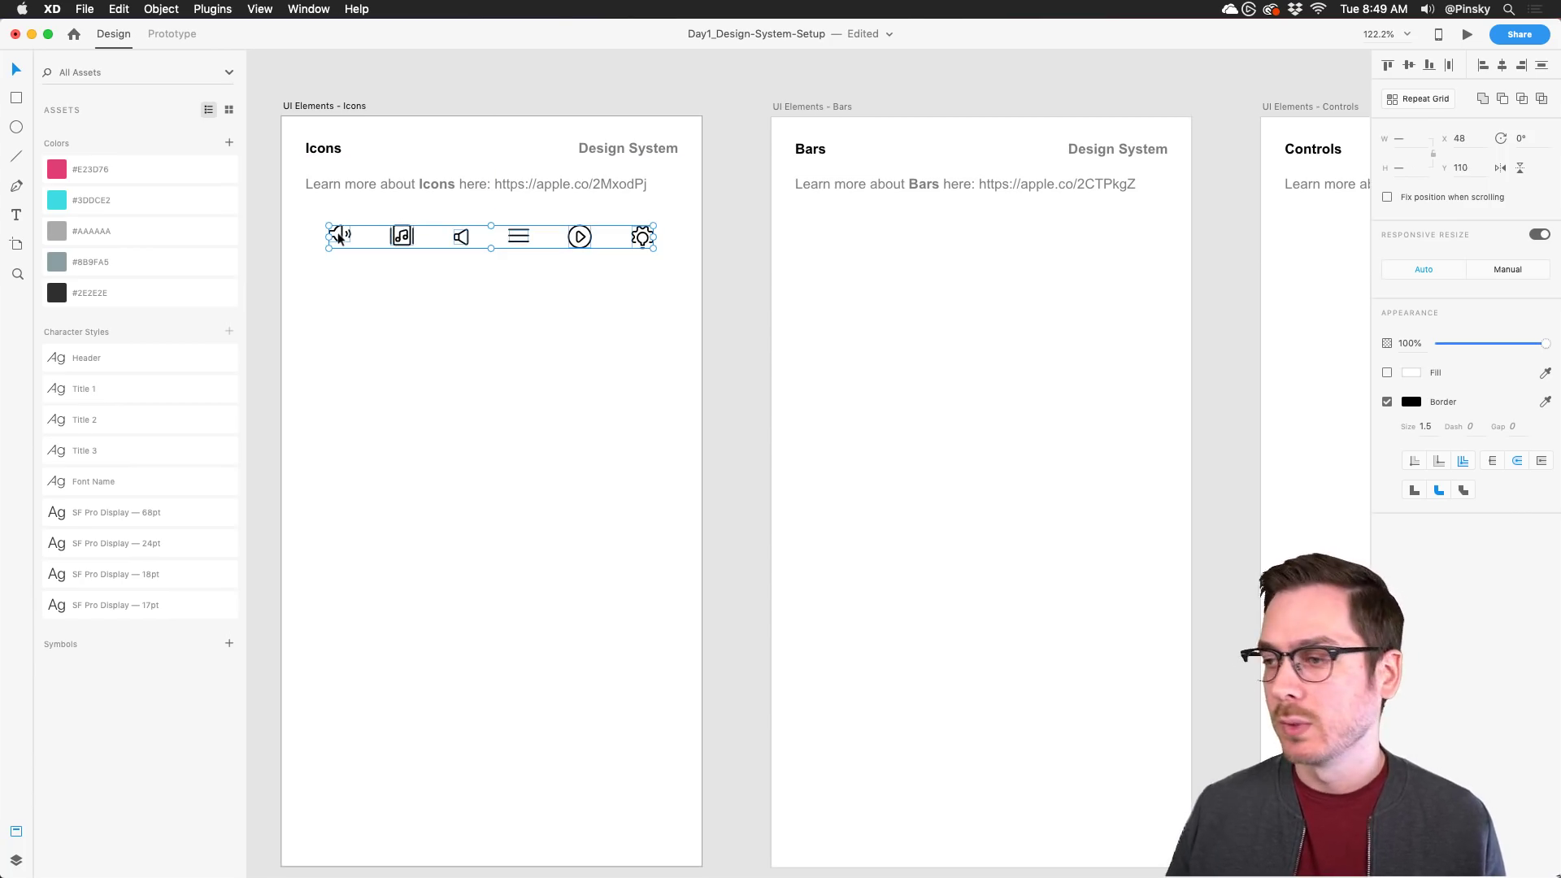
click(863, 331)
Step: Switch to the iOS UI kit document and look over its UI Elements - Bars artboard and the list of obtainable UI kits
scroll(712, 300, right, 10)
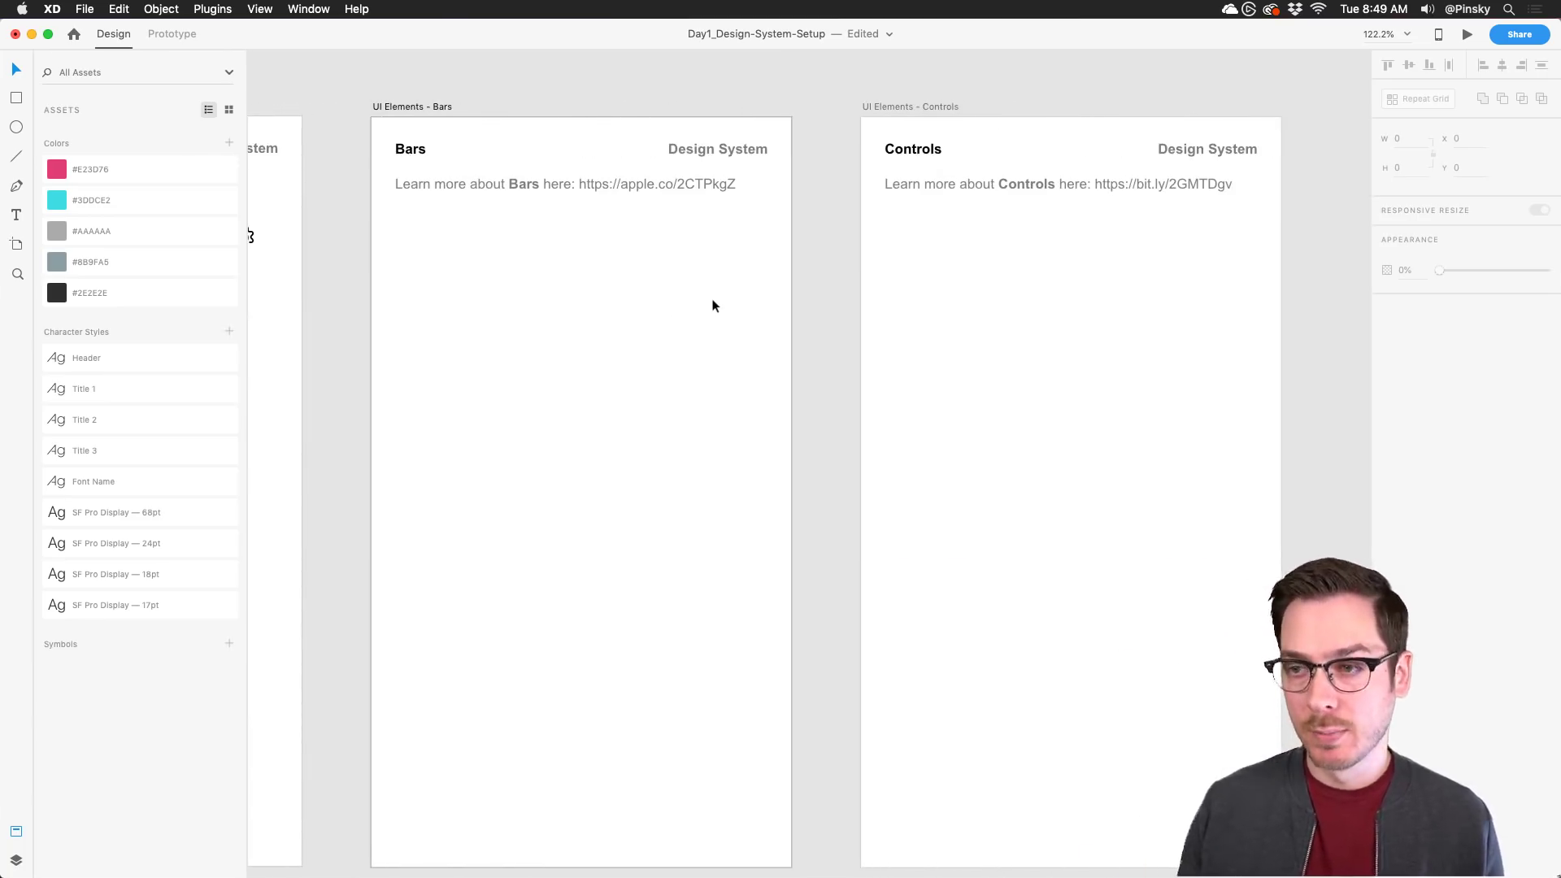
key(super+grave)
scroll(480, 247, up, 10)
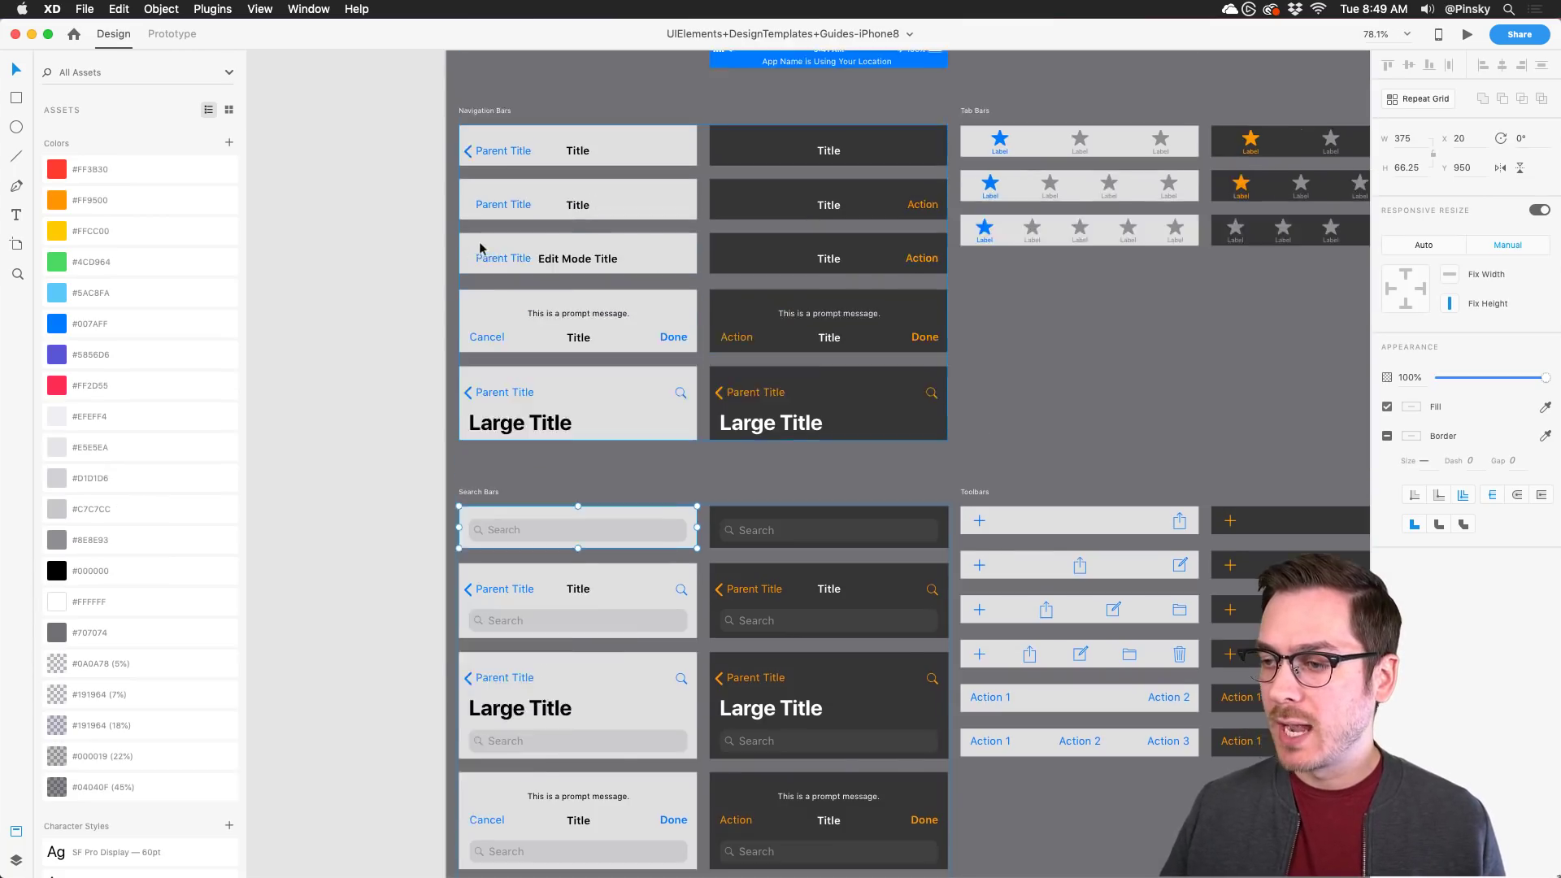
click(368, 297)
scroll(367, 301, down, 2)
scroll(367, 300, down, 5)
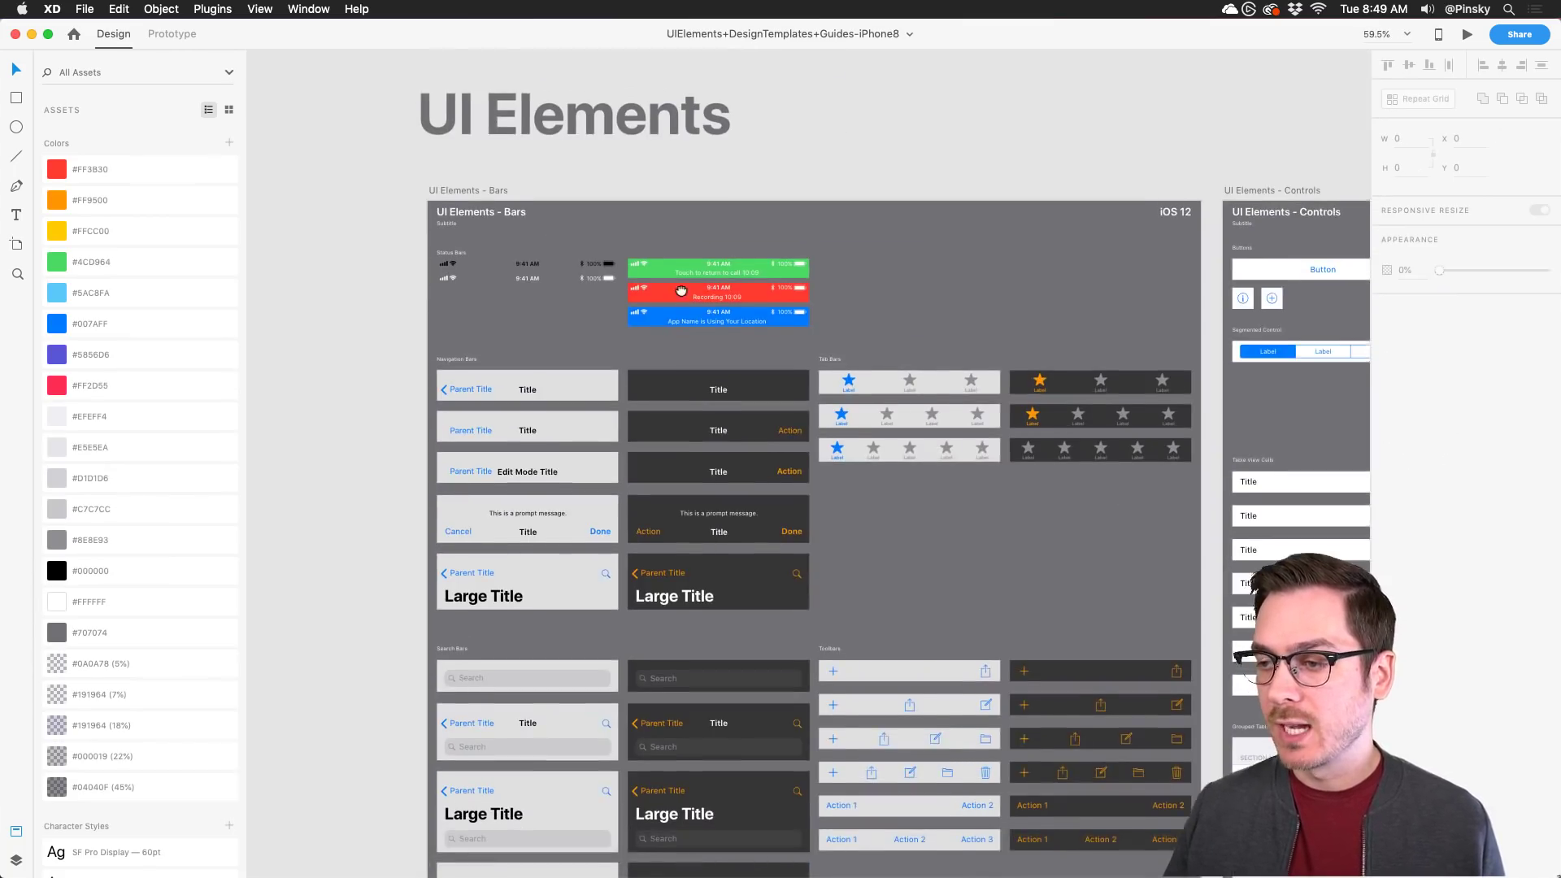
click(91, 8)
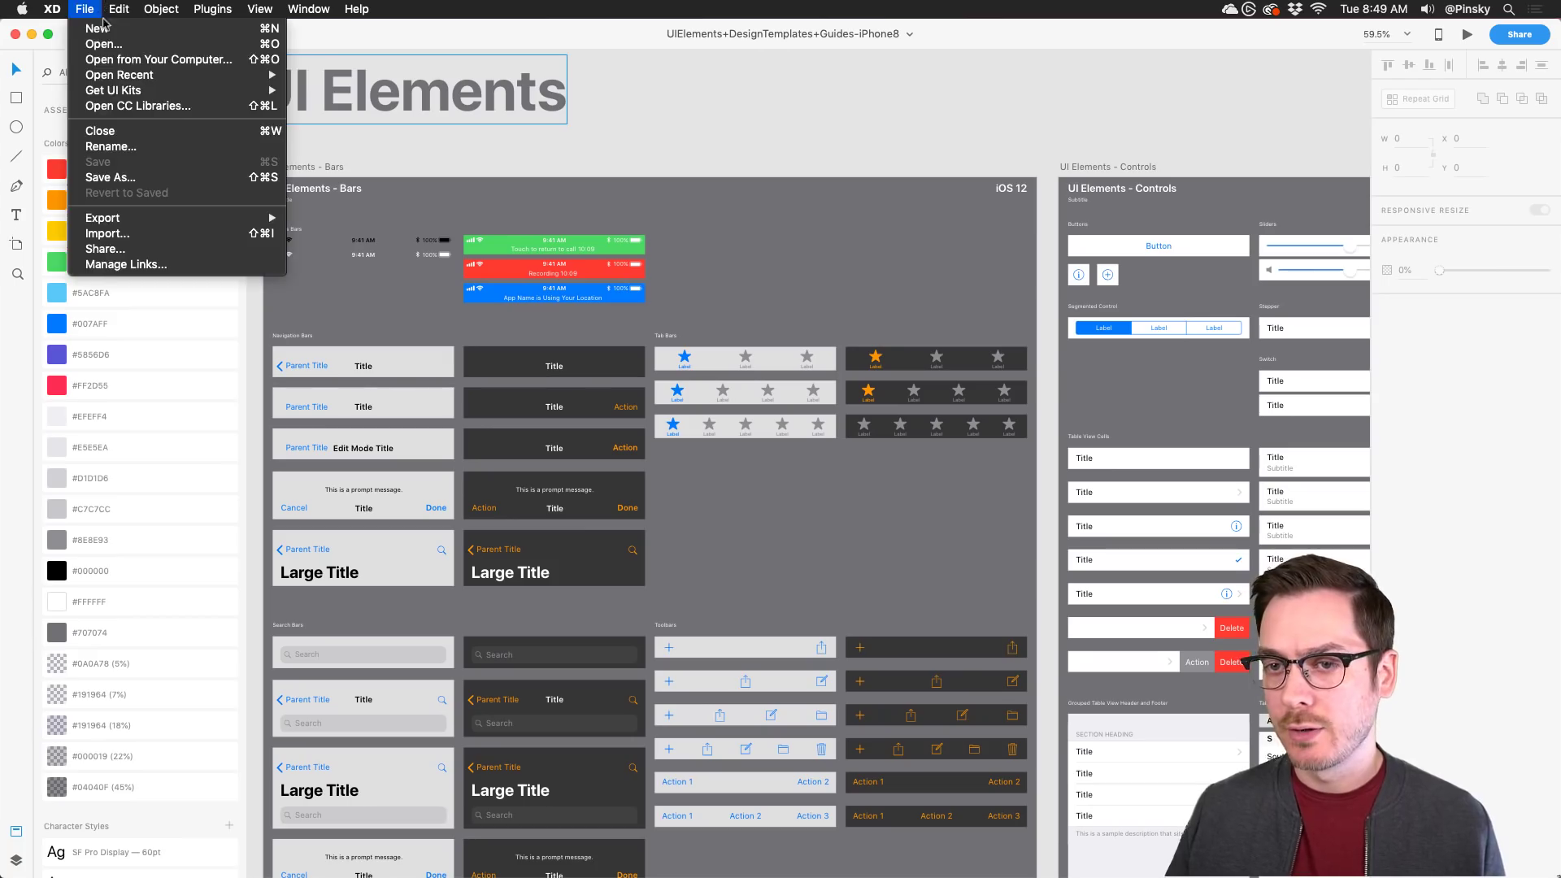
mouse_move(122, 90)
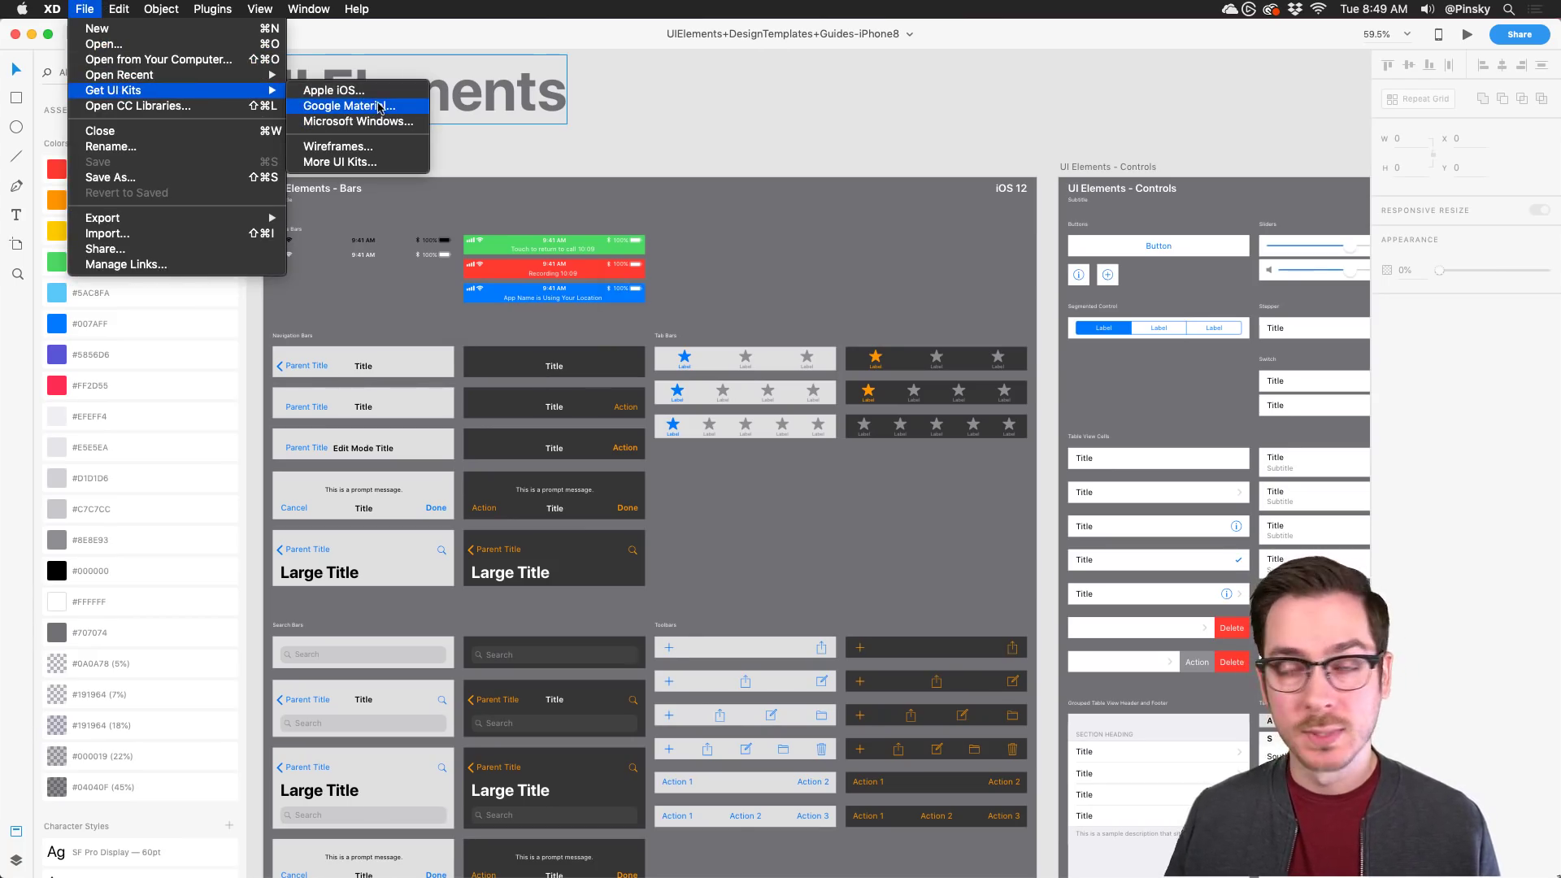
click(1027, 120)
Step: Copy the Edit Mode Title navigation bar from the kit's Modal Sheet - Light template and paste it onto the Bars artboard
drag(1168, 184, 969, 662)
scroll(898, 227, down, 5)
scroll(924, 227, up, 5)
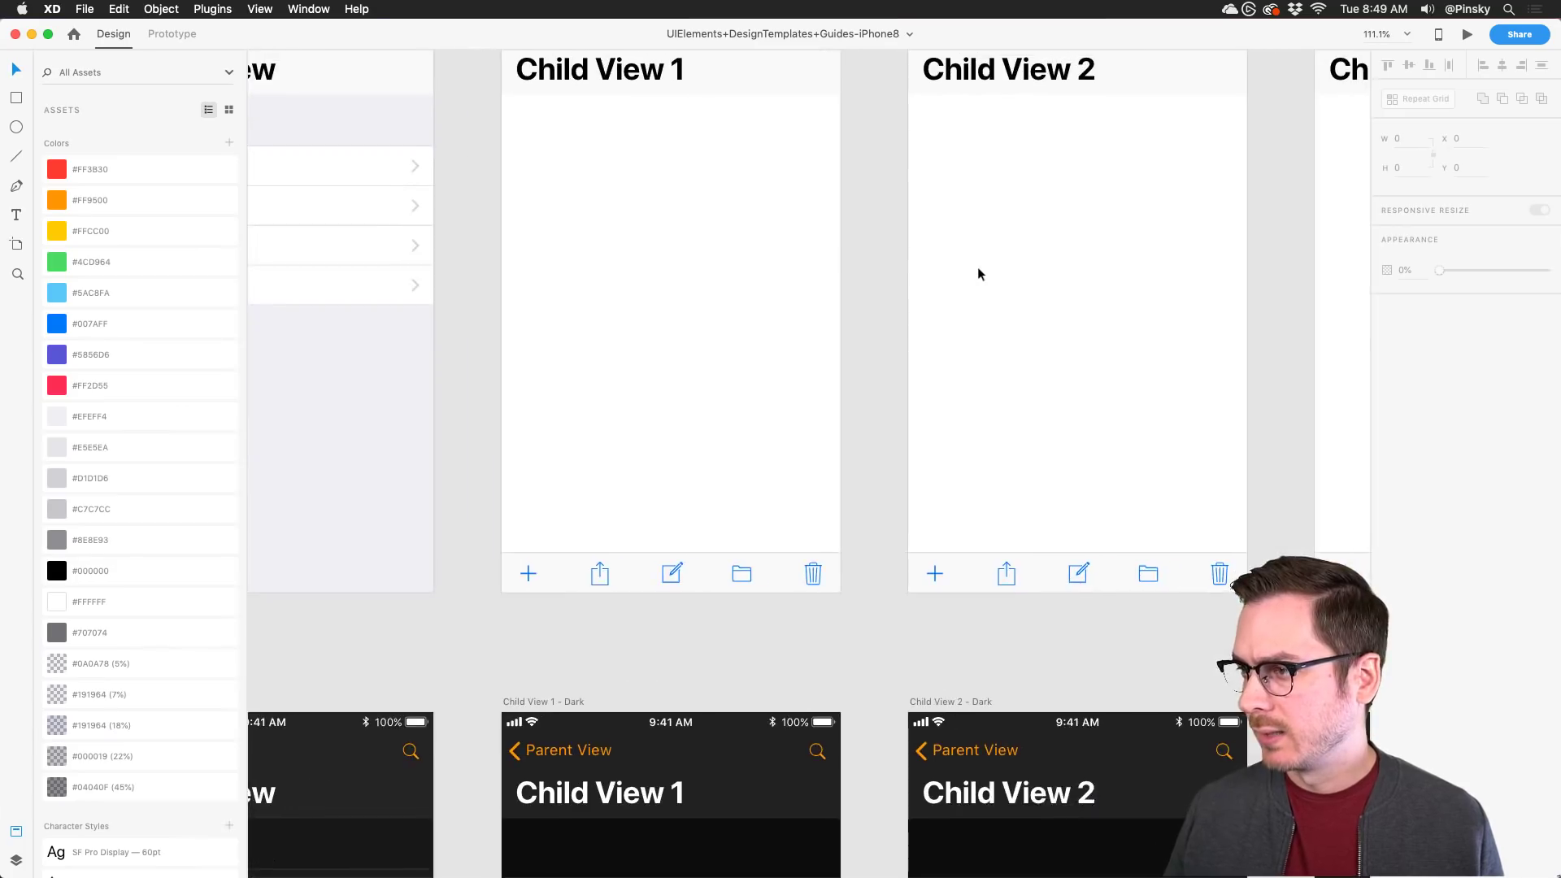
scroll(978, 273, down, 5)
drag(1167, 237, 408, 265)
click(719, 261)
scroll(719, 262, up, 5)
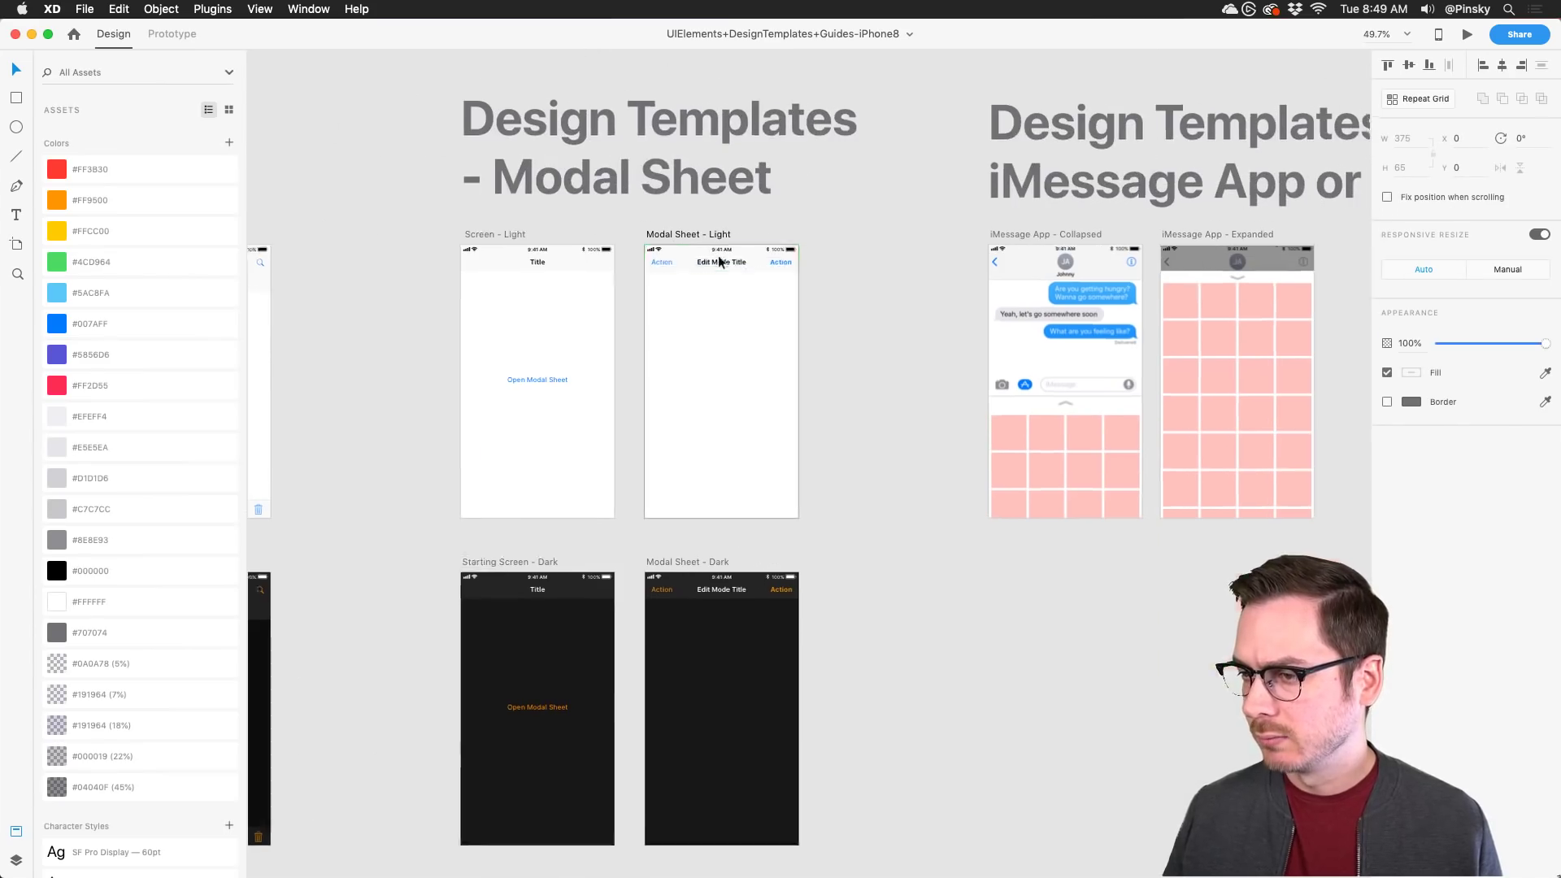
key(super+grave)
key(super+v)
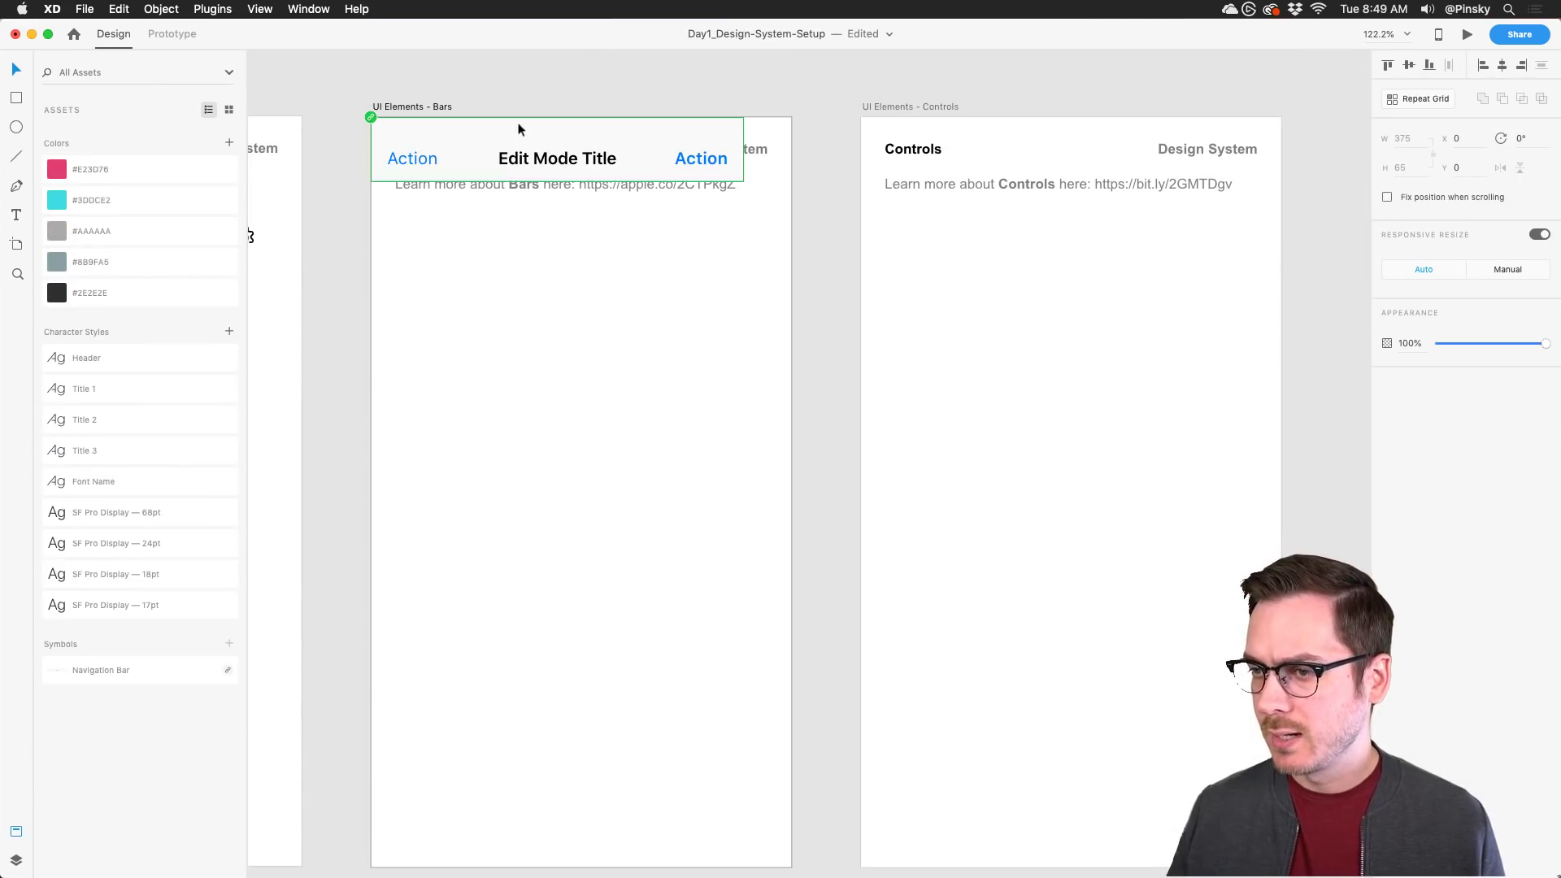
Step: Move the pasted navigation bar below the Bars link, unlink its symbol, and enlarge it to about 420 × 73, nearly the artboard's full width
drag(550, 165, 581, 299)
right_click(581, 299)
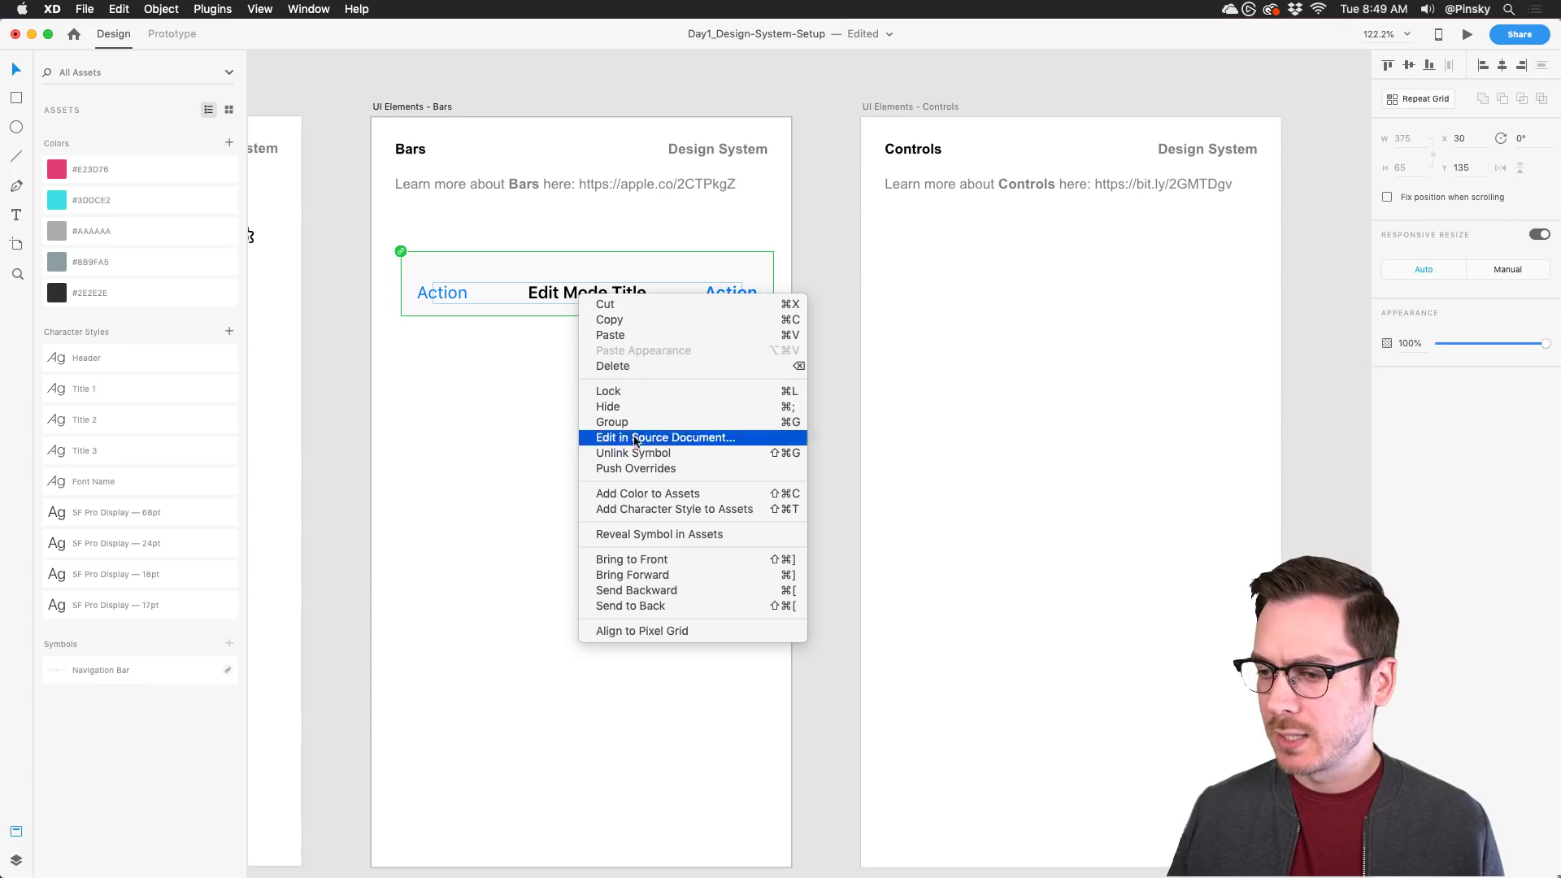
click(644, 453)
mouse_move(773, 317)
mouse_down()
mouse_move(803, 336)
mouse_move(788, 332)
mouse_up()
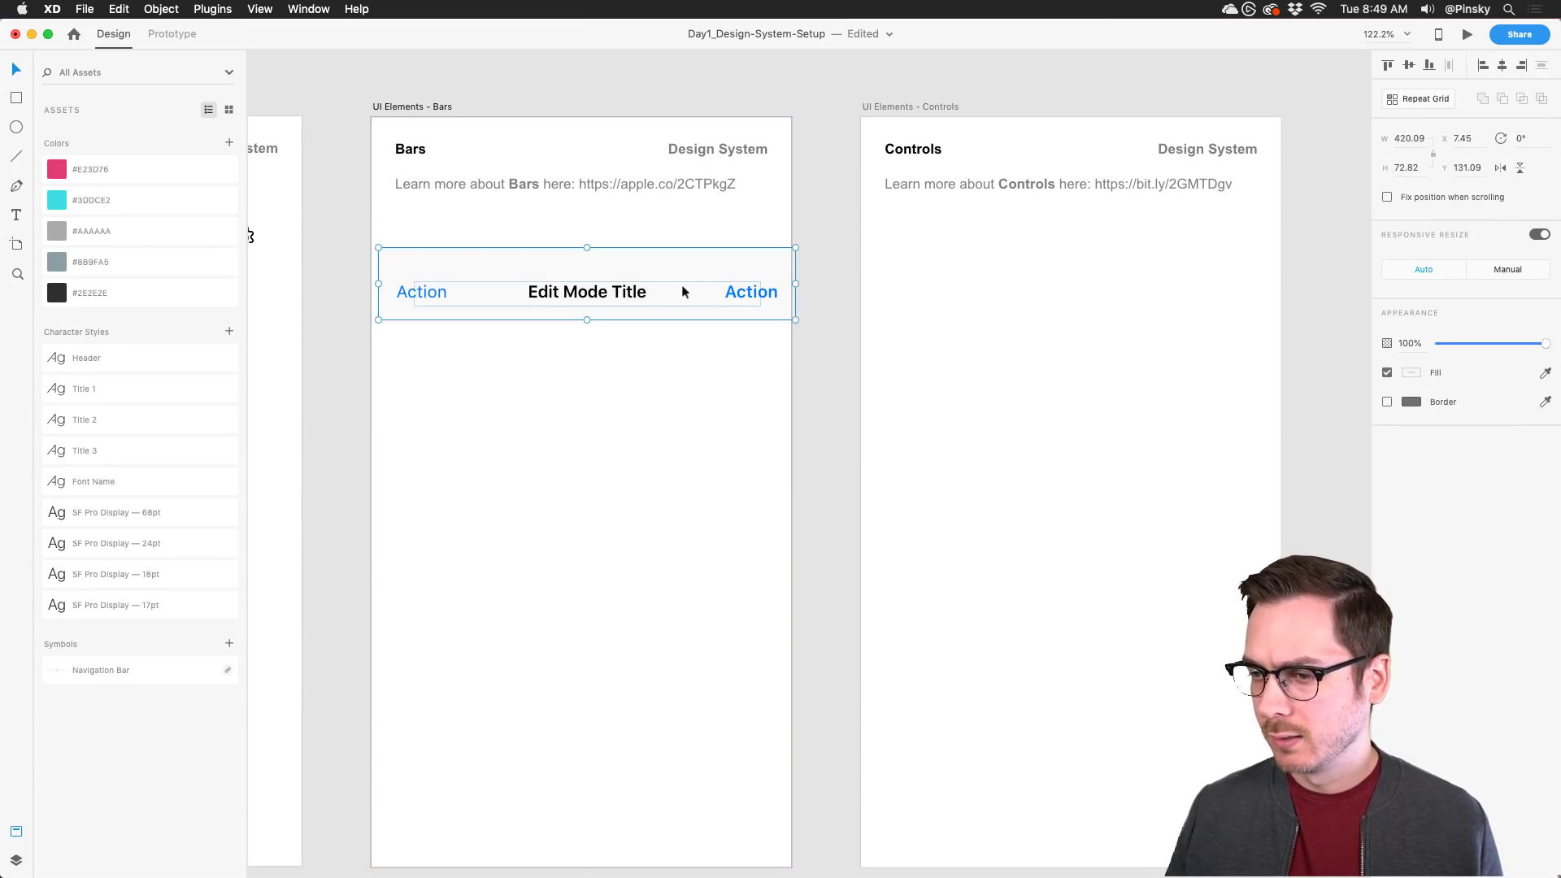
Step: Replace the navigation bar's Edit Mode Title text with "Now Playing"
double_click(585, 292)
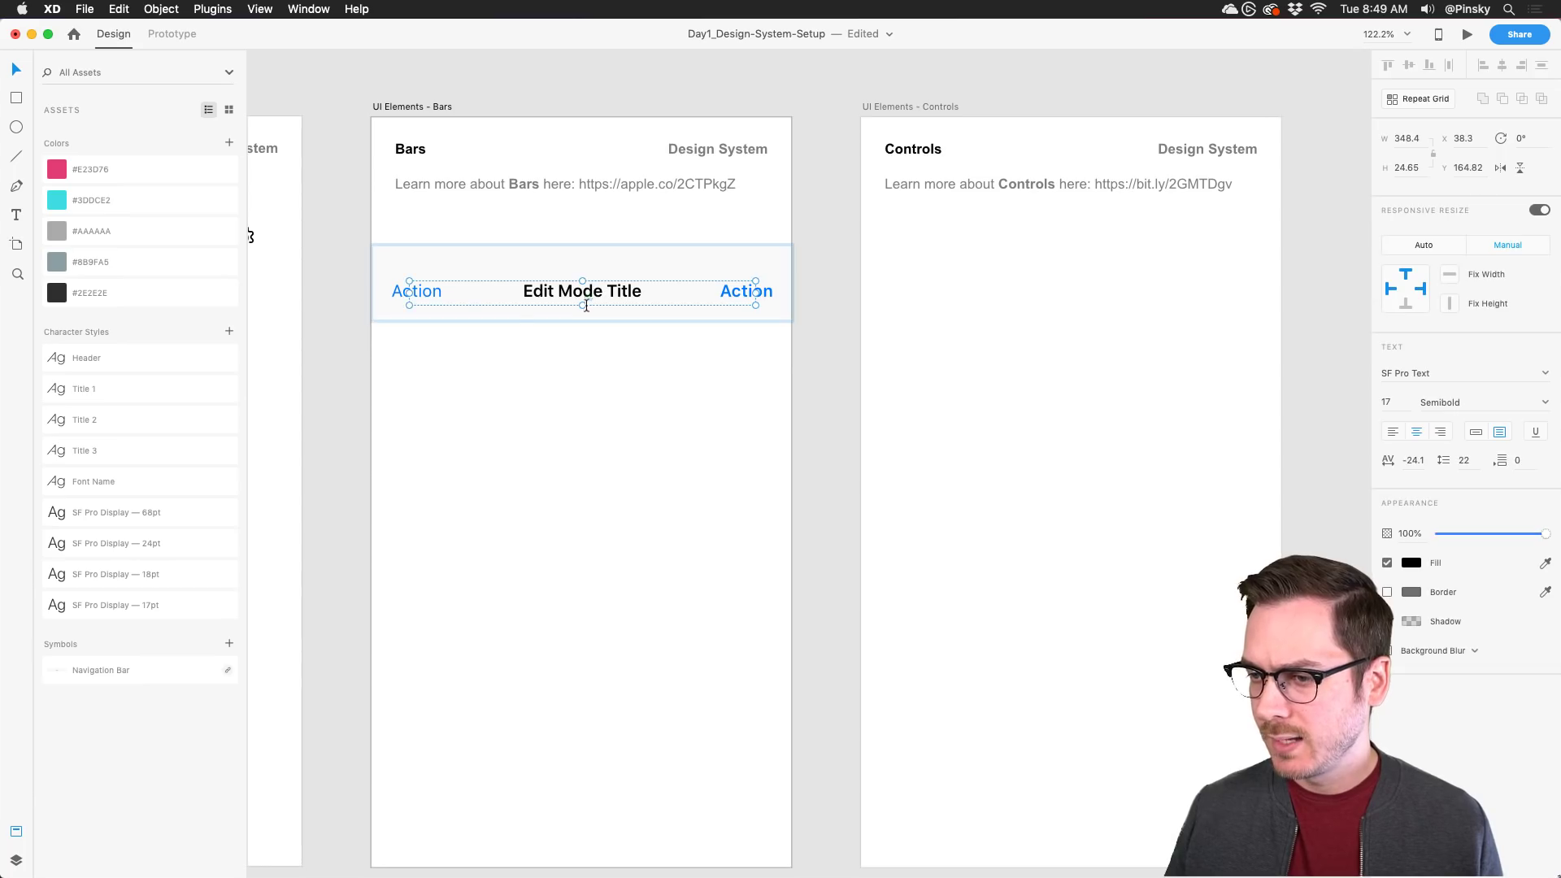
double_click(586, 303)
text(Now PLay)
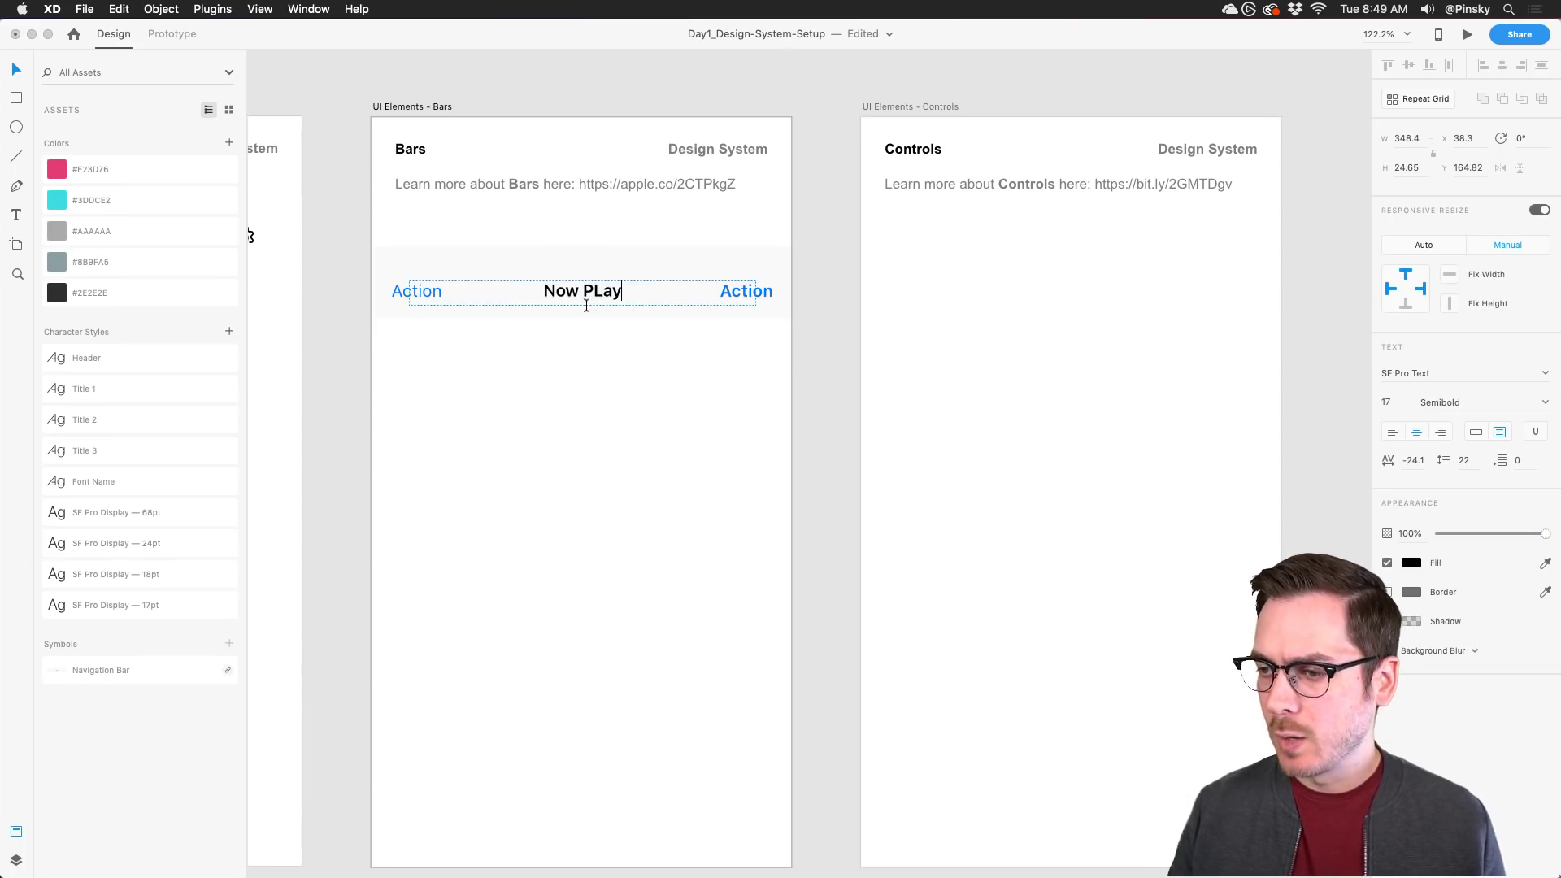
key(BackSpace)
key(BackSpace)
text(layer)
key(BackSpace)
key(BackSpace)
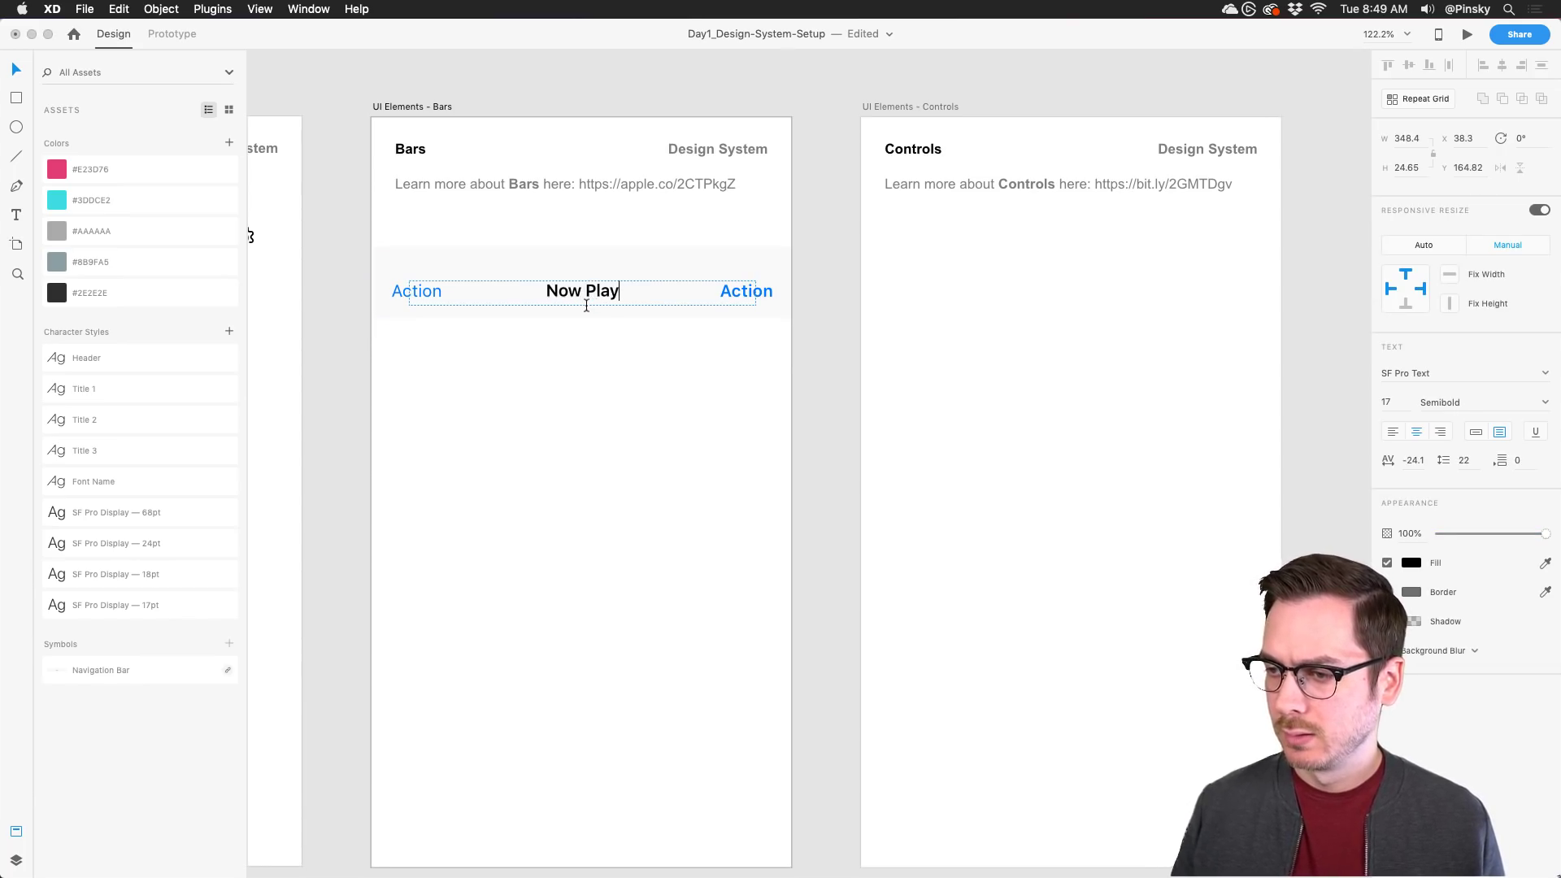
text(ing)
key(Escape)
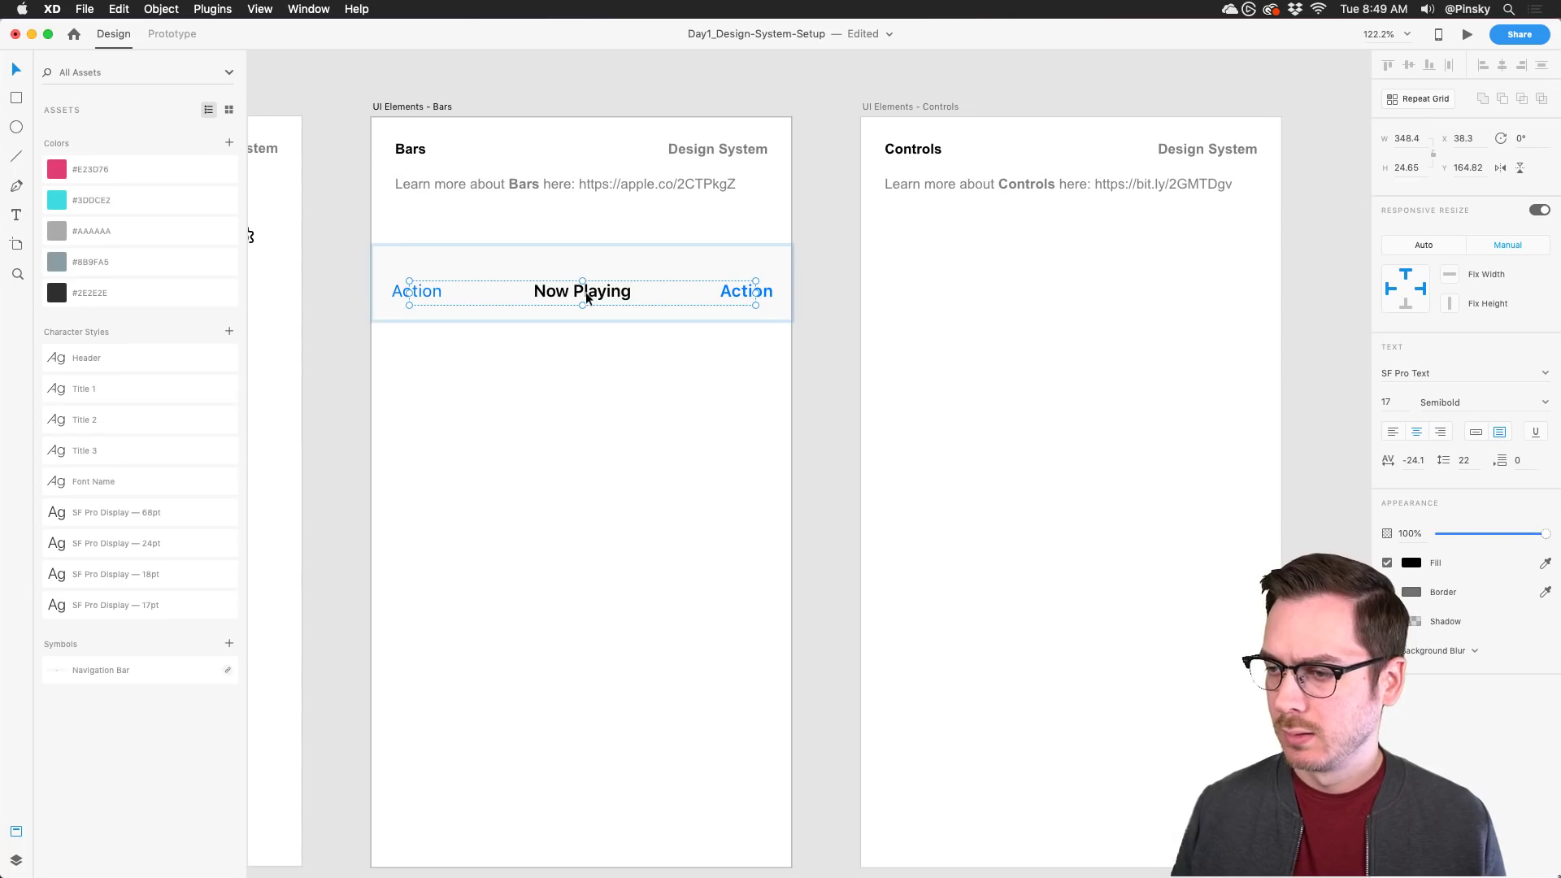
Step: Change the bar's leading Action label to "Back" and its trailing Action label to "Favorites"
click(398, 291)
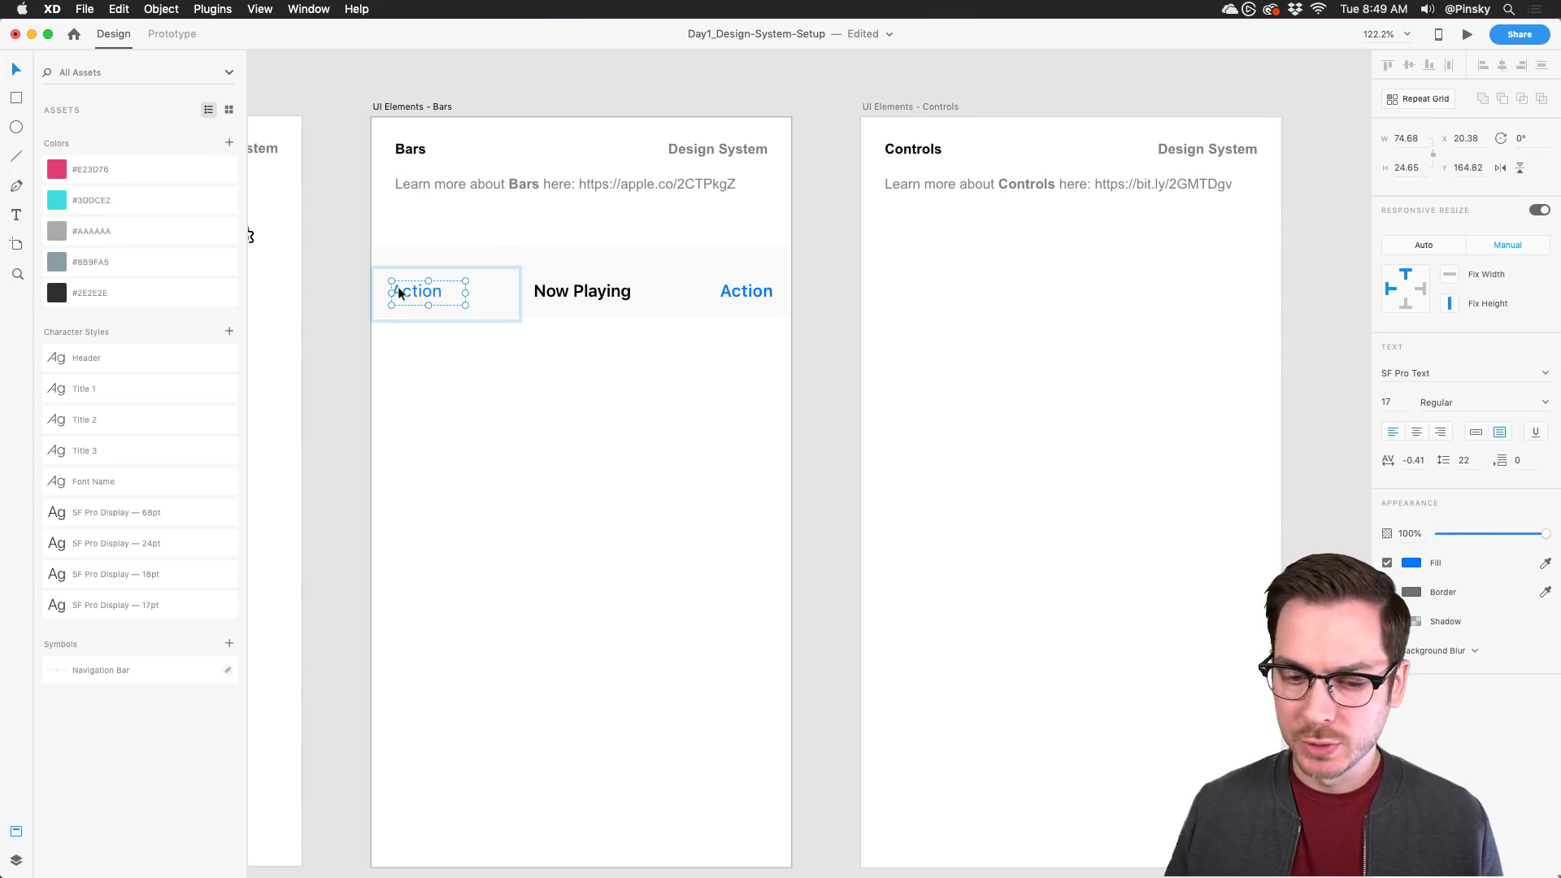
double_click(398, 291)
text(Back)
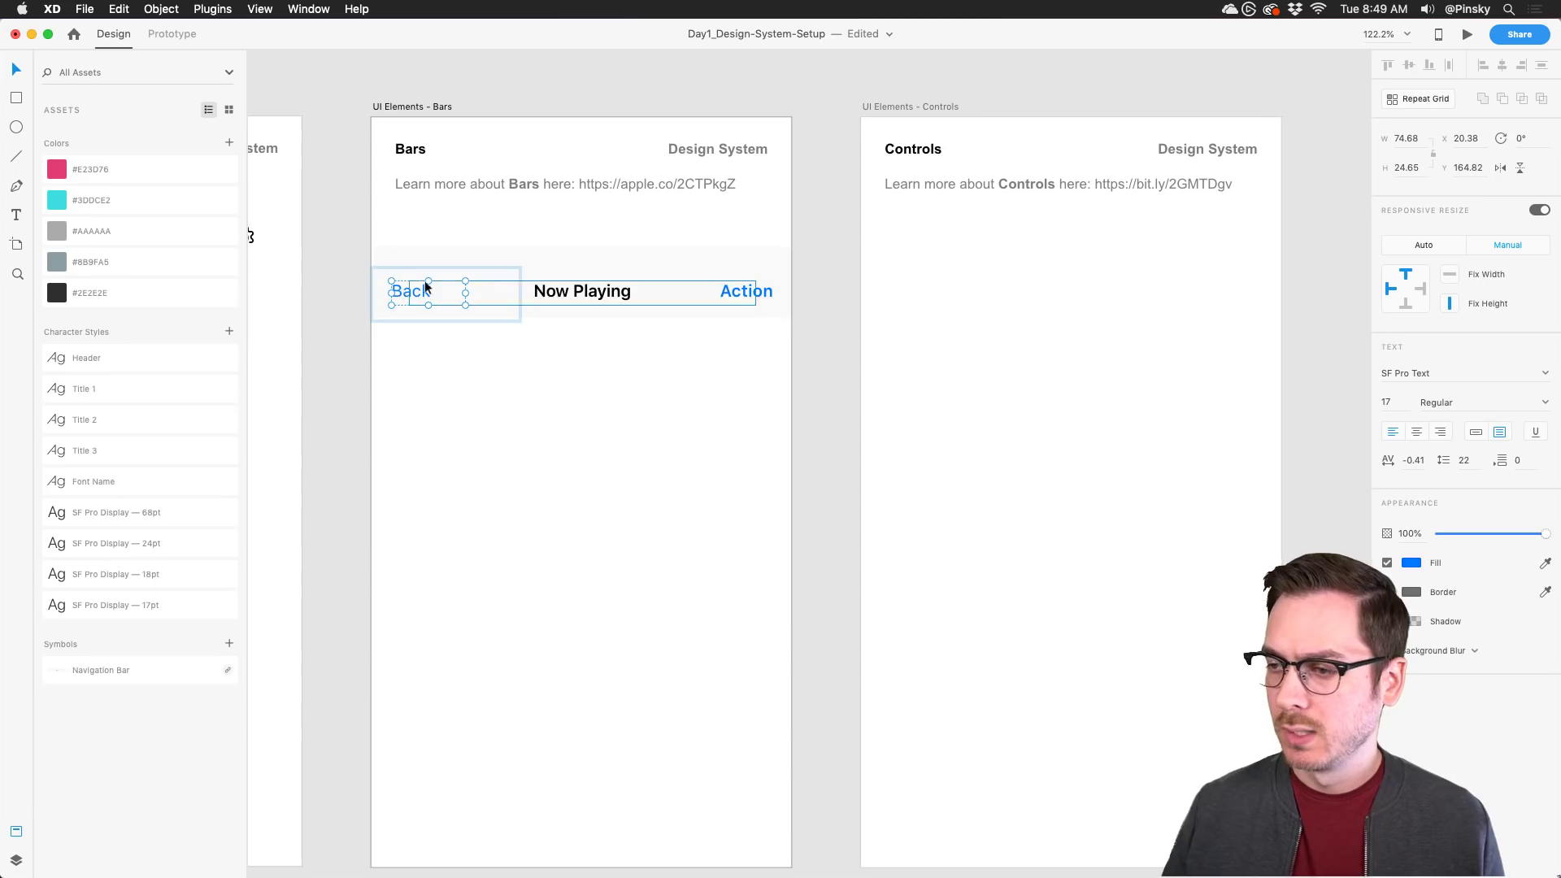
click(746, 291)
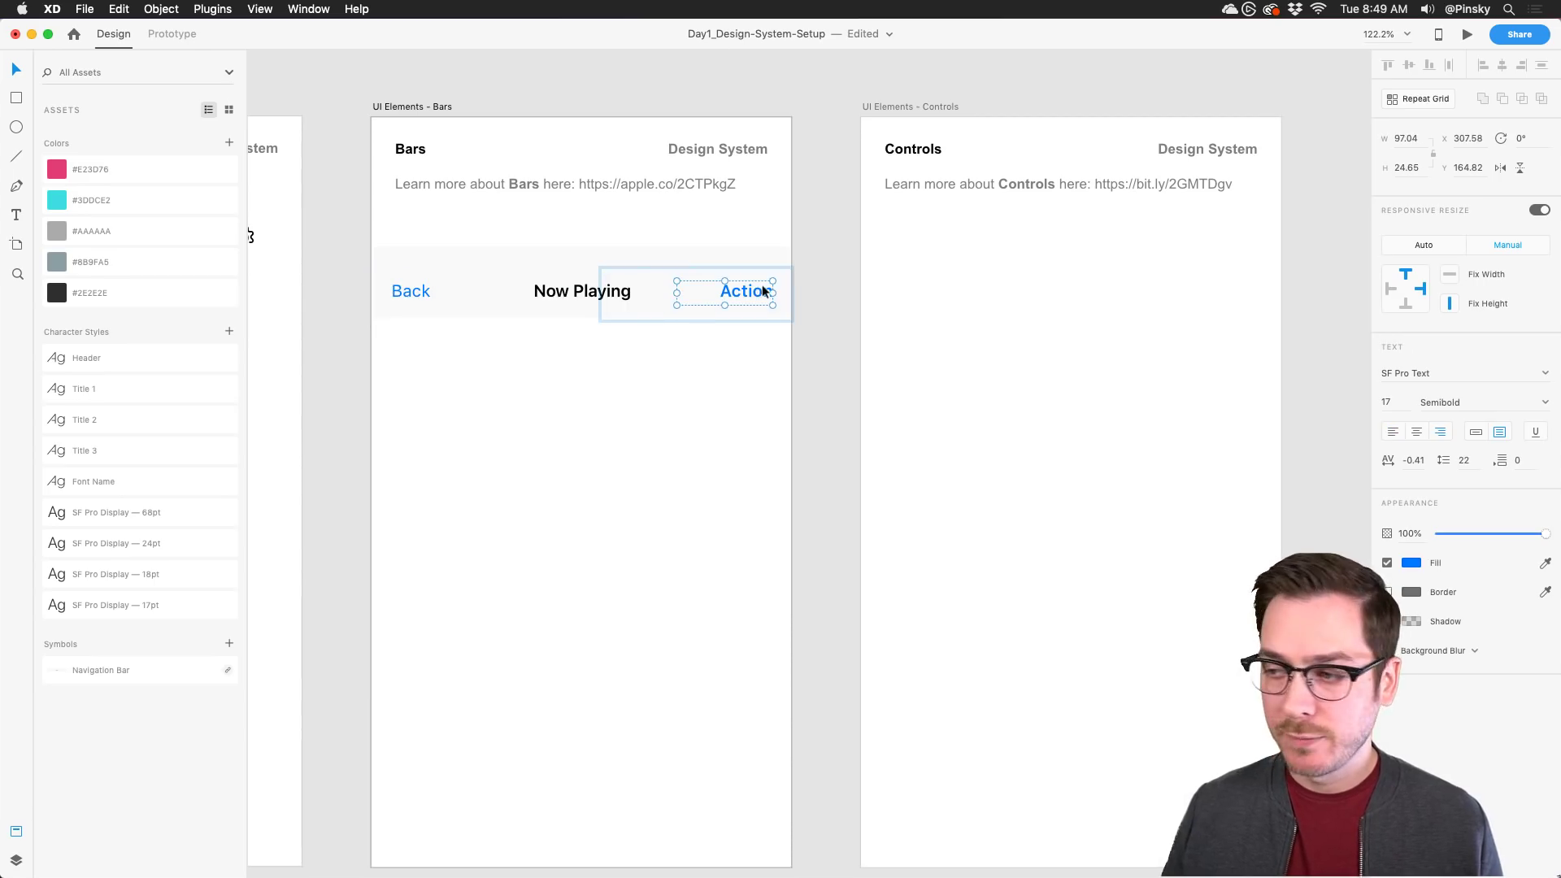
double_click(741, 293)
text(Favorites)
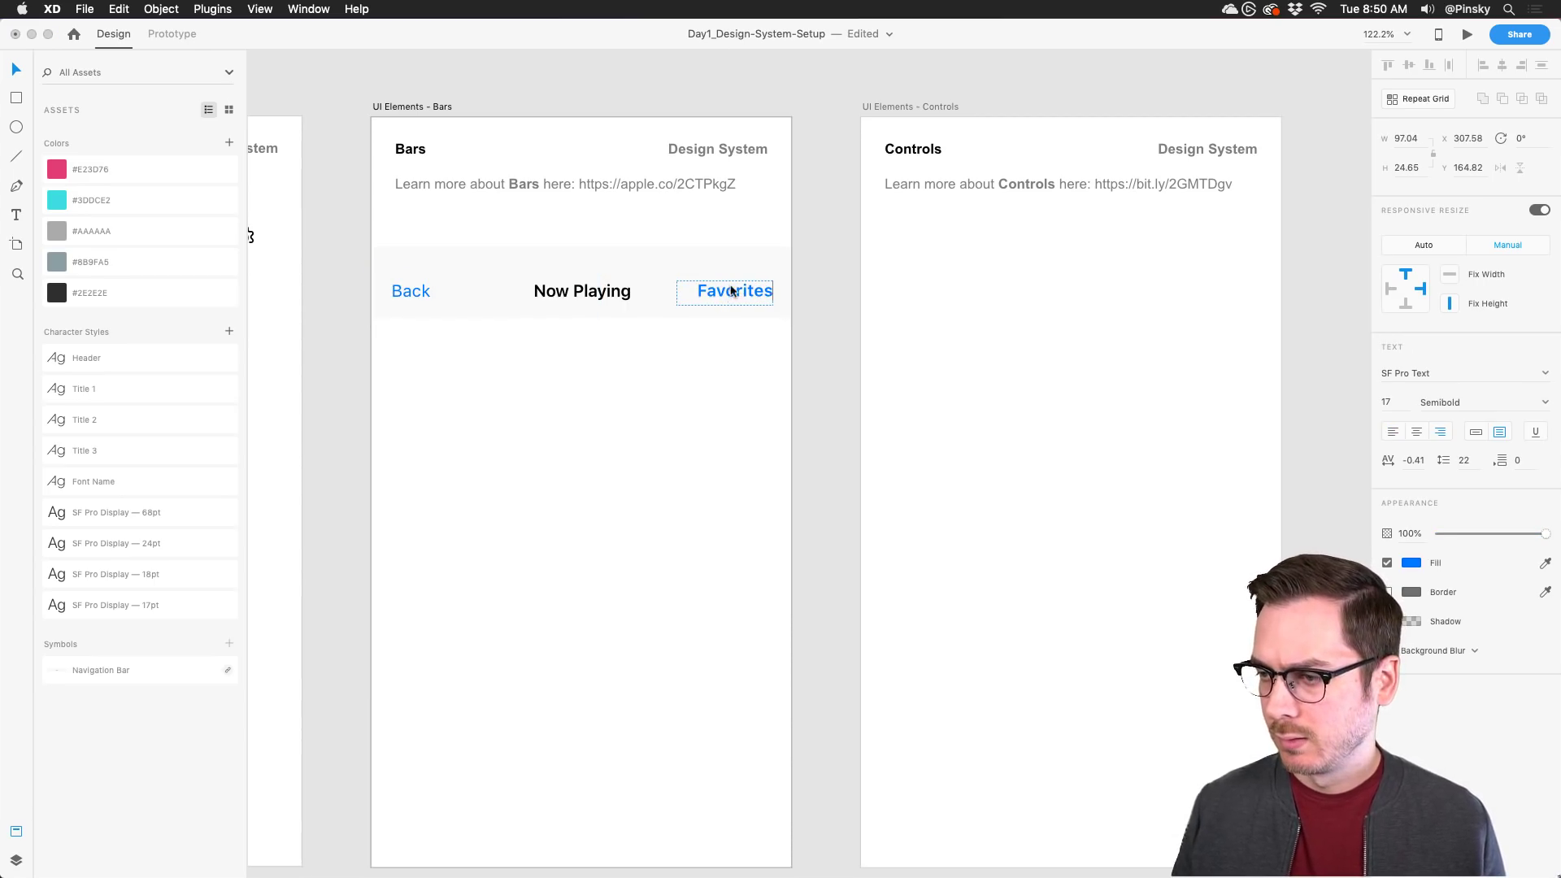
key(Escape)
click(656, 388)
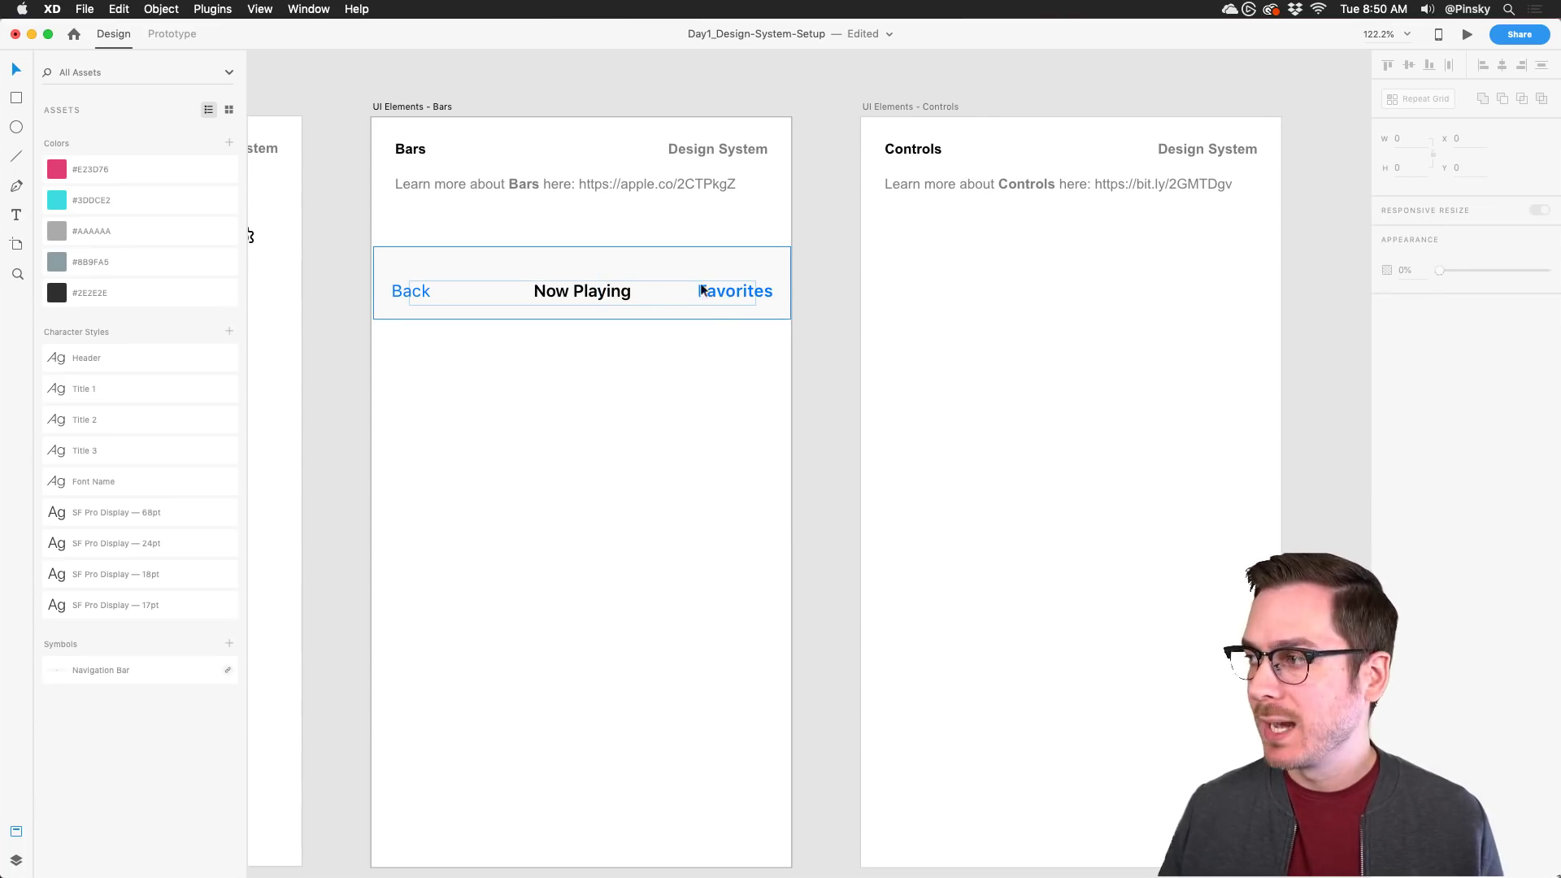
double_click(770, 292)
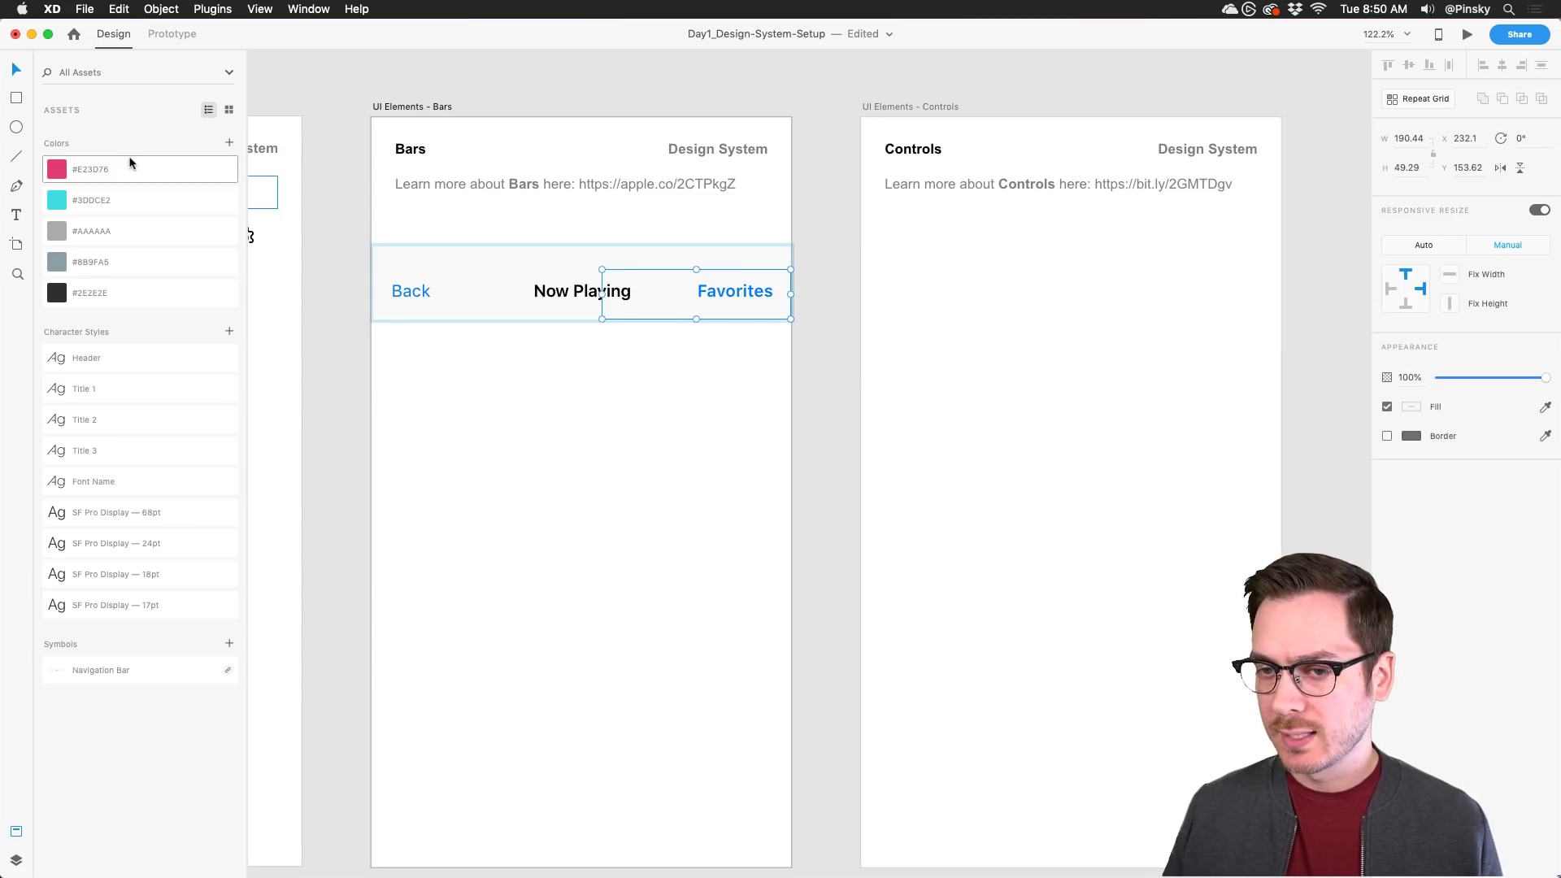
click(130, 162)
key(super+z)
Step: Recolor the Favorites and Back labels with #E23D76, and move the Now Playing bar up to about X 0, Y 111
double_click(766, 291)
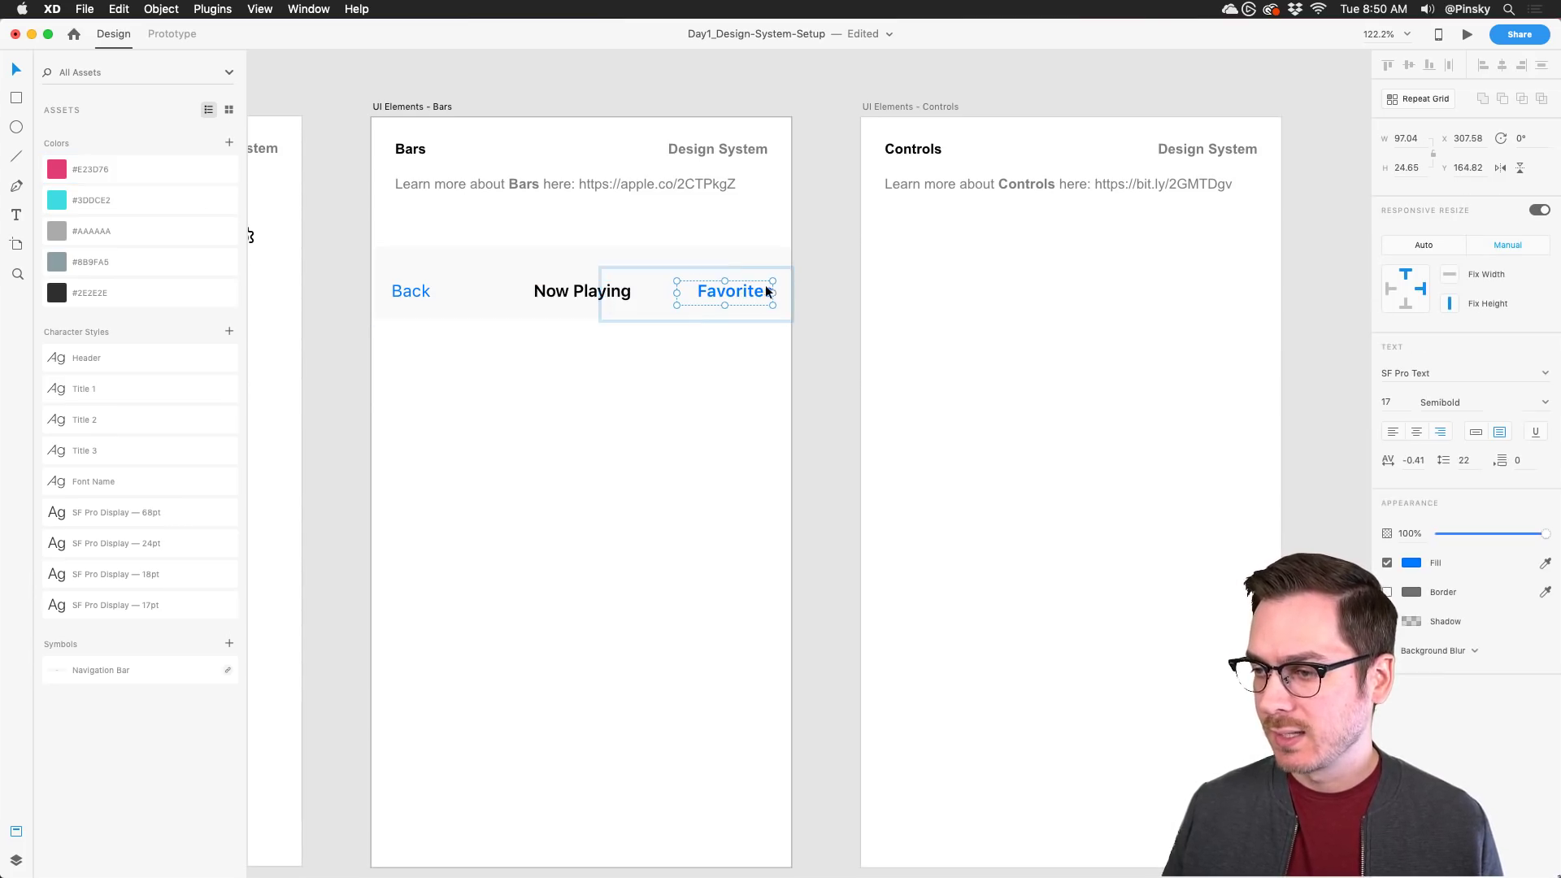
click(122, 169)
double_click(411, 291)
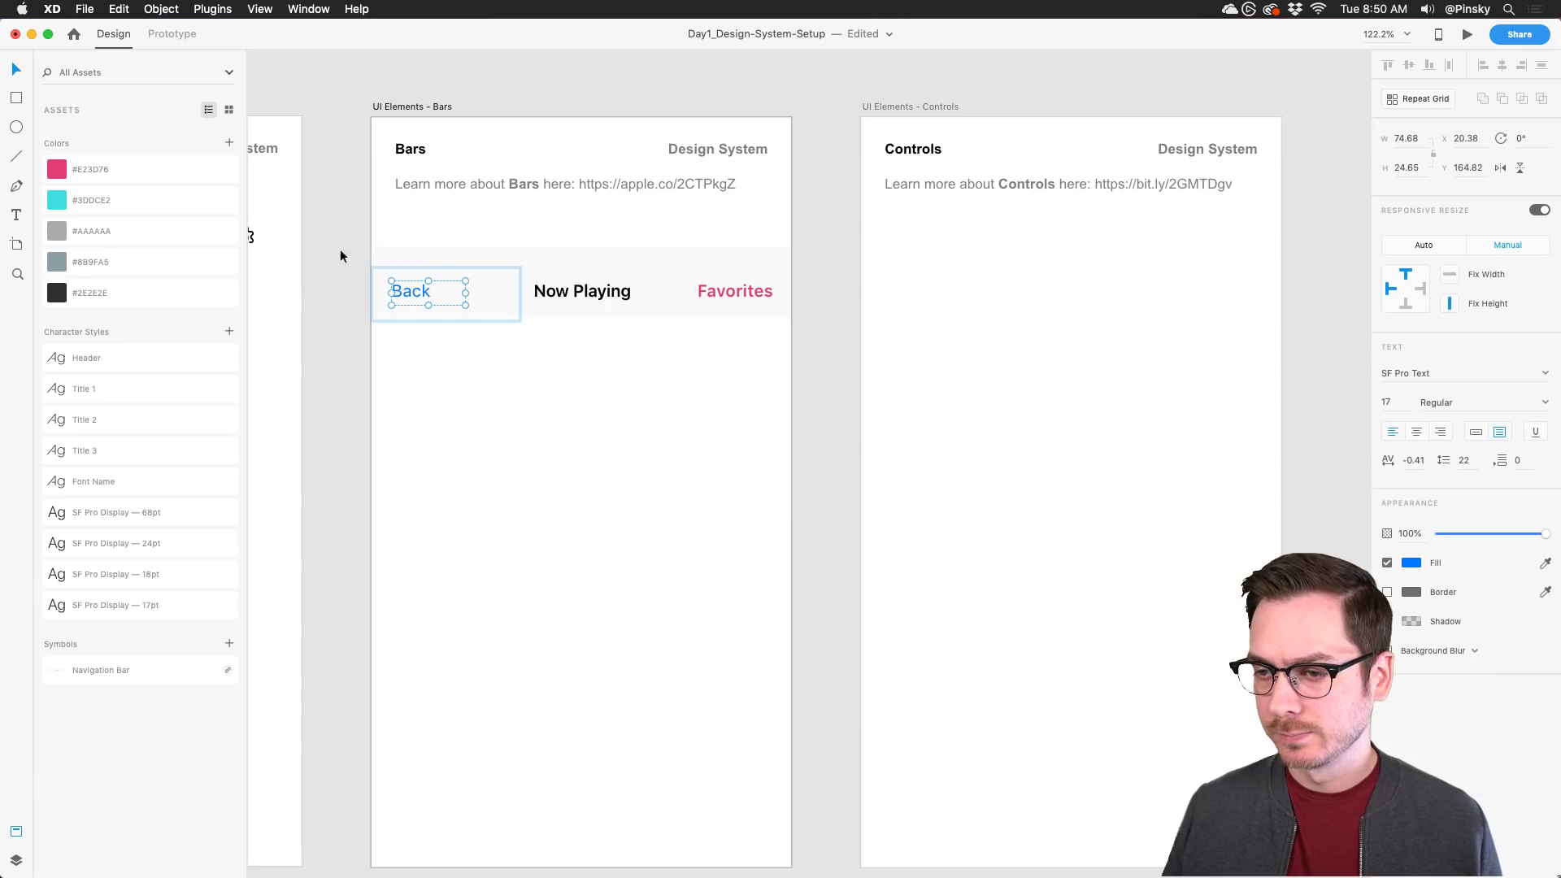
click(112, 167)
click(514, 348)
click(557, 288)
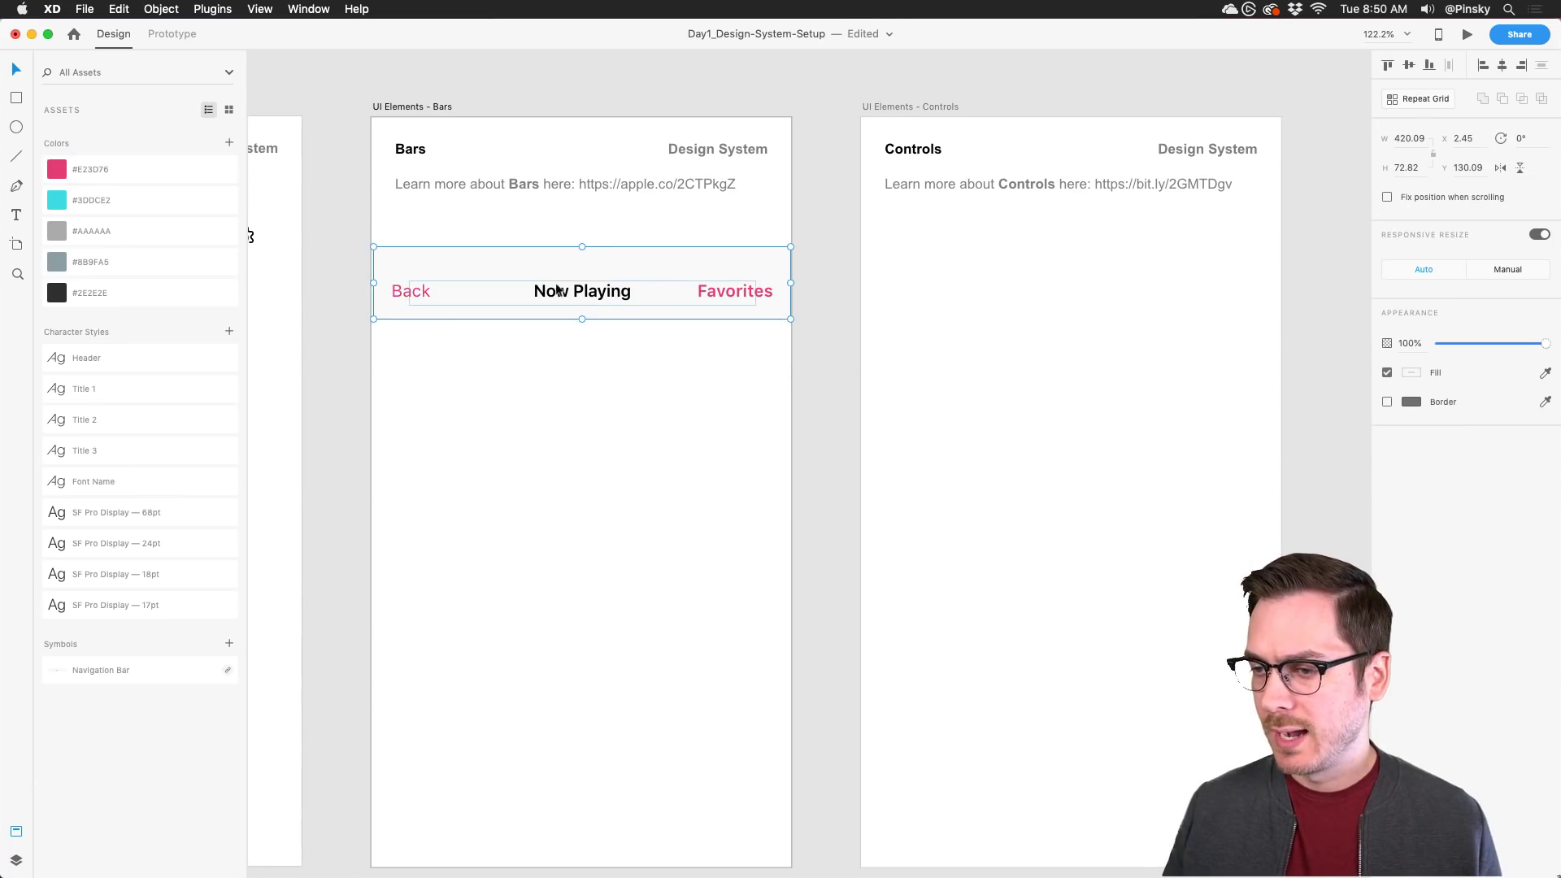
drag(633, 276, 630, 254)
Step: Copy the light Parent Title navigation bar with back arrow from the UI kit and paste it onto the Bars artboard
key(super+grave)
scroll(531, 469, left, 5)
scroll(704, 425, down, 5)
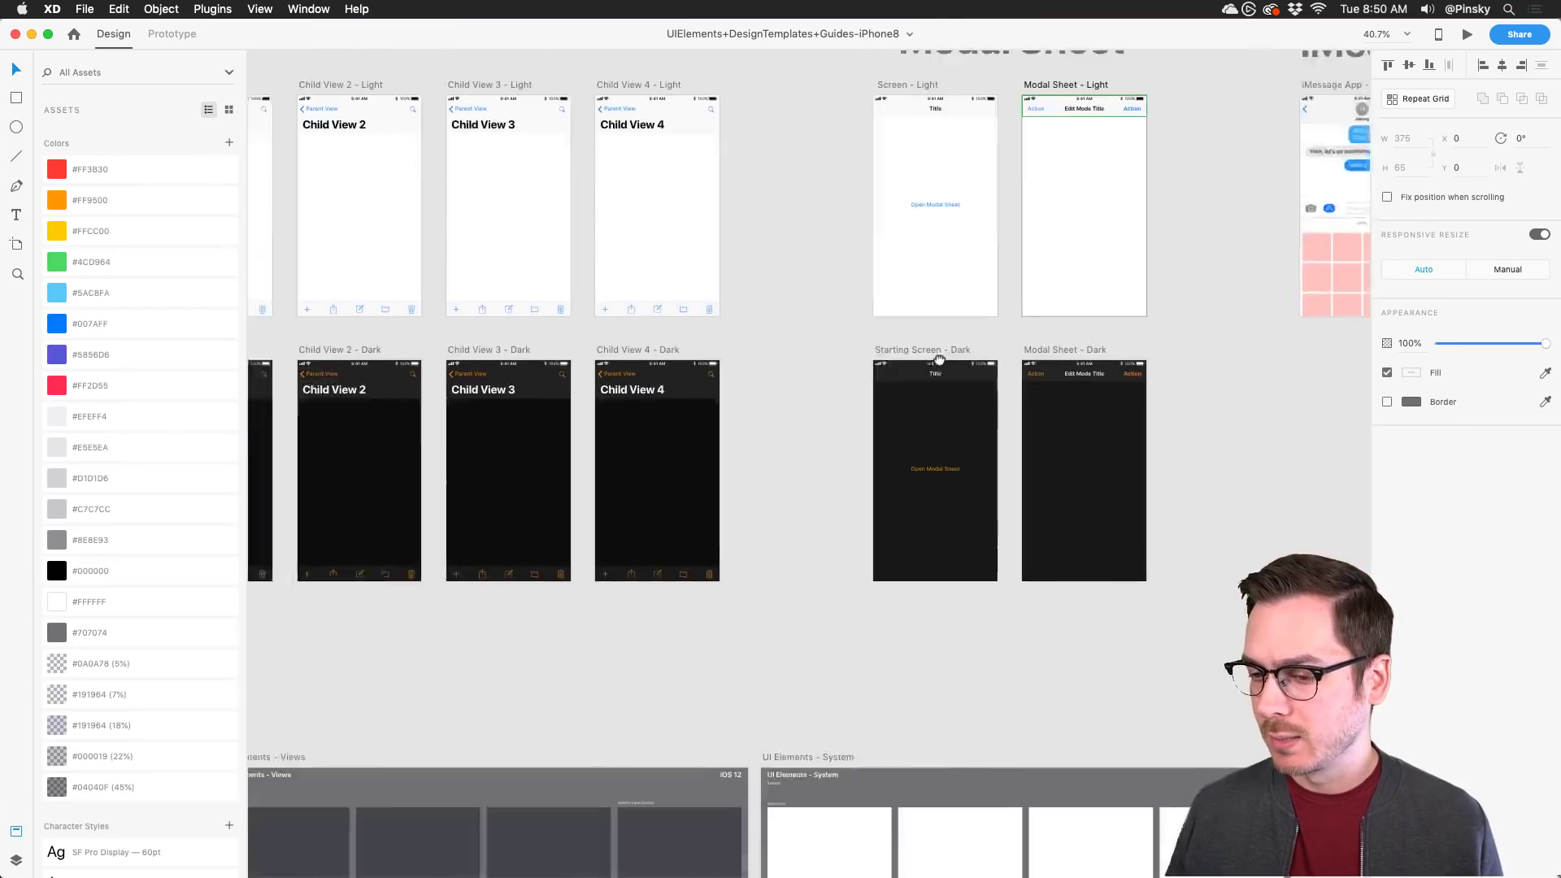
scroll(748, 437, left, 4)
scroll(748, 437, left, 5)
scroll(748, 437, down, 2)
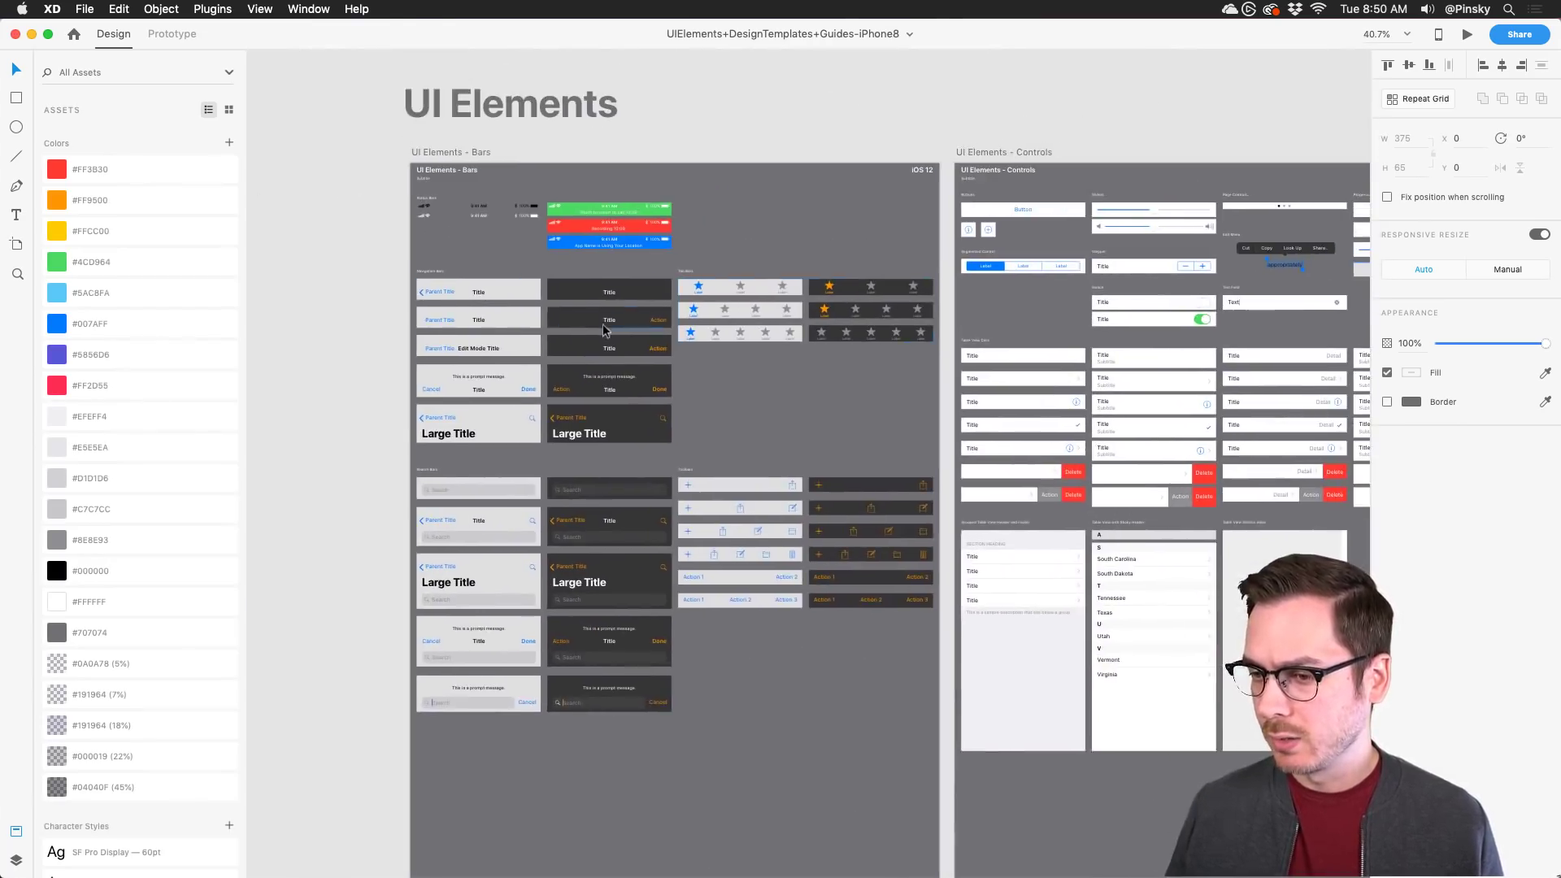
scroll(451, 284, up, 3)
double_click(457, 279)
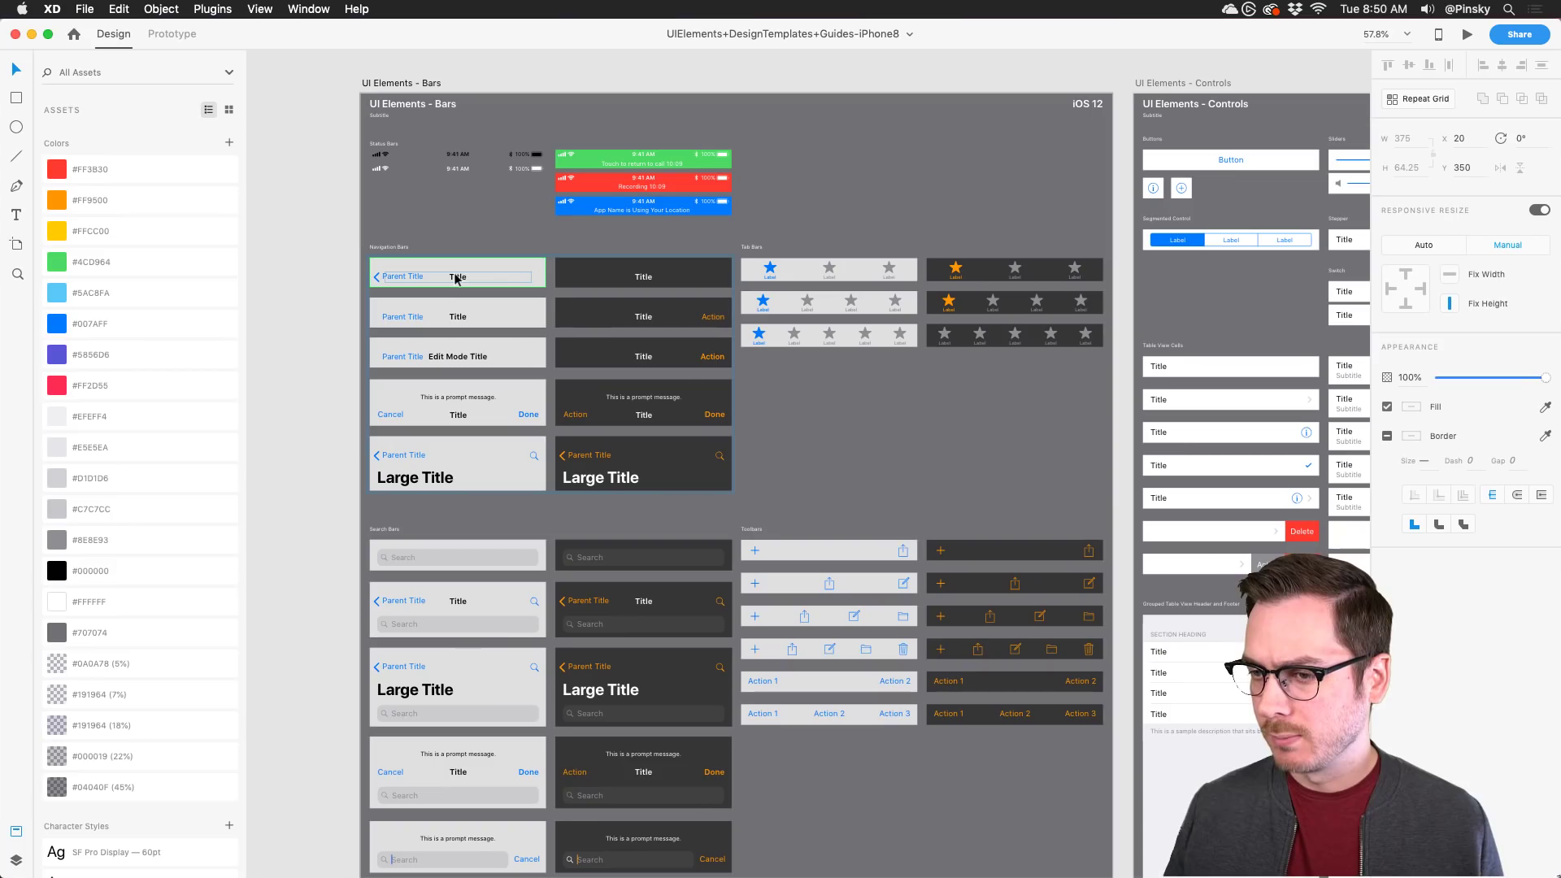
key(super+c)
key(super+grave)
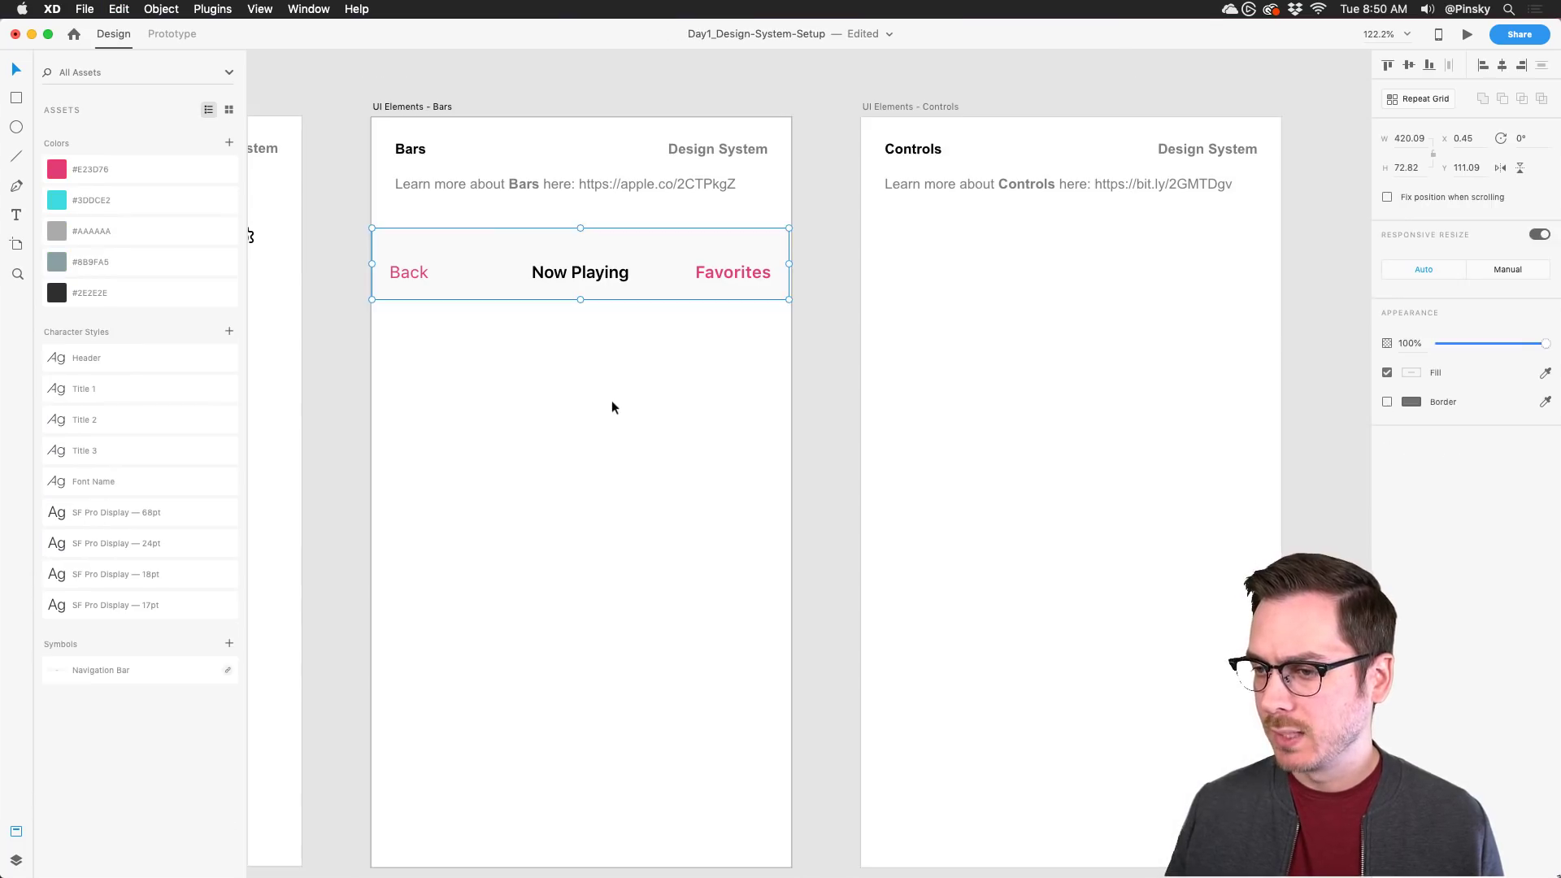
key(super+v)
Step: Unlink the Parent Title bar's symbol, enlarge it to about 423 × 72, and place it just below the Now Playing bar
right_click(596, 487)
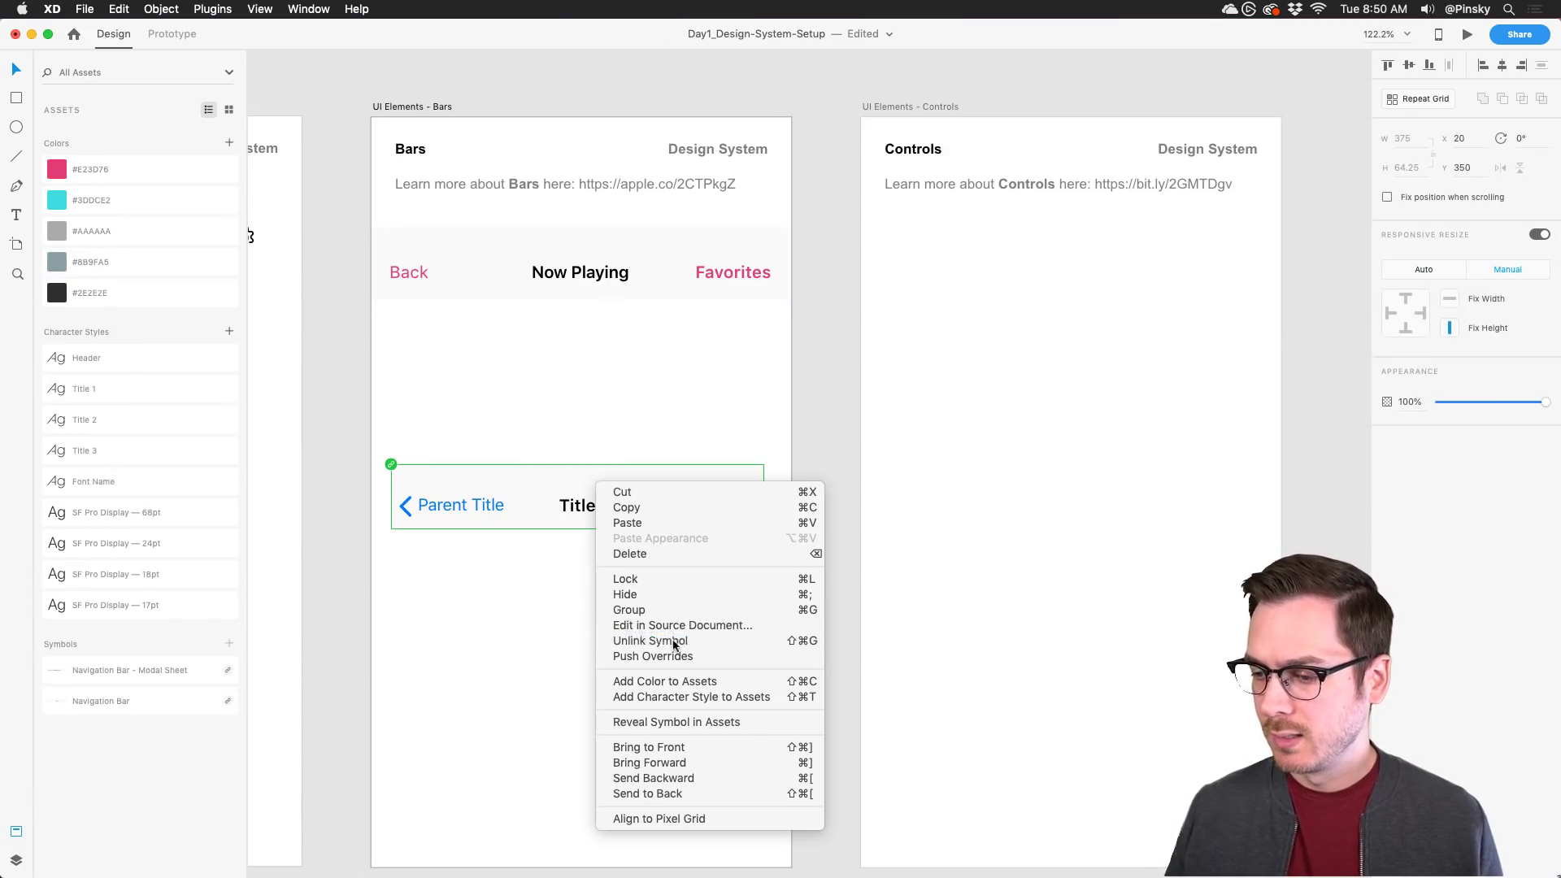
click(668, 642)
drag(735, 524, 790, 409)
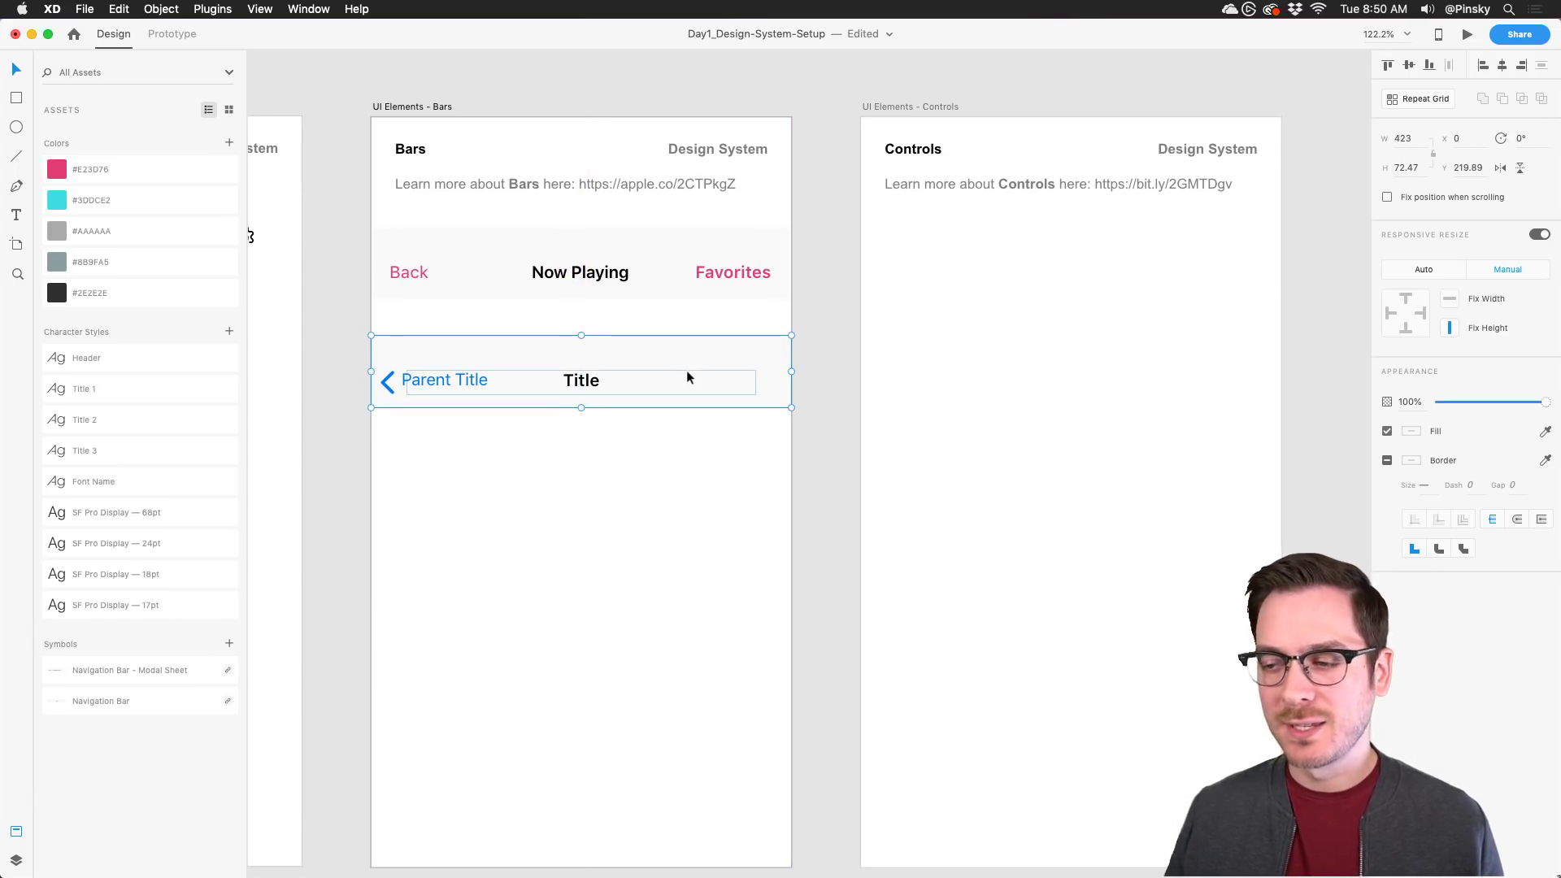
drag(686, 376, 685, 390)
click(513, 421)
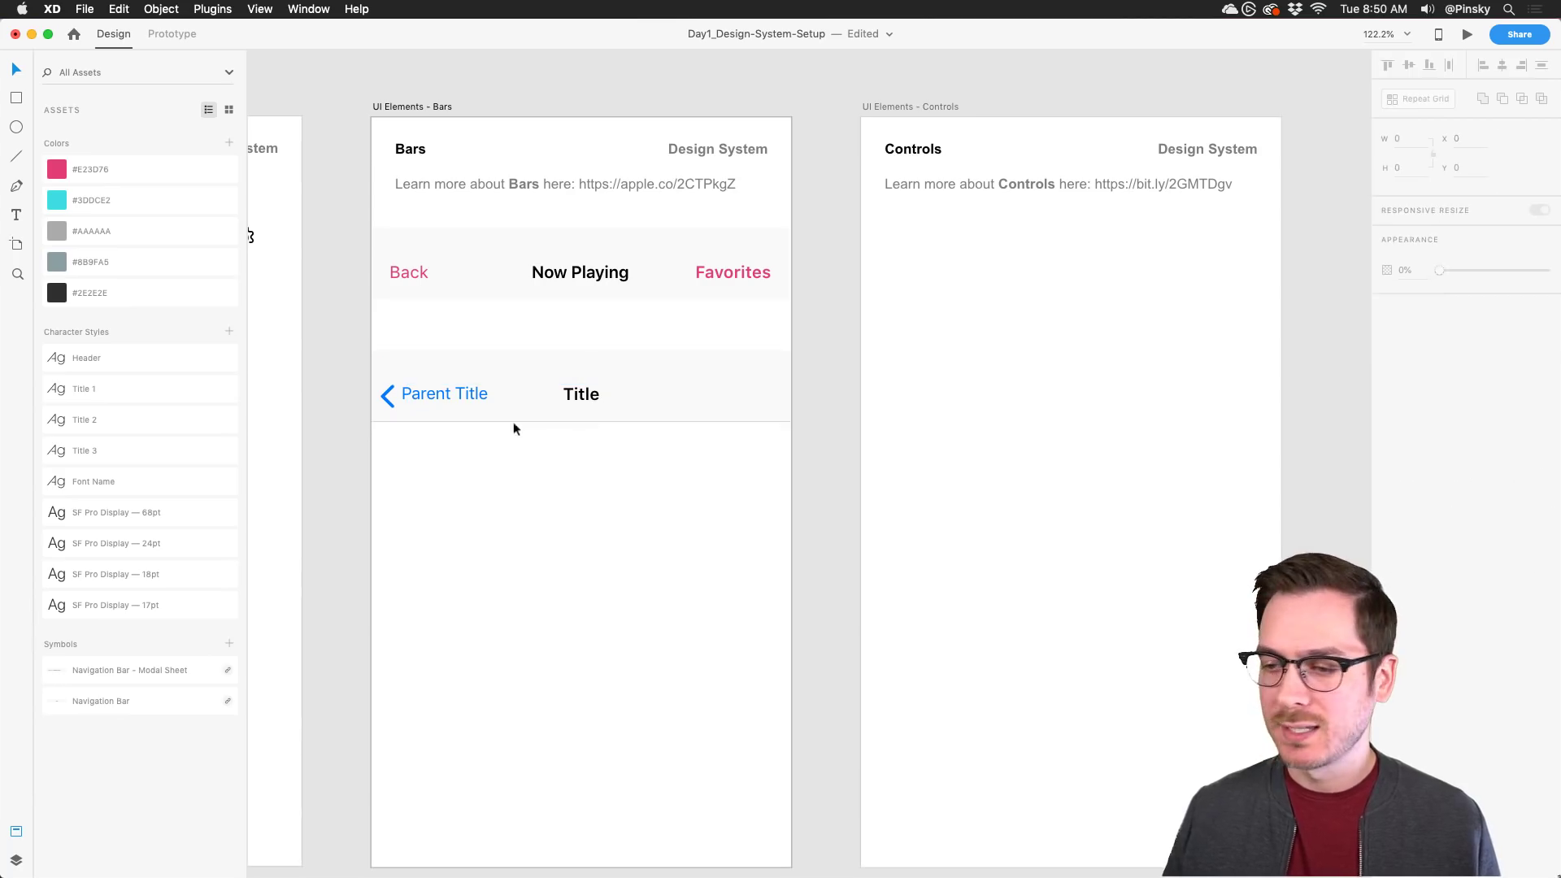
Step: Change the second bar's Parent Title label to "Back" and color it #E23D76
click(460, 391)
double_click(460, 392)
text(Back)
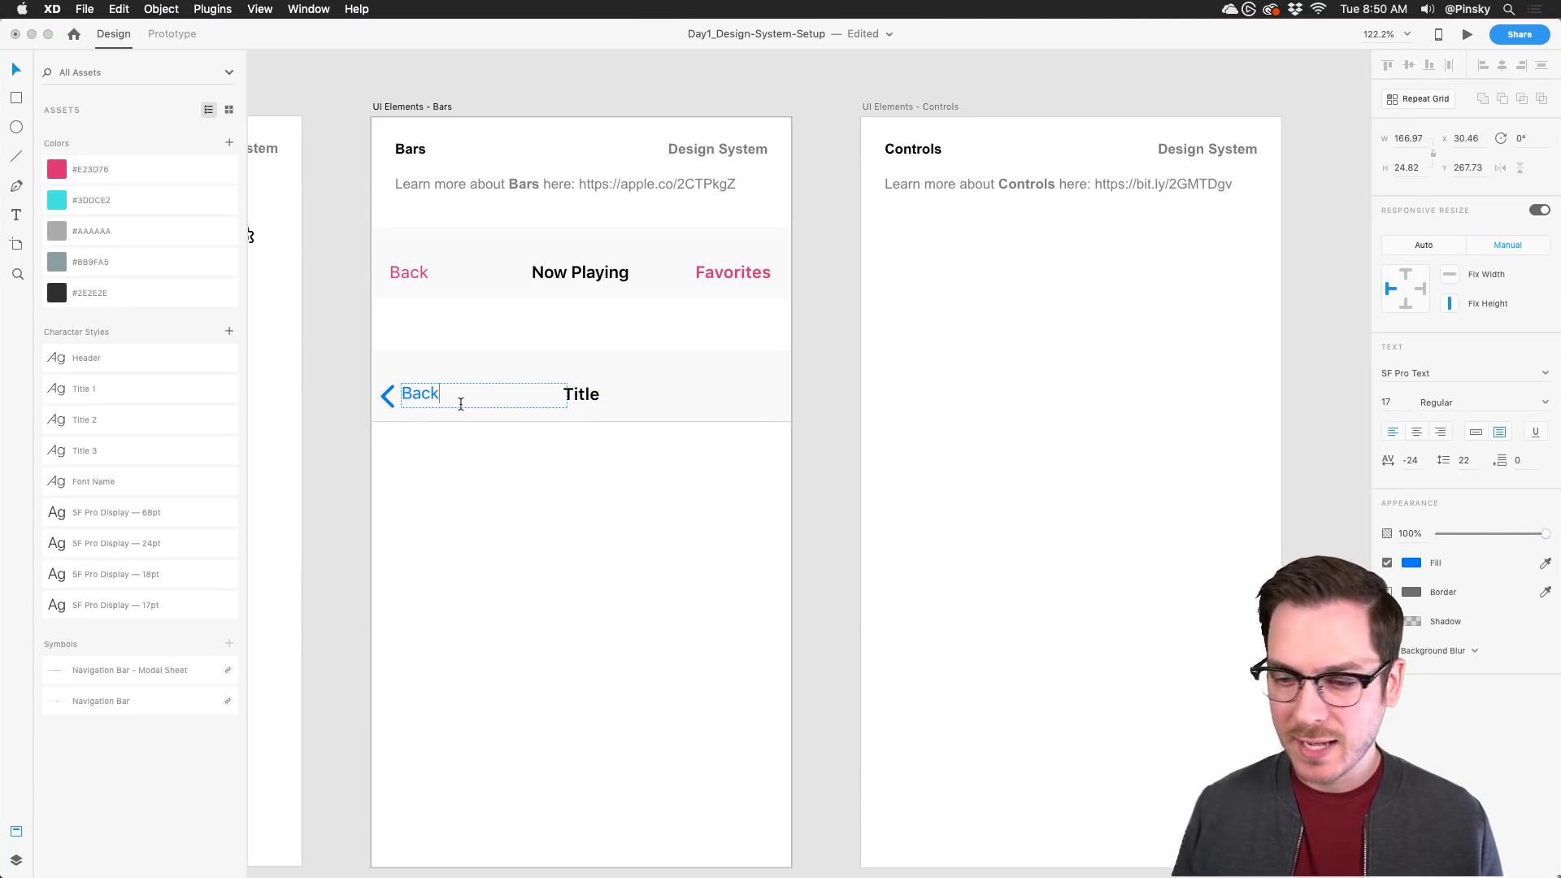
key(super+a)
click(121, 169)
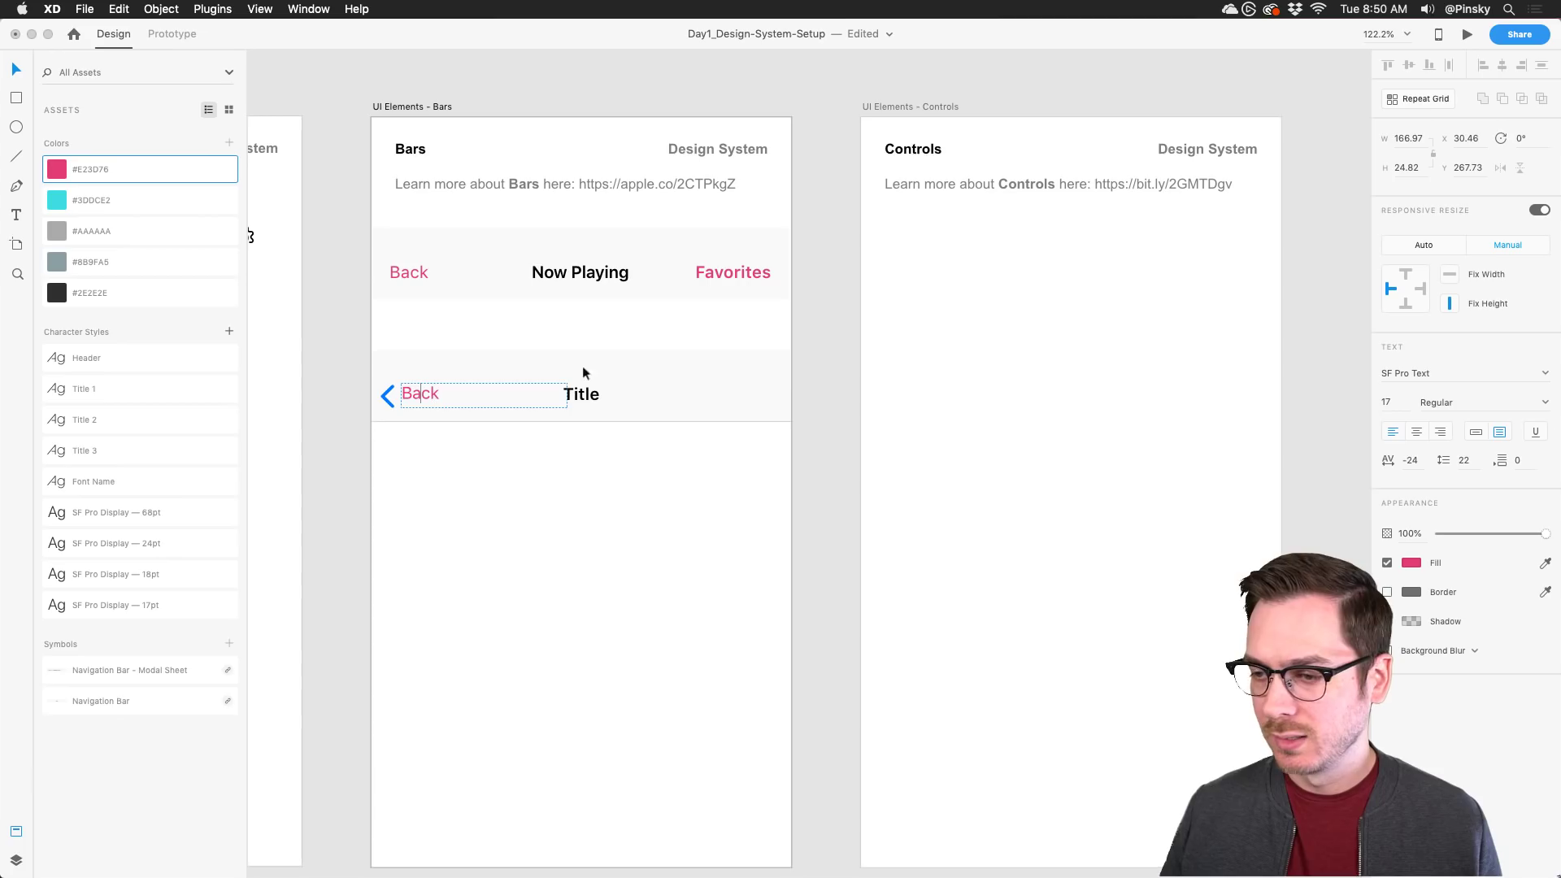
Step: Replace the second bar's Title text with "Profile"
click(593, 394)
double_click(593, 397)
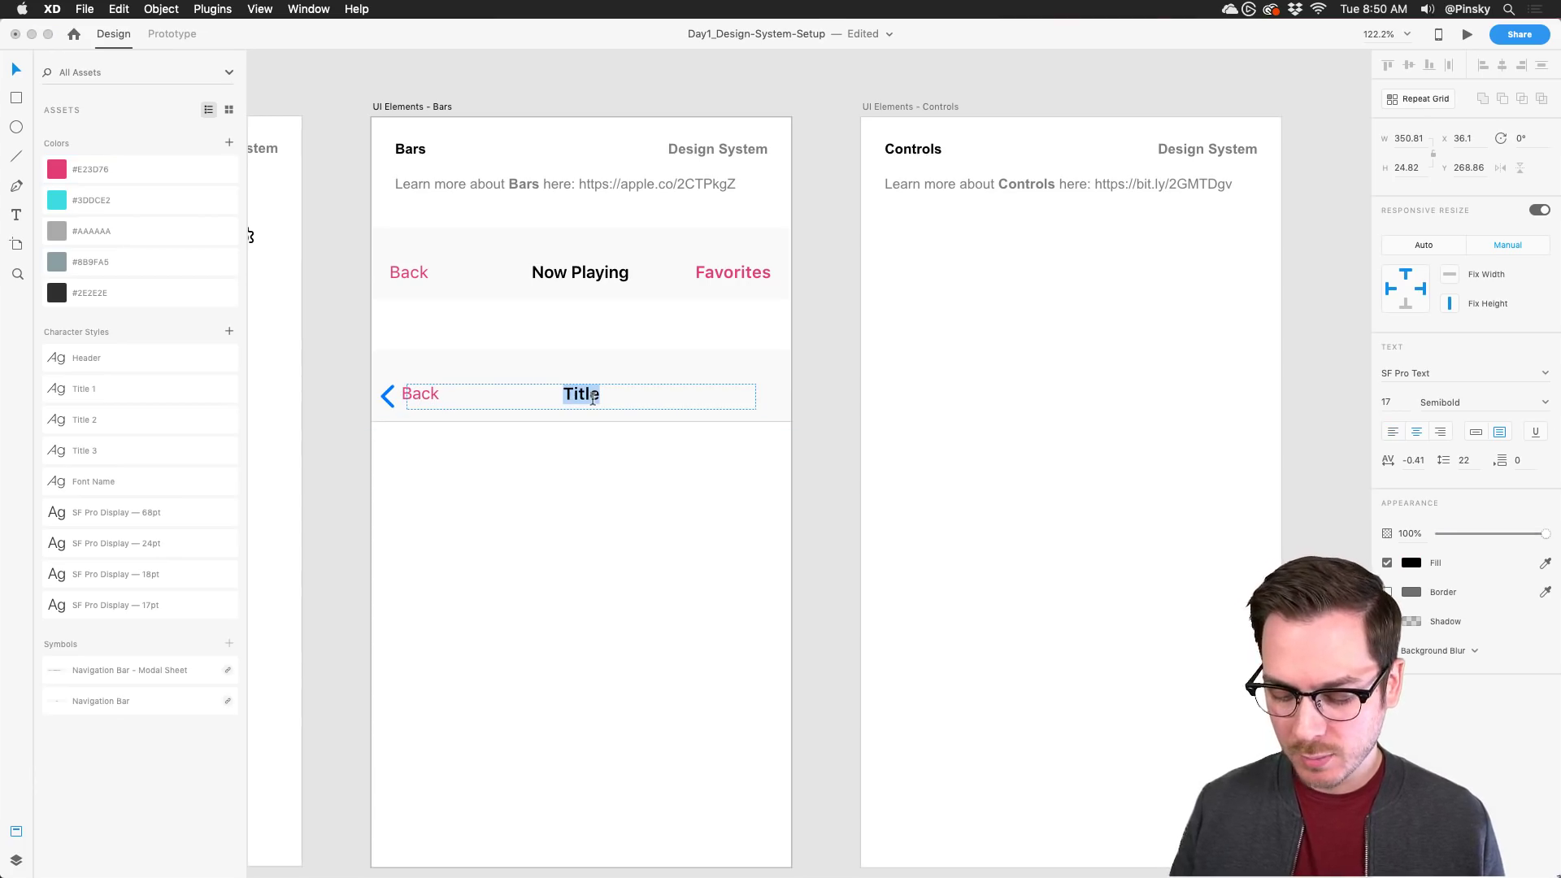
text(Profile)
key(Escape)
key(Escape)
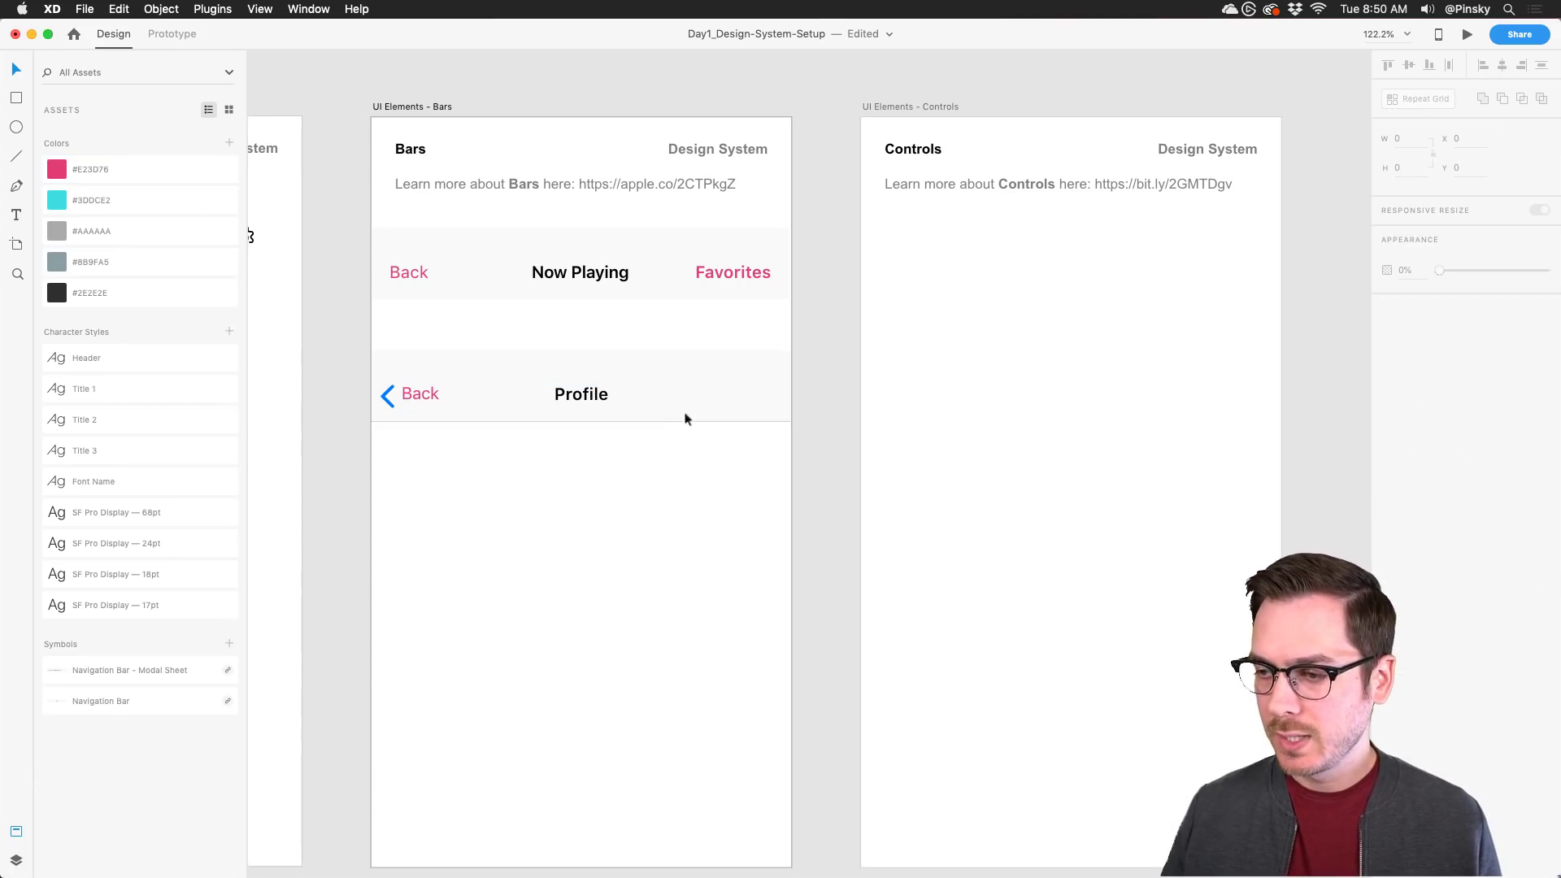
Step: Copy the light three-tab bar from the iOS UI kit and paste it onto the Bars artboard below the Profile bar
click(673, 358)
key(super+grave)
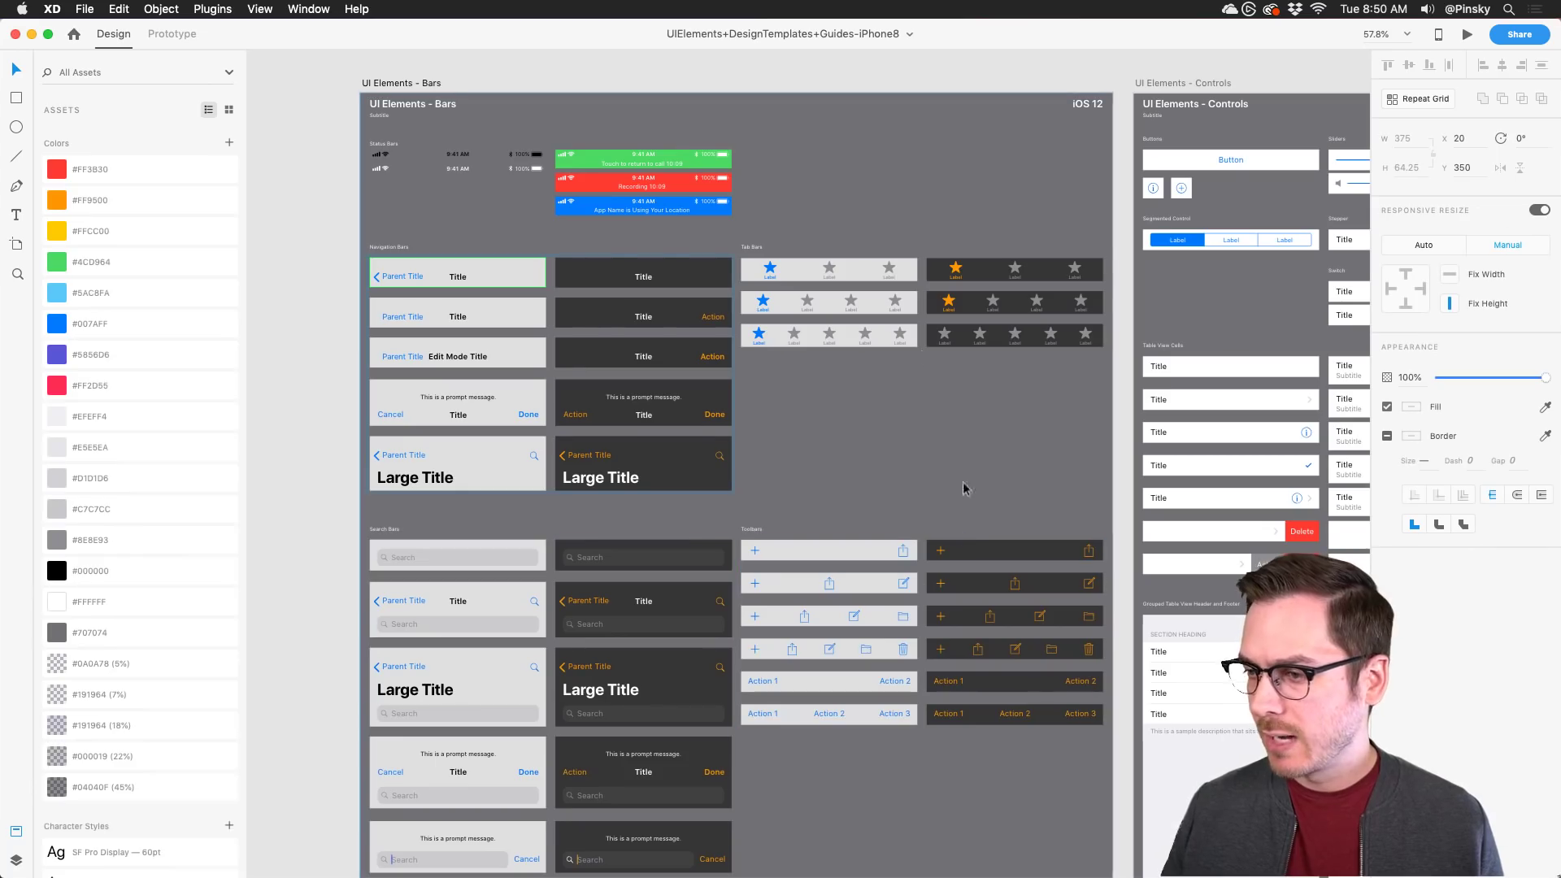
click(846, 268)
key(super+c)
key(super+grave)
key(super+v)
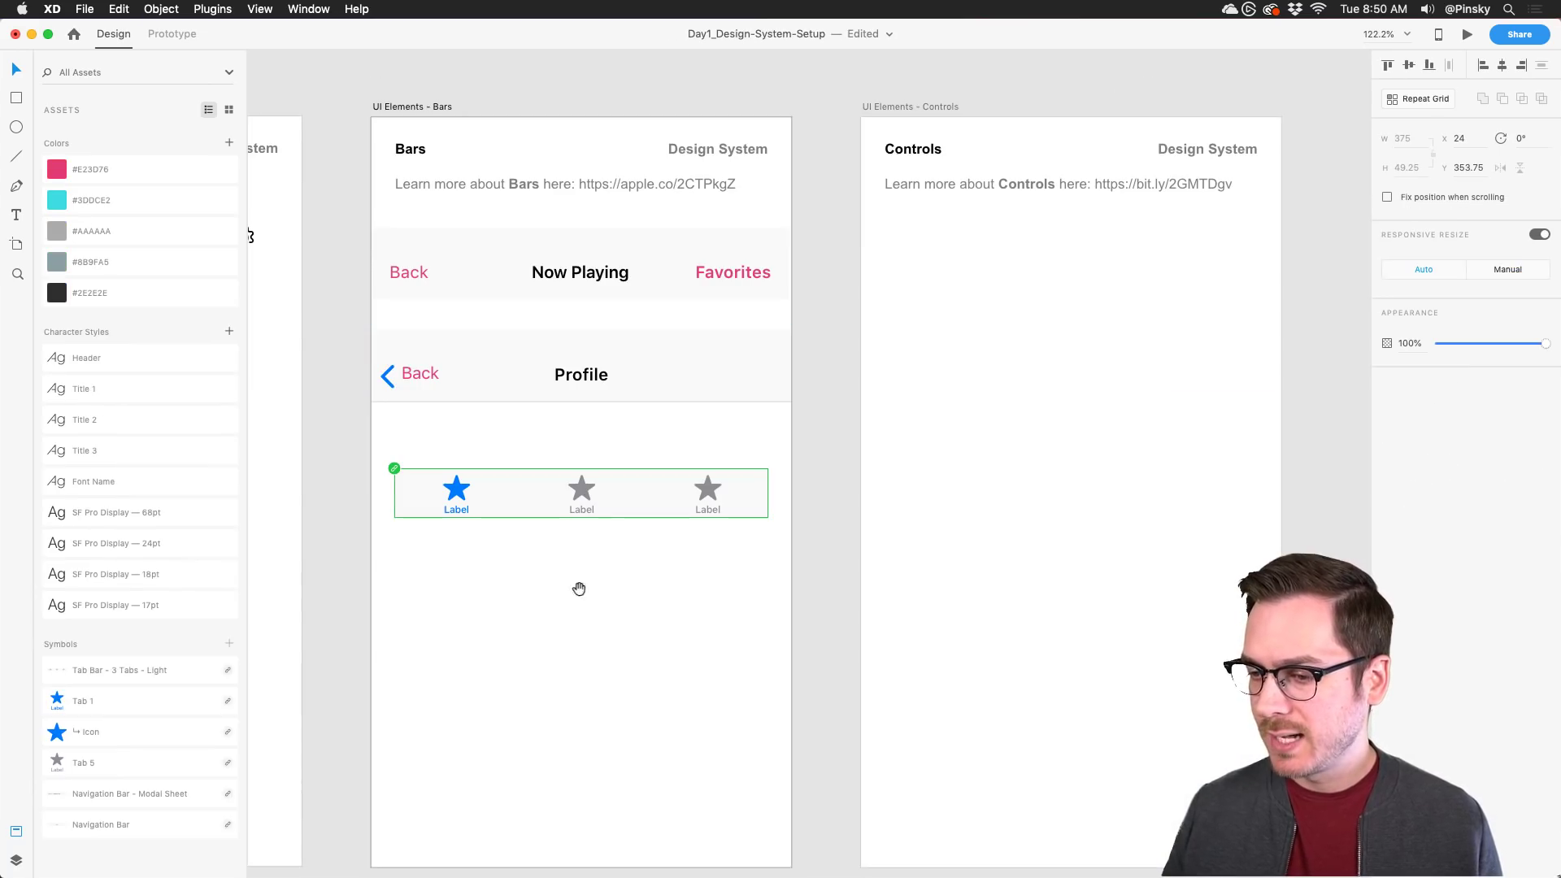
Step: Unlink the pasted tab bar's symbol and enlarge it to about 425 × 56 to span the artboard's width
right_click(636, 489)
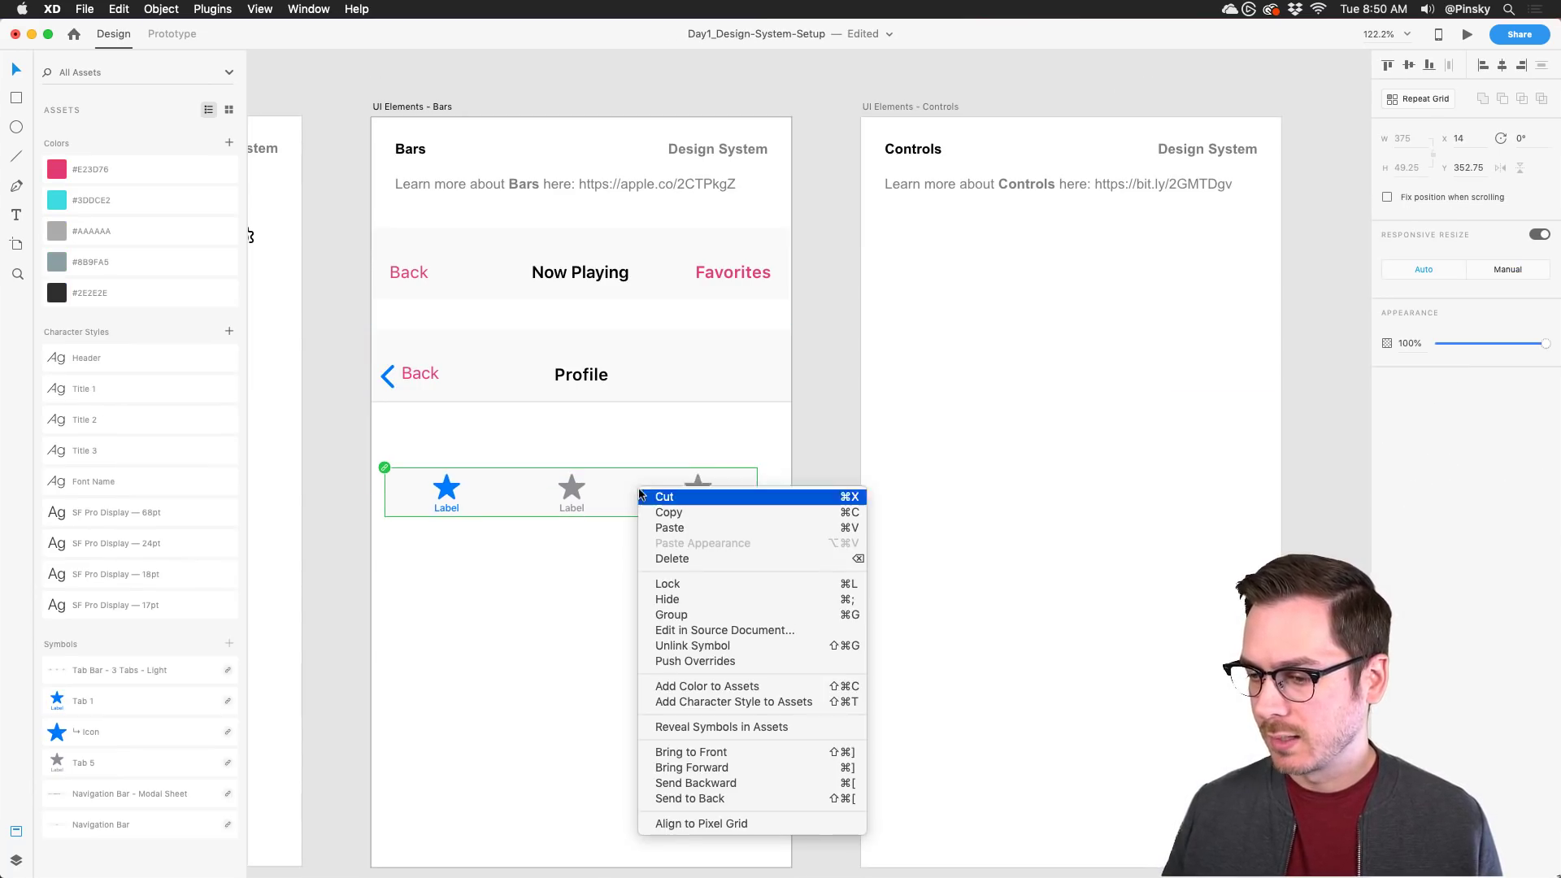
click(697, 644)
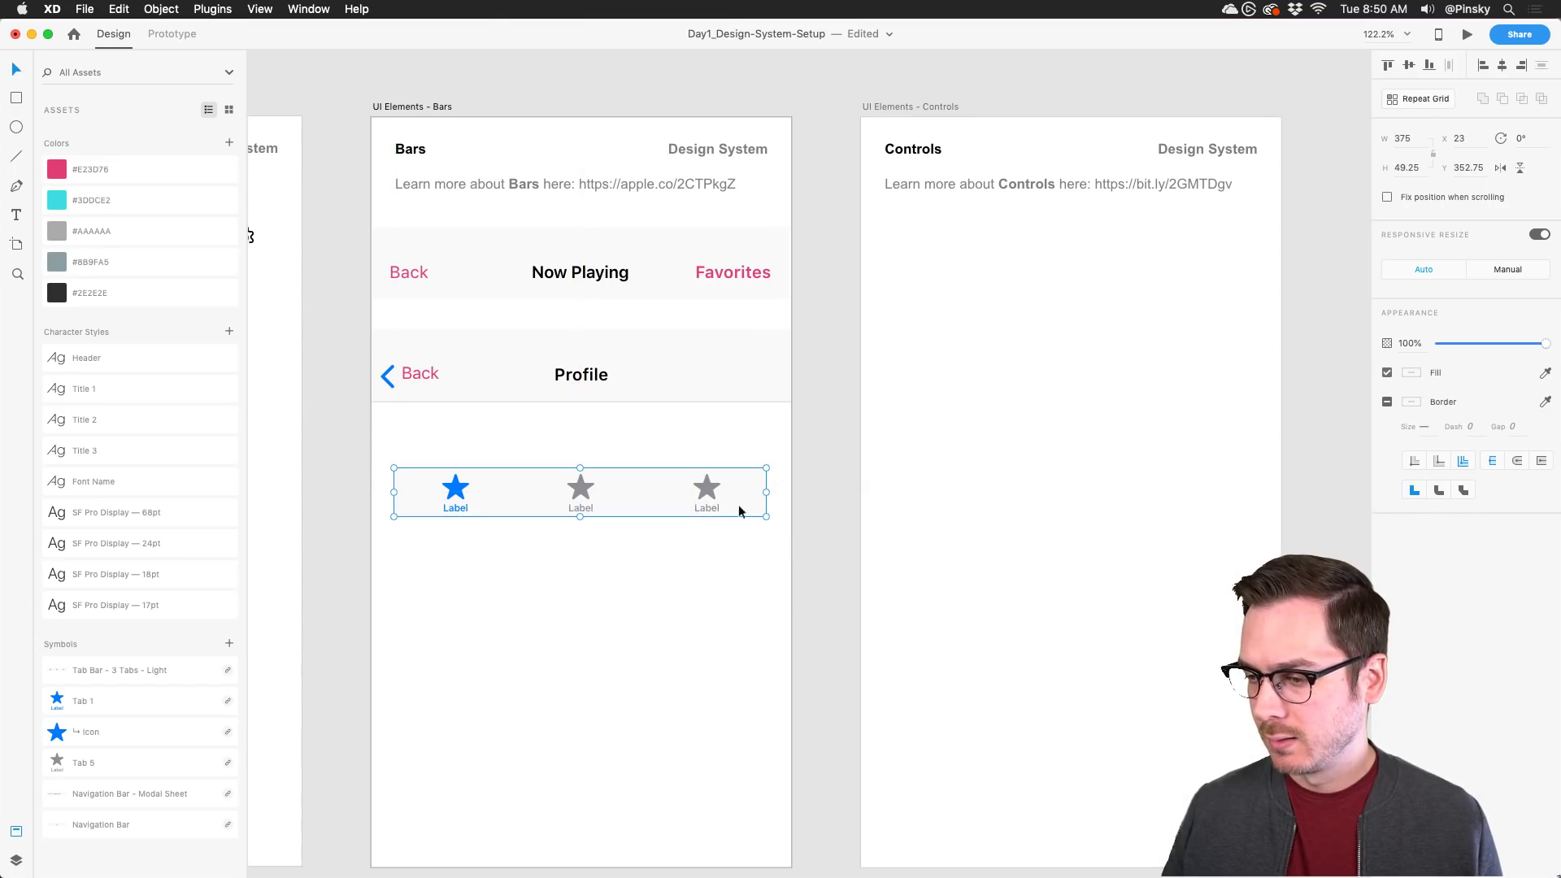
mouse_move(767, 517)
mouse_down()
mouse_move(797, 541)
mouse_move(782, 533)
mouse_up()
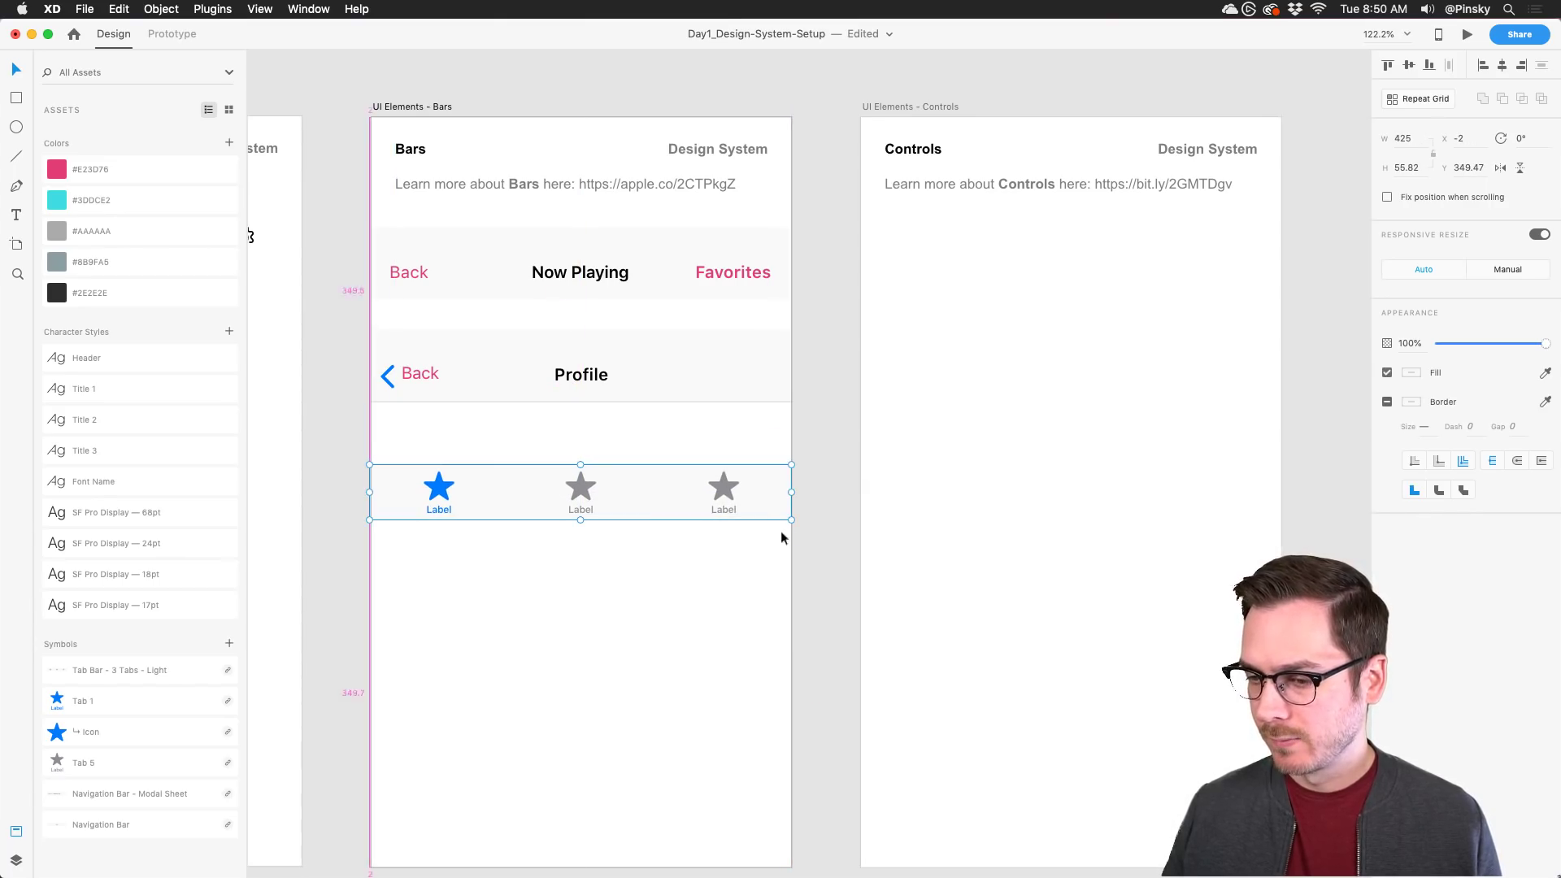
Step: Change the first tab's label to "Library" and widen its text box so the word fits on one line
double_click(444, 507)
double_click(443, 508)
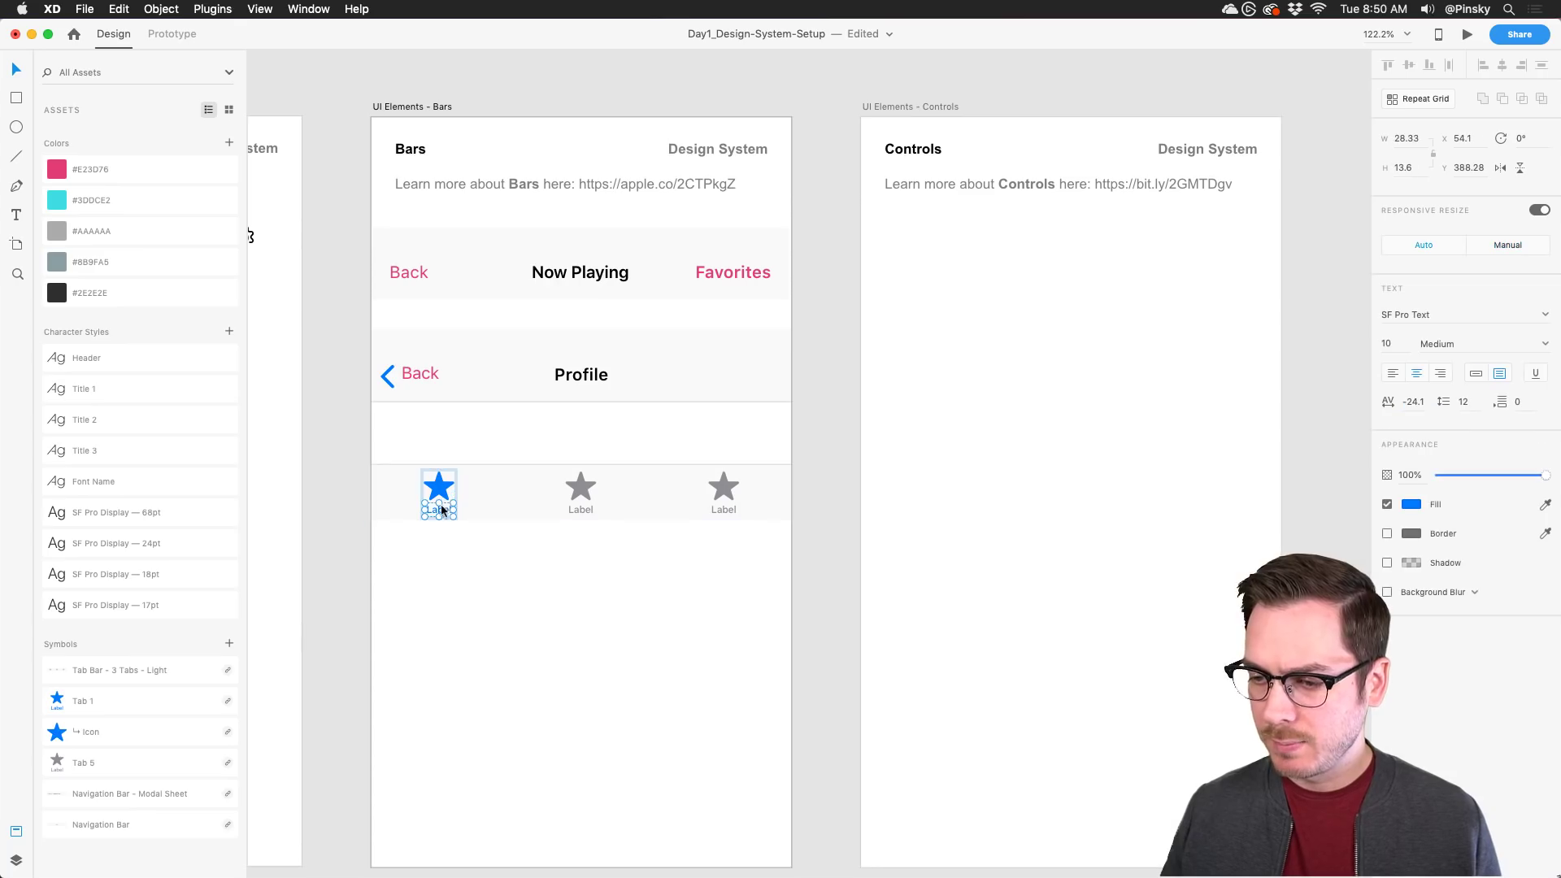
double_click(443, 510)
text(Library)
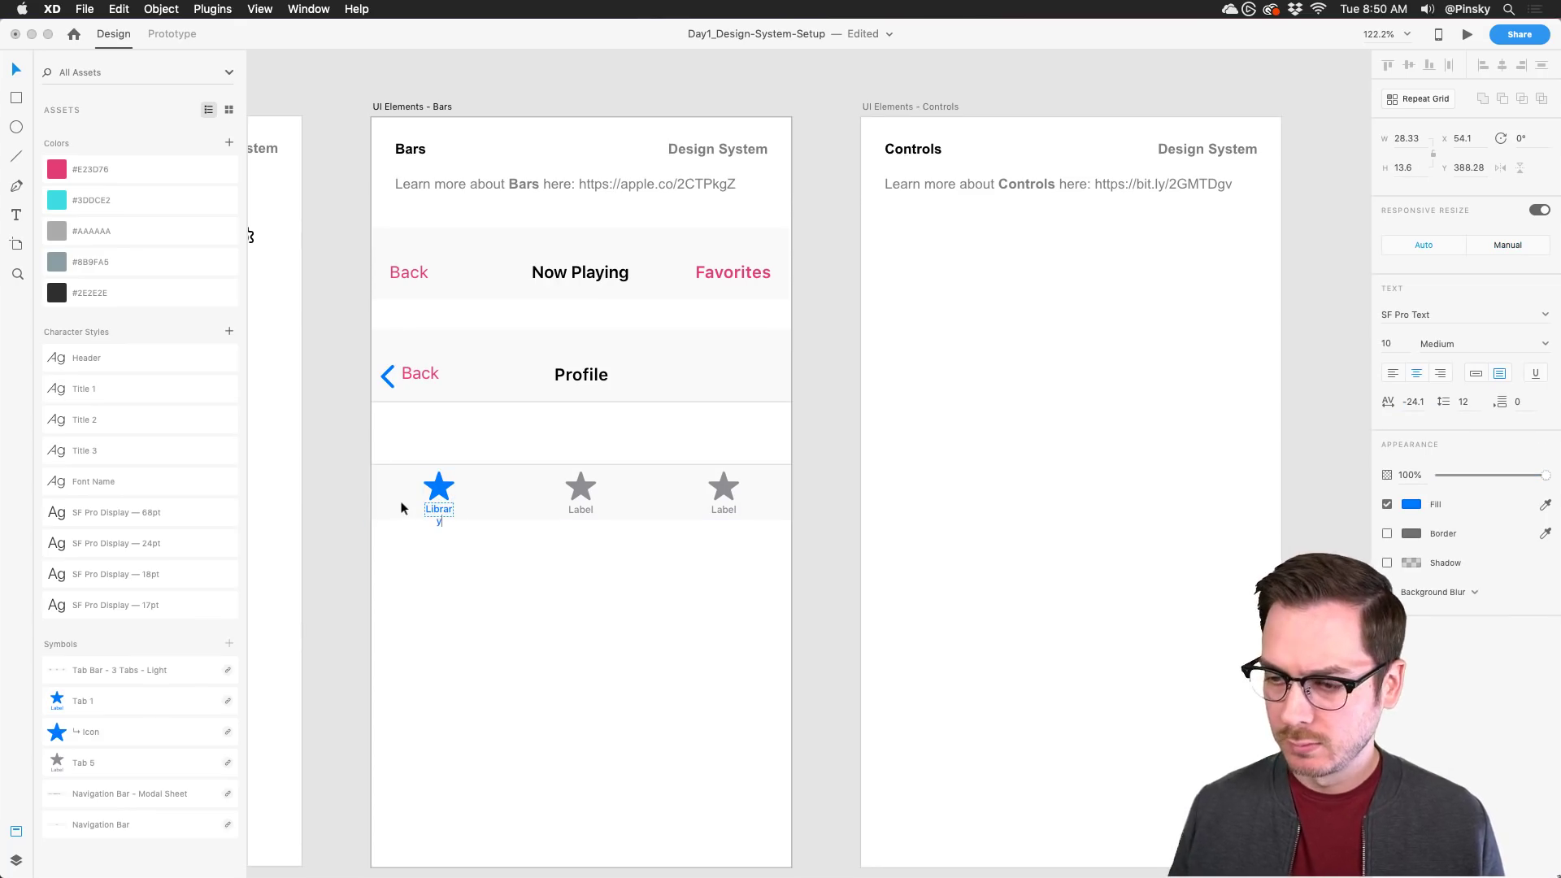
key(Escape)
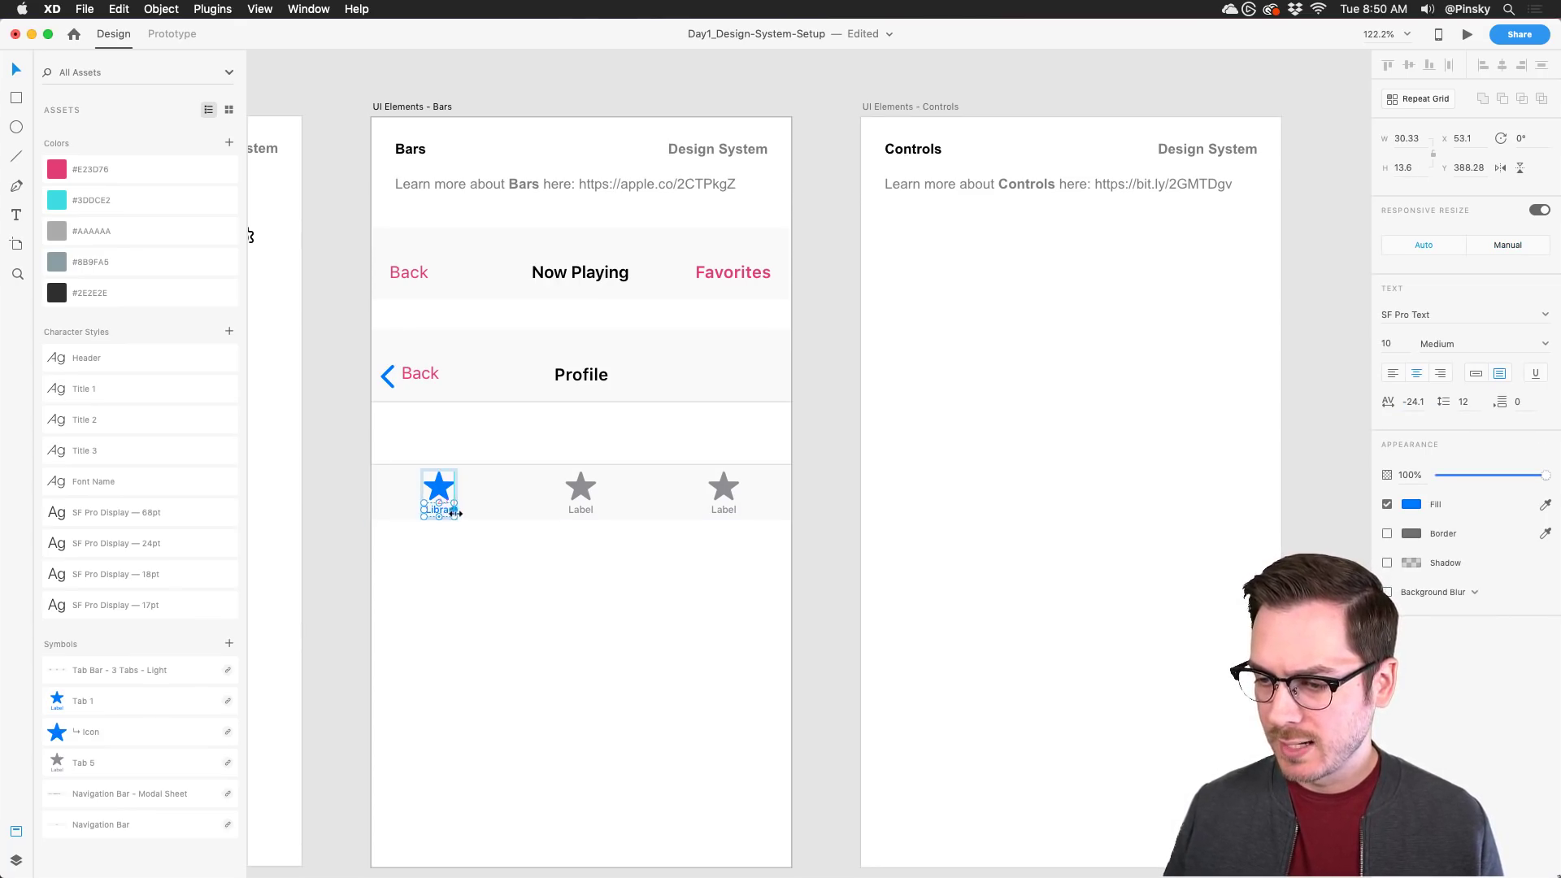
drag(462, 510, 467, 510)
Step: Change the middle tab's label to "Search" and widen its text box to fit
double_click(575, 514)
double_click(576, 512)
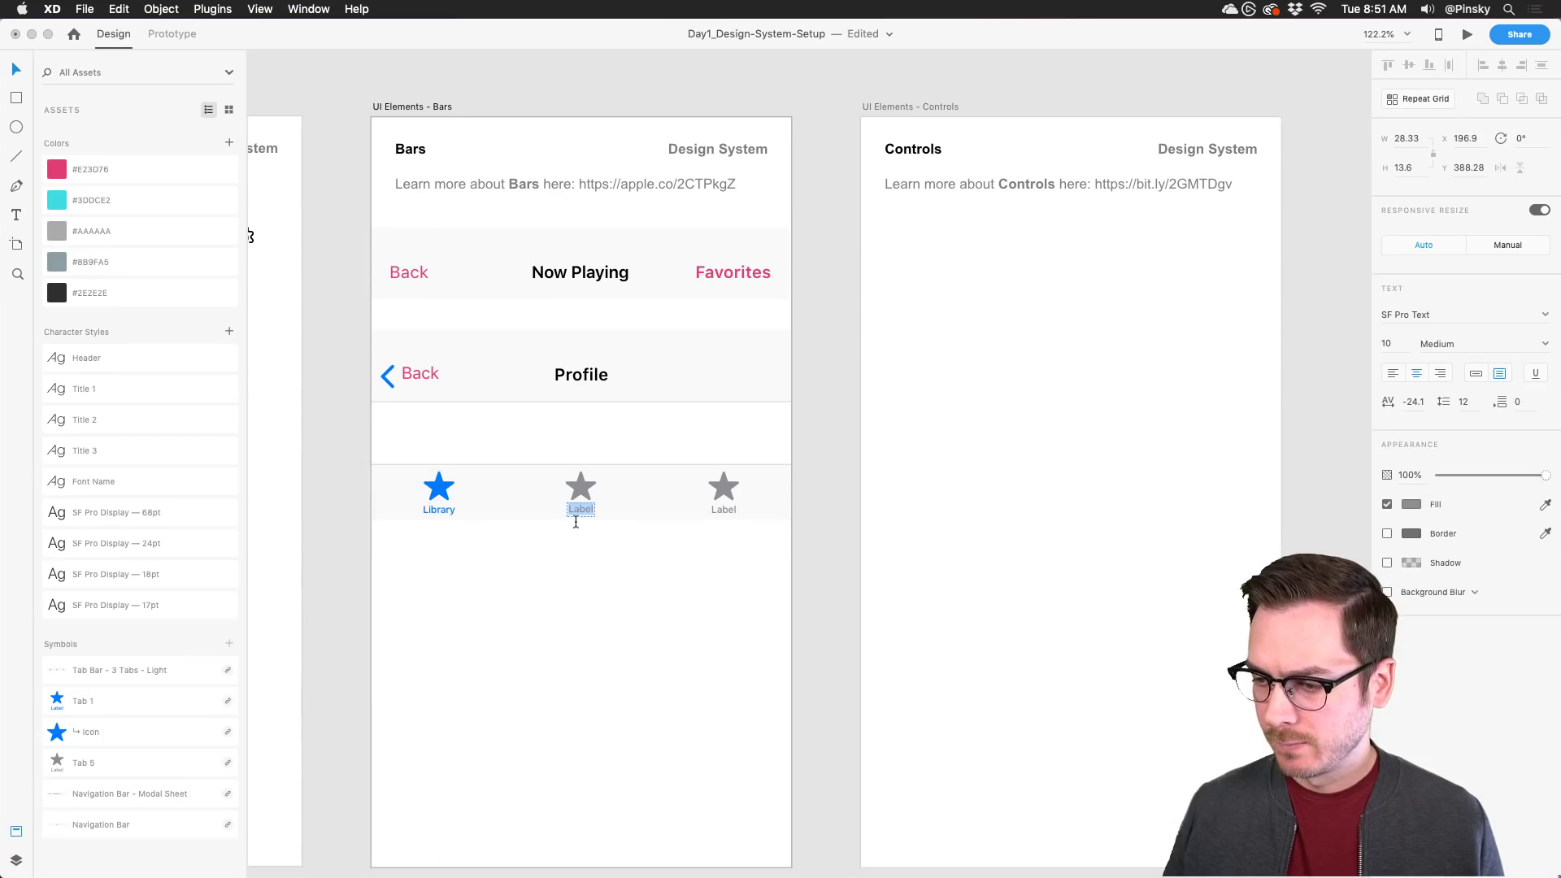
text(P)
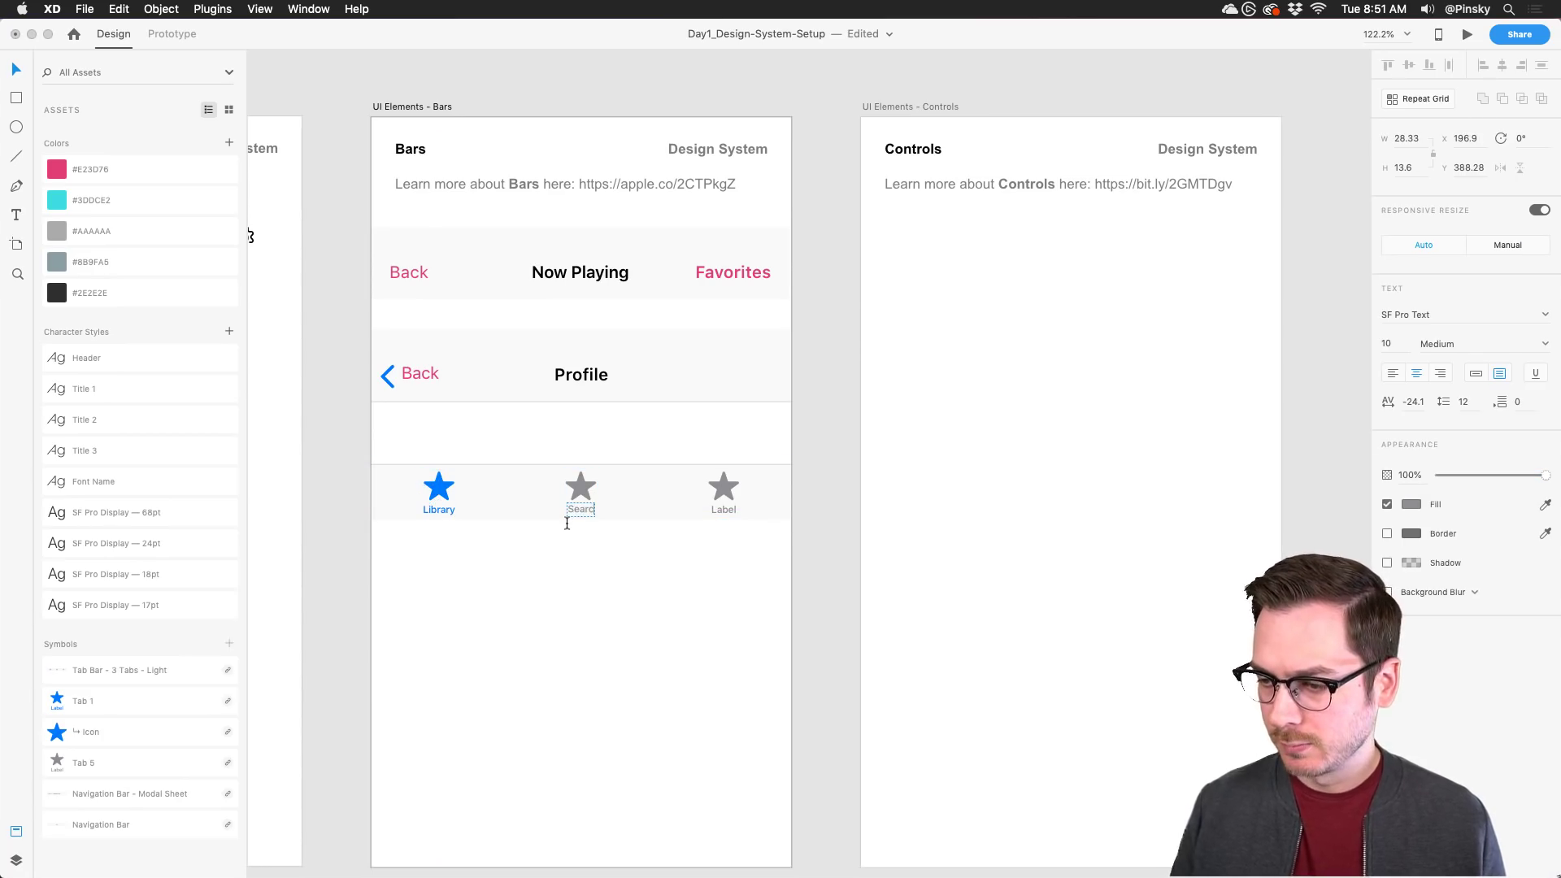
key(Escape)
drag(596, 512, 602, 513)
Step: Label the third tab "Profile" in a text box about 42 wide, and move the tab bar up to about Y 316
double_click(724, 511)
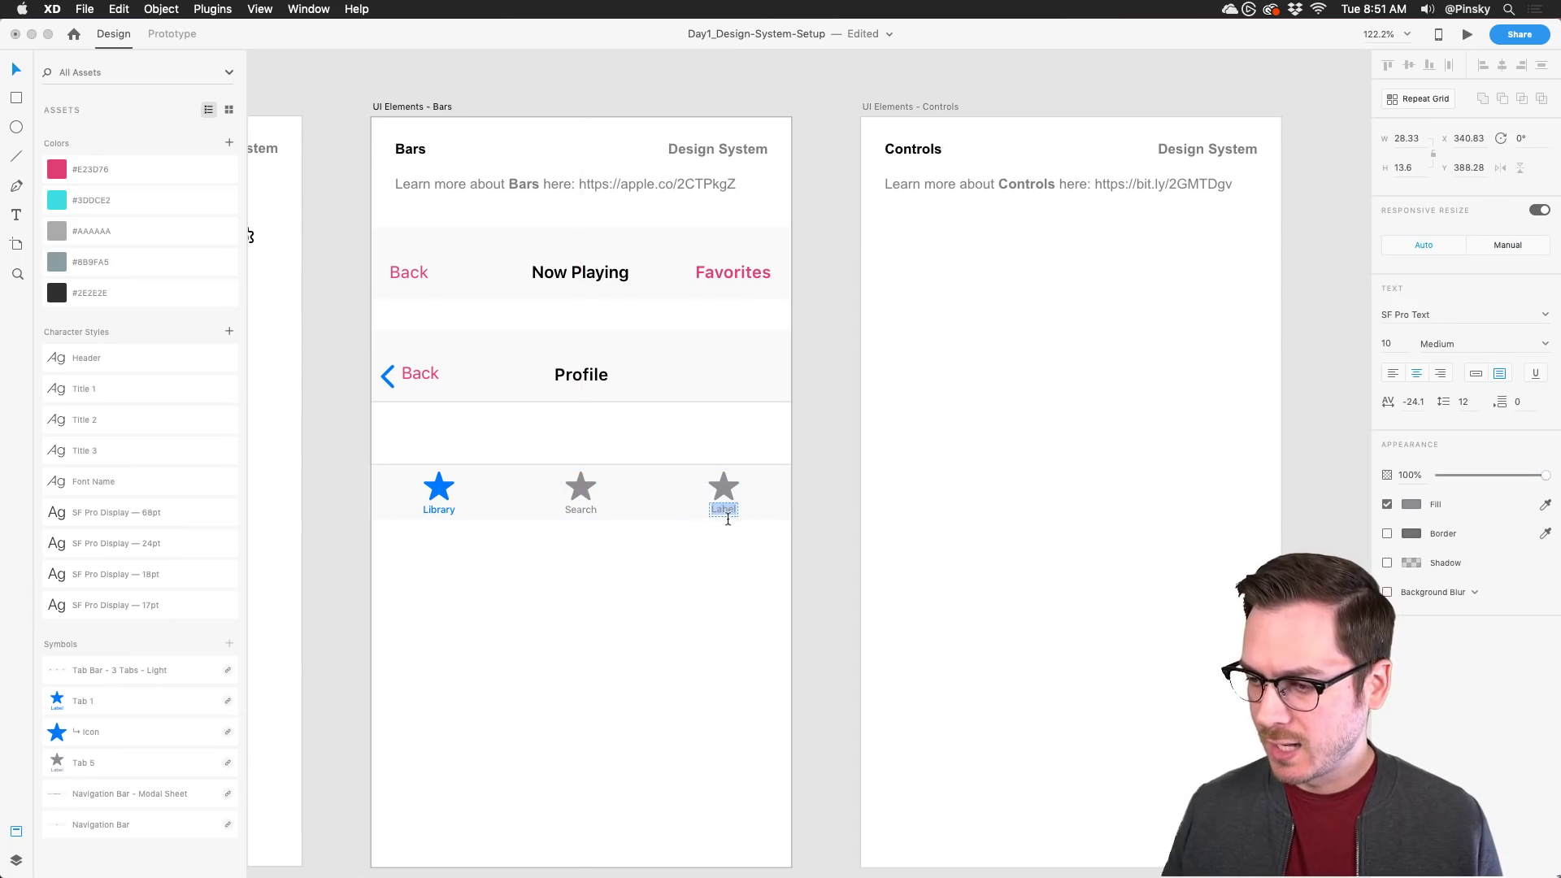
text(Profile)
key(Escape)
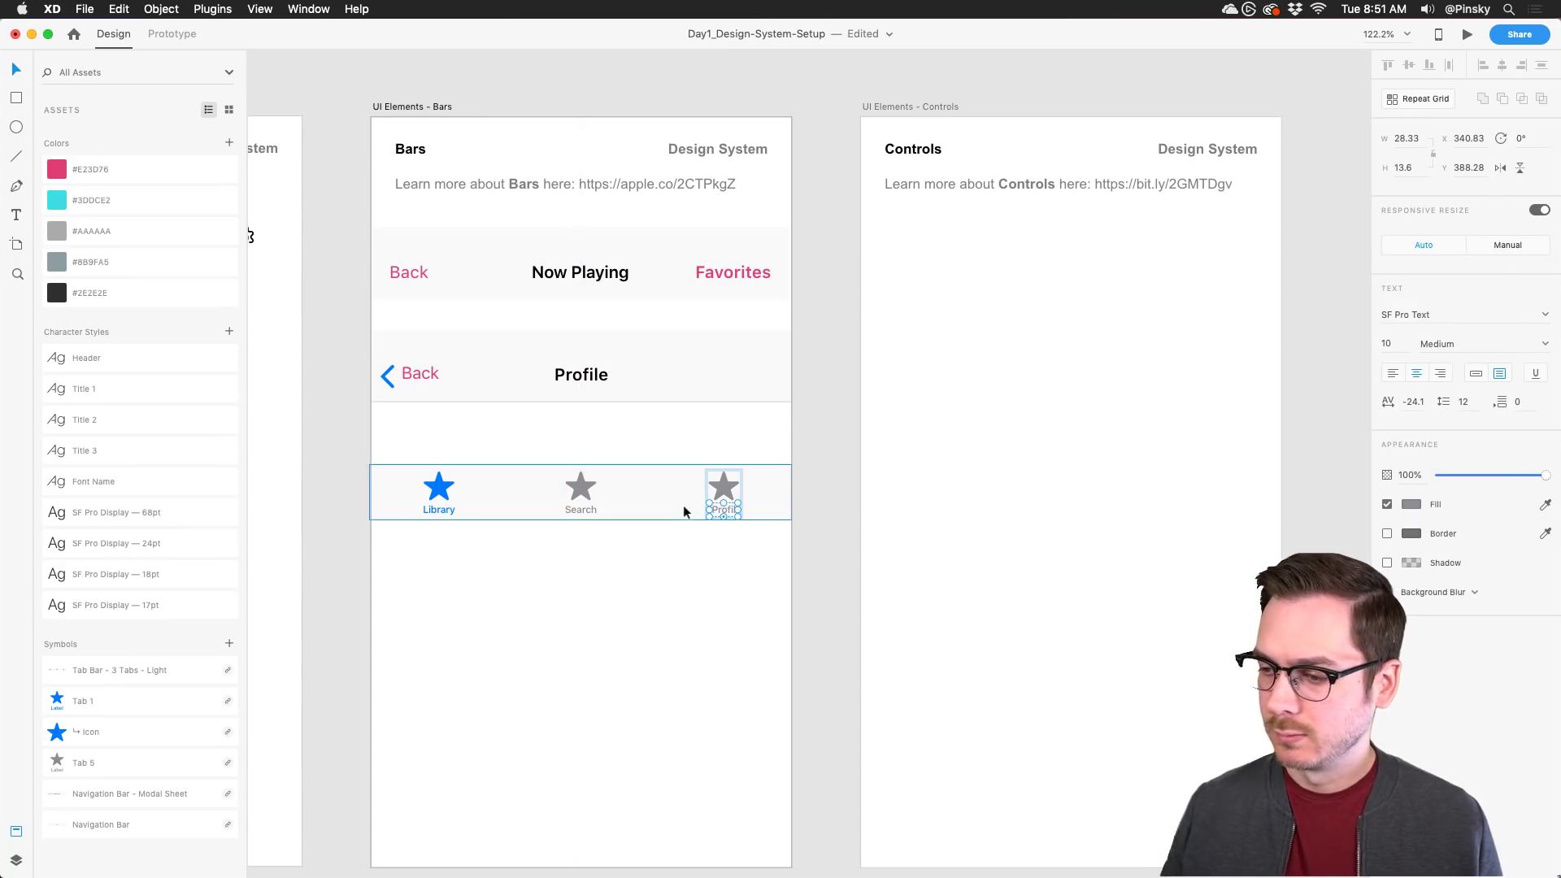
drag(741, 510, 746, 513)
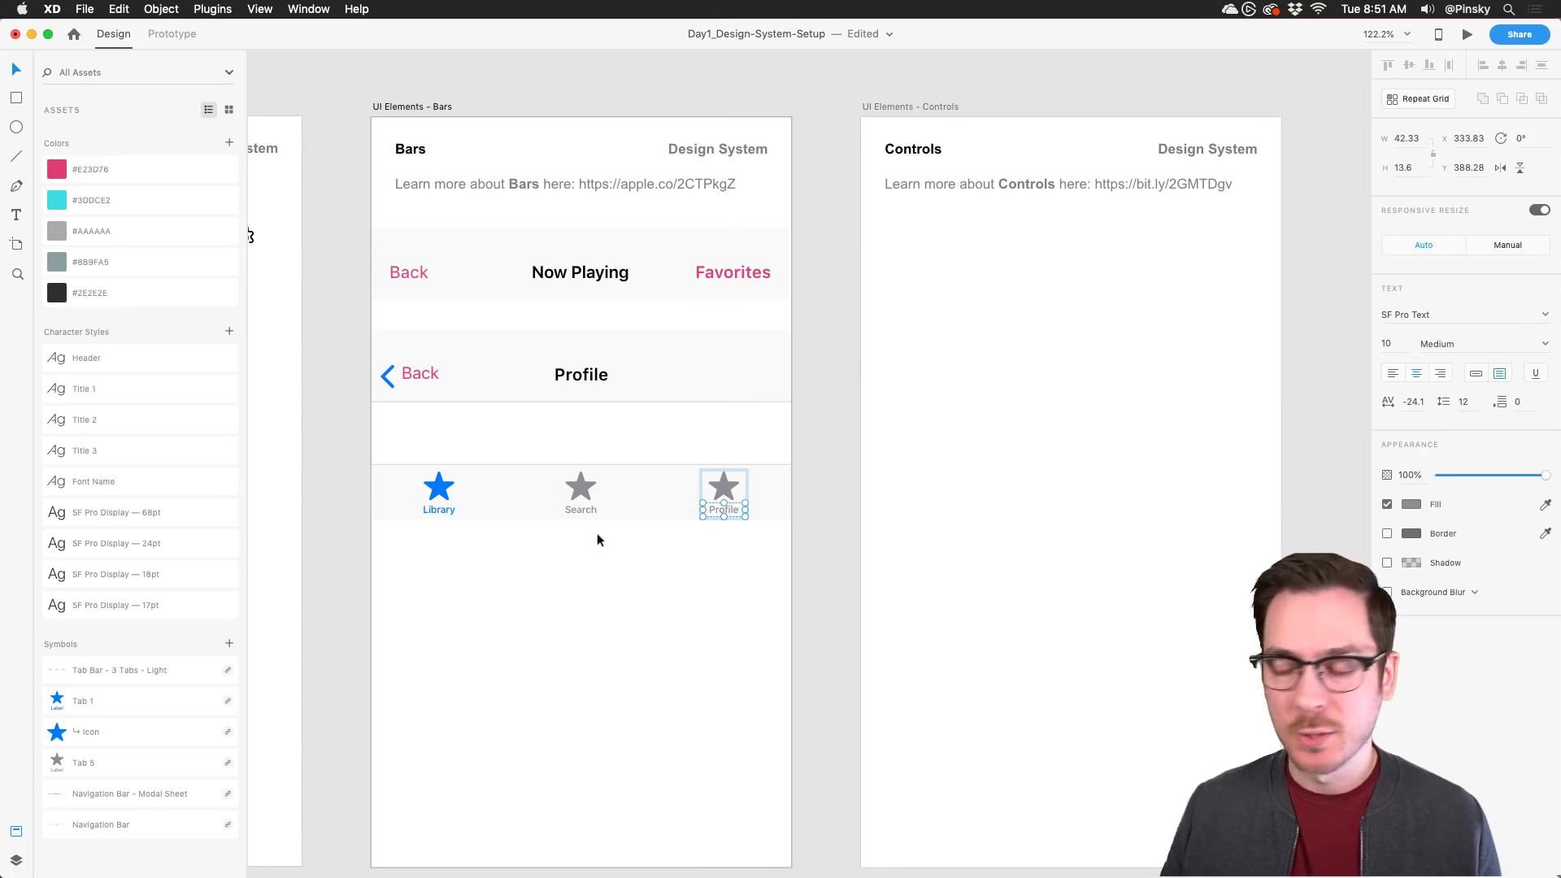
click(937, 417)
drag(650, 487, 649, 456)
Step: Draw a horizontal line about 364 long below the intro text on the Controls artboard, with border size 4
scroll(759, 443, right, 10)
scroll(683, 407, down, 1)
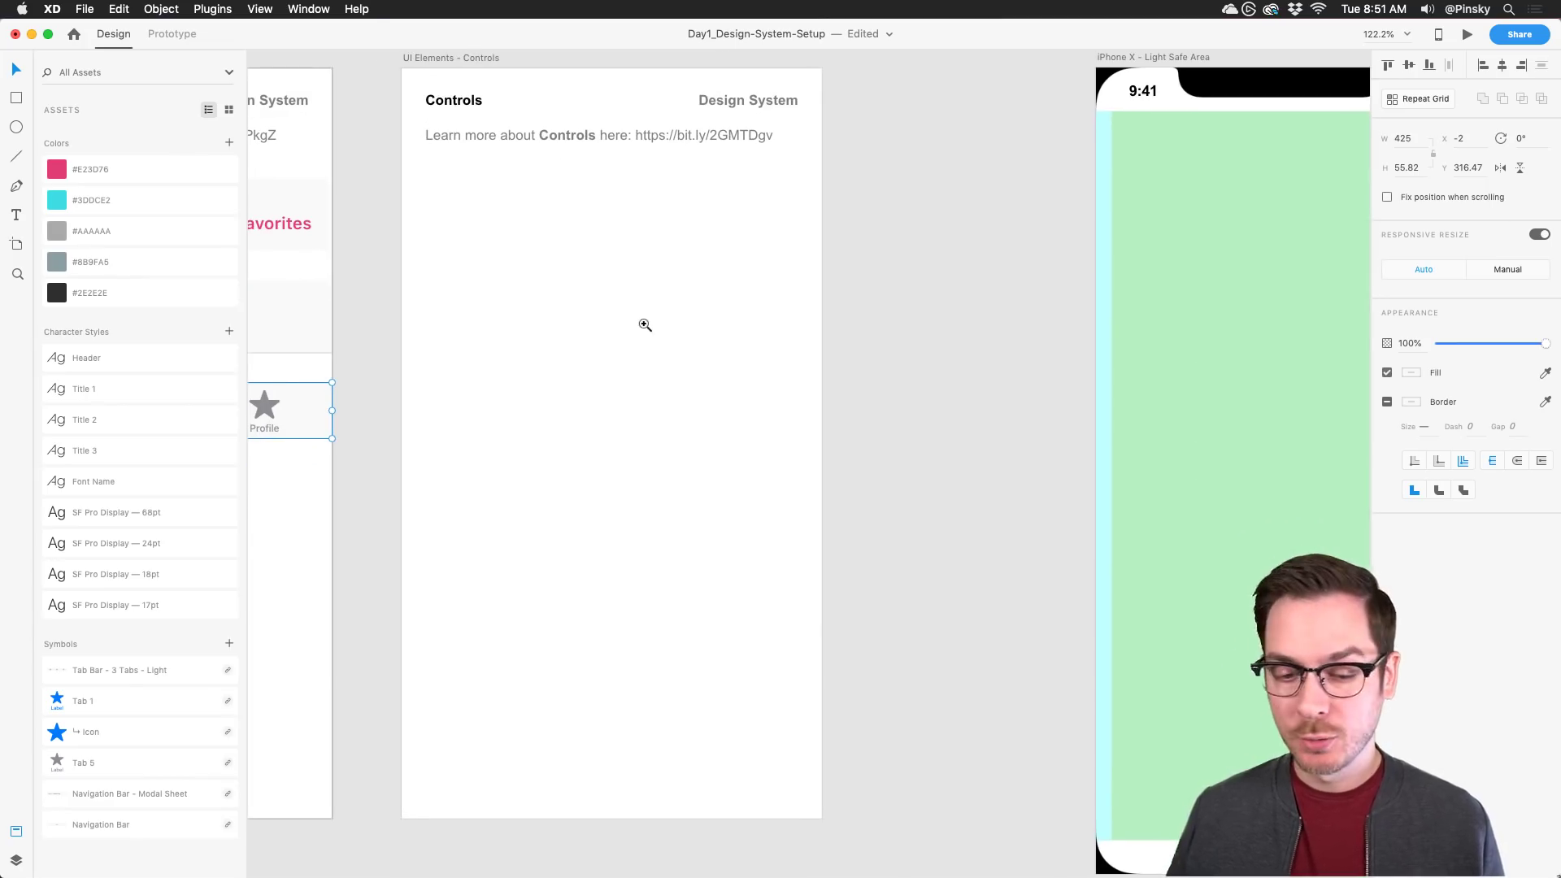
scroll(634, 320, up, 2)
scroll(634, 320, right, 2)
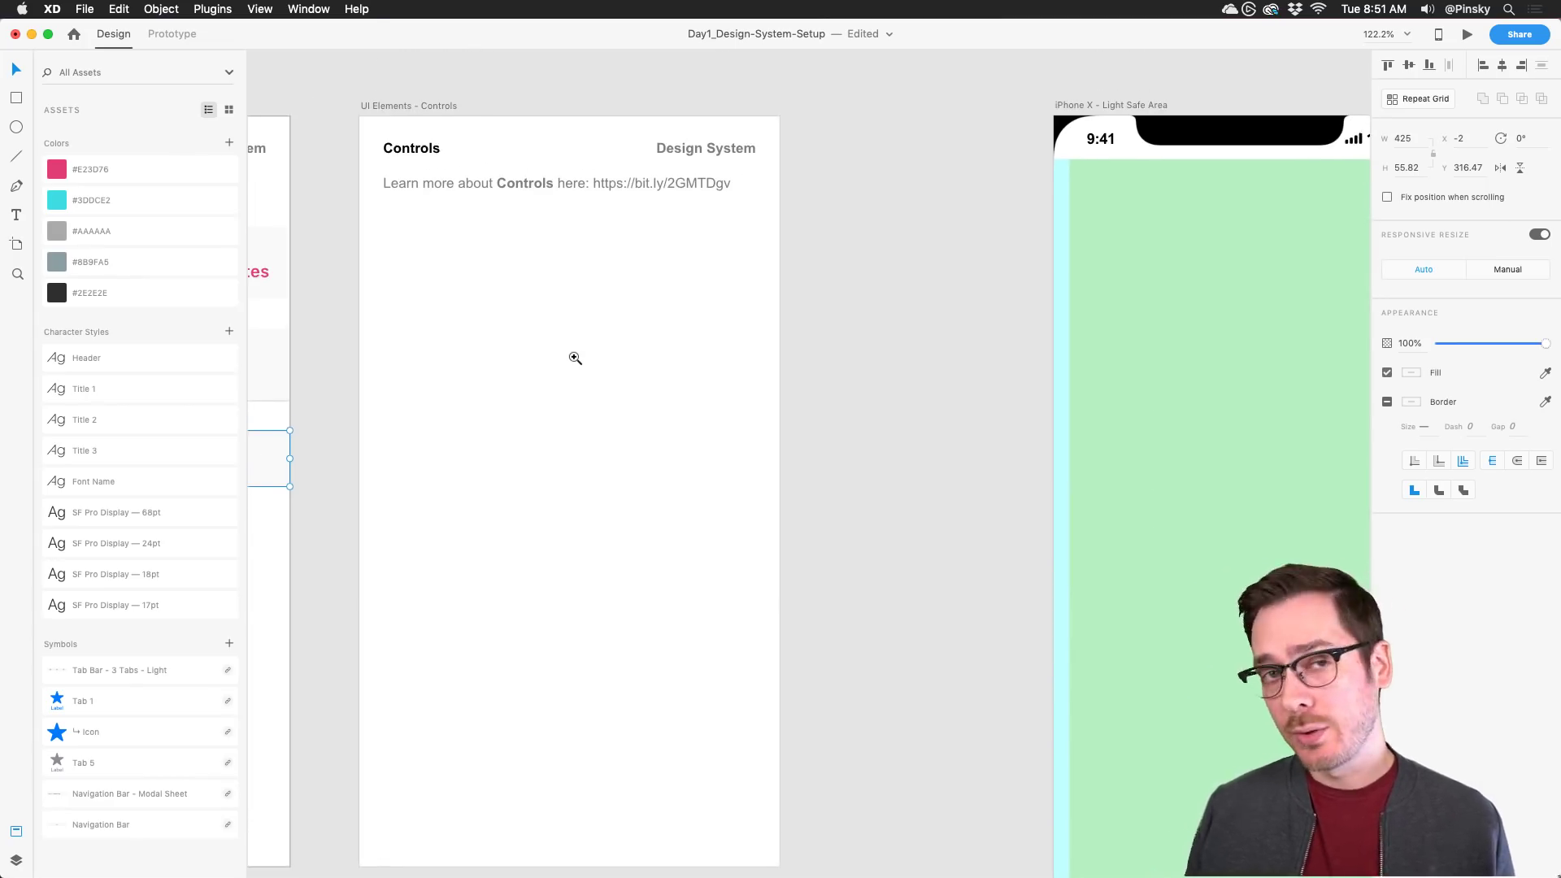
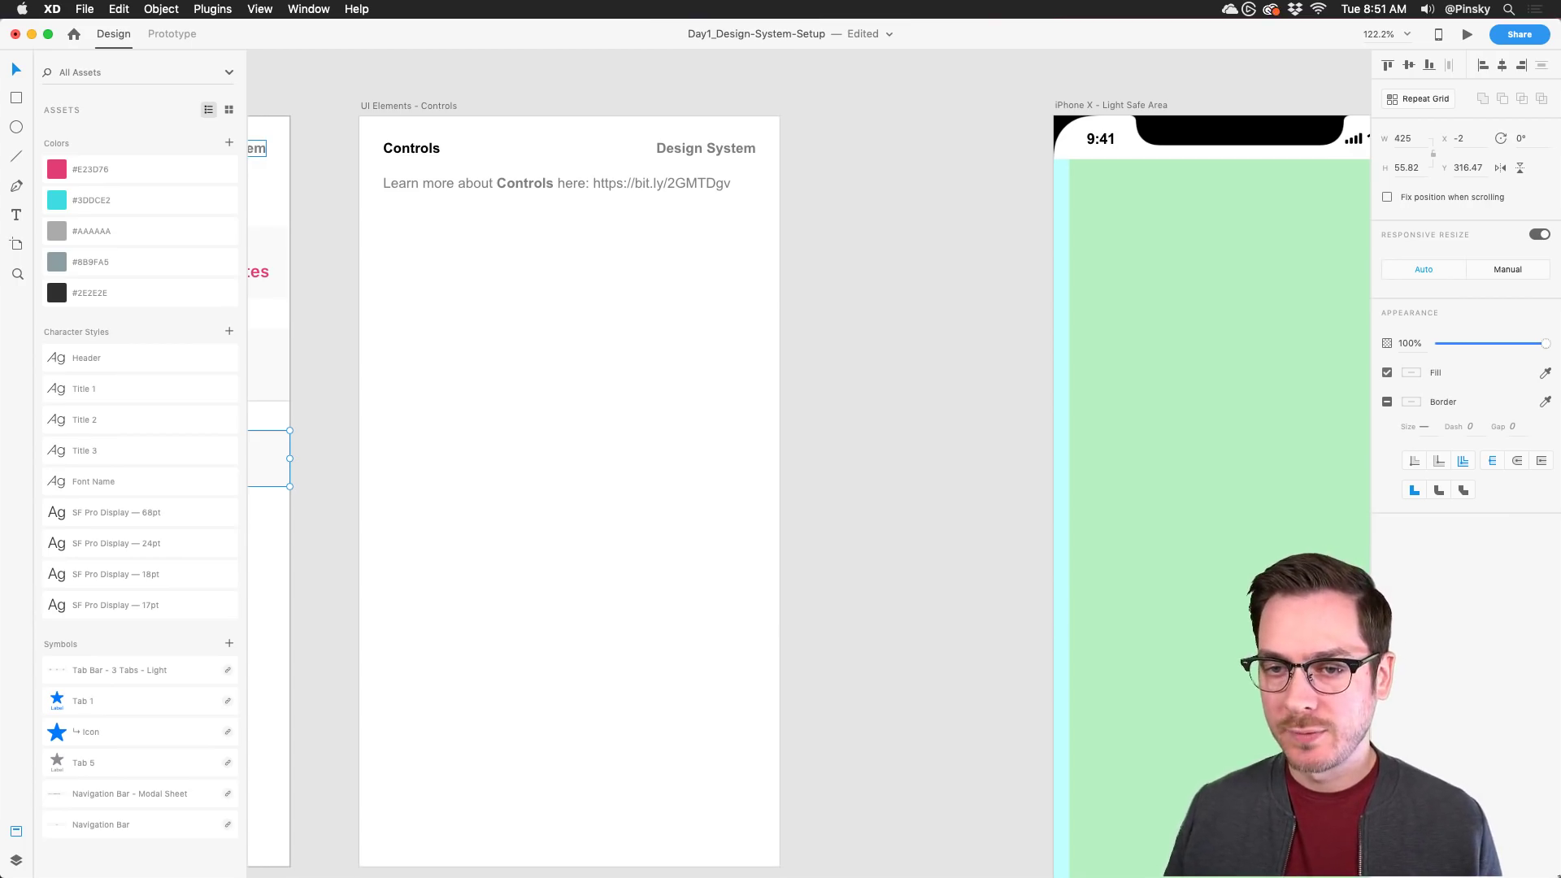
click(16, 157)
mouse_move(383, 140)
mouse_down()
mouse_move(385, 257)
mouse_move(748, 251)
mouse_up()
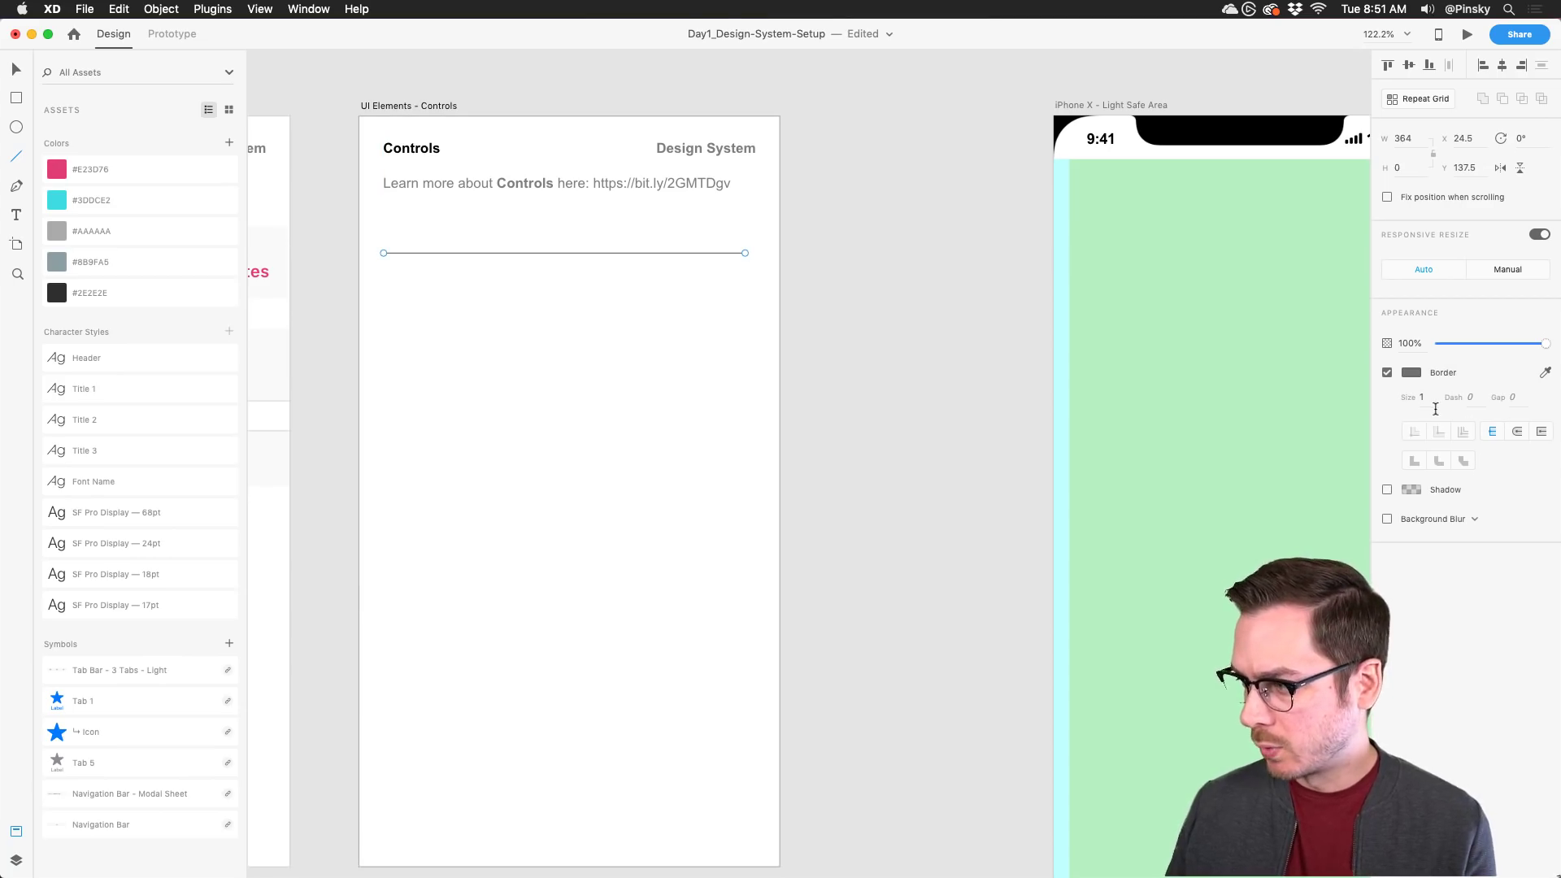
click(1435, 409)
text(4)
key(Return)
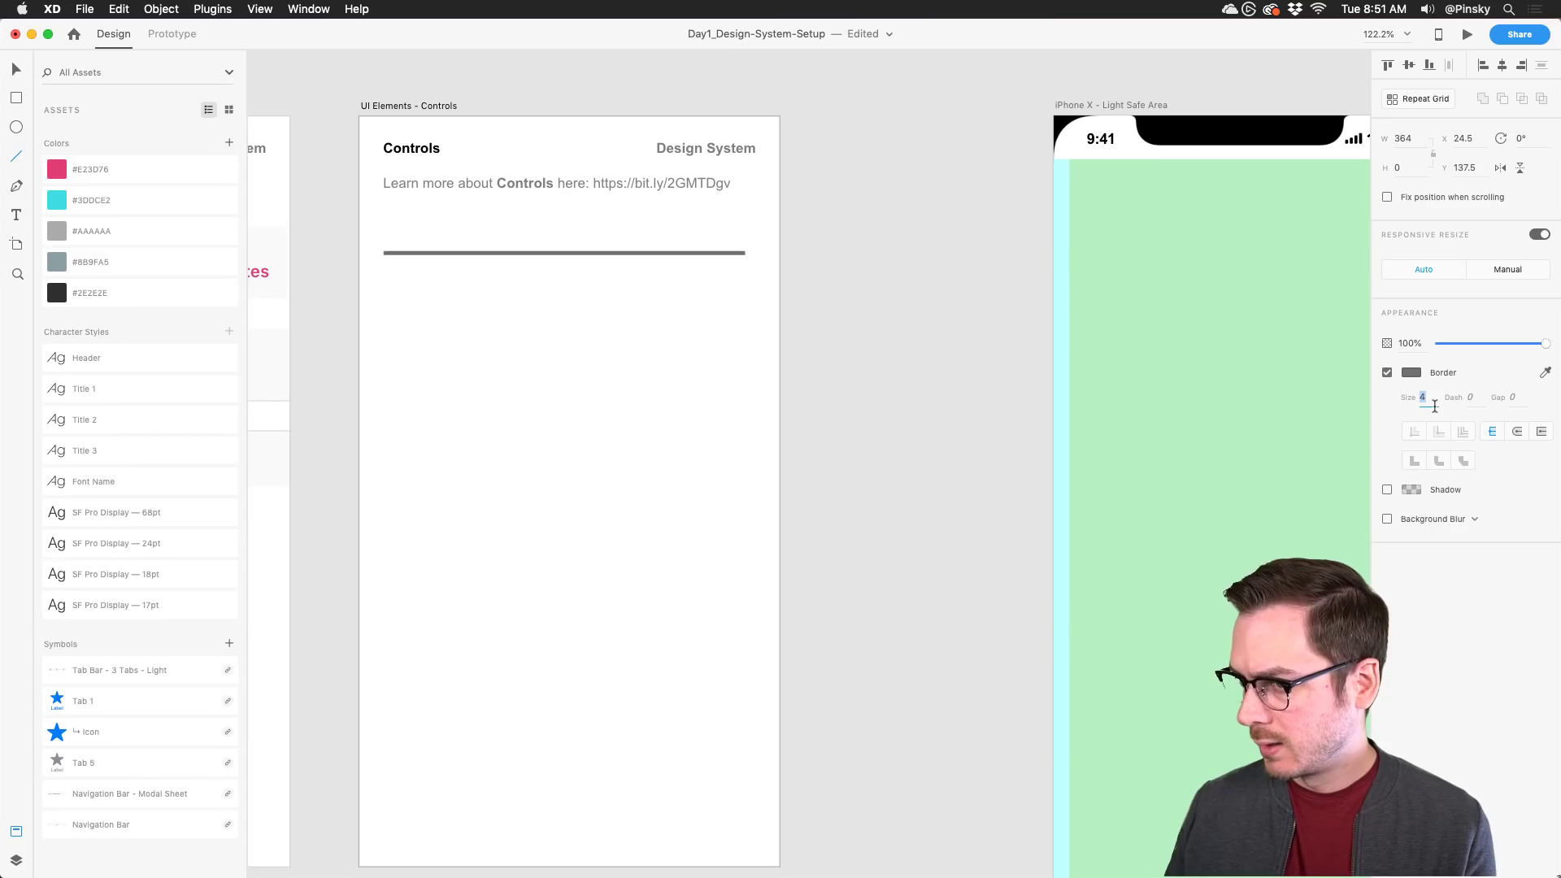
Step: Give the slider line round caps and a light gray #D9D9D9 border color
click(1517, 433)
click(1411, 372)
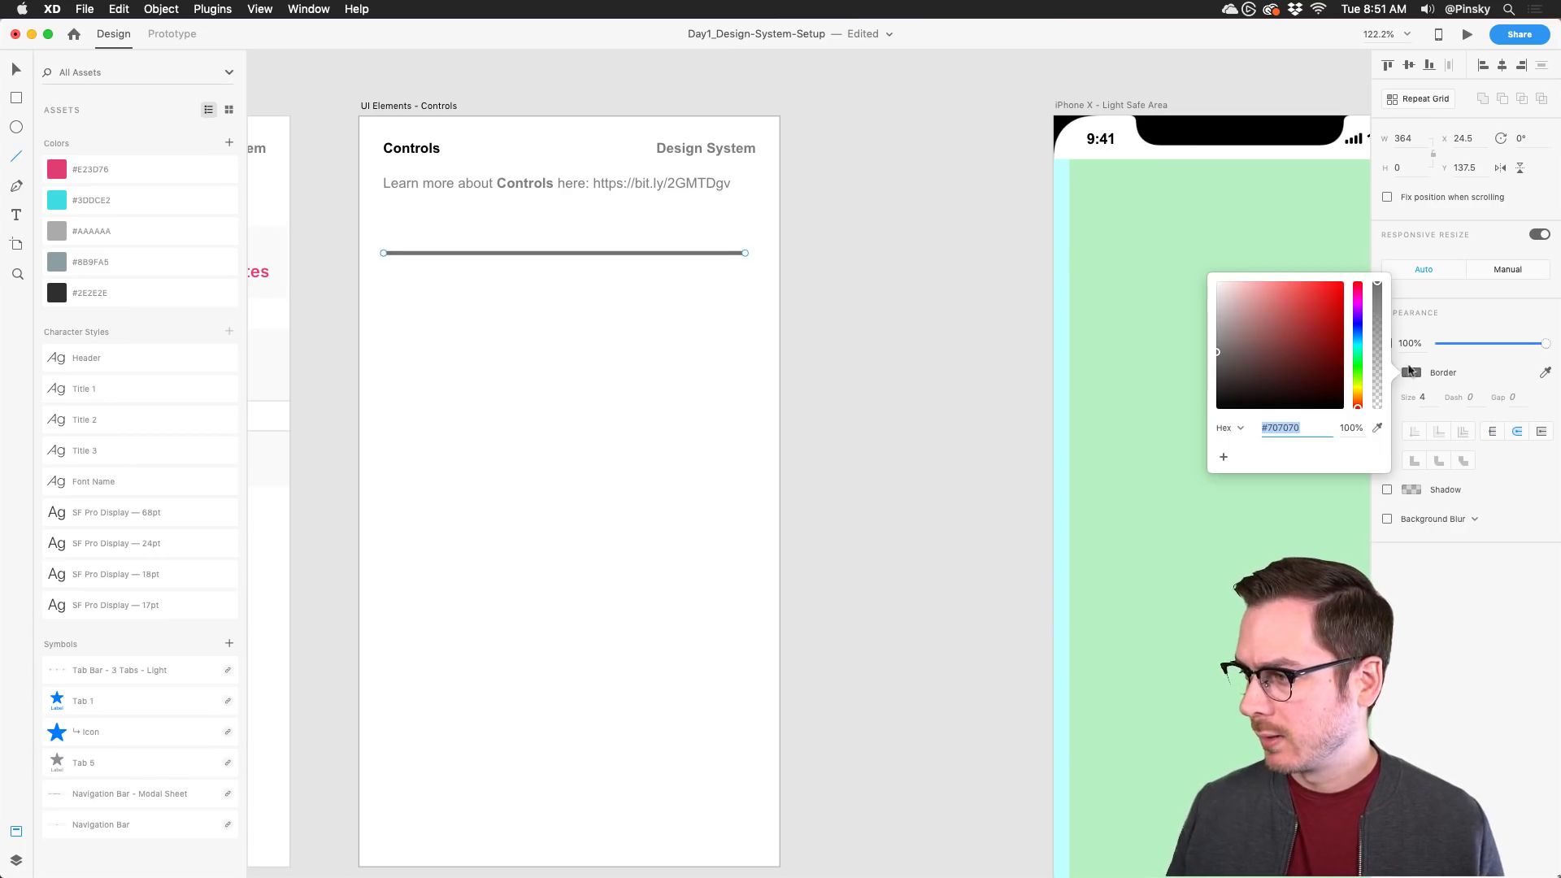
drag(1284, 333, 1197, 300)
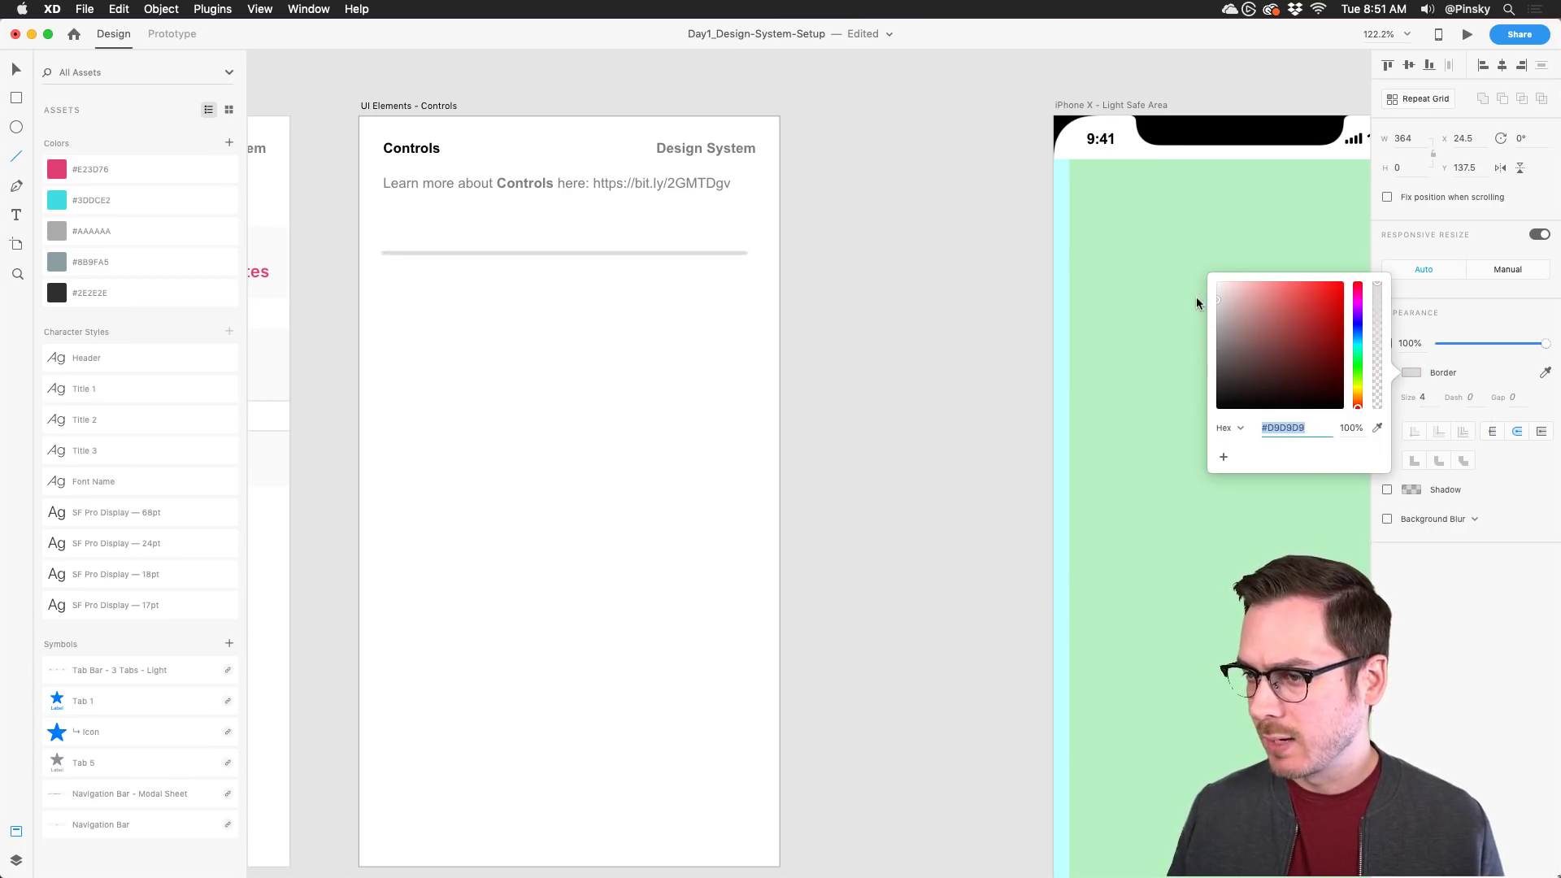
click(312, 35)
Step: Duplicate the gray line in place and shorten the copy from its far end to about 120 wide
scroll(408, 209, up, 5)
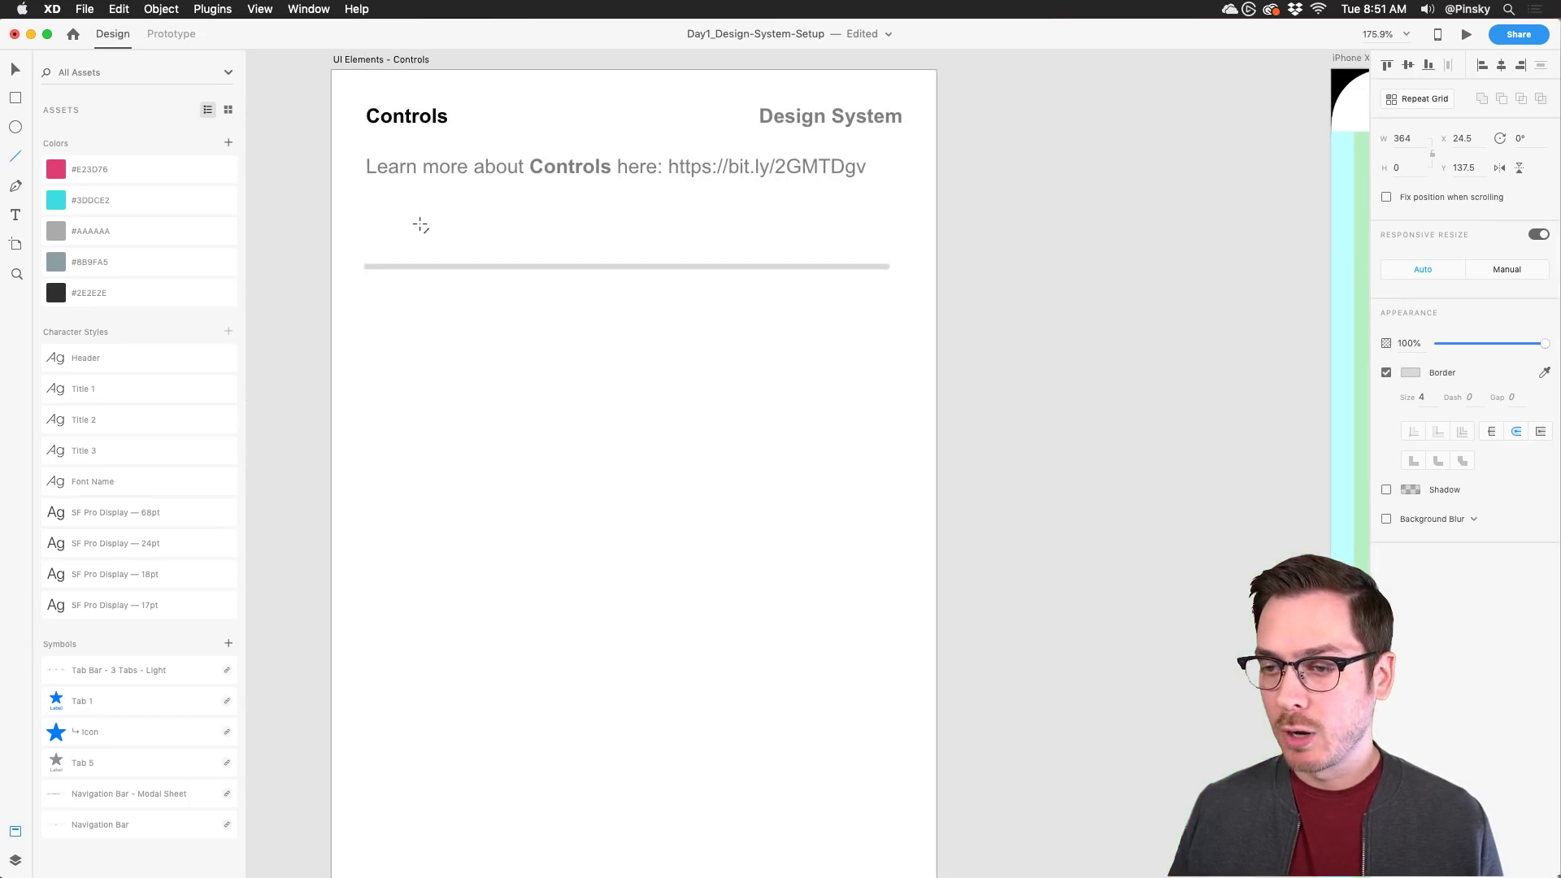
key(super+d)
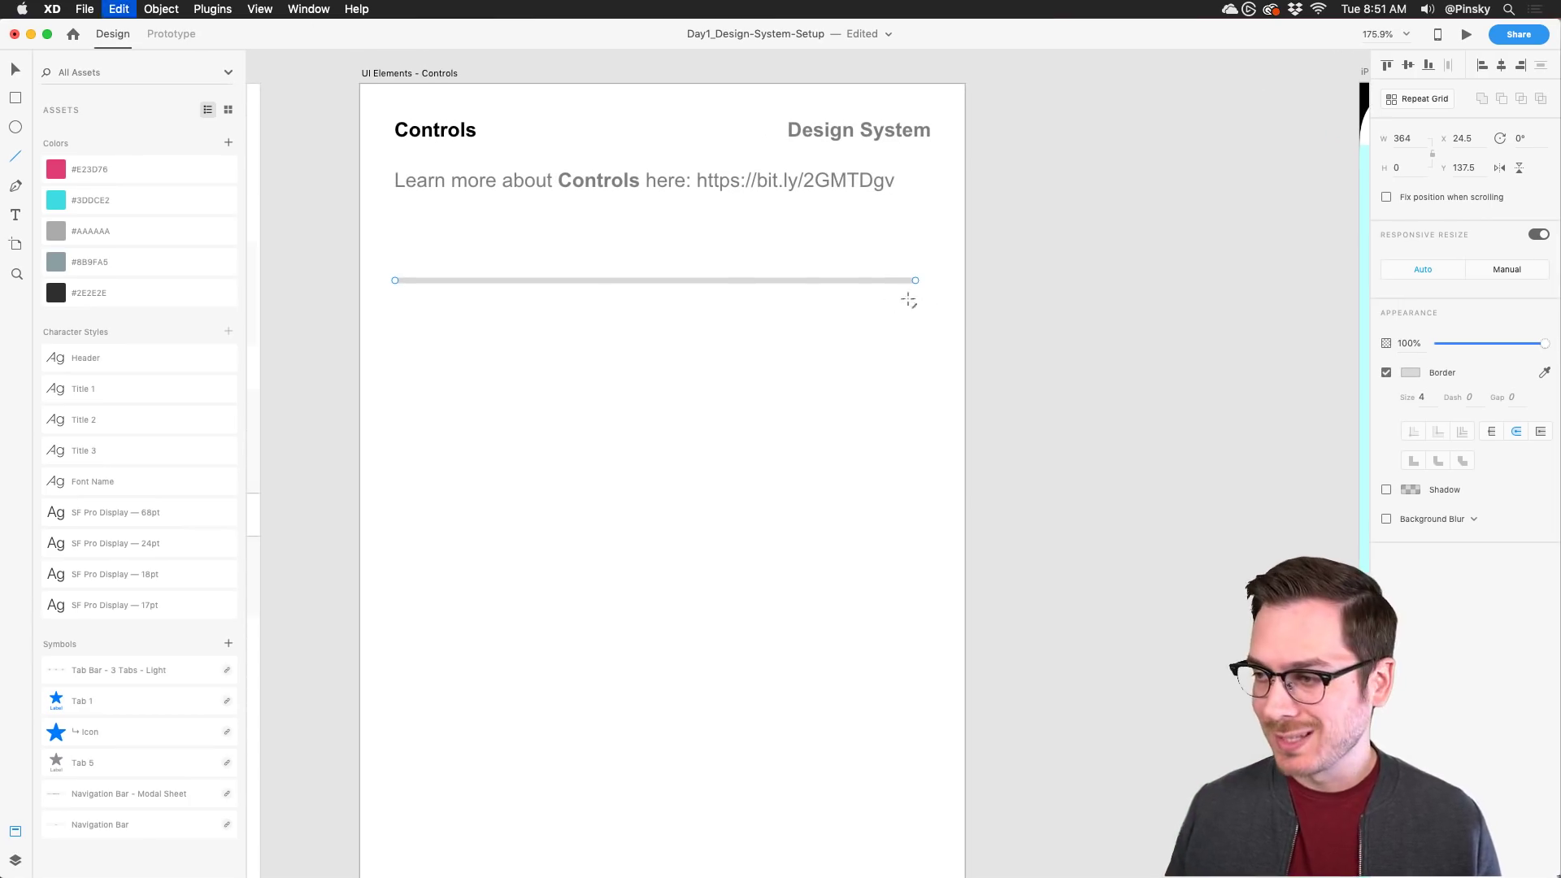
key(v)
drag(915, 280, 566, 280)
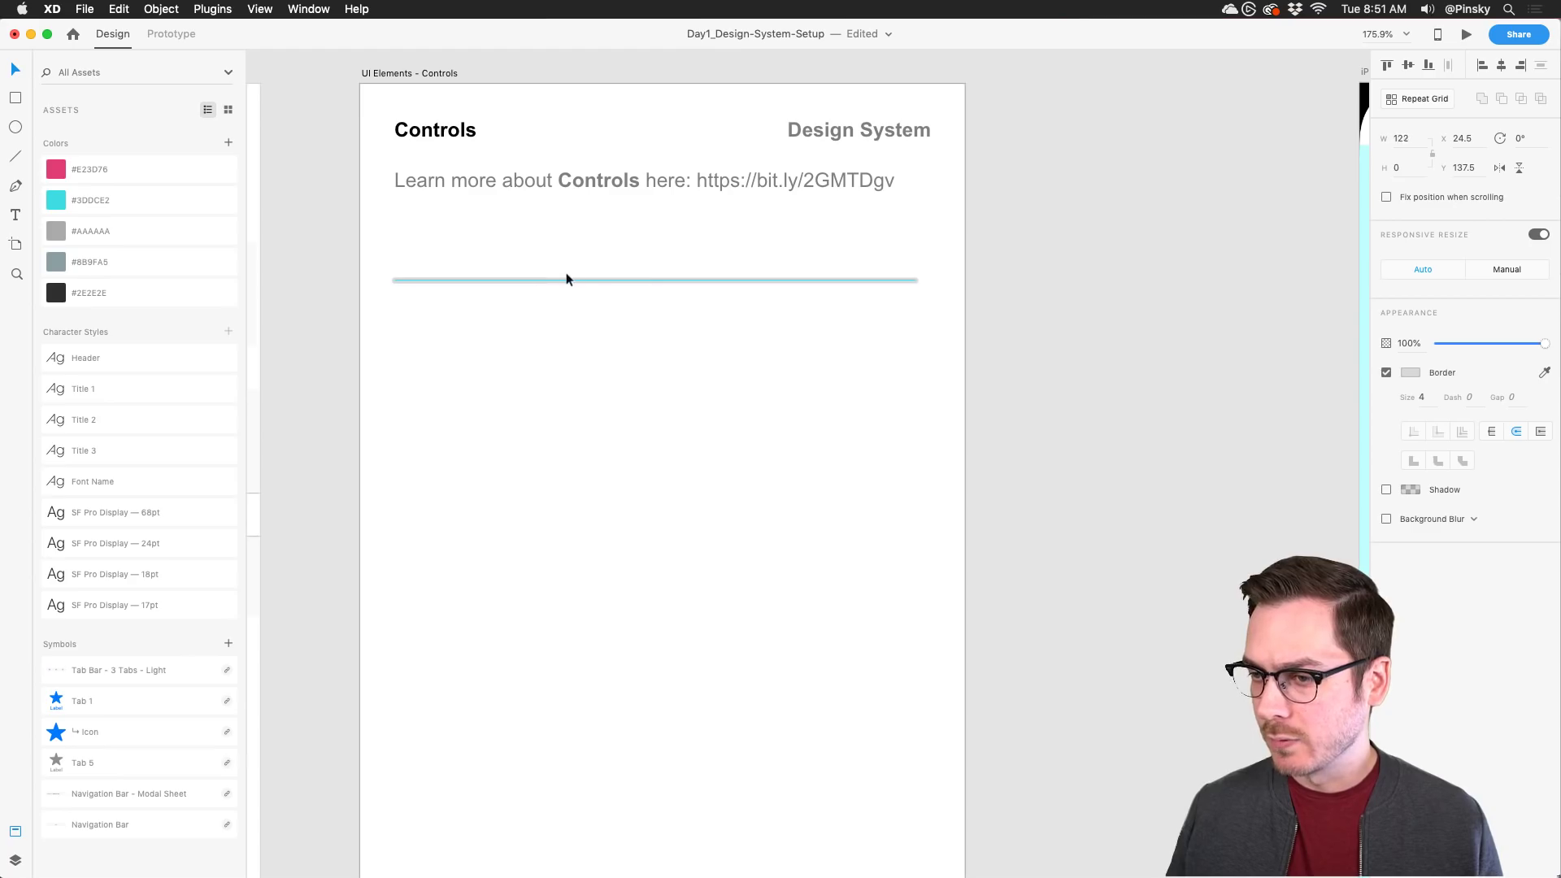
Step: Apply the saved #E23D76 color as the short line's border
right_click(131, 172)
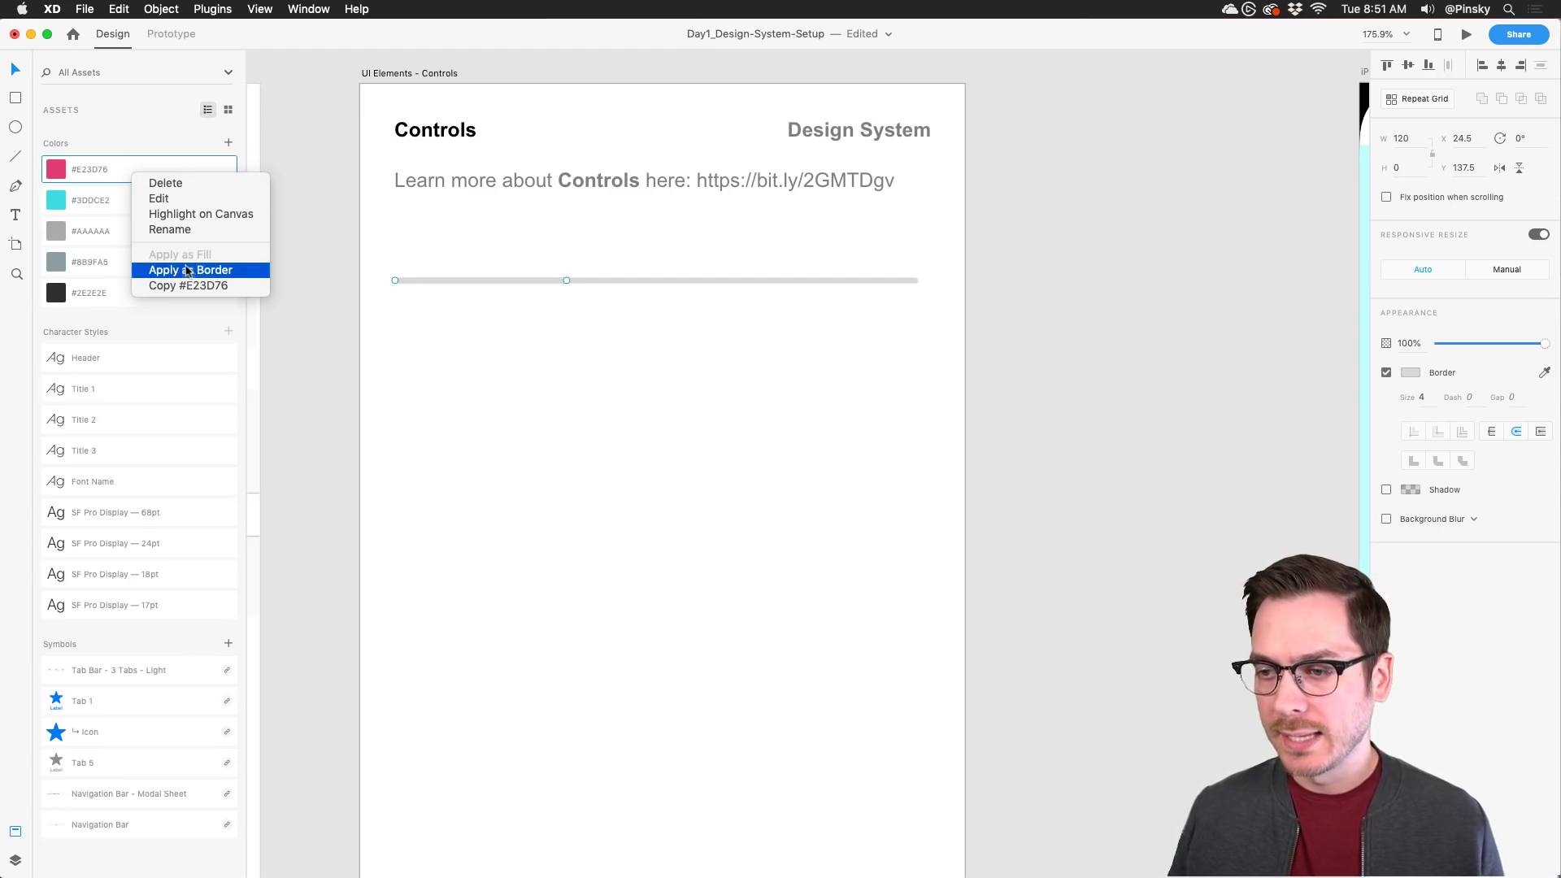
click(187, 271)
right_click(125, 174)
click(187, 271)
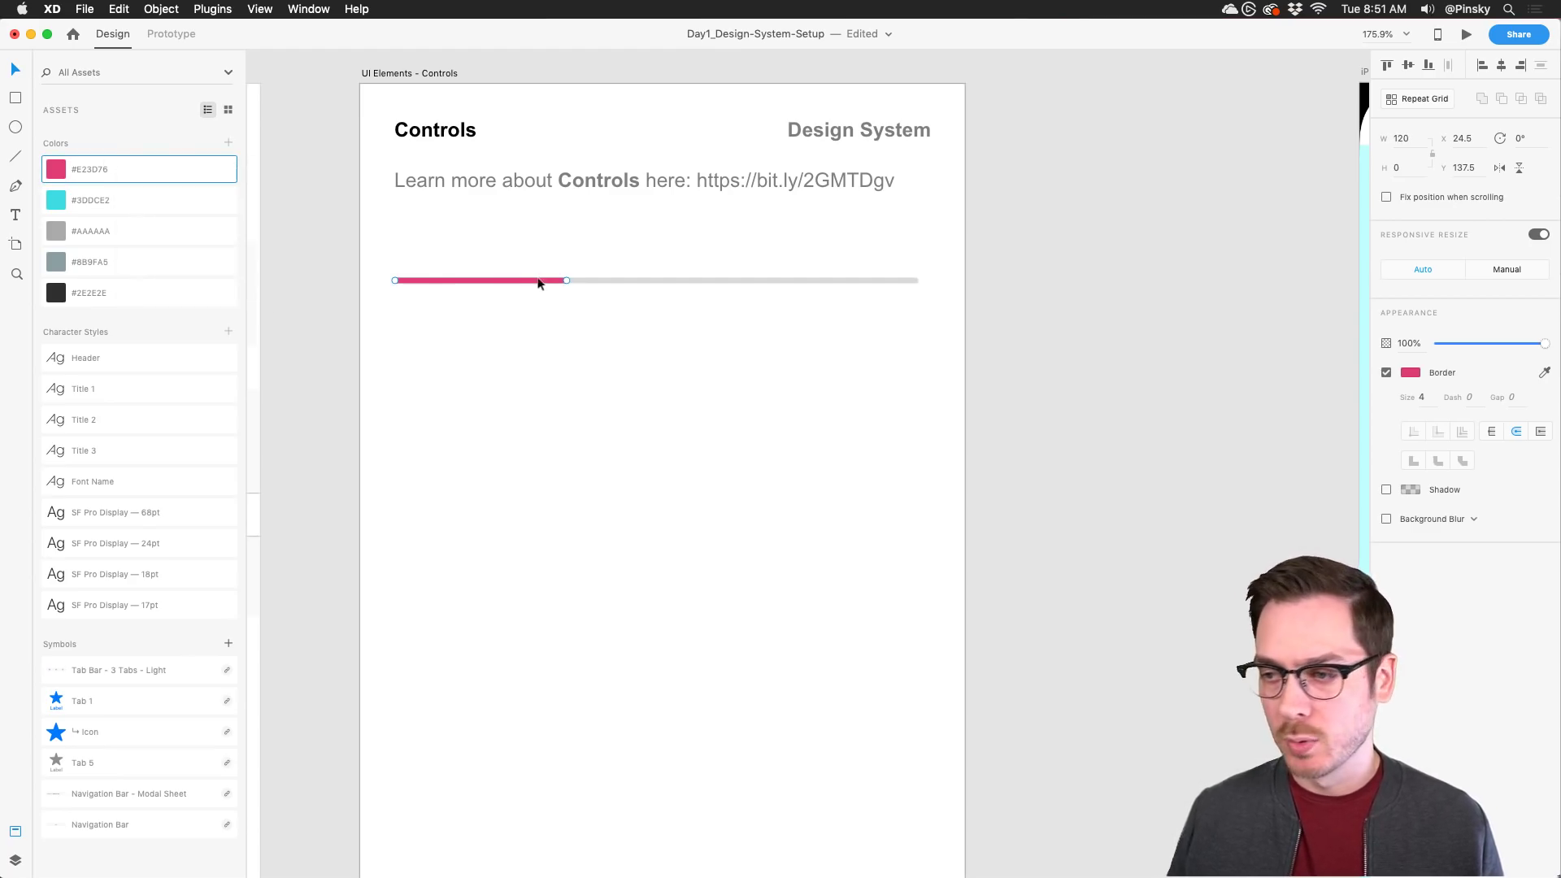
Step: Draw a circular knob about 14 × 14 at the end of the pink line and center it vertically at Y 131
click(22, 130)
drag(558, 264, 575, 281)
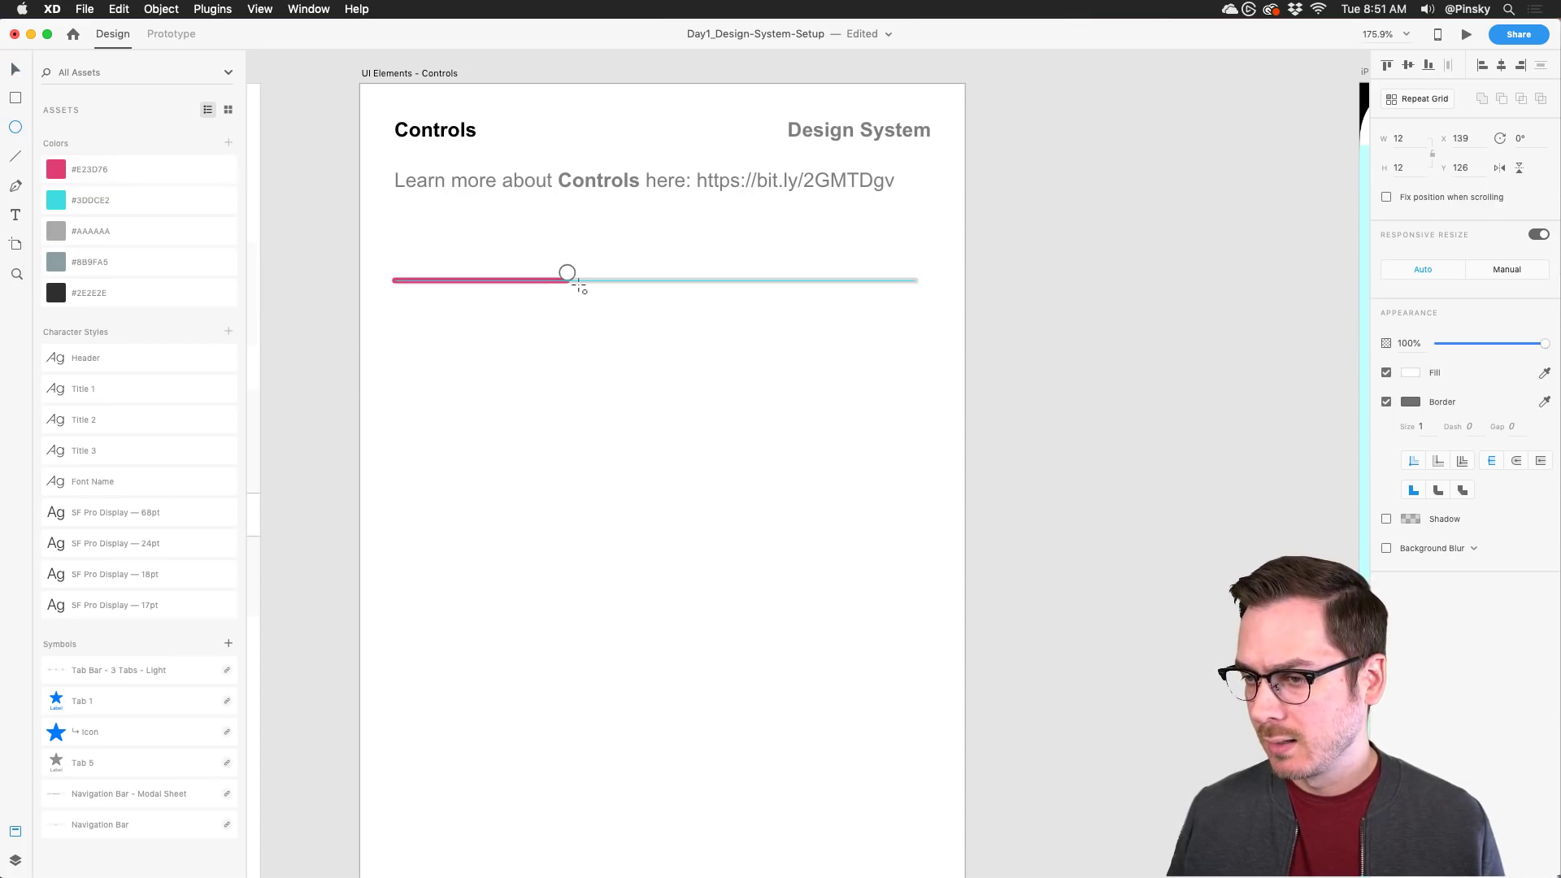
key(v)
scroll(568, 271, up, 5)
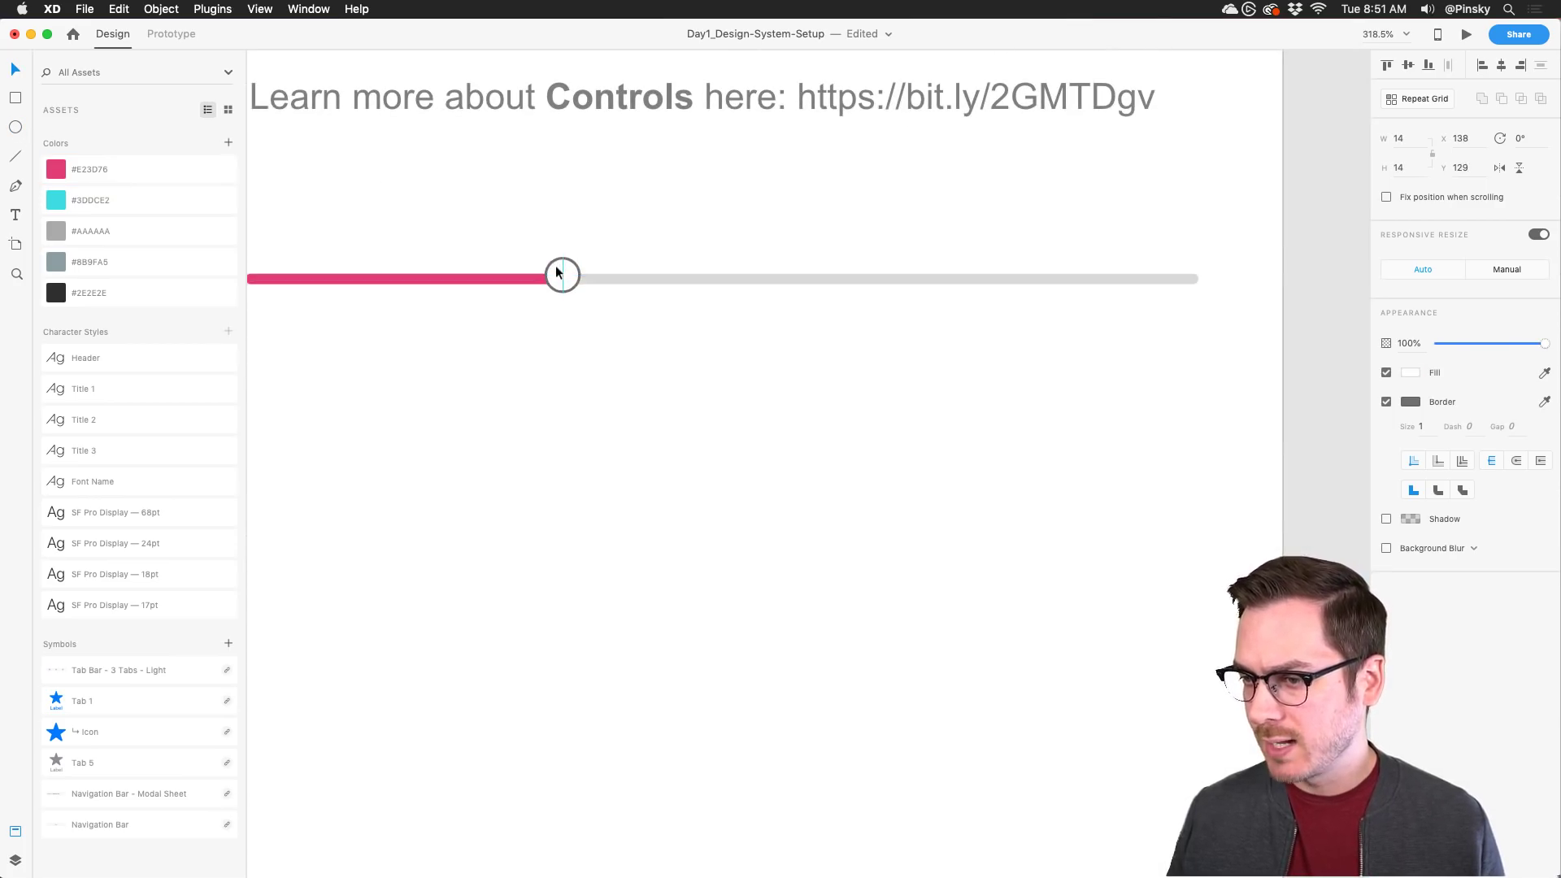
key(Down)
key(Down)
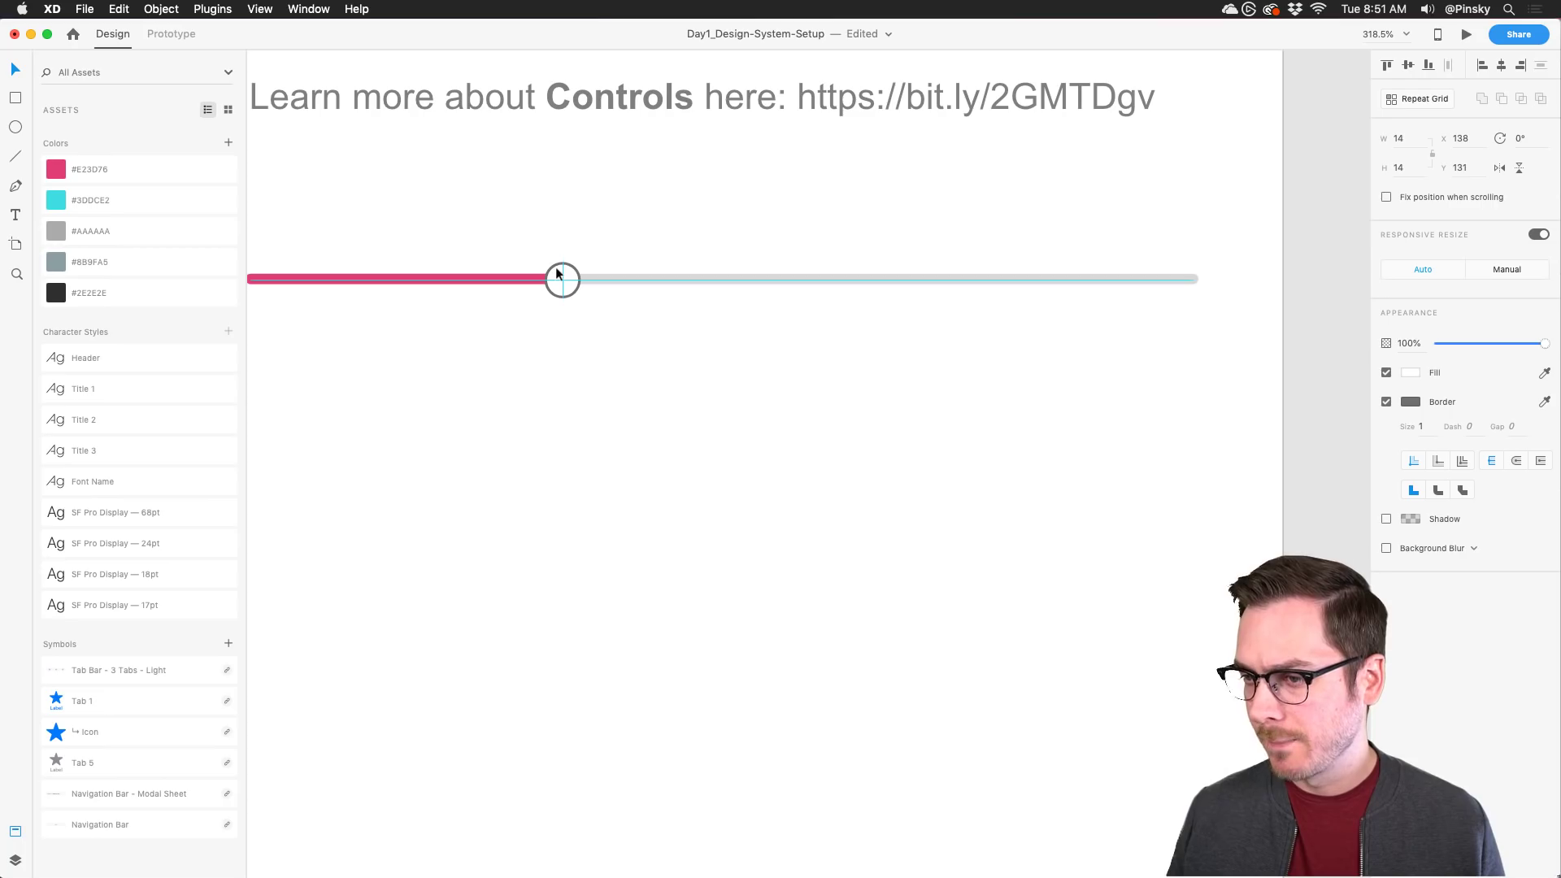
Step: Remove the knob's border and fill it with the pink sampled from the progress line
click(1386, 401)
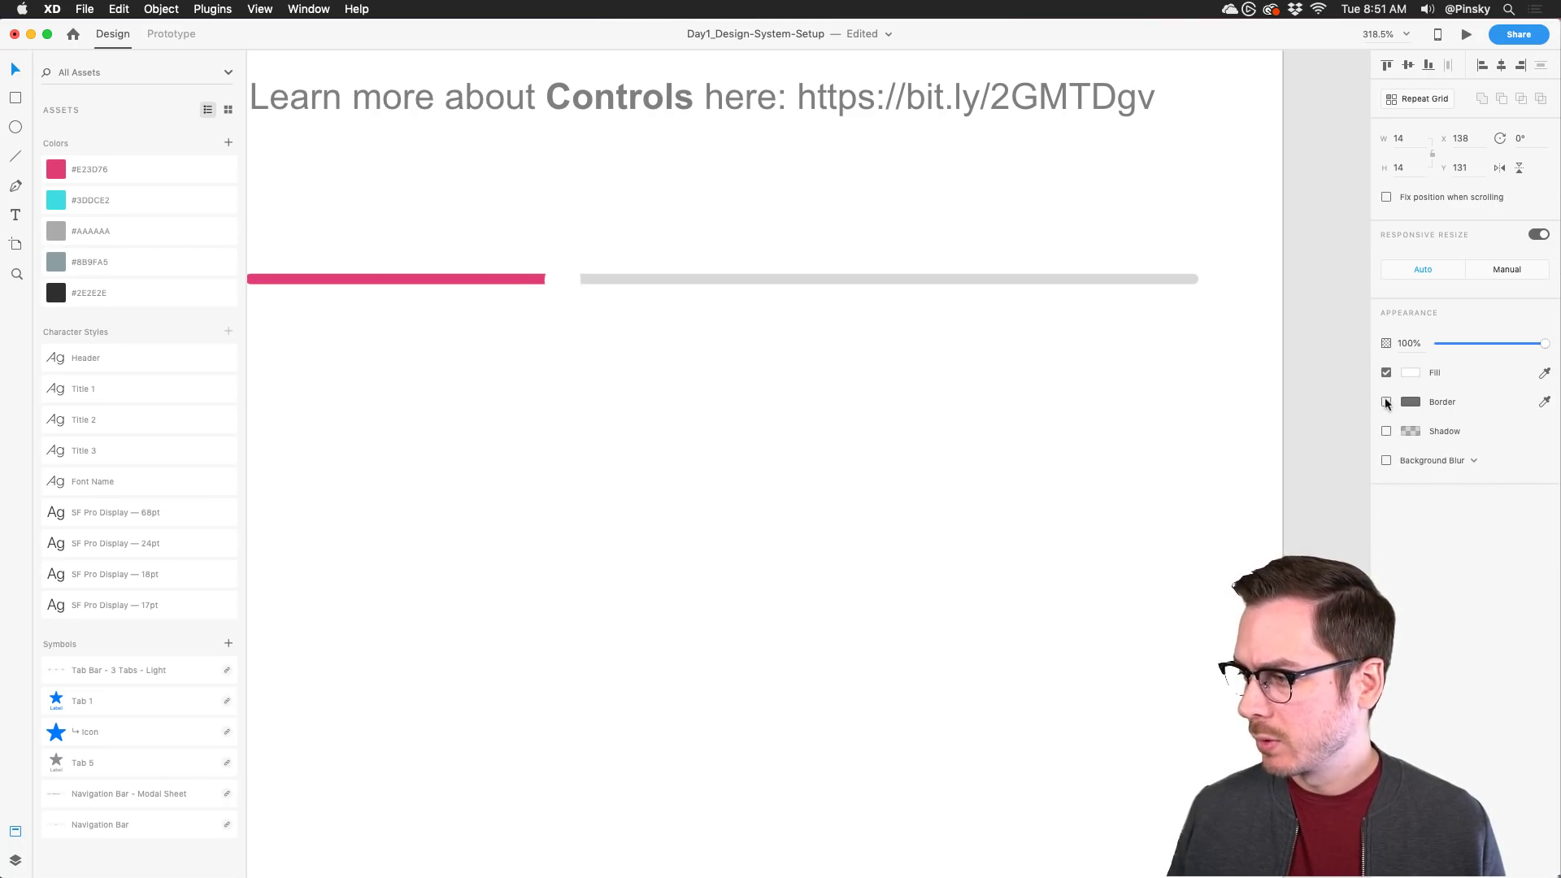
key(i)
click(502, 278)
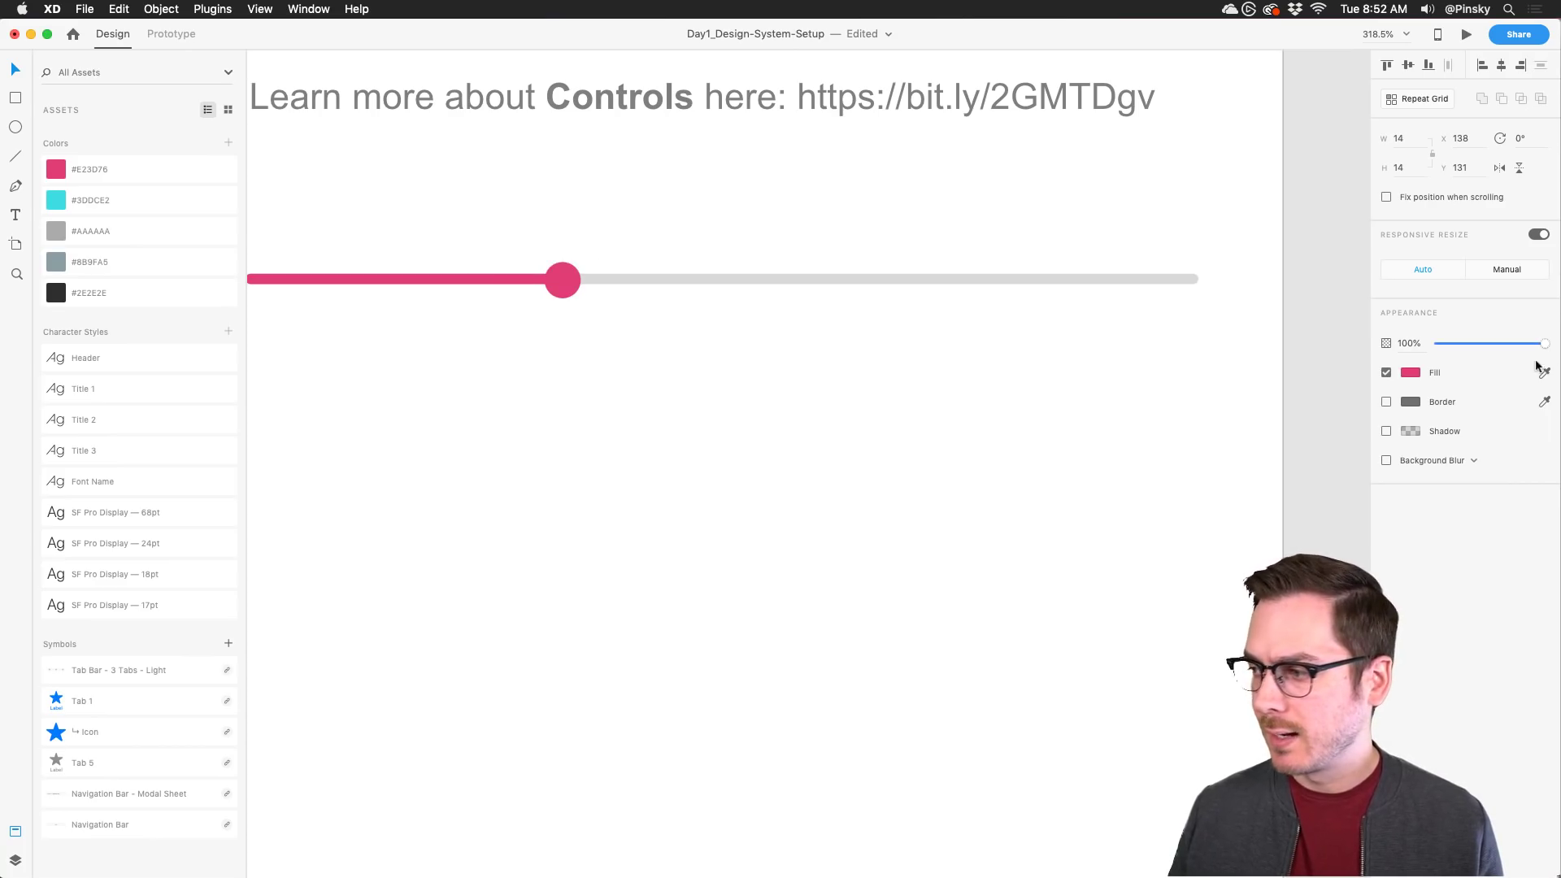
Step: Lighten the knob's fill to #DE6790 and save that color to the document's assets
click(1410, 372)
drag(1306, 306, 1284, 306)
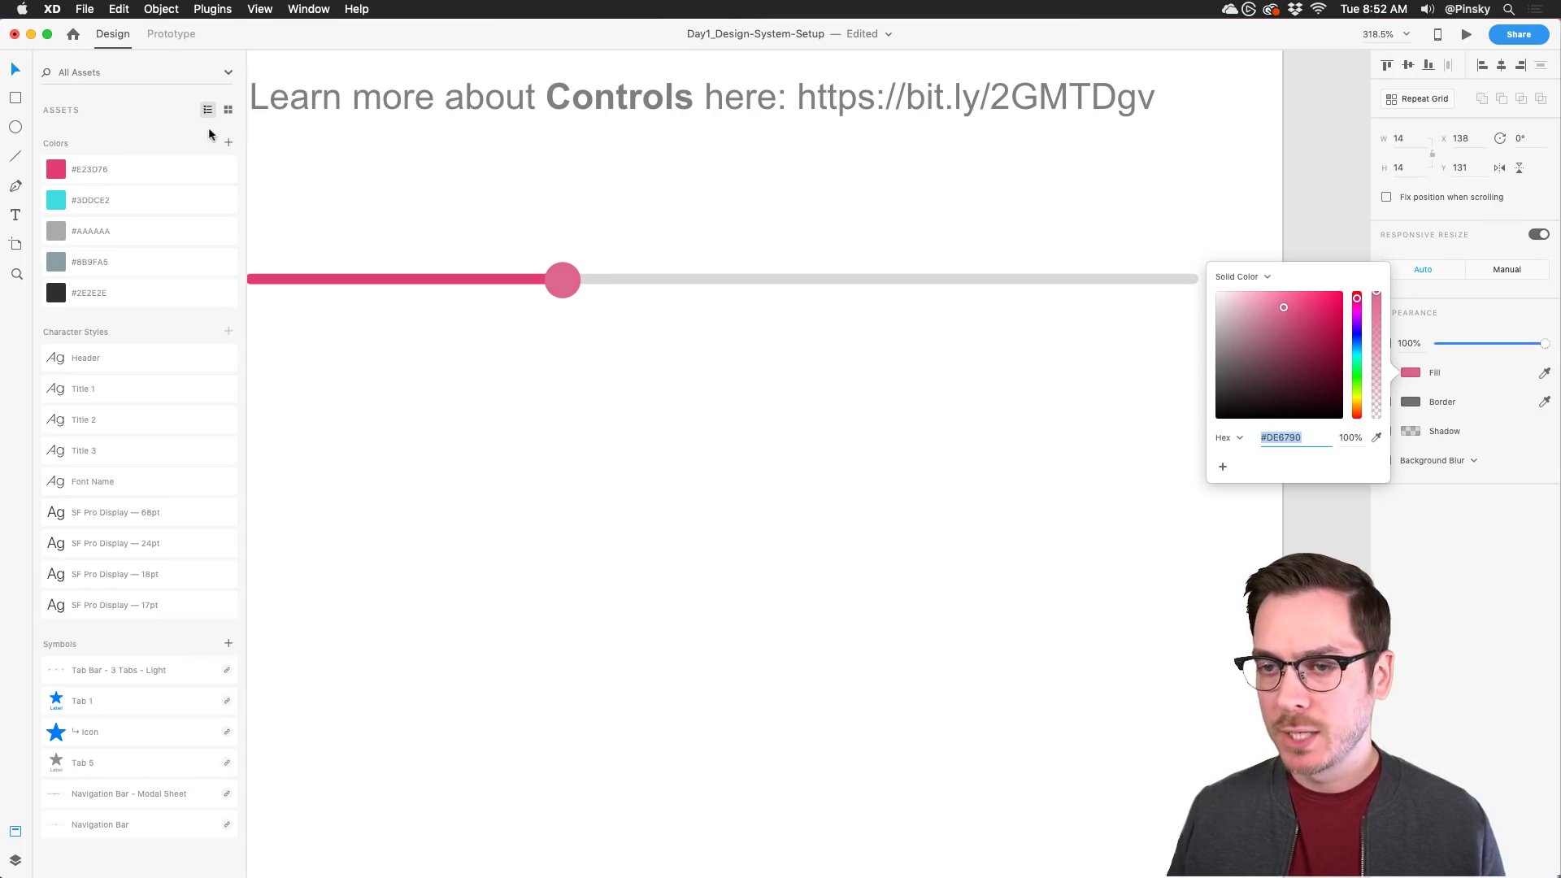
click(228, 143)
click(575, 358)
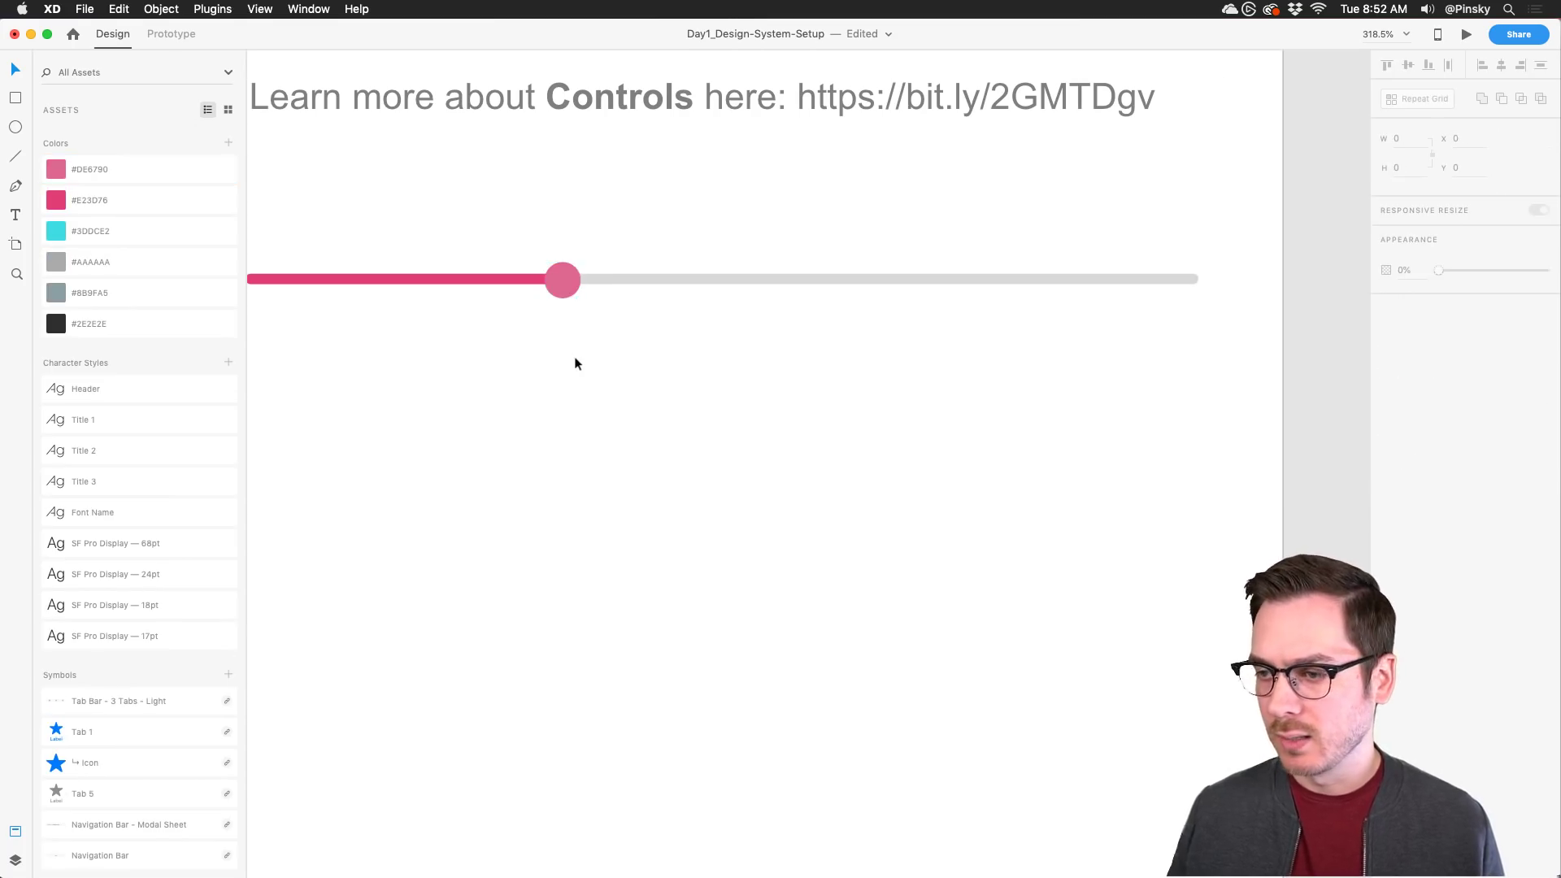
Step: Group the slider's track, progress line and knob, and rename the group Scrubber
scroll(575, 359, down, 5)
drag(624, 367, 615, 343)
drag(744, 352, 542, 273)
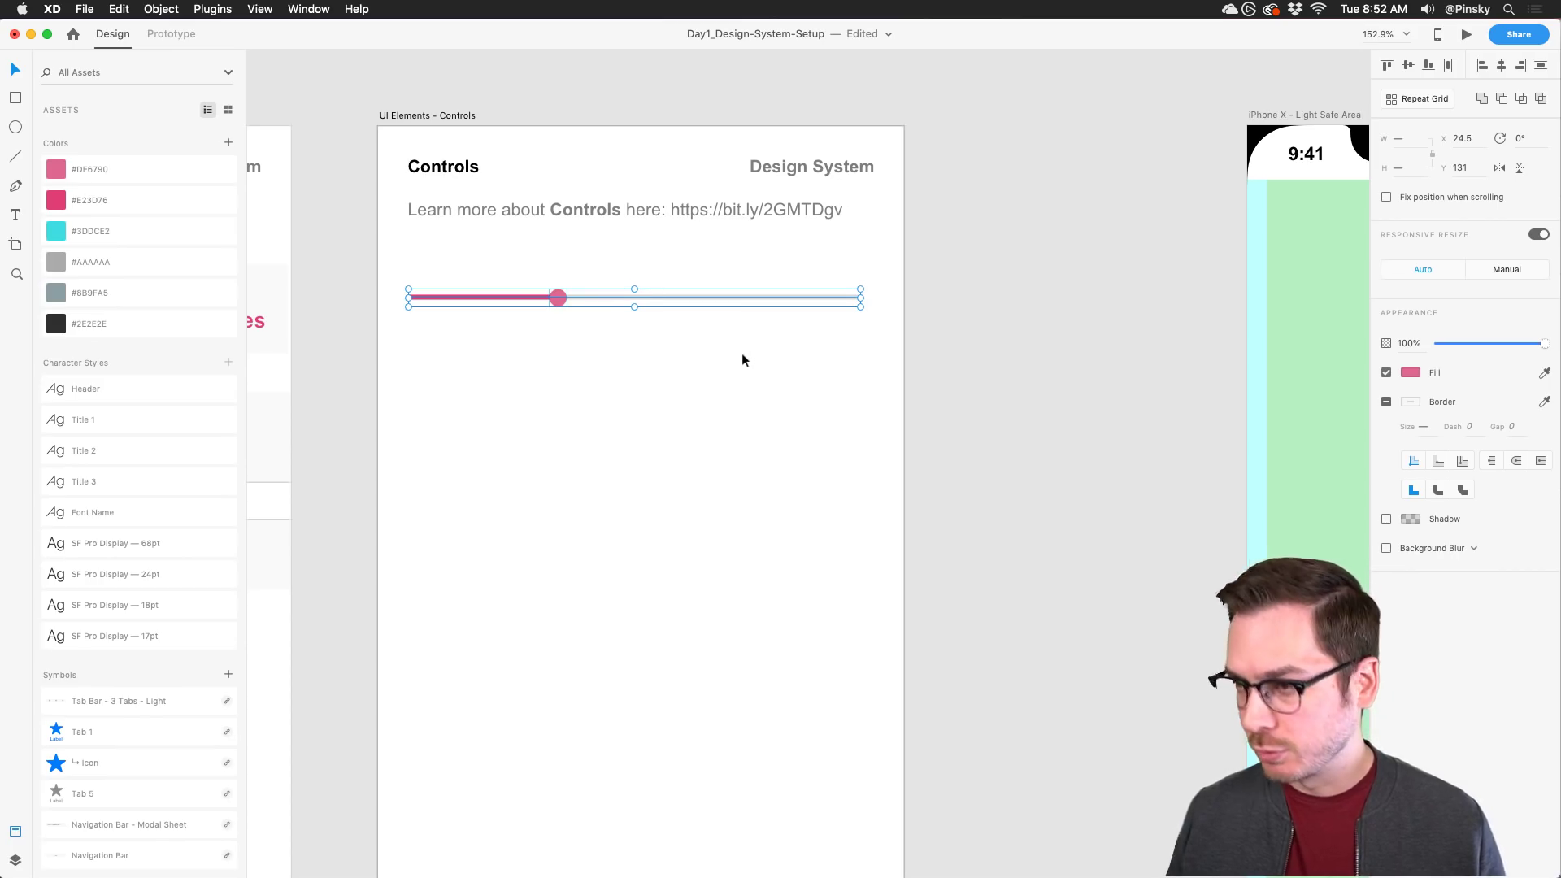
key(super+g)
key(super+y)
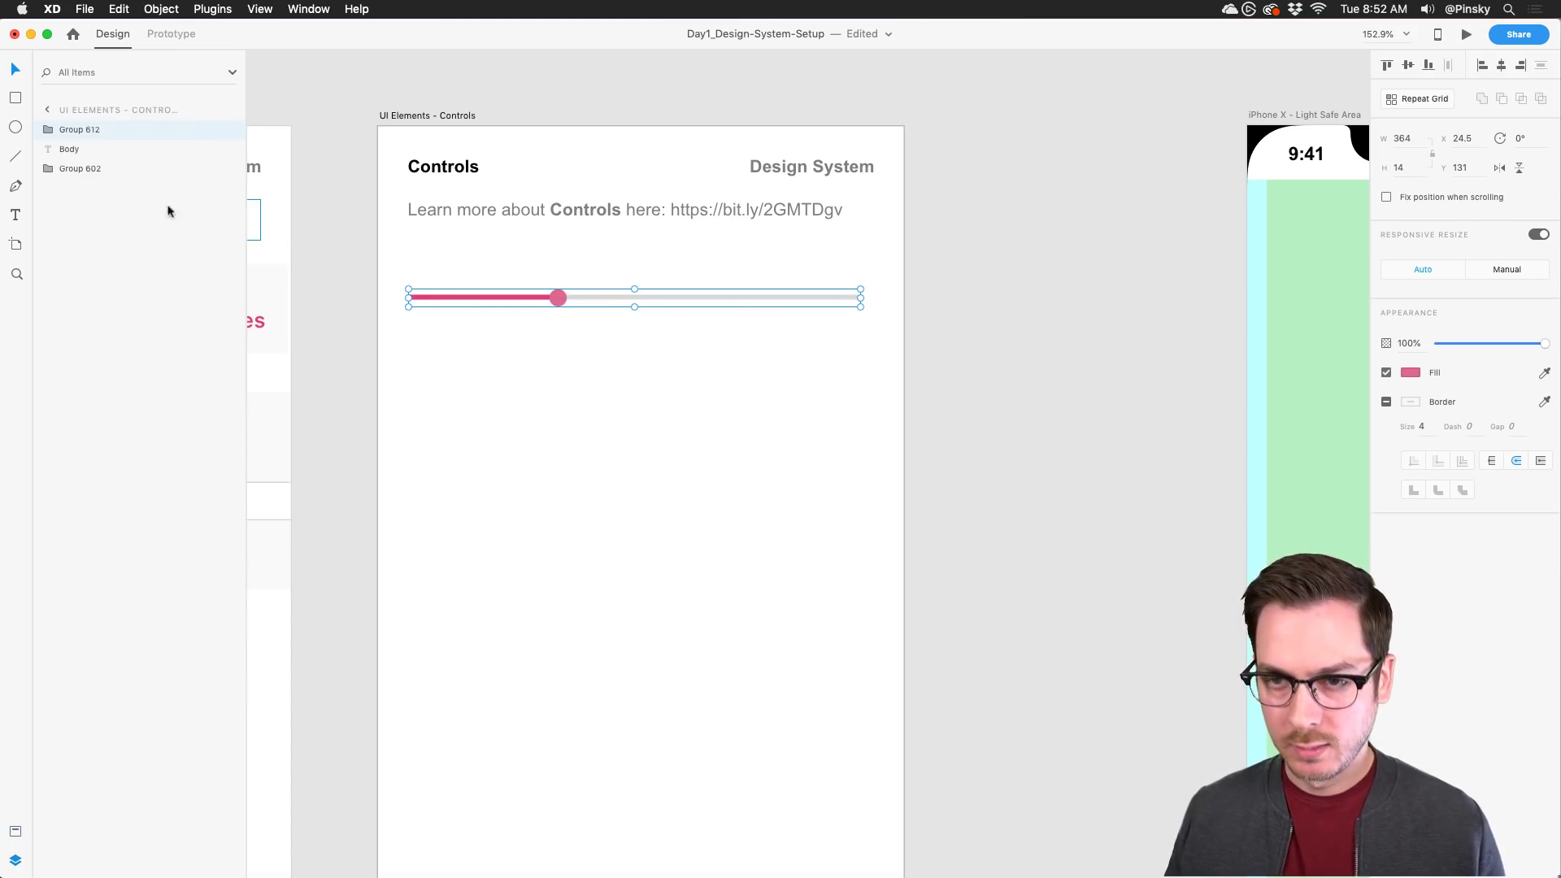
double_click(78, 130)
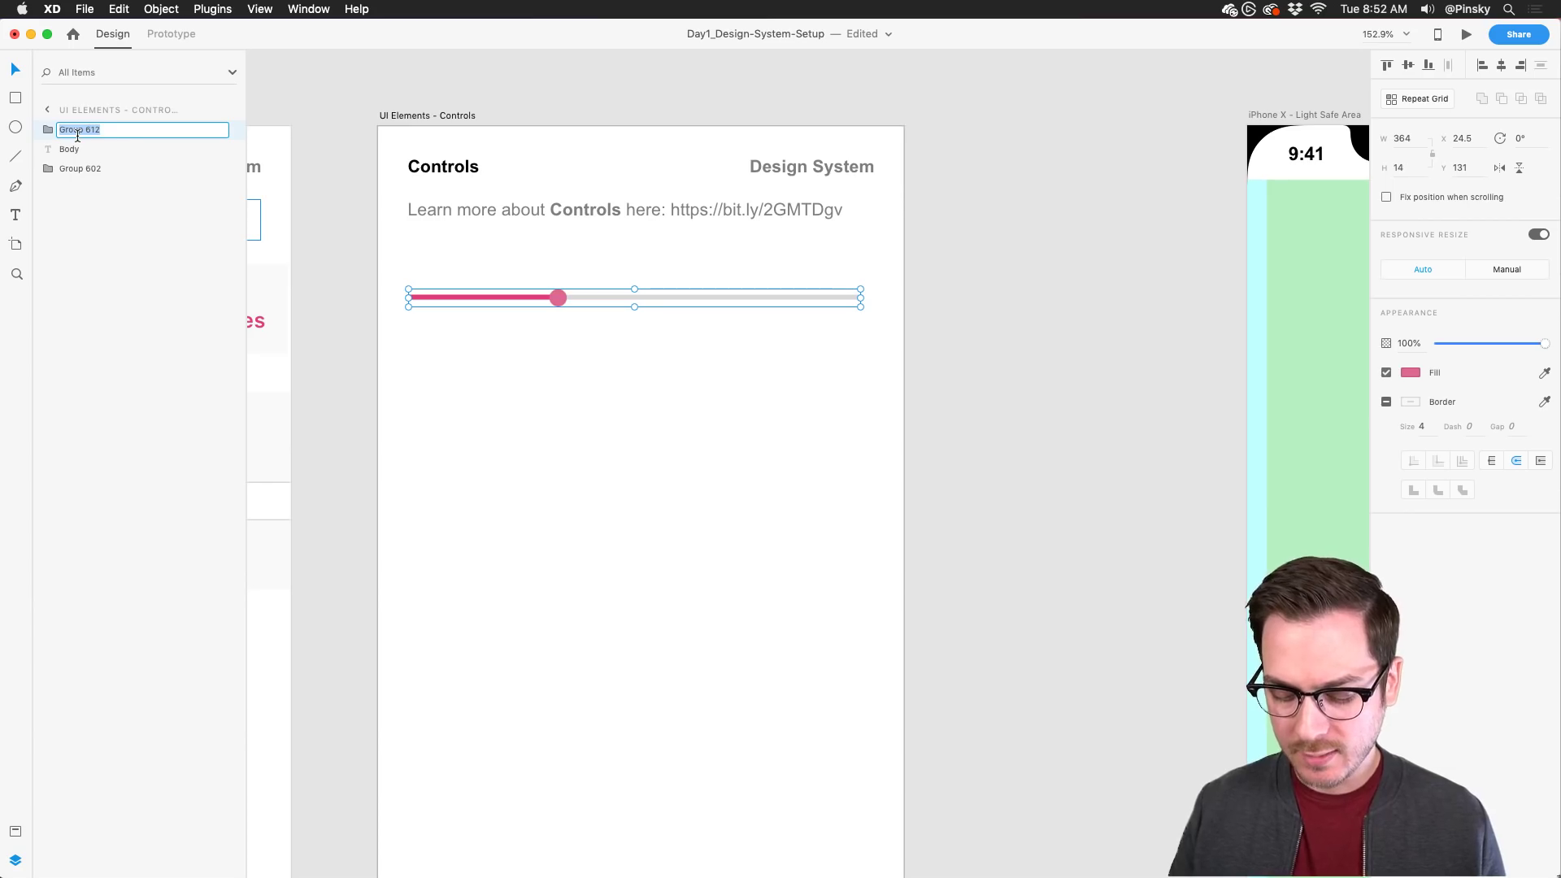
text(Scrubber)
key(Return)
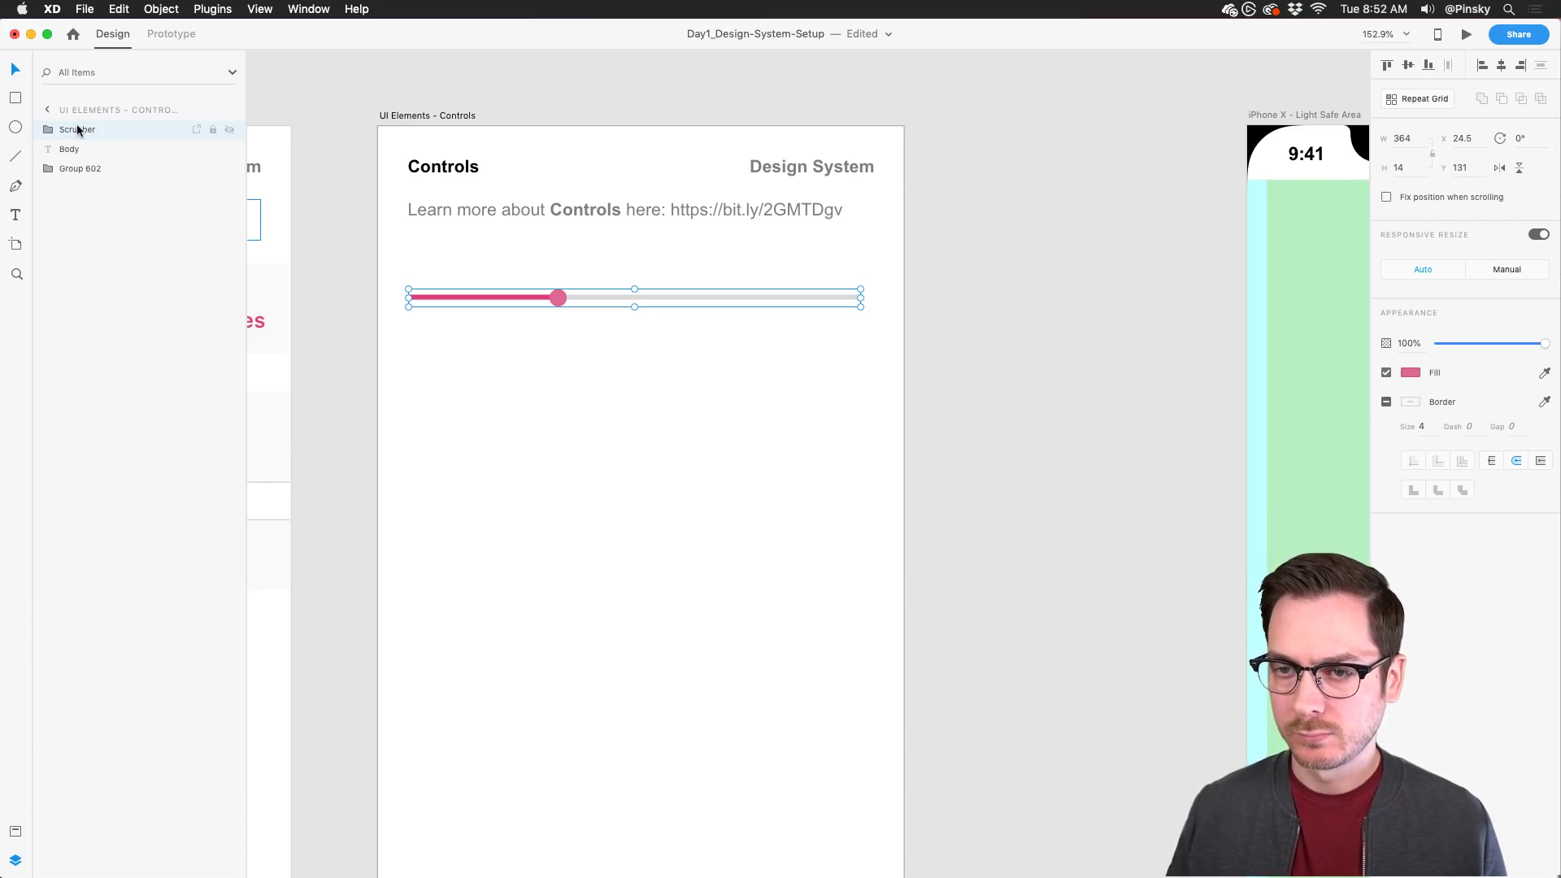
Step: Draw a pill-shaped rectangle about 66 × 28 with corner radius 14 below the left end of the slider
click(14, 100)
scroll(523, 344, up, 3)
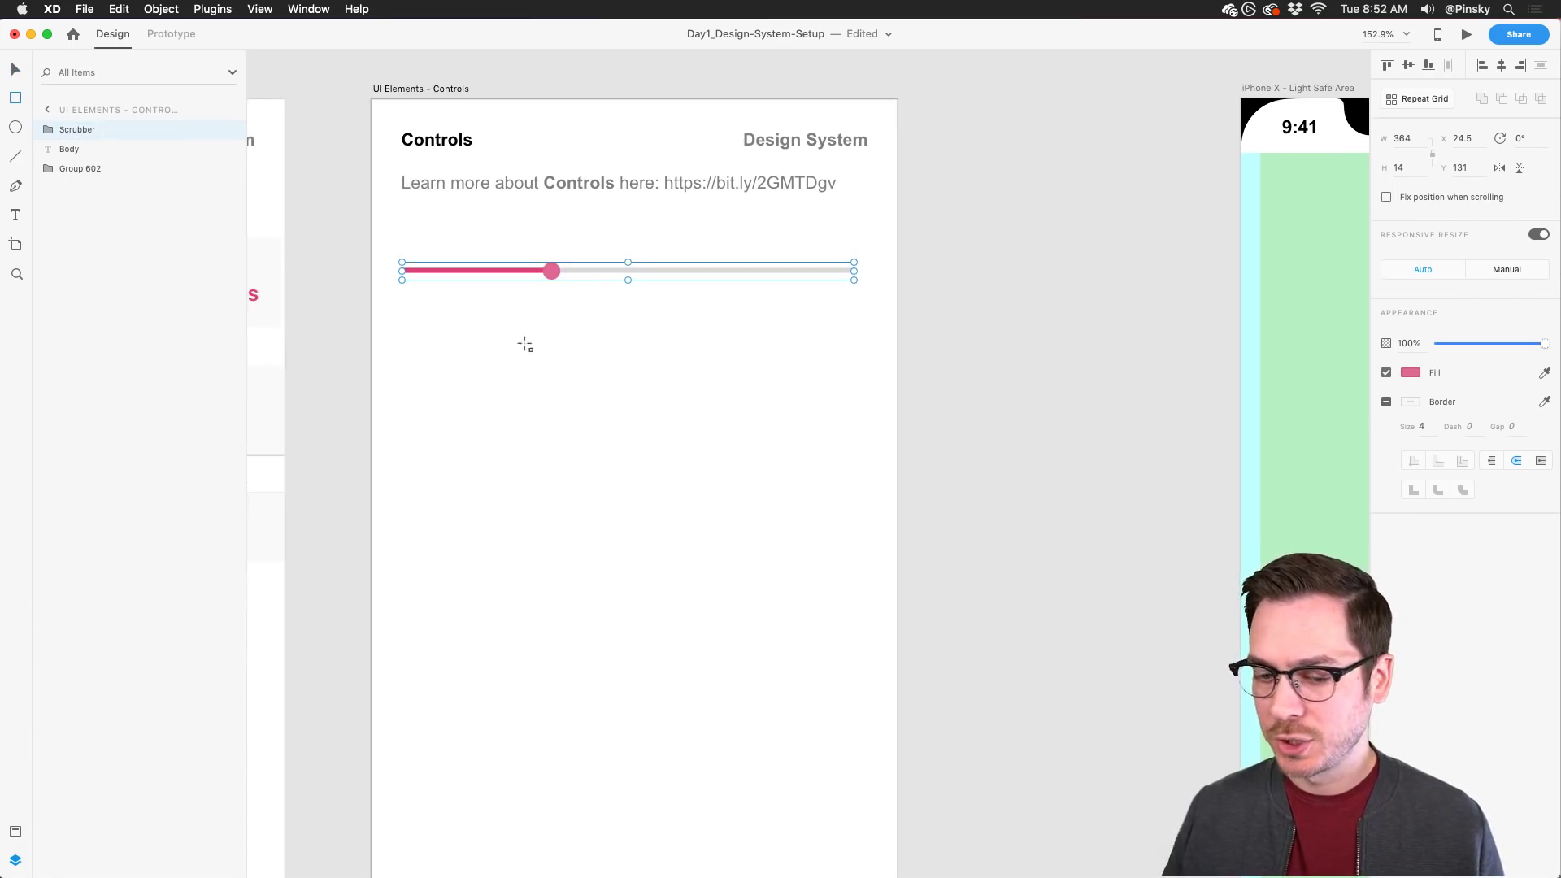
drag(366, 290, 464, 326)
scroll(418, 309, up, 5)
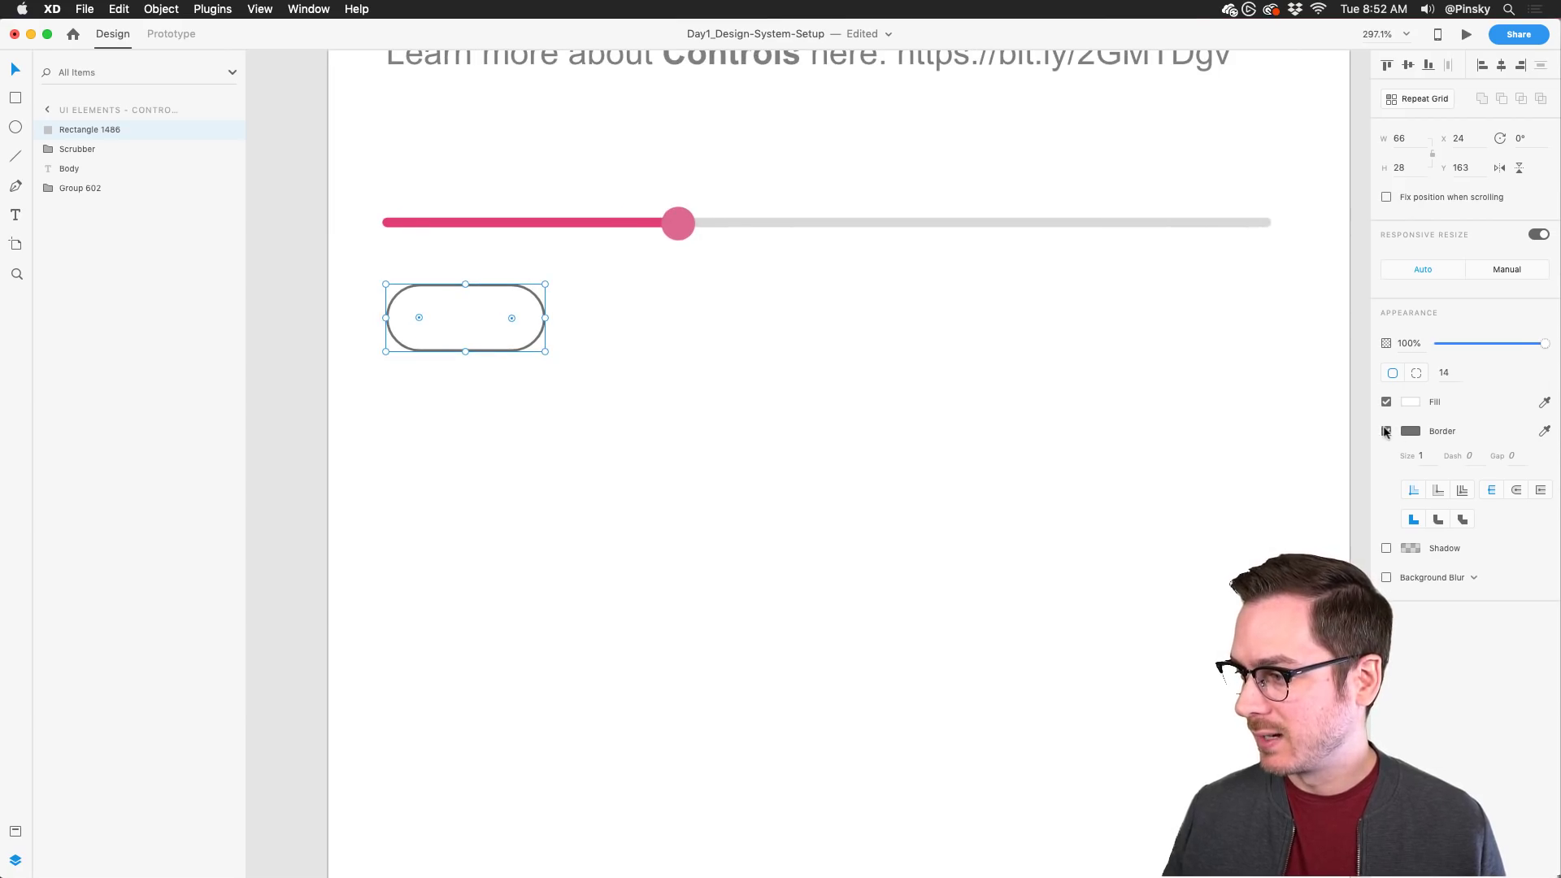
Step: Remove the pill's border and fill it with dark gray #555555
click(1386, 432)
click(1410, 402)
click(1217, 413)
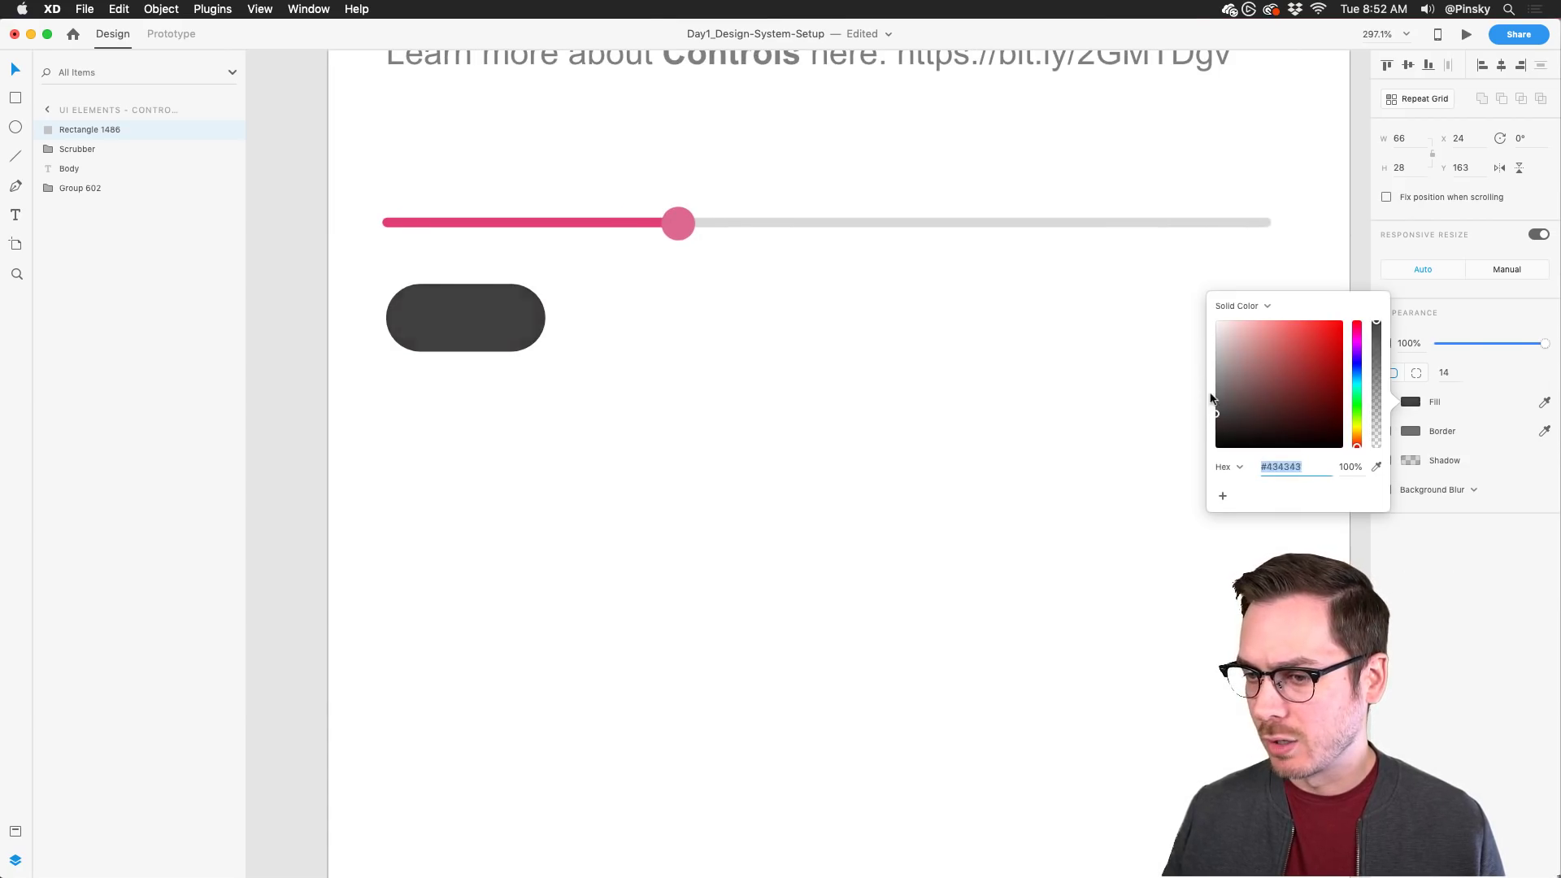
mouse_move(1211, 398)
mouse_down()
mouse_move(1201, 387)
mouse_move(1198, 403)
mouse_up()
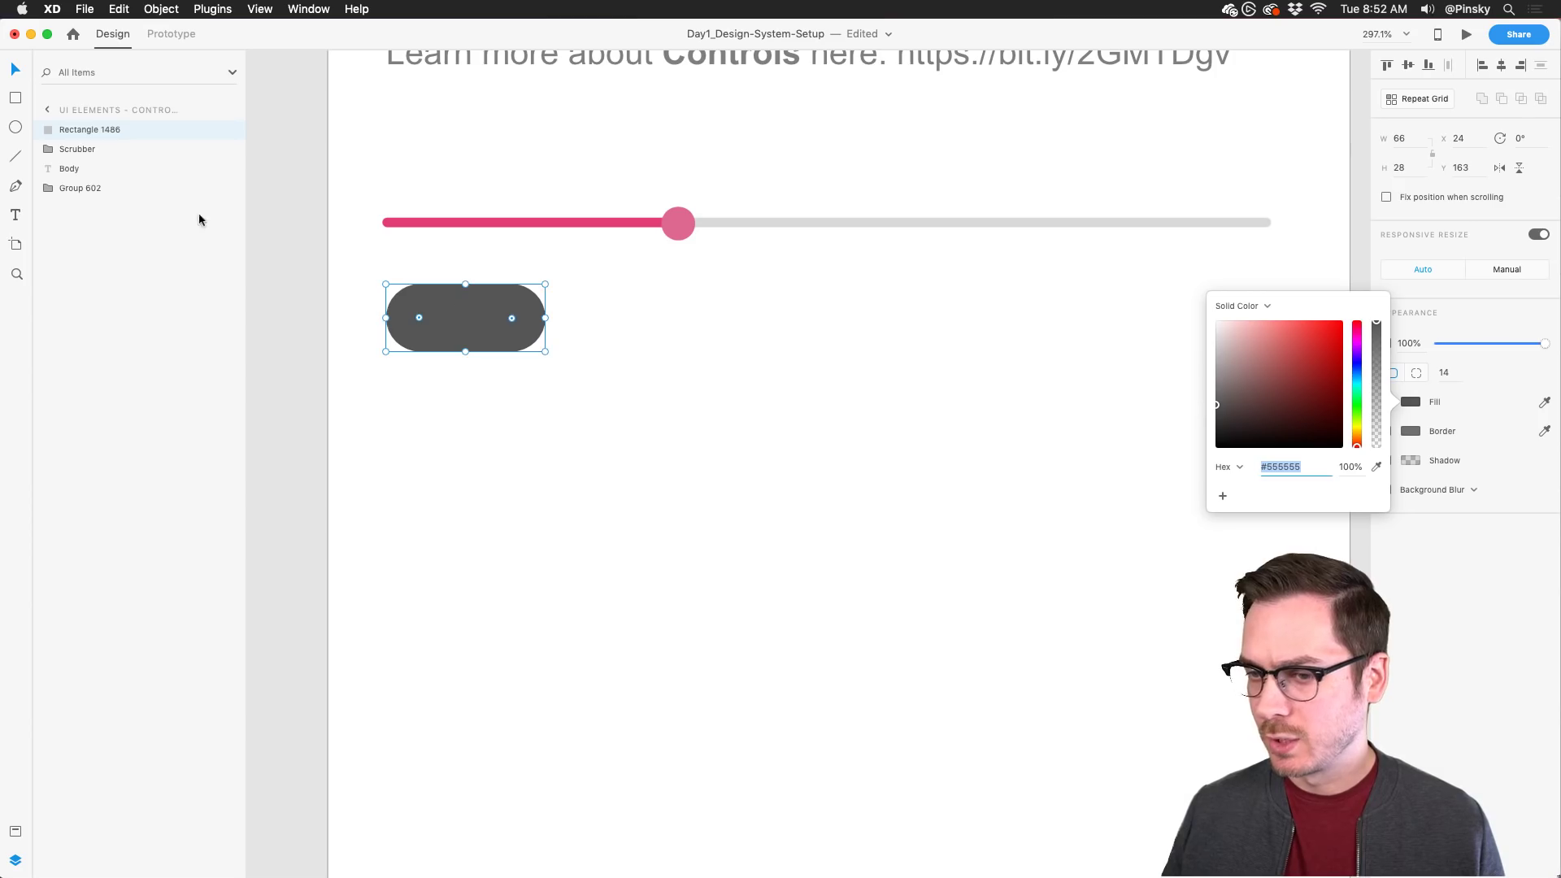
Step: Draw a 28 × 28 white circle over the pill's left end as the switch knob, without a border
click(16, 128)
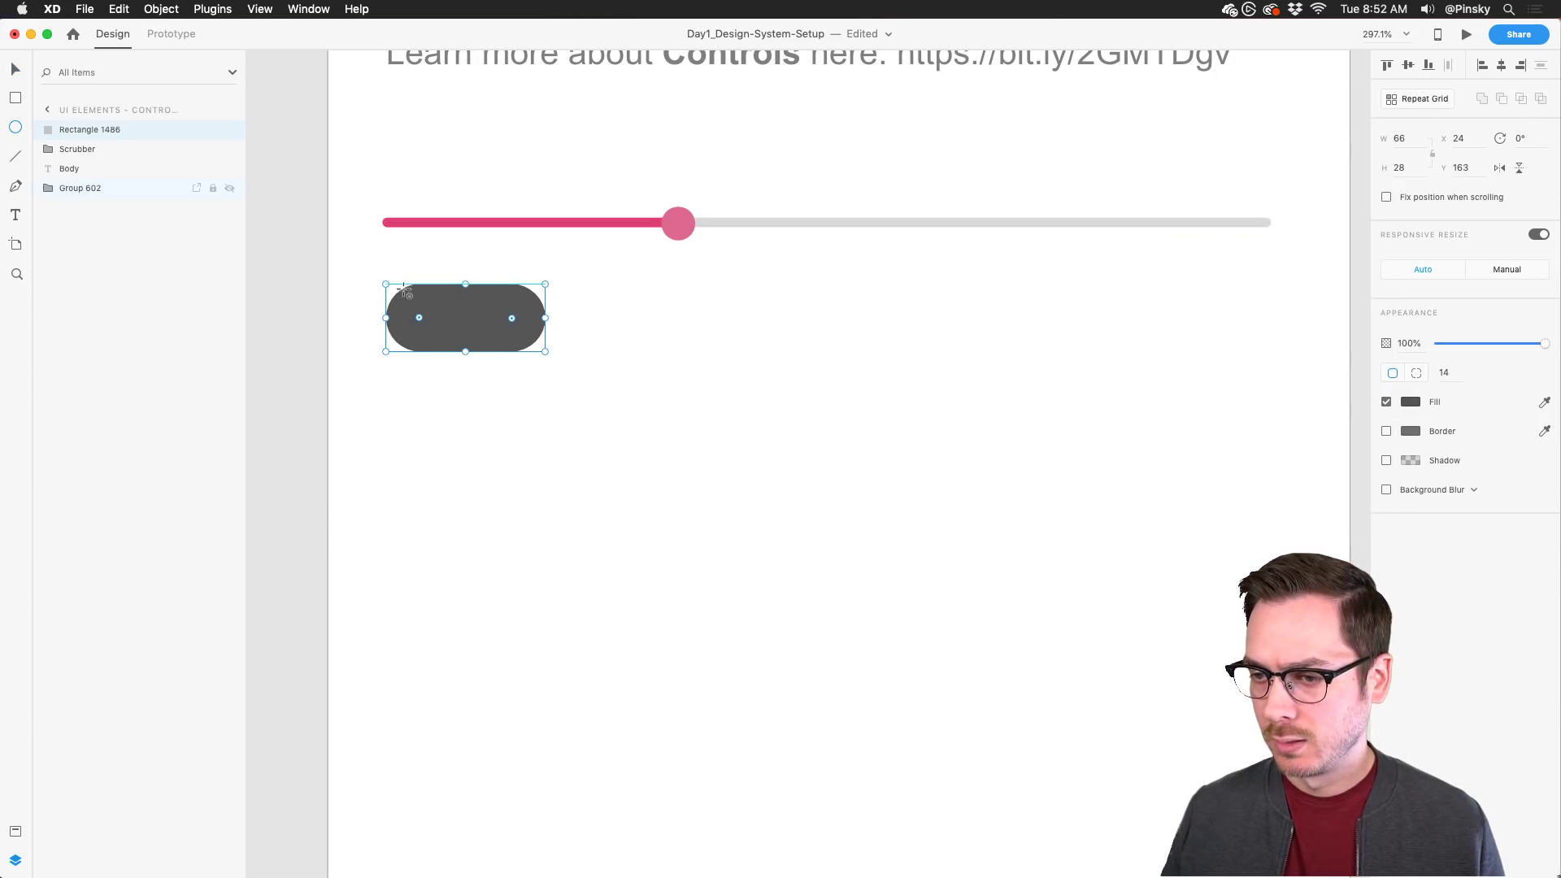
mouse_move(406, 292)
mouse_down()
mouse_move(468, 360)
mouse_move(425, 316)
mouse_up()
key(v)
click(1386, 401)
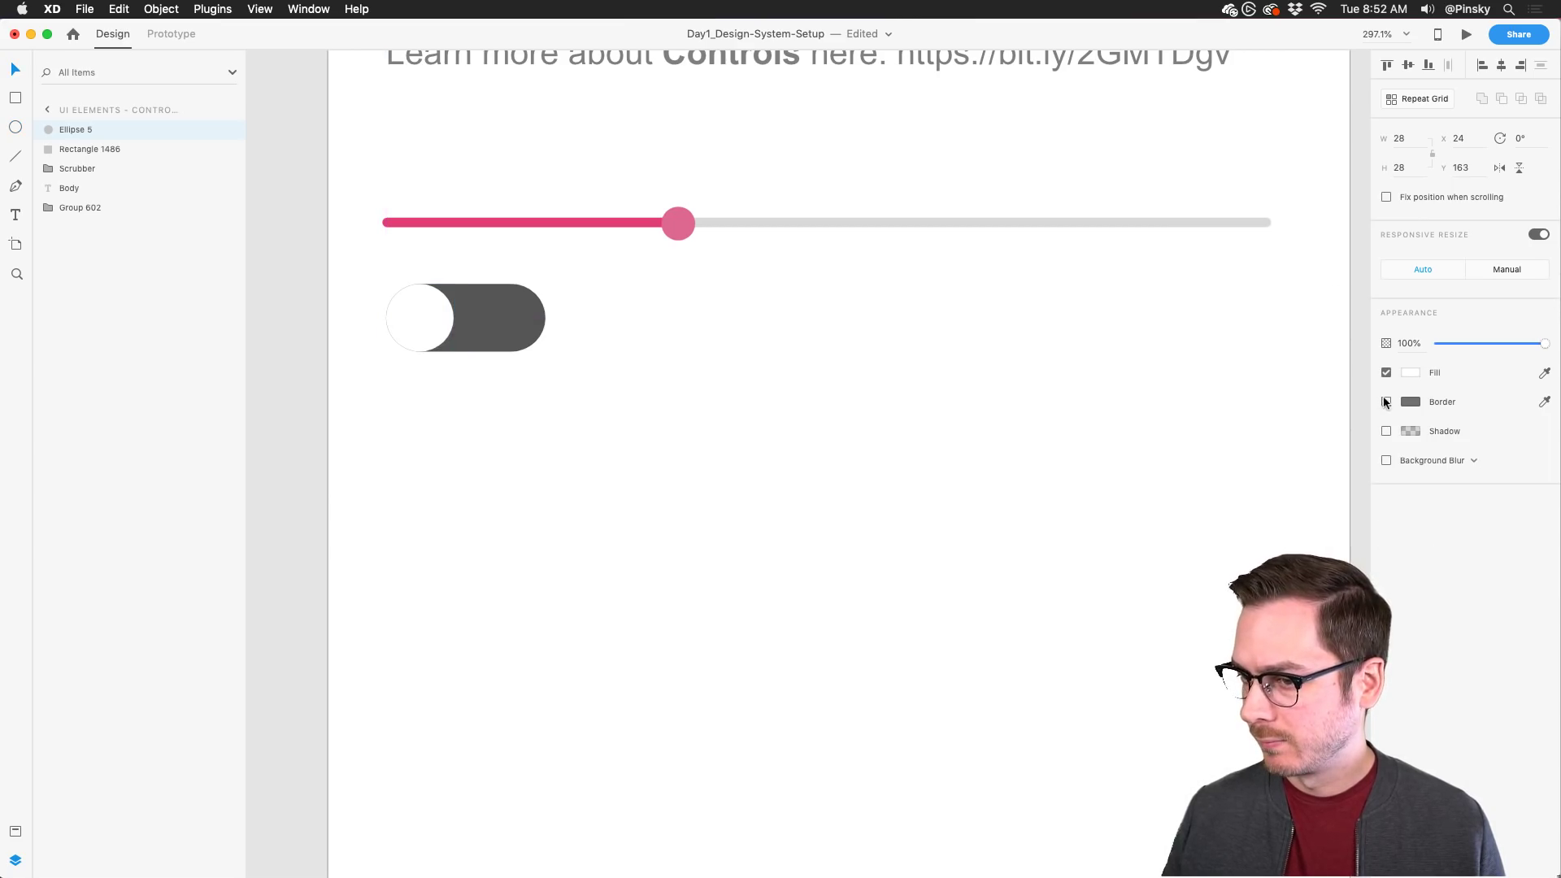
Step: Add a shadow to the white knob with X 0, Y 3 and blur 3
click(1386, 431)
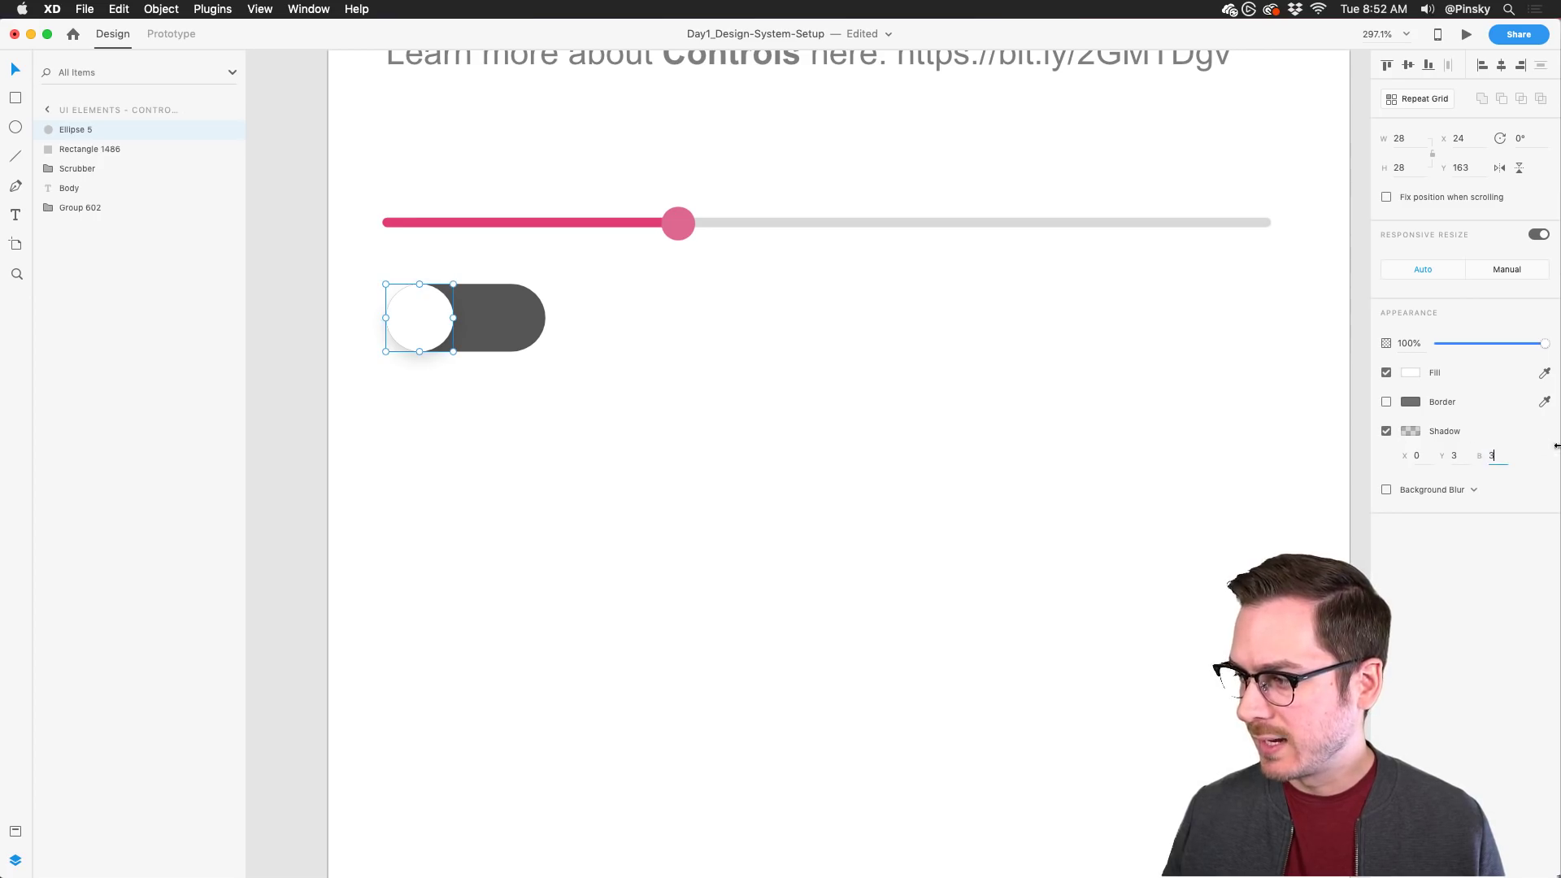
text(3)
key(Return)
click(452, 327)
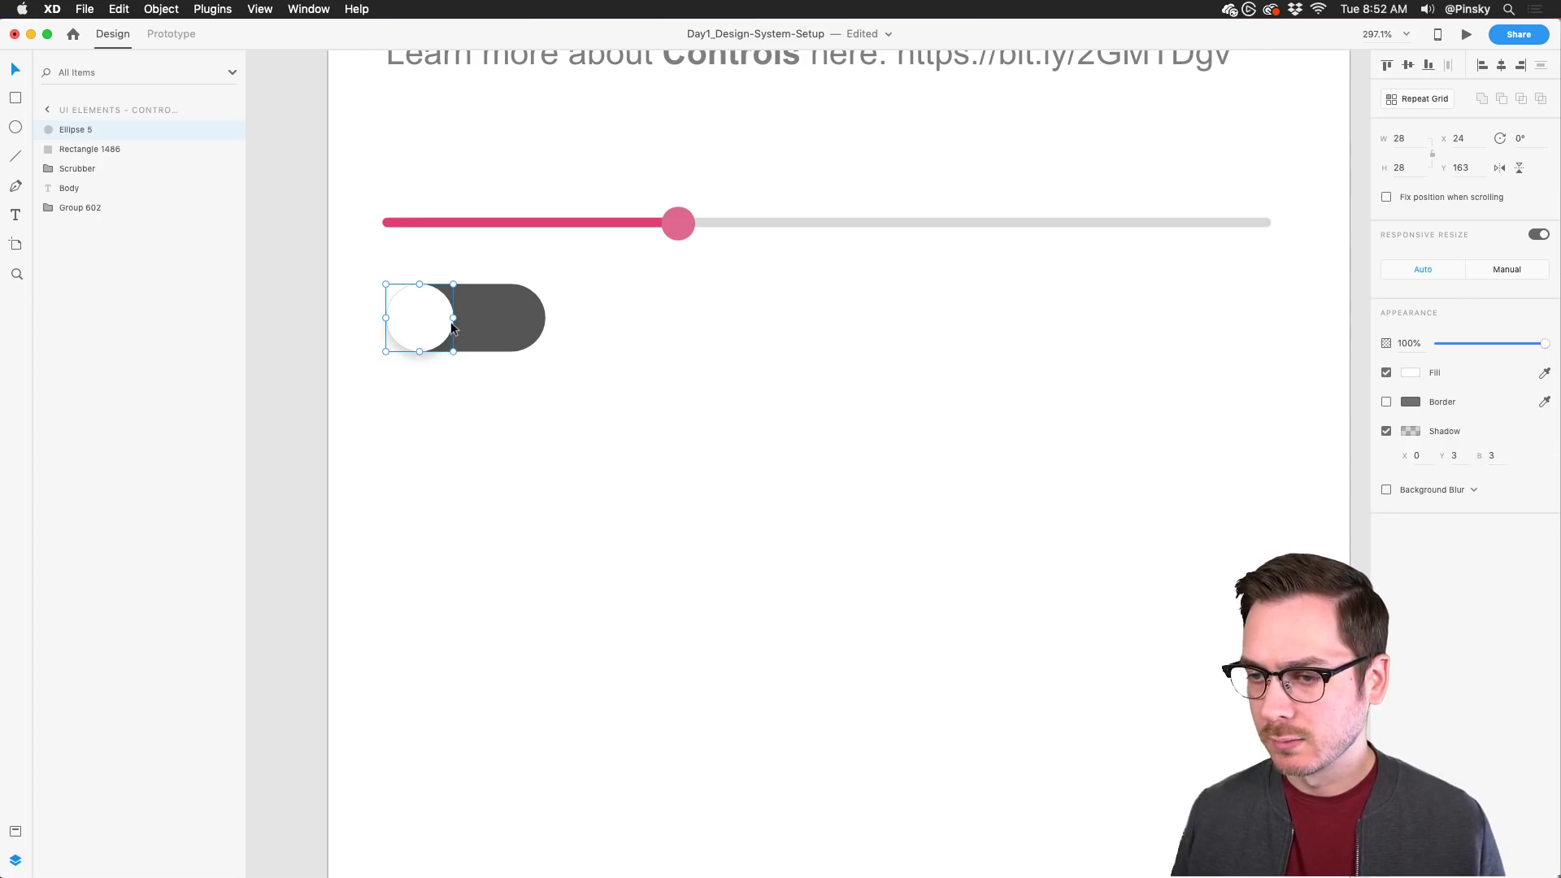
Step: Duplicate the switch to the right of the original, and place the copy's knob at the right end of its track
click(540, 388)
drag(540, 388, 375, 278)
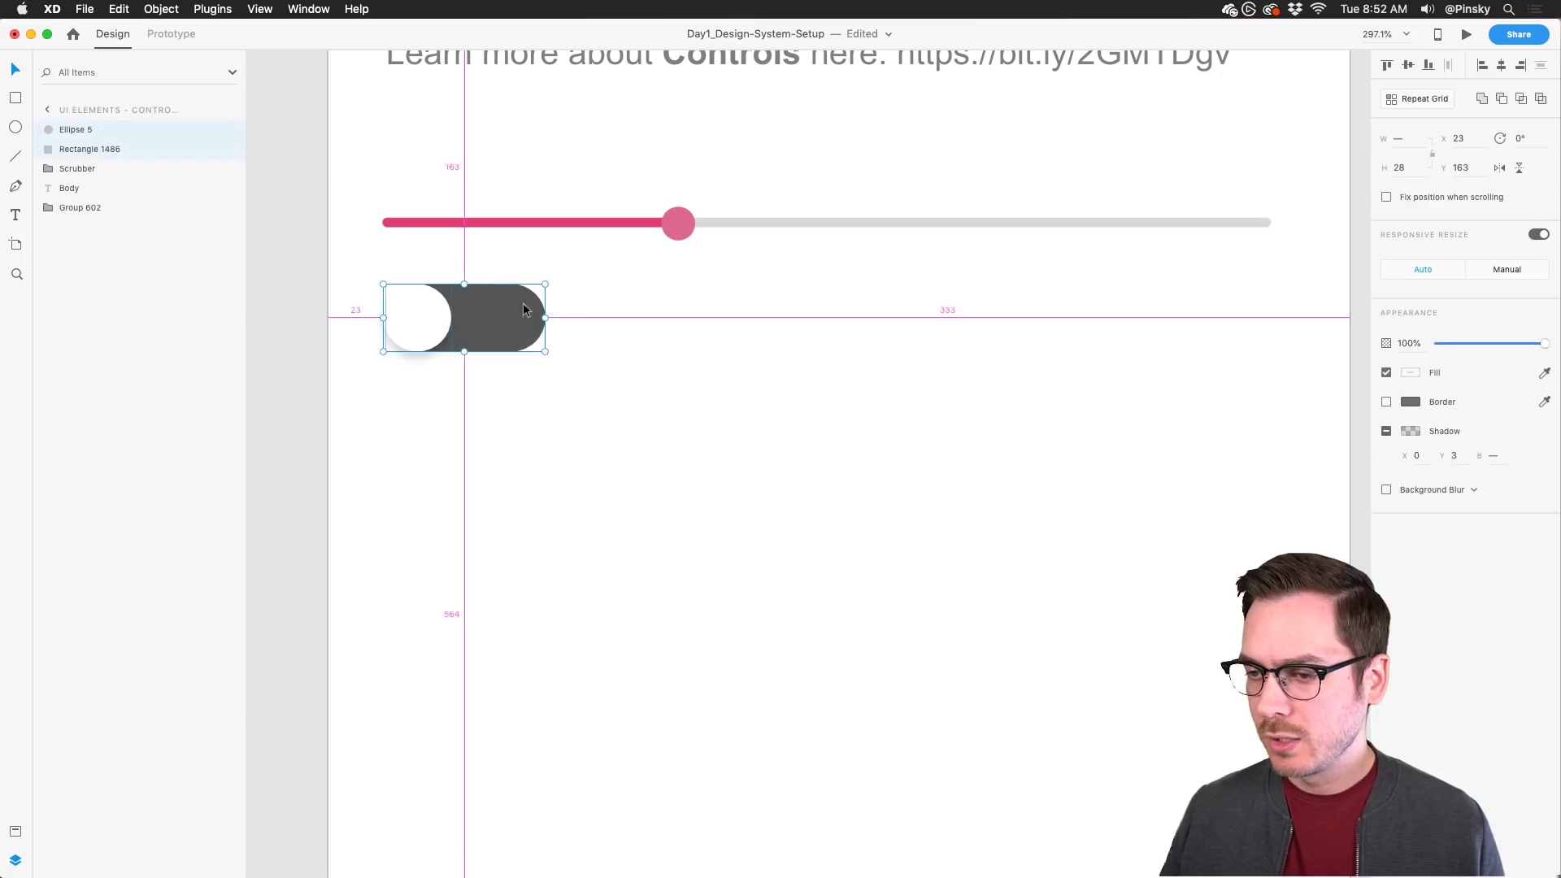
drag(524, 309, 777, 308)
click(904, 323)
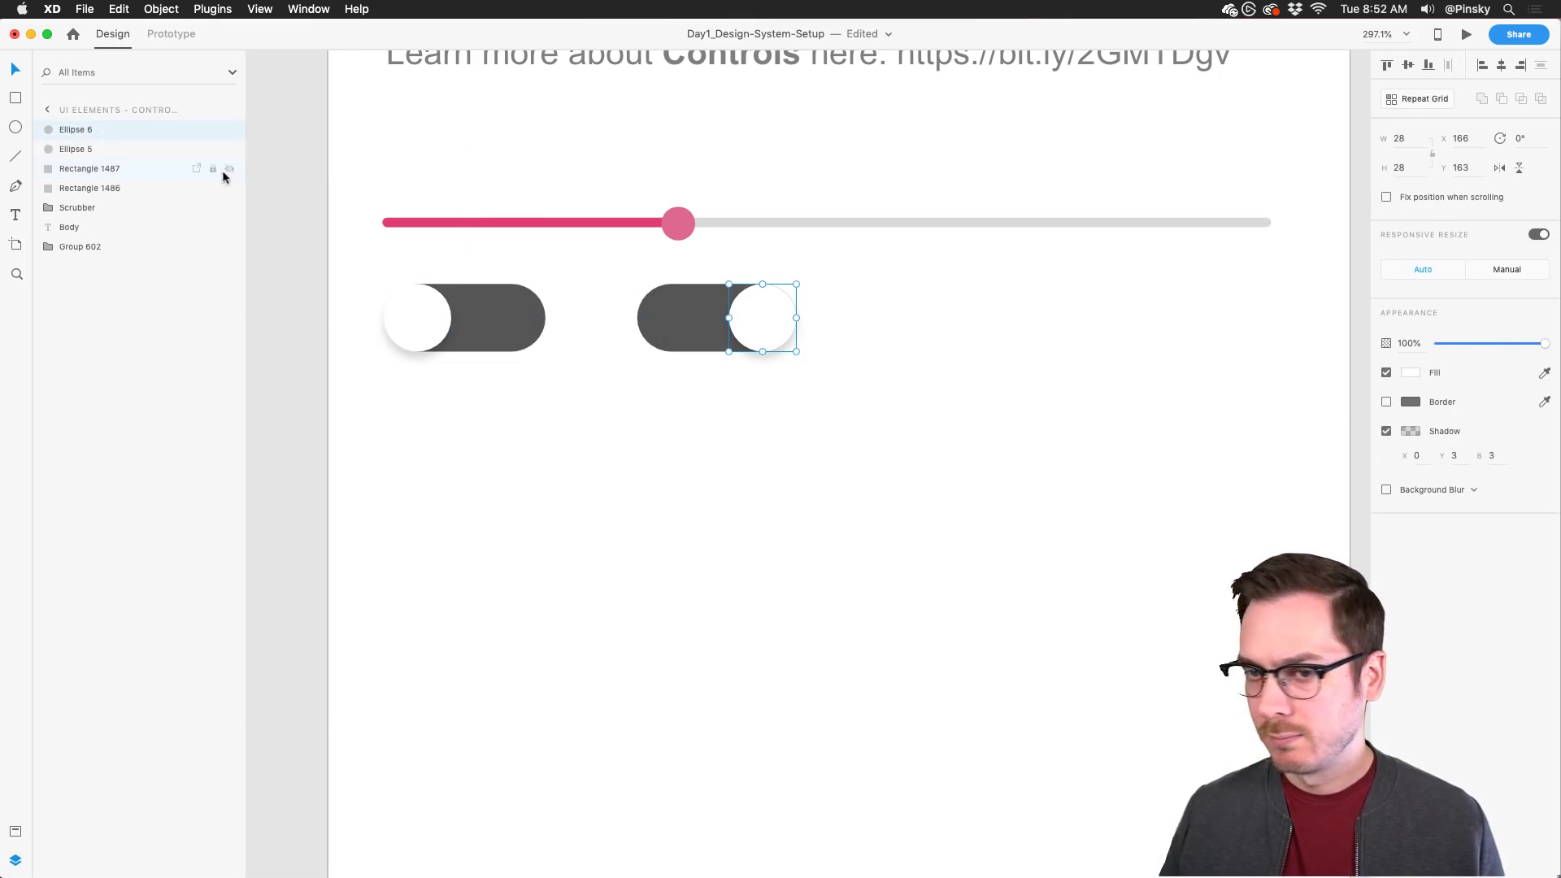
Step: Fill the copied switch's knob with the saved #E23D76 color and its track with a light gray
key(super+shift+y)
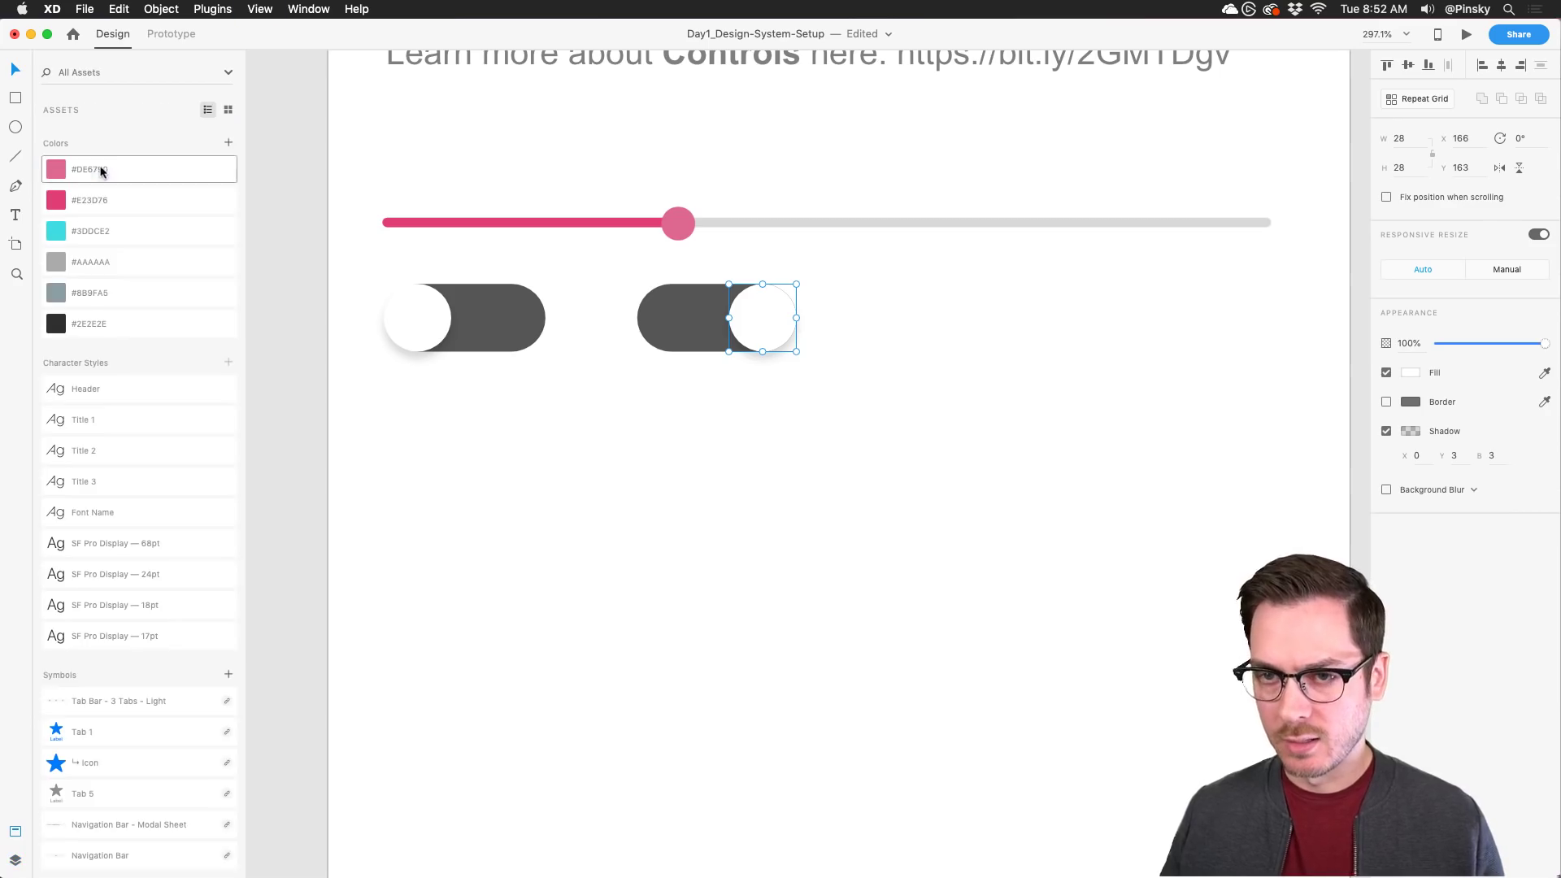
click(155, 200)
click(704, 314)
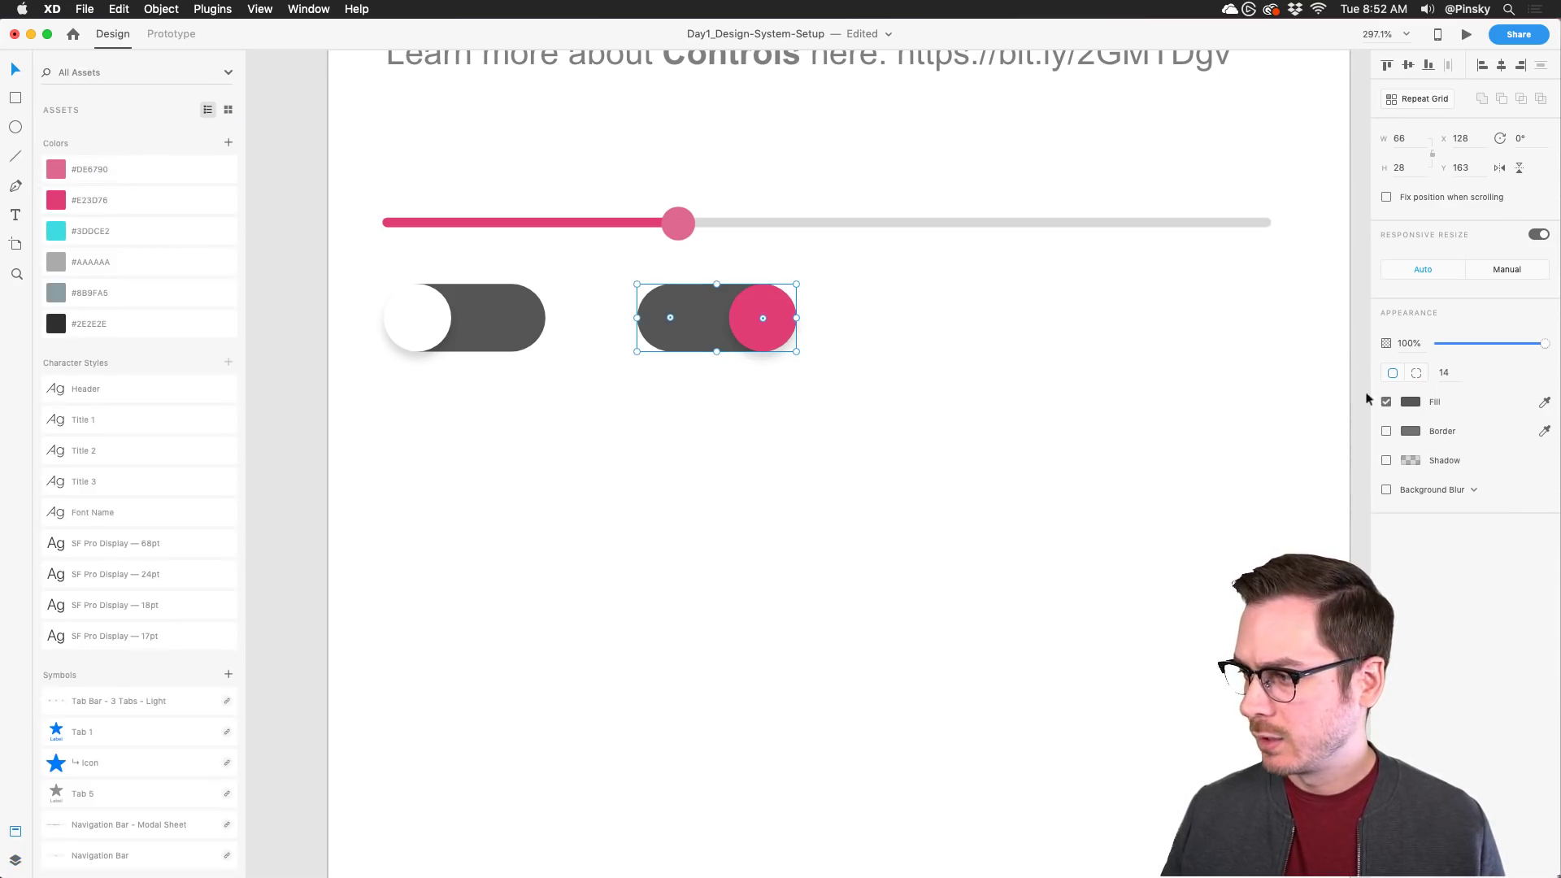
click(1410, 402)
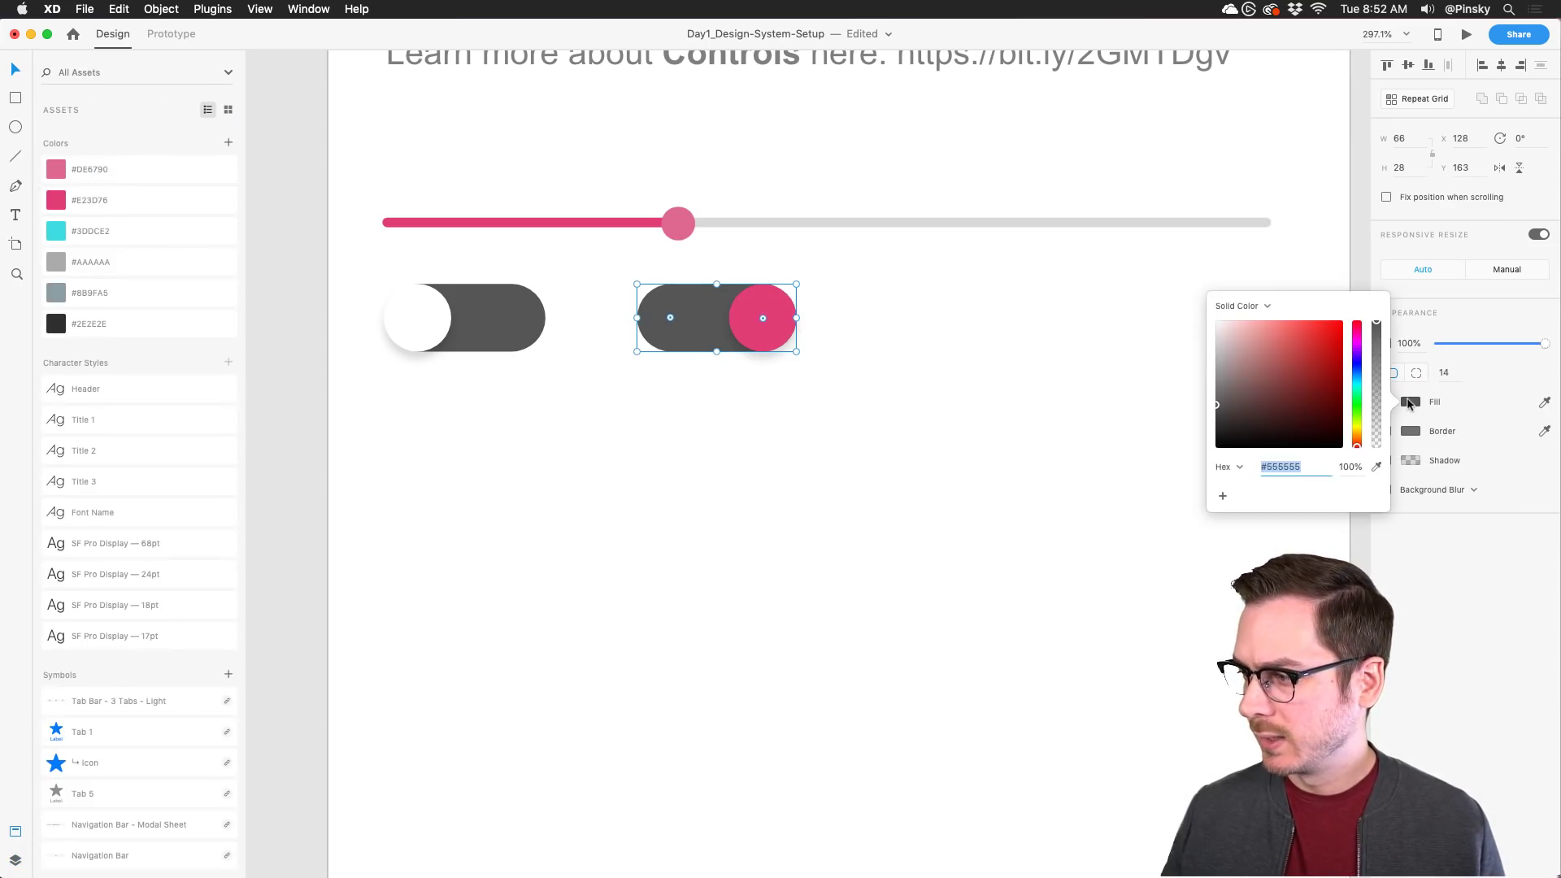
click(1202, 329)
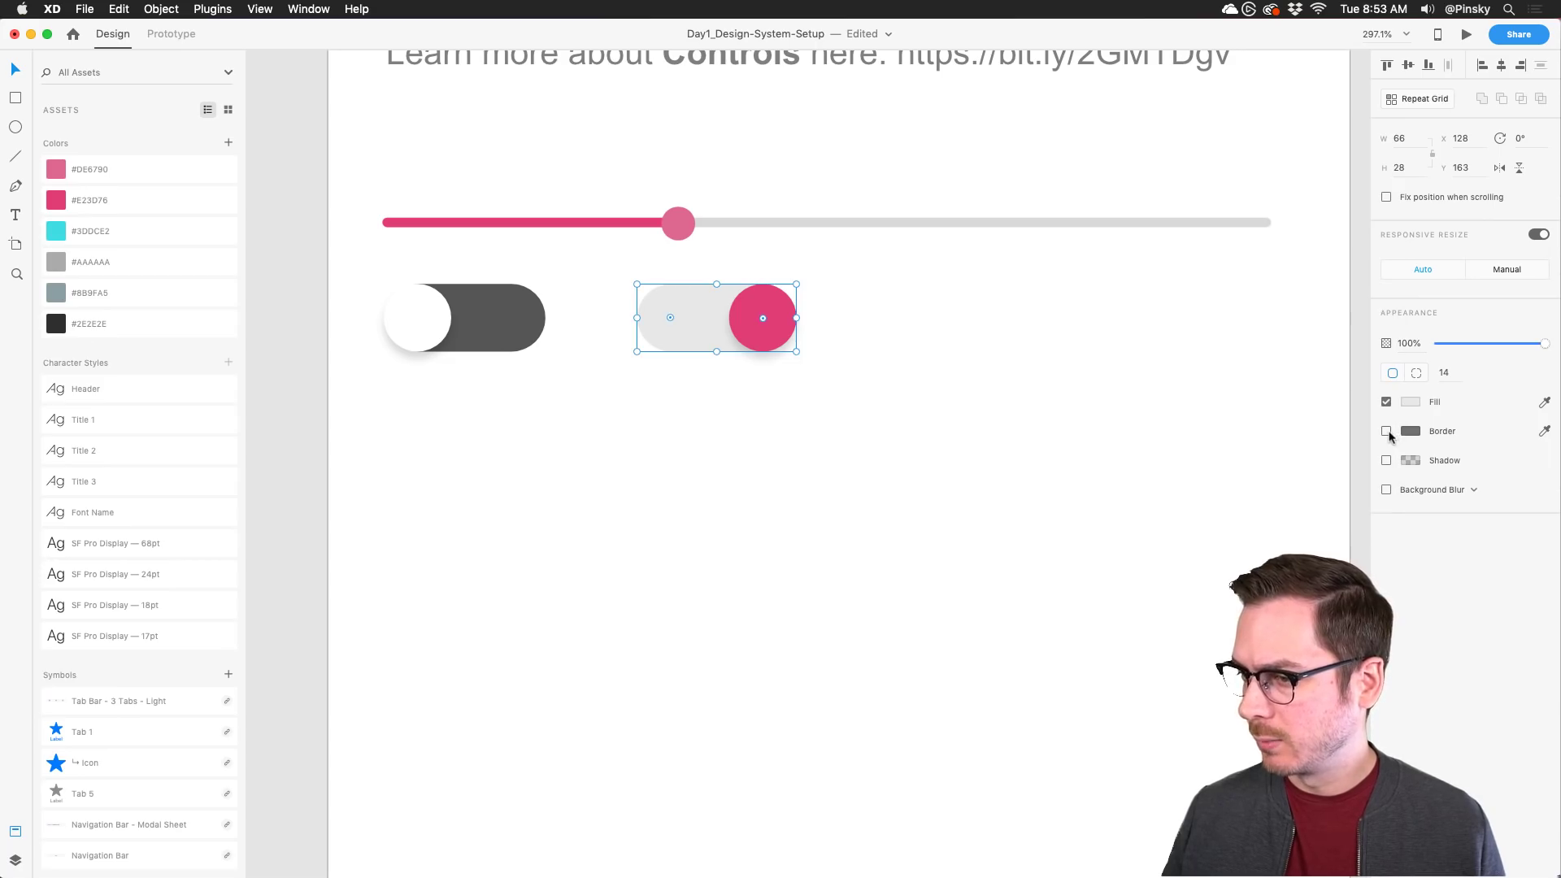
Step: Add a border of size 1 in #E0E0E0 to the copied switch's track
click(1385, 431)
click(1410, 431)
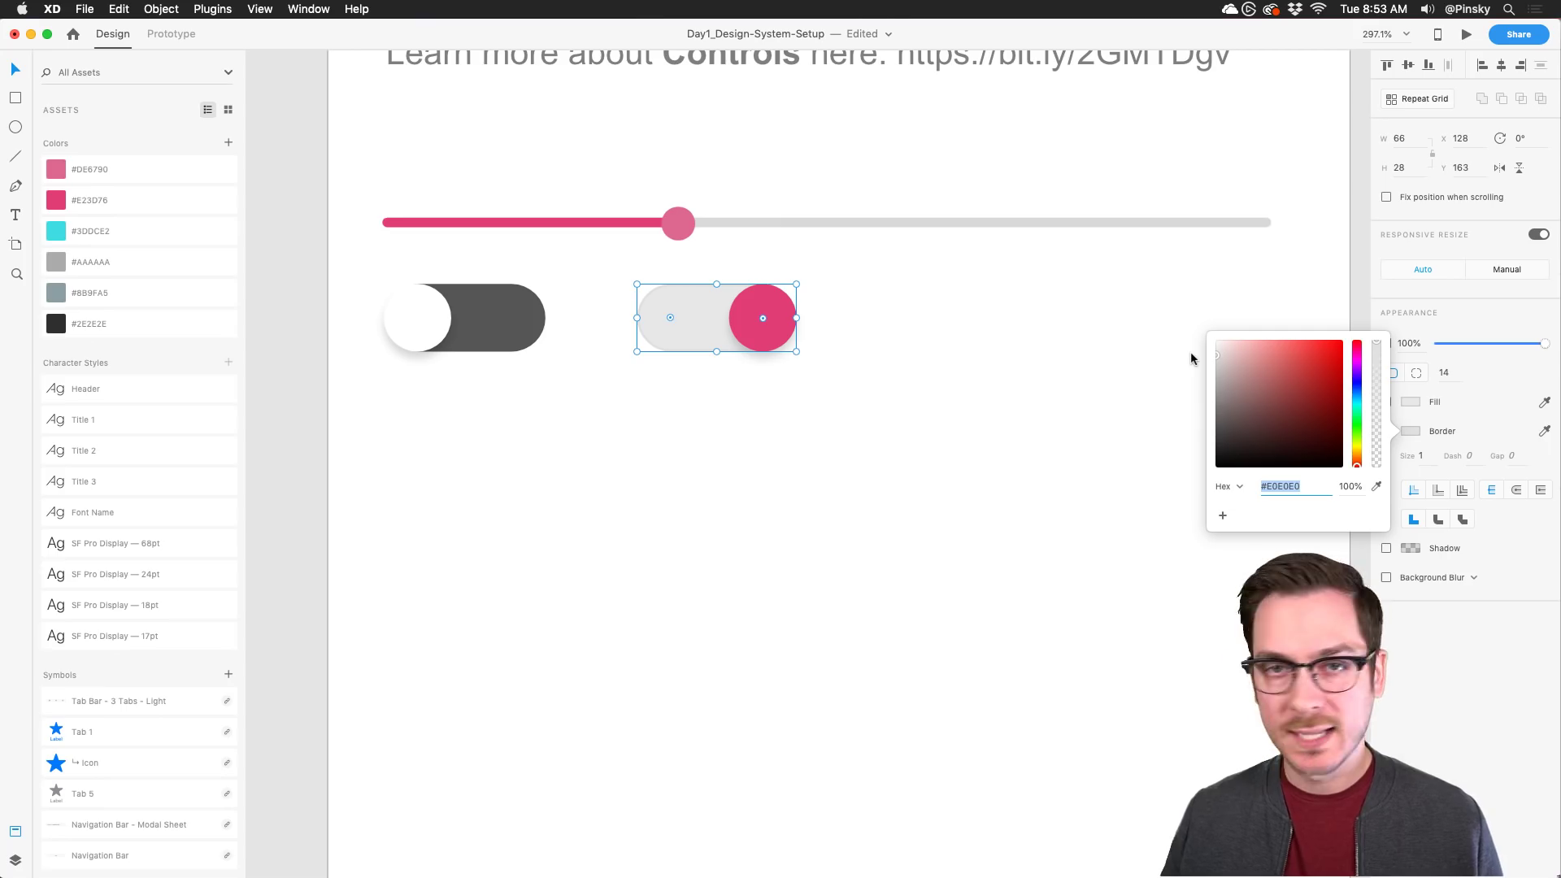
click(851, 419)
Step: Group the copied switch's track and pink knob, and rename the group Switch – On
drag(832, 408, 651, 309)
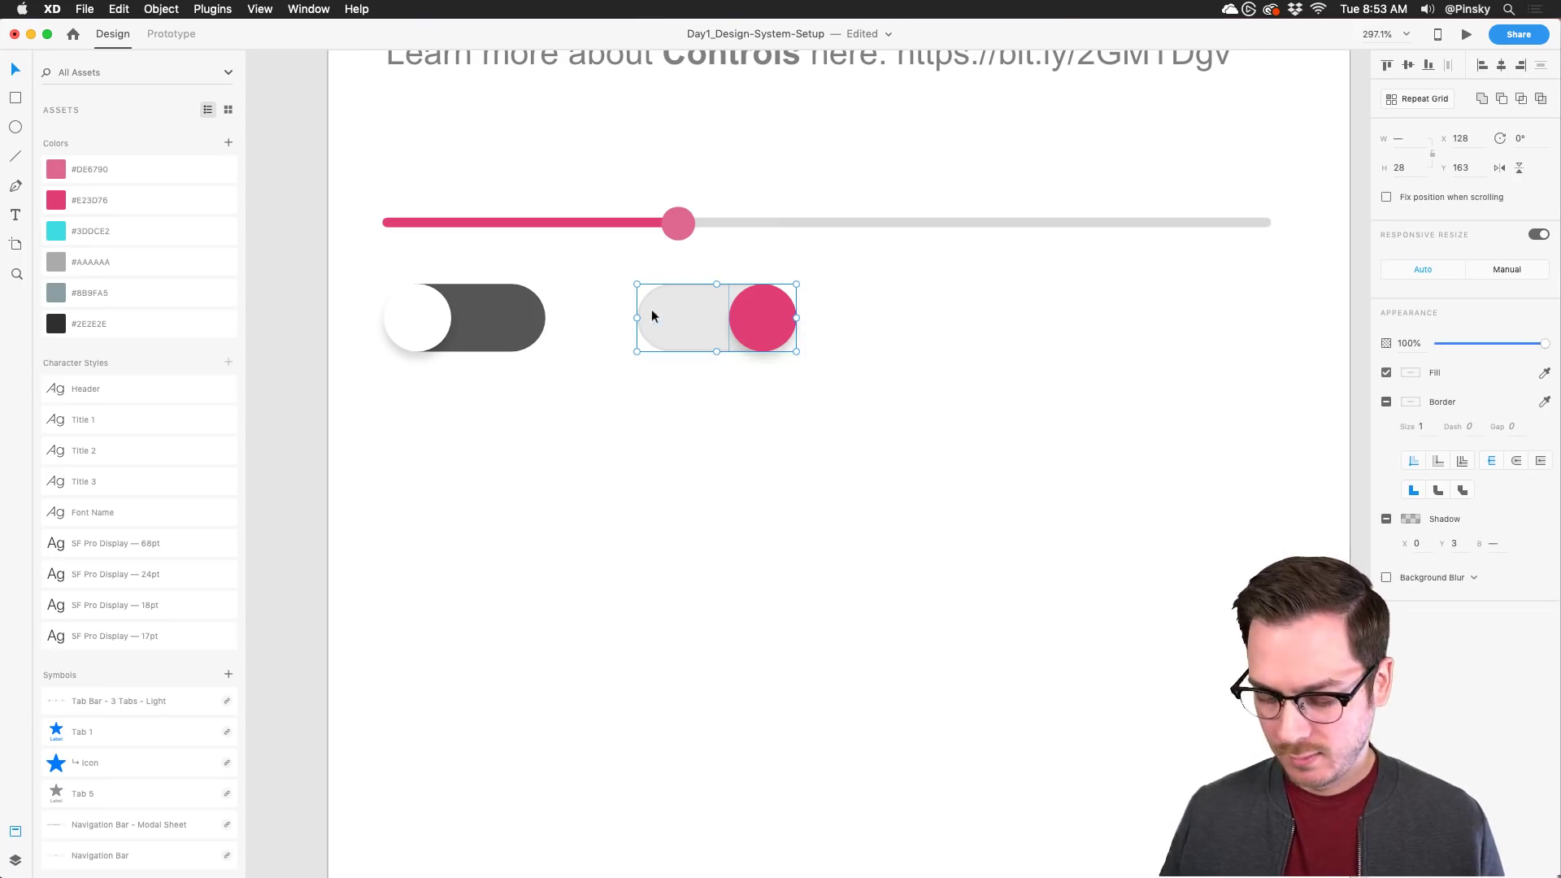
key(super+Tab)
key(super+Tab)
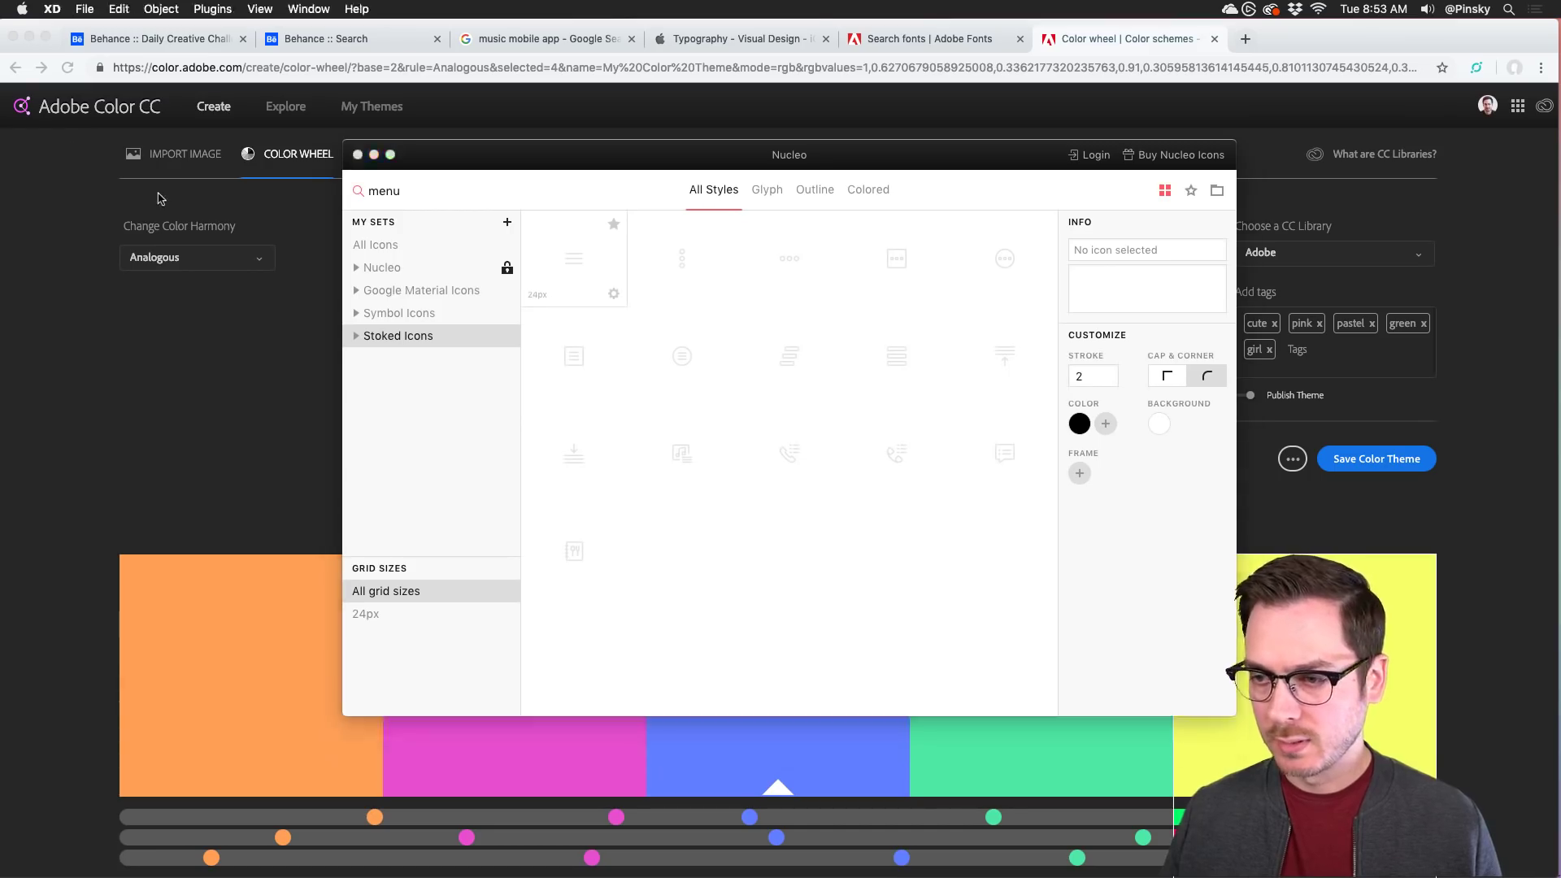
key(super+g)
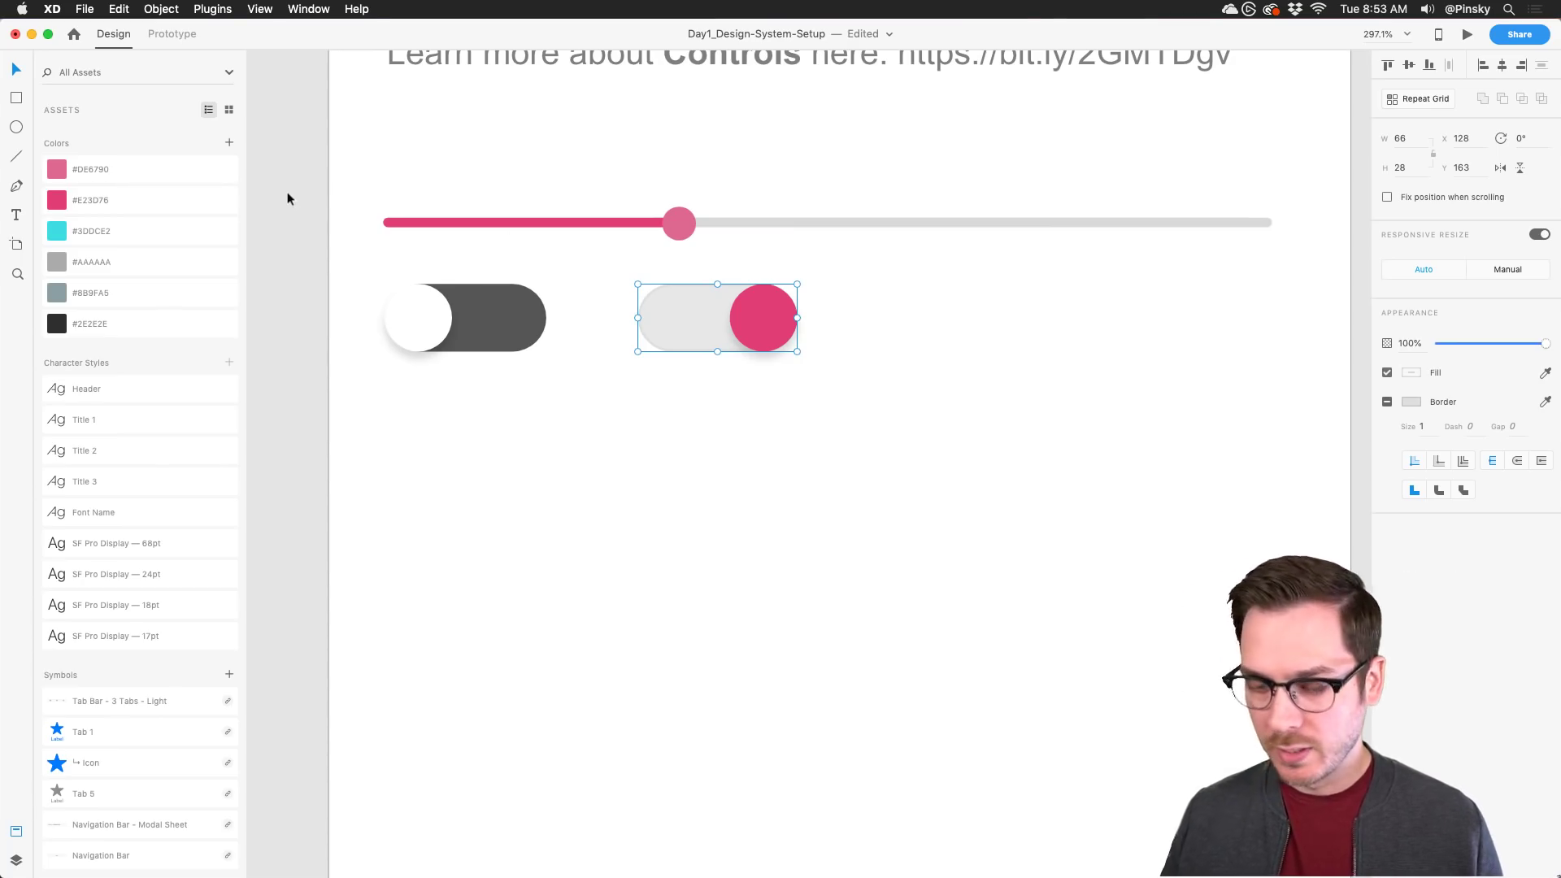
key(super+y)
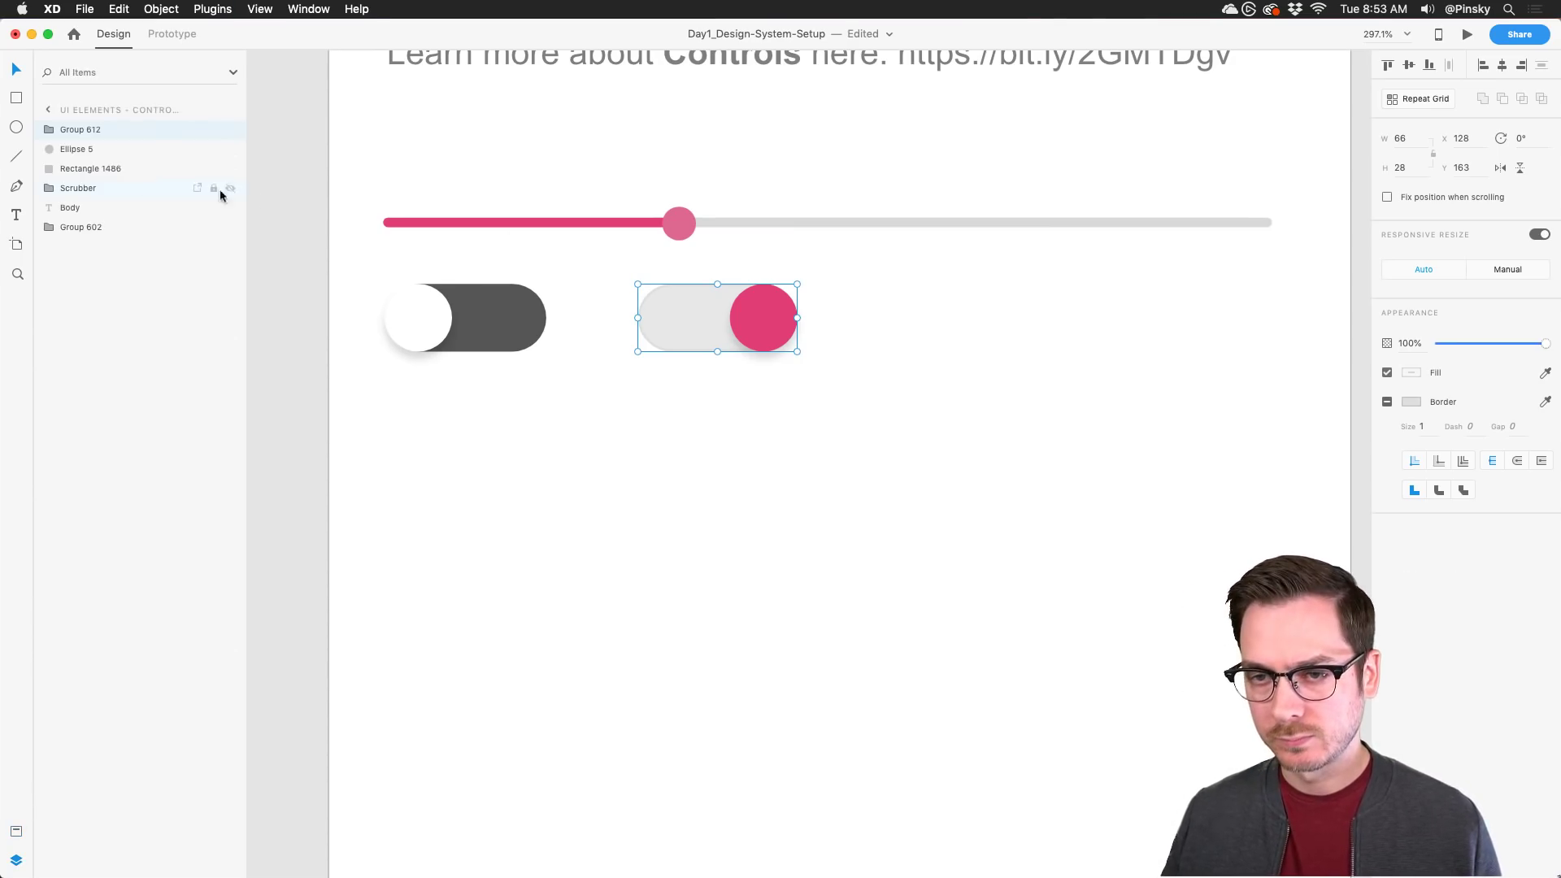
double_click(91, 133)
text(Switch -)
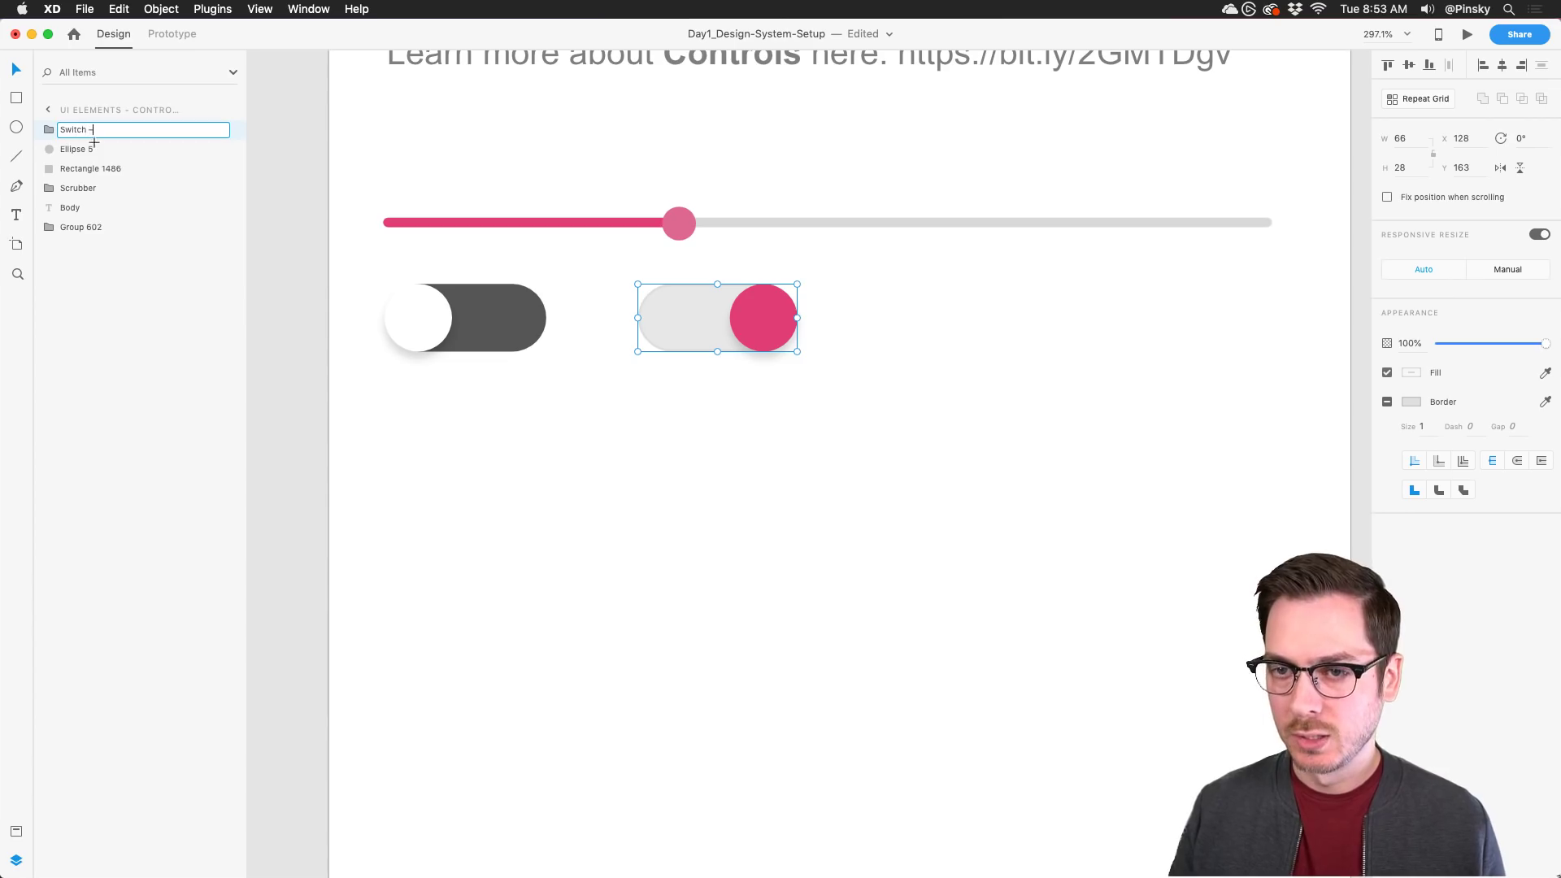
text( On)
key(Return)
Step: Group the dark switch's track and white knob, and rename the group Switch – Off
drag(383, 280, 564, 401)
key(super+g)
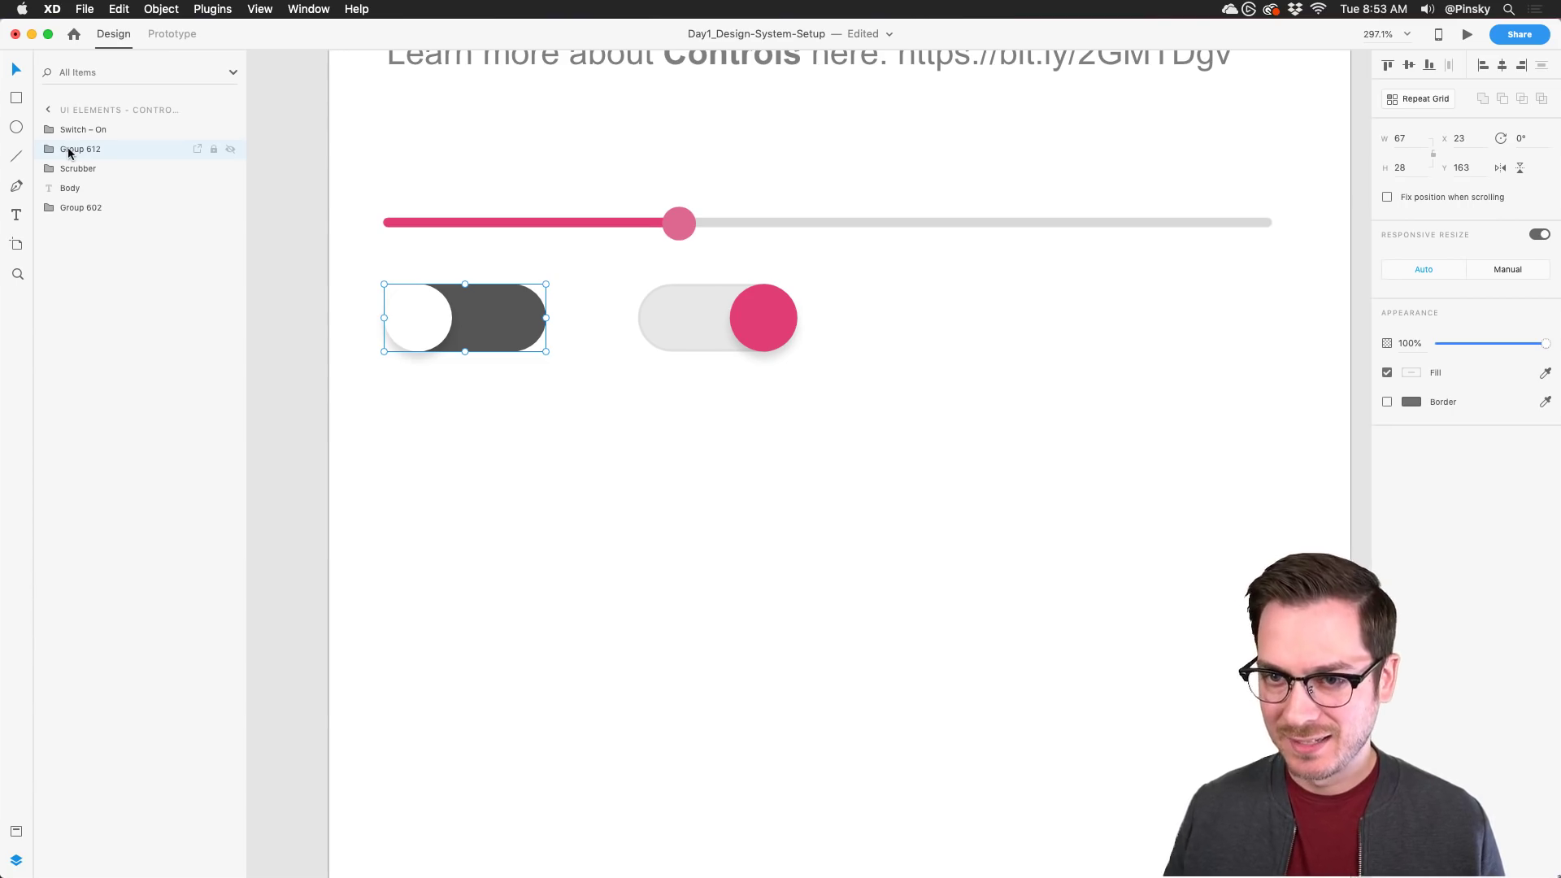
double_click(68, 151)
text(Switch)
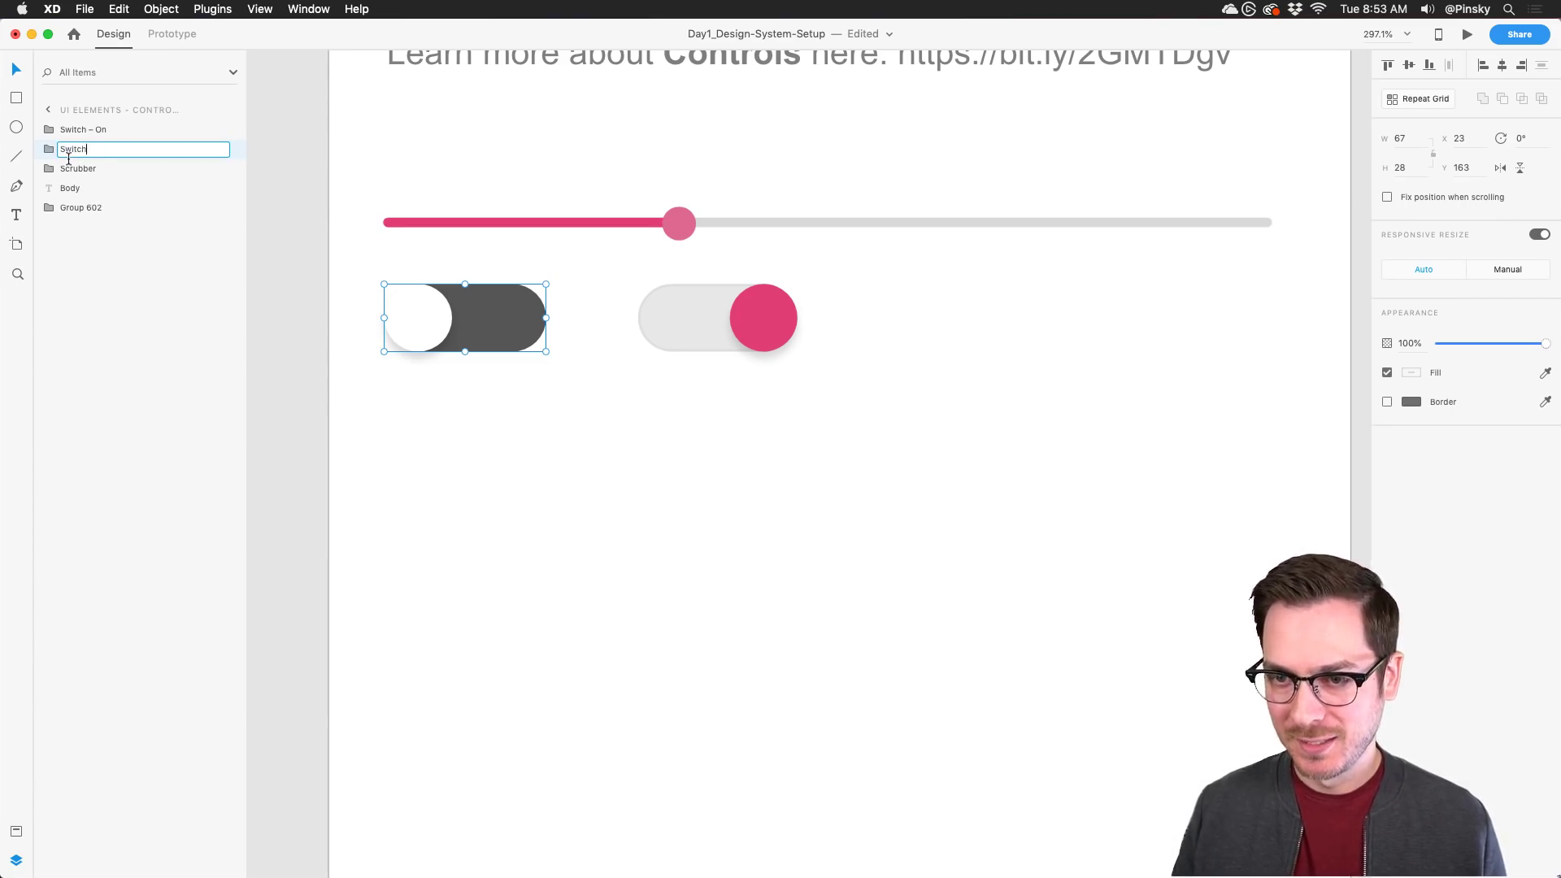
text( – Off)
key(Return)
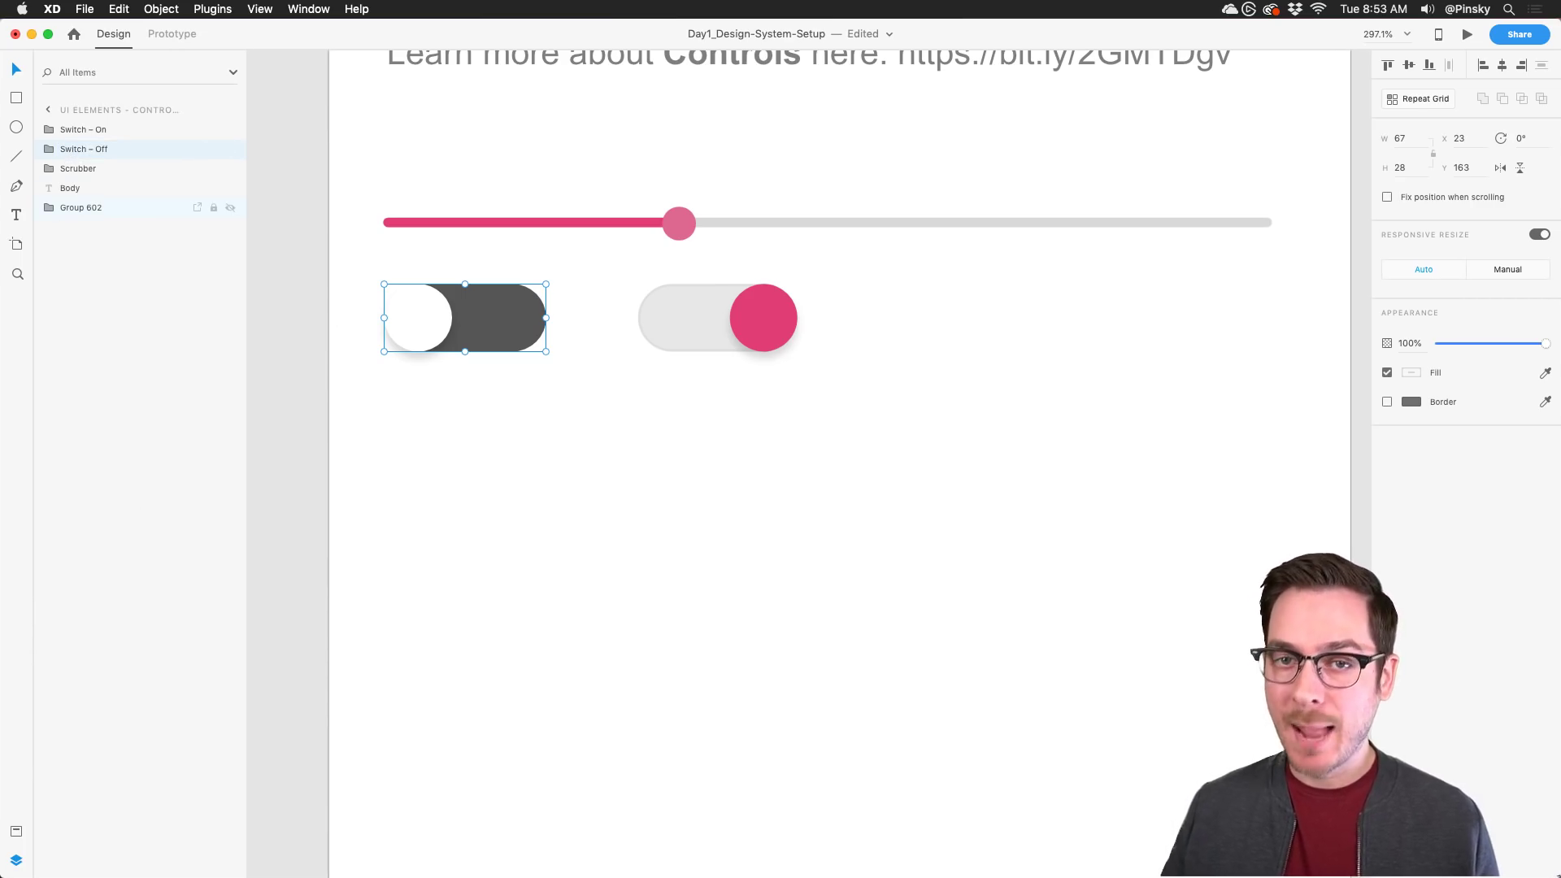
Step: Save the Switch – On group as a symbol in the document's assets
key(super+Tab)
key(super+Tab)
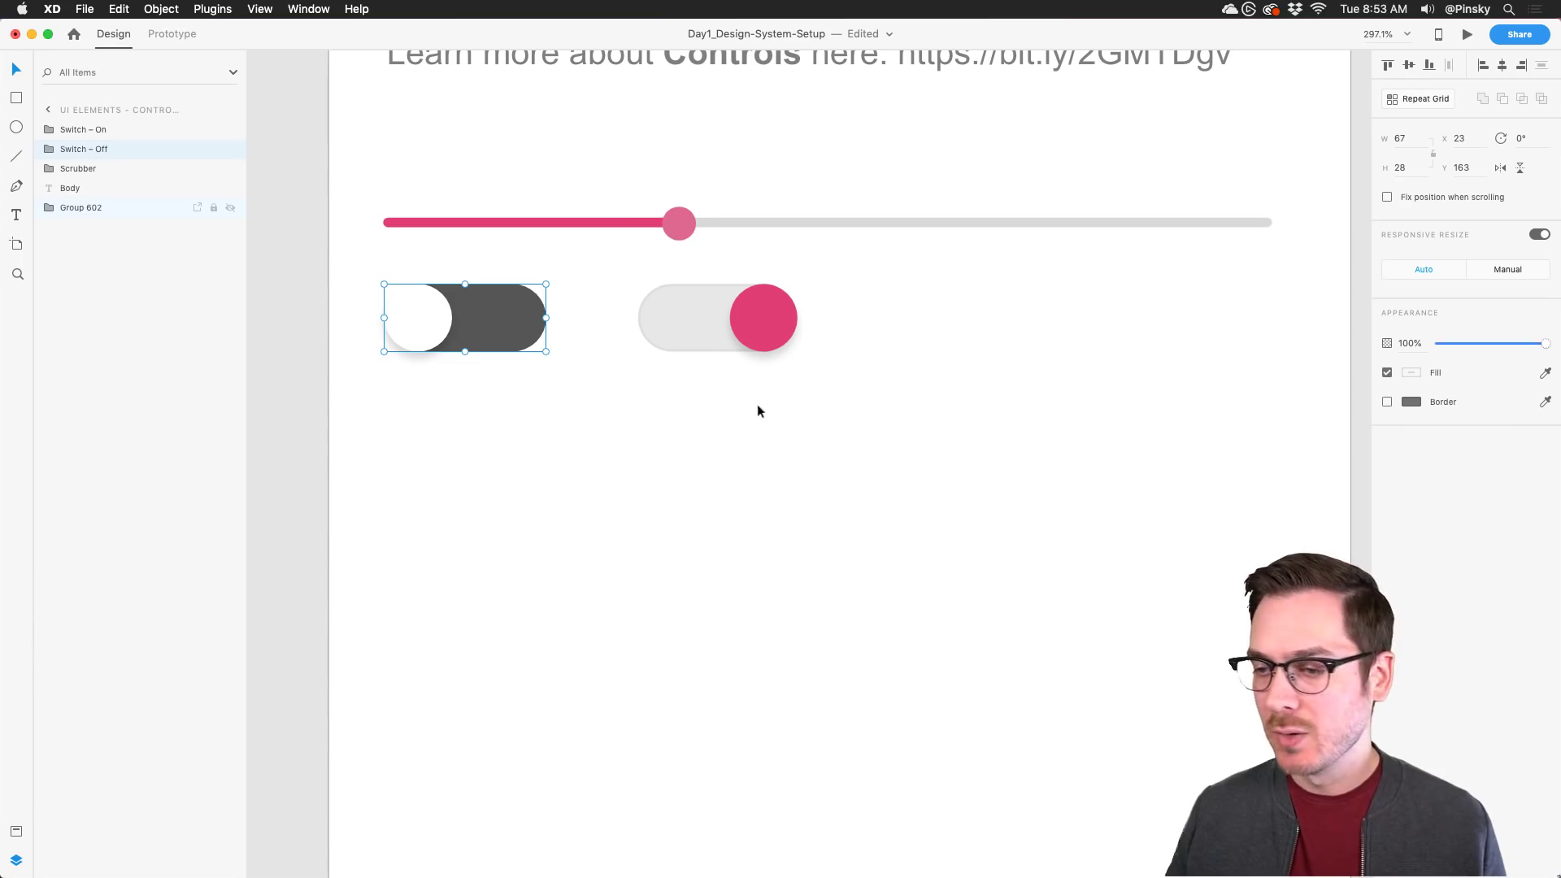
drag(805, 422, 634, 282)
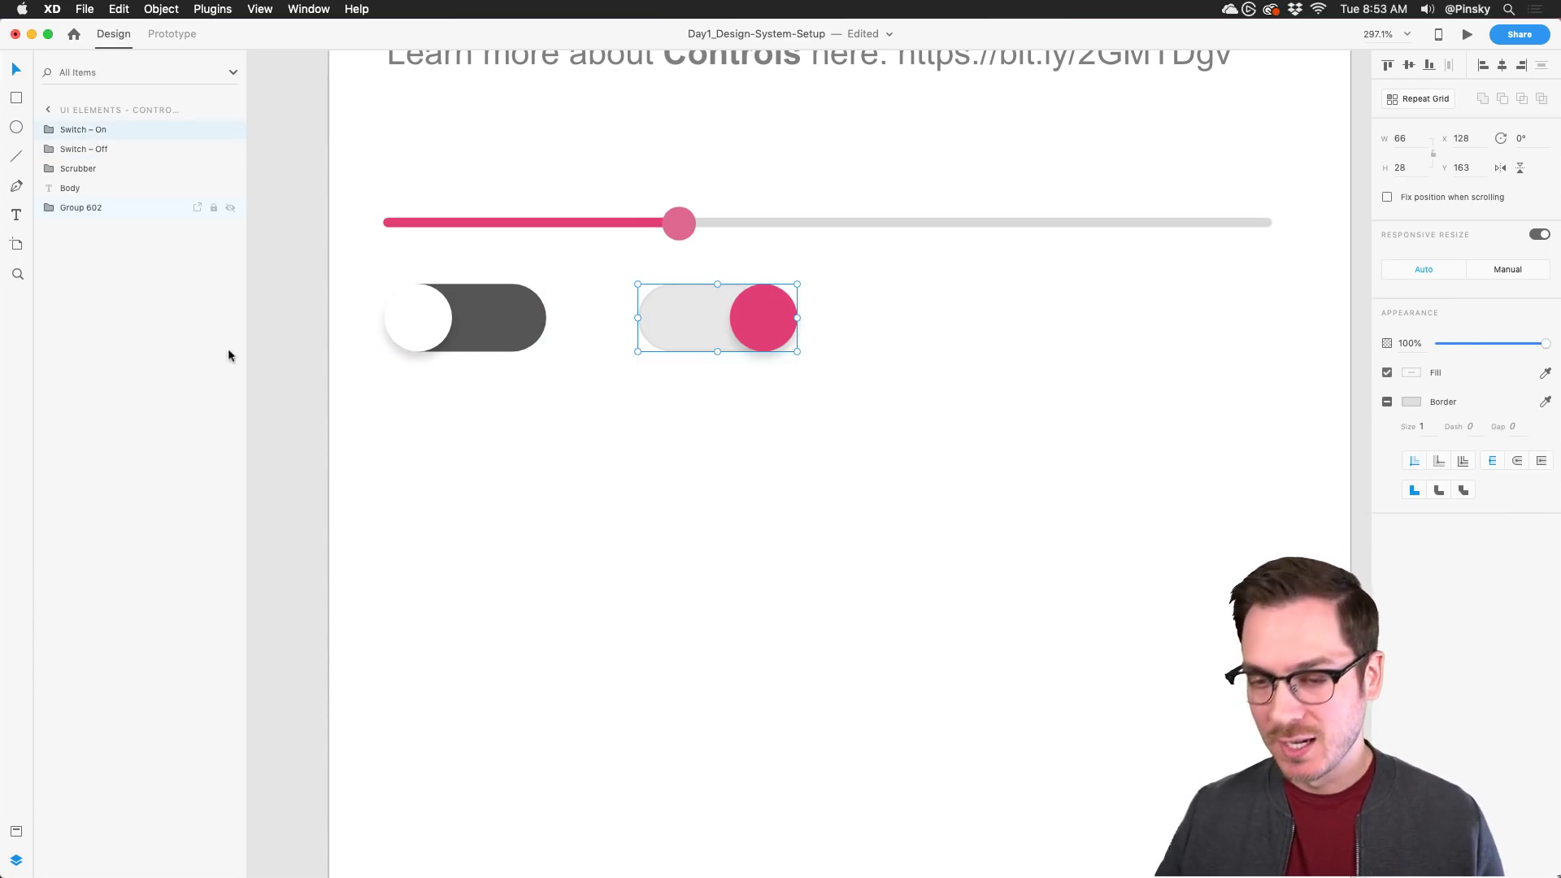
click(12, 830)
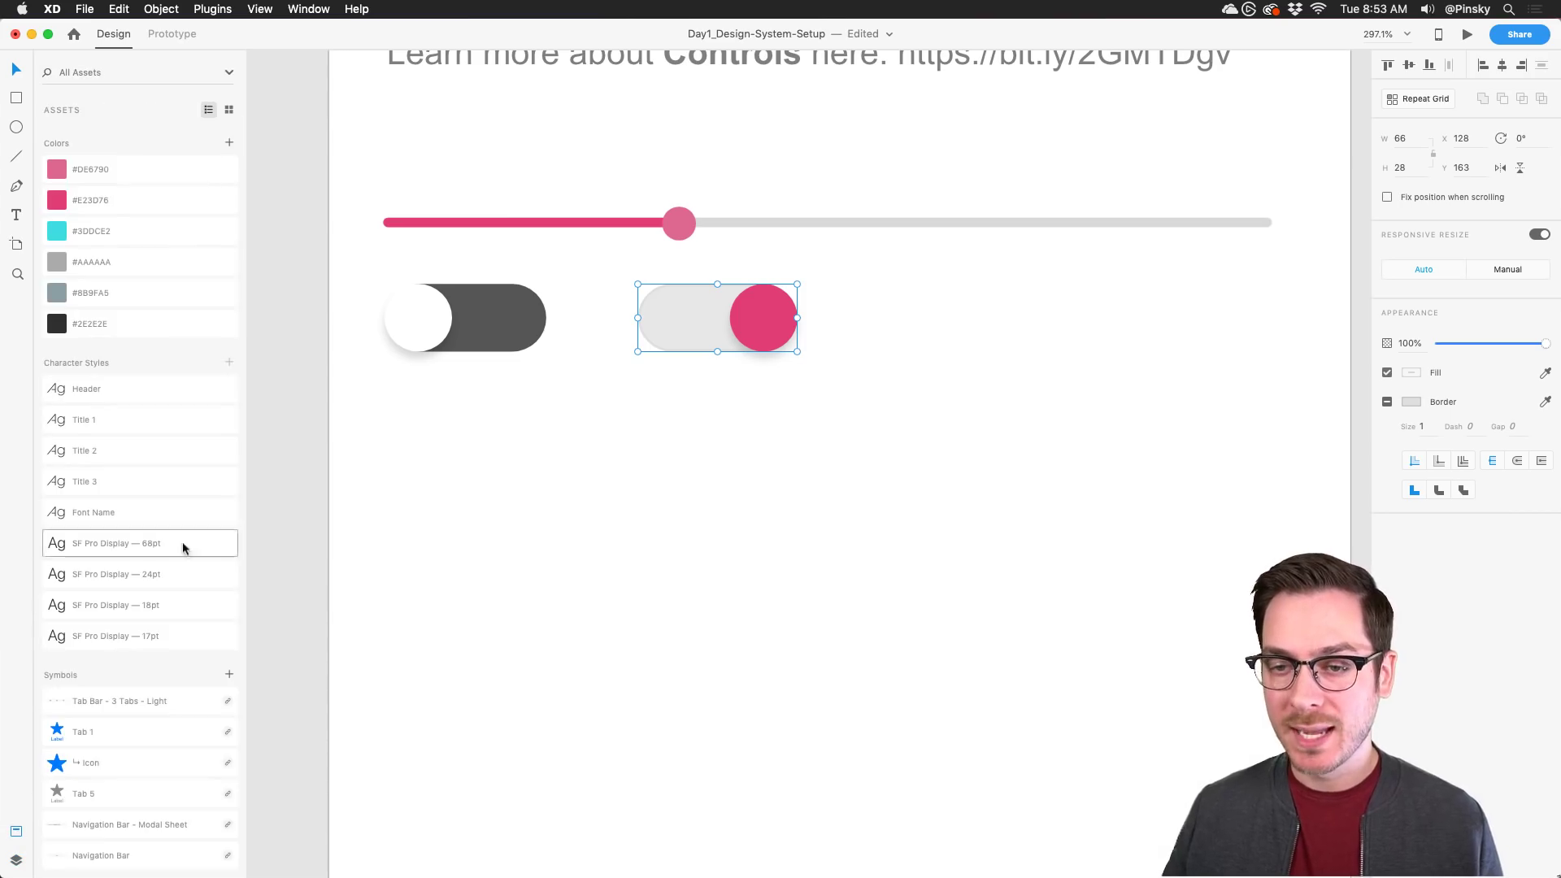
click(229, 675)
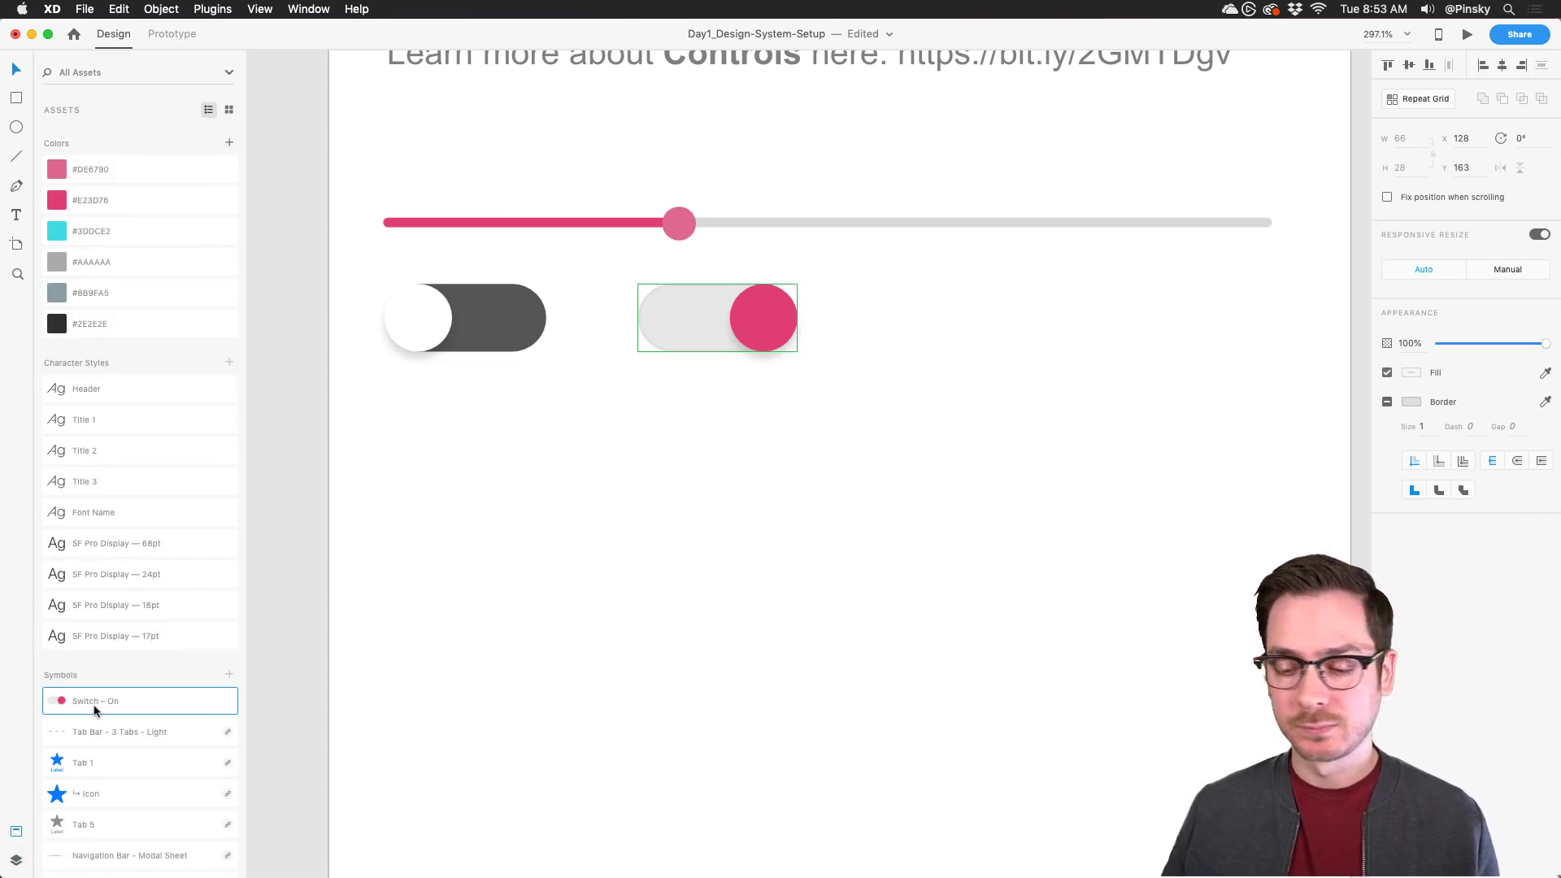
Step: Place four instances of the Switch – On symbol below the switches and change the saved #E23D76 color to green #5FE822
drag(95, 710, 1115, 608)
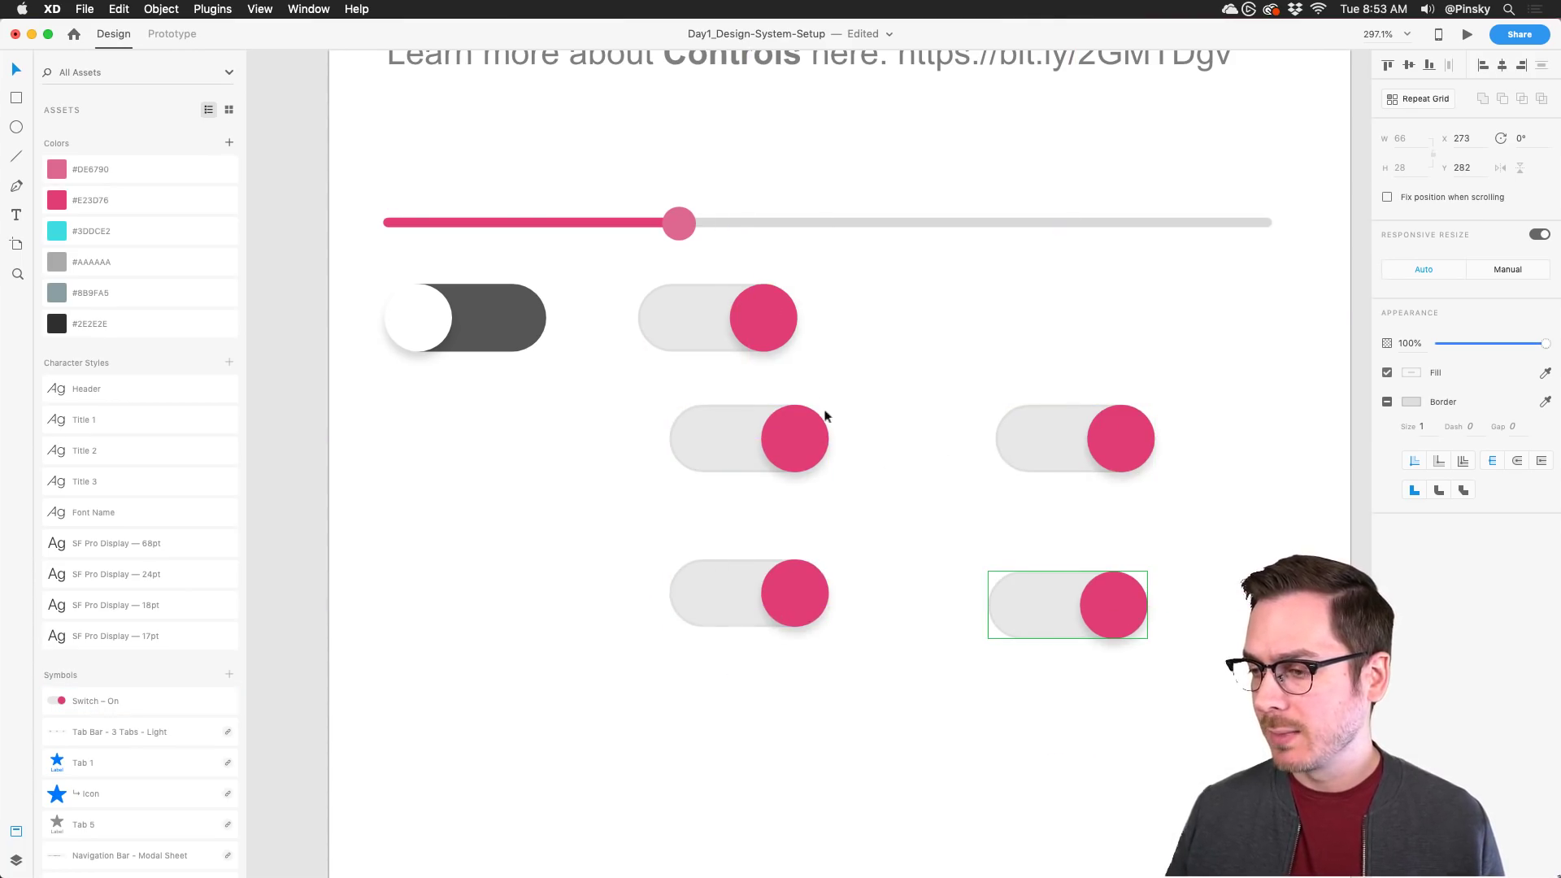
right_click(126, 199)
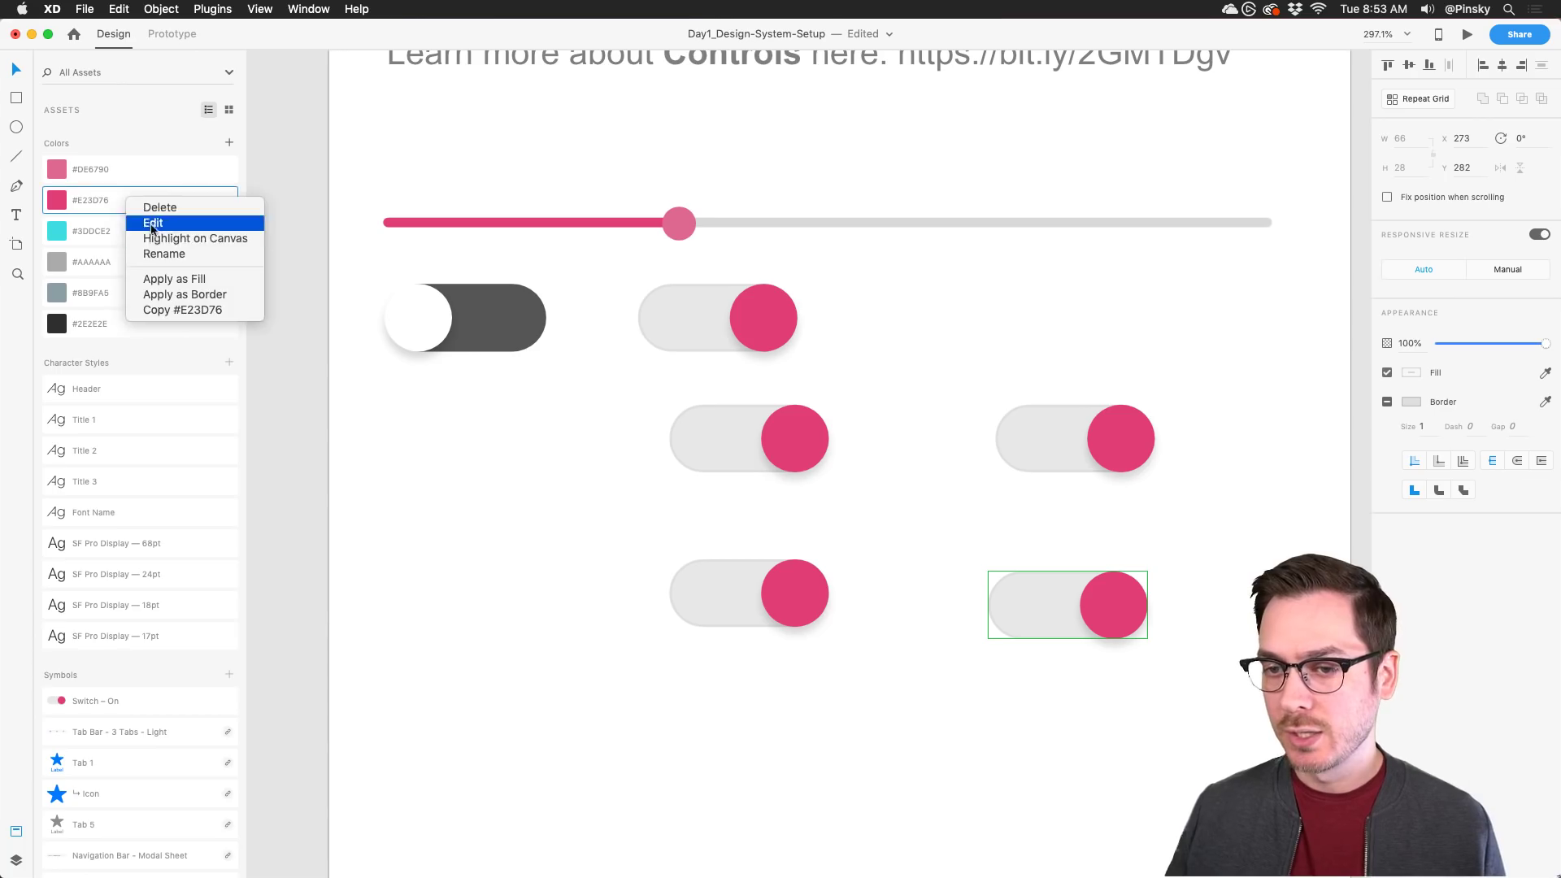
click(152, 223)
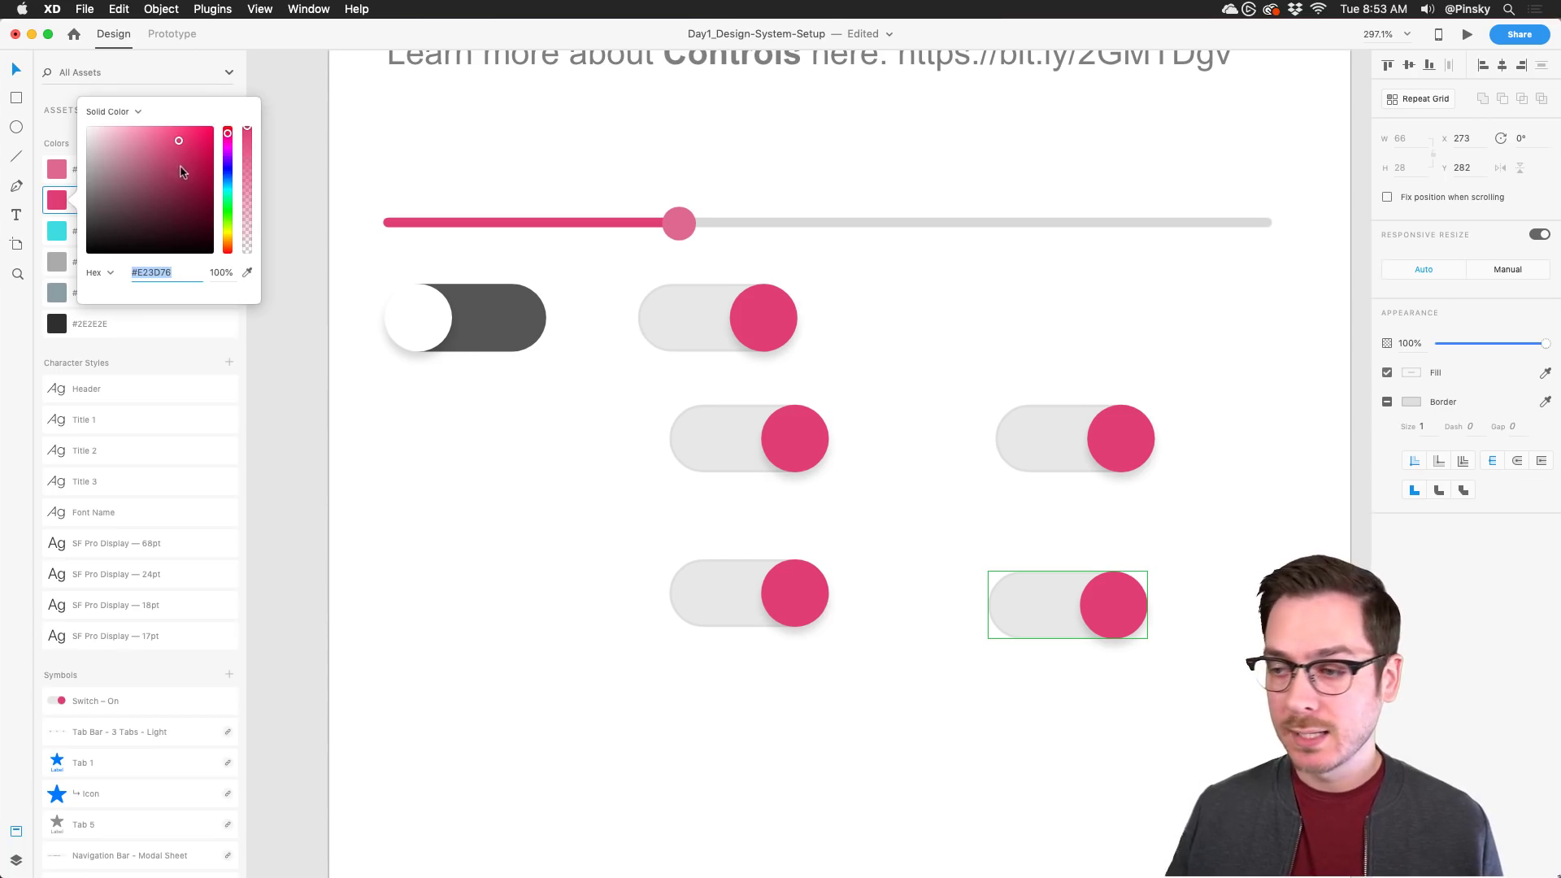
drag(183, 171, 229, 217)
click(188, 139)
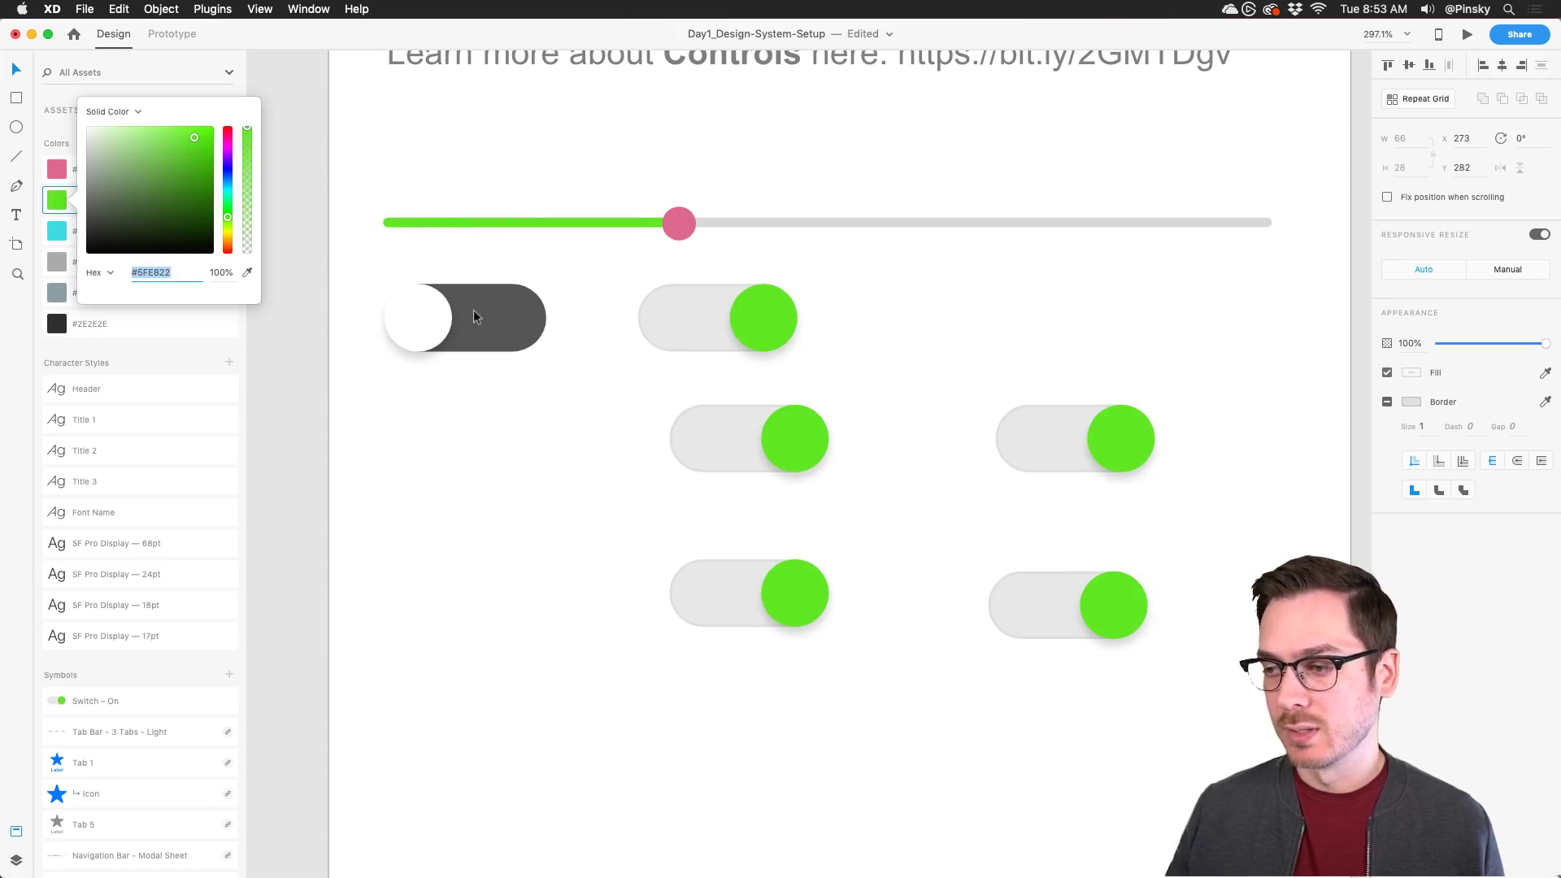
click(527, 435)
Step: Undo the saved color's change to green and the placement of the extra Switch – On instances
key(super+z)
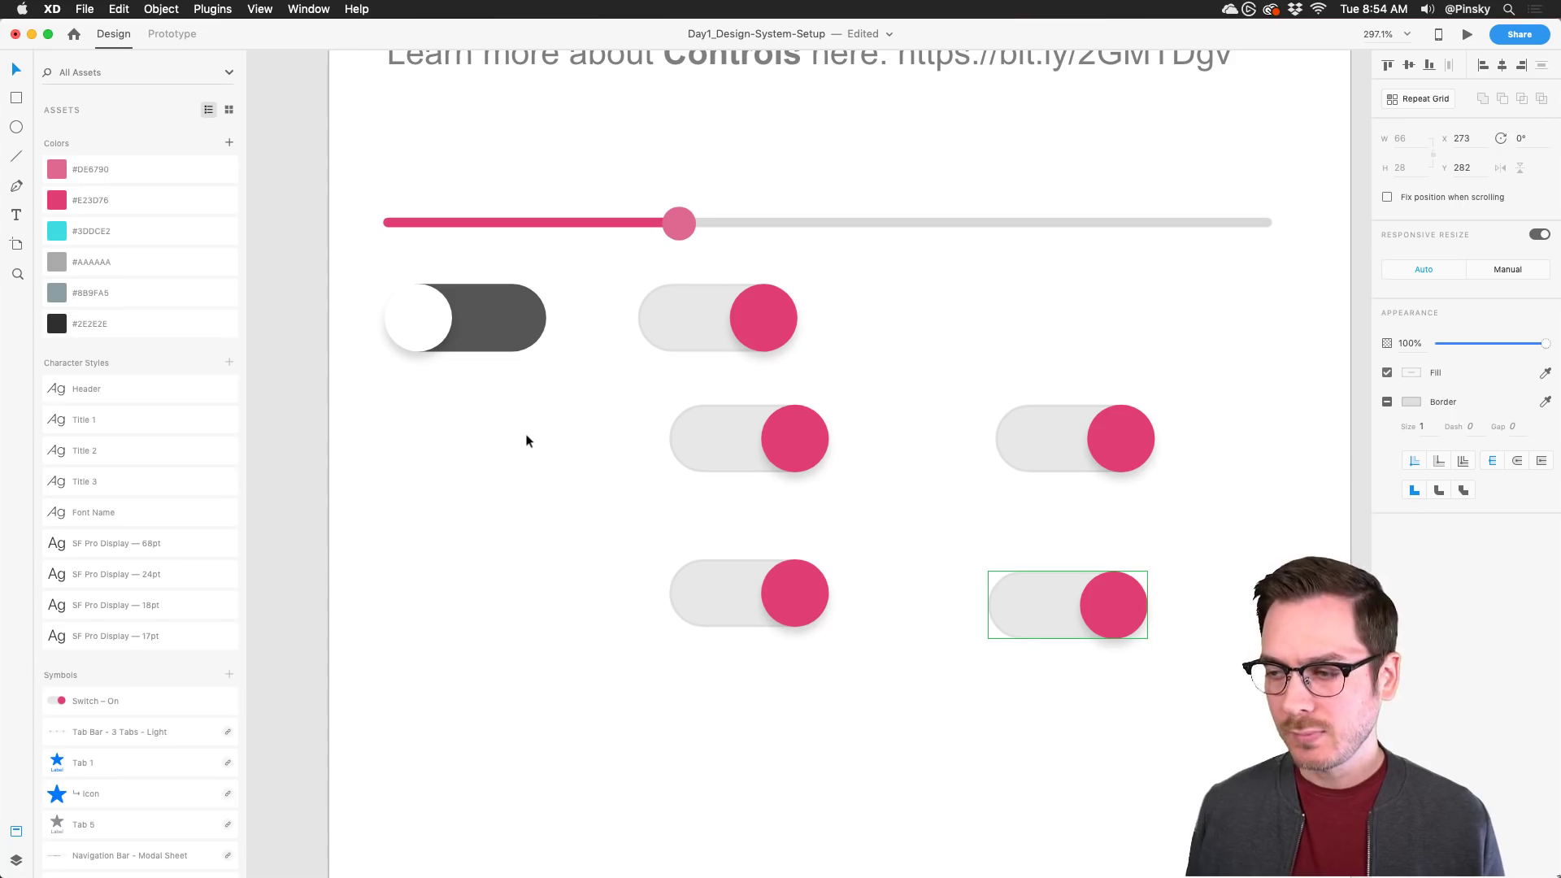
key(super+z)
key(super+z)
key(super+z)
key(super+z)
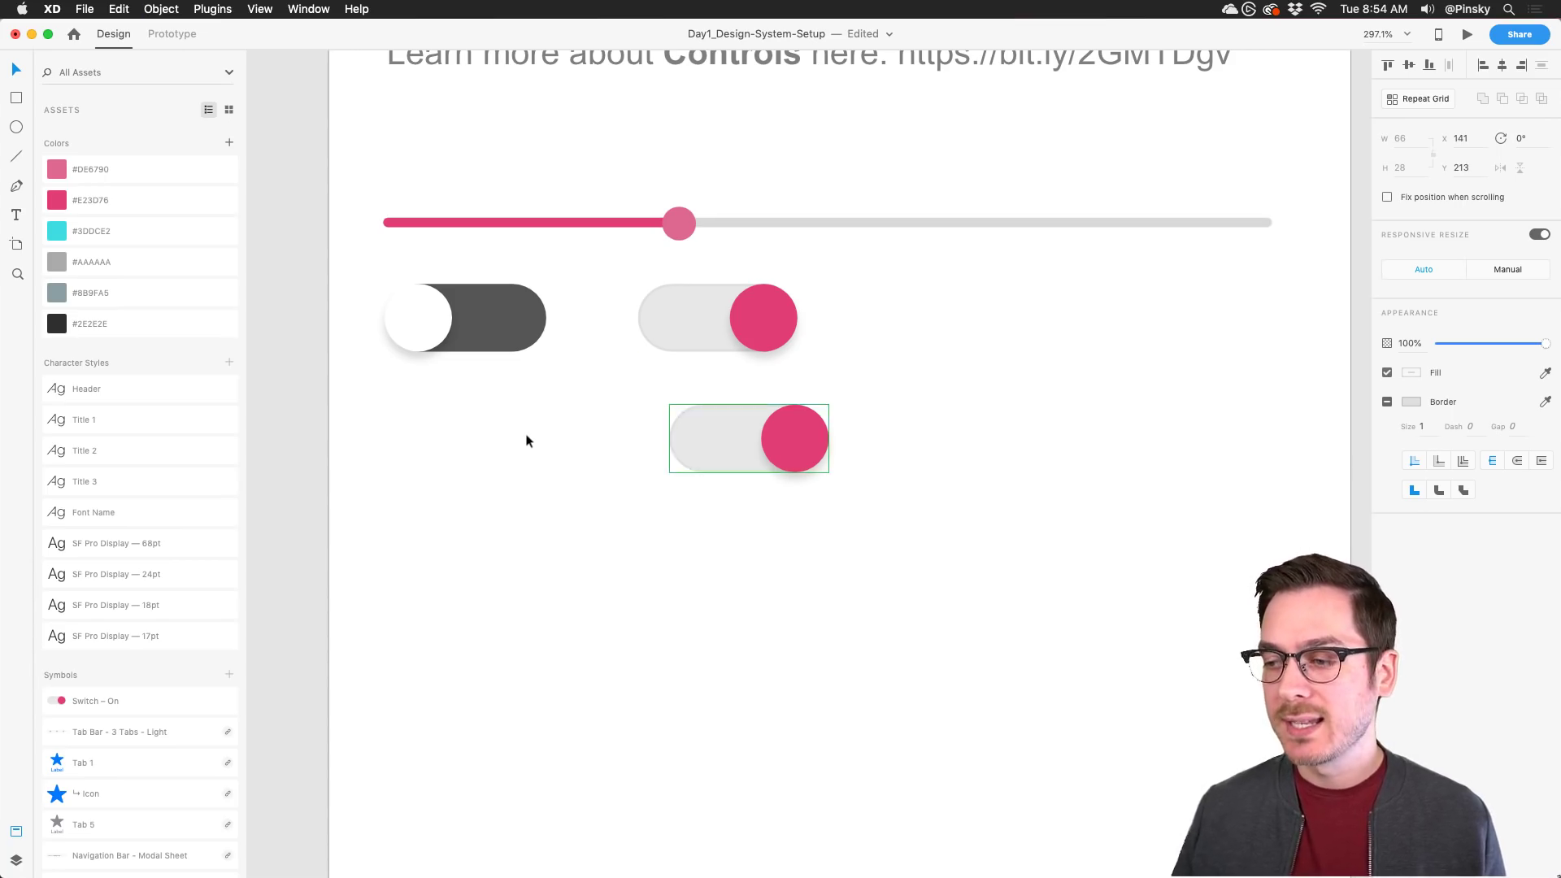